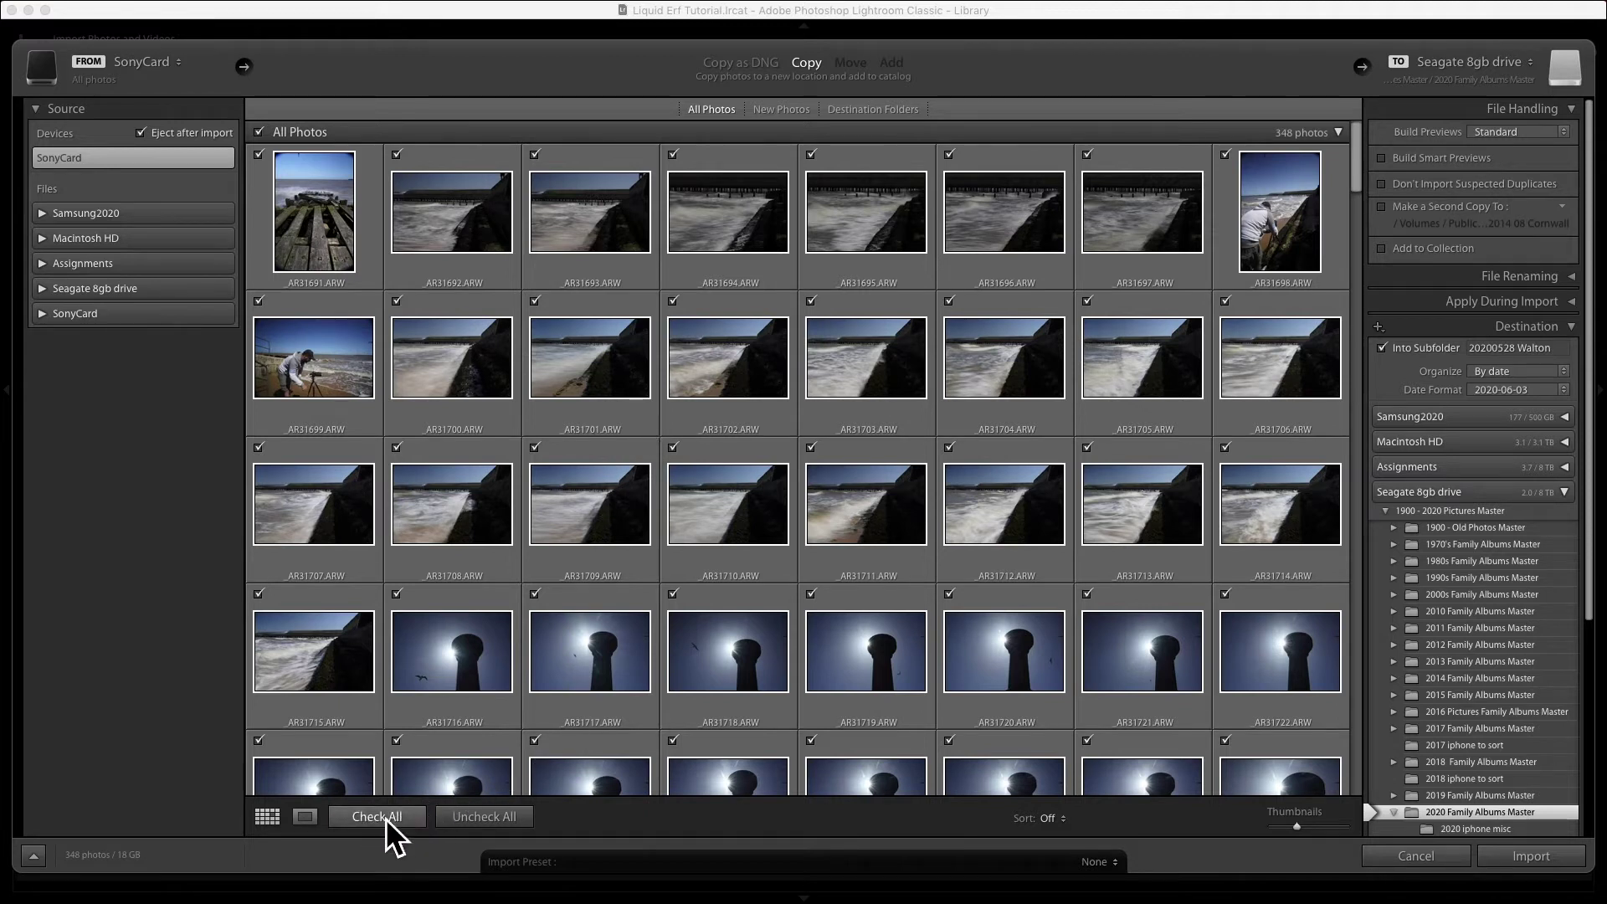
# - Clear all import checkmarks and mark only the photos _AR31700 and _AR31702 for import
pyautogui.click(497, 820)
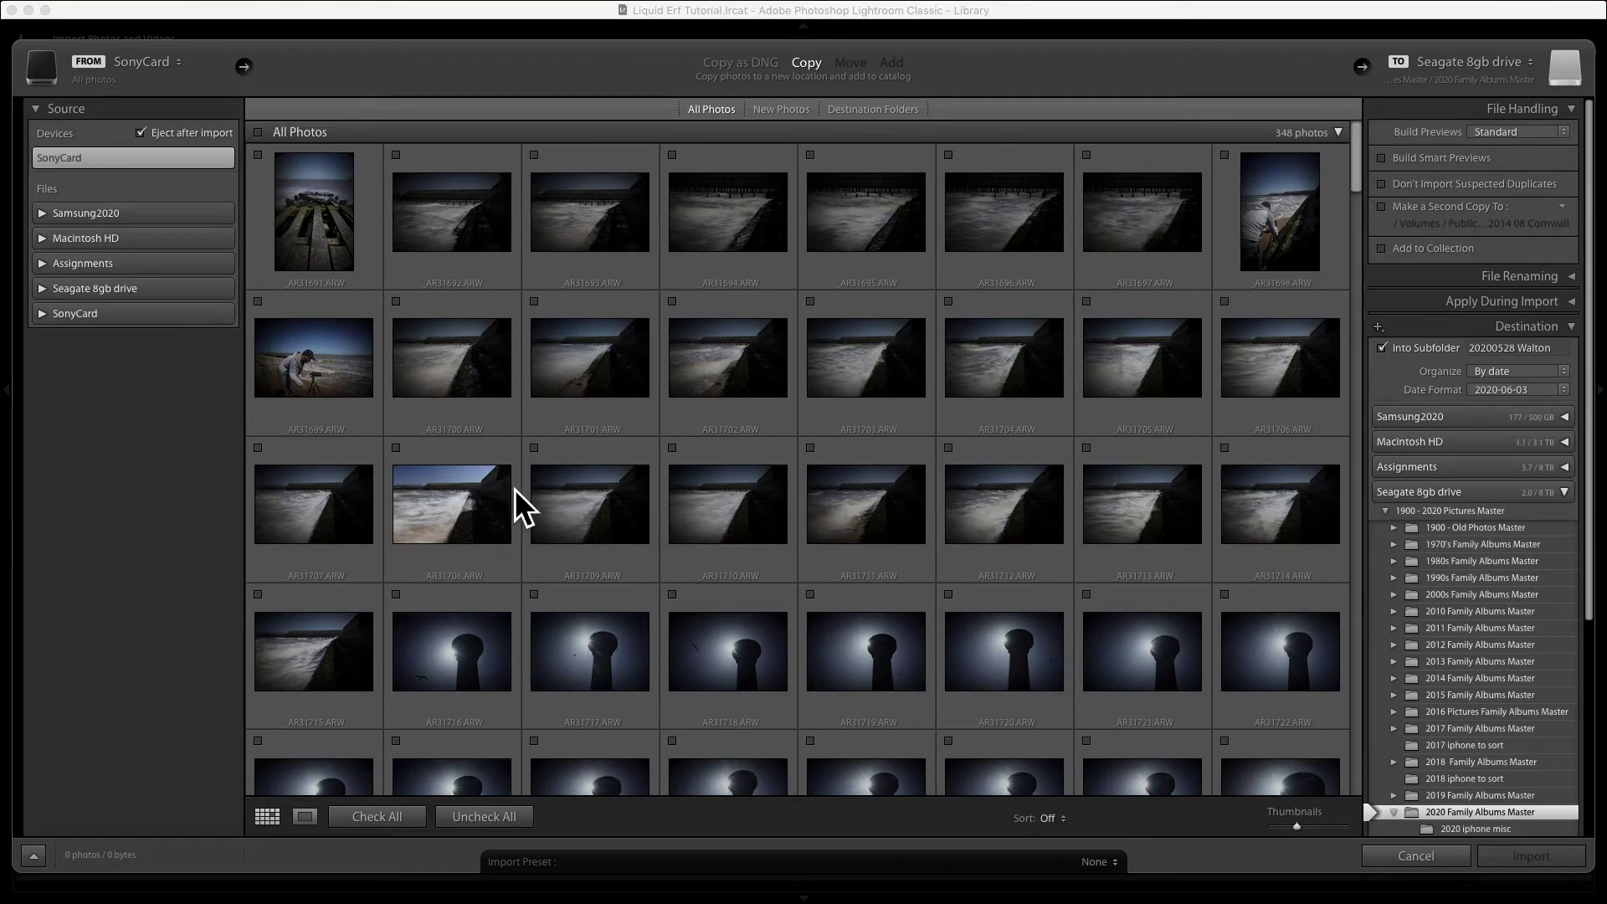
pyautogui.click(406, 308)
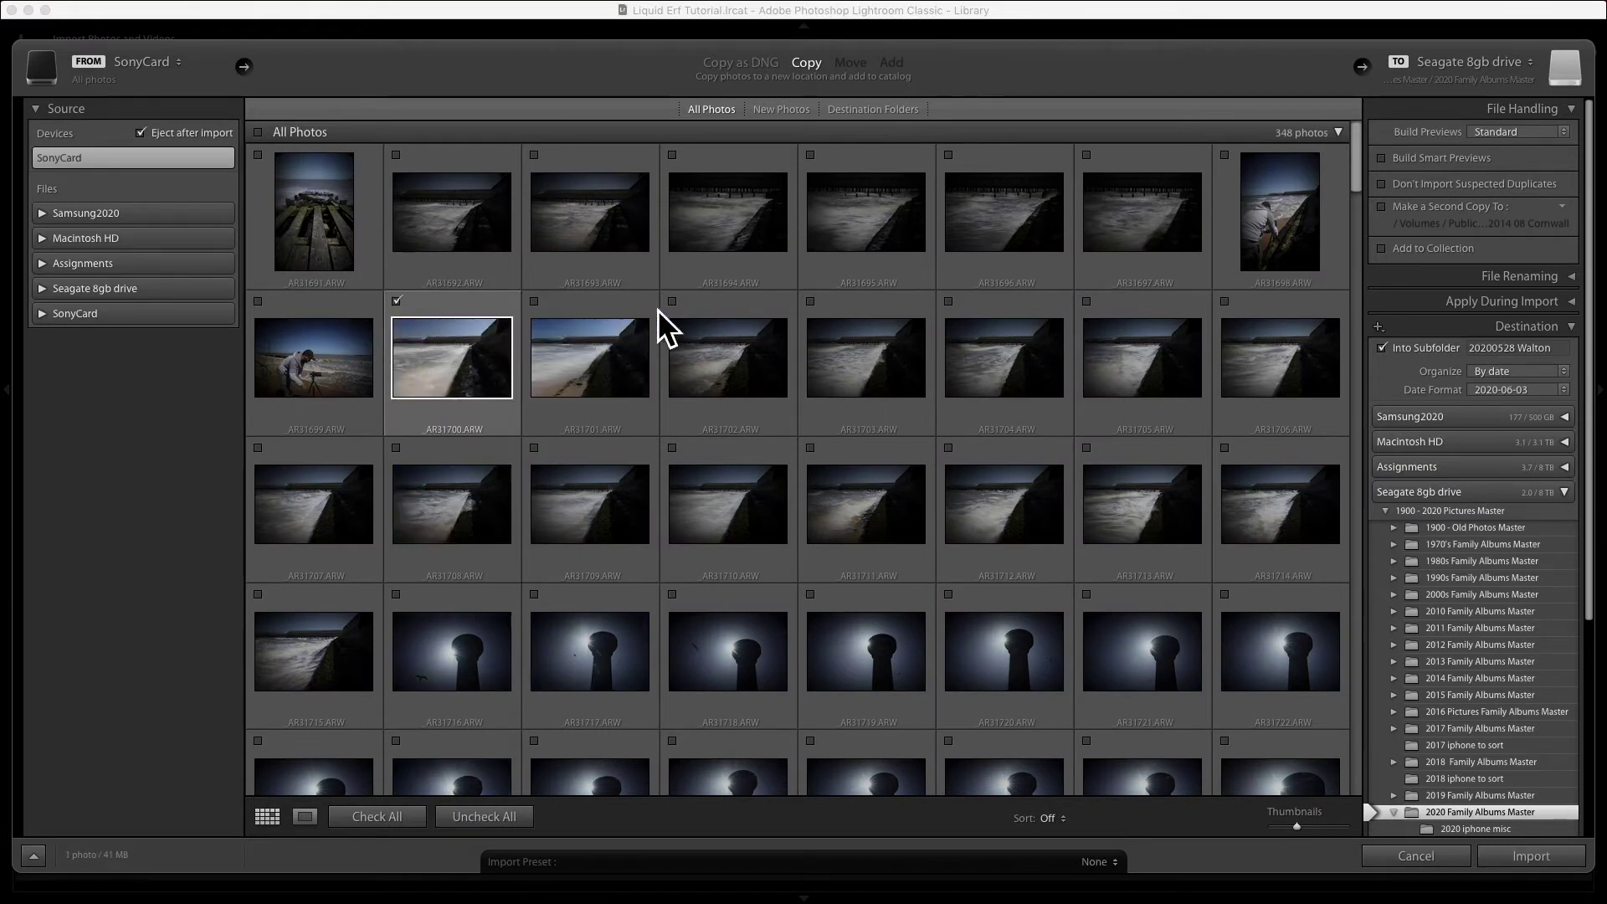
pyautogui.click(680, 310)
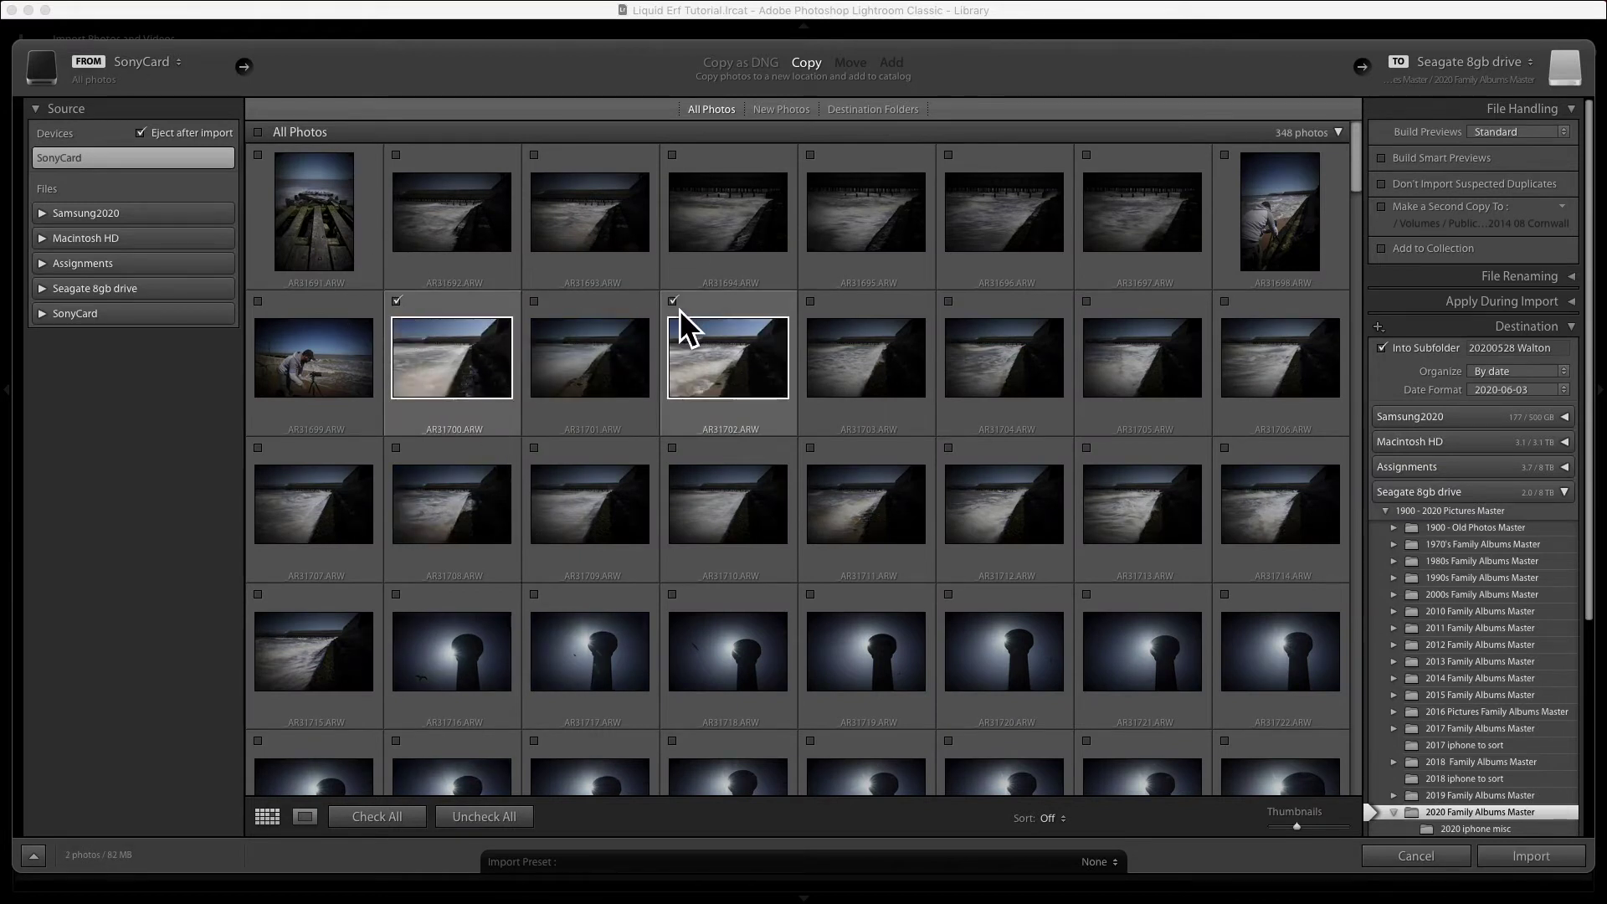
# - Mark everything on the SonyCard for import, then exclude the video files from the selection
pyautogui.click(484, 819)
pyautogui.click(391, 821)
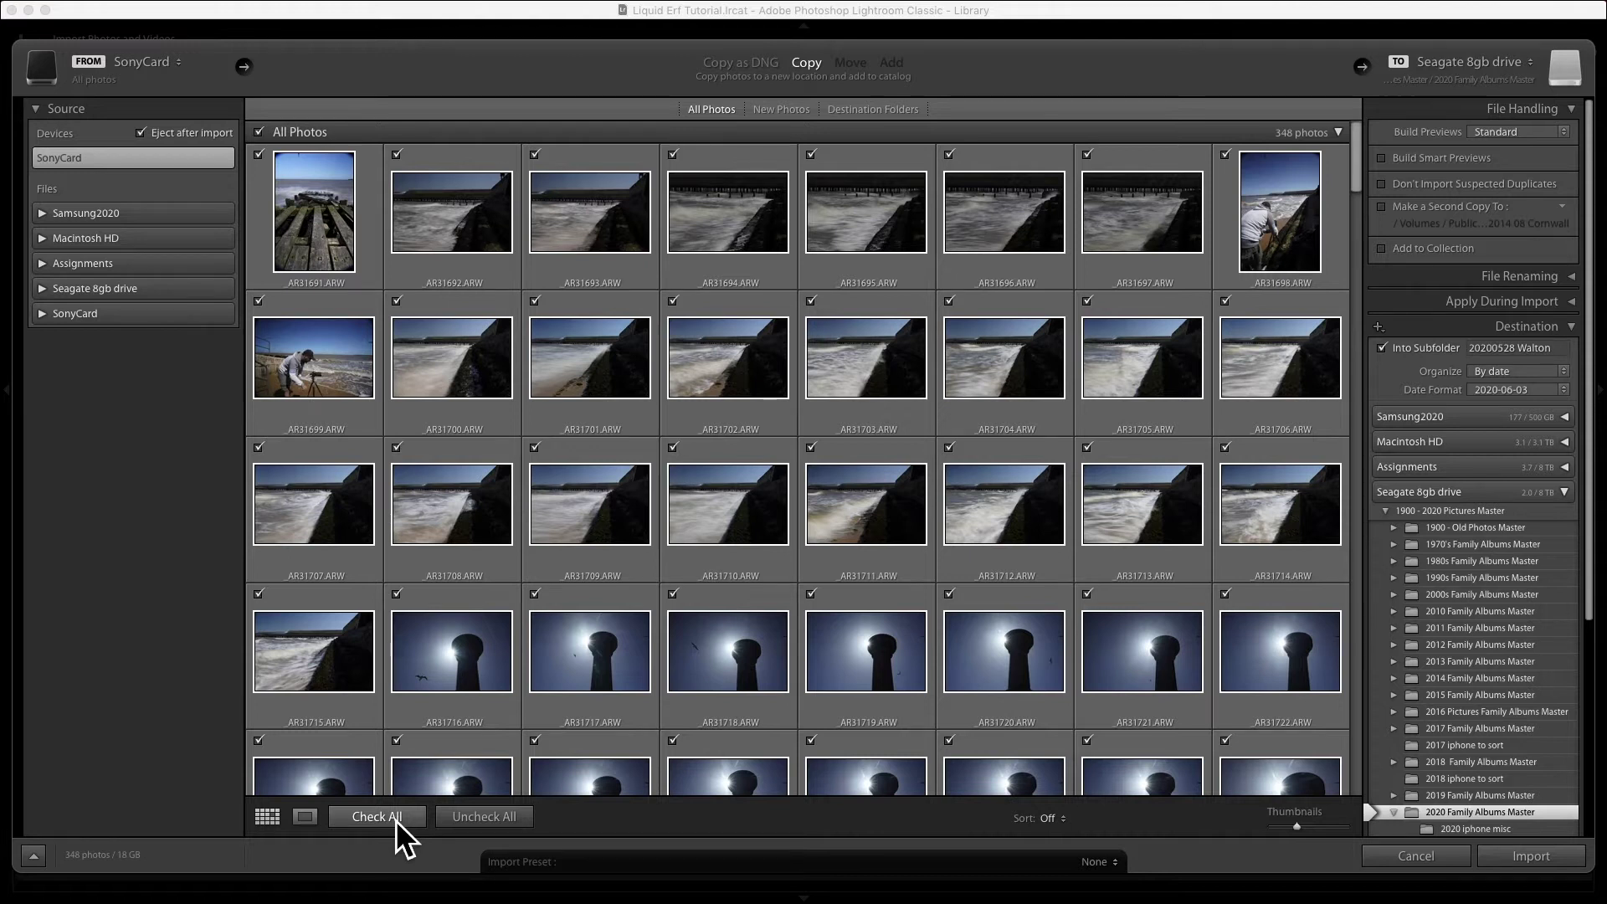
pyautogui.press('alt')
pyautogui.keyDown('alt'); pyautogui.click(489, 820); pyautogui.keyUp('alt')
# - Collapse the File Handling and Destination sections of the import settings
pyautogui.moveTo(1369, 179); pyautogui.dragTo(1348, 116)
pyautogui.click(1571, 110)
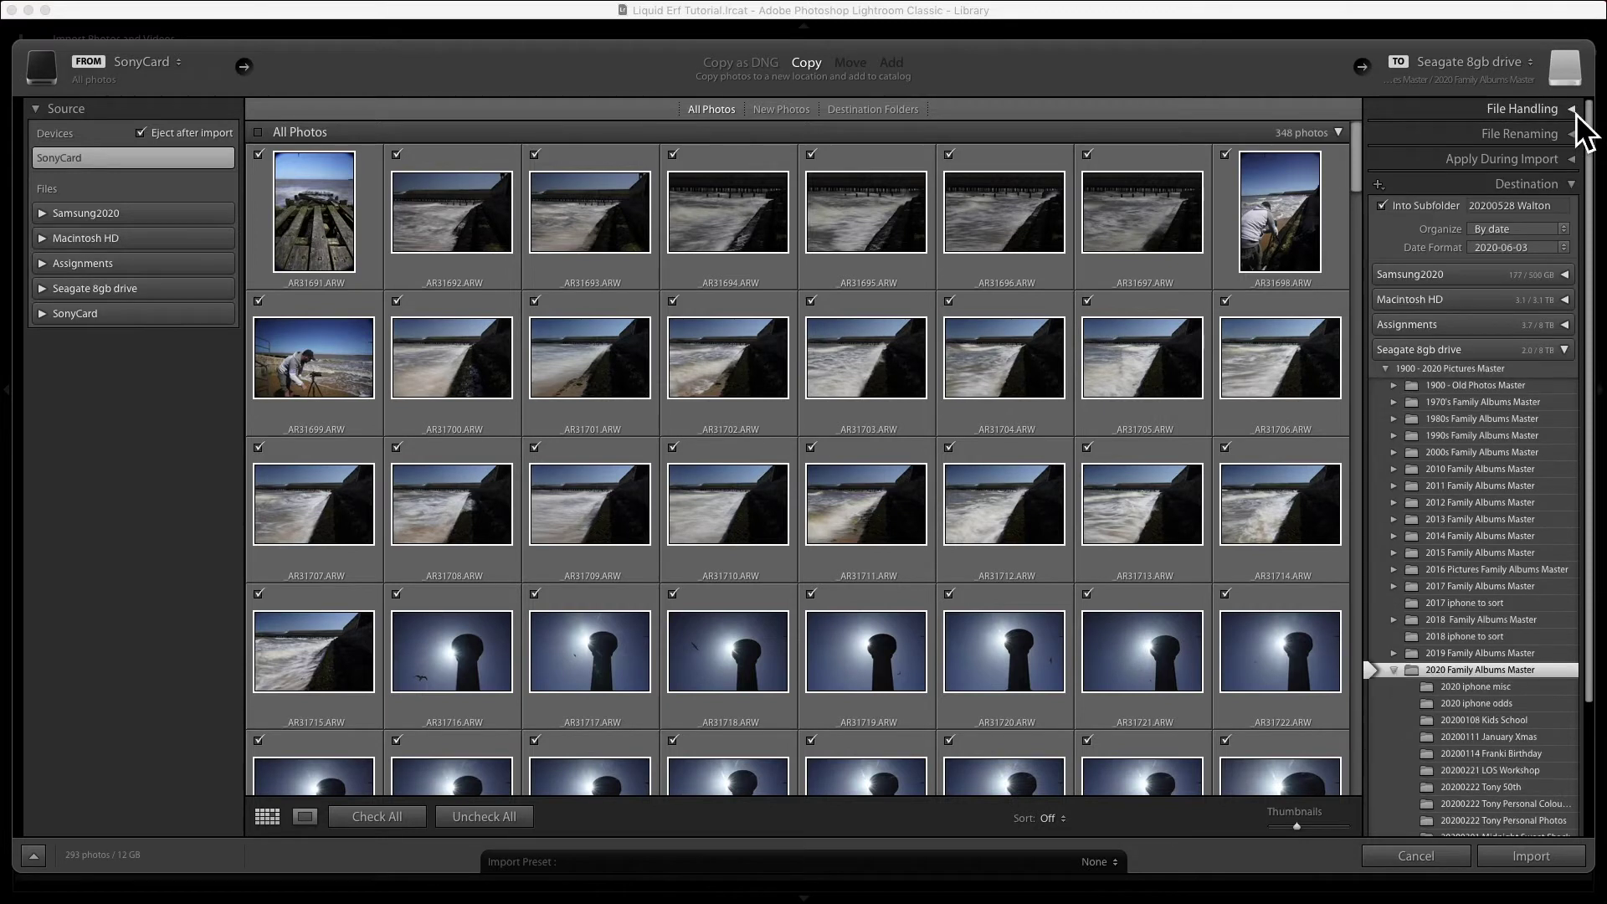
pyautogui.click(1571, 184)
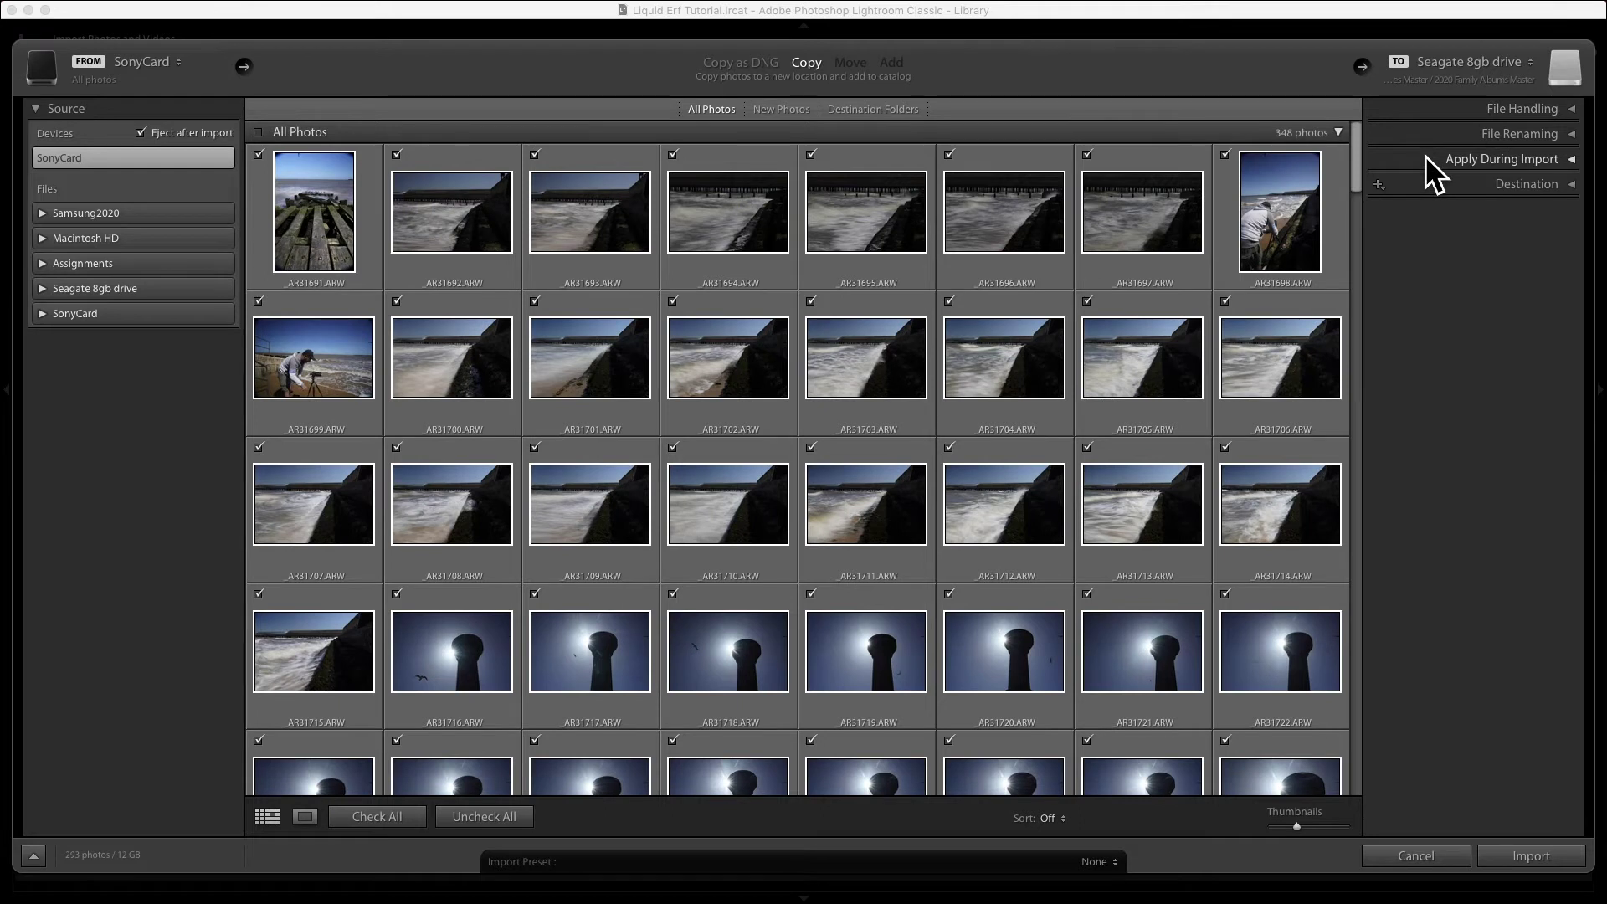
# - Expand the File Handling settings and choose Standard for Build Previews
pyautogui.click(1581, 113)
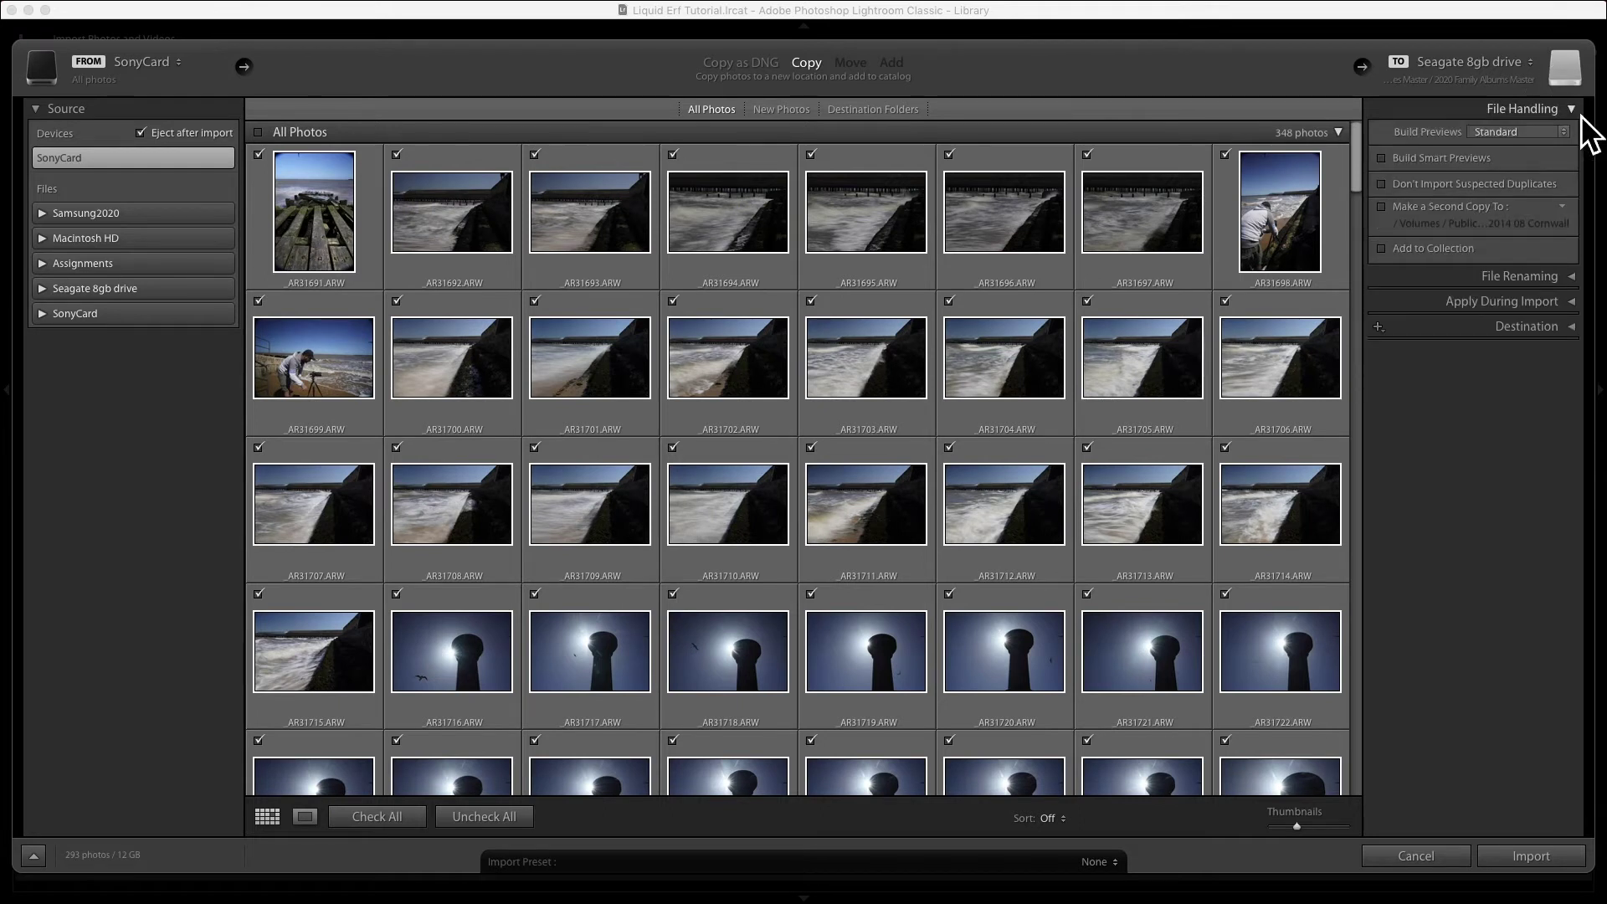
pyautogui.click(1540, 137)
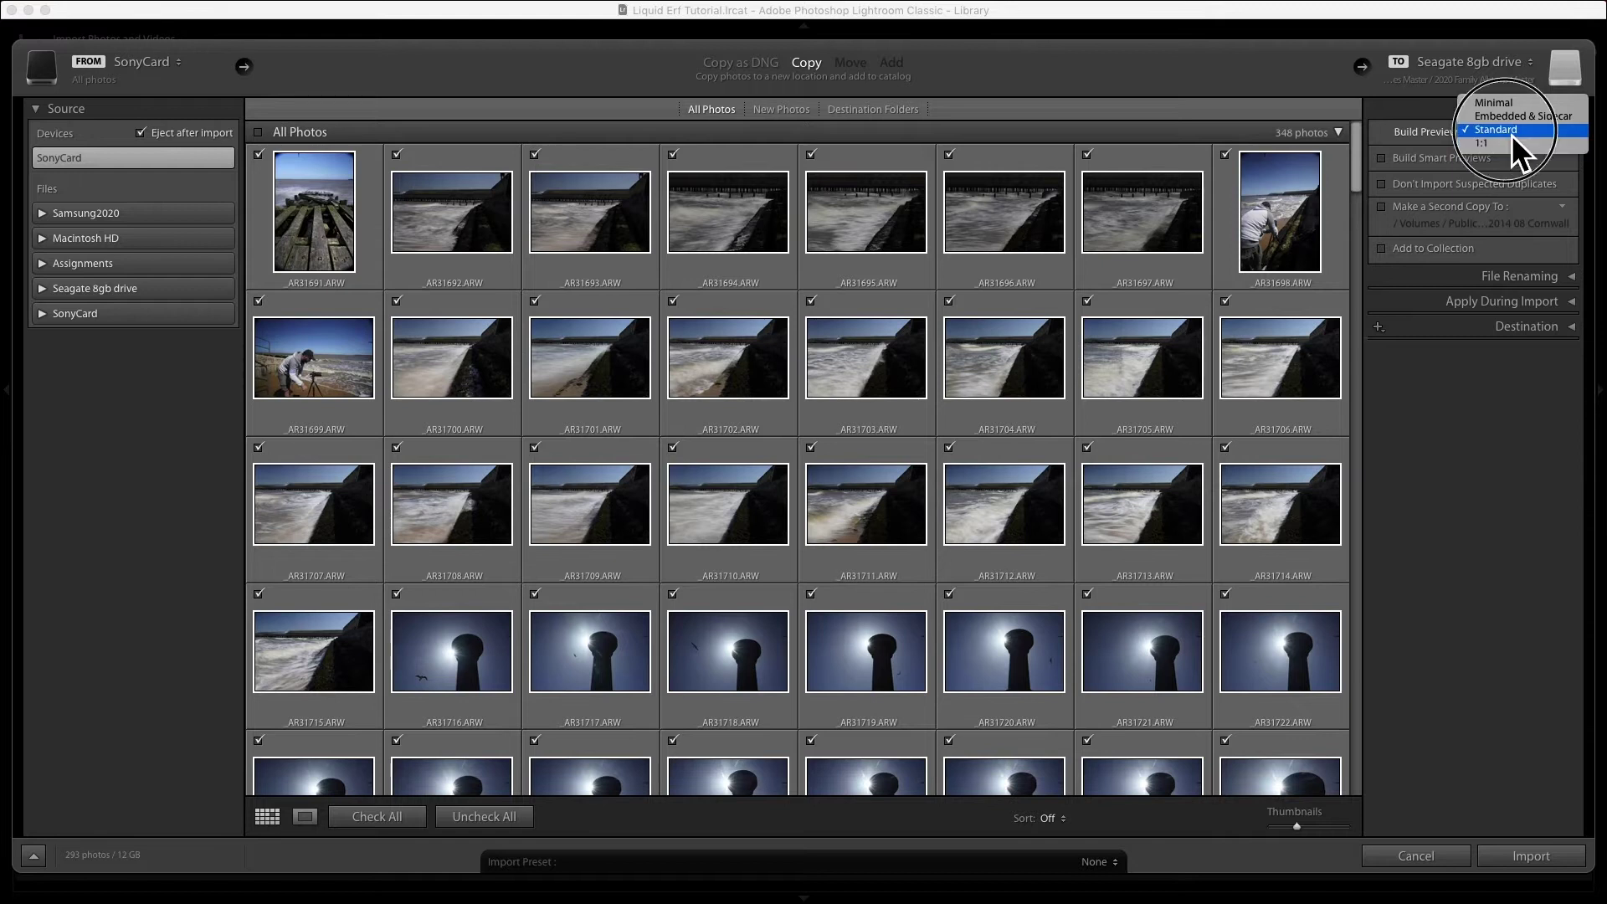
pyautogui.click(1511, 134)
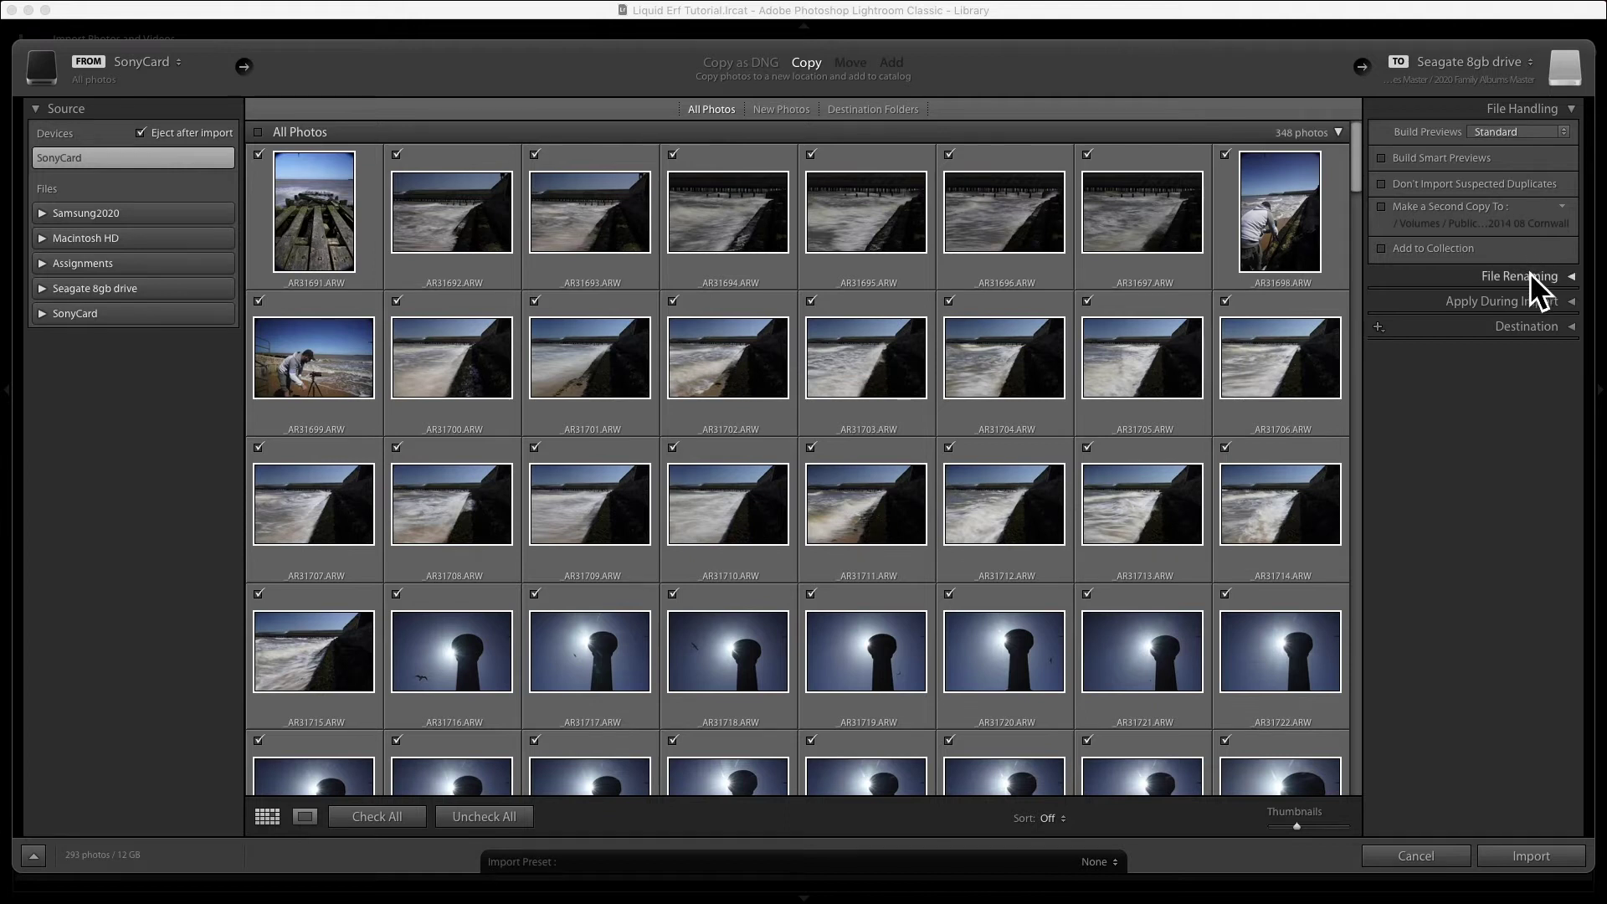
# - Expand the Destination settings, turn off Into Subfolder, and try 2019 Family Albums Master as the destination folder
pyautogui.click(1533, 333)
pyautogui.click(1386, 138)
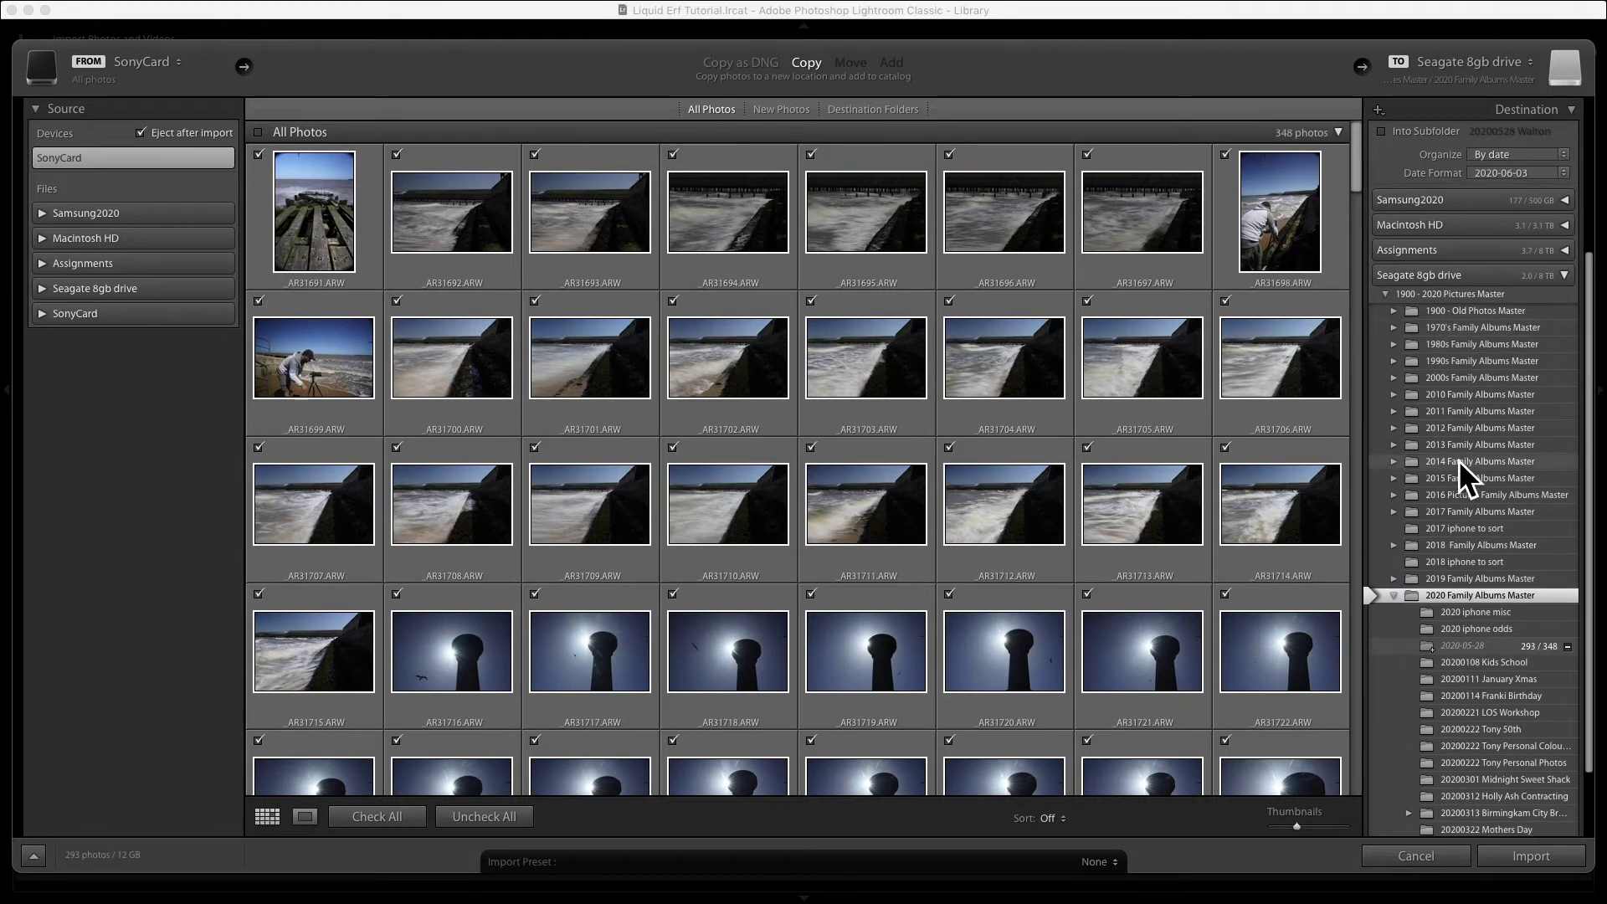
pyautogui.scroll(-2, 1459, 460)
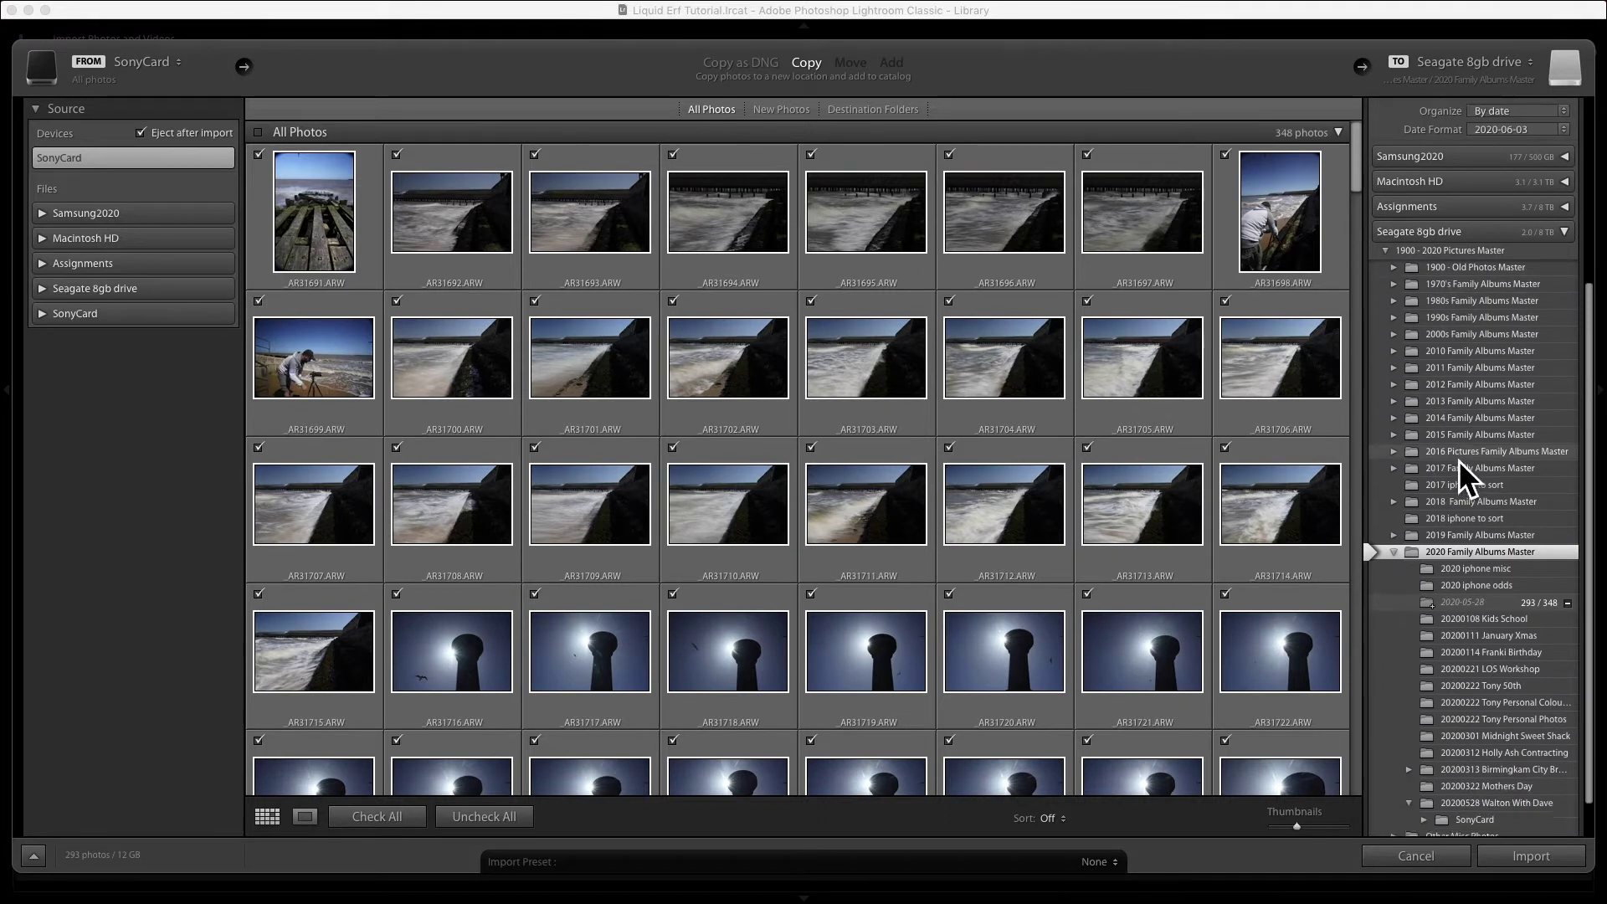
pyautogui.click(1461, 534)
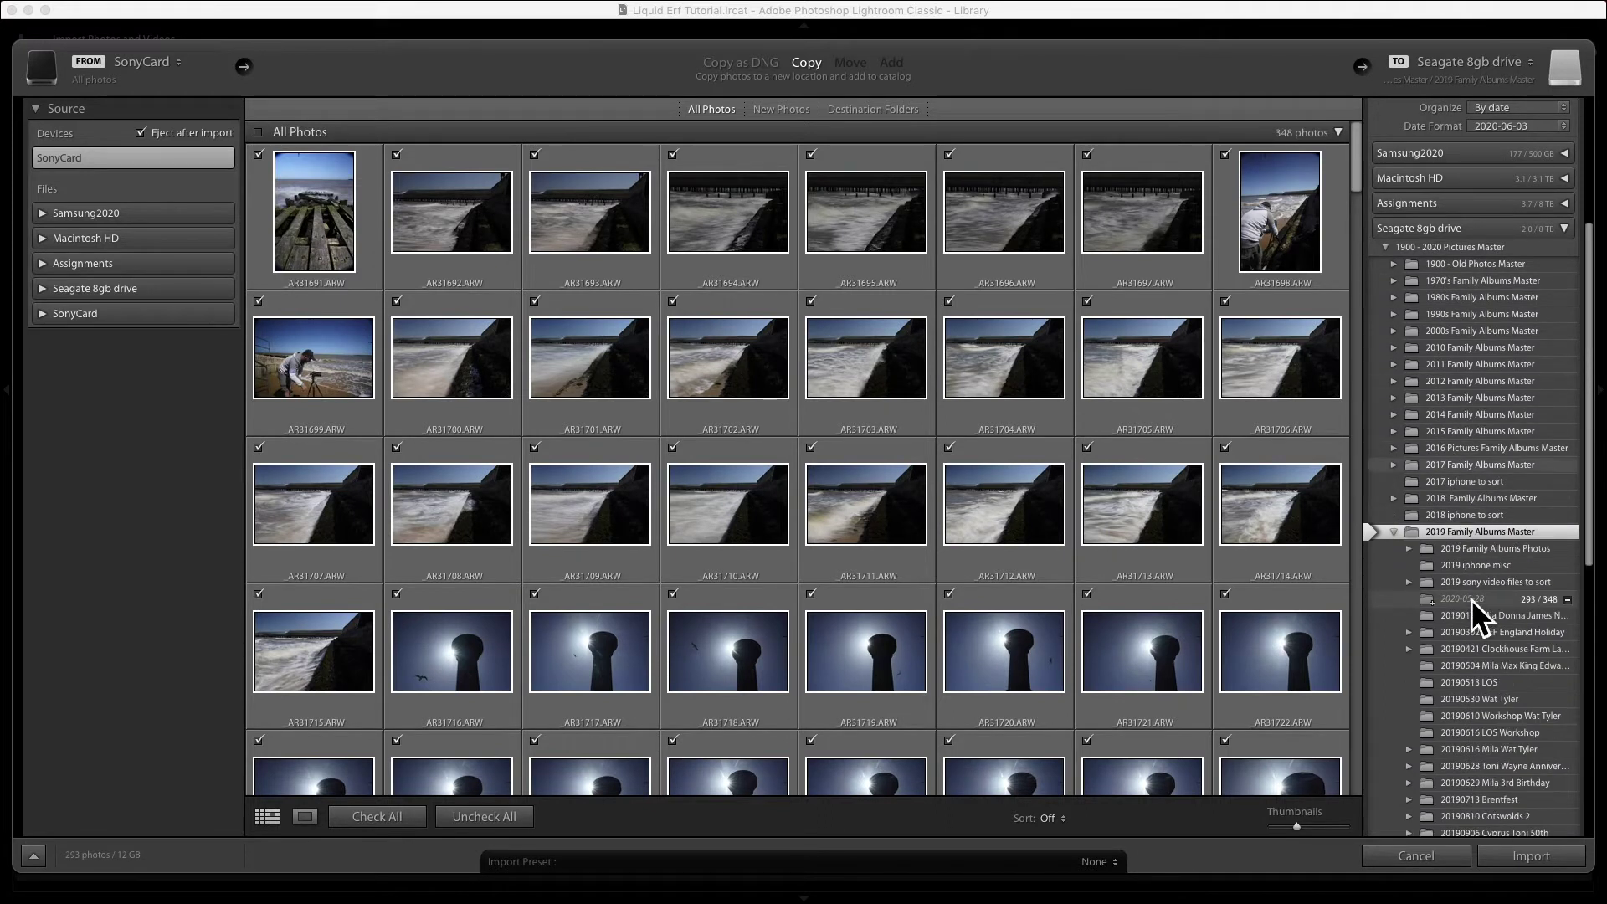
# - Choose 2020 Family Albums Master as the destination and turn on Into Subfolder with the name 20200528 Walton
pyautogui.click(1396, 535)
pyautogui.click(1466, 551)
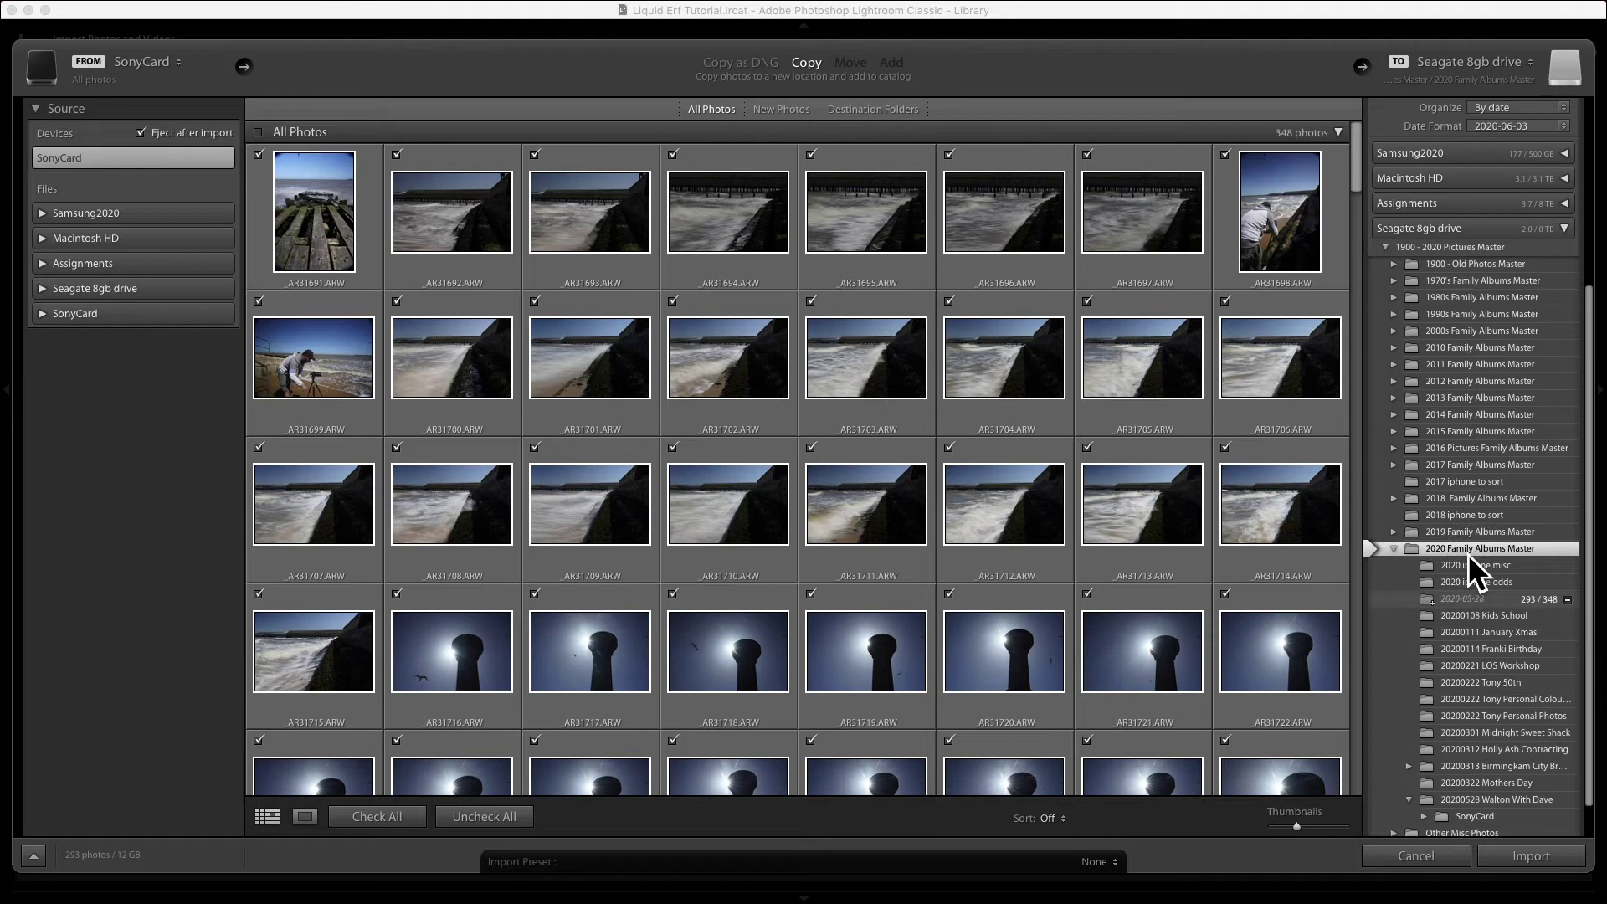
pyautogui.scroll(2, 1448, 328)
pyautogui.click(1392, 150)
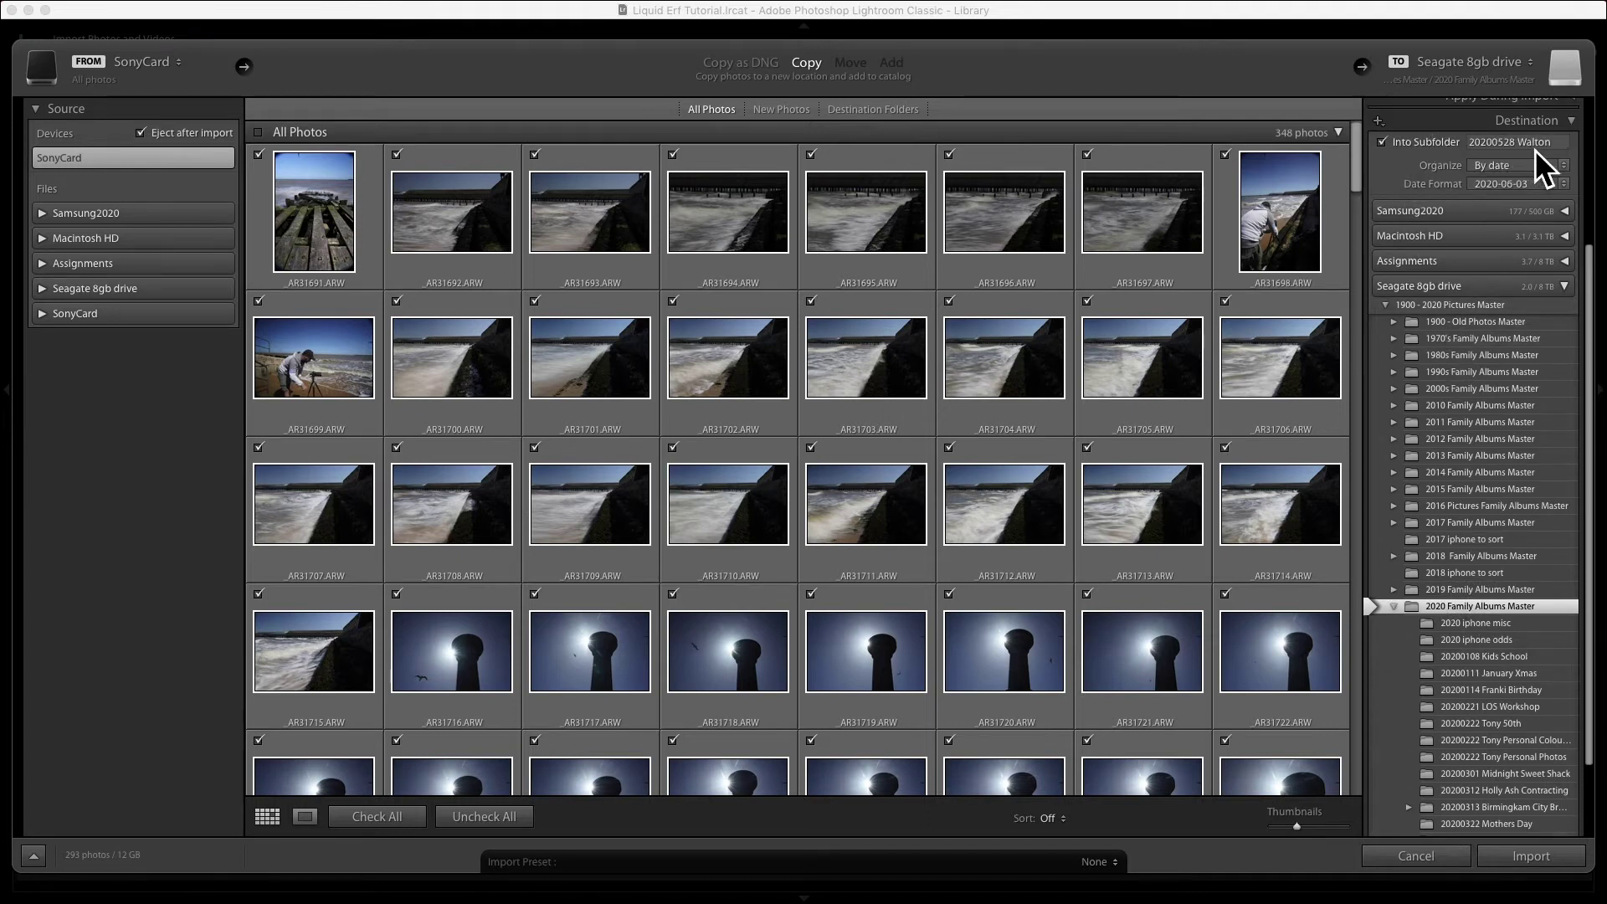
pyautogui.scroll(-2, 1499, 780)
pyautogui.scroll(-1, 1499, 780)
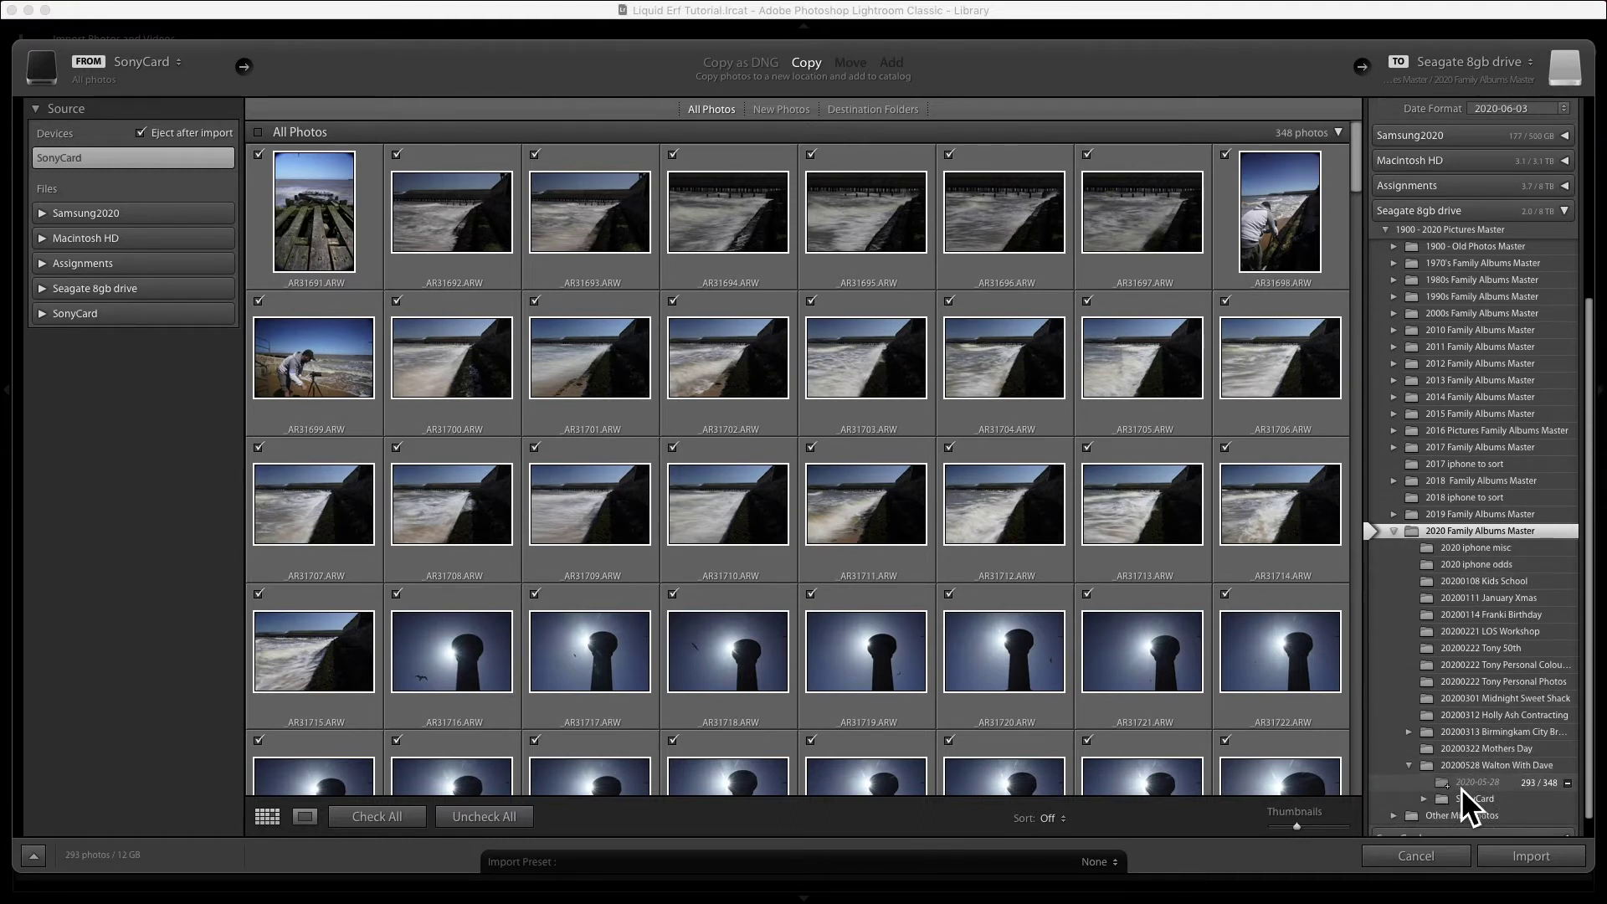
pyautogui.scroll(3, 1468, 403)
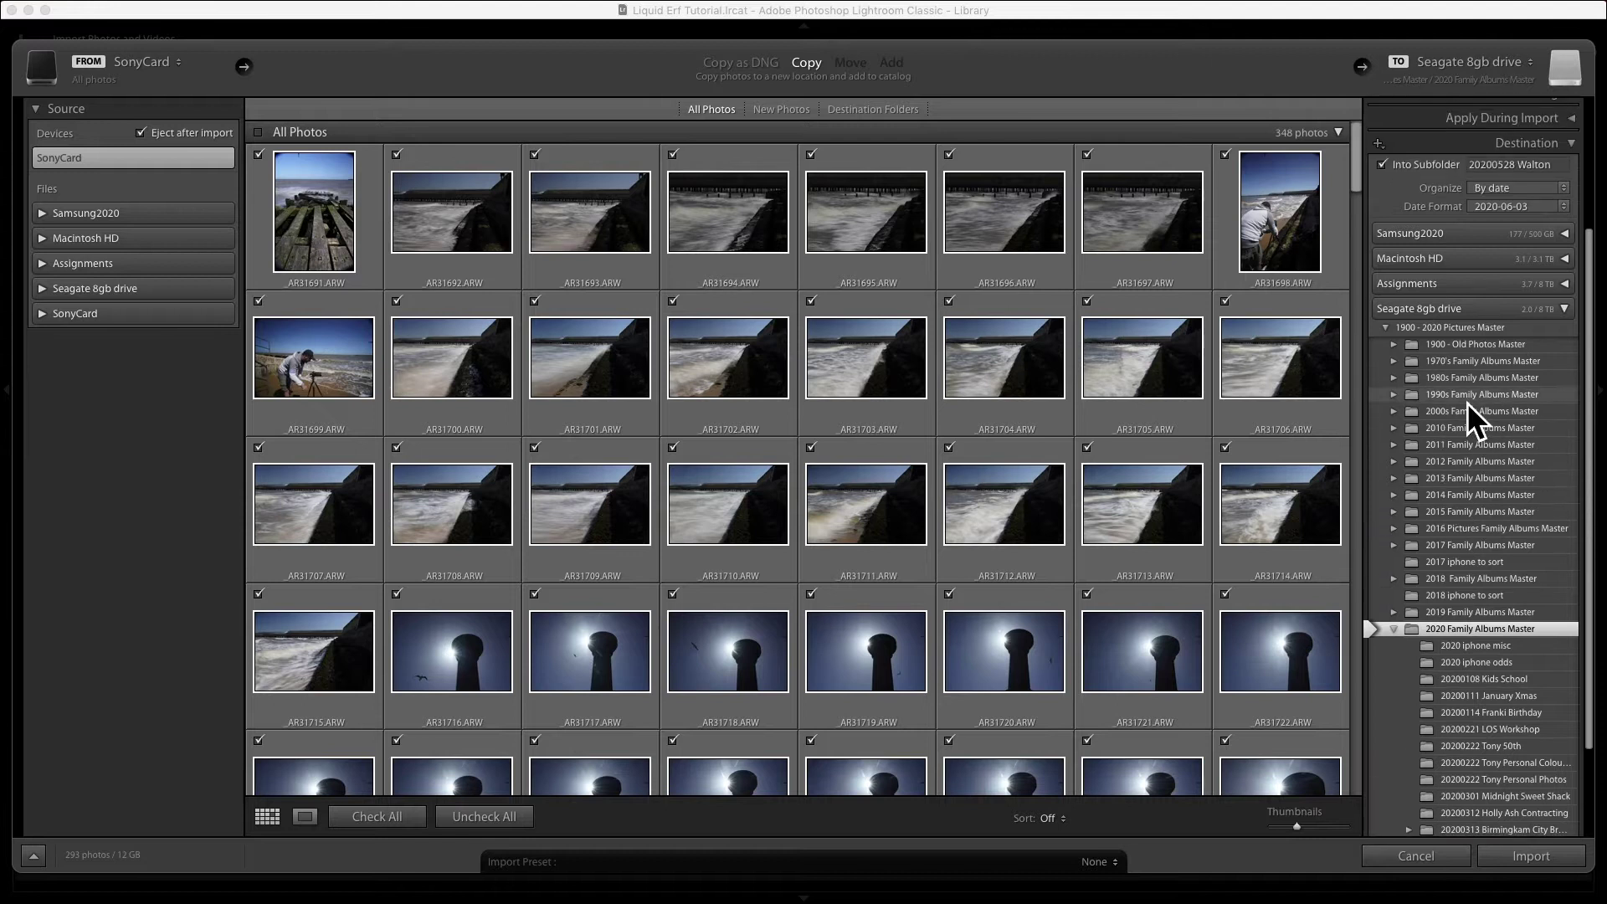
# - Set Organize to Into one folder for the destination and start the import
pyautogui.click(1538, 193)
pyautogui.click(1534, 203)
pyautogui.scroll(-3, 1515, 726)
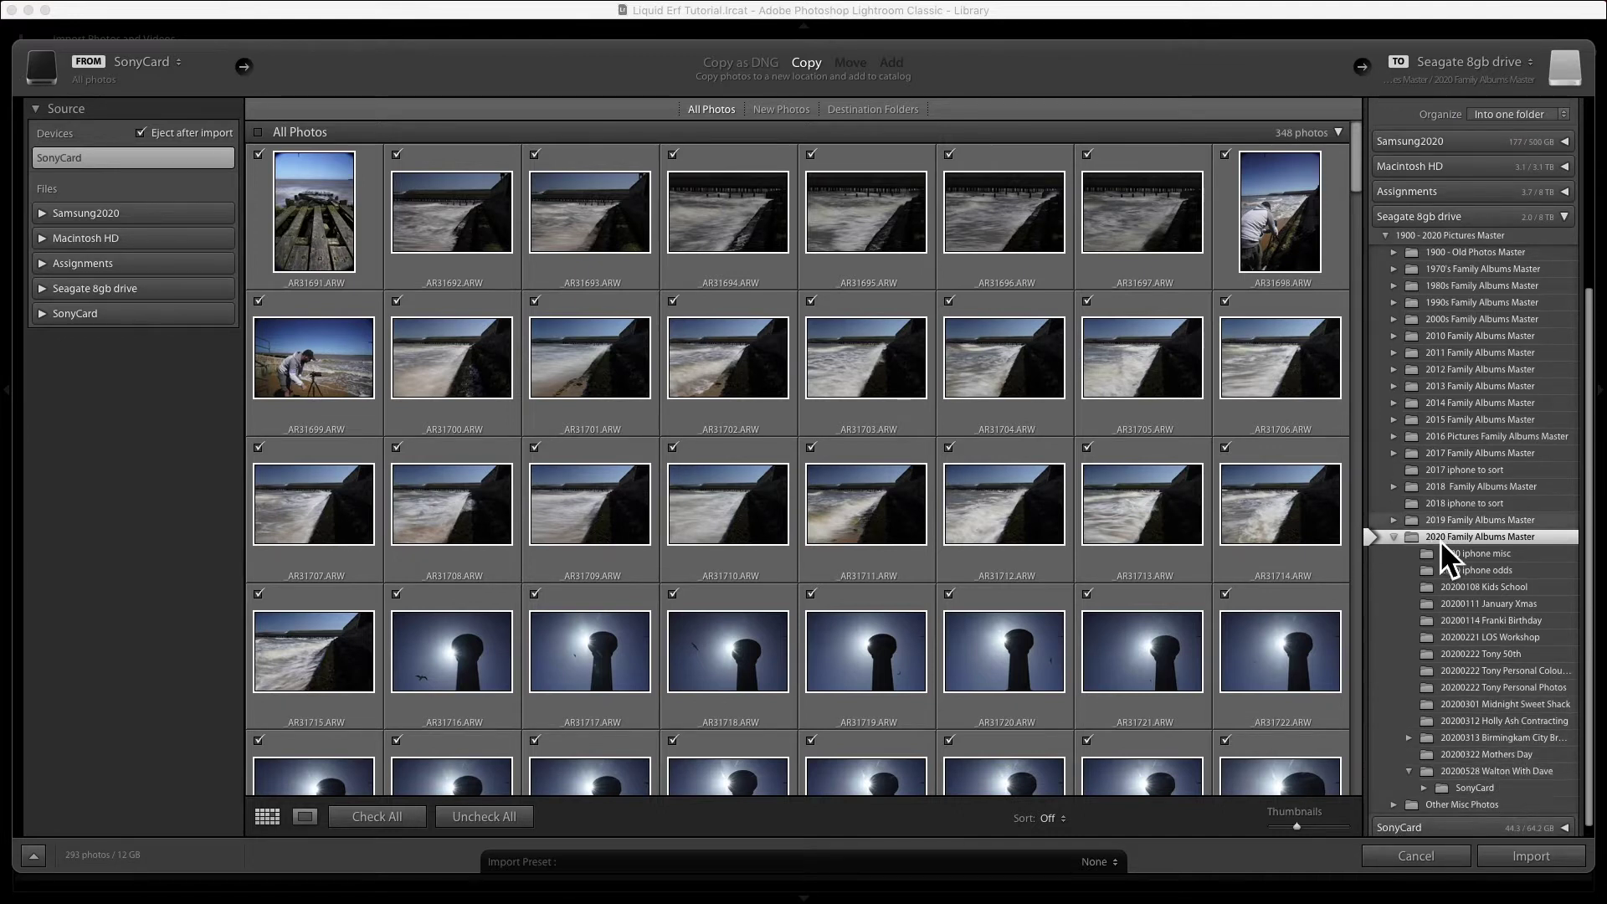
pyautogui.click(1529, 854)
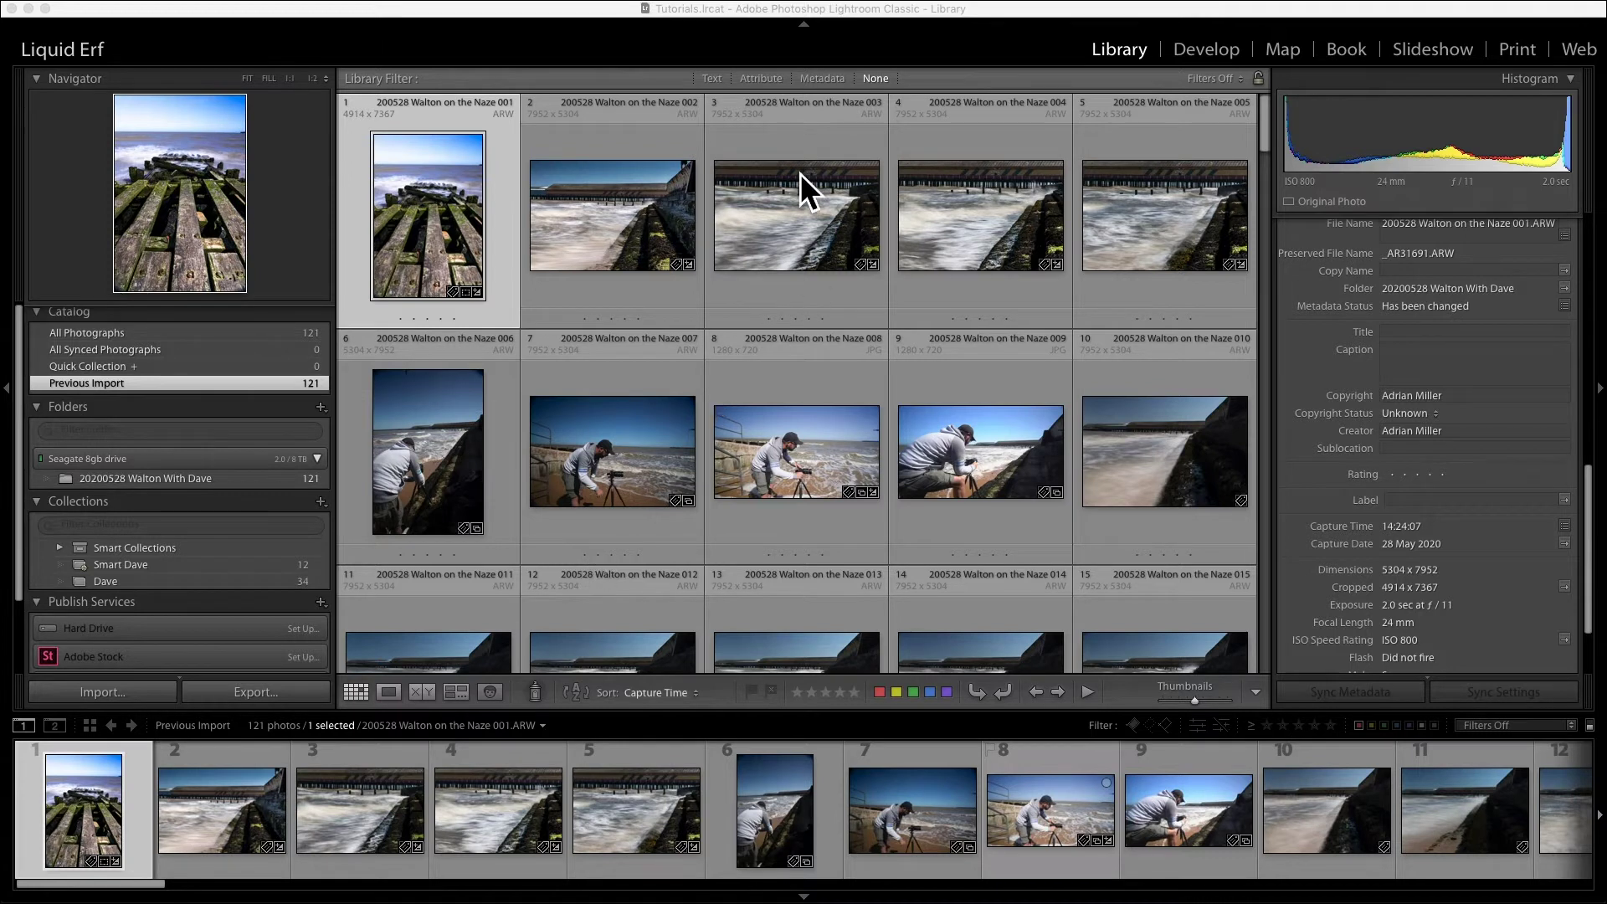
# - Hide the module picker above the photo grid and show it again
pyautogui.click(812, 32)
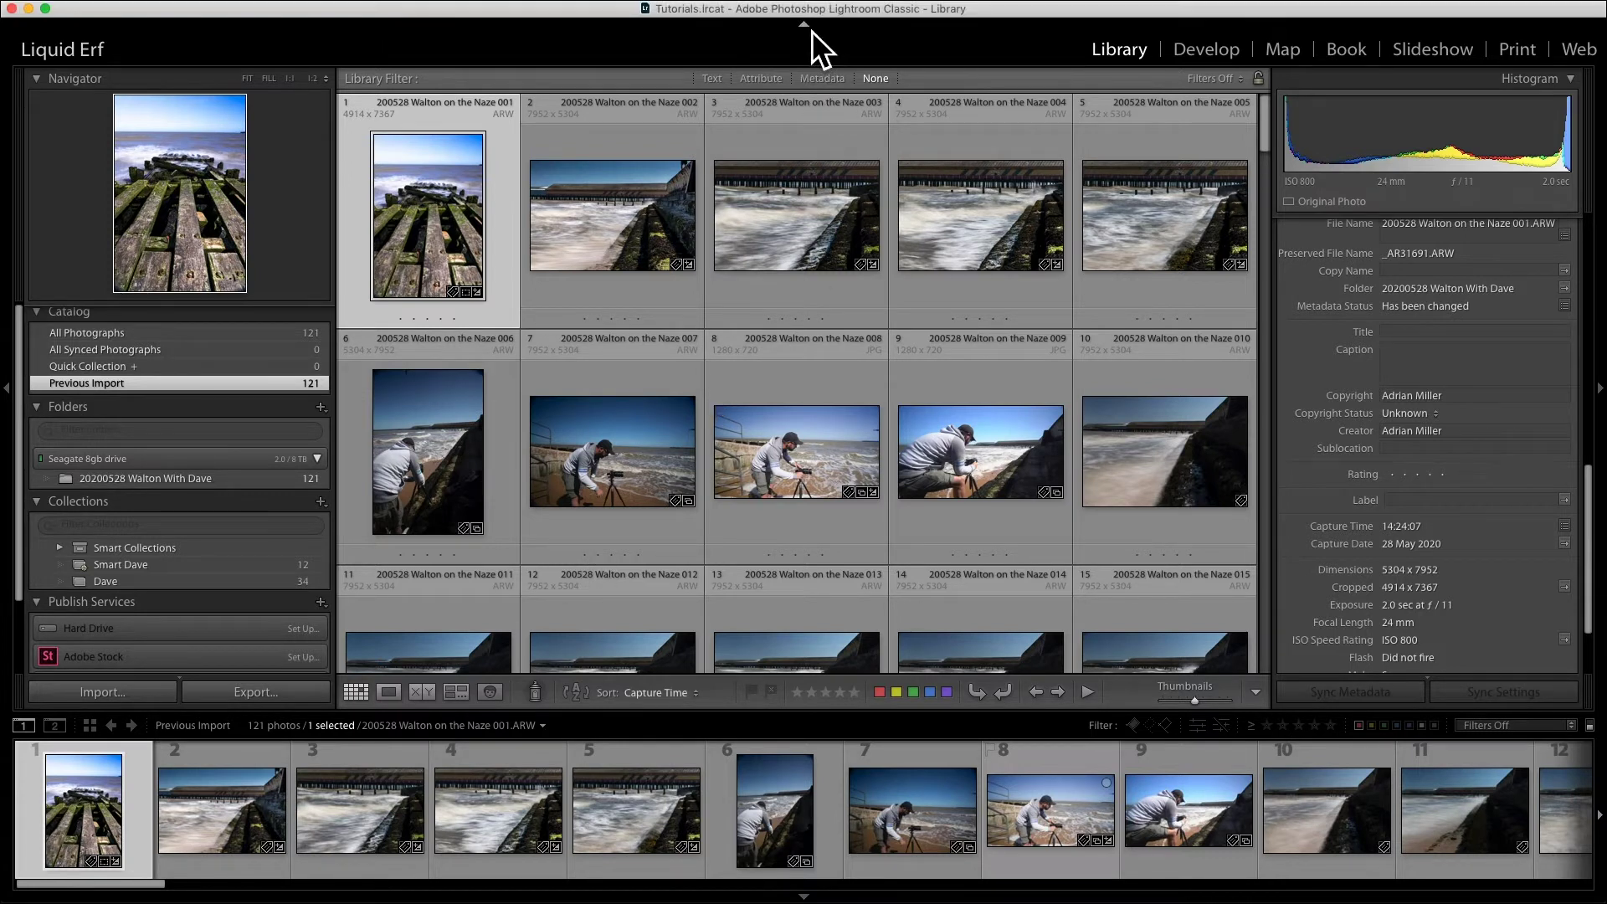
pyautogui.click(809, 32)
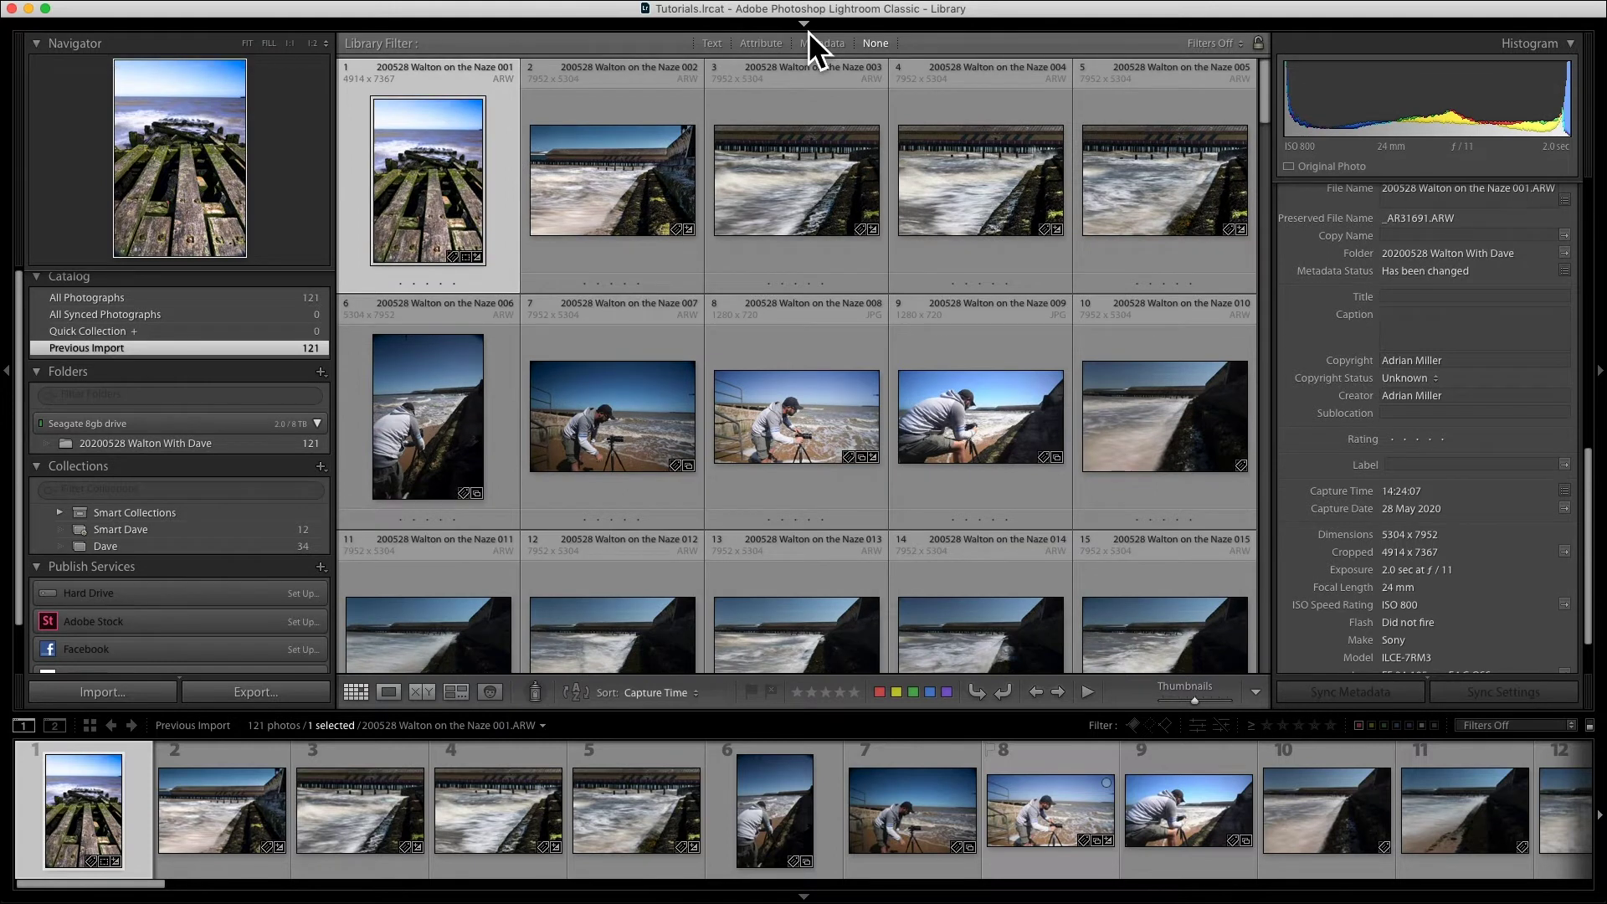
pyautogui.click(808, 32)
# - Set the module picker panel's hide and show behaviour to Manual
pyautogui.rightClick(860, 37)
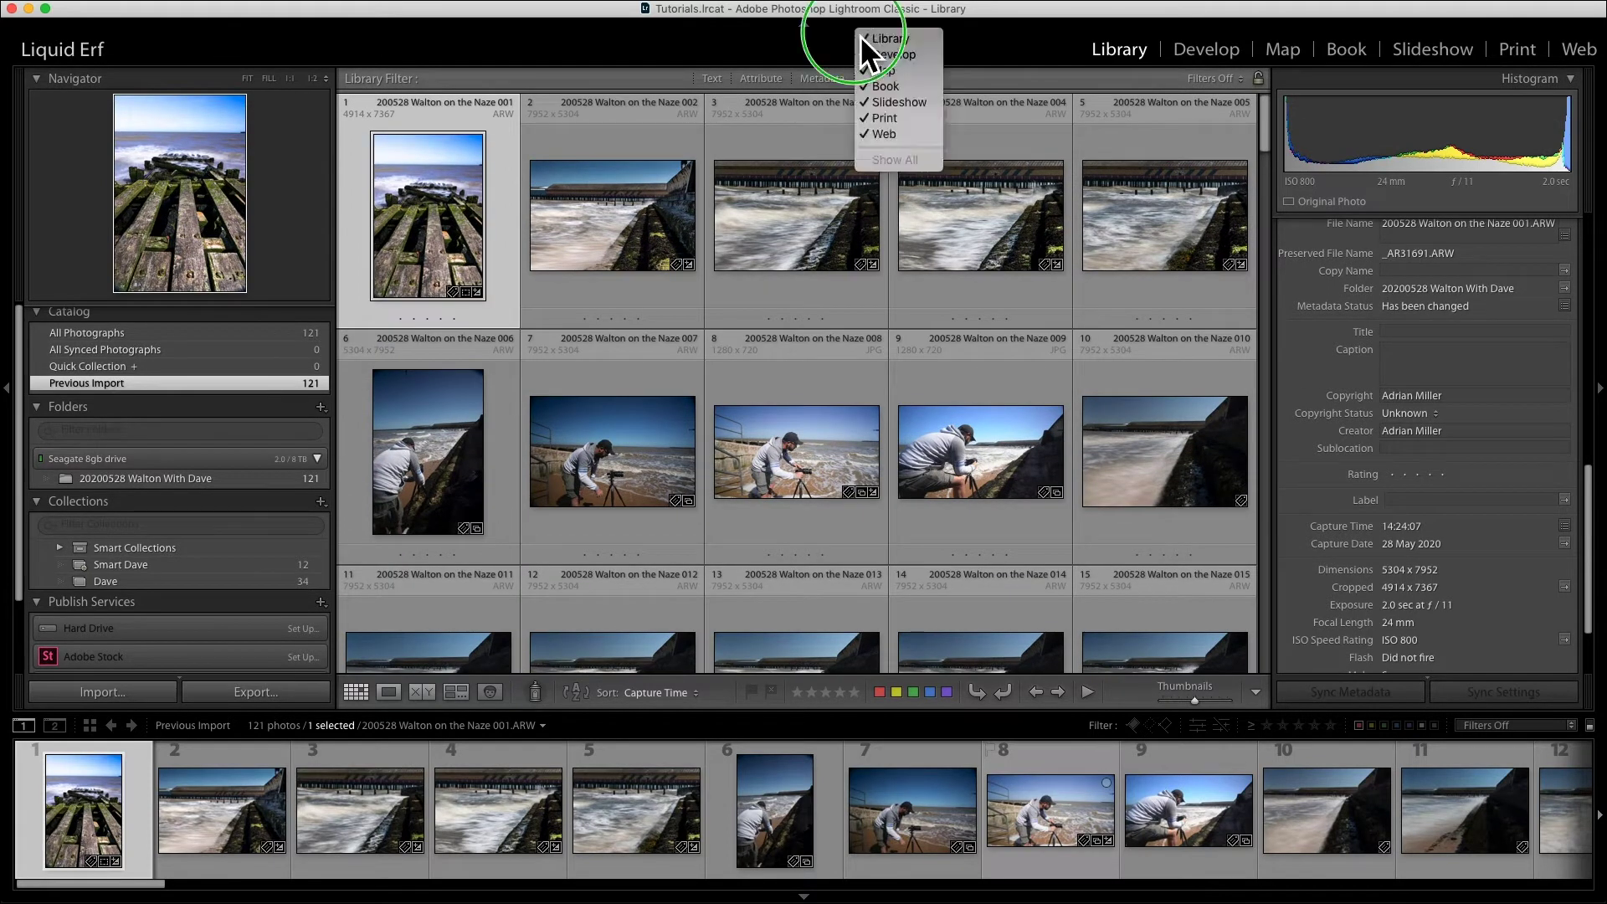
pyautogui.rightClick(810, 32)
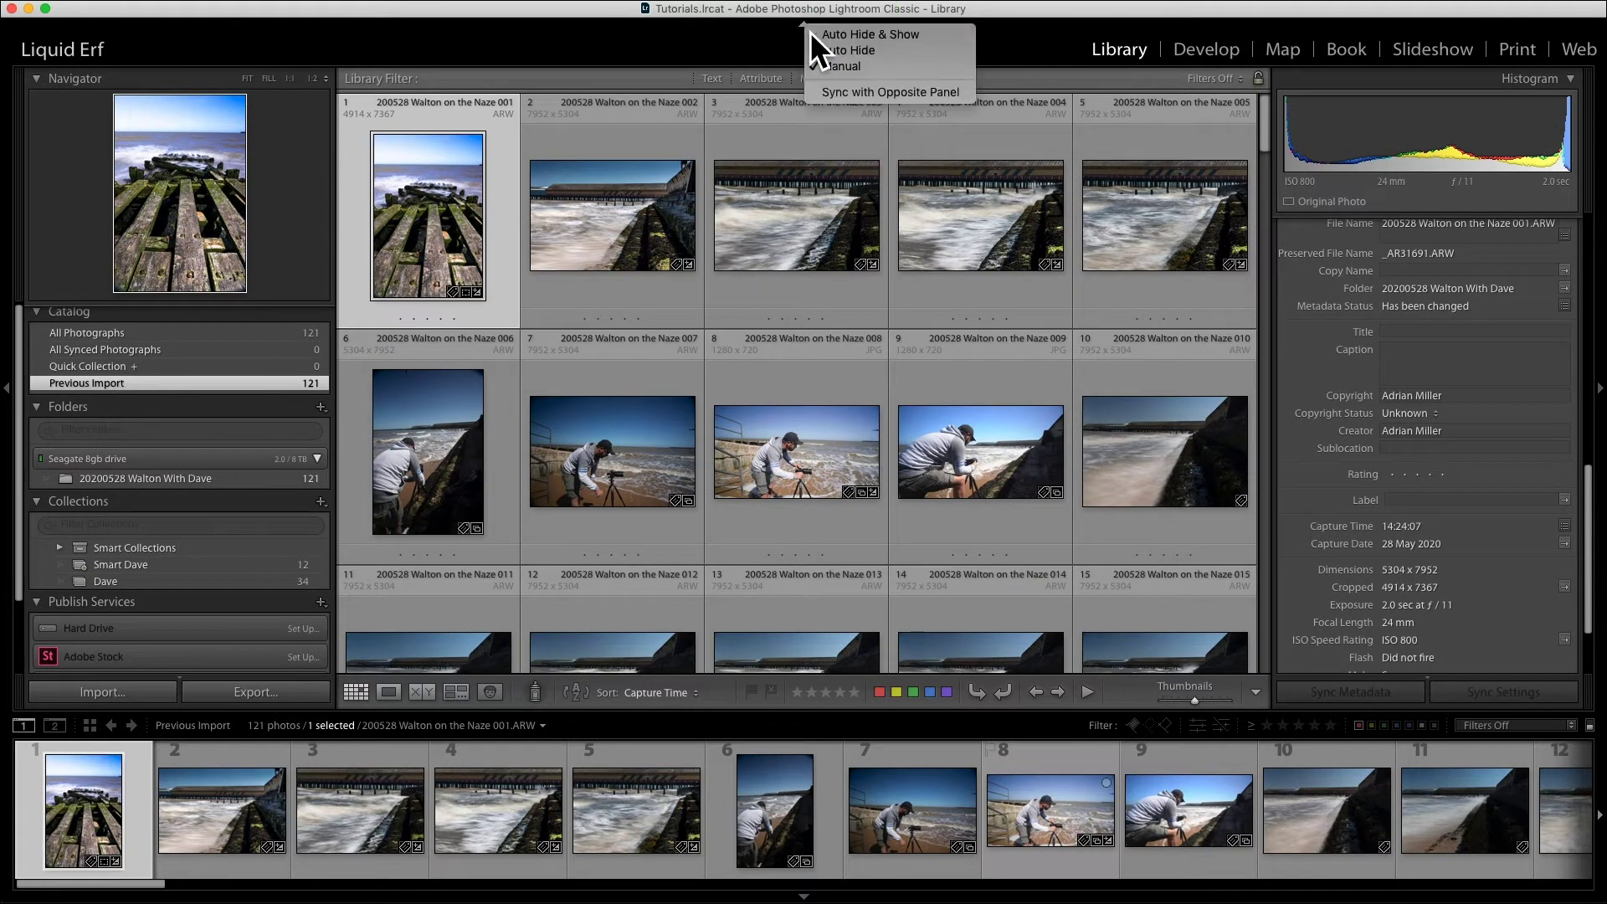
pyautogui.click(861, 67)
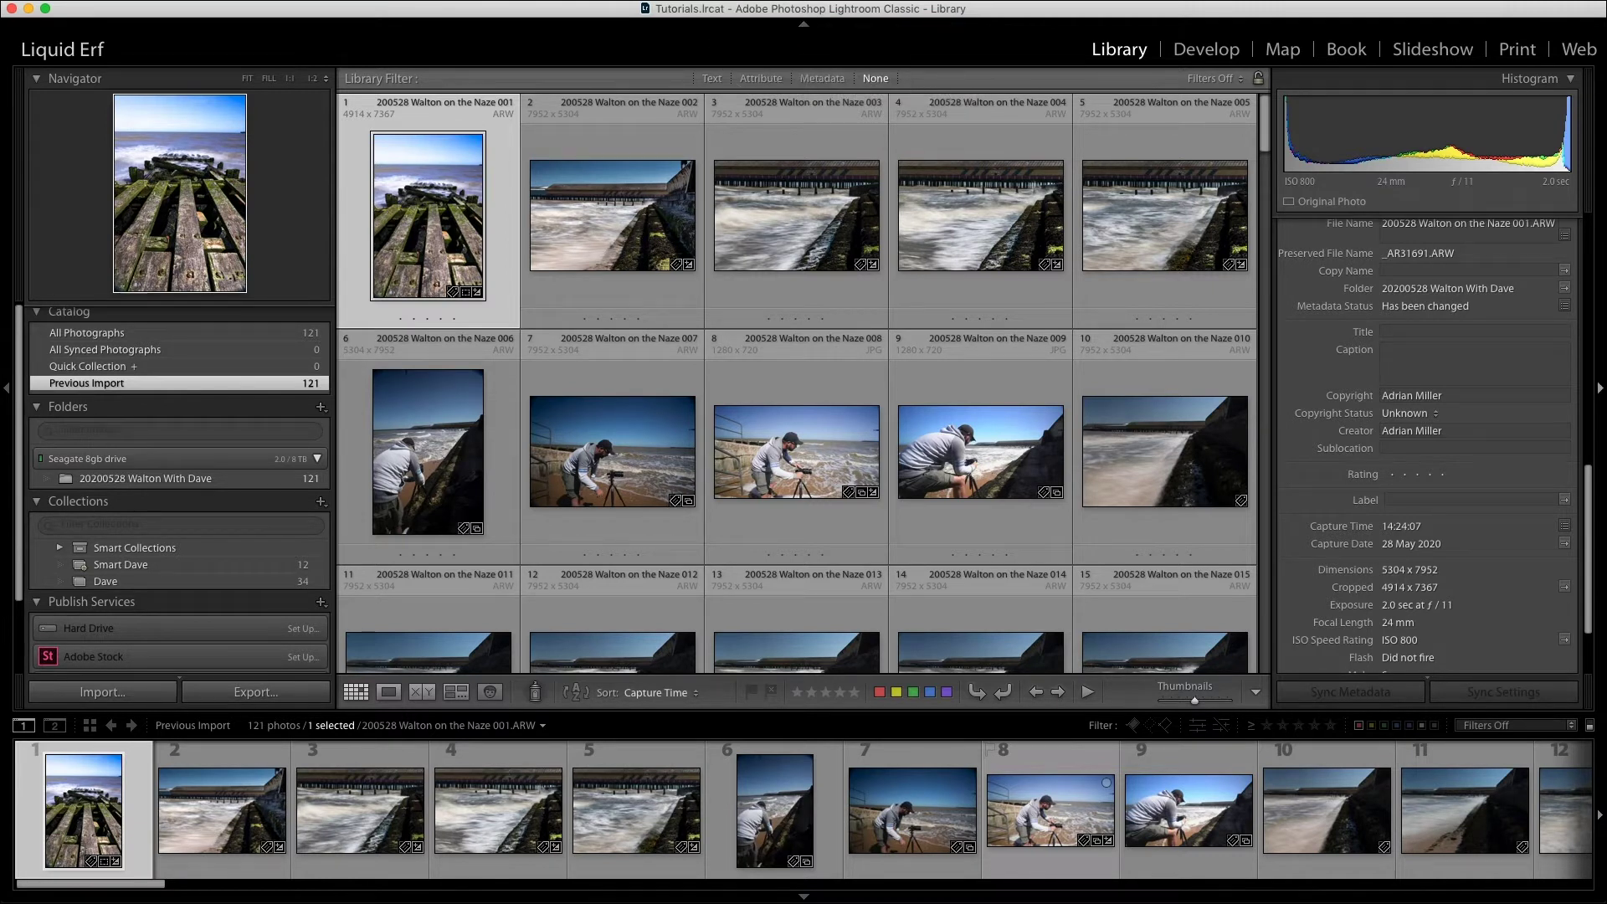
# - Make the filmstrip slightly taller, then hide all panels around the grid and show them again
pyautogui.moveTo(1284, 401); pyautogui.dragTo(1208, 393)
pyautogui.moveTo(849, 730)
pyautogui.mouseDown()
pyautogui.moveTo(846, 656)
pyautogui.moveTo(841, 715)
pyautogui.mouseUp()
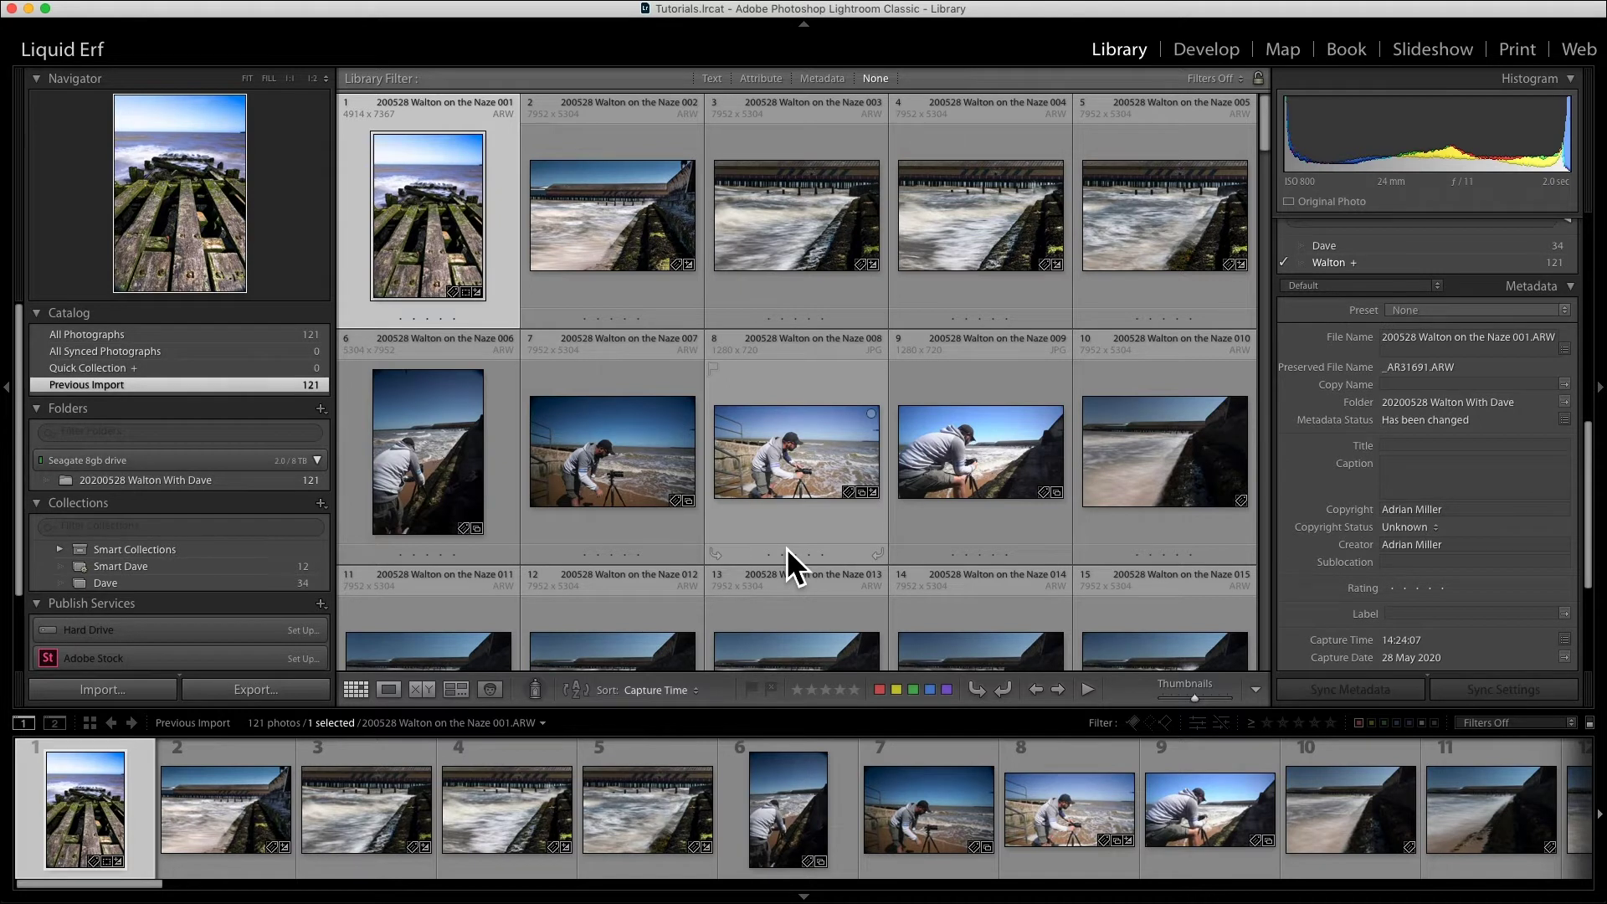
pyautogui.hotkey('shift', 'Tab')
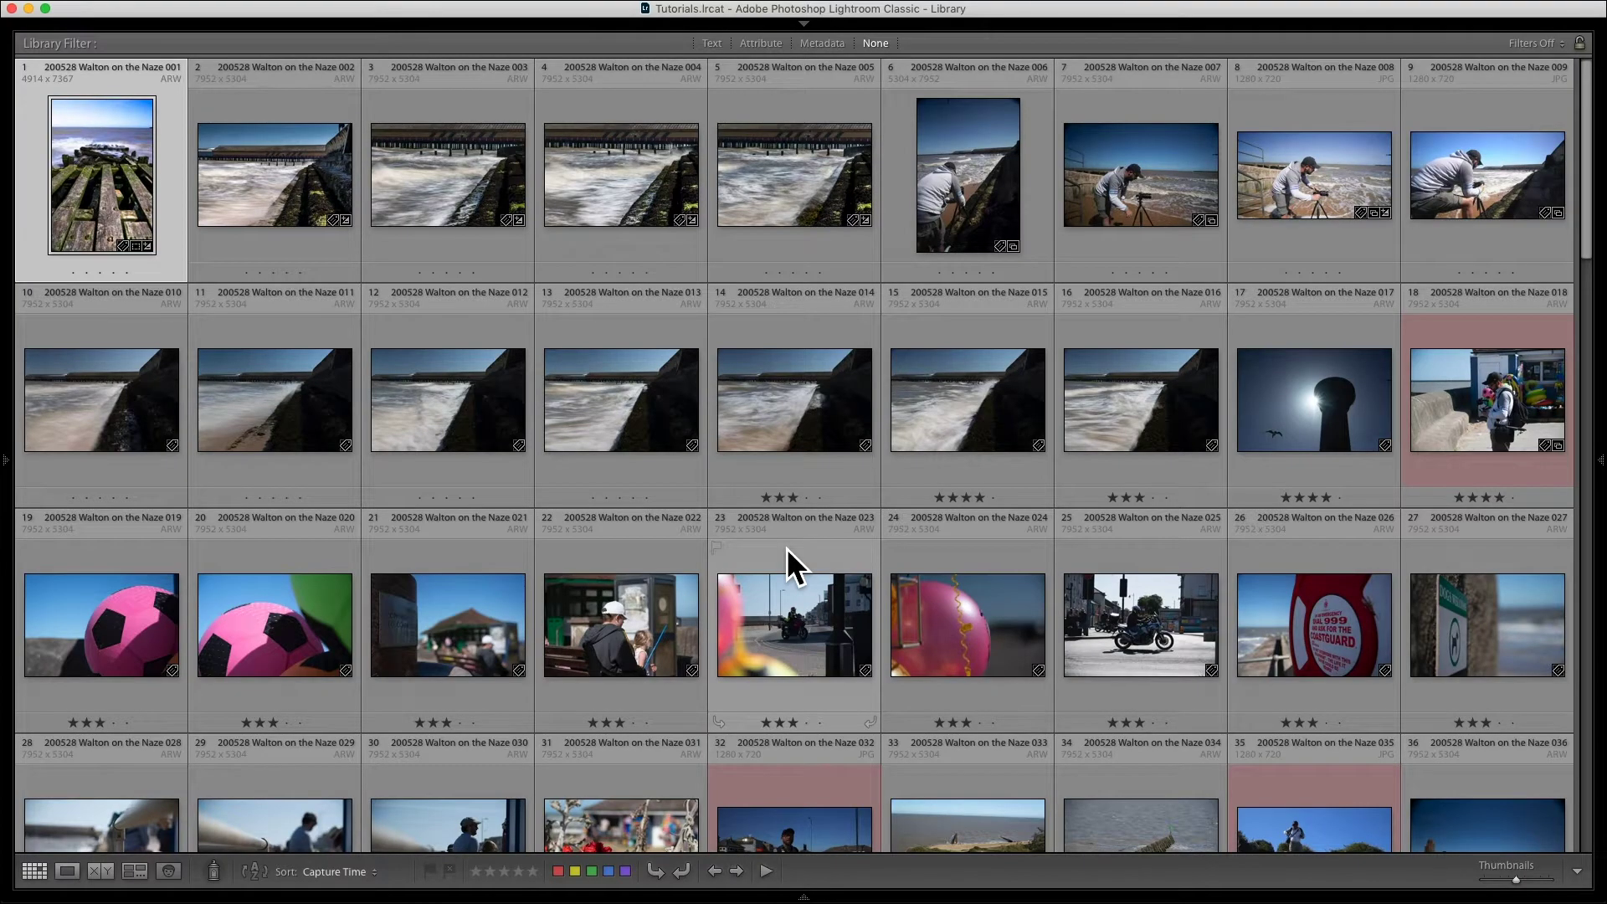
pyautogui.hotkey('shift', 'Tab')
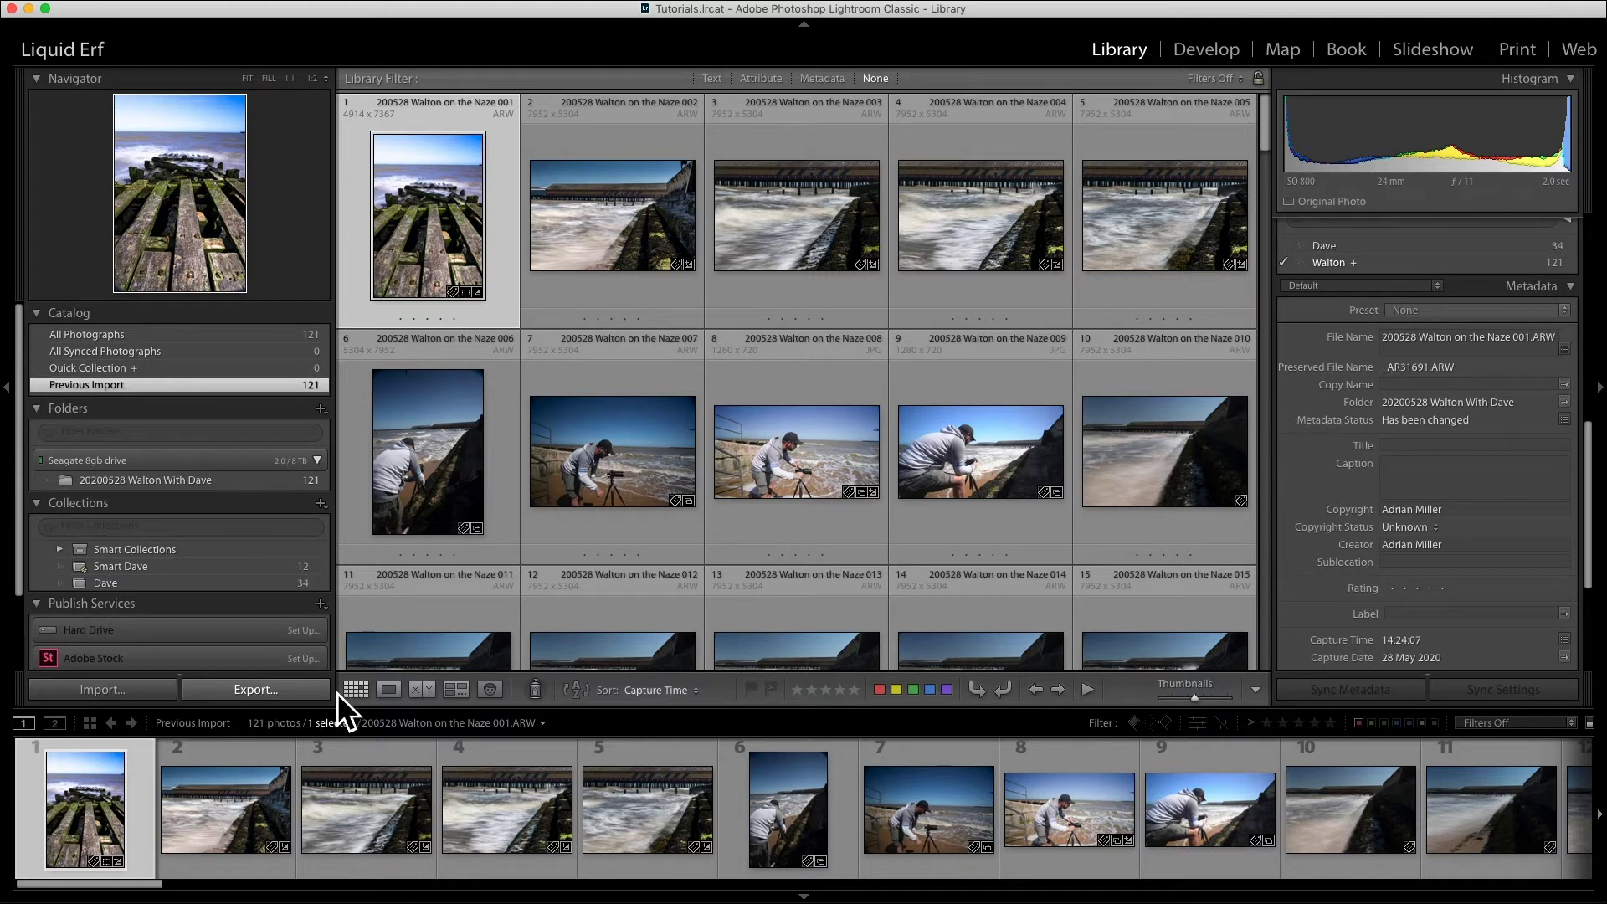
# - View photo 001 in Loupe view, then switch to Compare view and make photo 006 the Select image
pyautogui.click(395, 691)
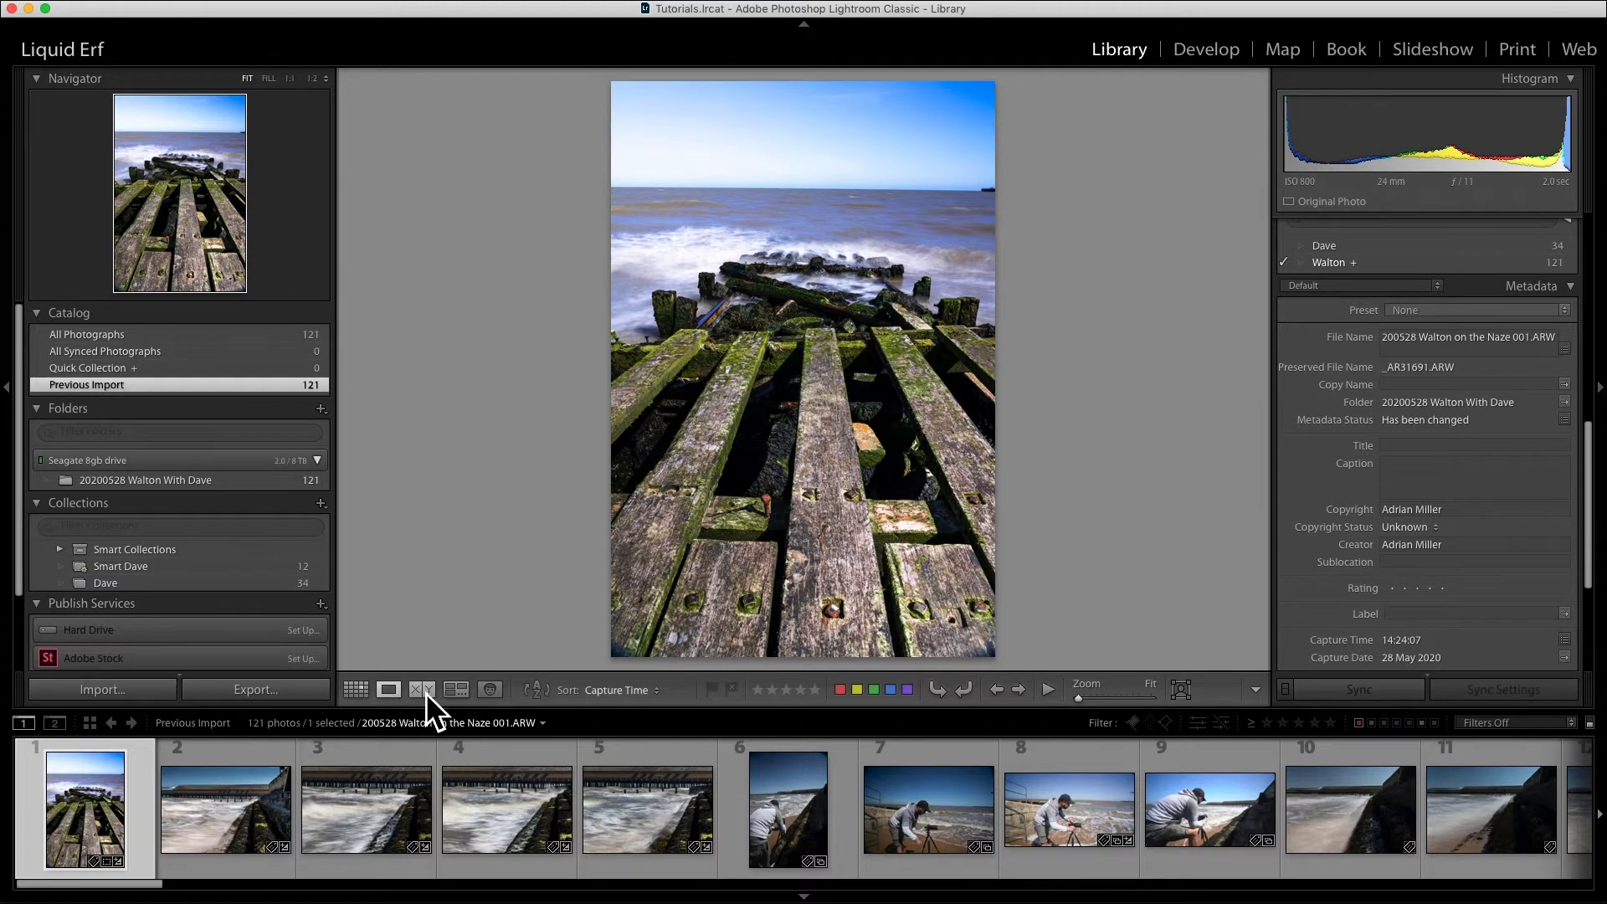
pyautogui.click(430, 693)
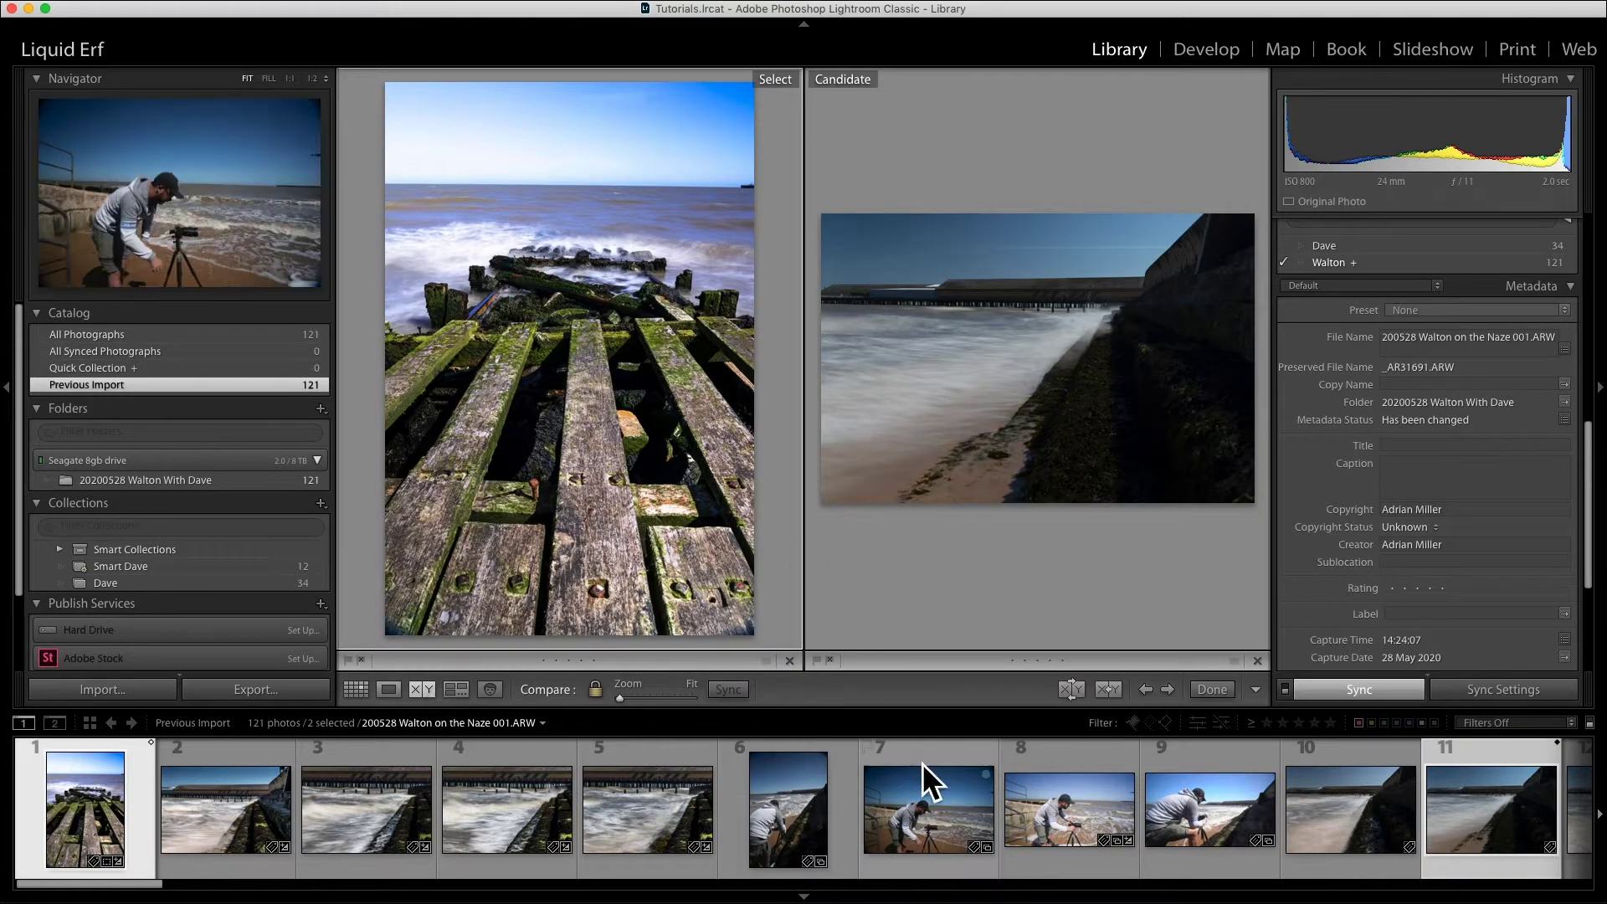
pyautogui.click(934, 787)
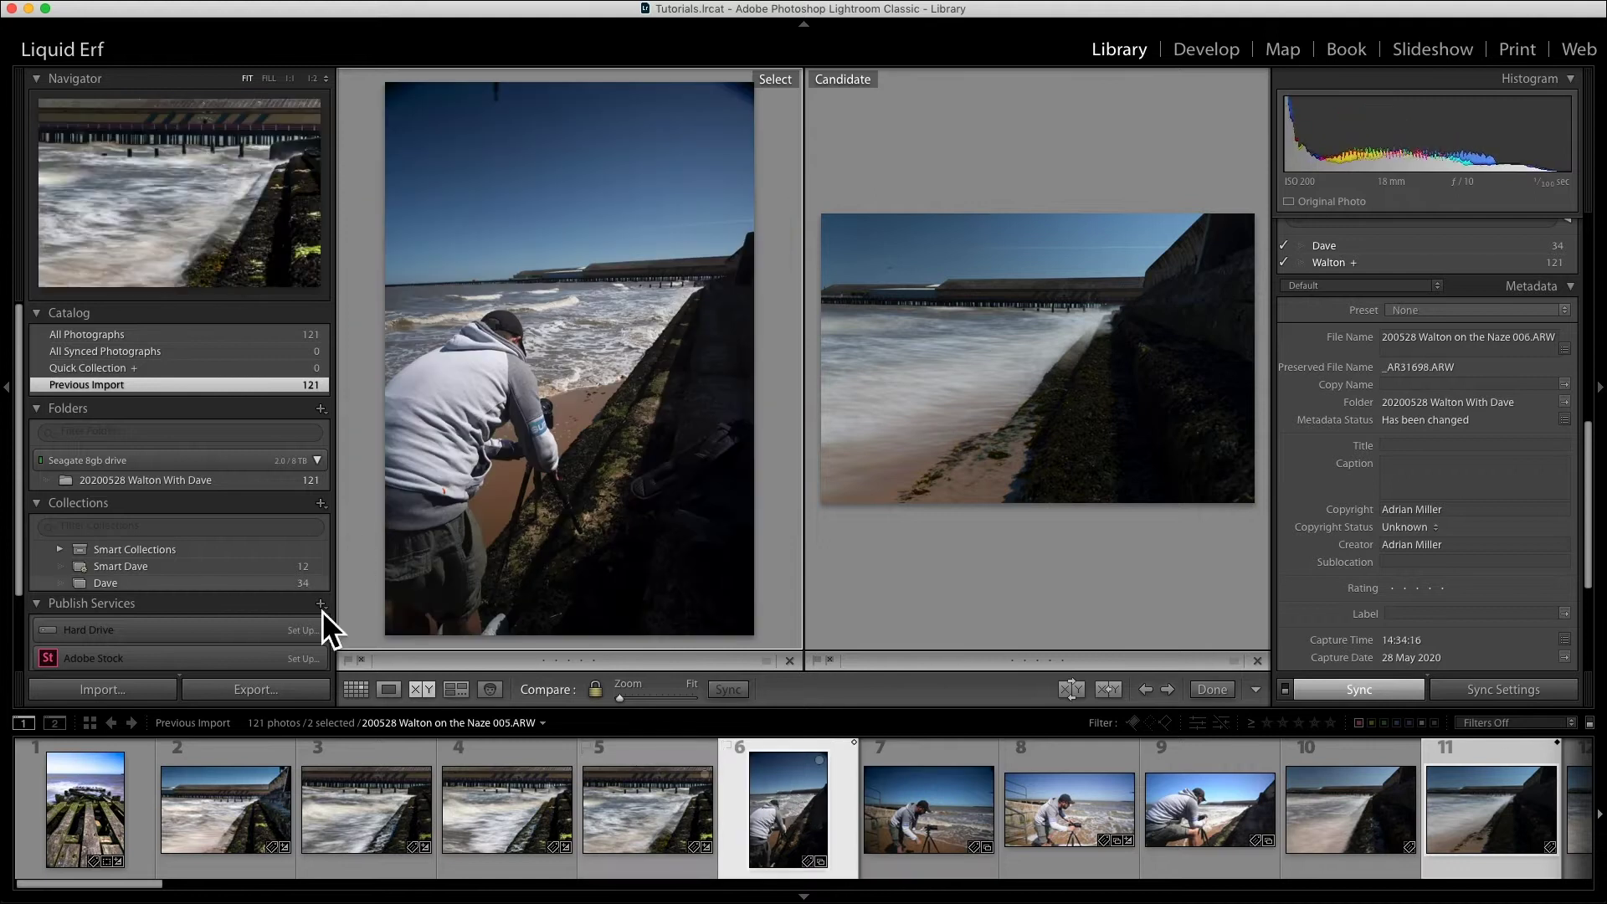
# - Show photos 004 through 008 together in Survey view
pyautogui.click(458, 691)
pyautogui.click(525, 799)
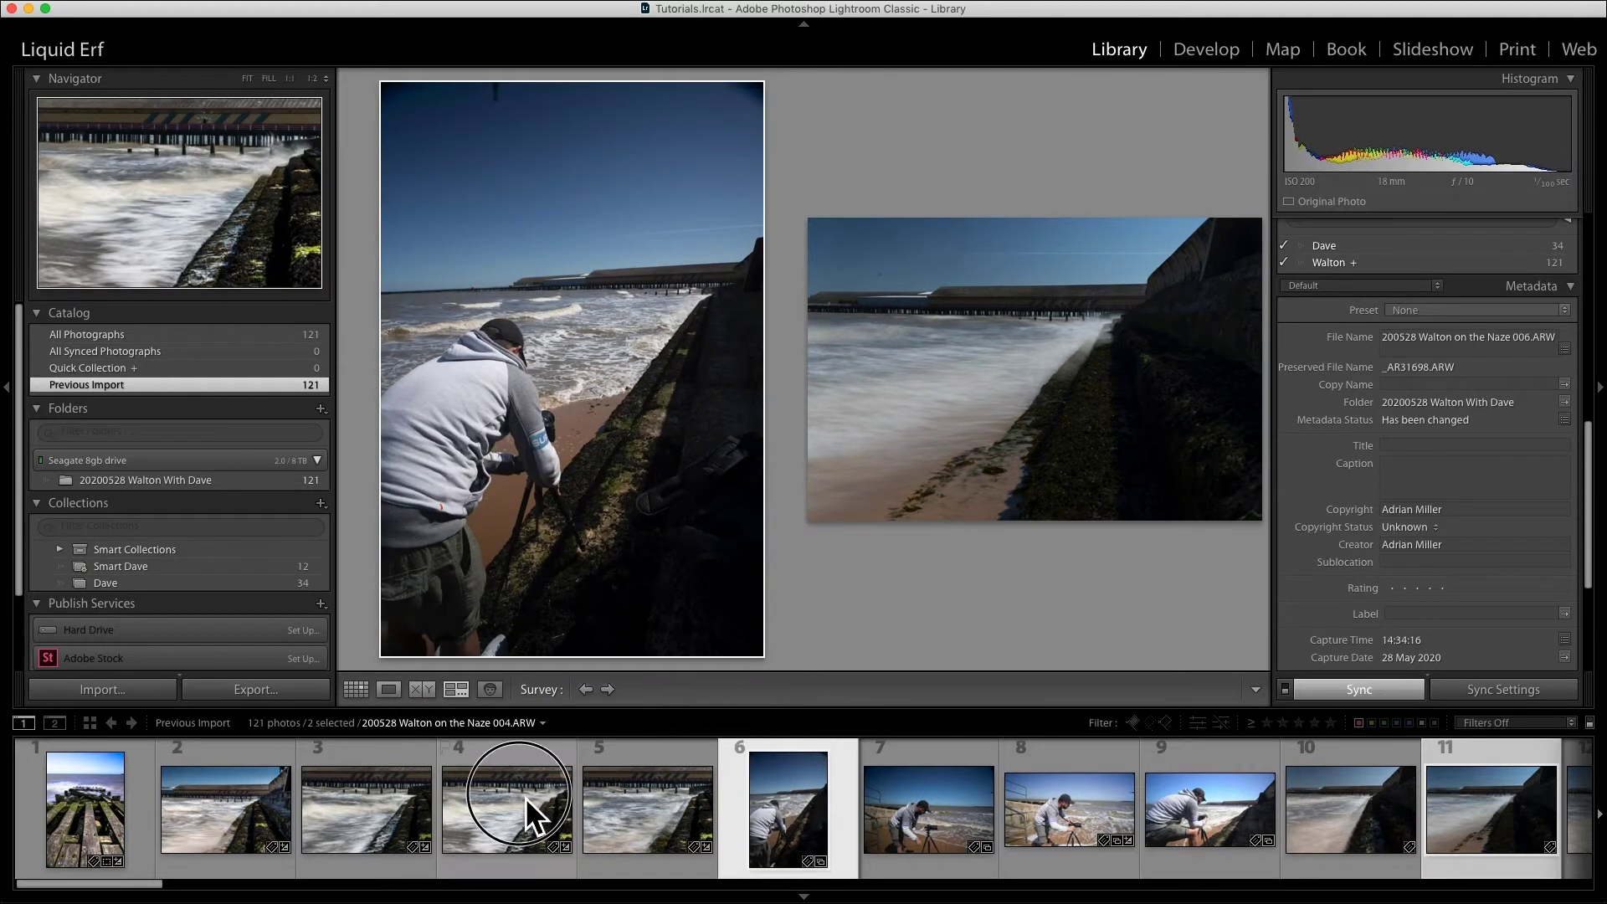
pyautogui.keyDown('shift'); pyautogui.click(921, 793); pyautogui.keyUp('shift')
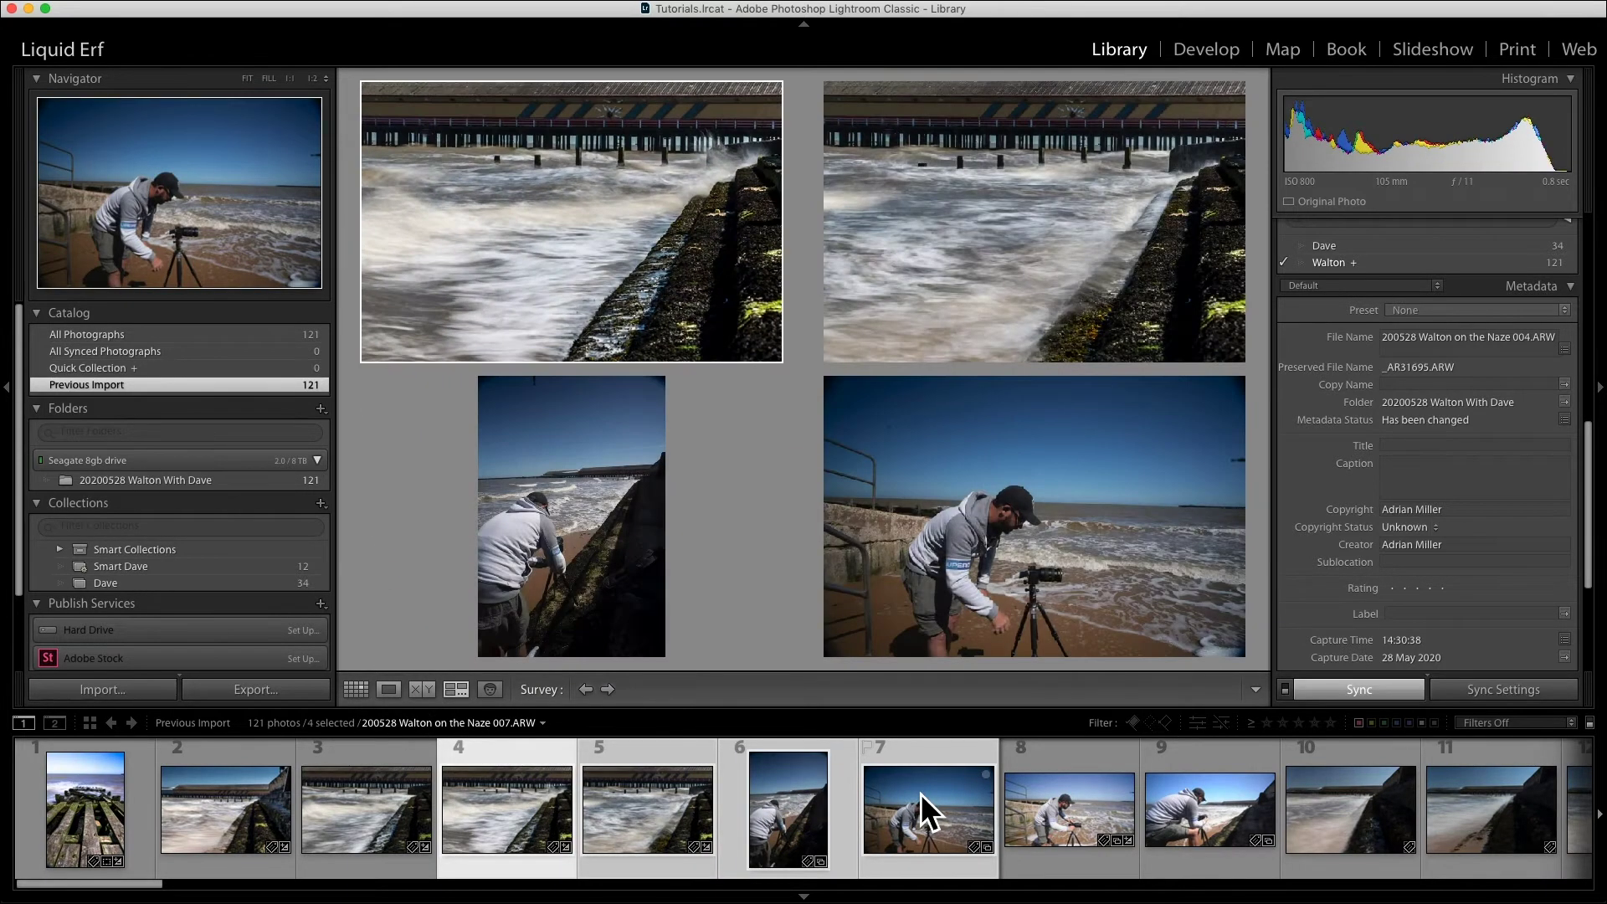
pyautogui.keyDown('shift'); pyautogui.click(1058, 795); pyautogui.keyUp('shift')
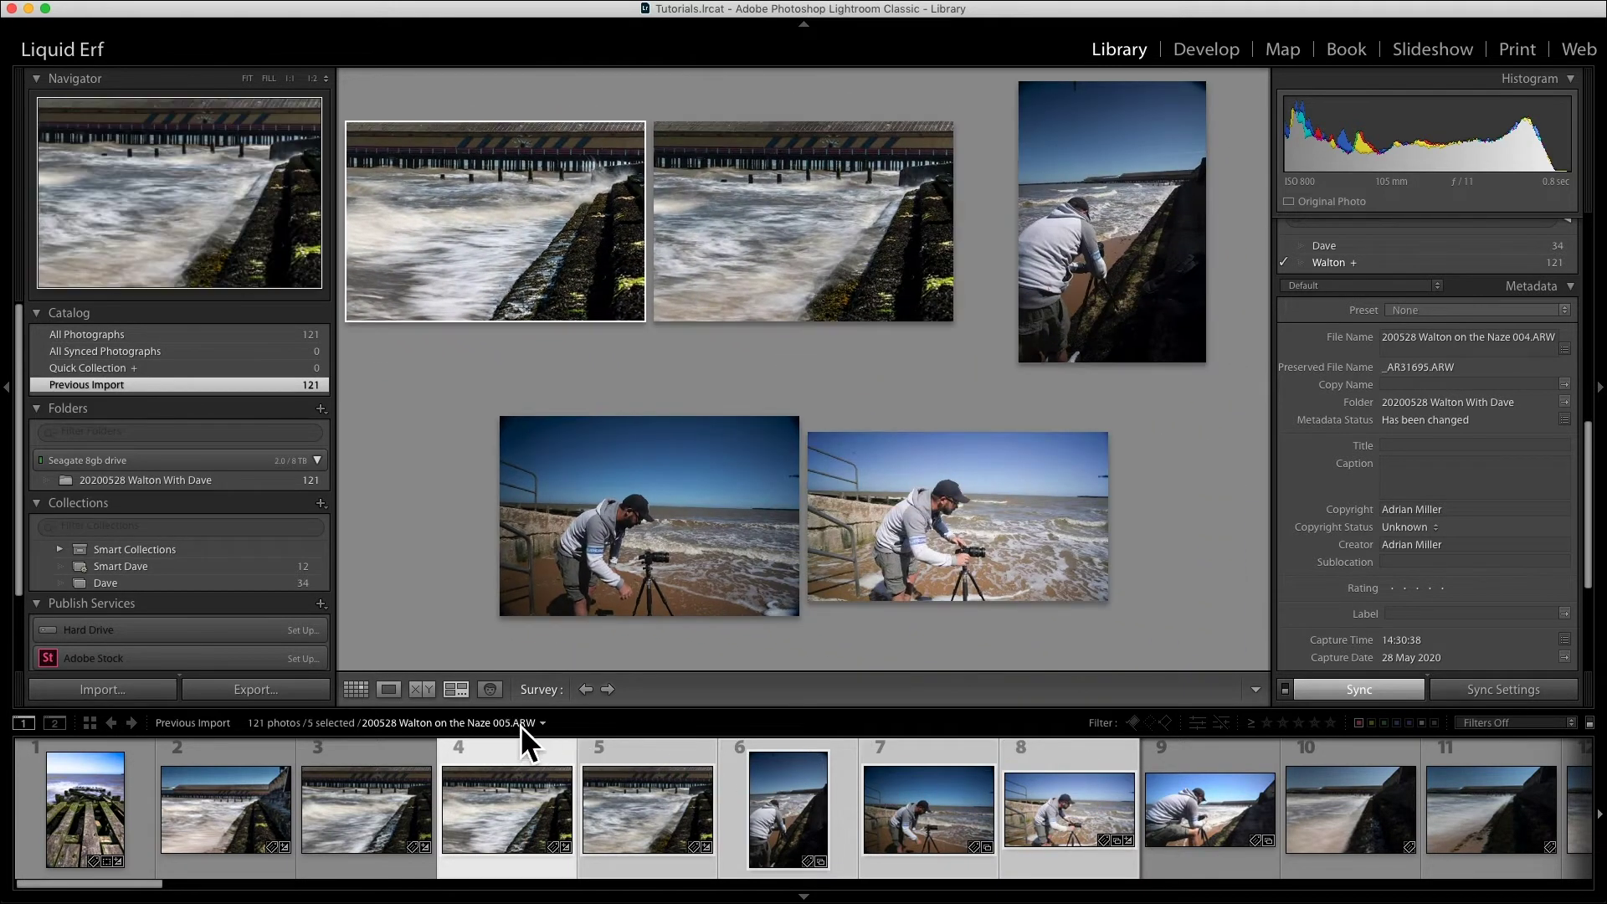
# - Look at the People view, then return to the Grid view
pyautogui.click(490, 691)
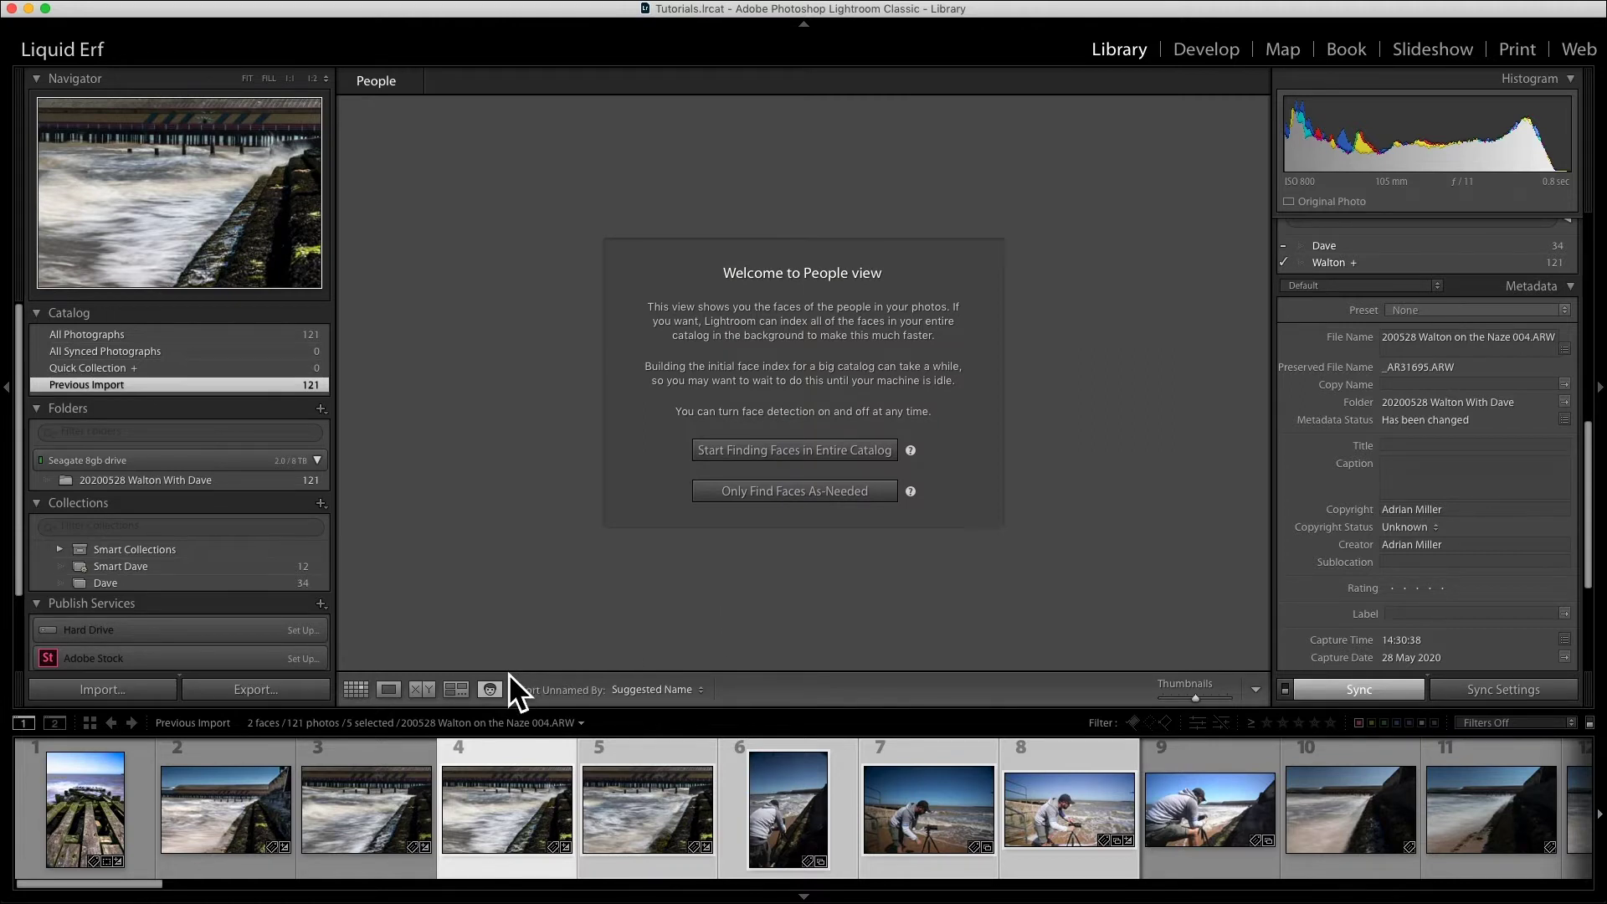
pyautogui.click(363, 691)
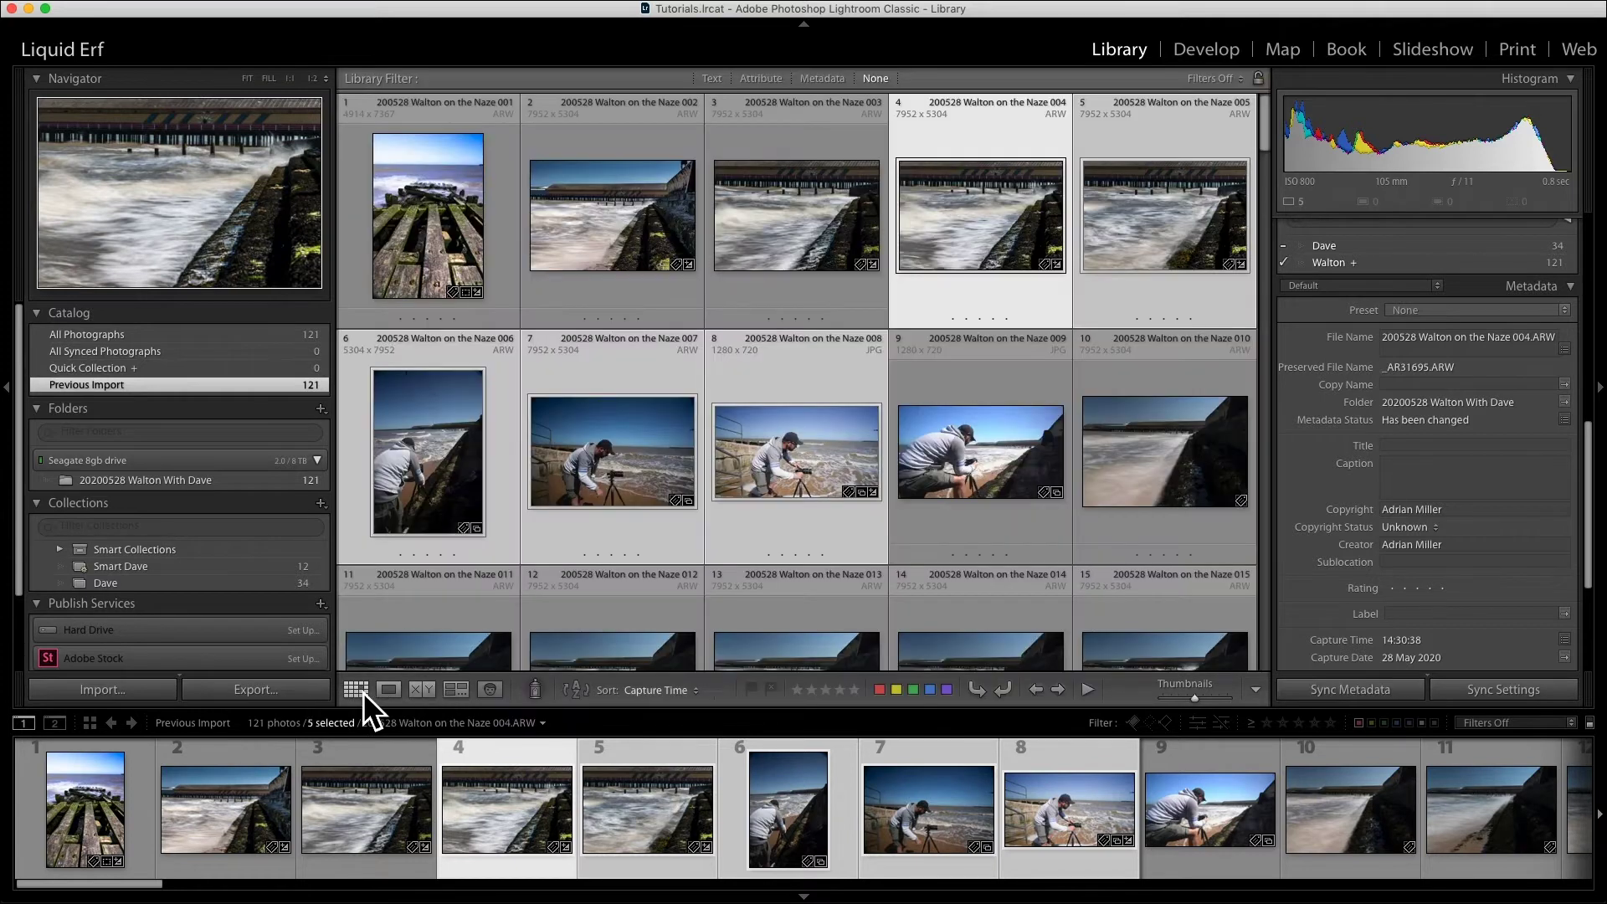
# - Paint the keyword Essex across photos 001 through 005 in the grid with the Painter tool
pyautogui.click(544, 695)
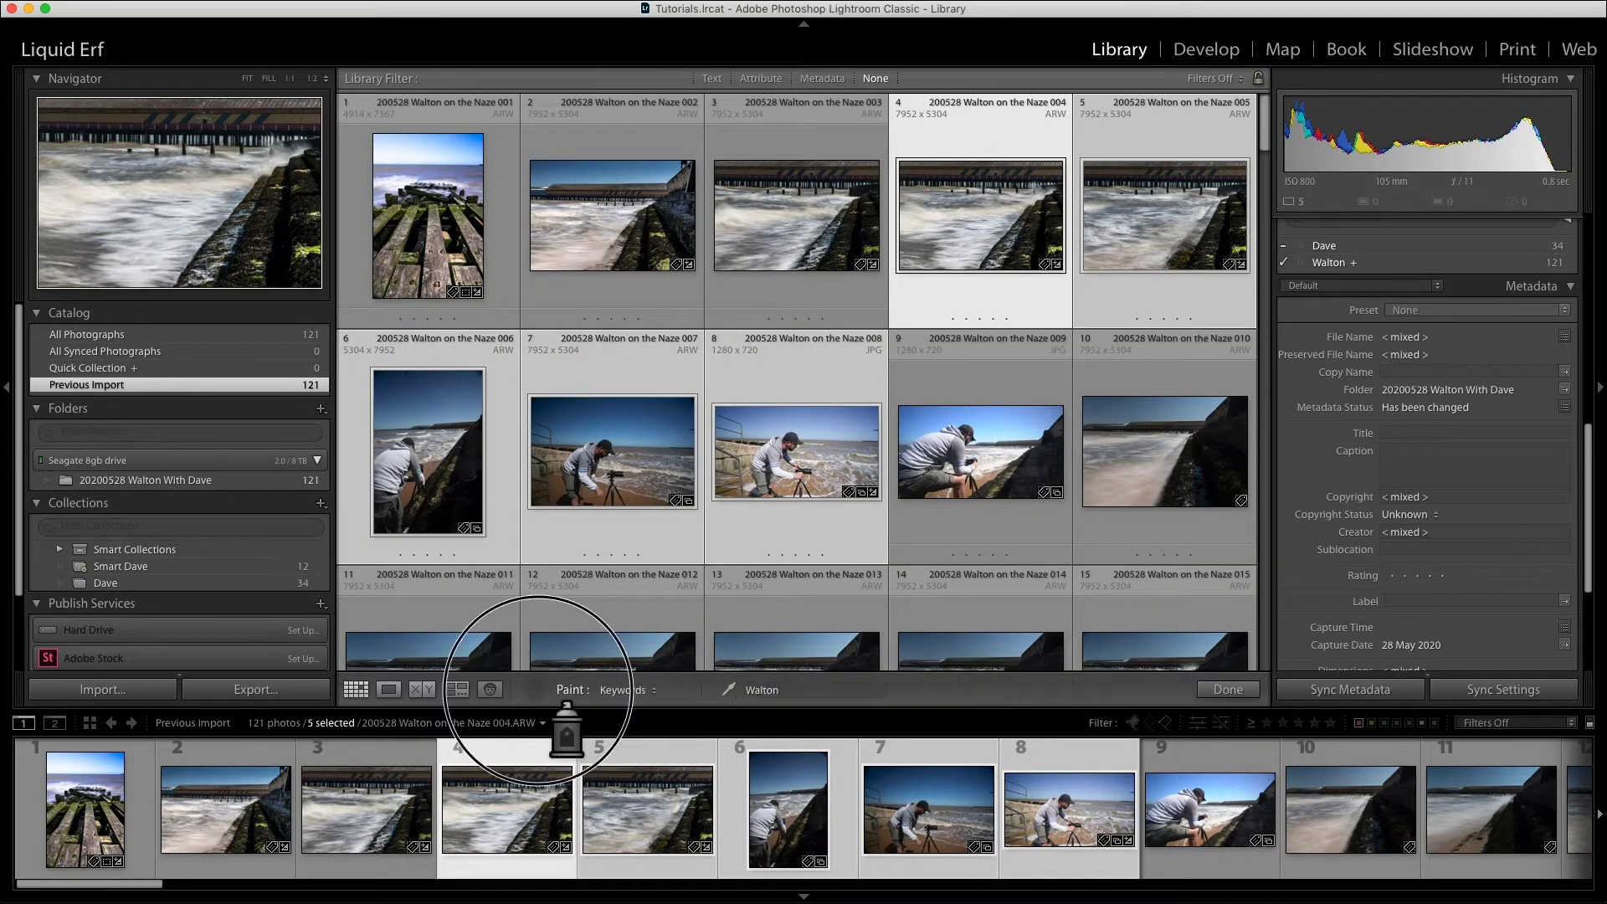
pyautogui.click(794, 693)
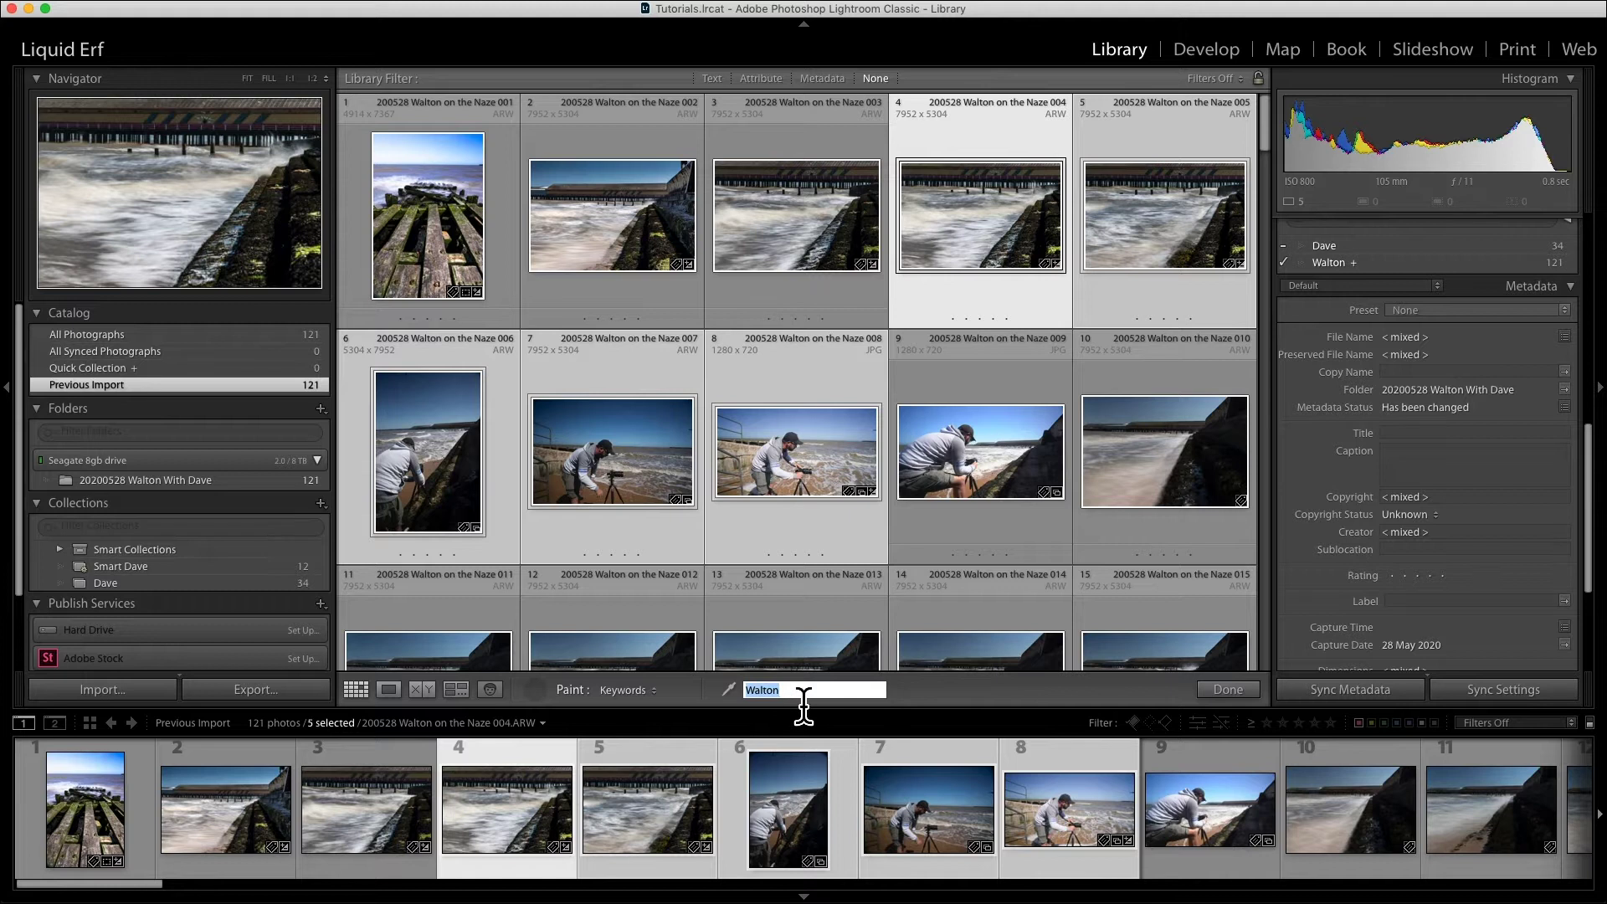
pyautogui.write('Essex')
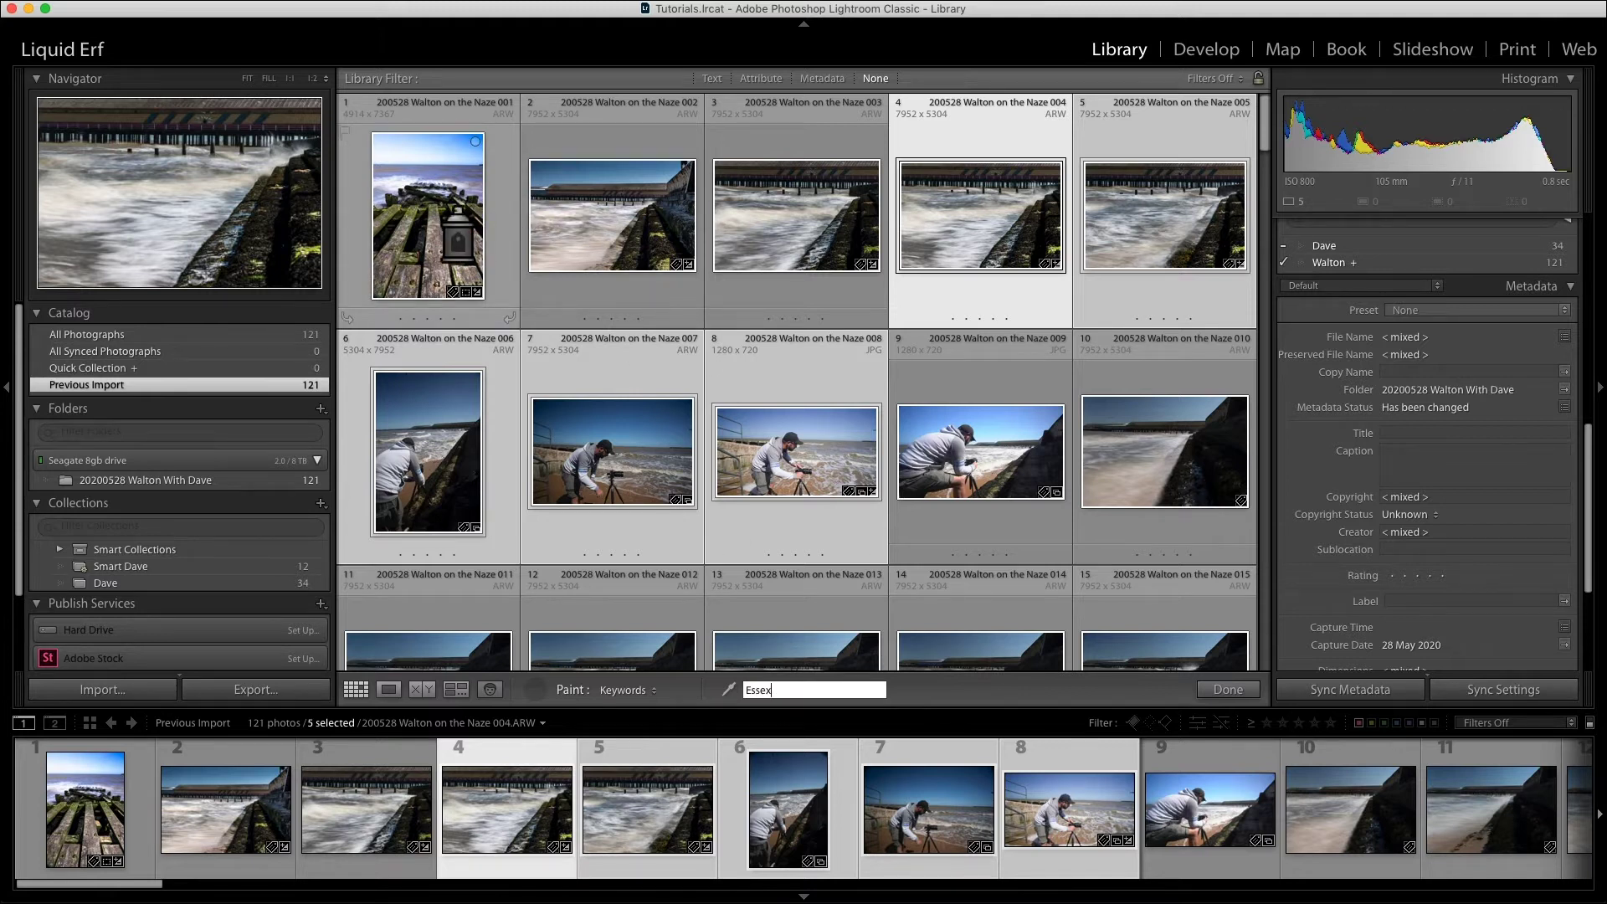
pyautogui.moveTo(412, 198); pyautogui.dragTo(1162, 249)
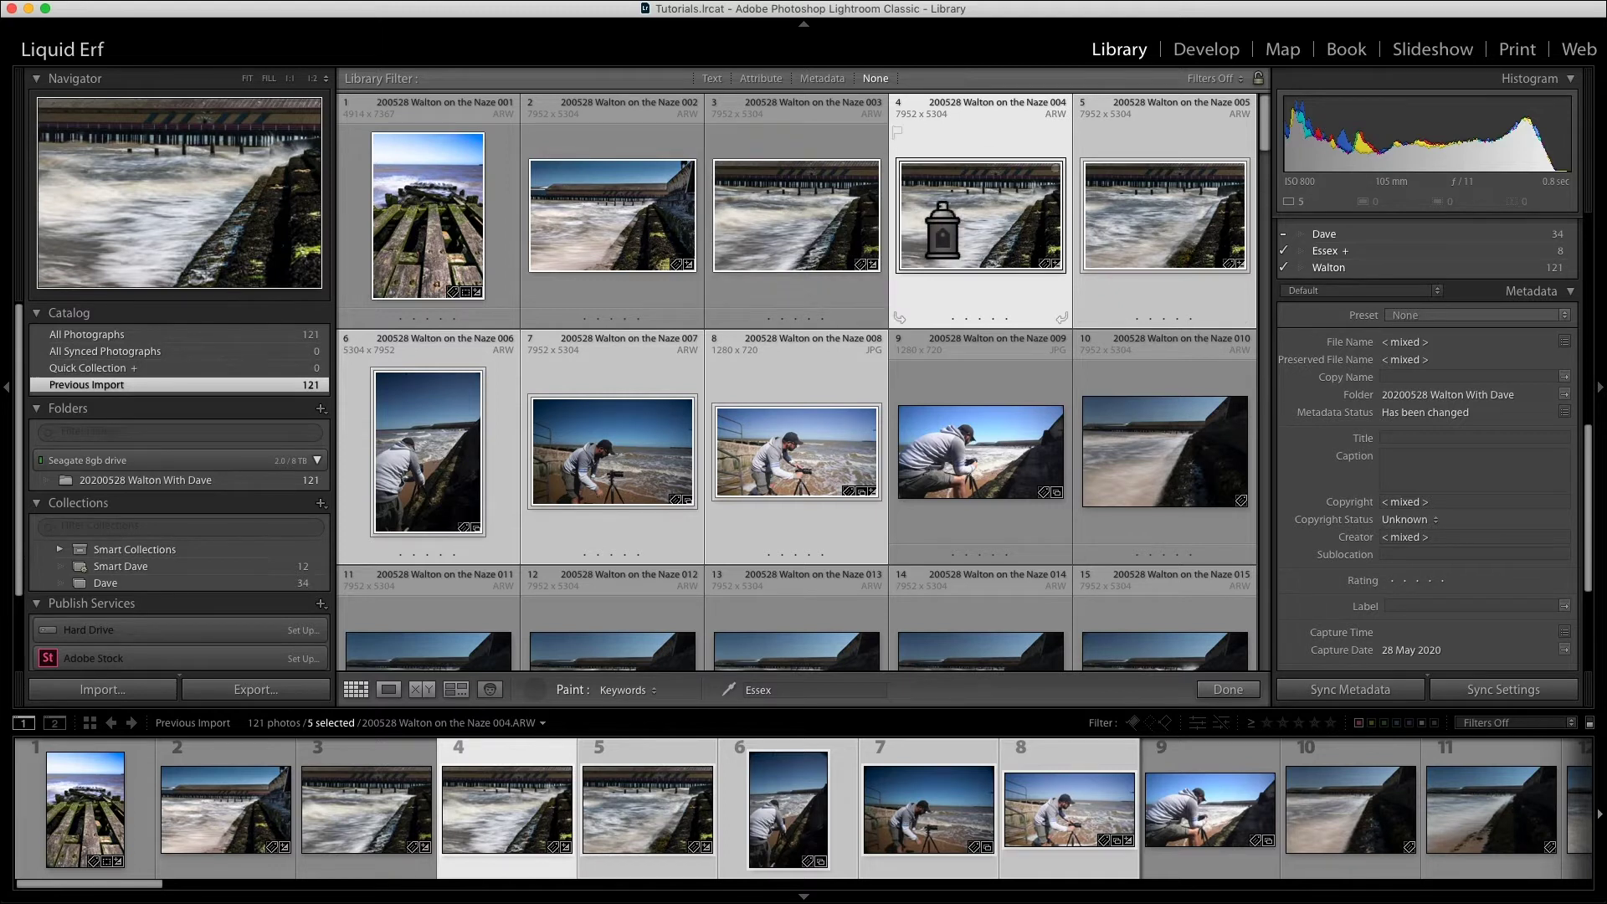
# - Check the keywords of photos 005 and 004, then erase Essex from photo 004 and put the Painter tool away
pyautogui.click(1207, 288)
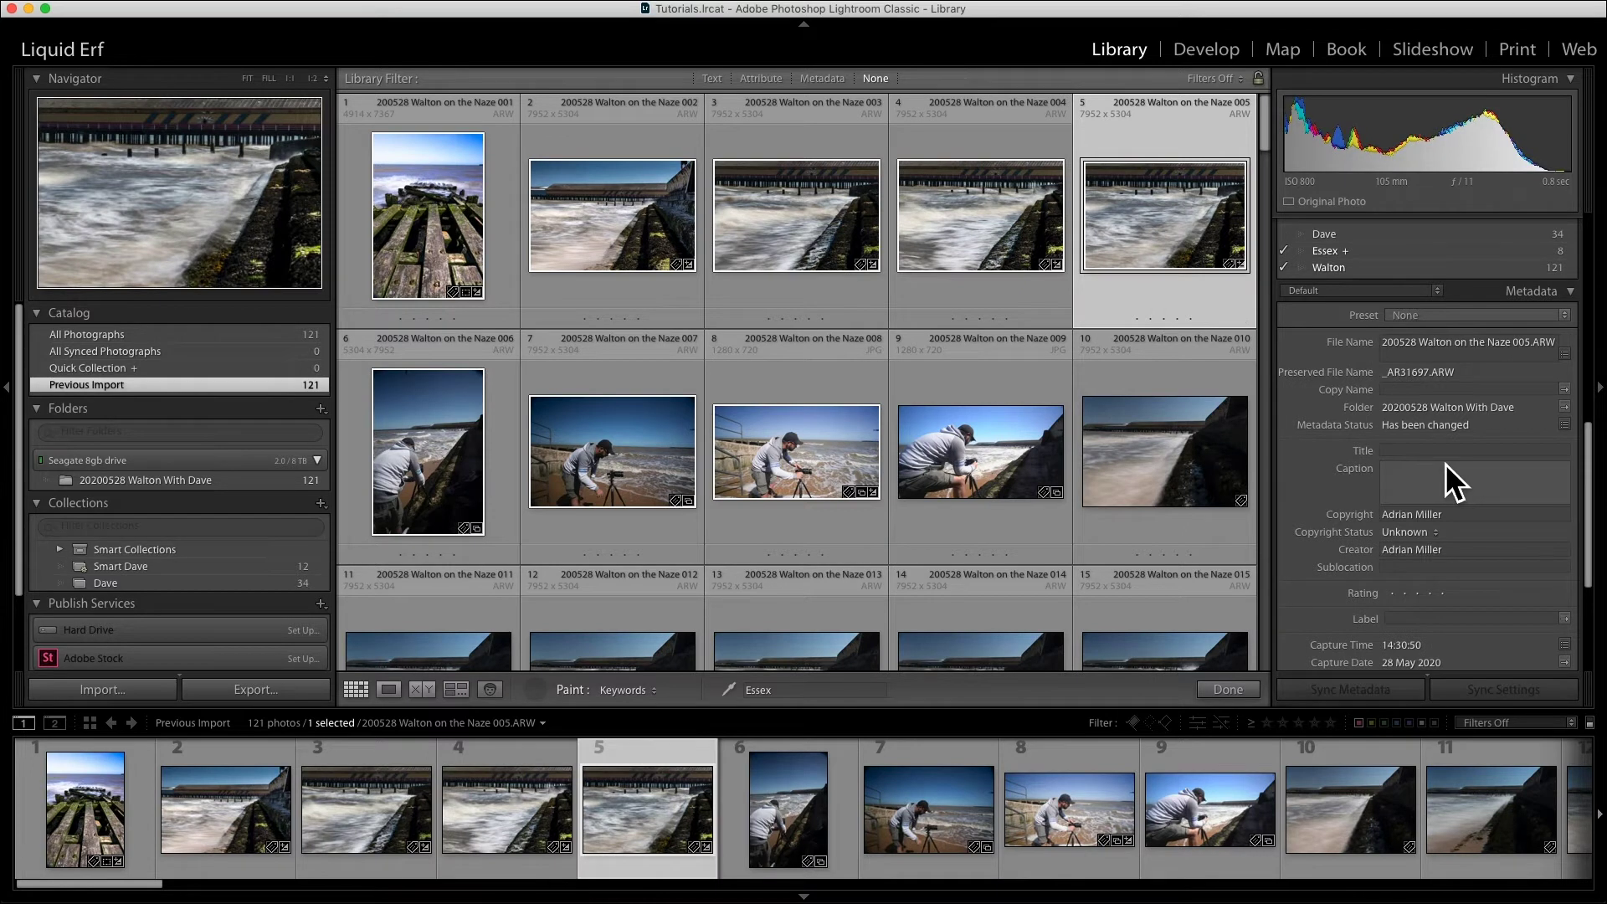
pyautogui.scroll(-10, 1444, 464)
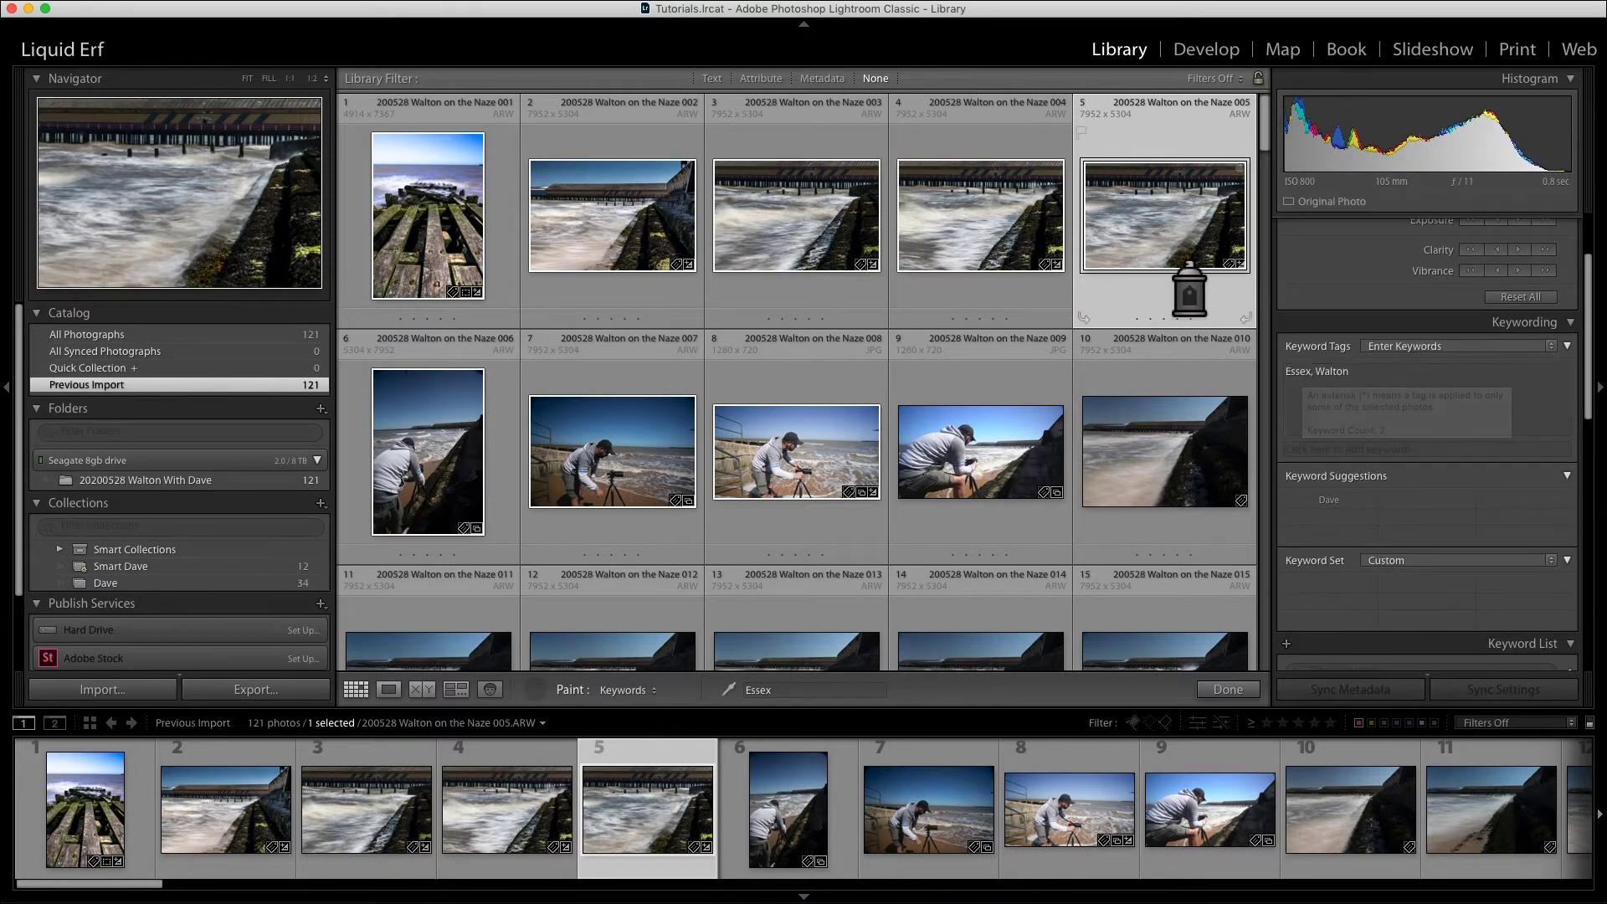
pyautogui.click(981, 285)
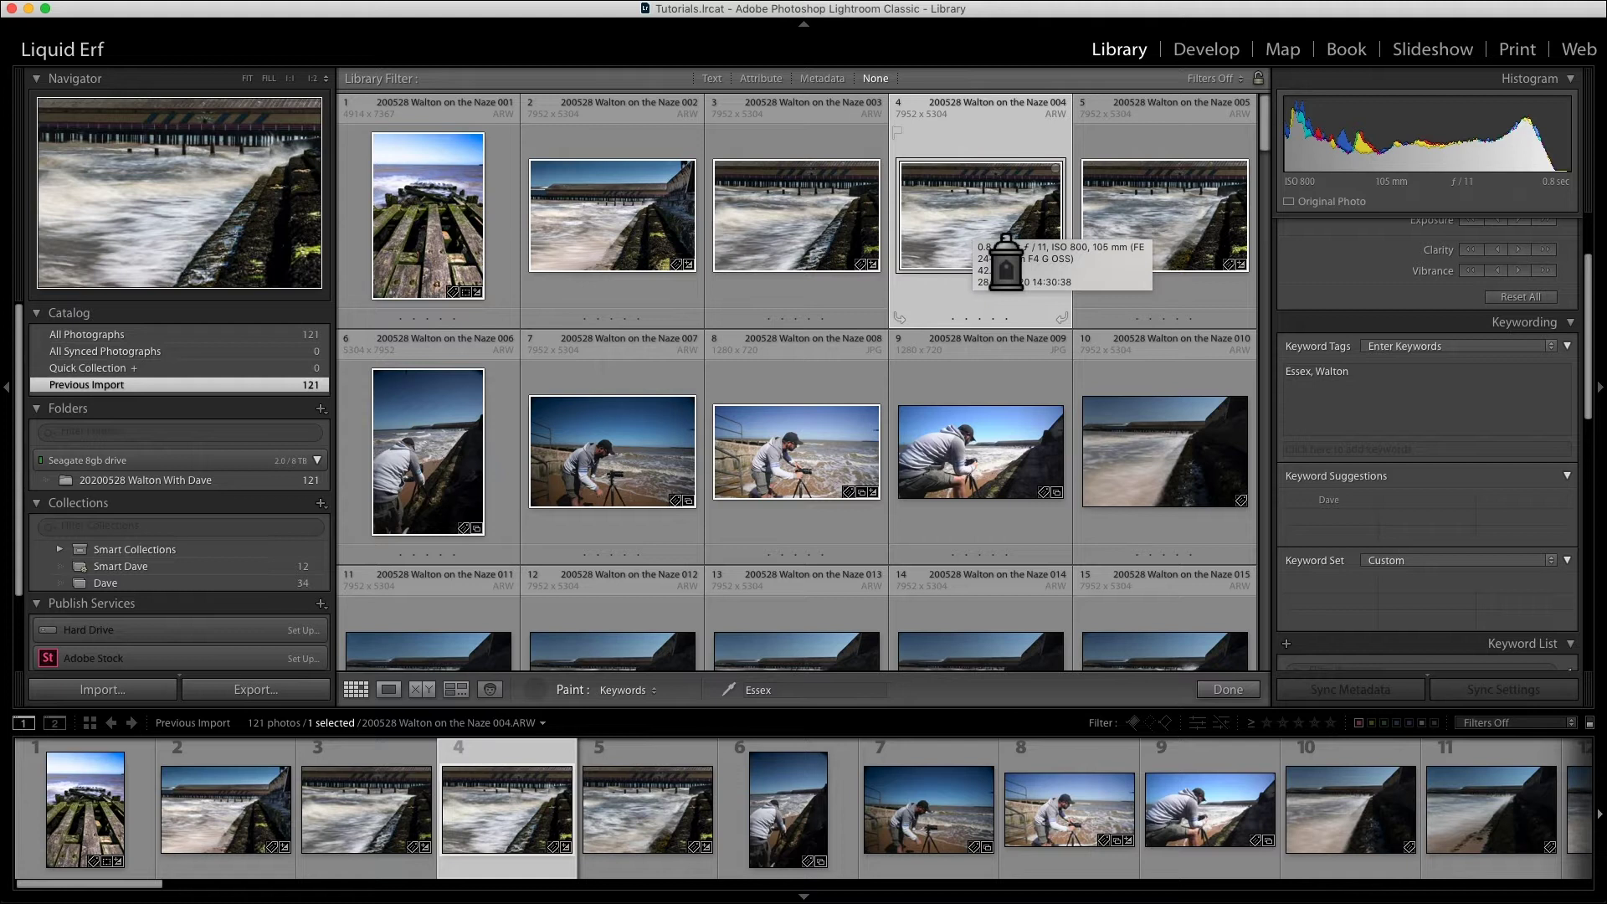
pyautogui.press('alt')
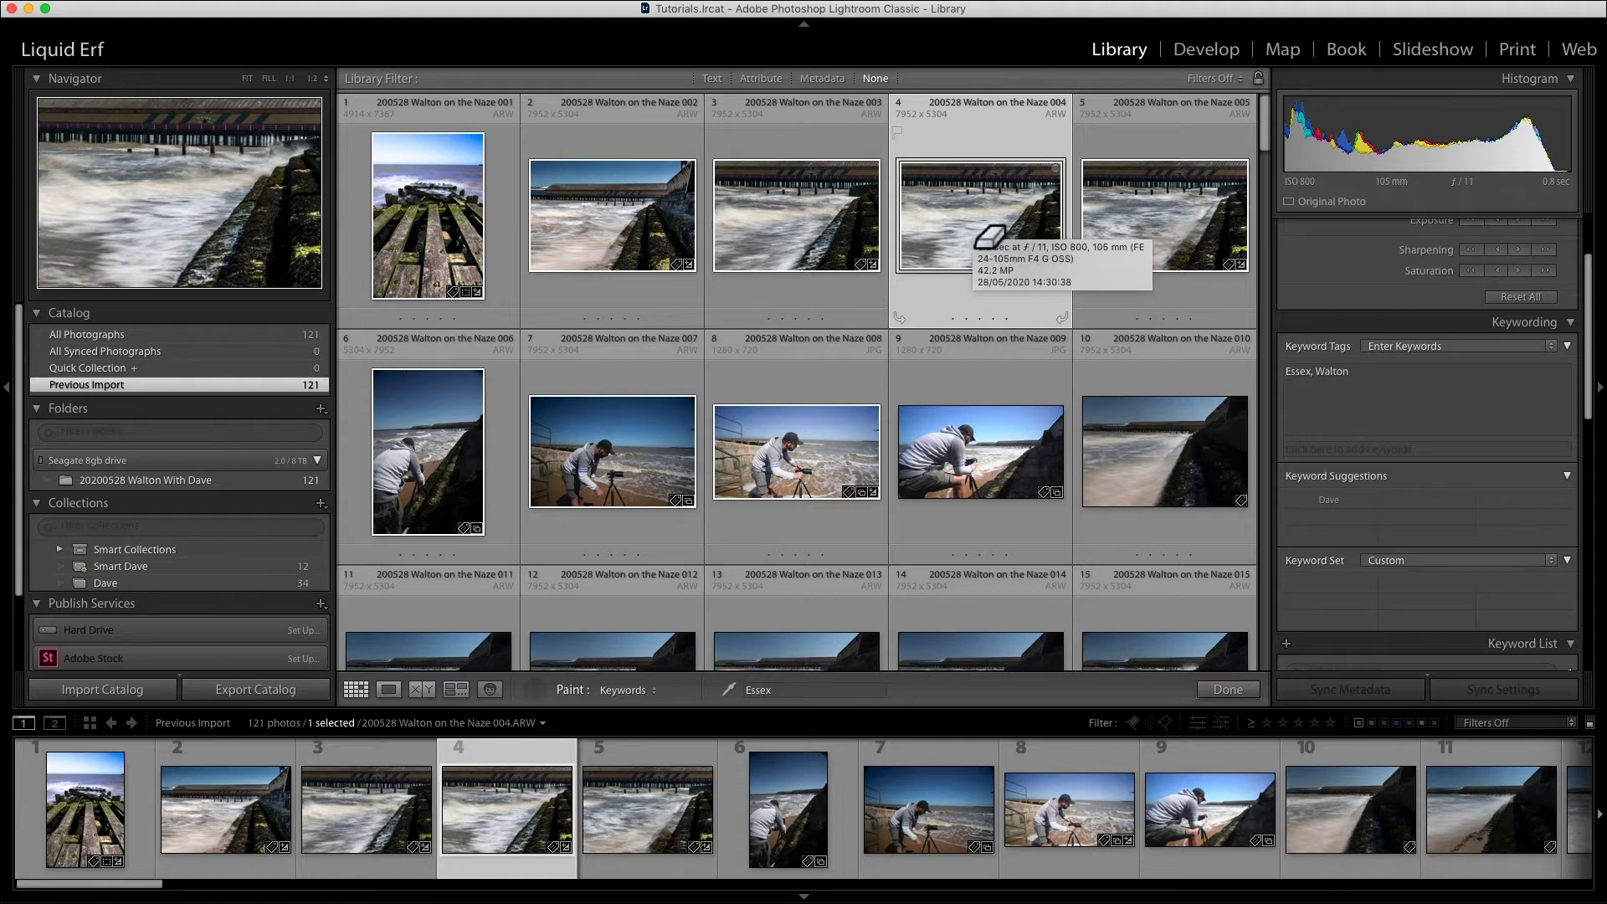
pyautogui.keyDown('alt'); pyautogui.click(988, 243); pyautogui.keyUp('alt')
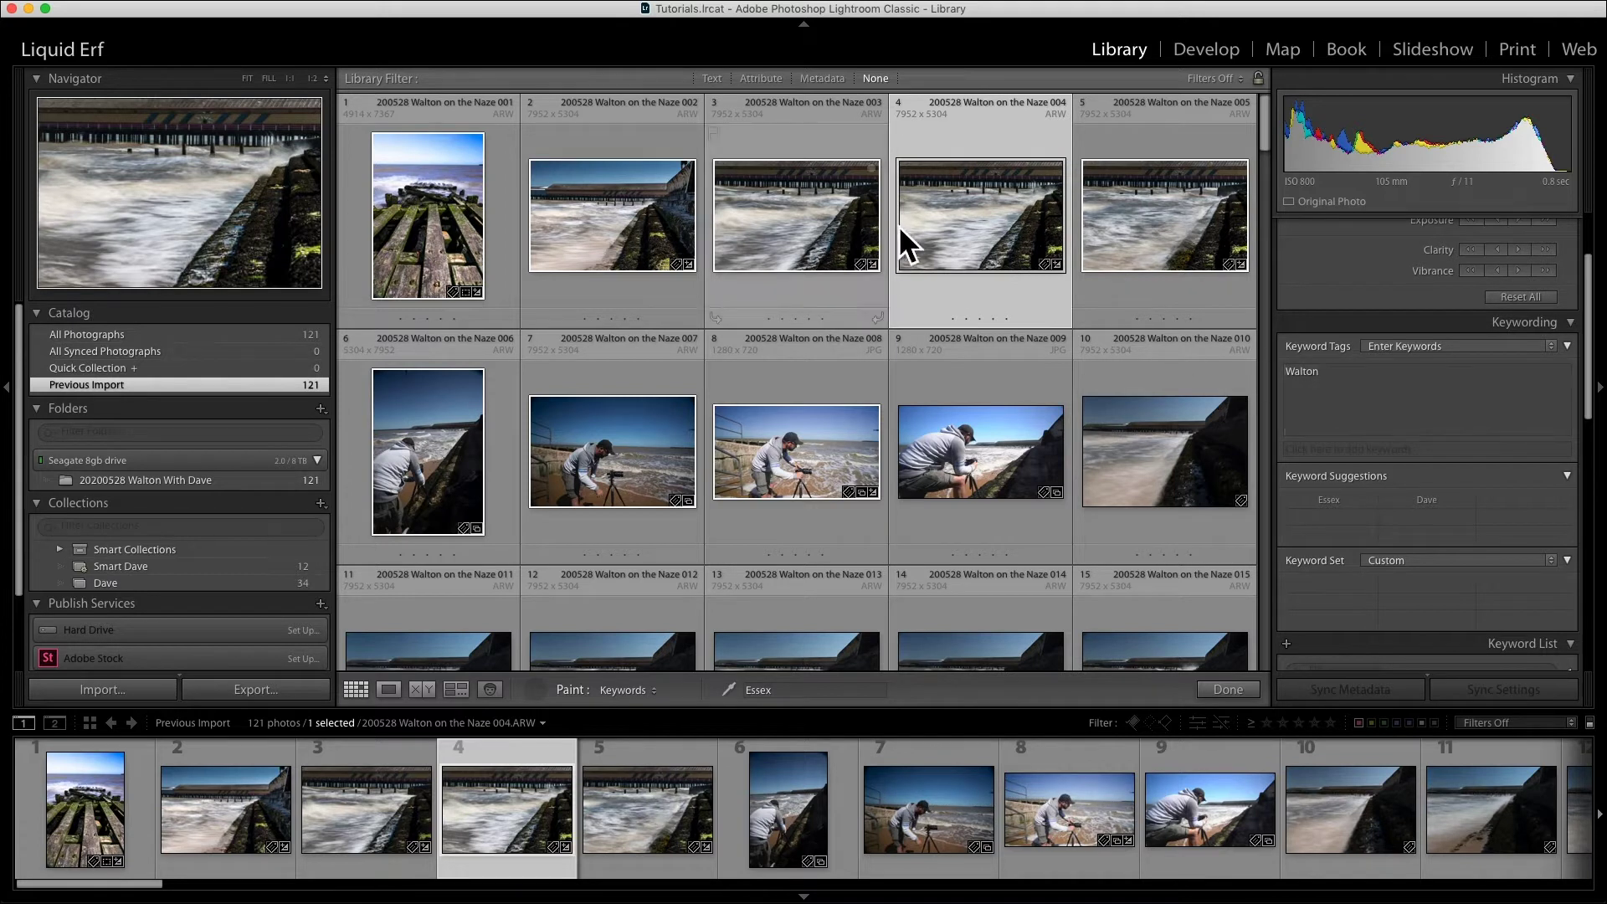
pyautogui.click(534, 689)
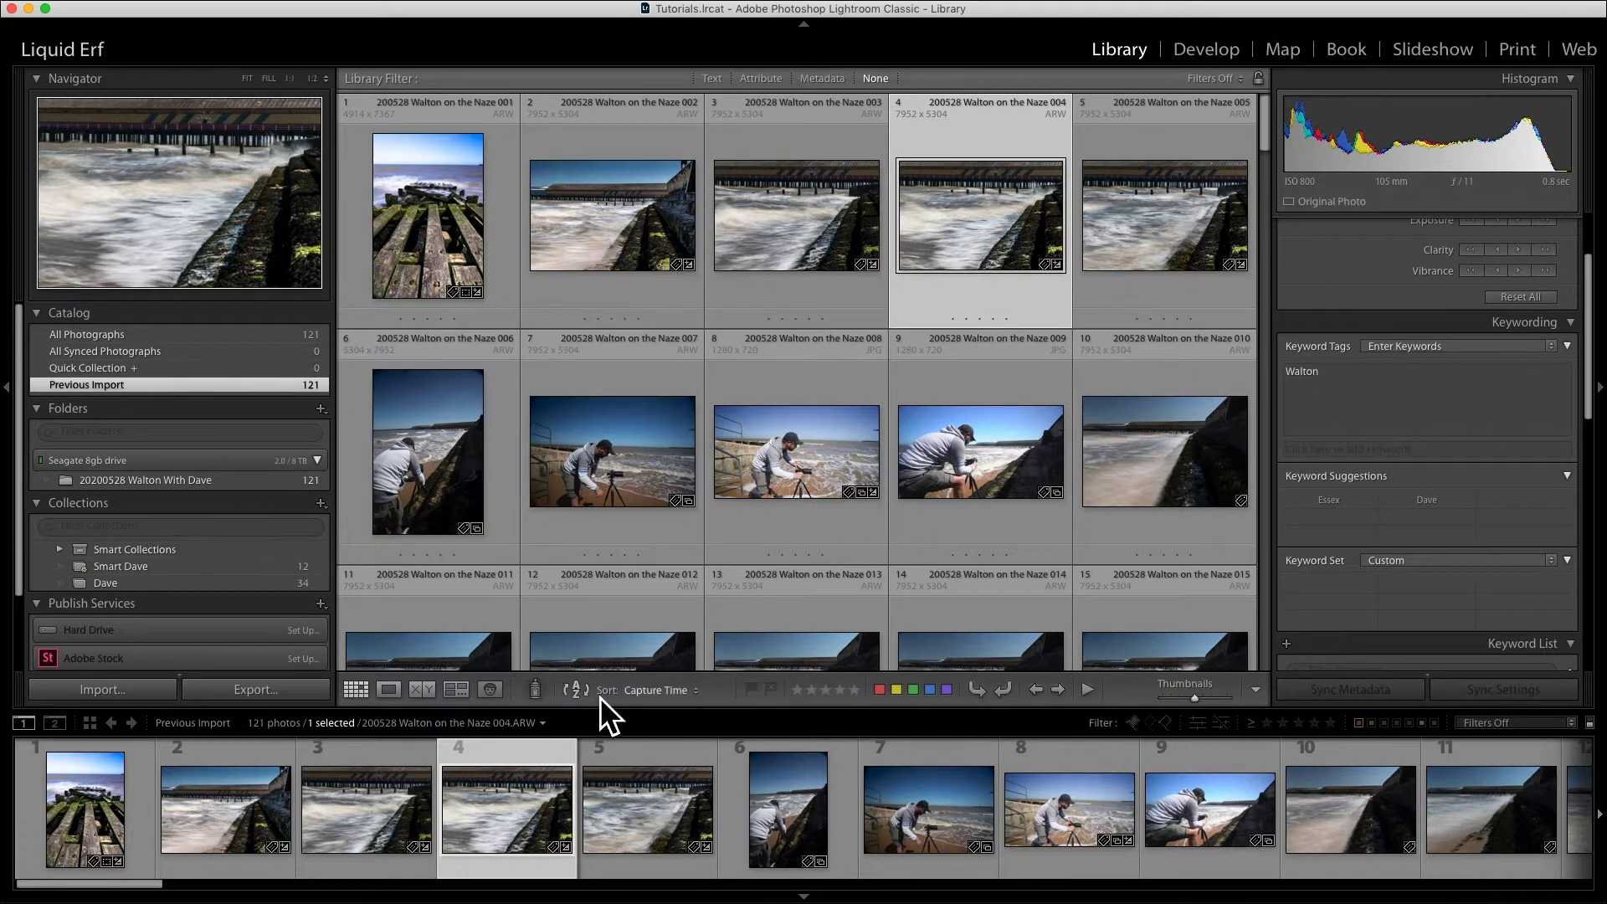
# - Keep the photos sorted by Capture Time, reverse the sort direction and switch it back
pyautogui.click(701, 695)
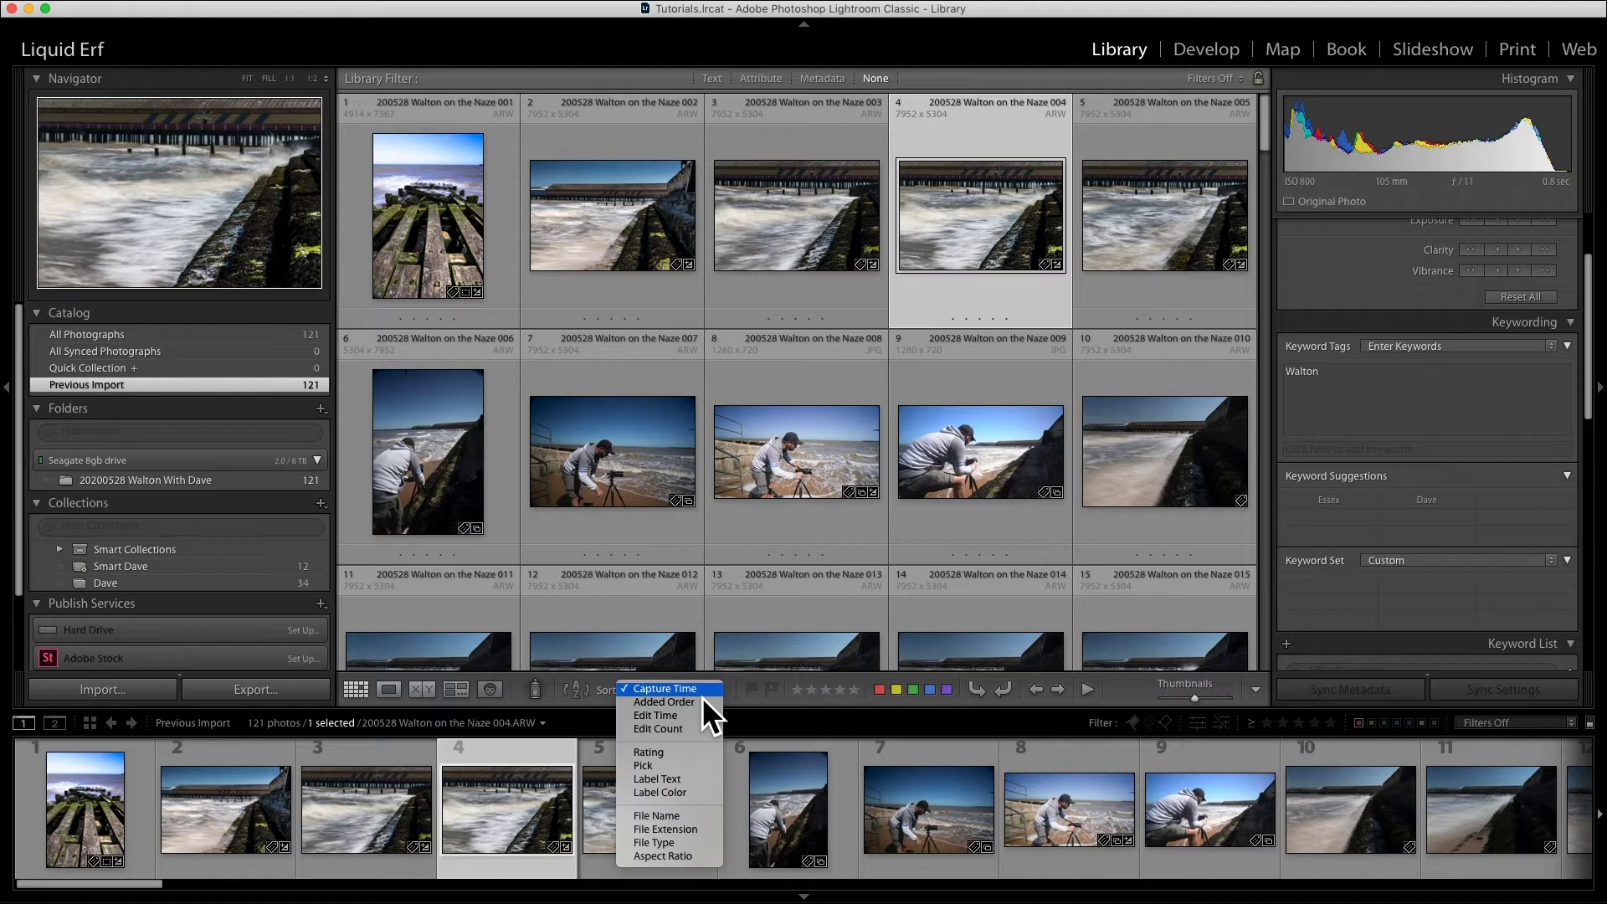
pyautogui.click(701, 696)
pyautogui.click(585, 696)
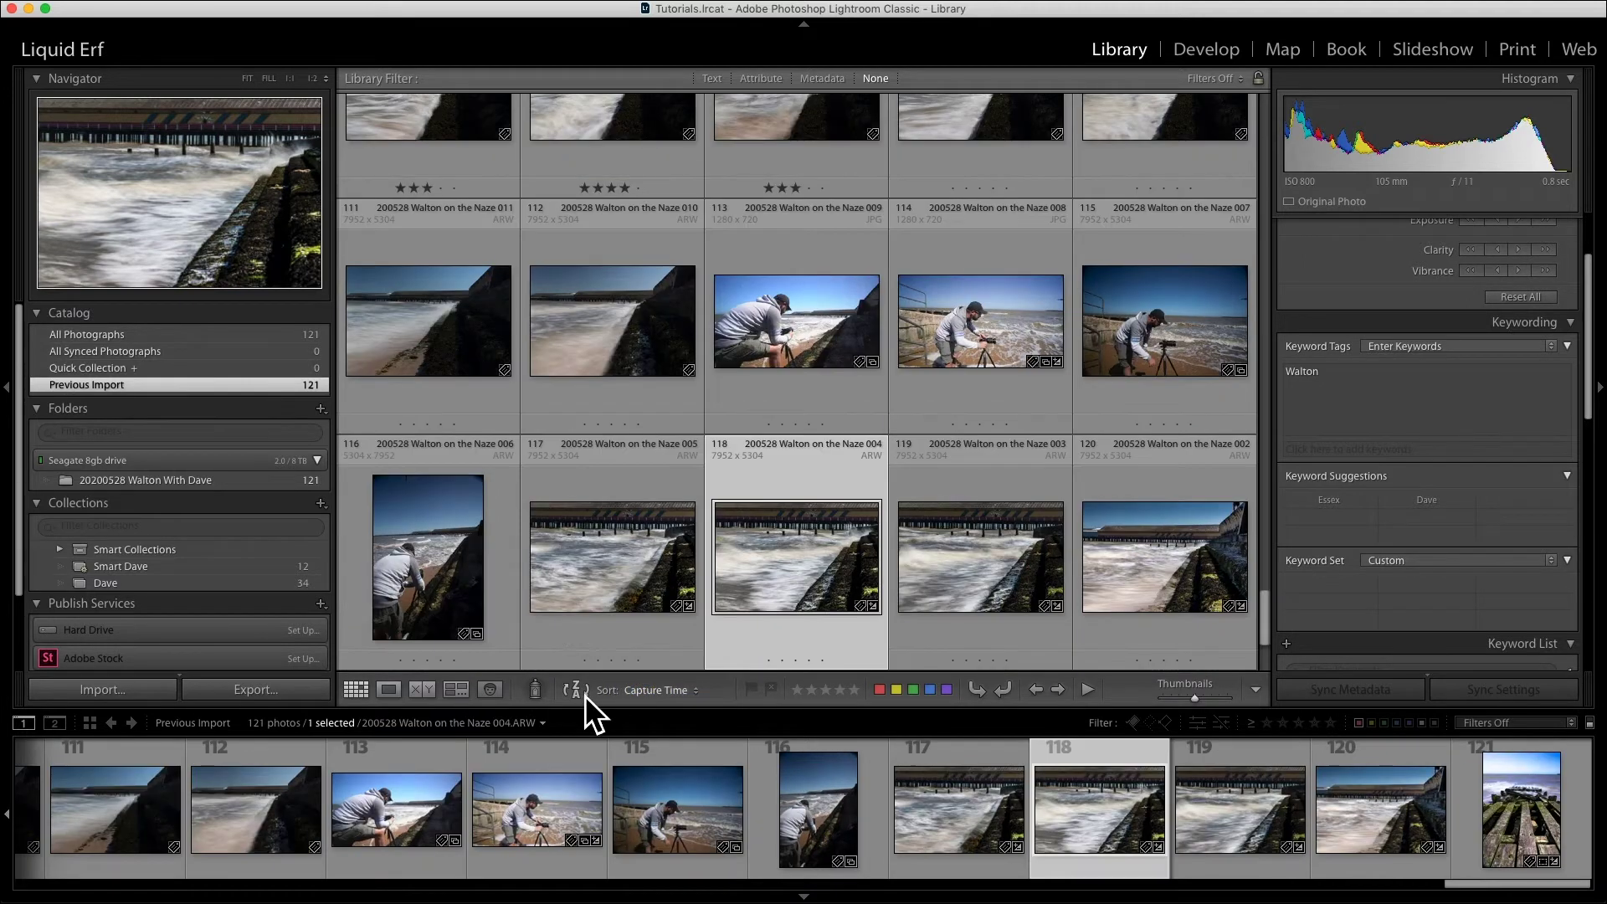
pyautogui.click(585, 695)
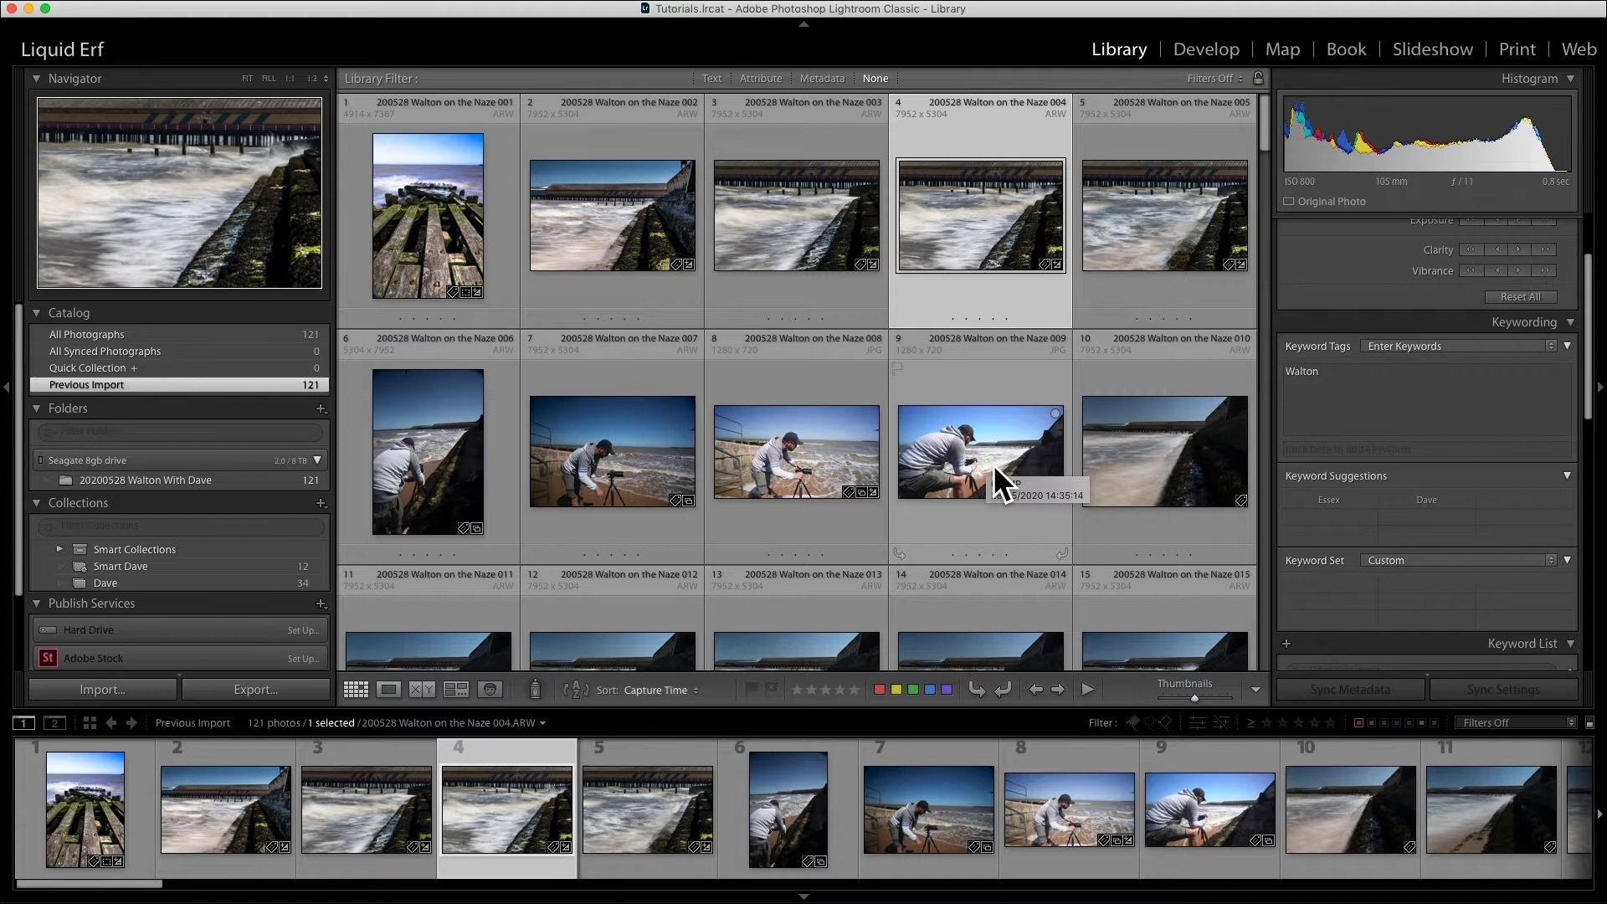
# - Open photo 004 in Loupe view, rotate it clockwise and rotate it back
pyautogui.press('e')
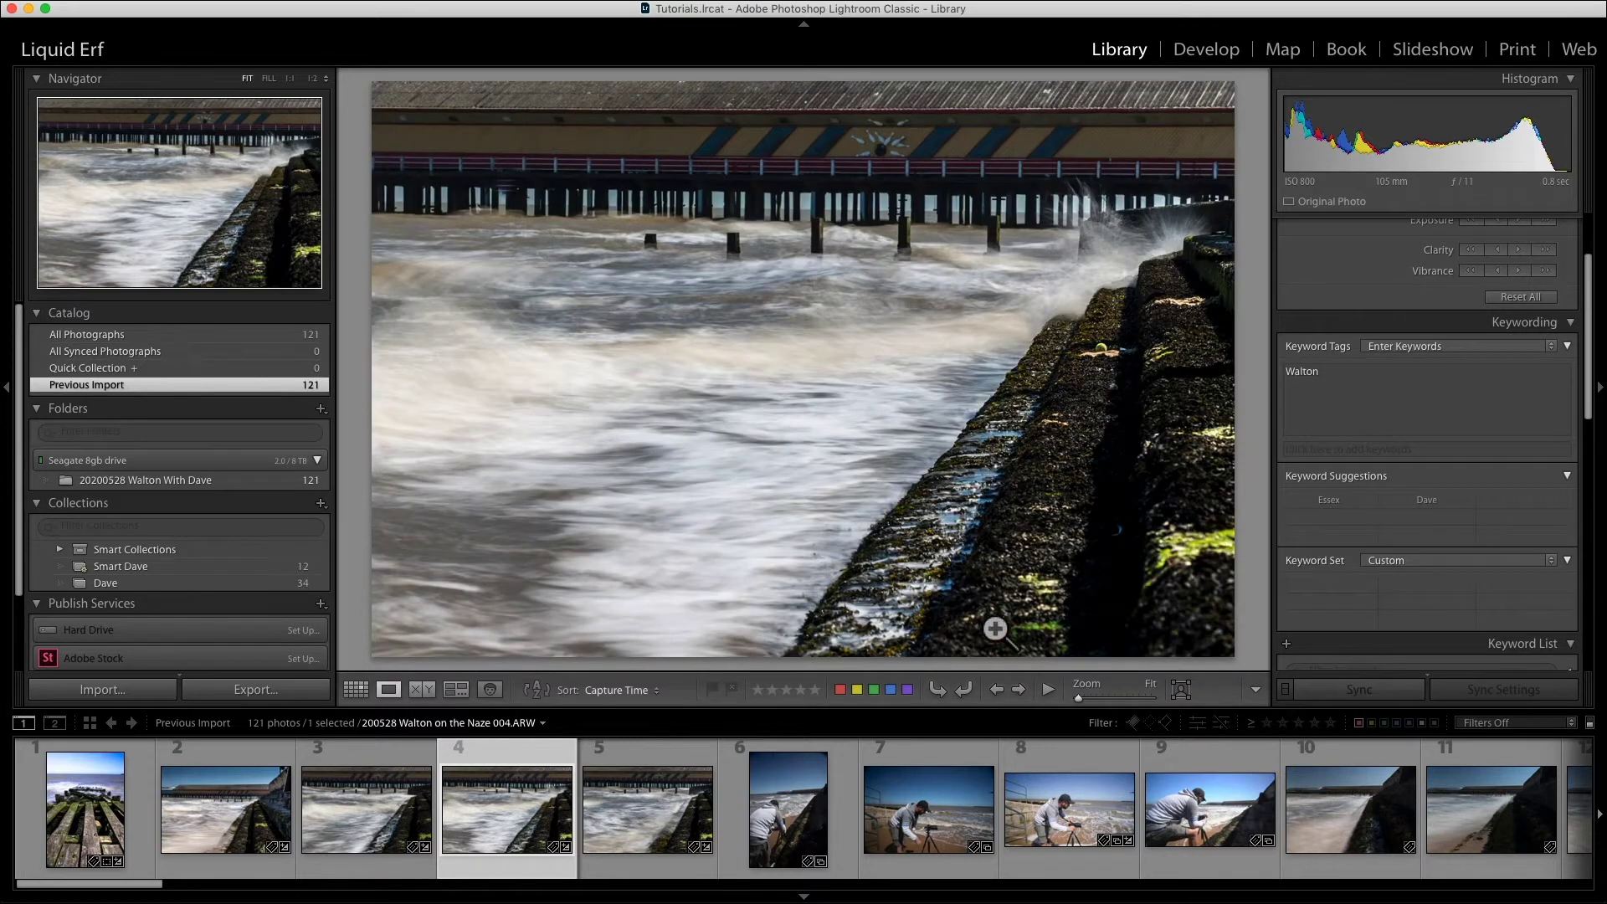
pyautogui.click(973, 696)
pyautogui.click(941, 695)
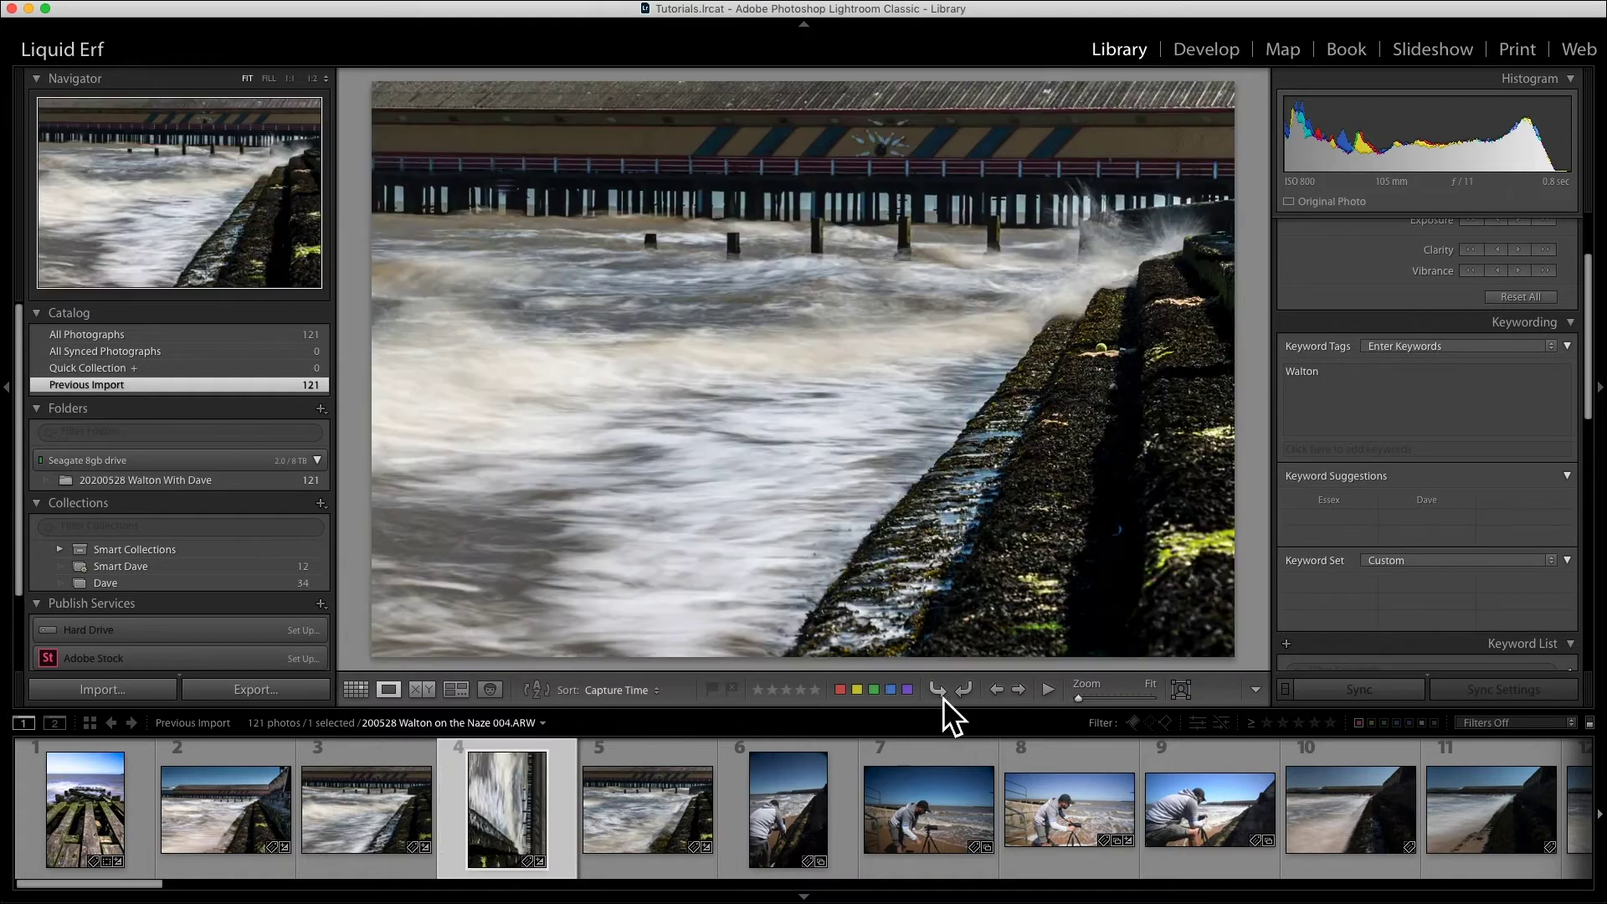
# - Move on to photo 005 in Loupe view and look at the zoom control and the toolbar's content options
pyautogui.click(1021, 693)
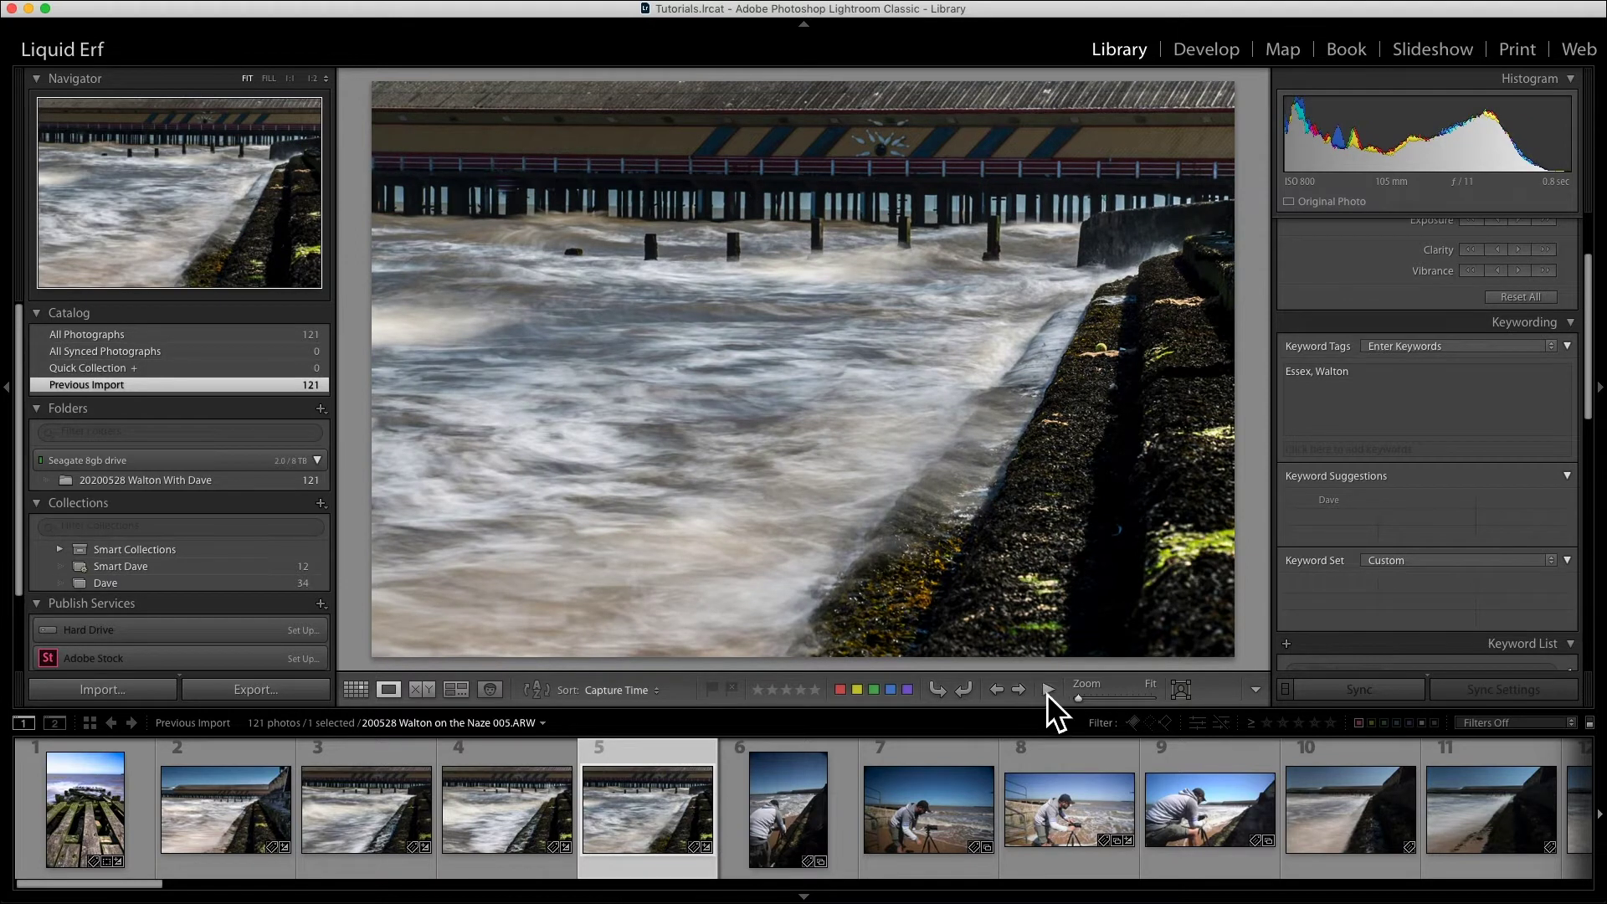
pyautogui.moveTo(1082, 707)
pyautogui.mouseDown()
pyautogui.moveTo(1120, 708)
pyautogui.moveTo(1071, 707)
pyautogui.mouseUp()
pyautogui.click(1260, 694)
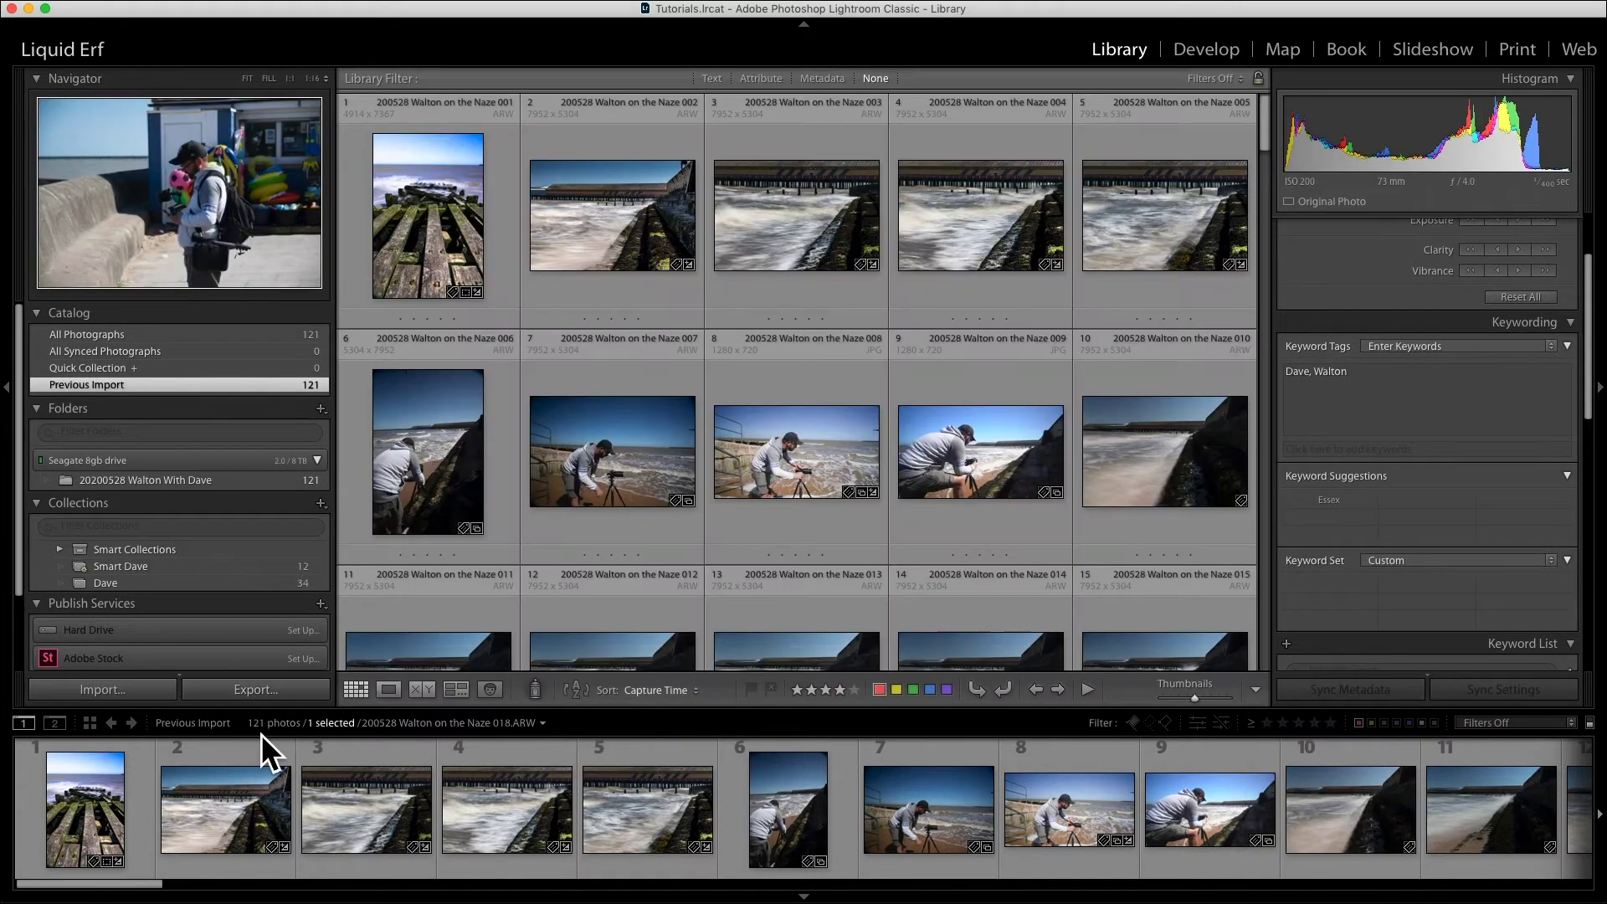
pyautogui.click(615, 446)
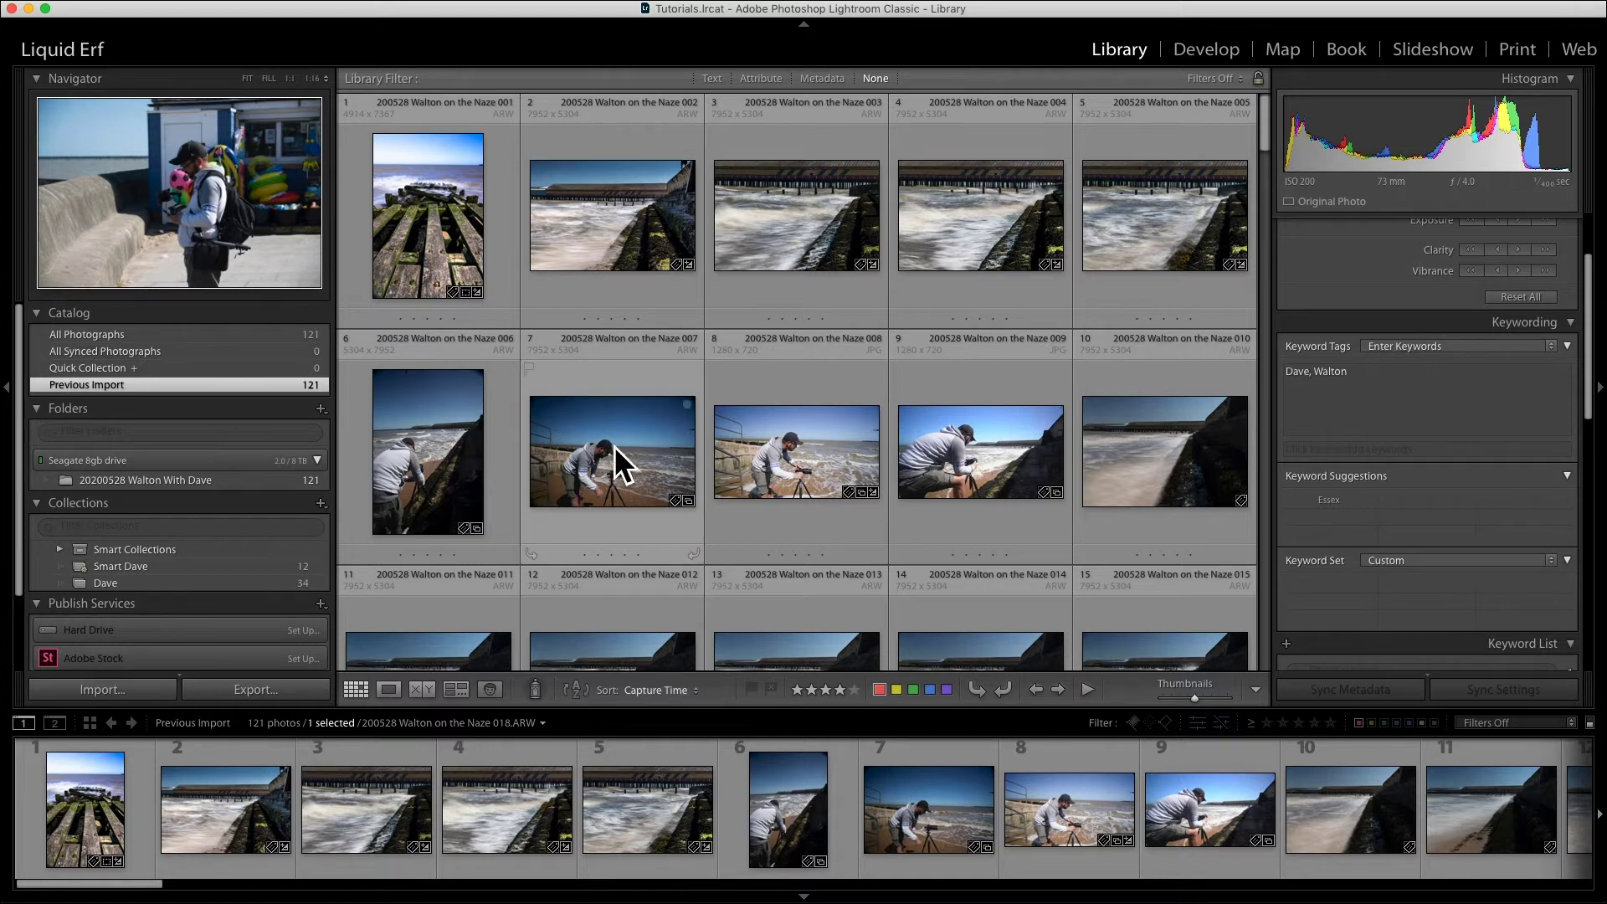
pyautogui.keyDown('shift'); pyautogui.click(982, 445); pyautogui.keyUp('shift')
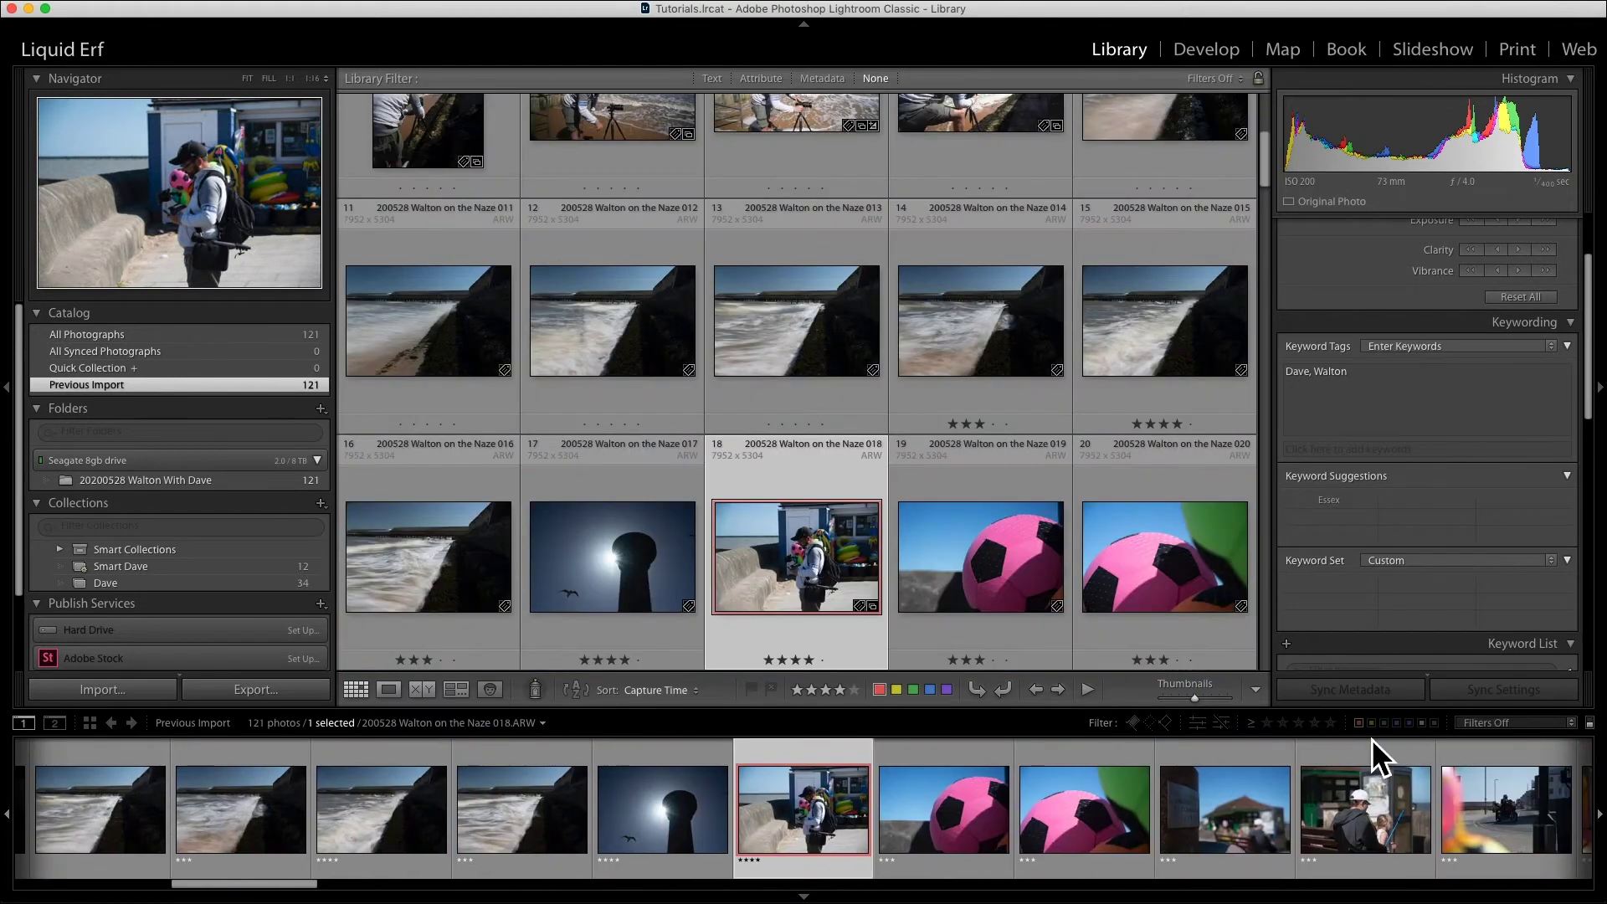
# - Switch to the Develop module and show photo 001
pyautogui.moveTo(244, 884); pyautogui.dragTo(89, 880)
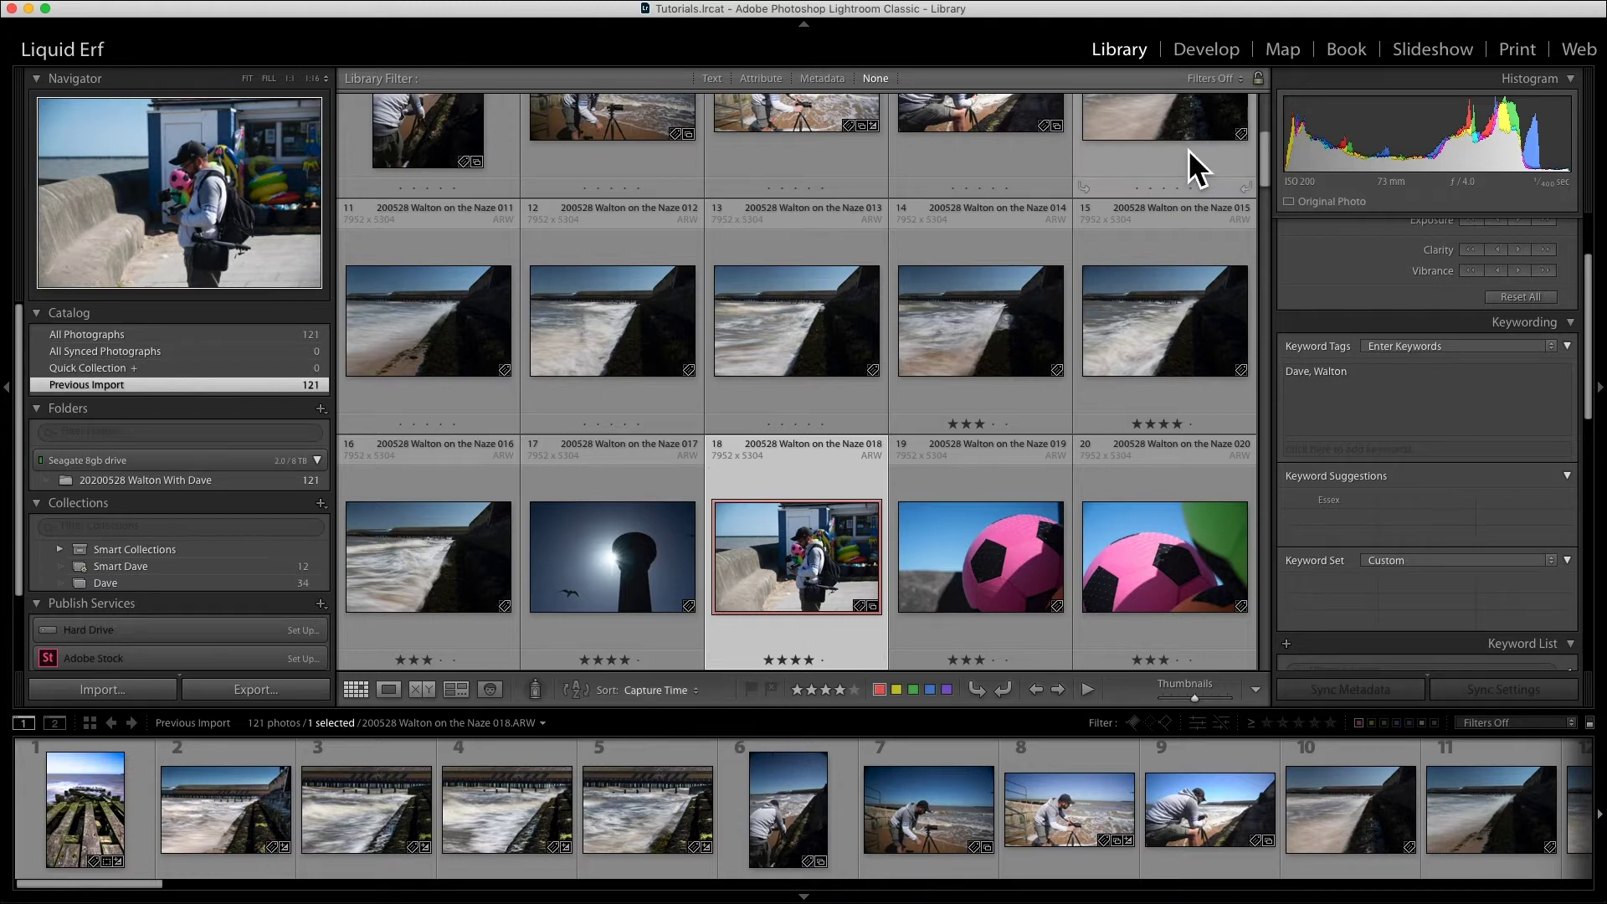
pyautogui.click(1207, 52)
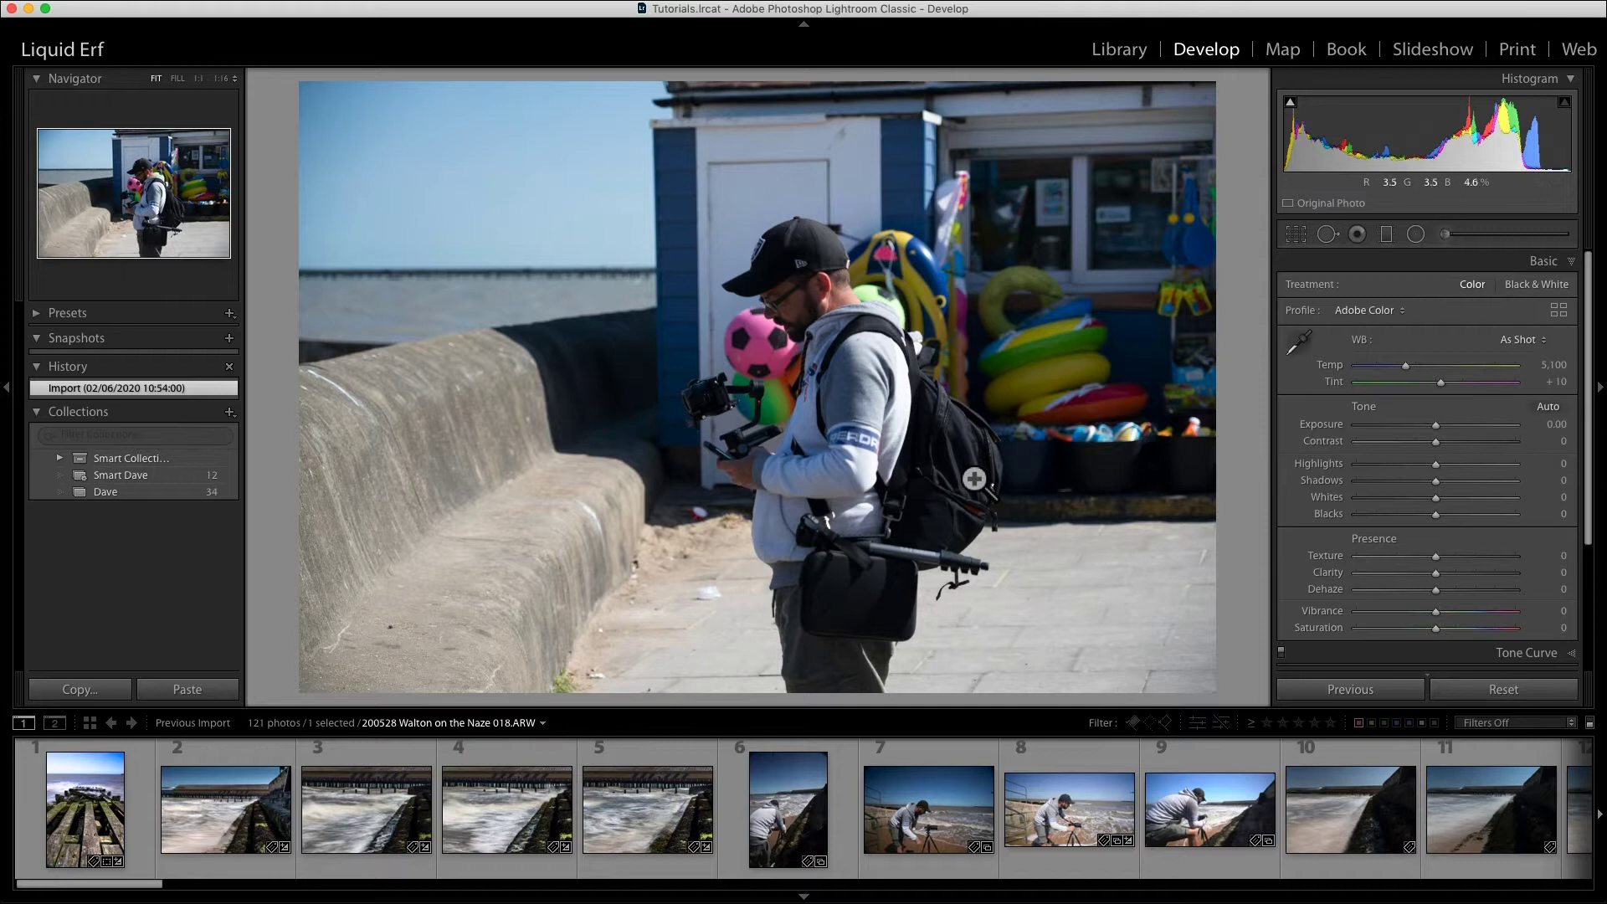
pyautogui.click(77, 788)
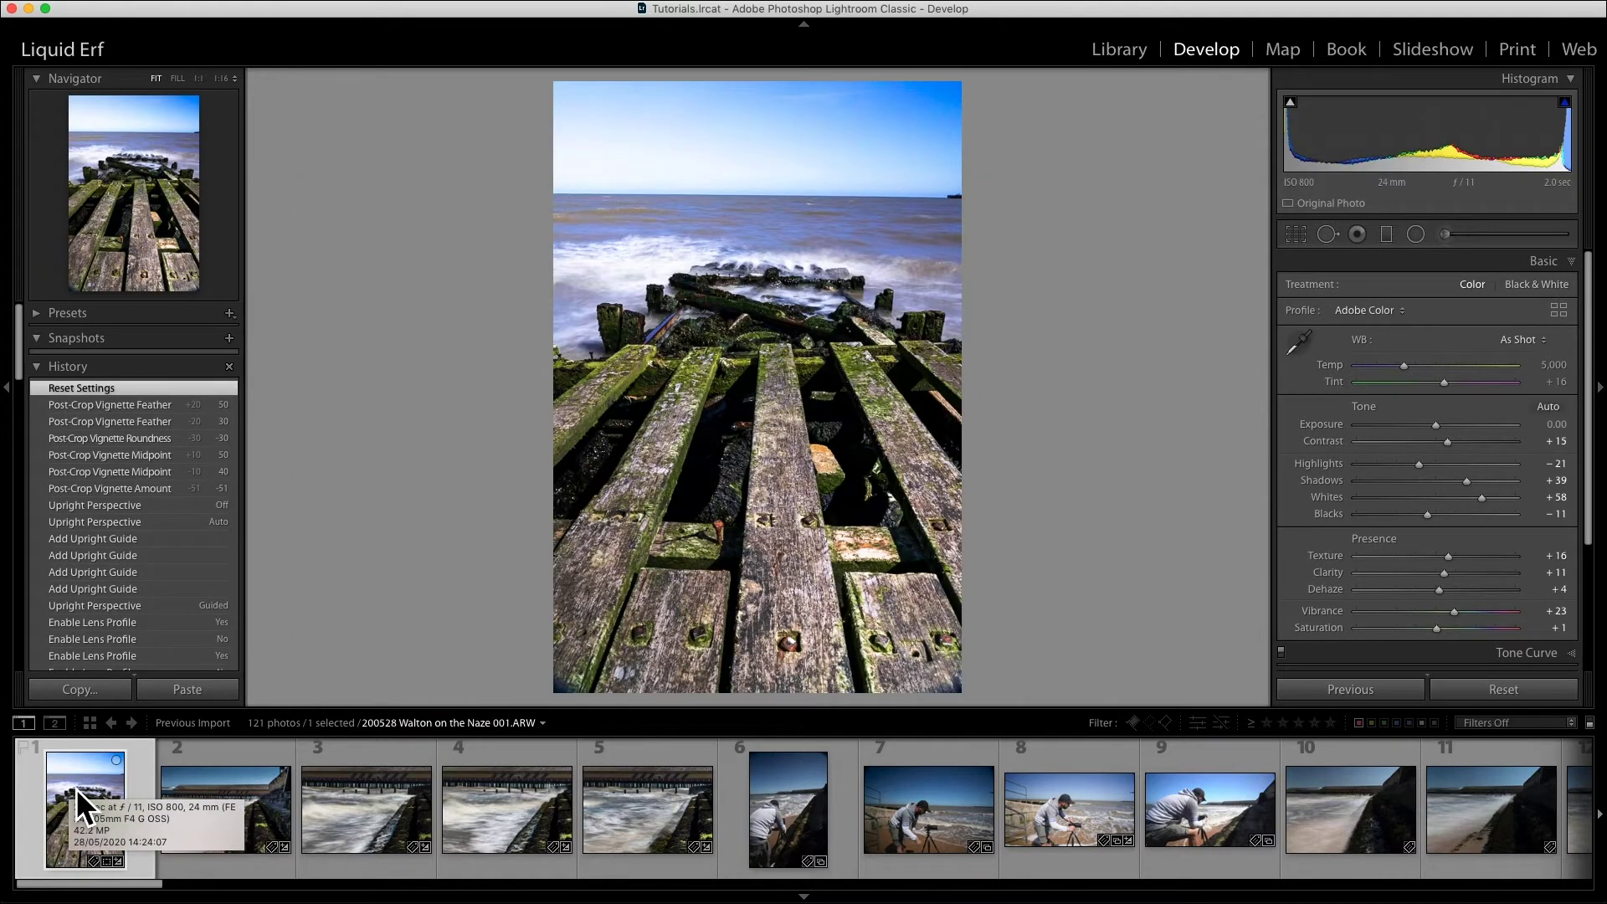
# - Rate photos 001 through 005 with one, two, three, four and five stars respectively
pyautogui.press('1')
pyautogui.press('2')
pyautogui.press('3')
pyautogui.press('4')
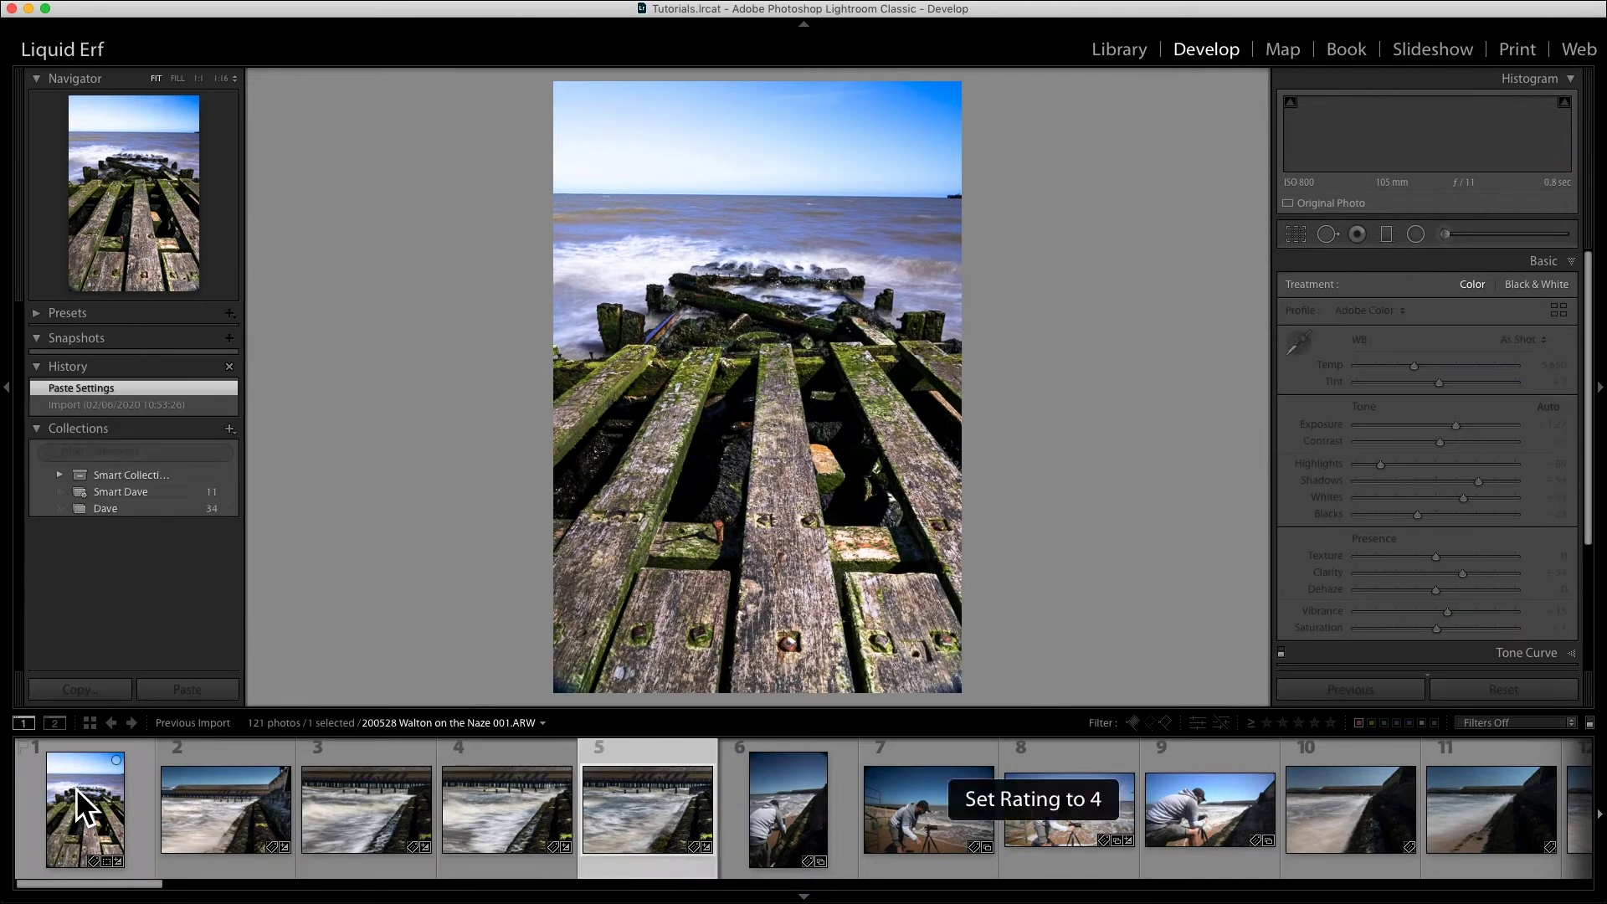
pyautogui.press('5')
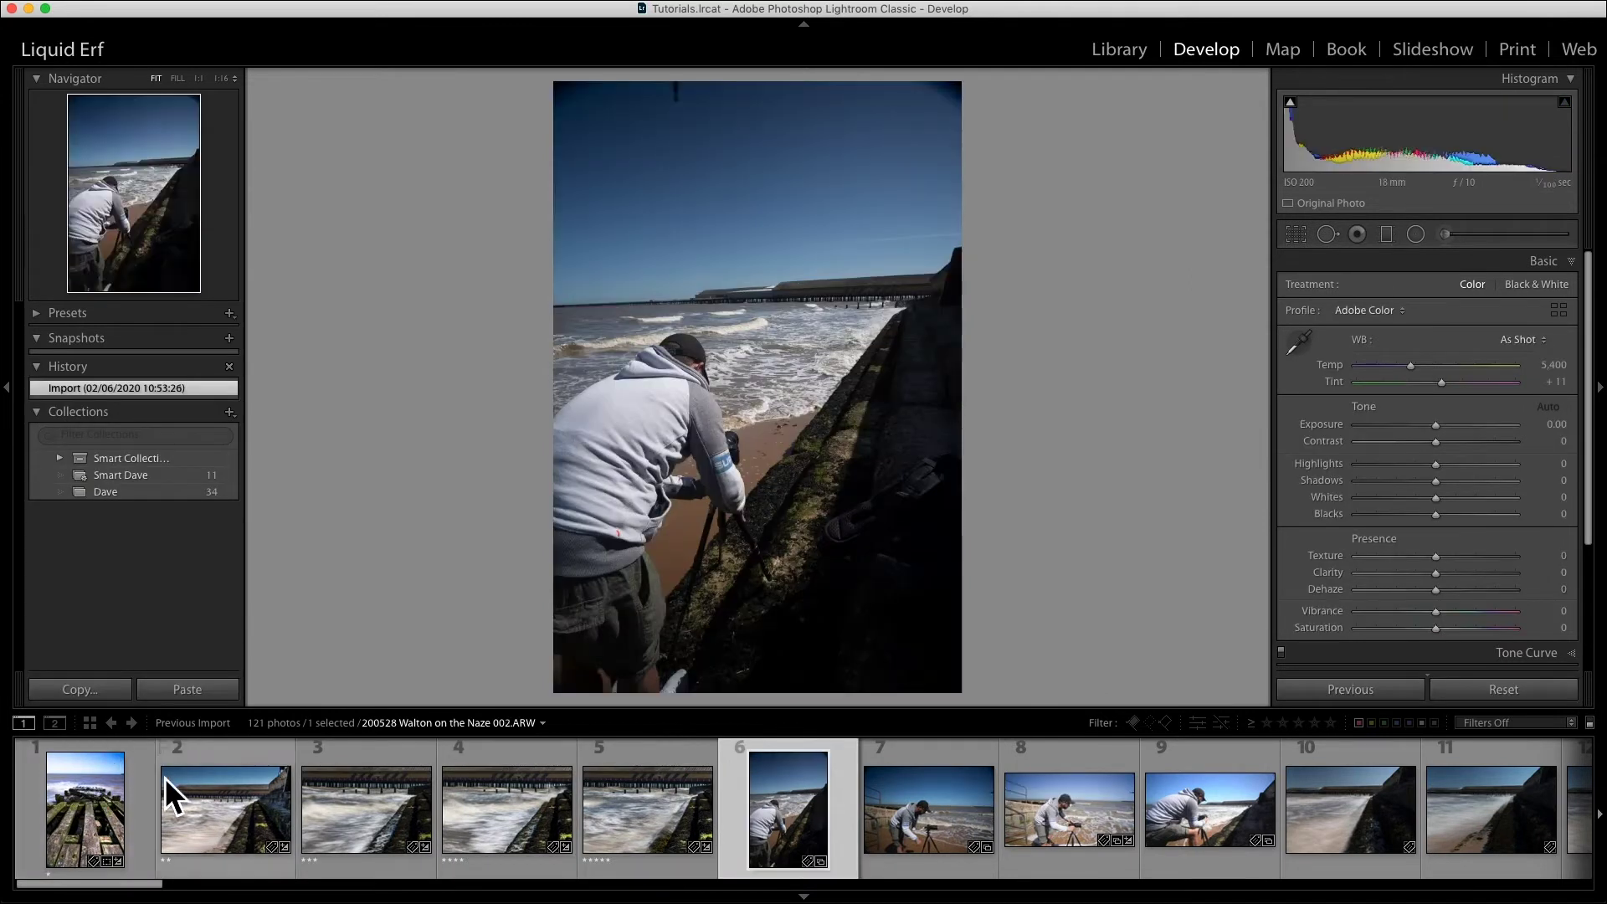
# - Give photos 006 through 009 red, yellow, green and blue colour labels respectively
pyautogui.press('6')
pyautogui.press('7')
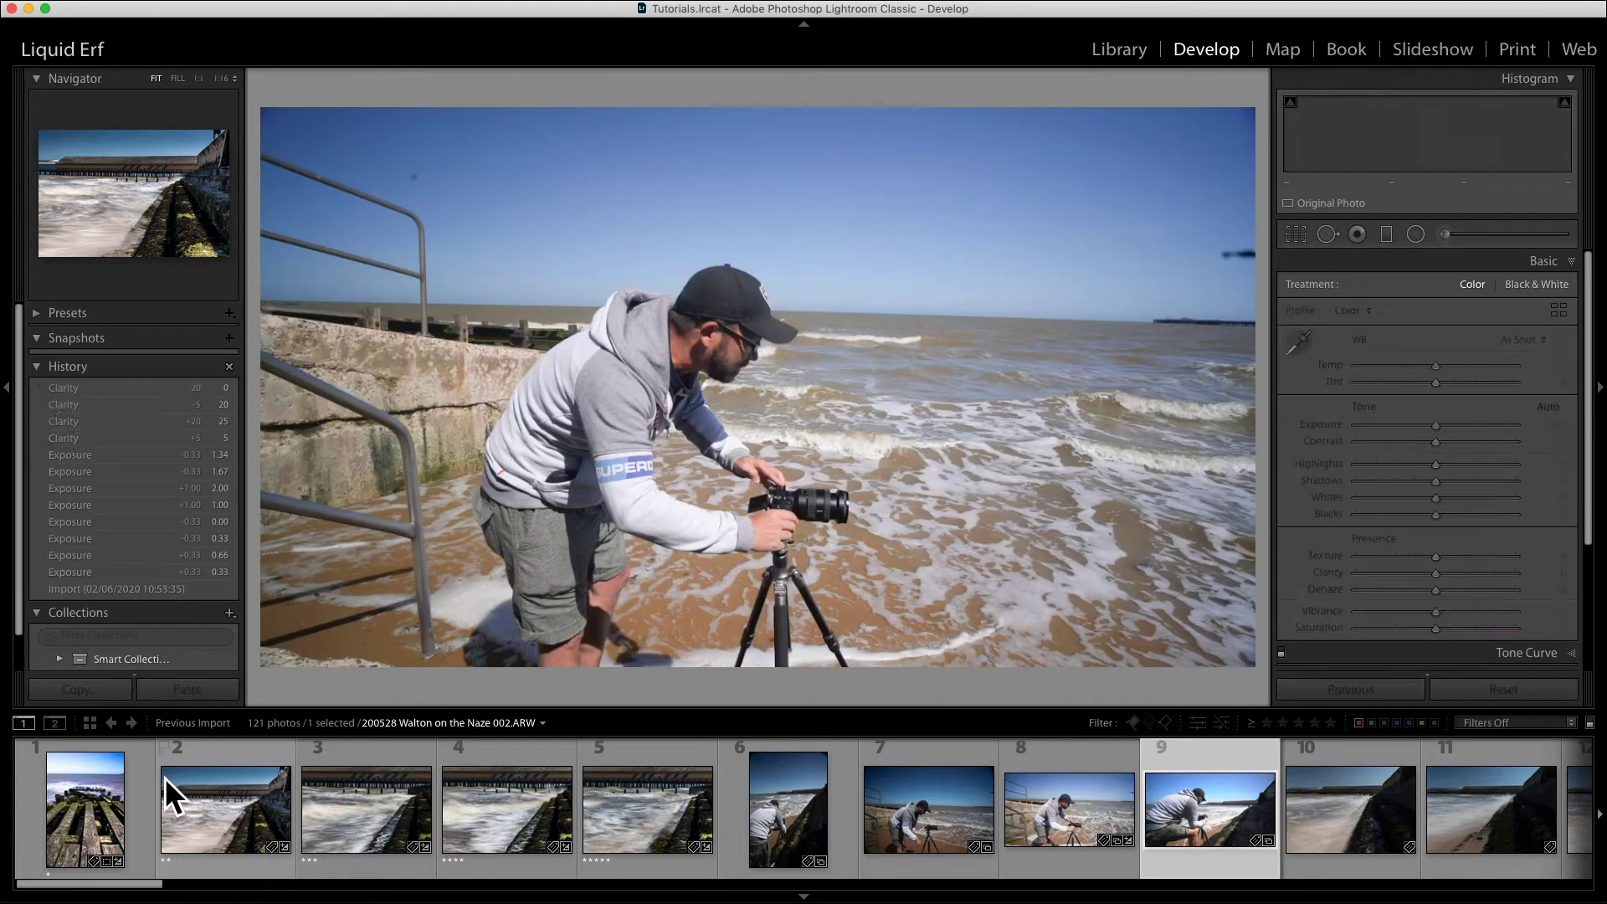
pyautogui.press('8')
pyautogui.press('9')
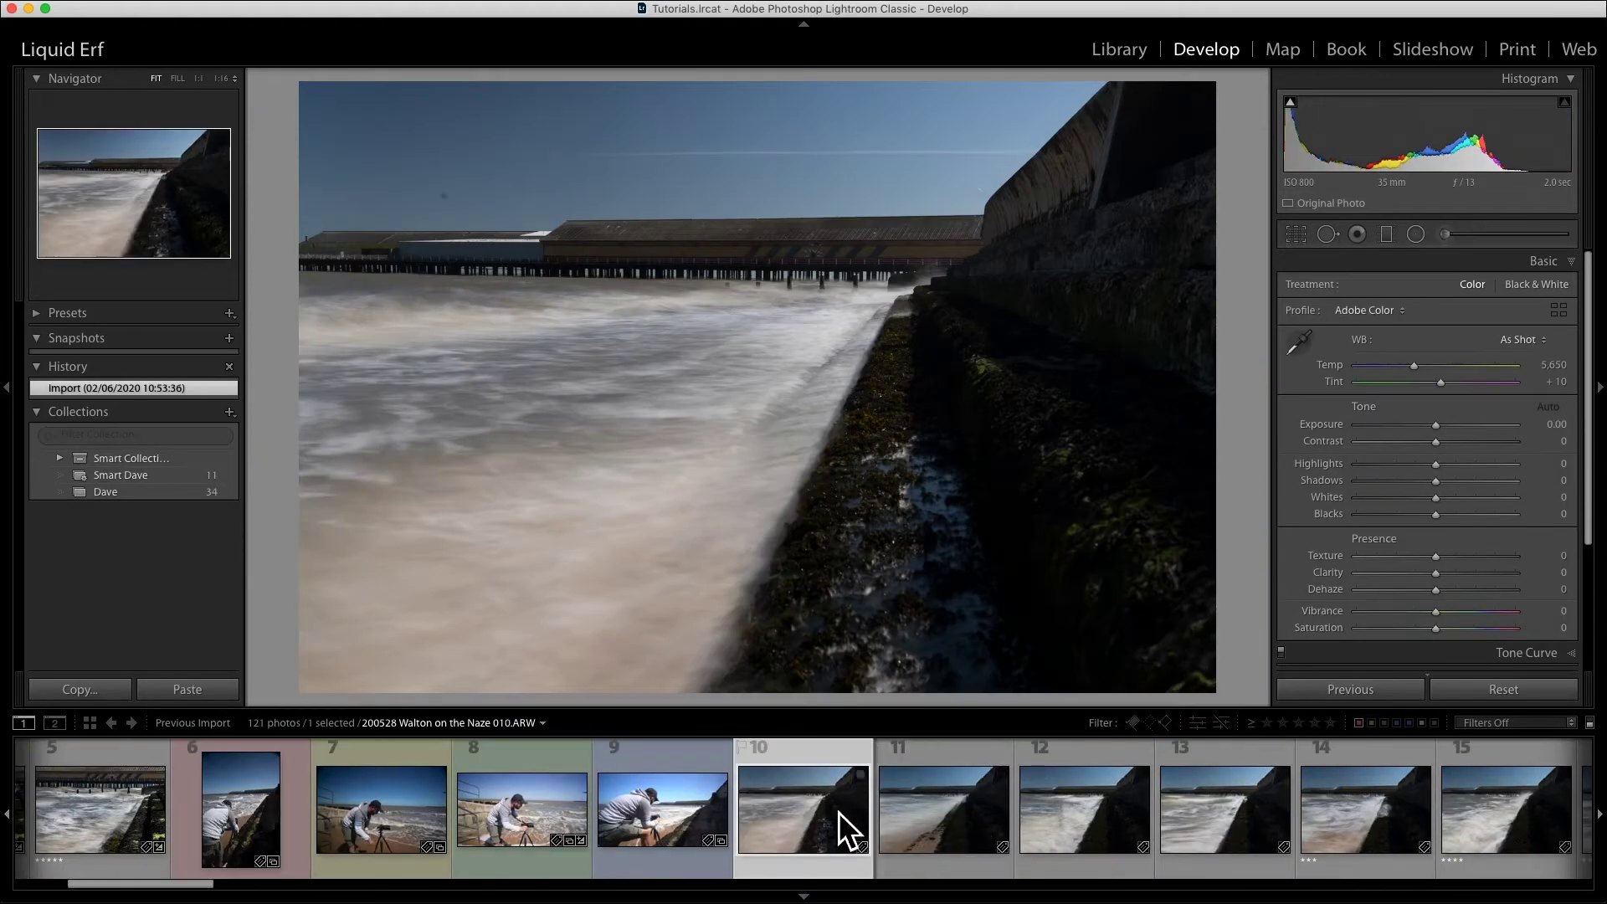
# - Give photo 010 the purple colour label
pyautogui.click(830, 811)
pyautogui.rightClick(829, 811)
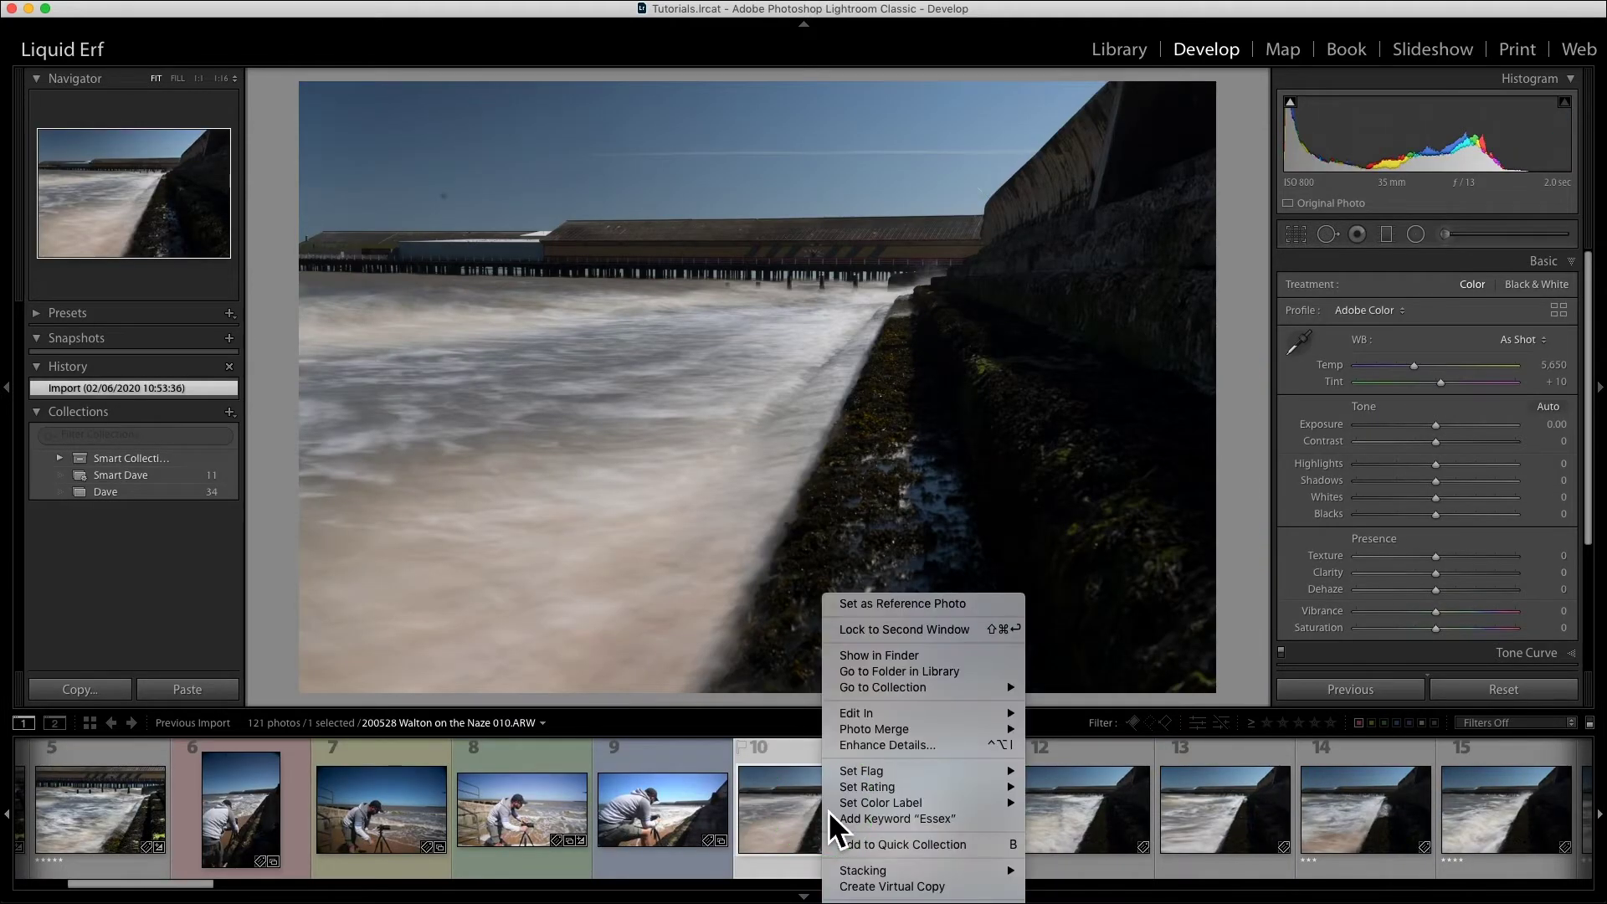
pyautogui.moveTo(1009, 803)
pyautogui.click(1061, 865)
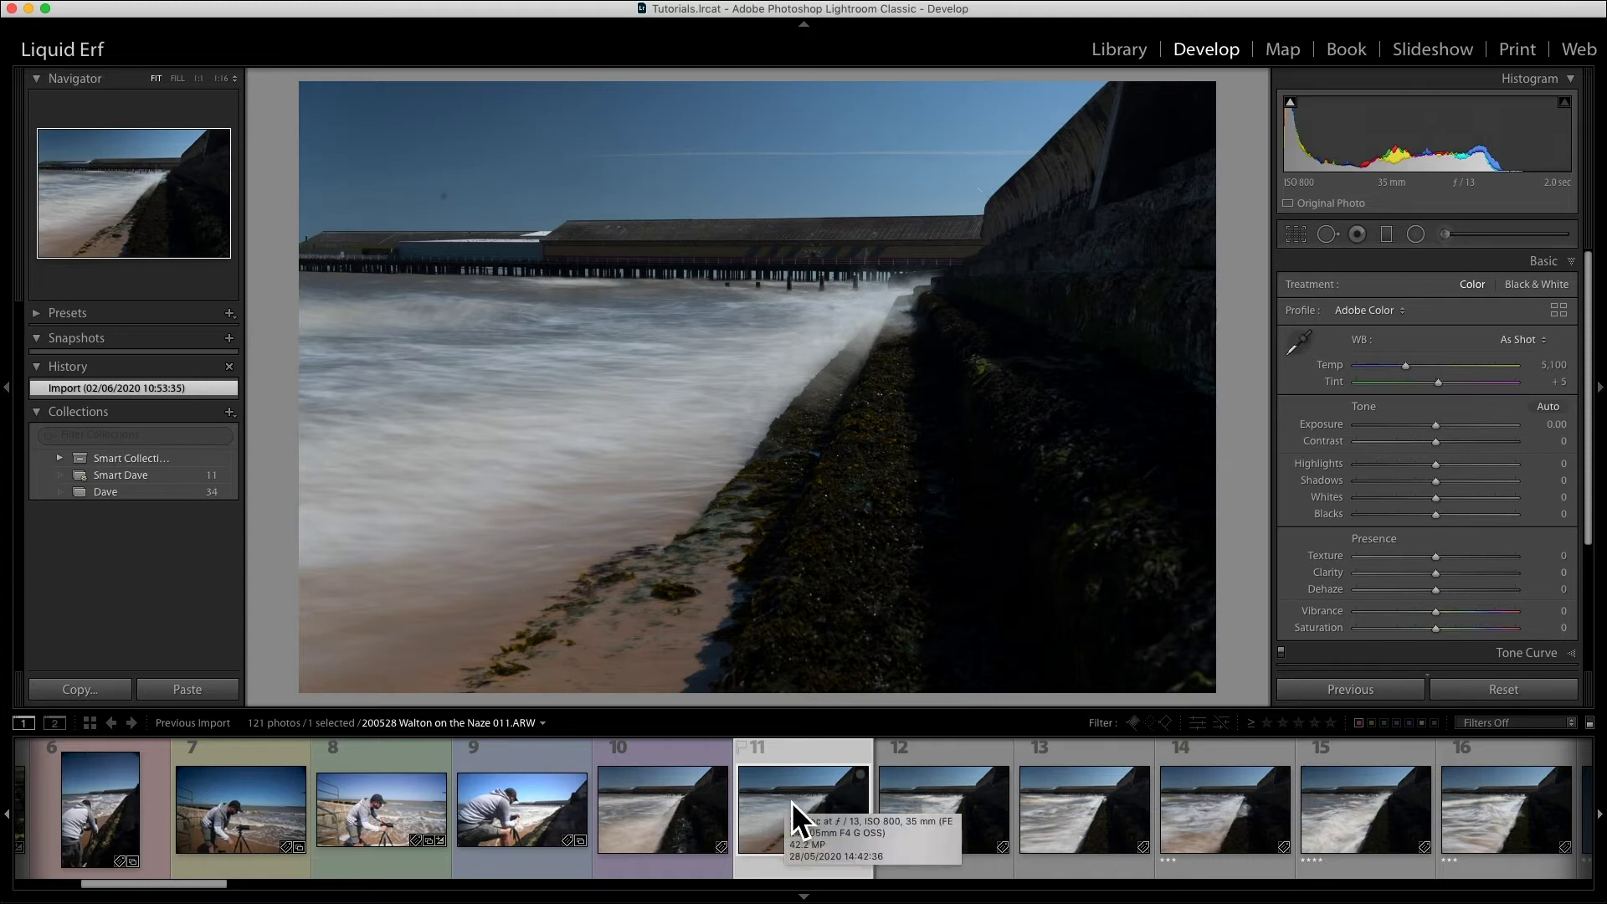
# - Flag photo 011 as a pick and photo 012 as rejected, then clear the flag on photo 012
pyautogui.hotkey('shift', 'p')
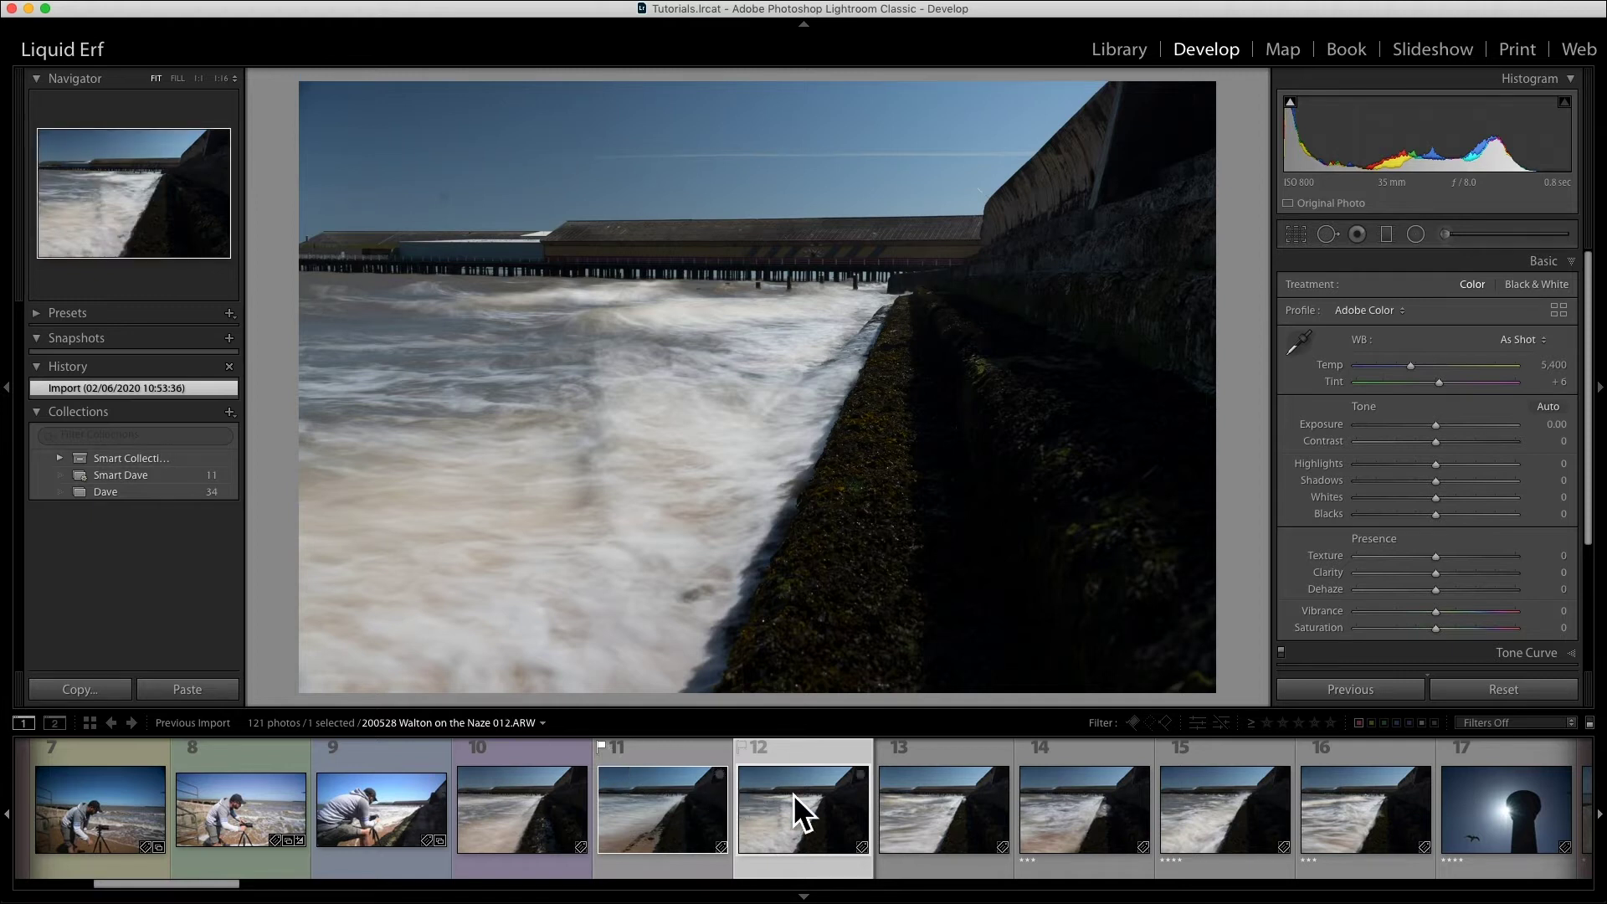
pyautogui.hotkey('shift', 'x')
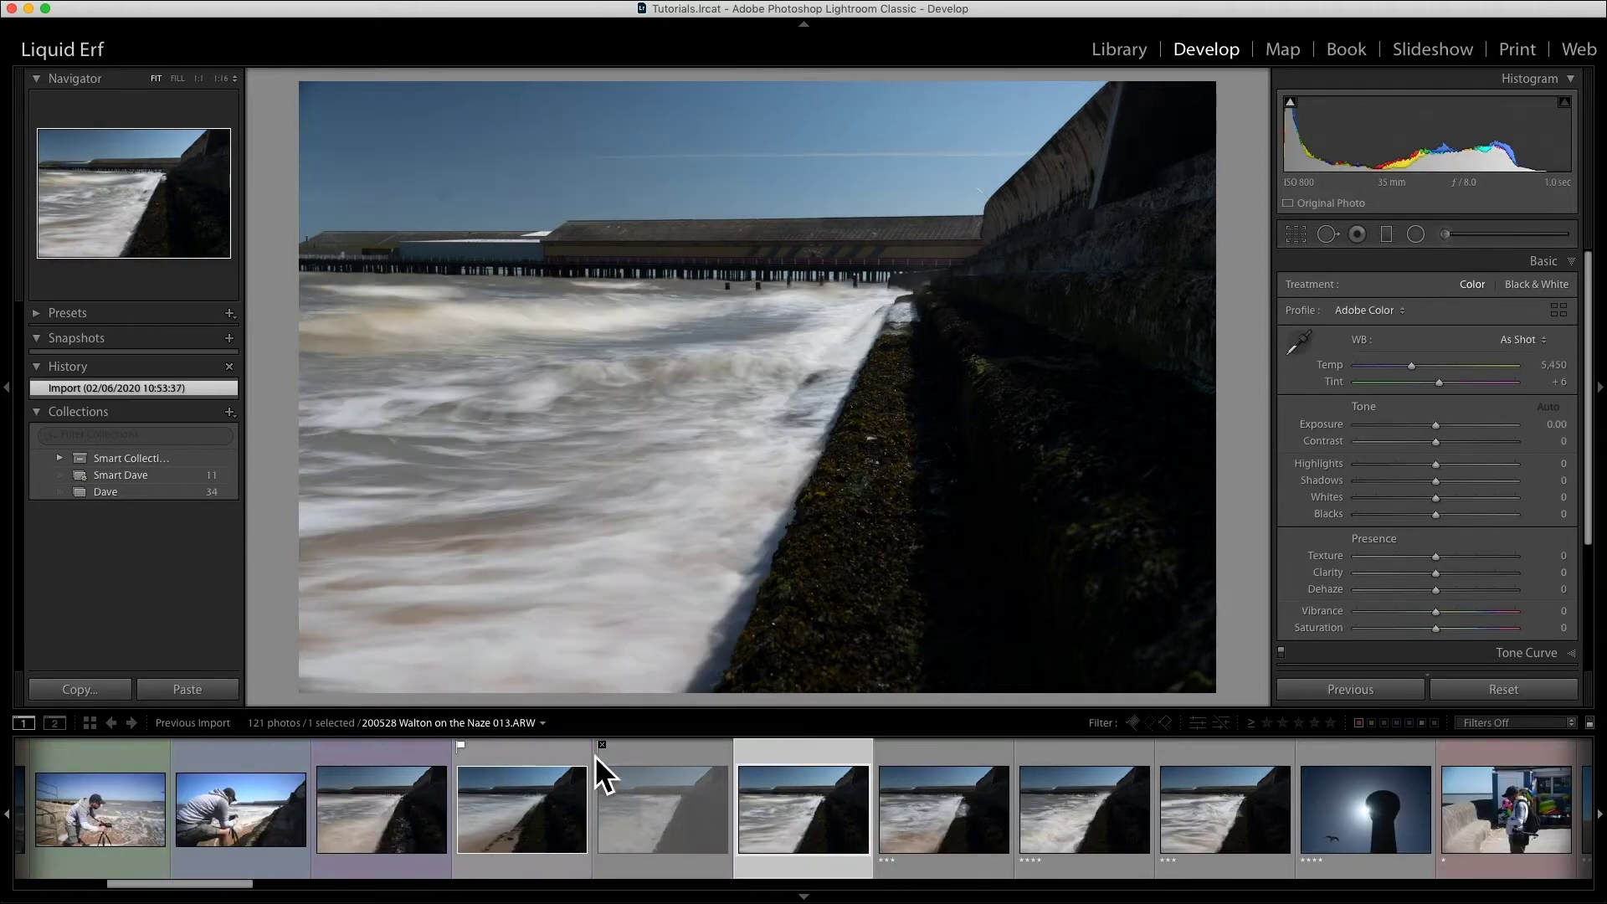
pyautogui.click(671, 762)
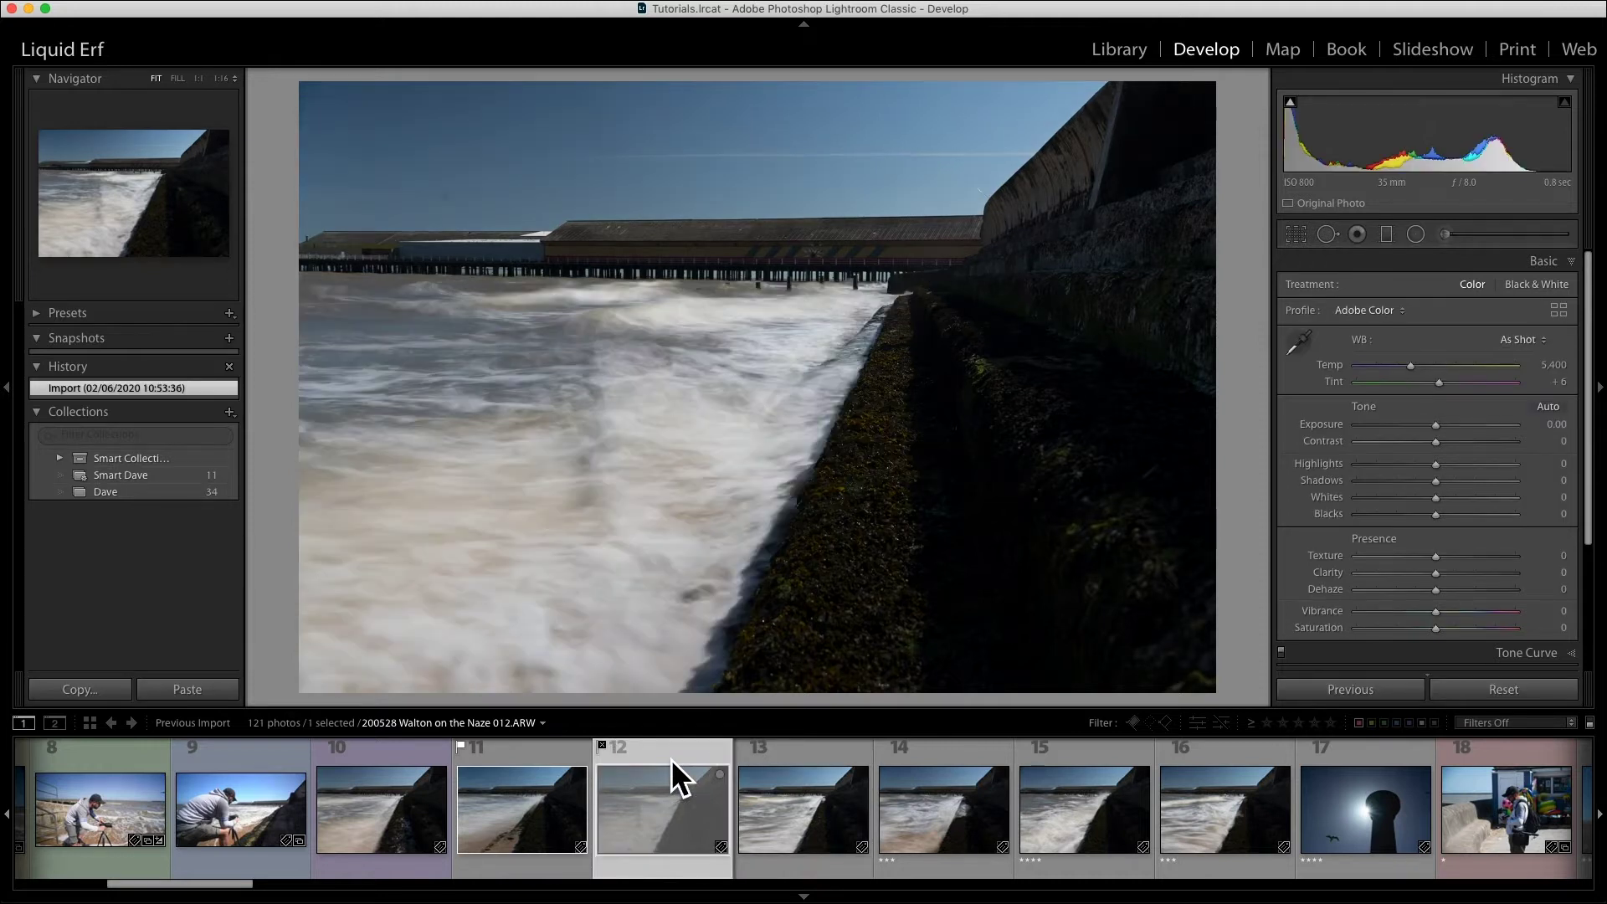
pyautogui.hotkey('shift', 'u')
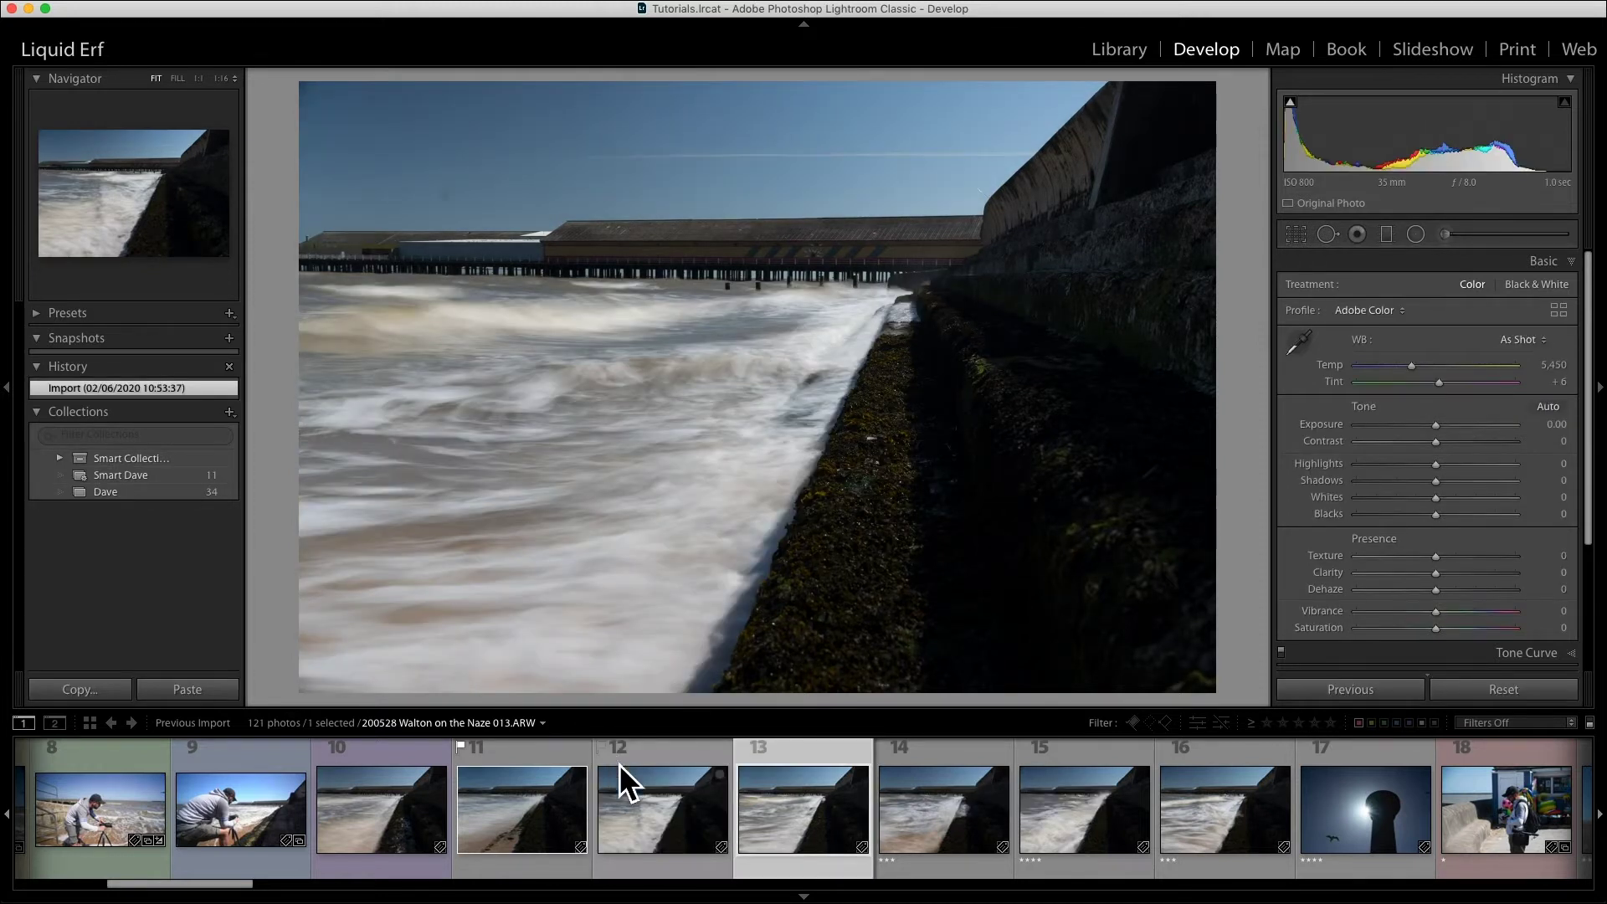
# - Start deleting all photos flagged as rejected, then cancel the deletion
pyautogui.hscroll(-5, 977, 822)
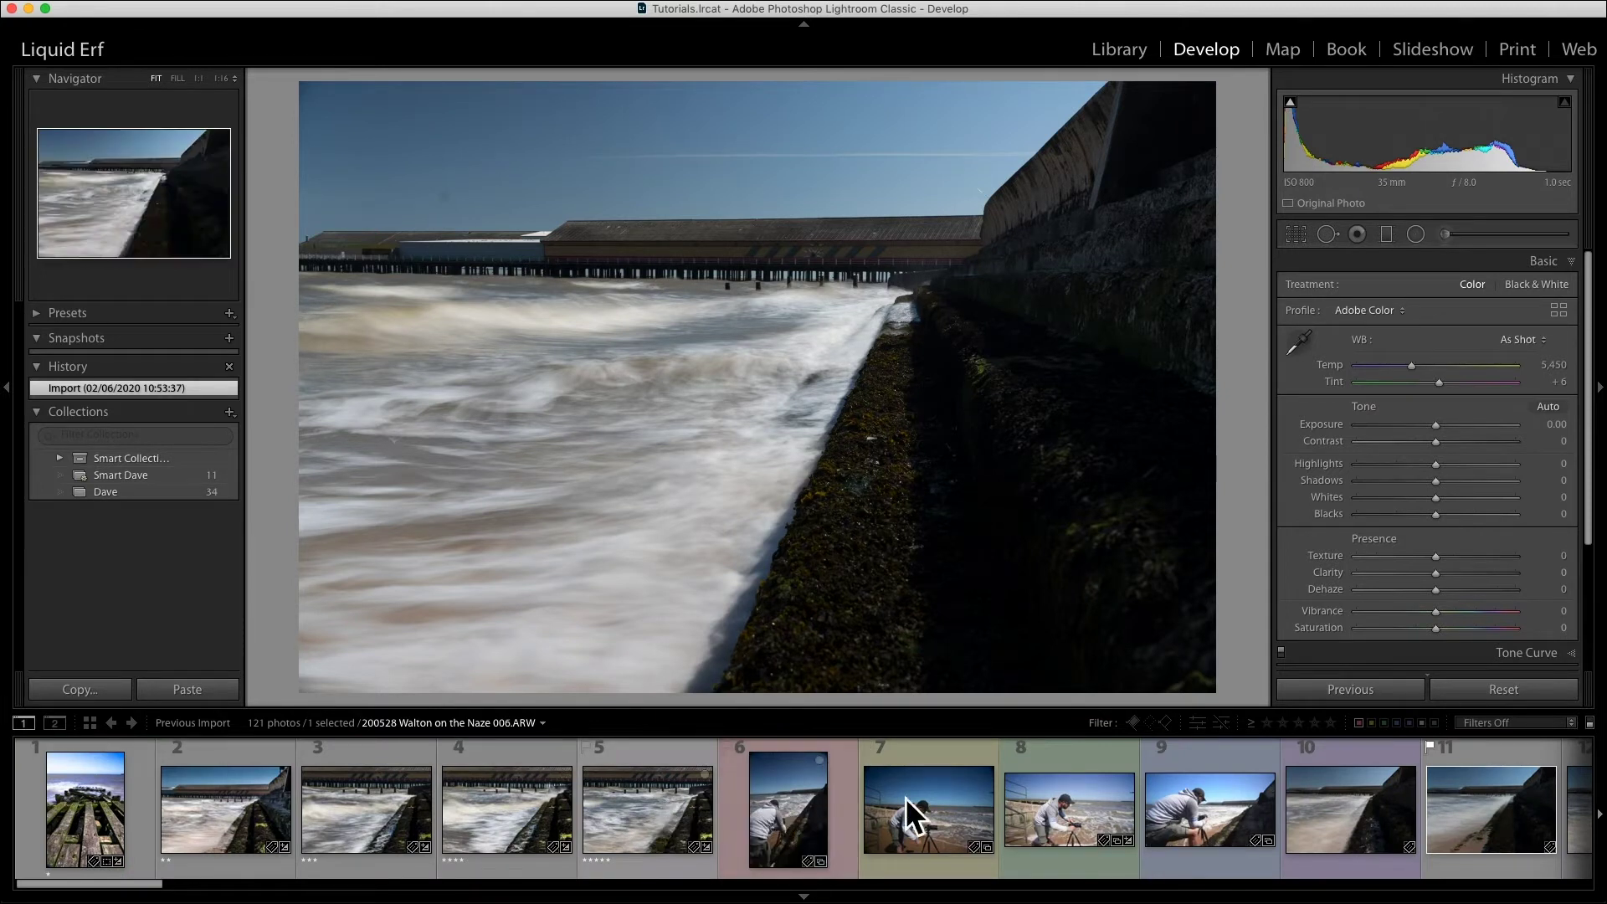
pyautogui.click(1344, 802)
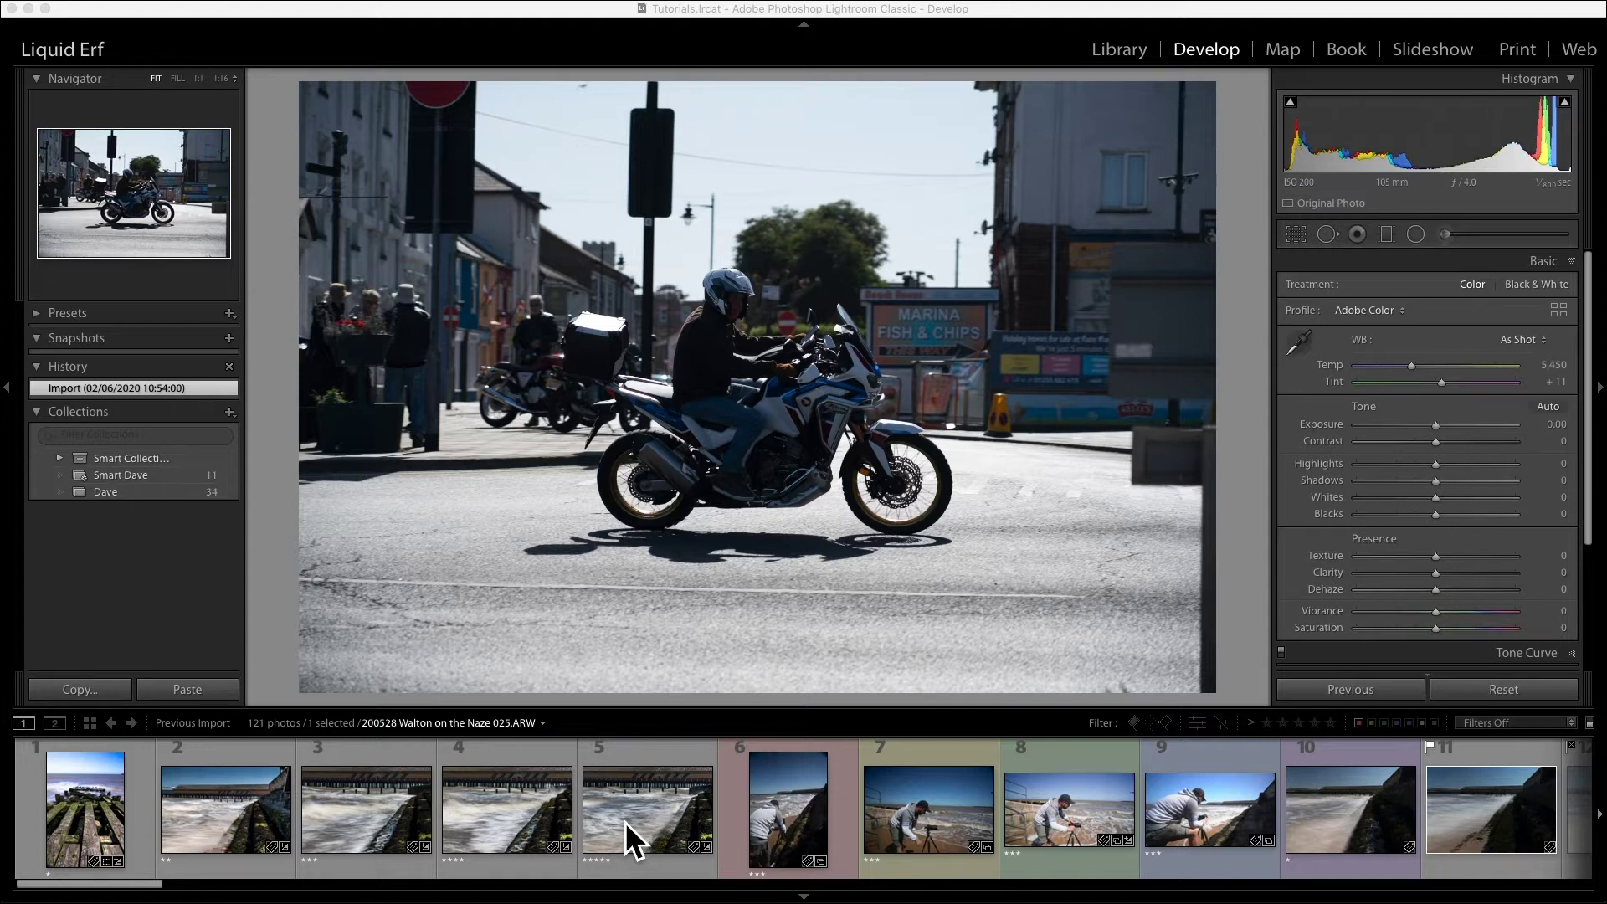
pyautogui.press('super+BackSpace')
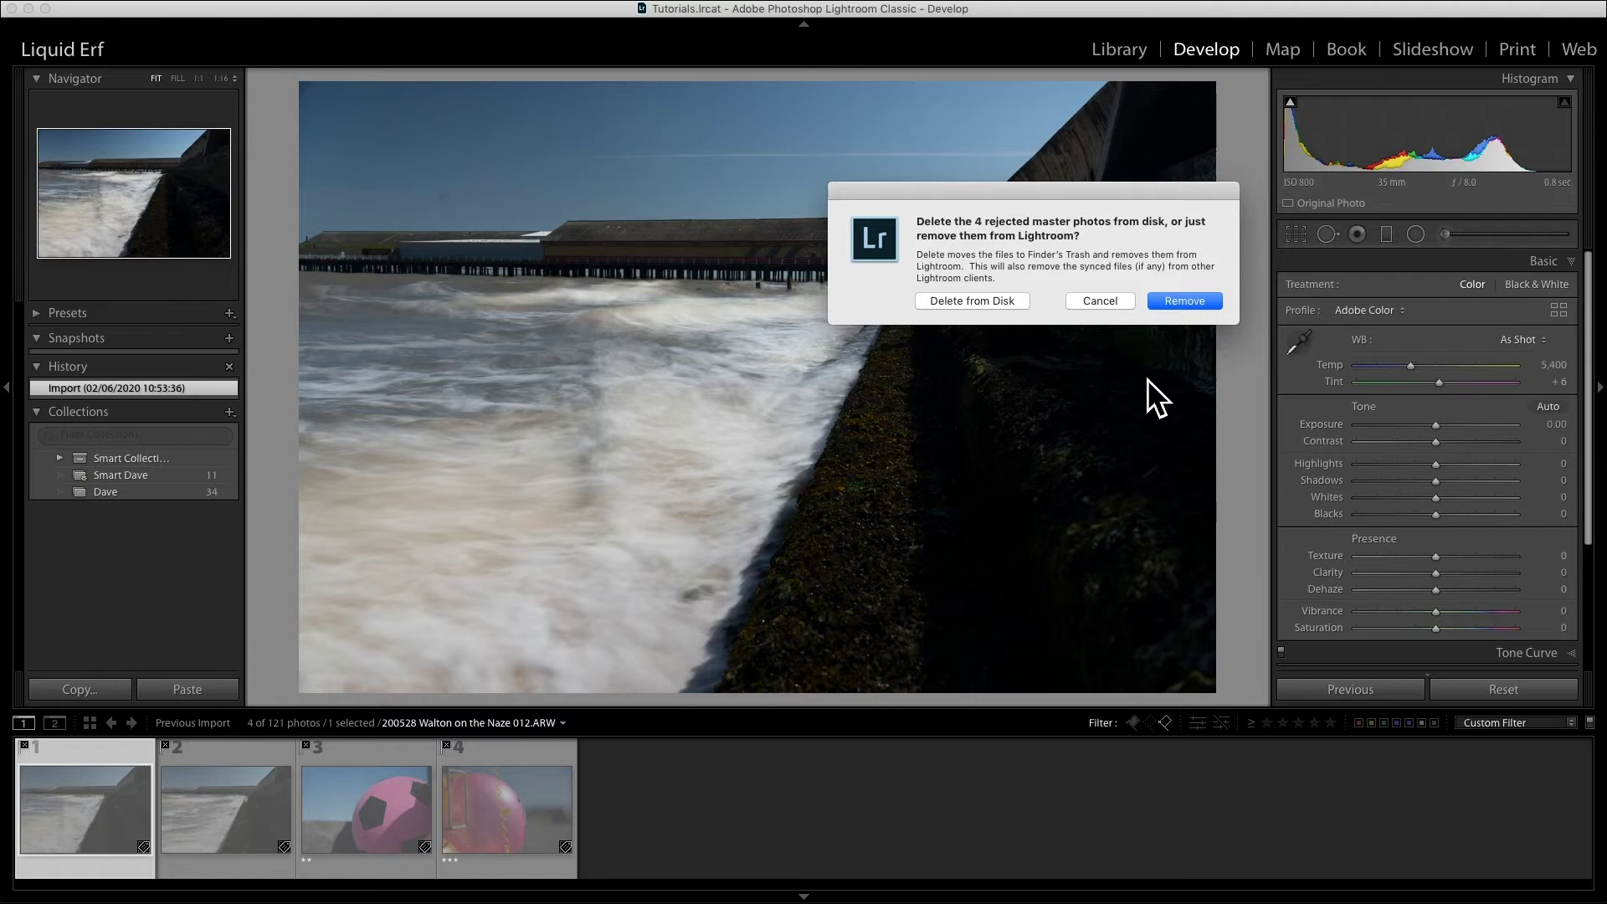
pyautogui.click(1120, 304)
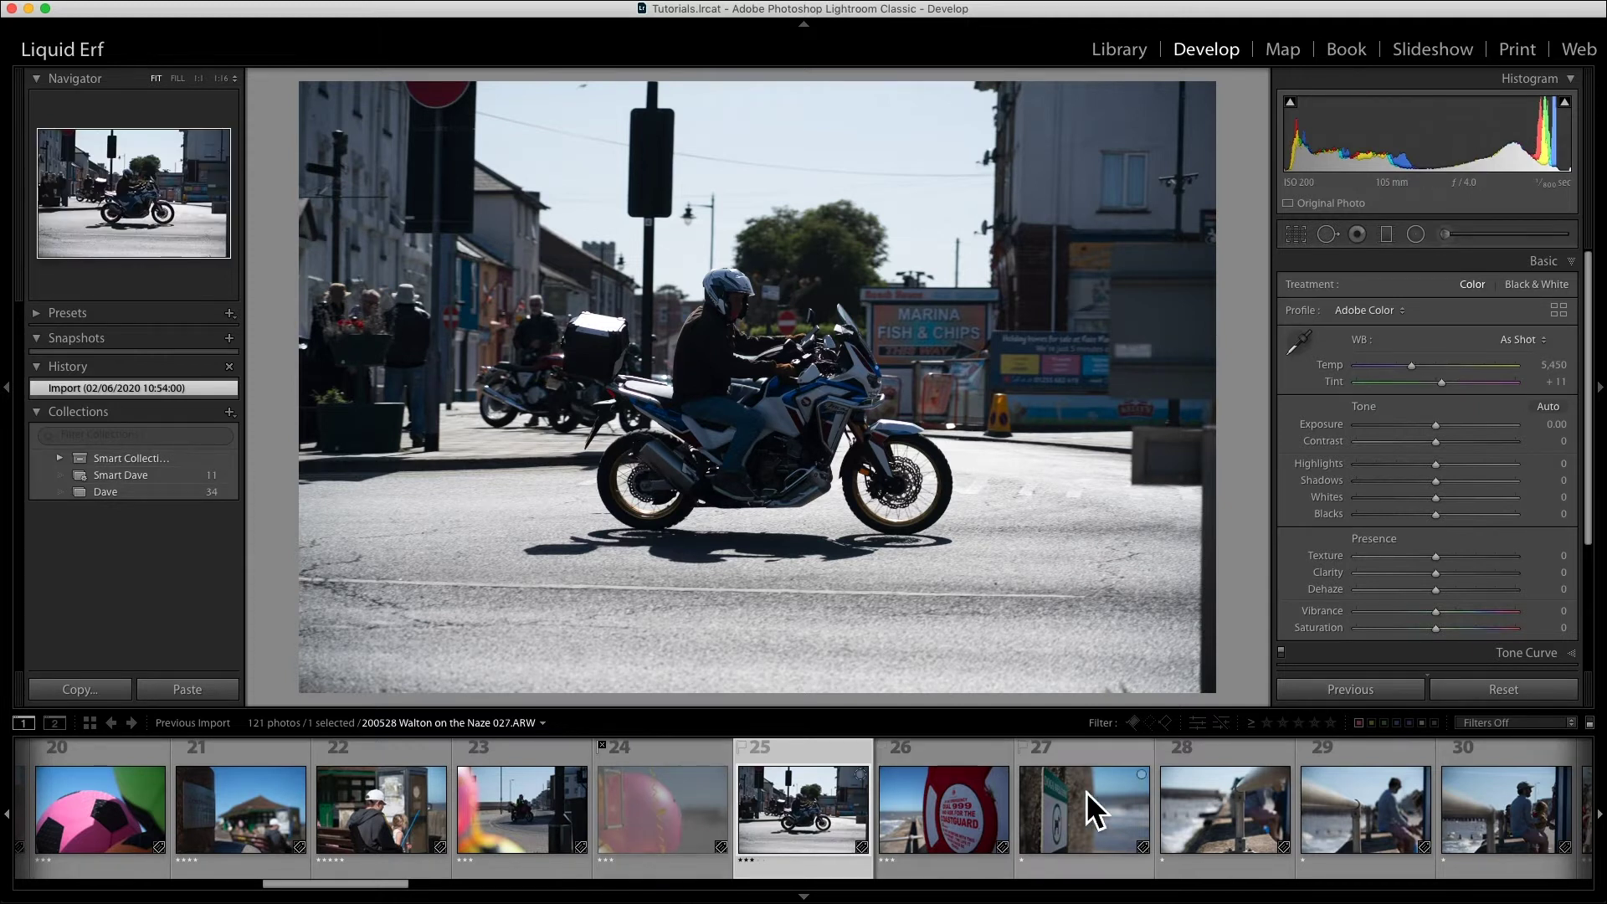
# - Filter the filmstrip to photos rated exactly one star, without restricting them to the red colour label
pyautogui.moveTo(1093, 792)
pyautogui.click(1272, 732)
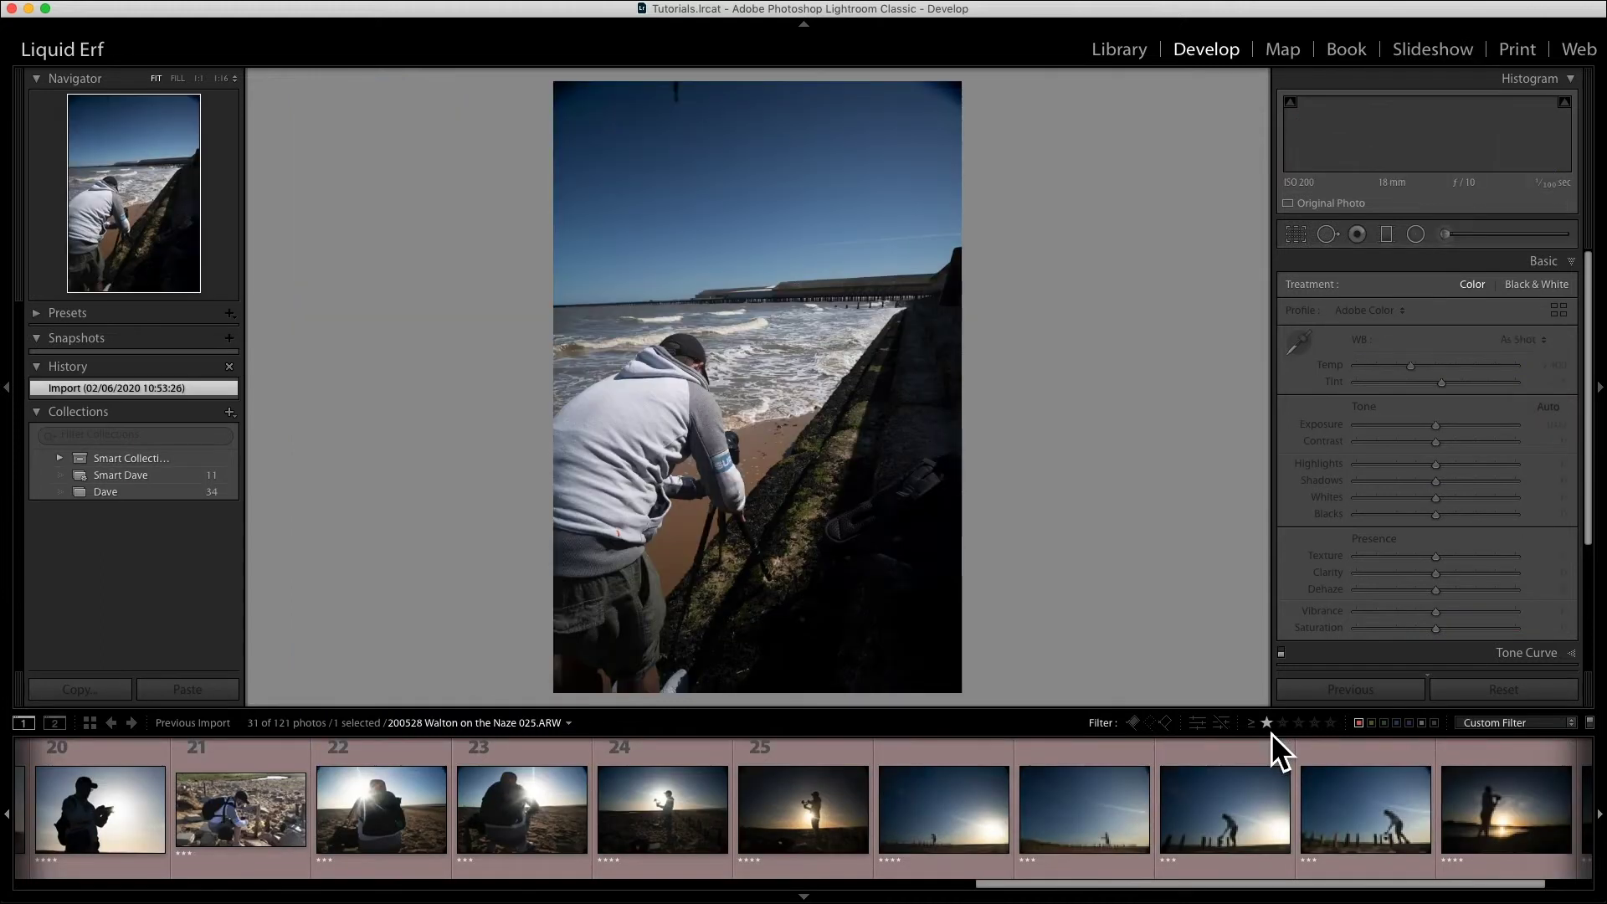
pyautogui.click(1254, 725)
pyautogui.click(1289, 767)
pyautogui.click(1273, 735)
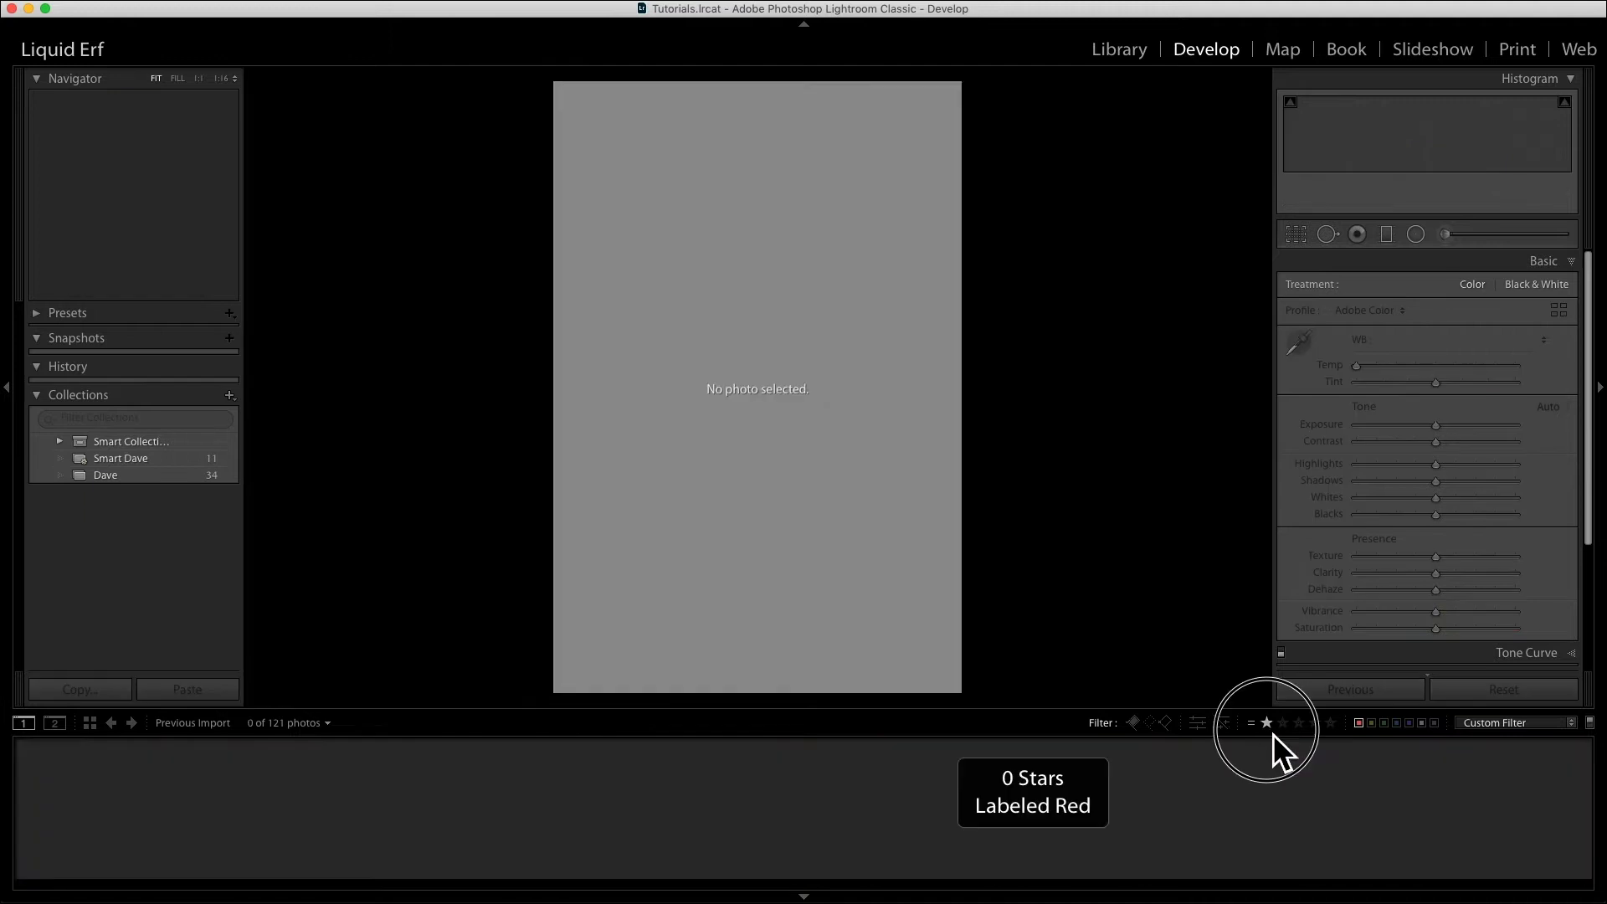
pyautogui.click(1273, 735)
pyautogui.click(1360, 724)
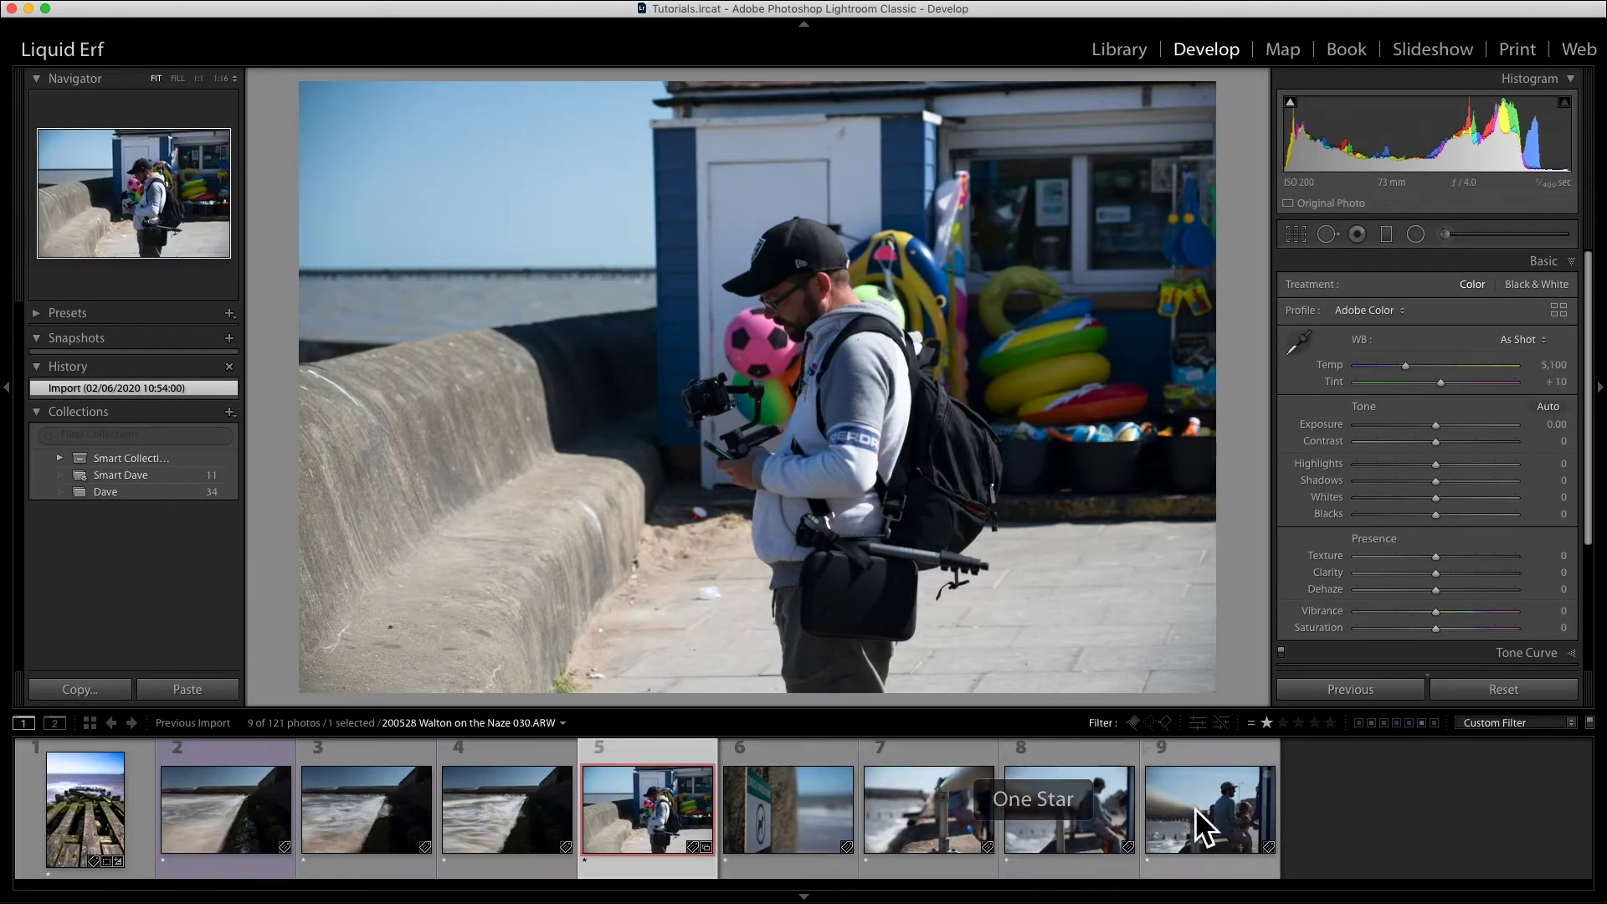
# - Select all the one-star photos and start deleting them, then cancel the deletion
pyautogui.click(374, 815)
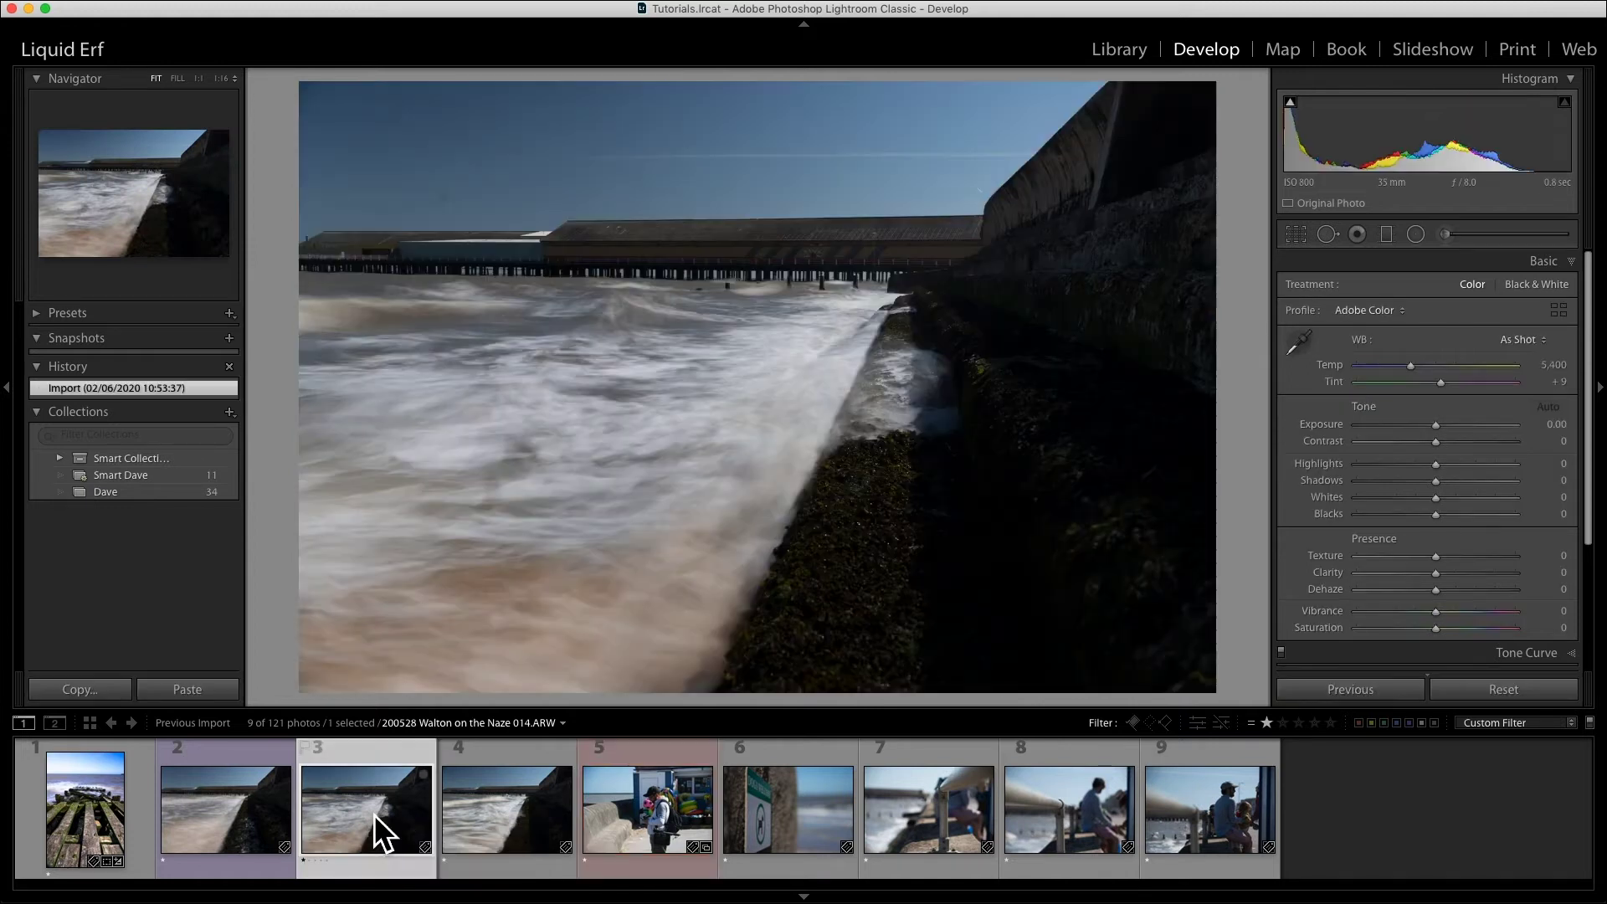
pyautogui.press('super+a')
pyautogui.rightClick(375, 815)
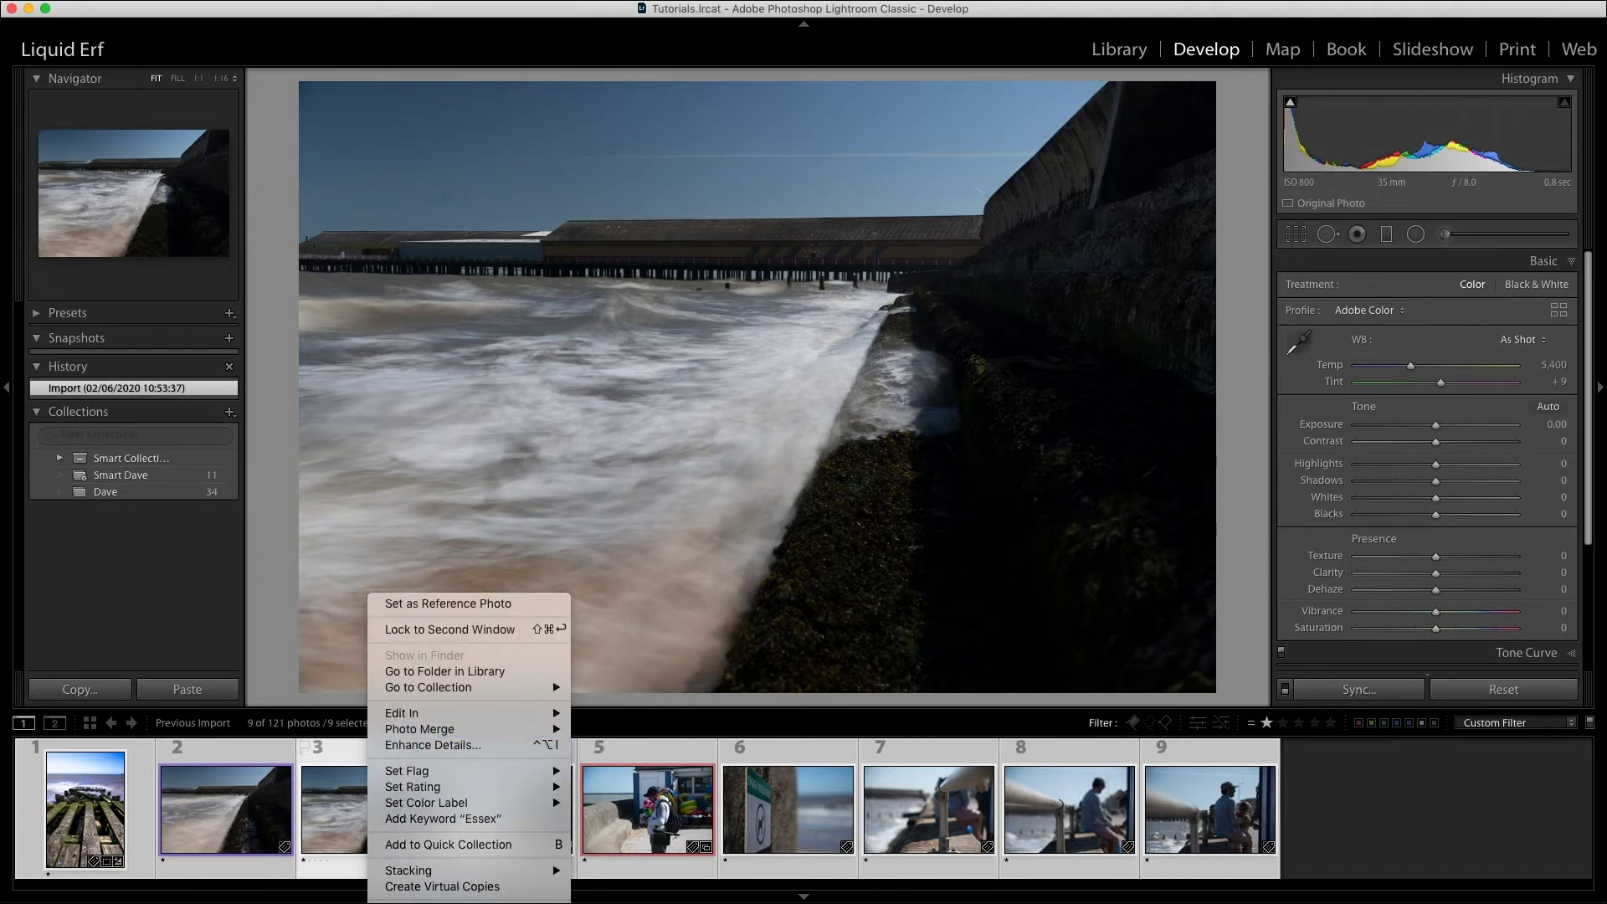
pyautogui.press('Delete')
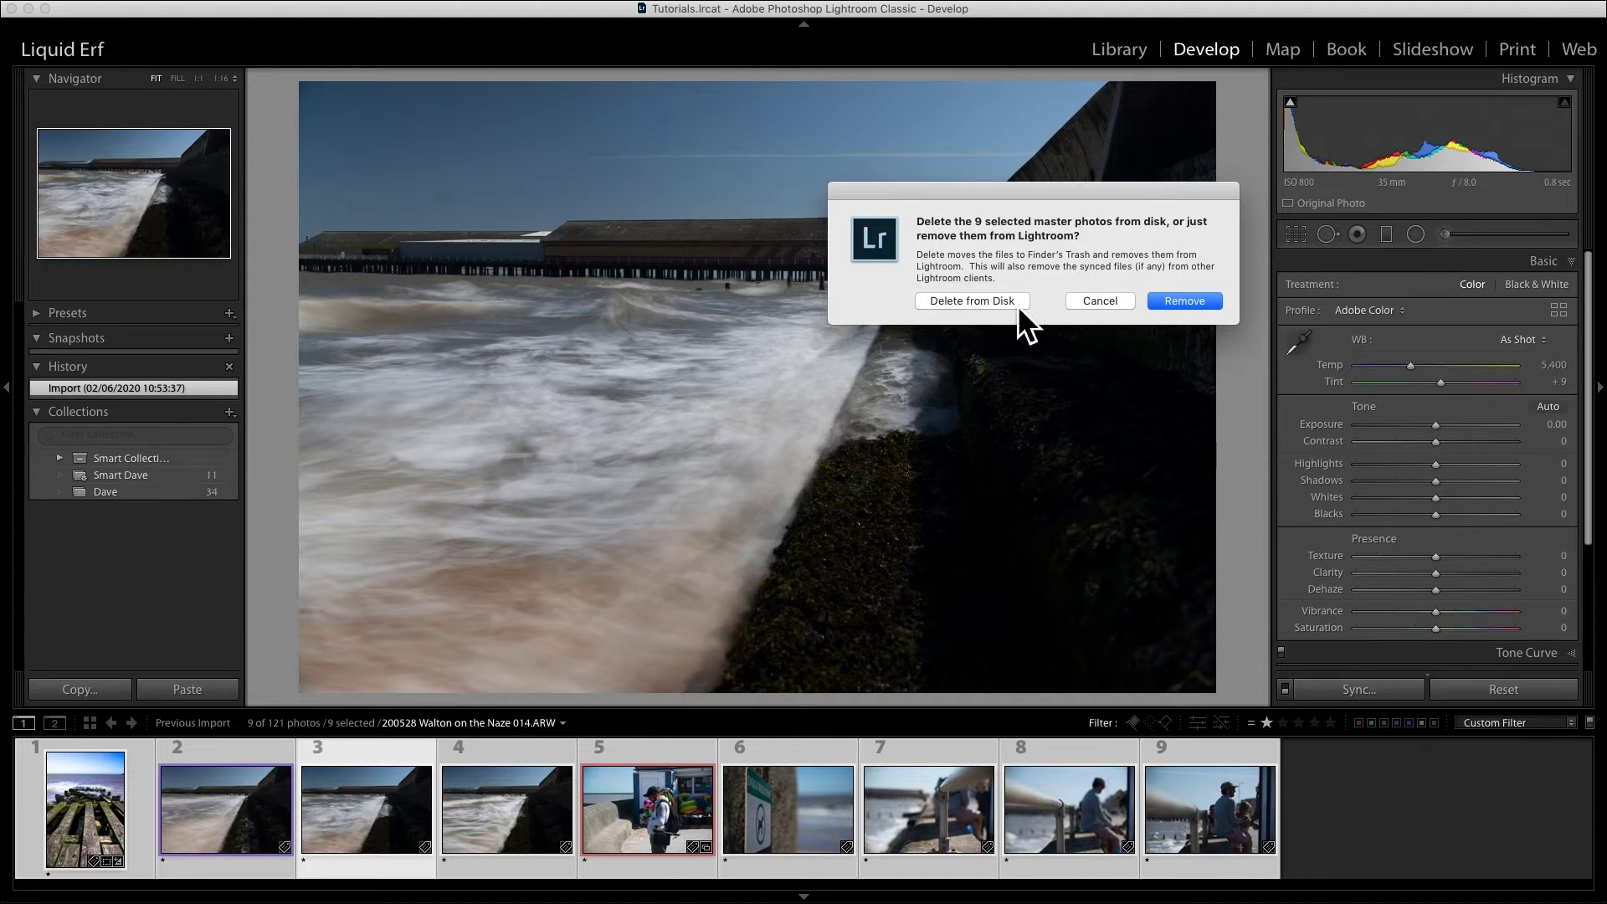
pyautogui.press('Escape')
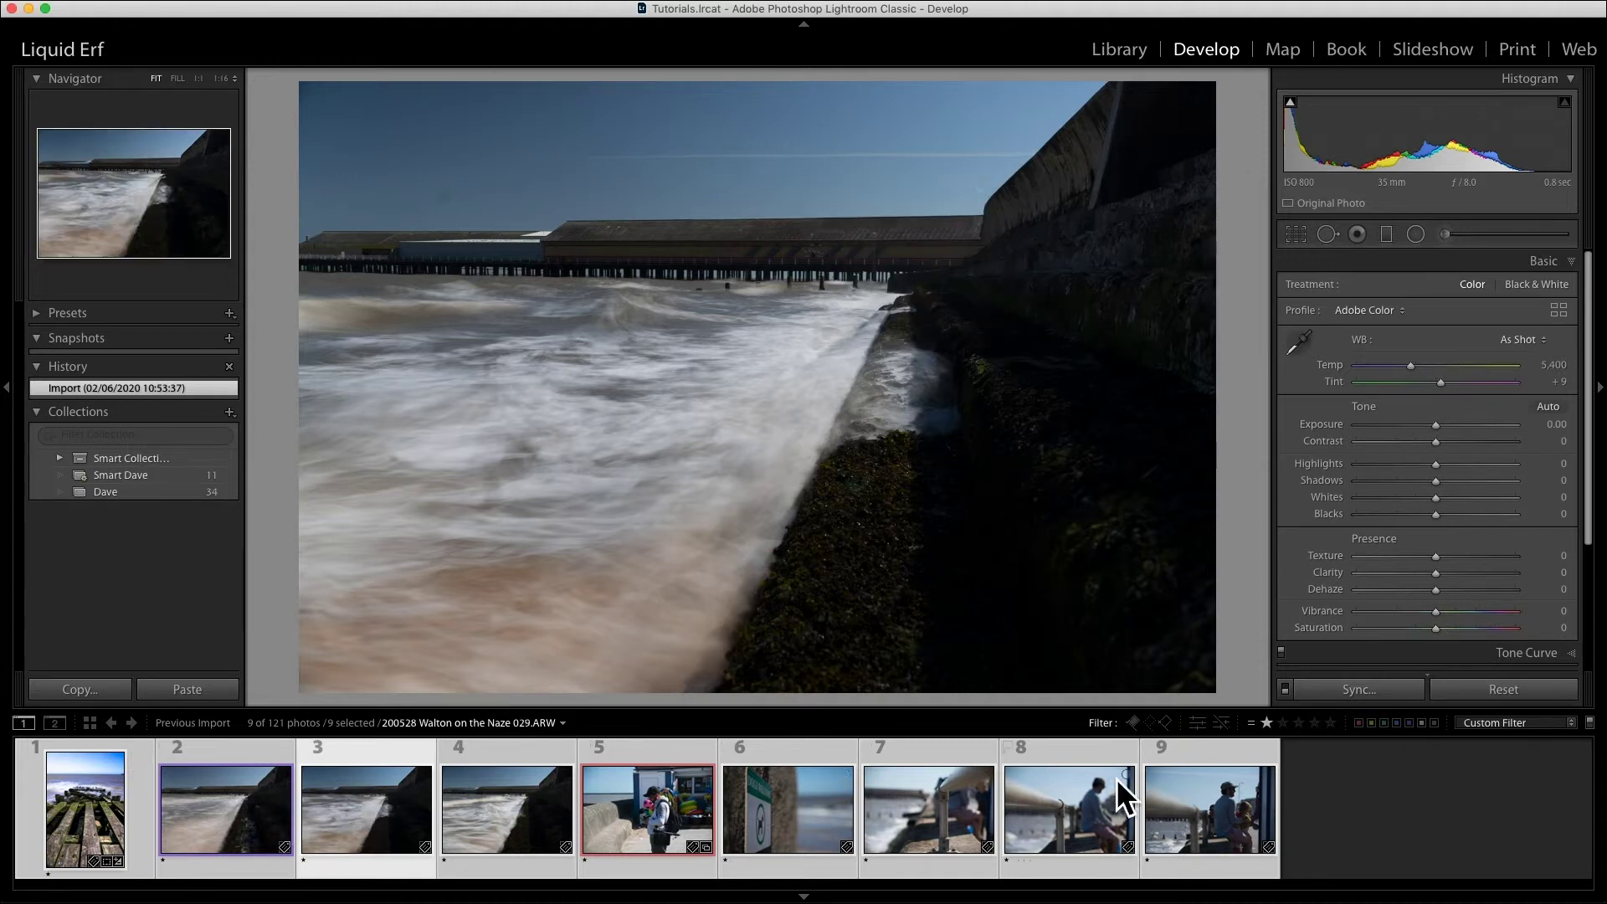
# - Turn off the filmstrip filter and inspect the groyne and planks in photo 001 at 1:1 zoom
pyautogui.click(1589, 722)
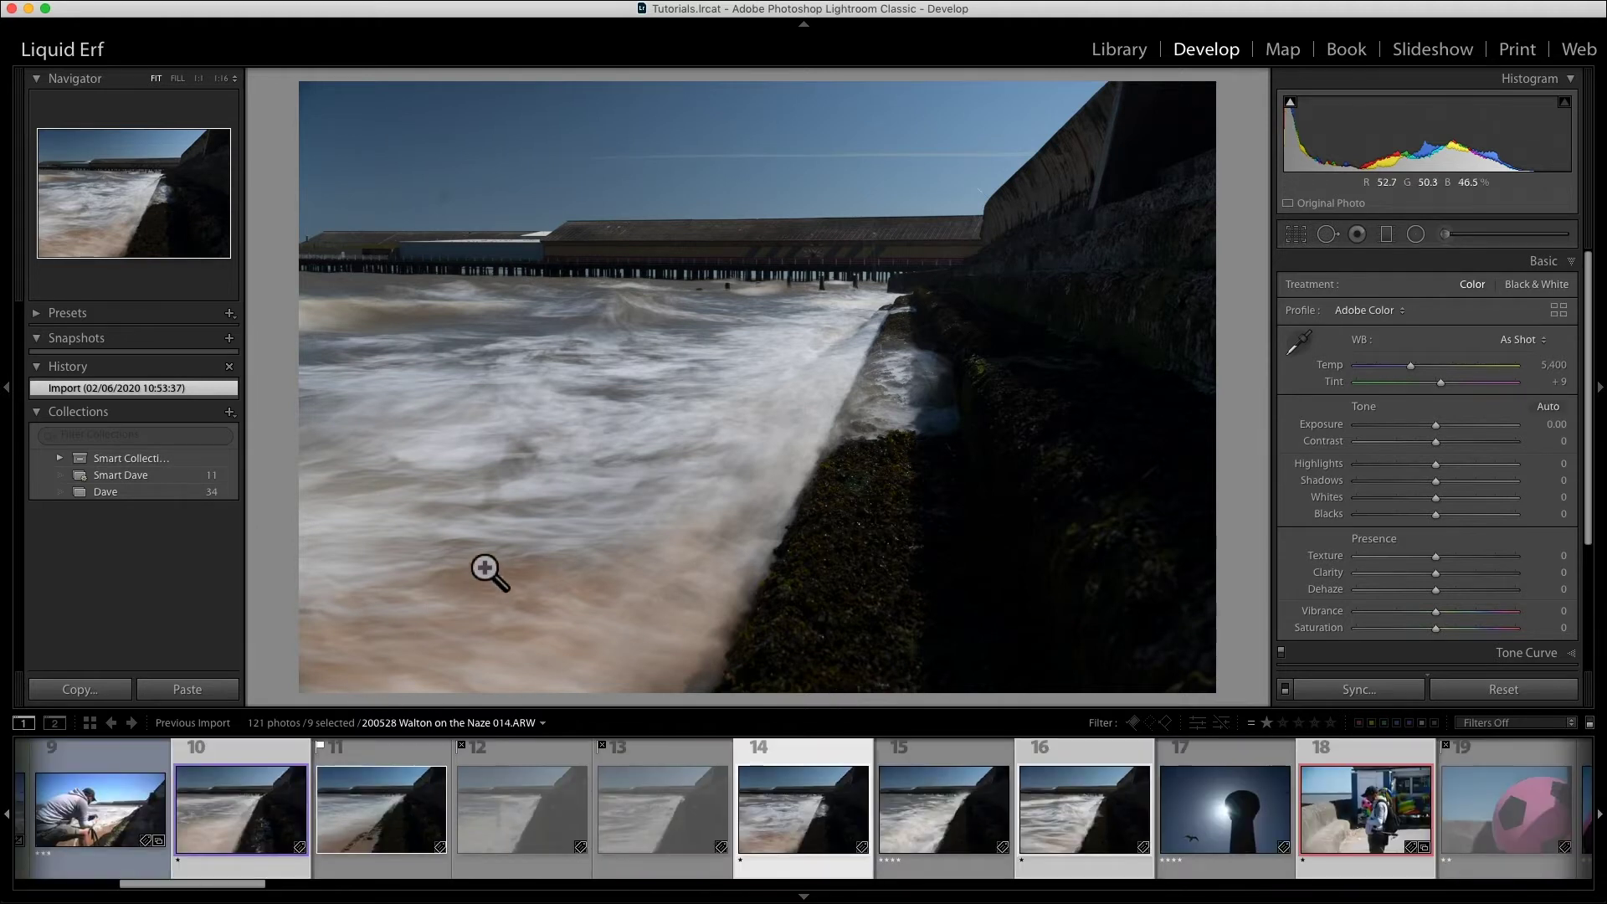
pyautogui.press('Home')
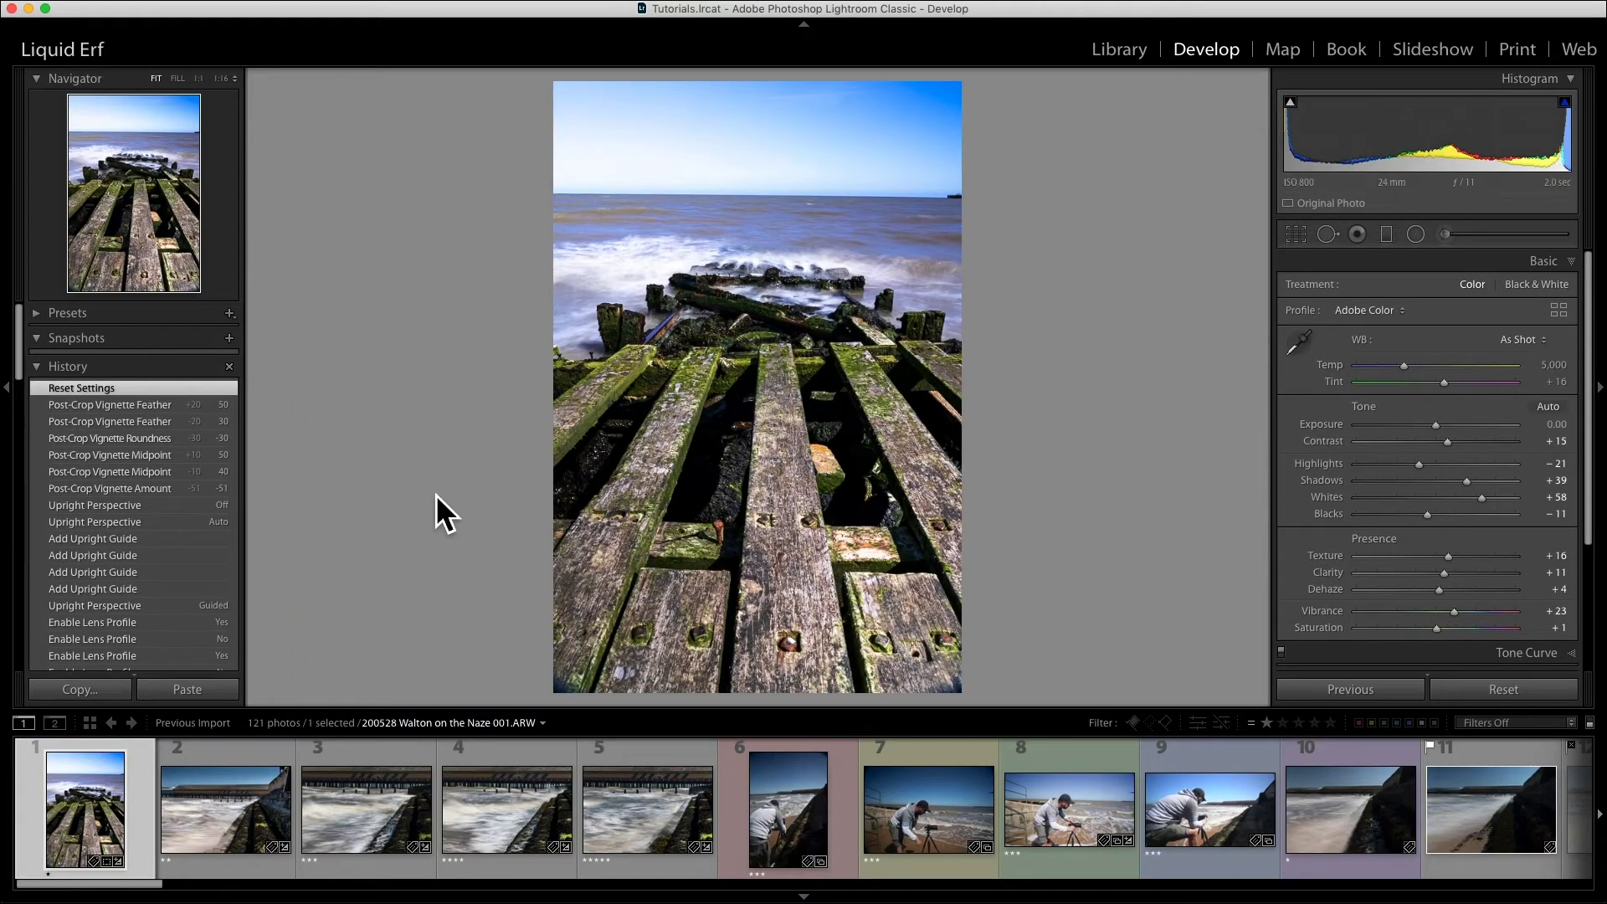
pyautogui.click(133, 180)
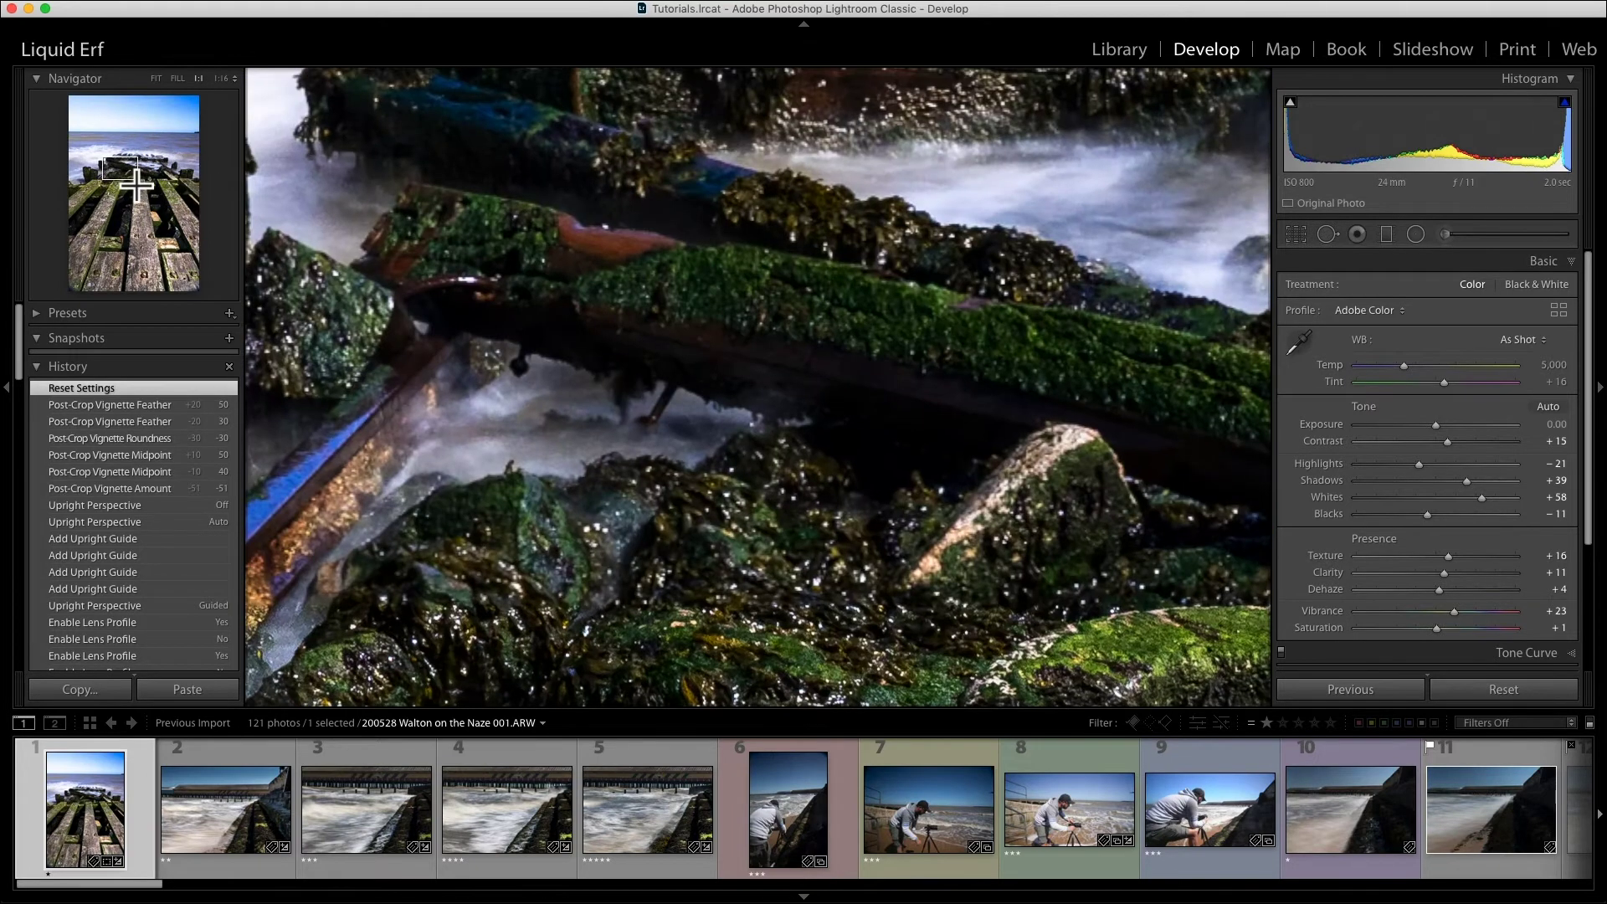
pyautogui.click(126, 206)
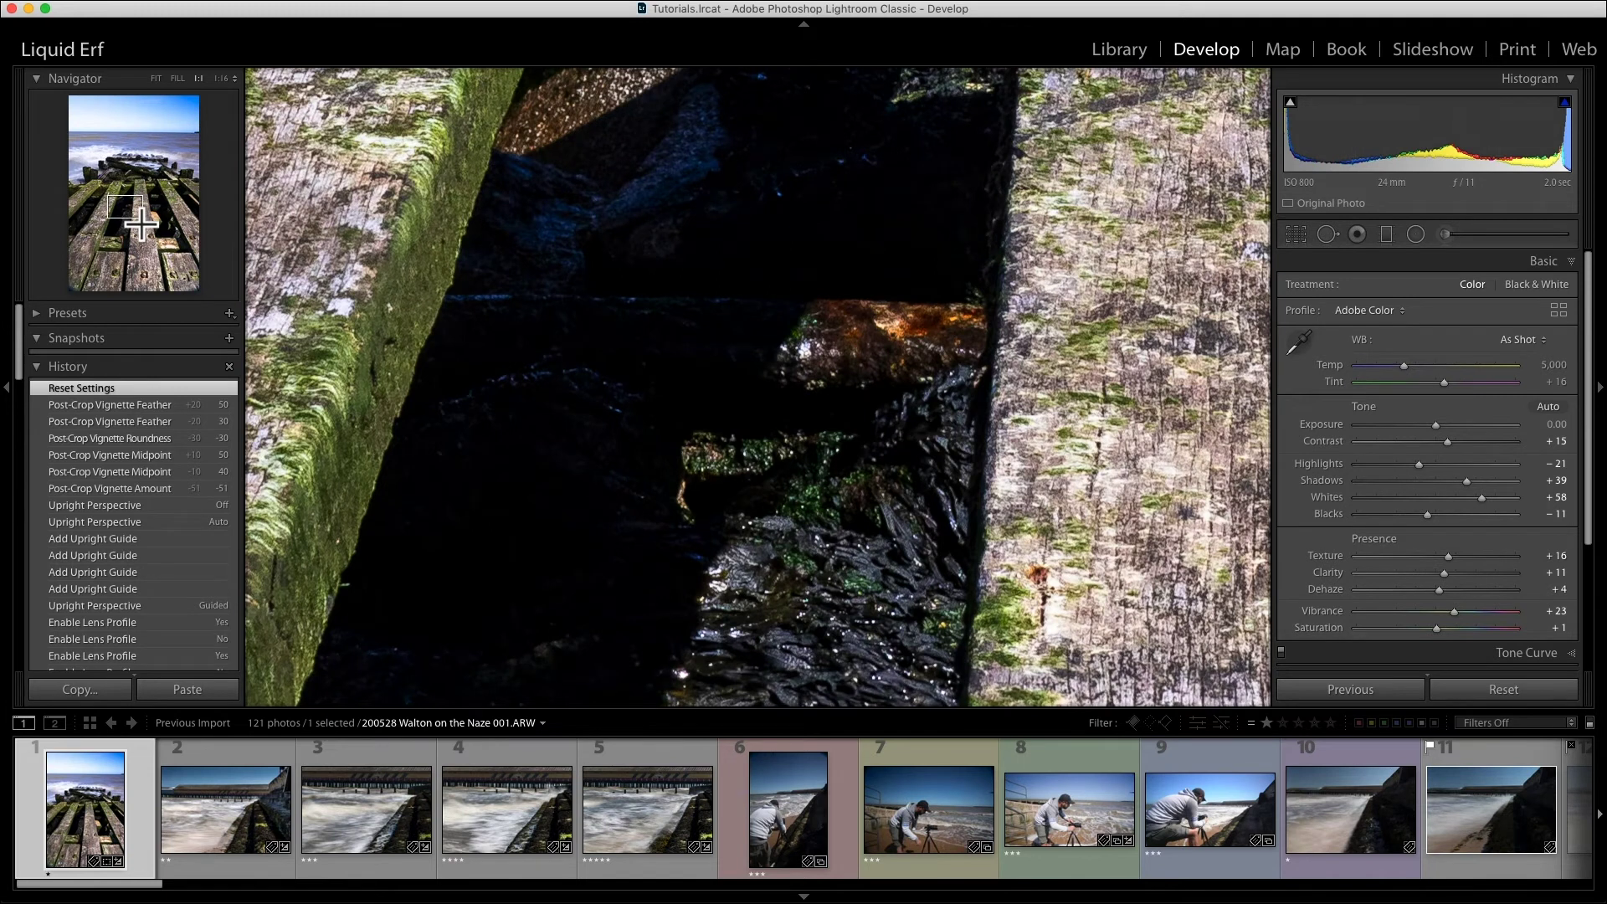
# - Preview the Color presets on photo 001, fit the photo in view again, and collapse the Presets and History sections
pyautogui.click(43, 319)
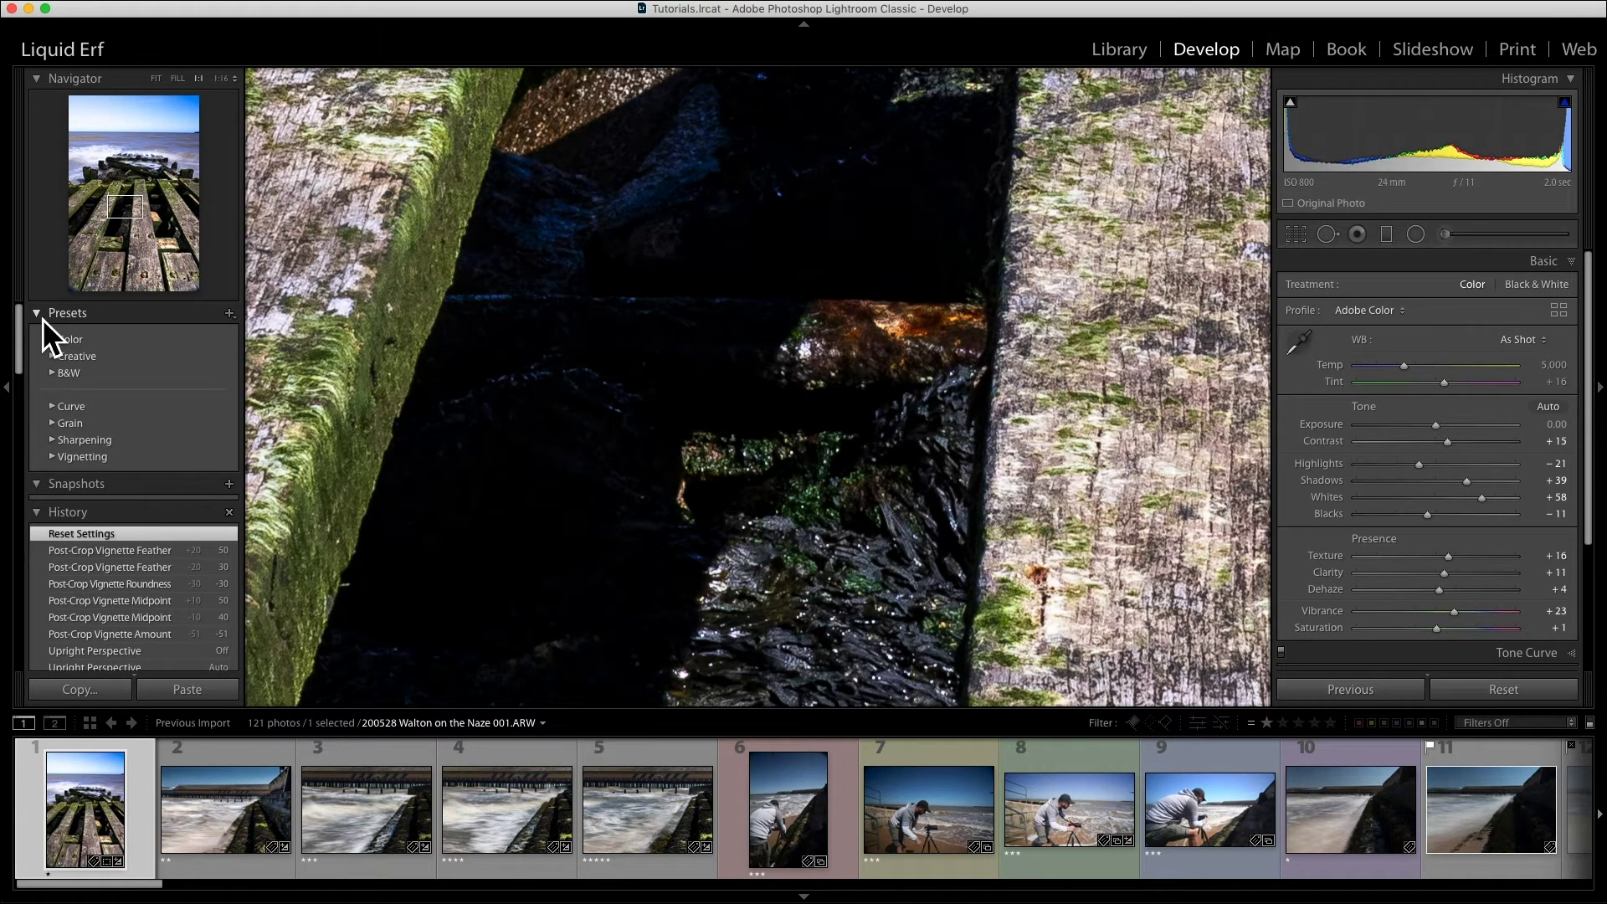
pyautogui.click(43, 319)
pyautogui.click(59, 339)
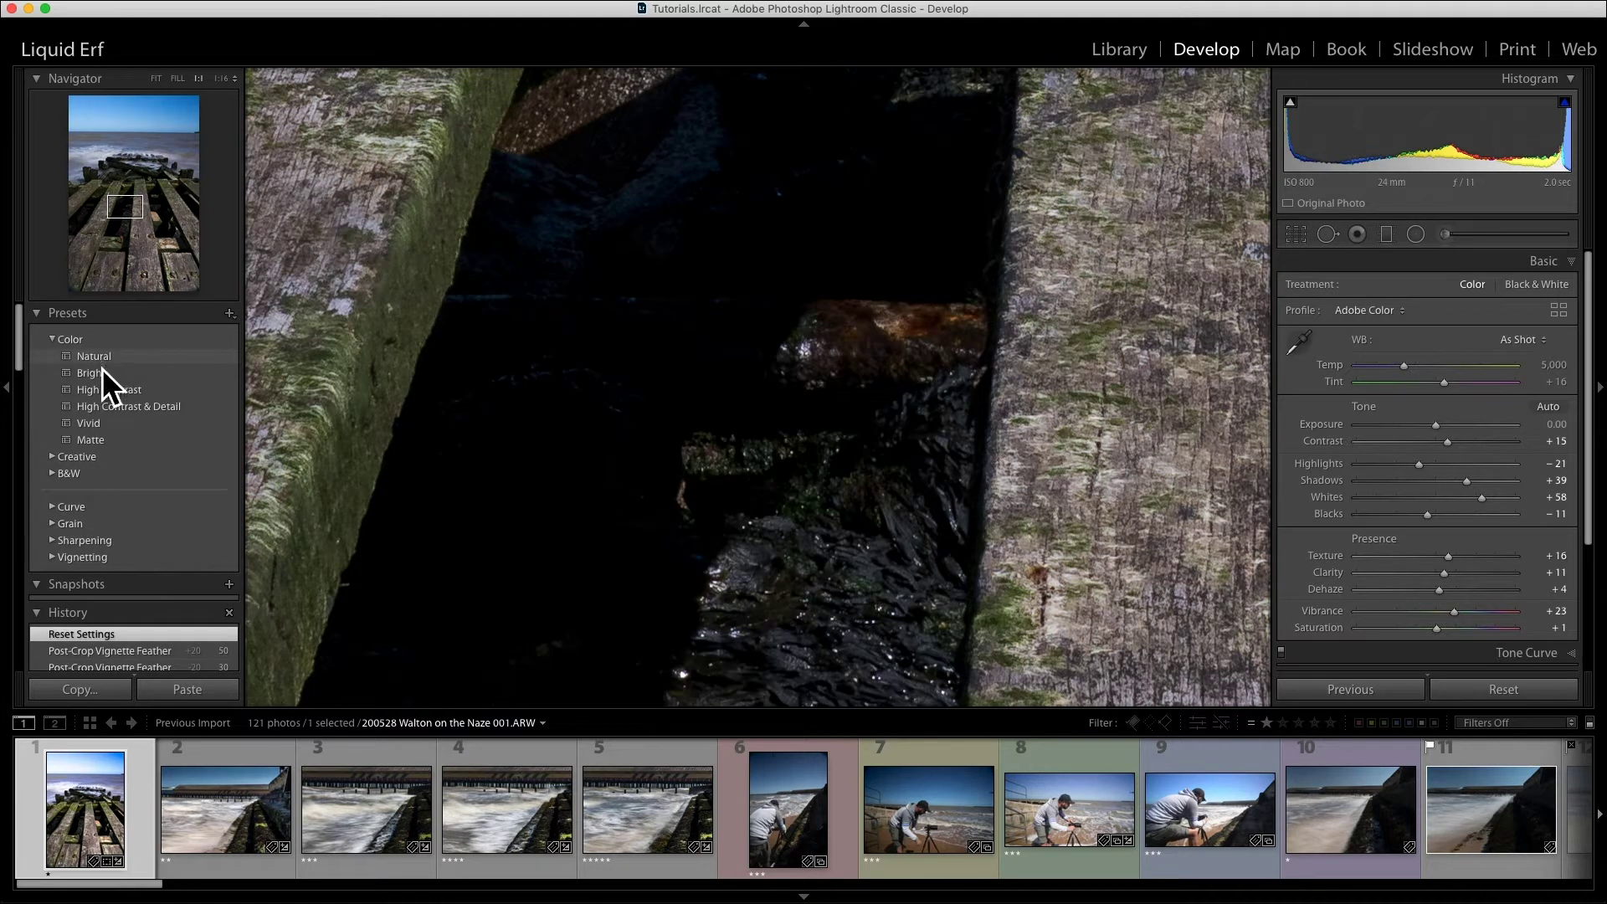
pyautogui.click(670, 322)
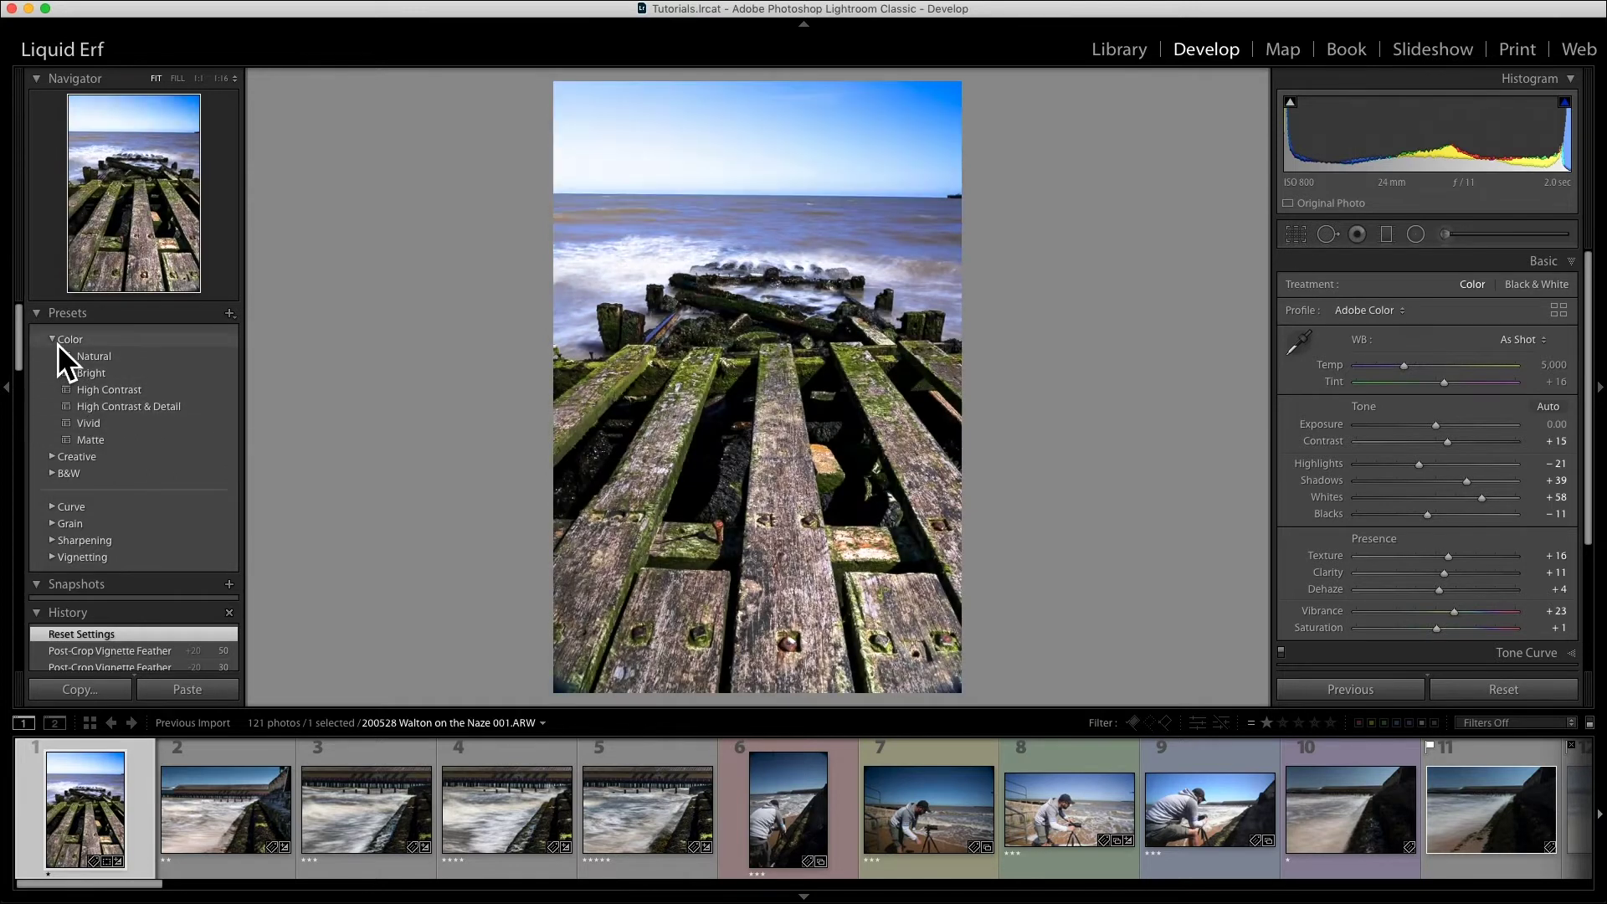
pyautogui.click(58, 342)
pyautogui.click(44, 316)
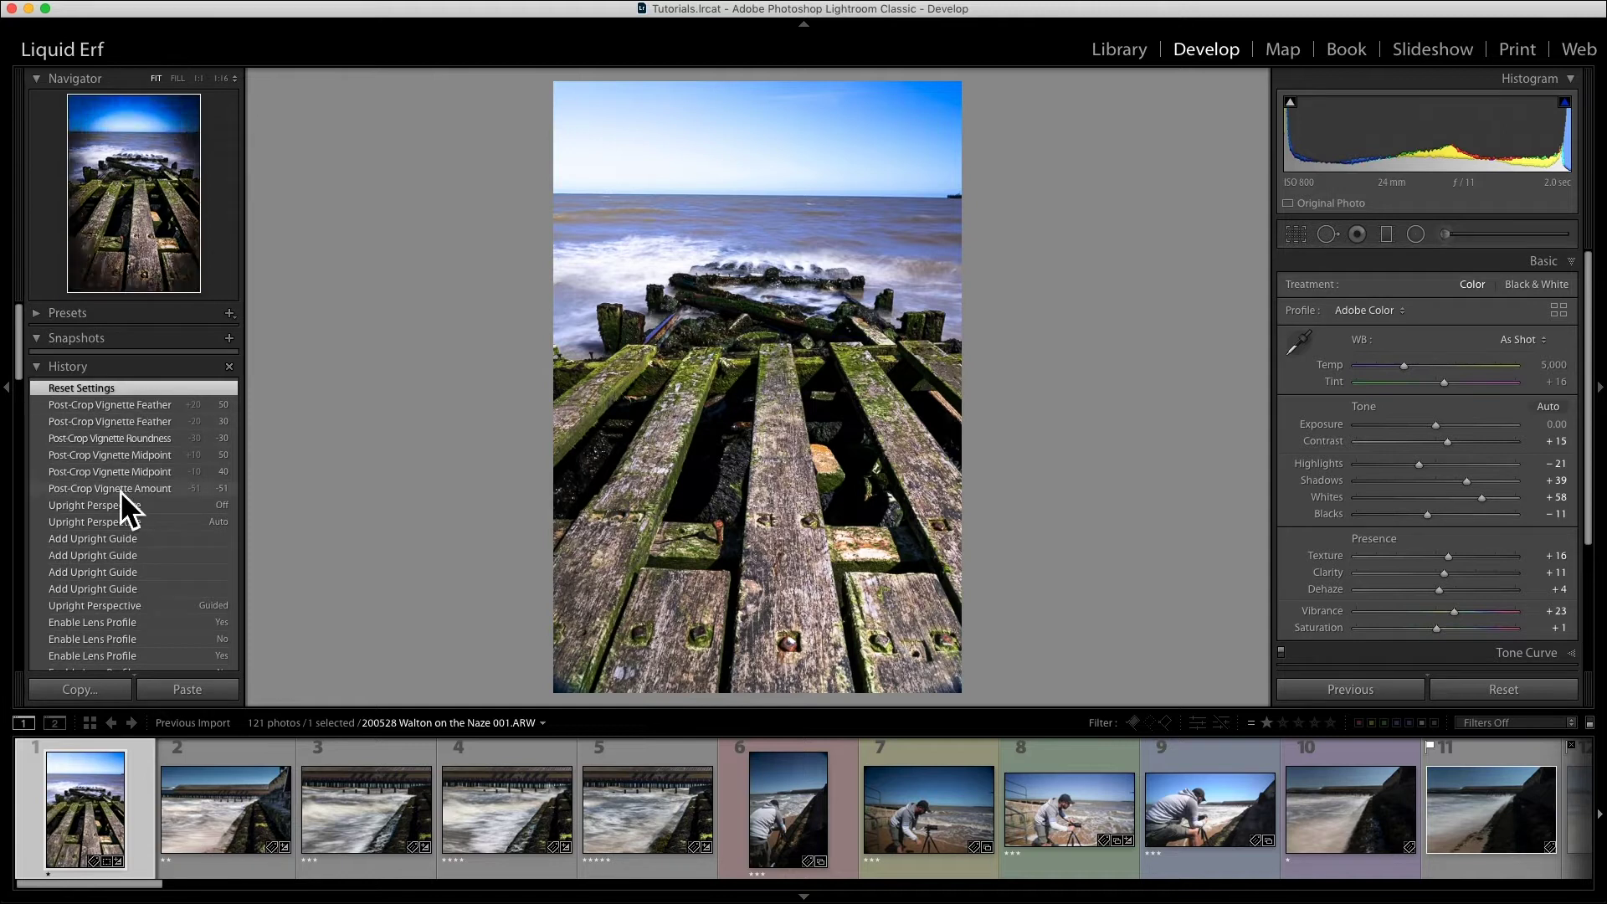
pyautogui.click(57, 369)
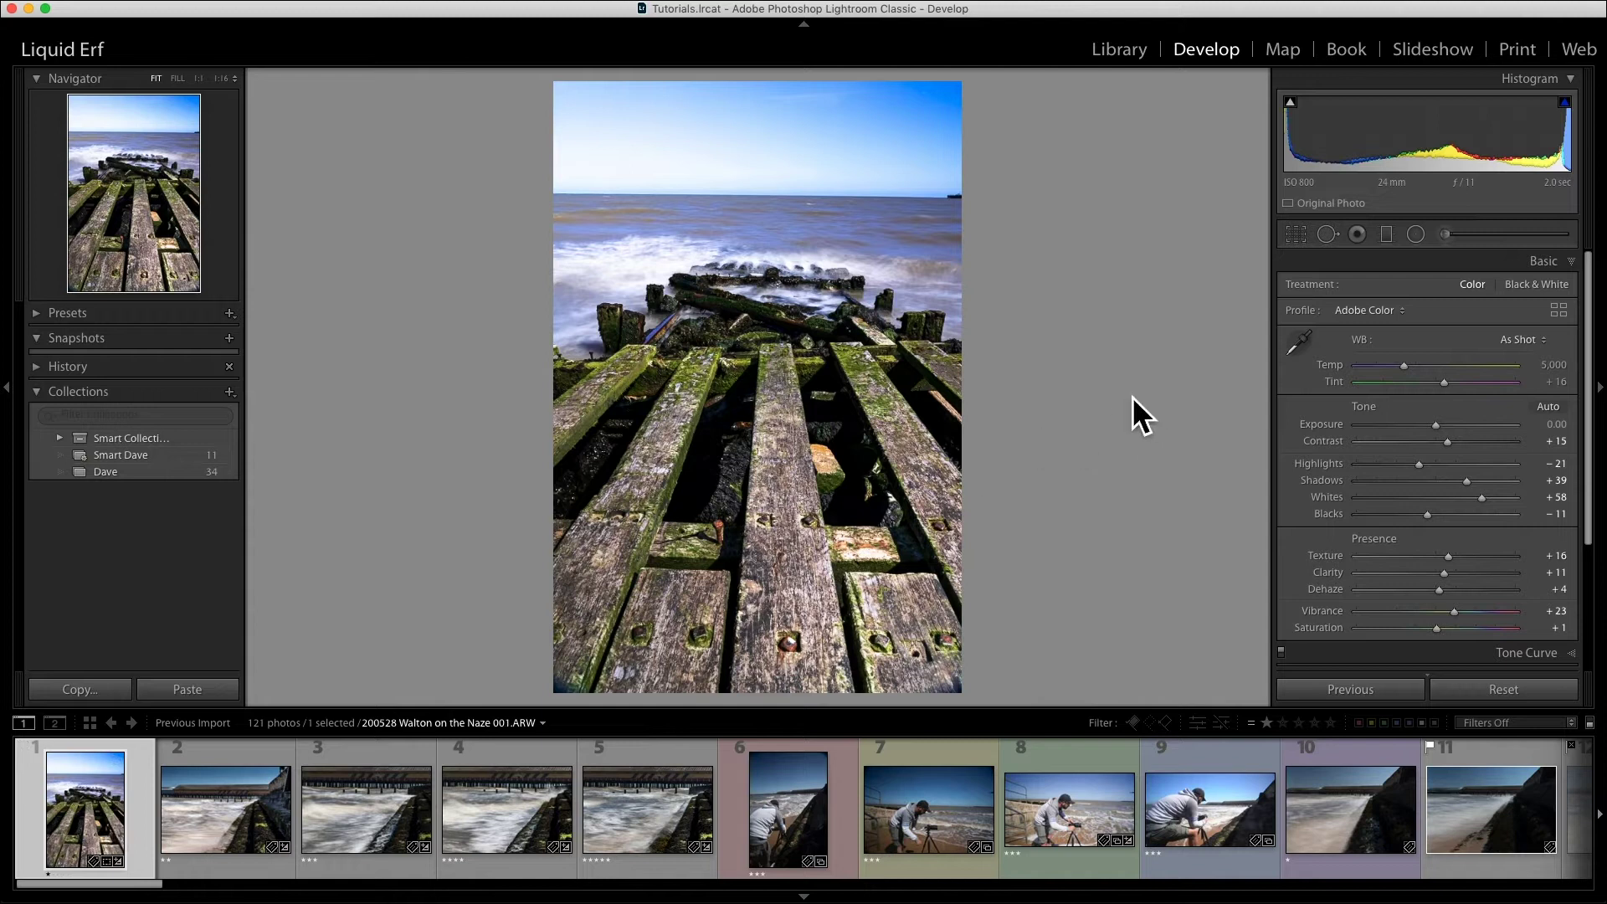
# - Reset all develop adjustments on photo 001
pyautogui.click(1504, 691)
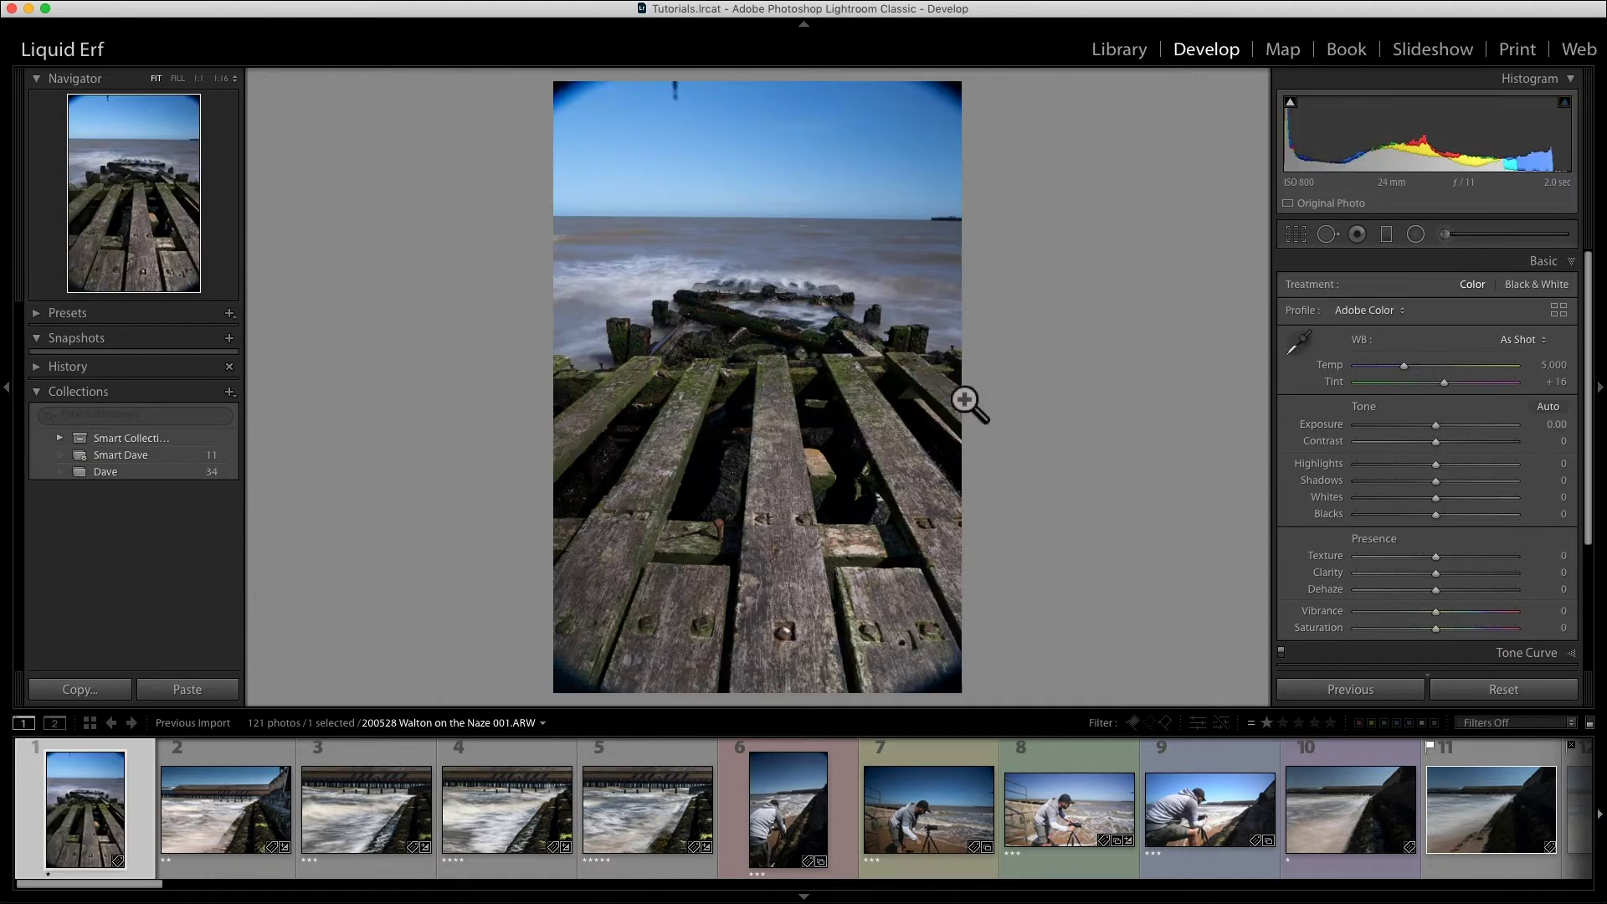
# - Try histogram adjustments of Exposure -0.10, Highlights +10, Shadows +32, Whites +29 and Blacks +61 on photo 001, then reset them
pyautogui.press('super+1')
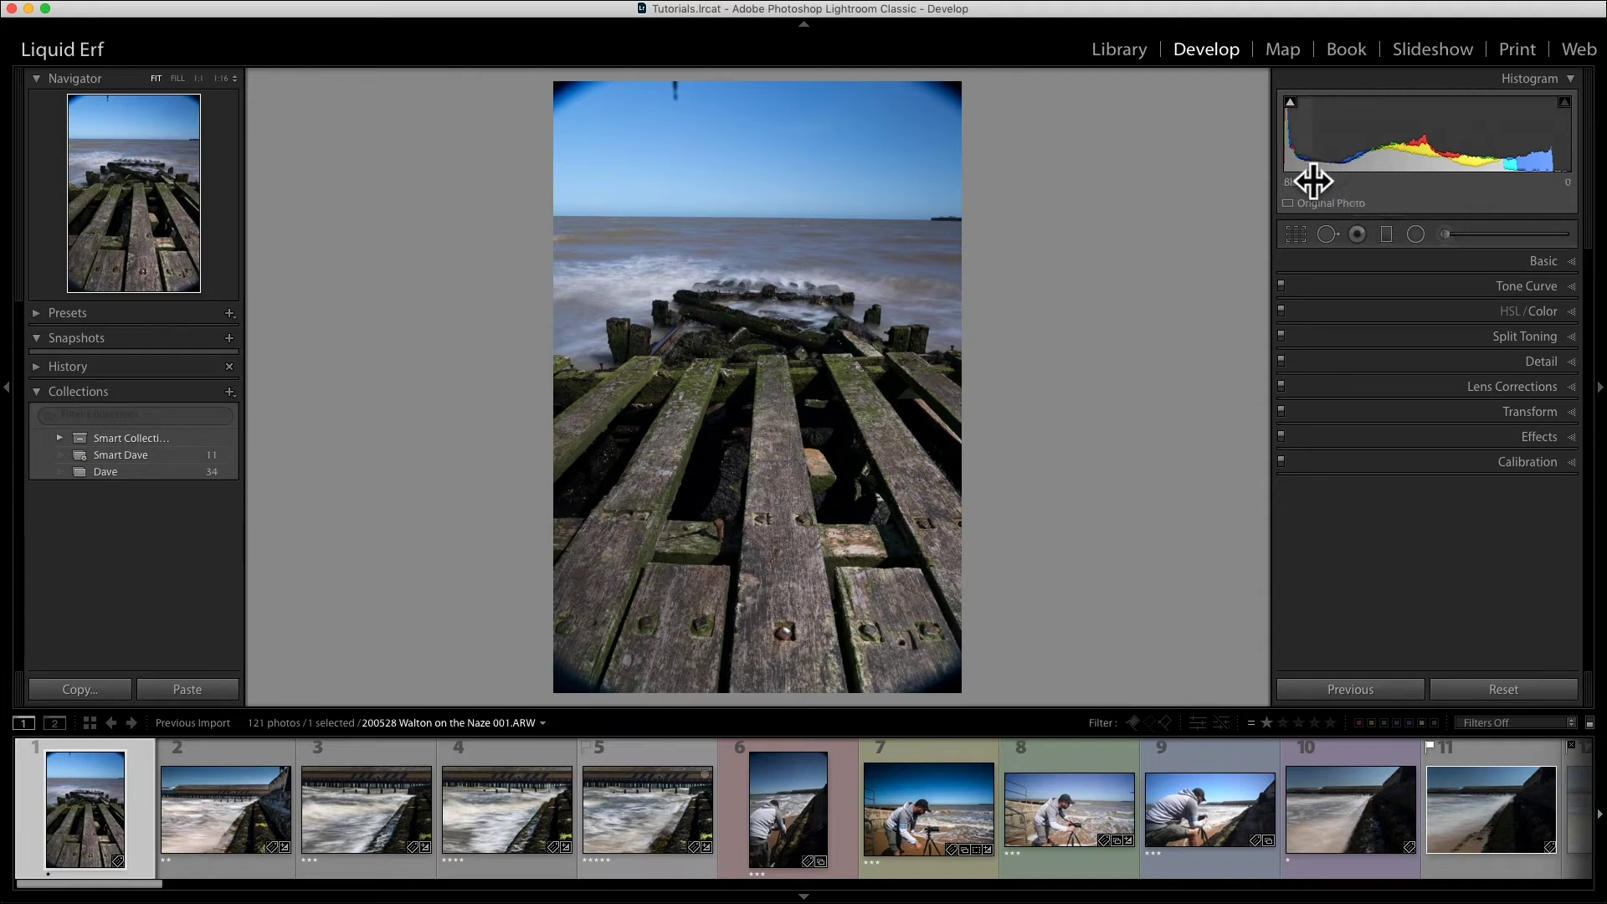
pyautogui.moveTo(1312, 181); pyautogui.dragTo(1352, 181)
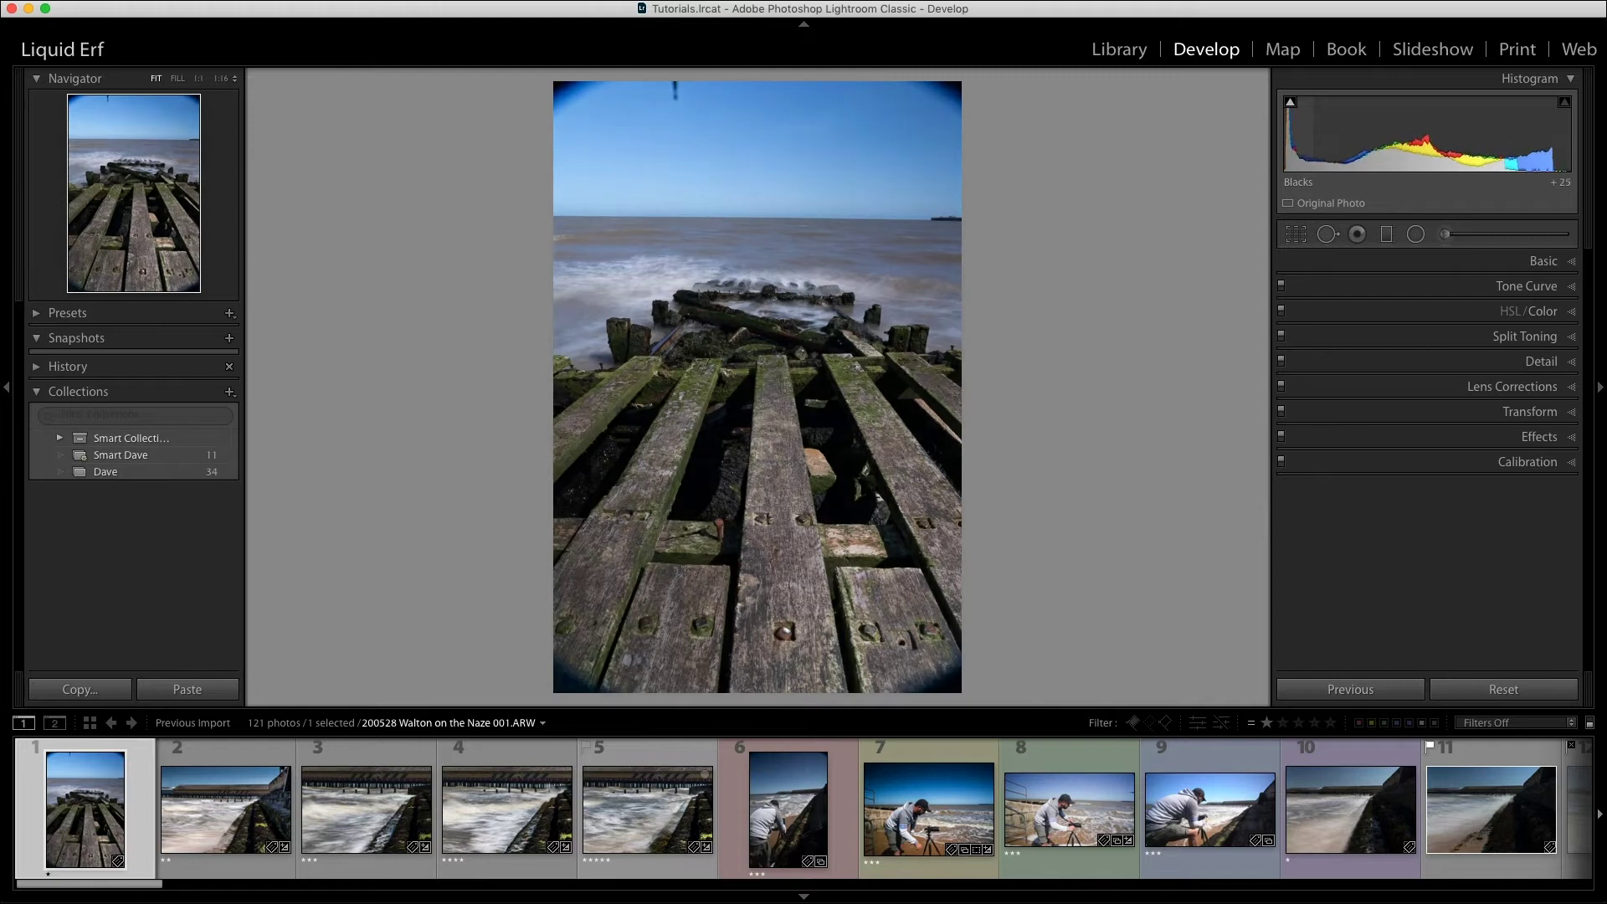
pyautogui.click(1573, 266)
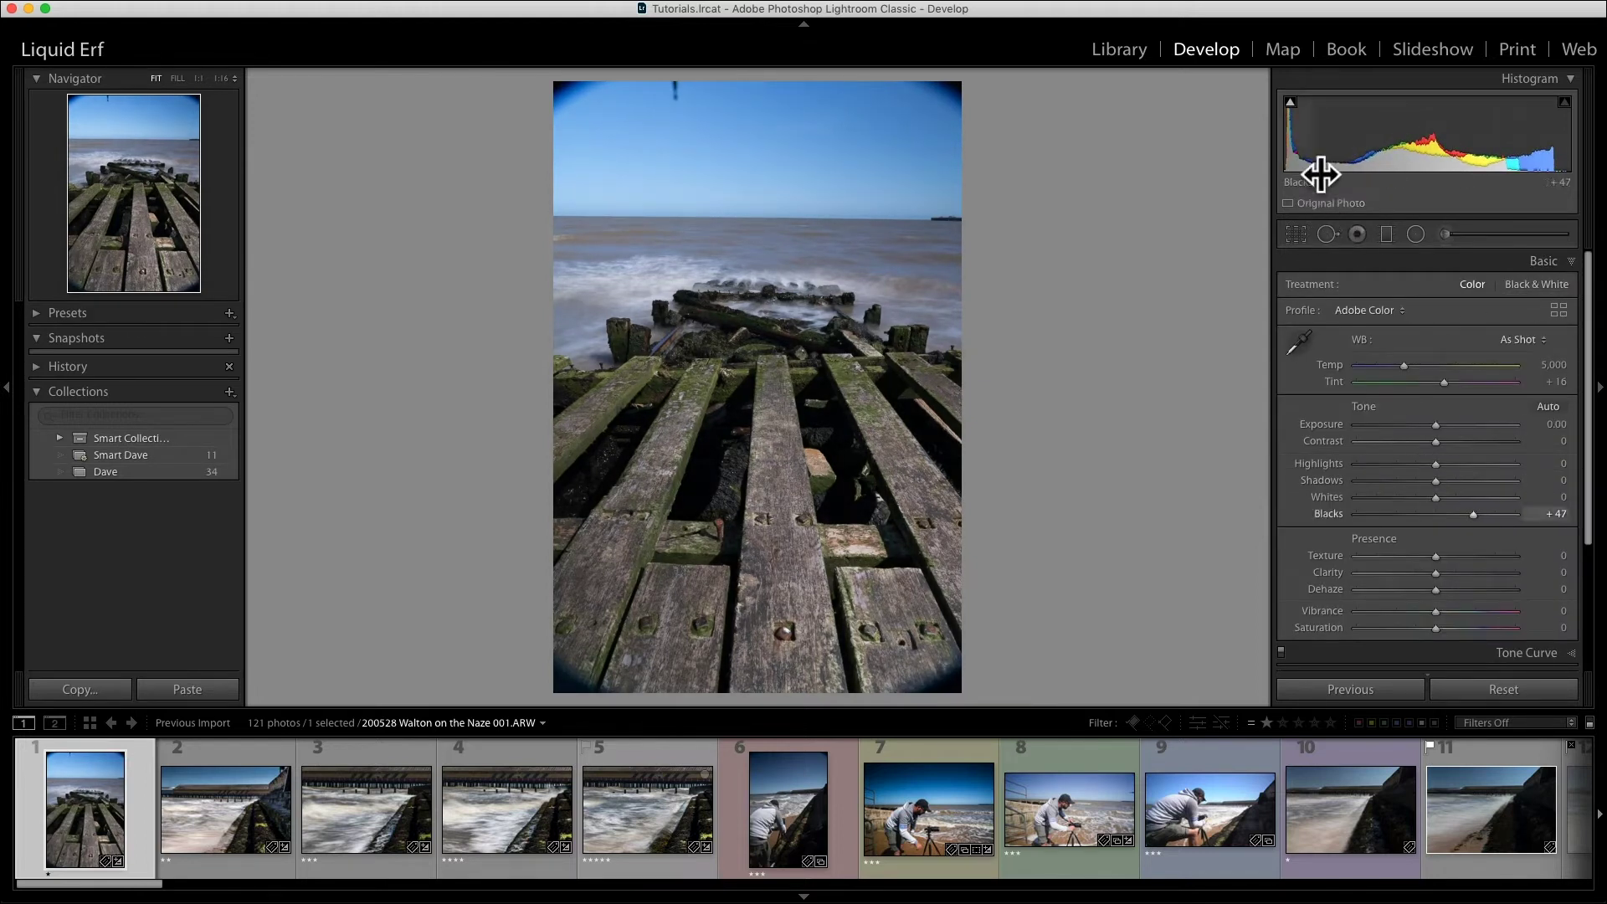
pyautogui.moveTo(1310, 168); pyautogui.dragTo(1571, 151)
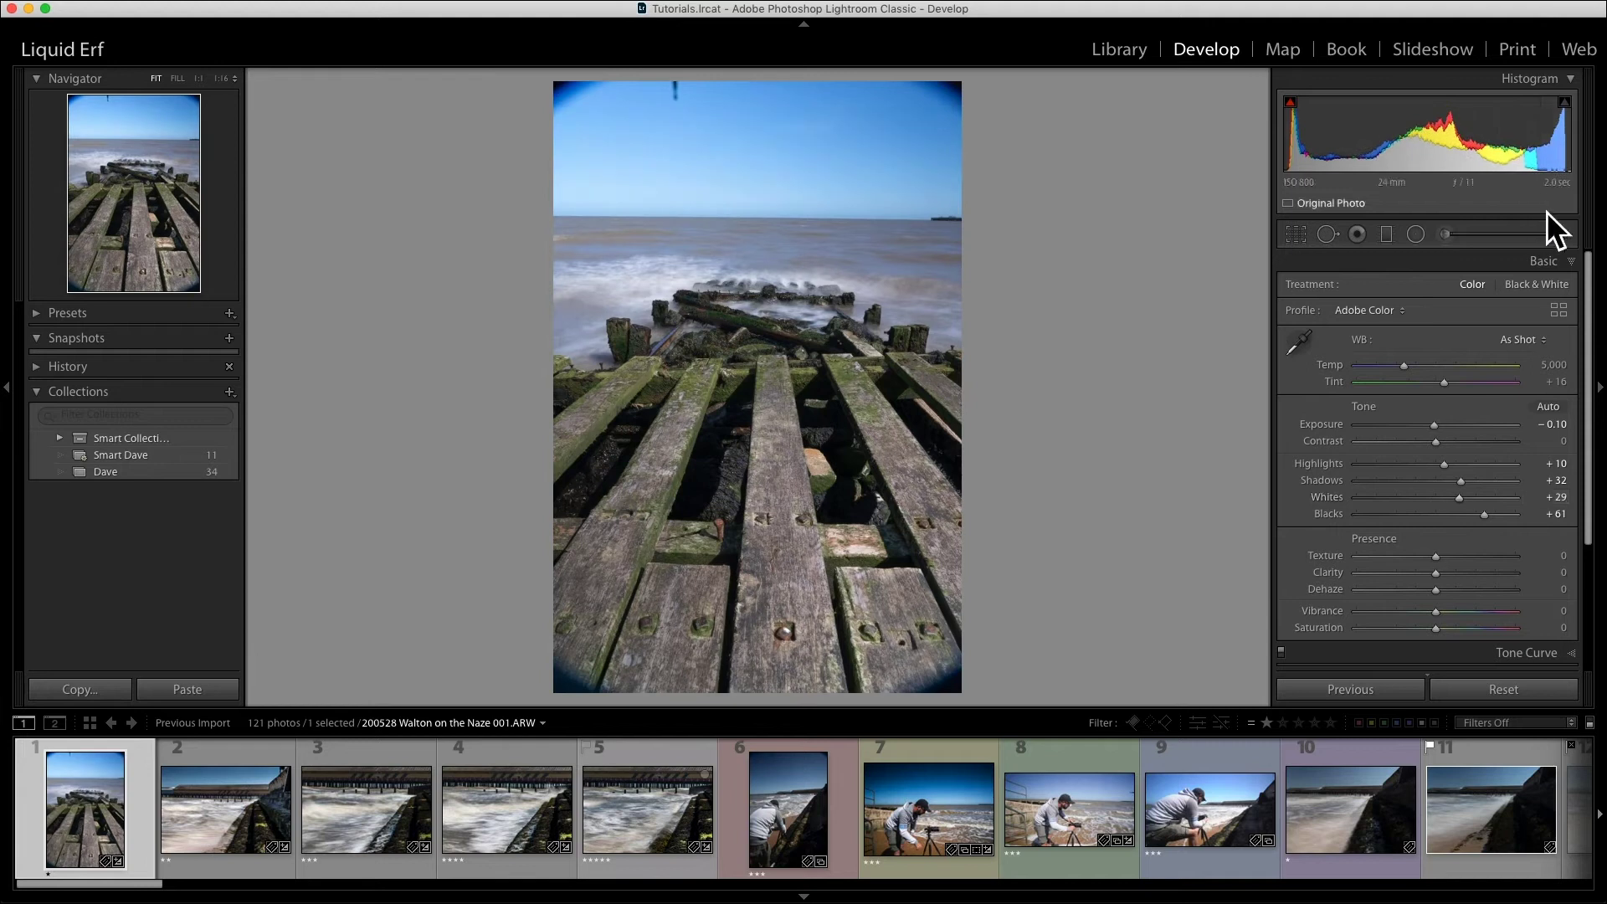
pyautogui.click(1548, 696)
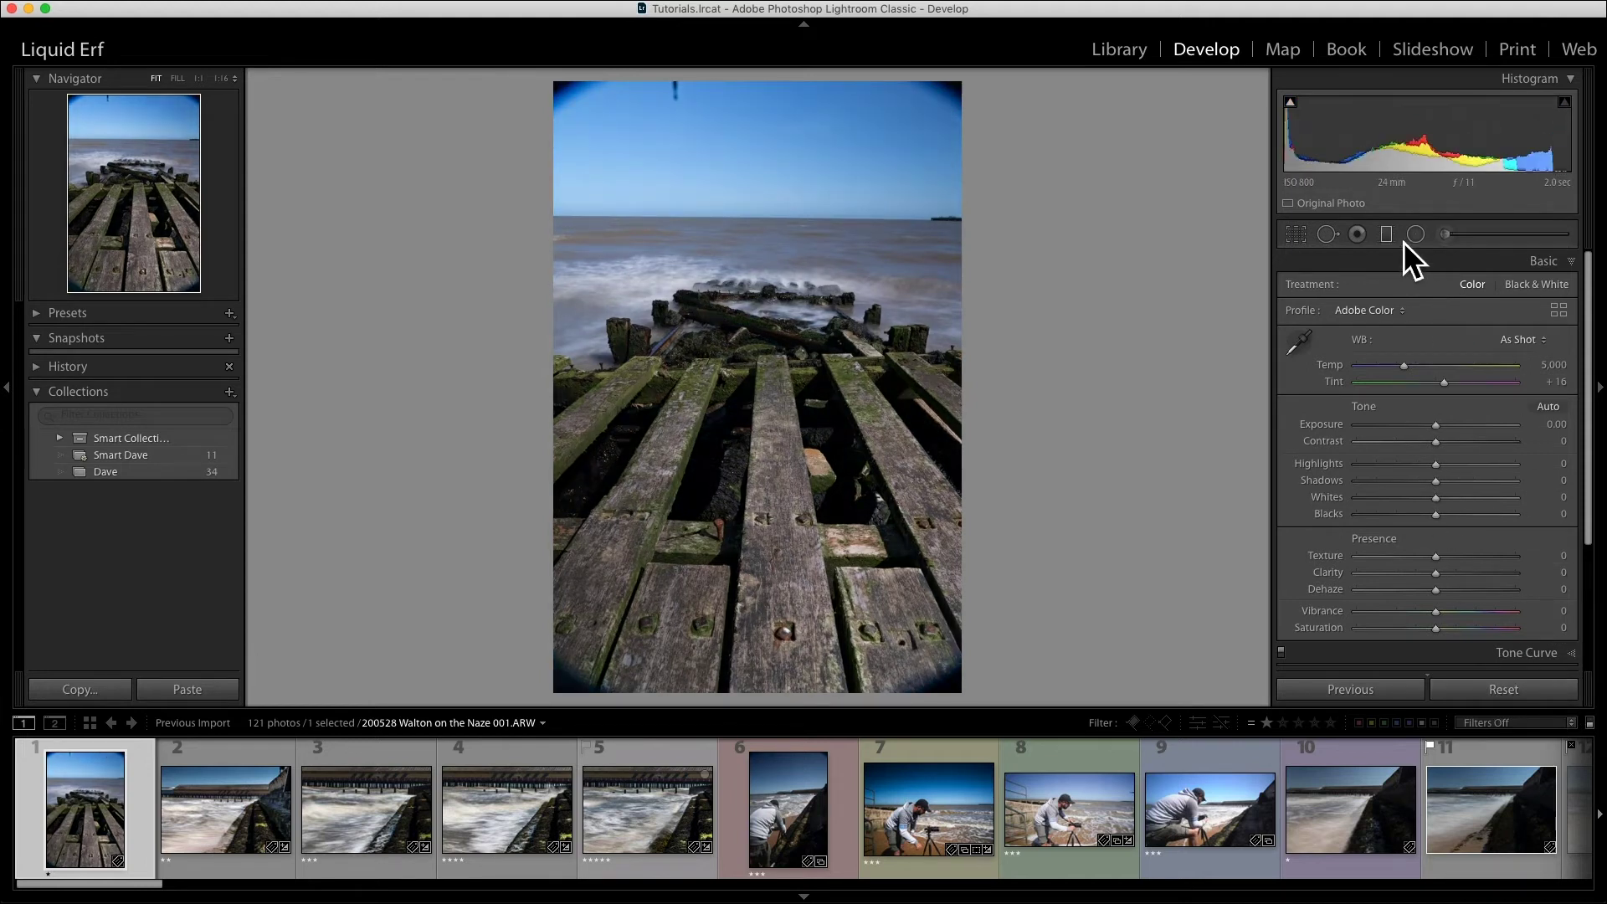
# - Try a custom-aspect crop around the planks in the lower-right part of photo 001, then reset the photo
pyautogui.click(1301, 239)
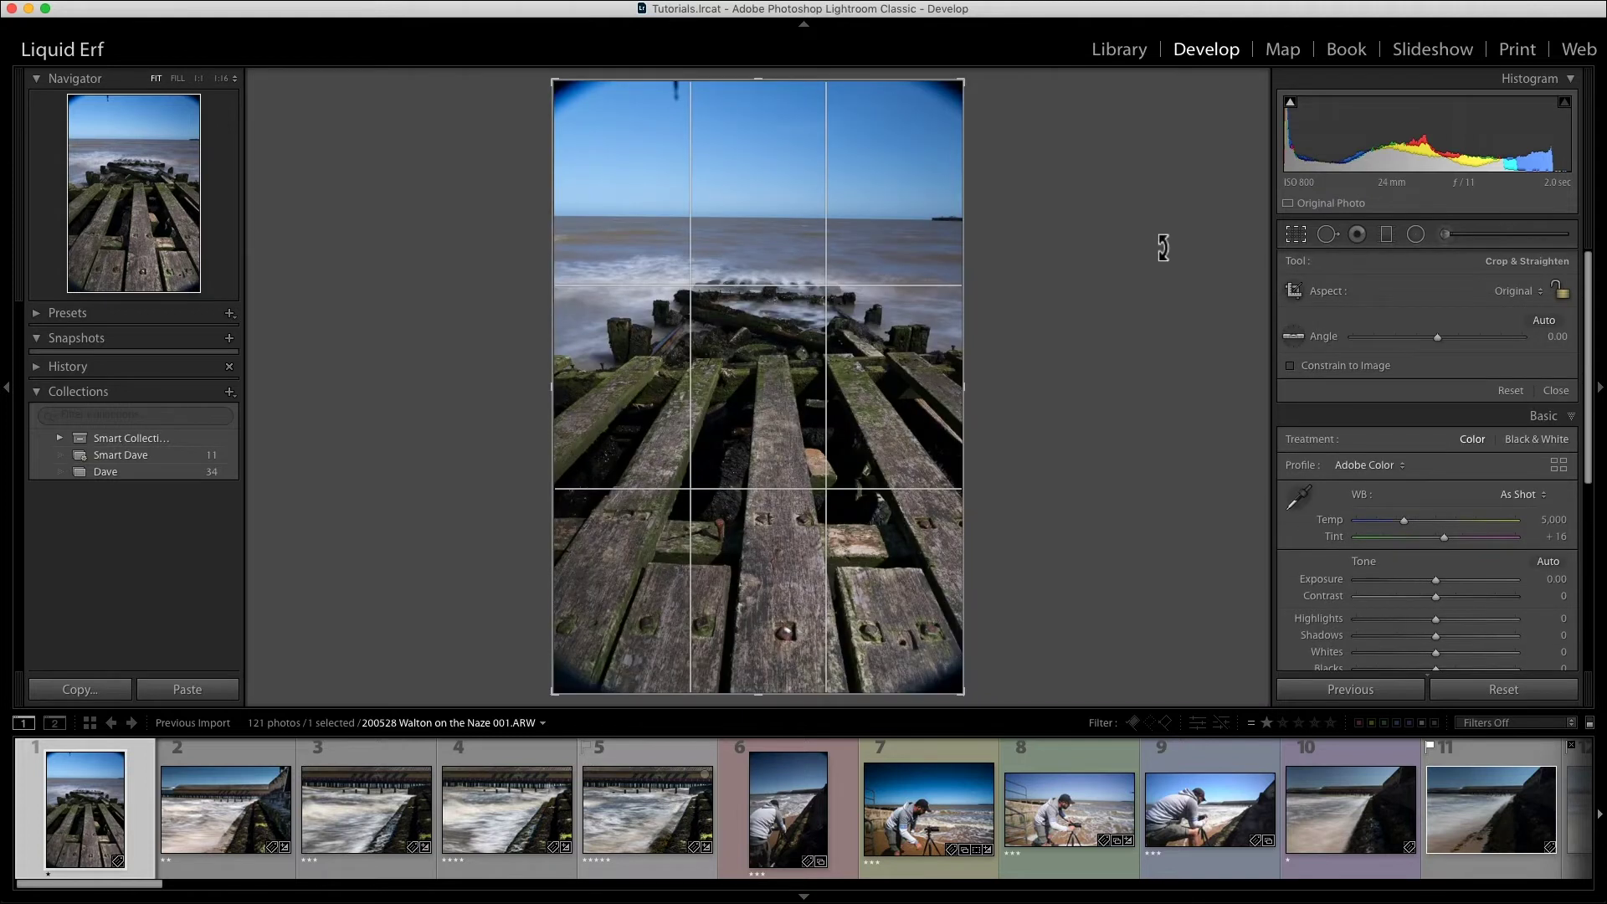
pyautogui.click(554, 81)
pyautogui.moveTo(553, 81); pyautogui.dragTo(665, 235)
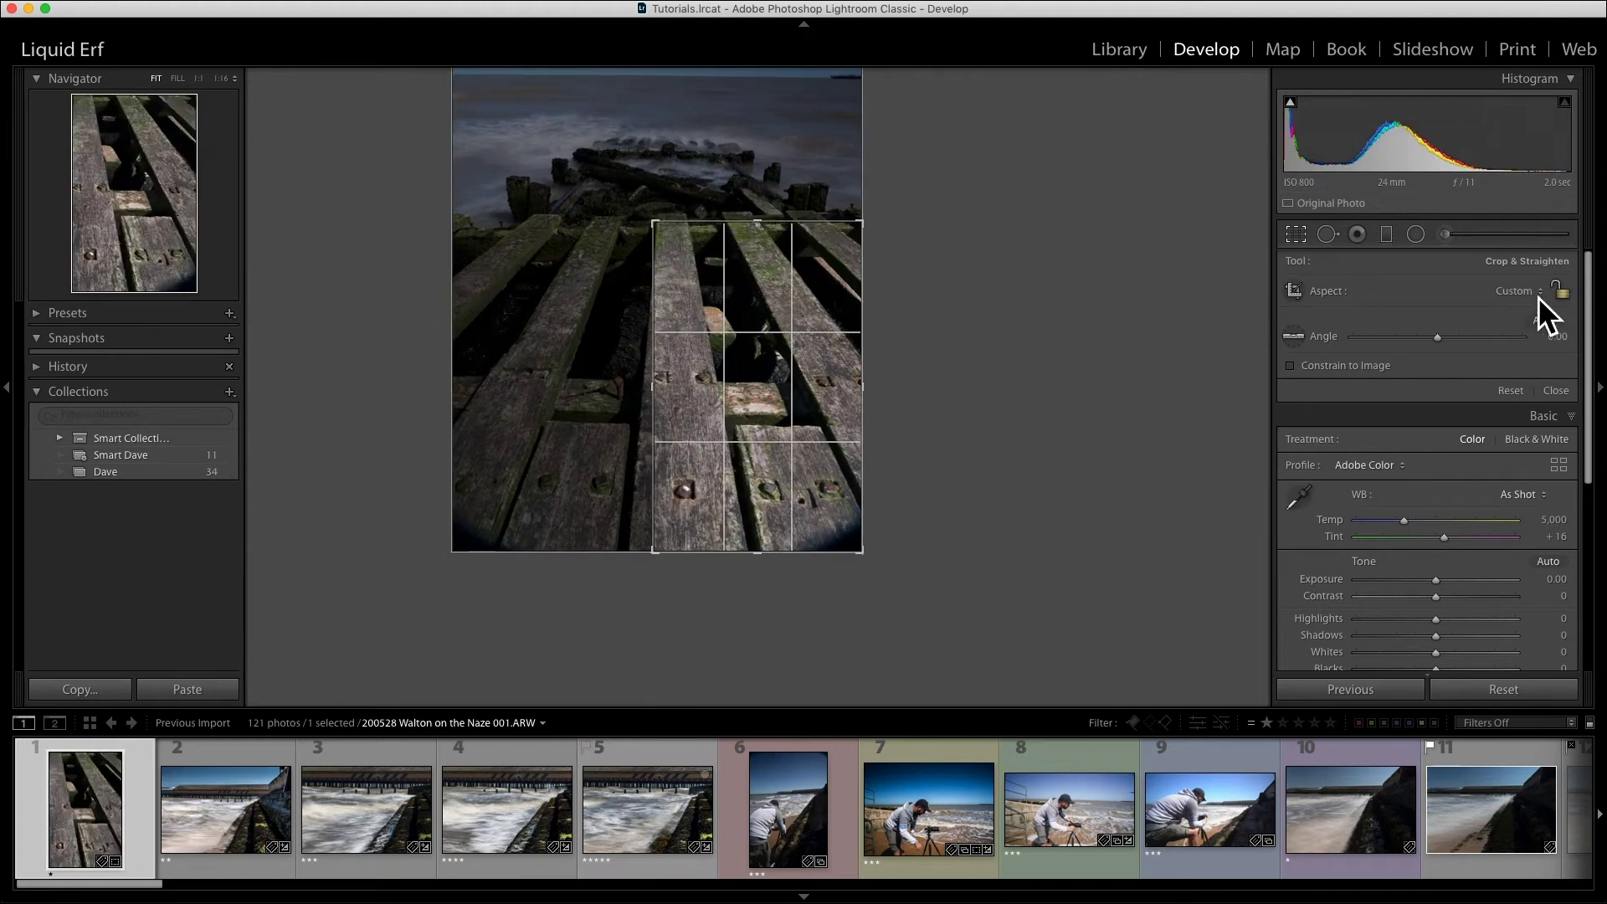
pyautogui.press('a')
pyautogui.click(1542, 695)
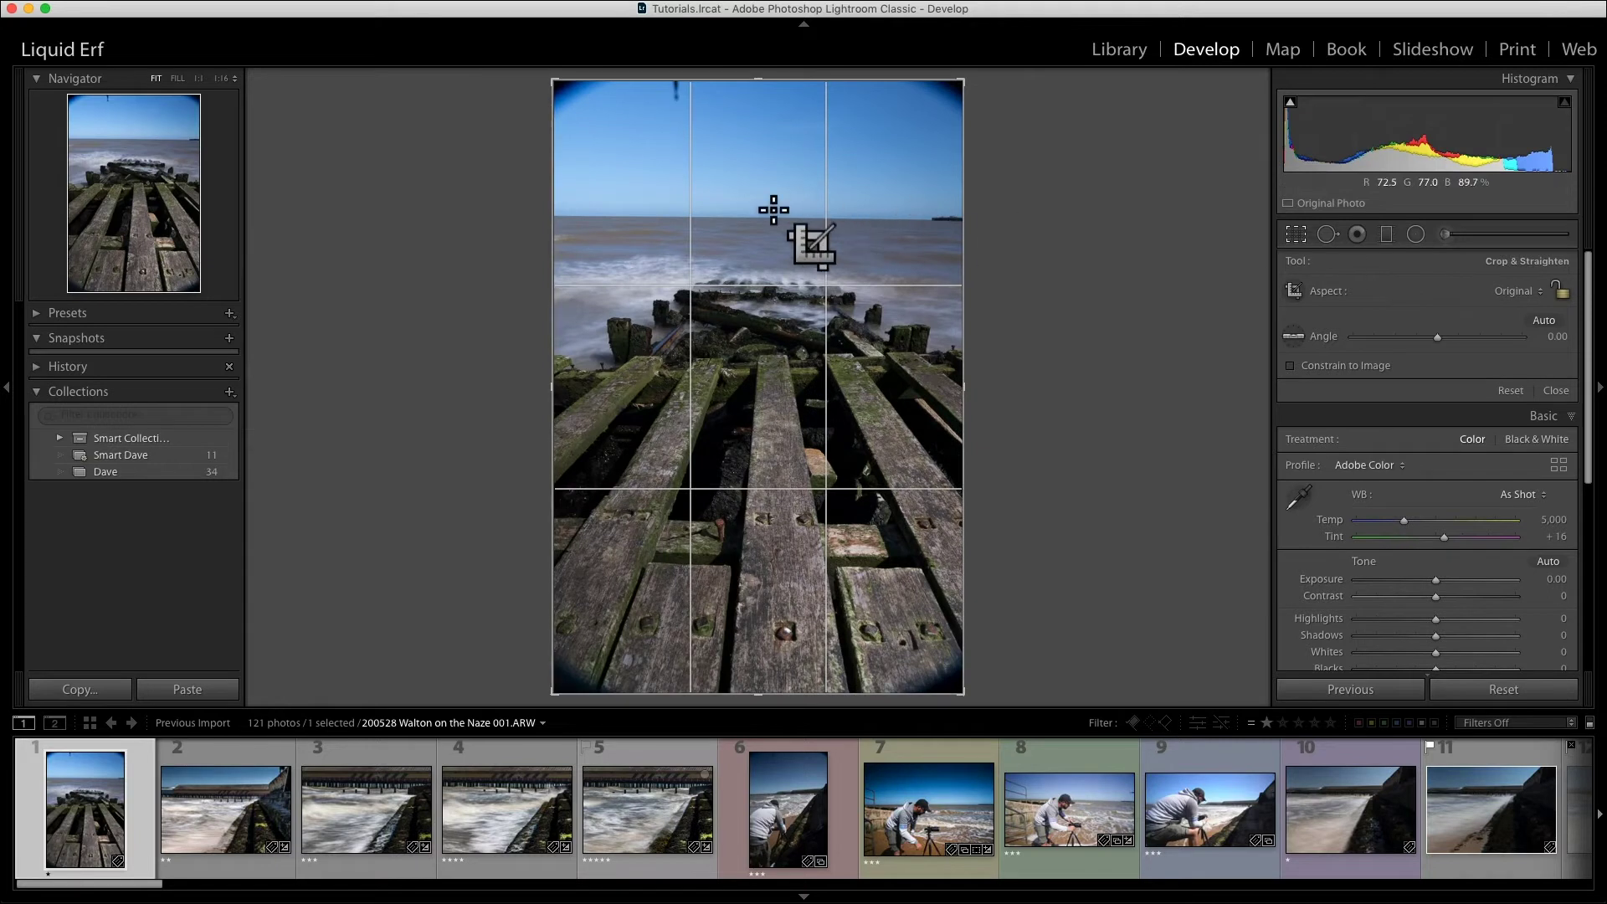
# - Crop photo 001 slightly inward at the Original aspect ratio to exclude the dark corners, and apply the crop
pyautogui.moveTo(563, 79)
pyautogui.mouseDown()
pyautogui.moveTo(581, 118)
pyautogui.moveTo(573, 108)
pyautogui.mouseUp()
pyautogui.moveTo(797, 305)
pyautogui.mouseDown()
pyautogui.moveTo(775, 309)
pyautogui.moveTo(786, 323)
pyautogui.mouseUp()
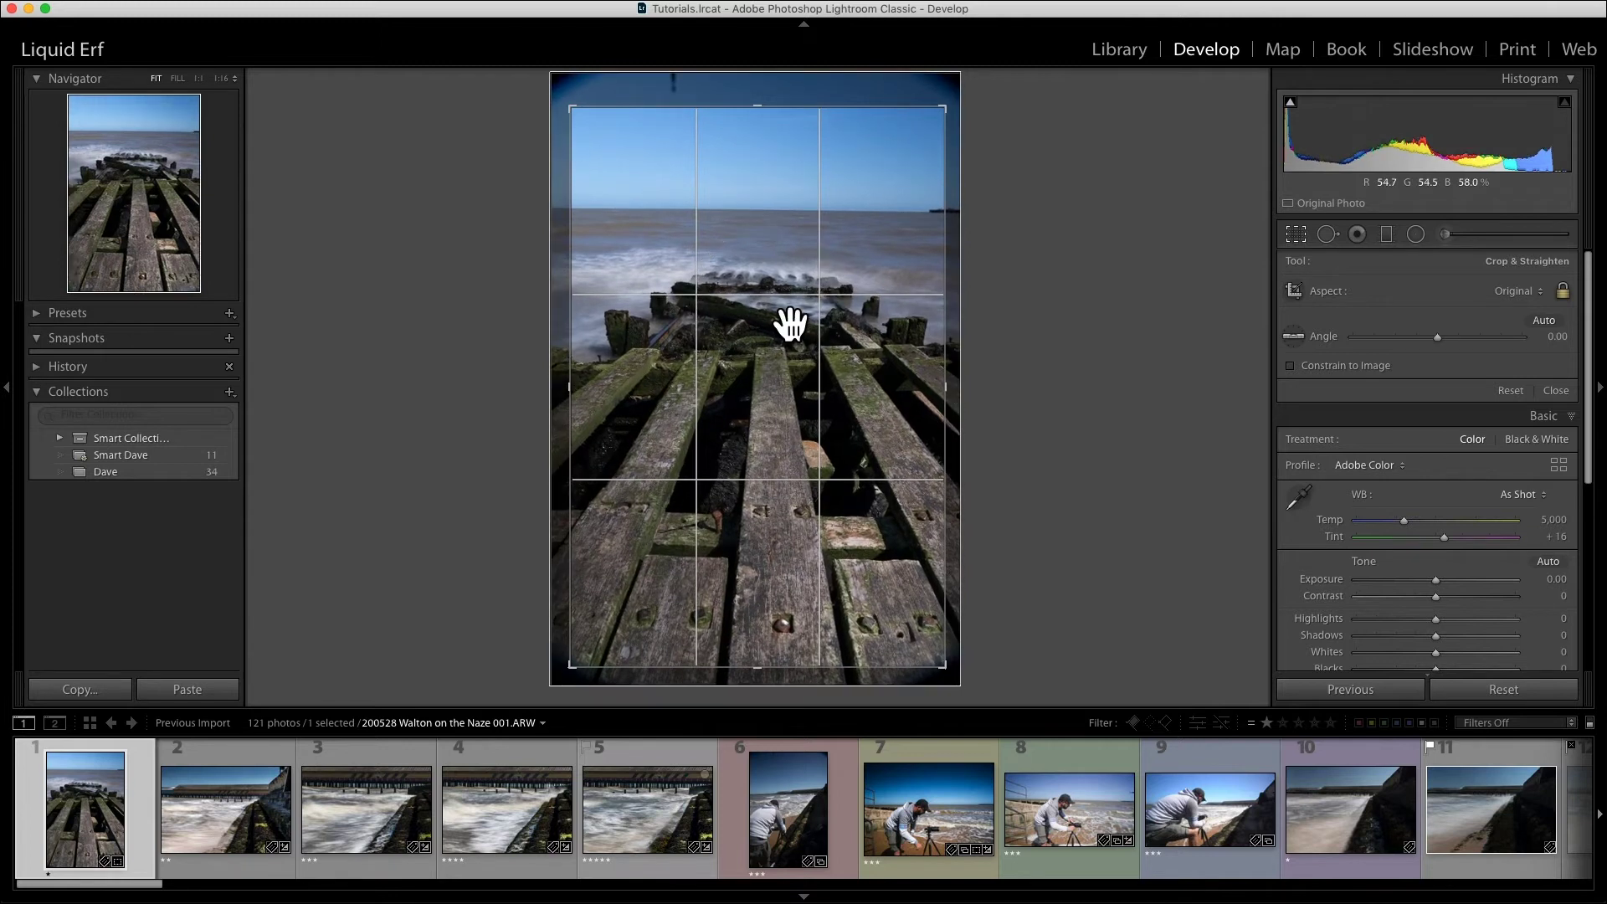
pyautogui.press('Return')
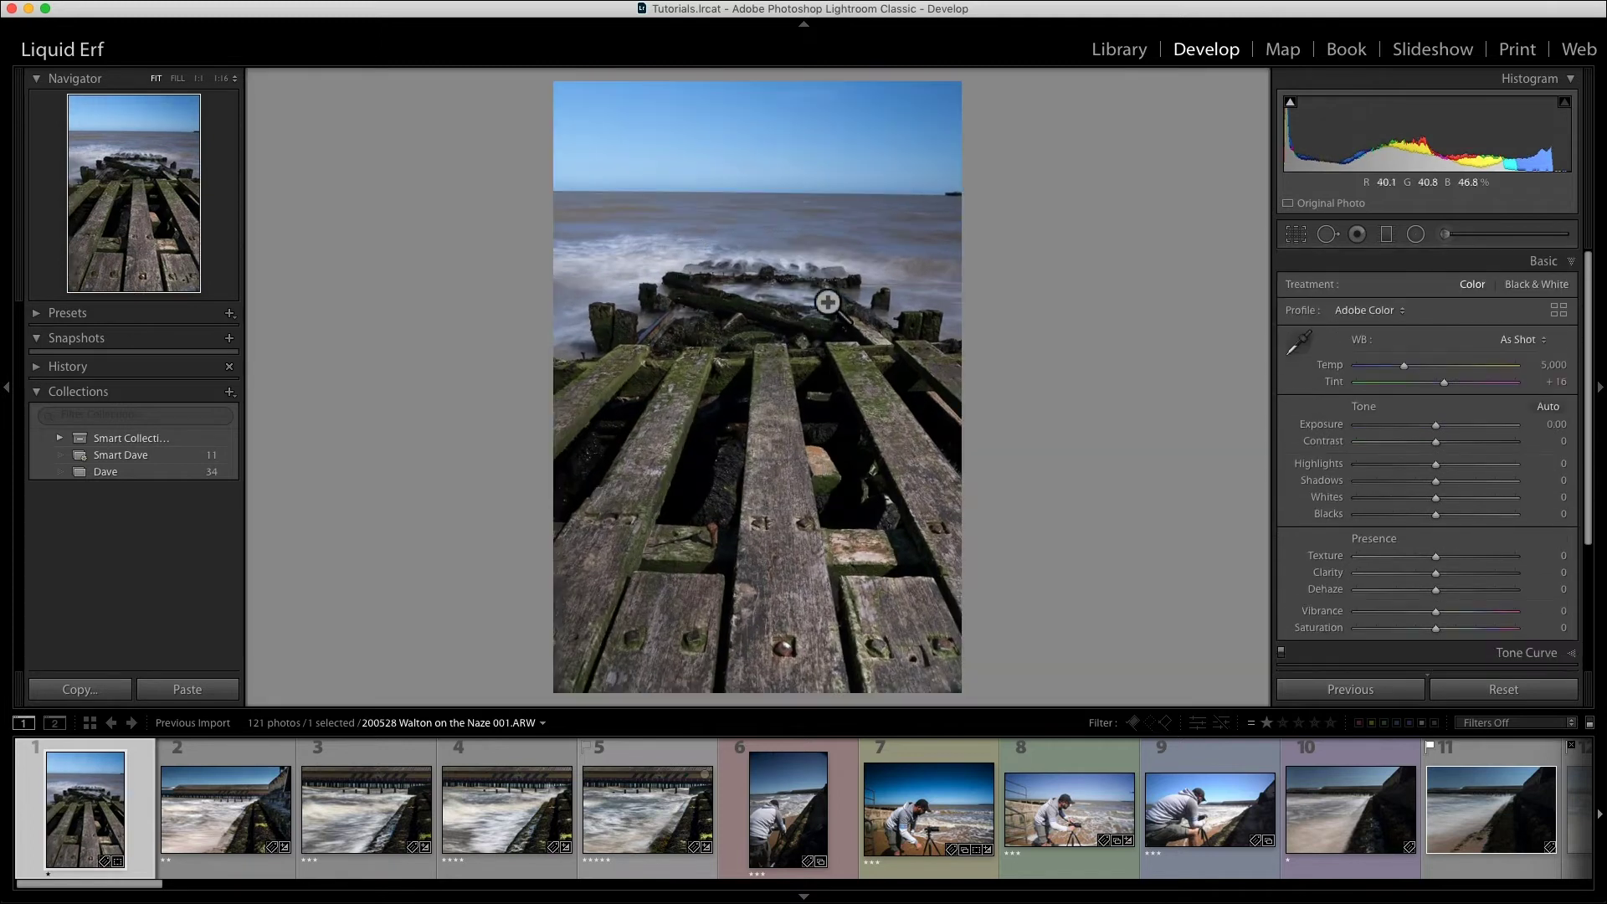
# - Reopen the crop of photo 001 and set its aspect ratio to 5 x 7
pyautogui.click(1305, 237)
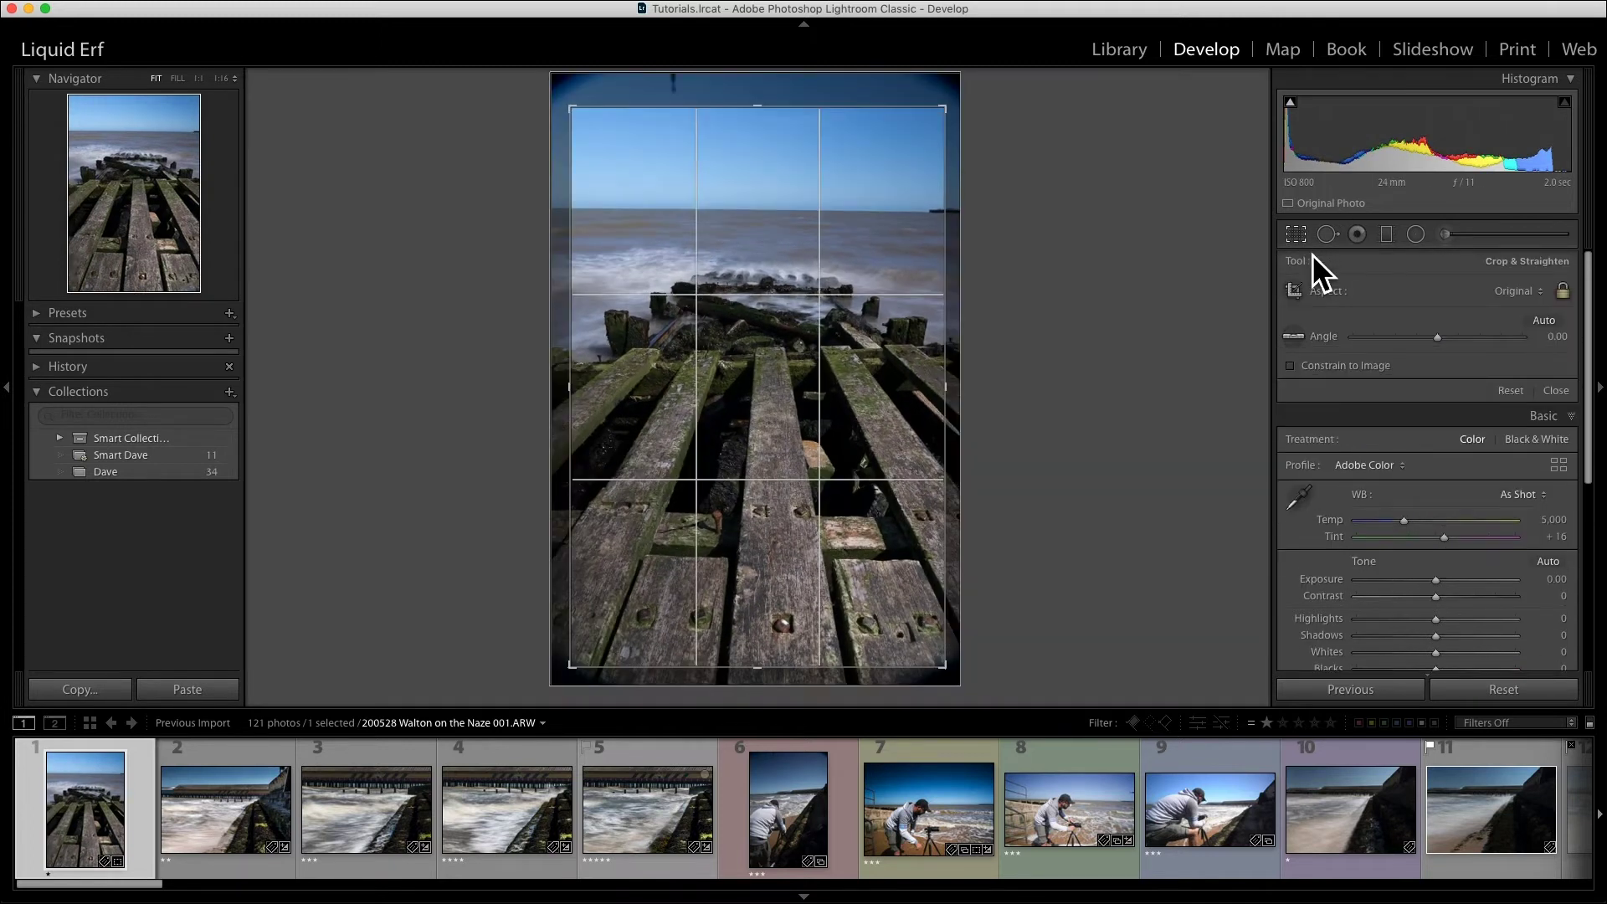
pyautogui.click(1522, 293)
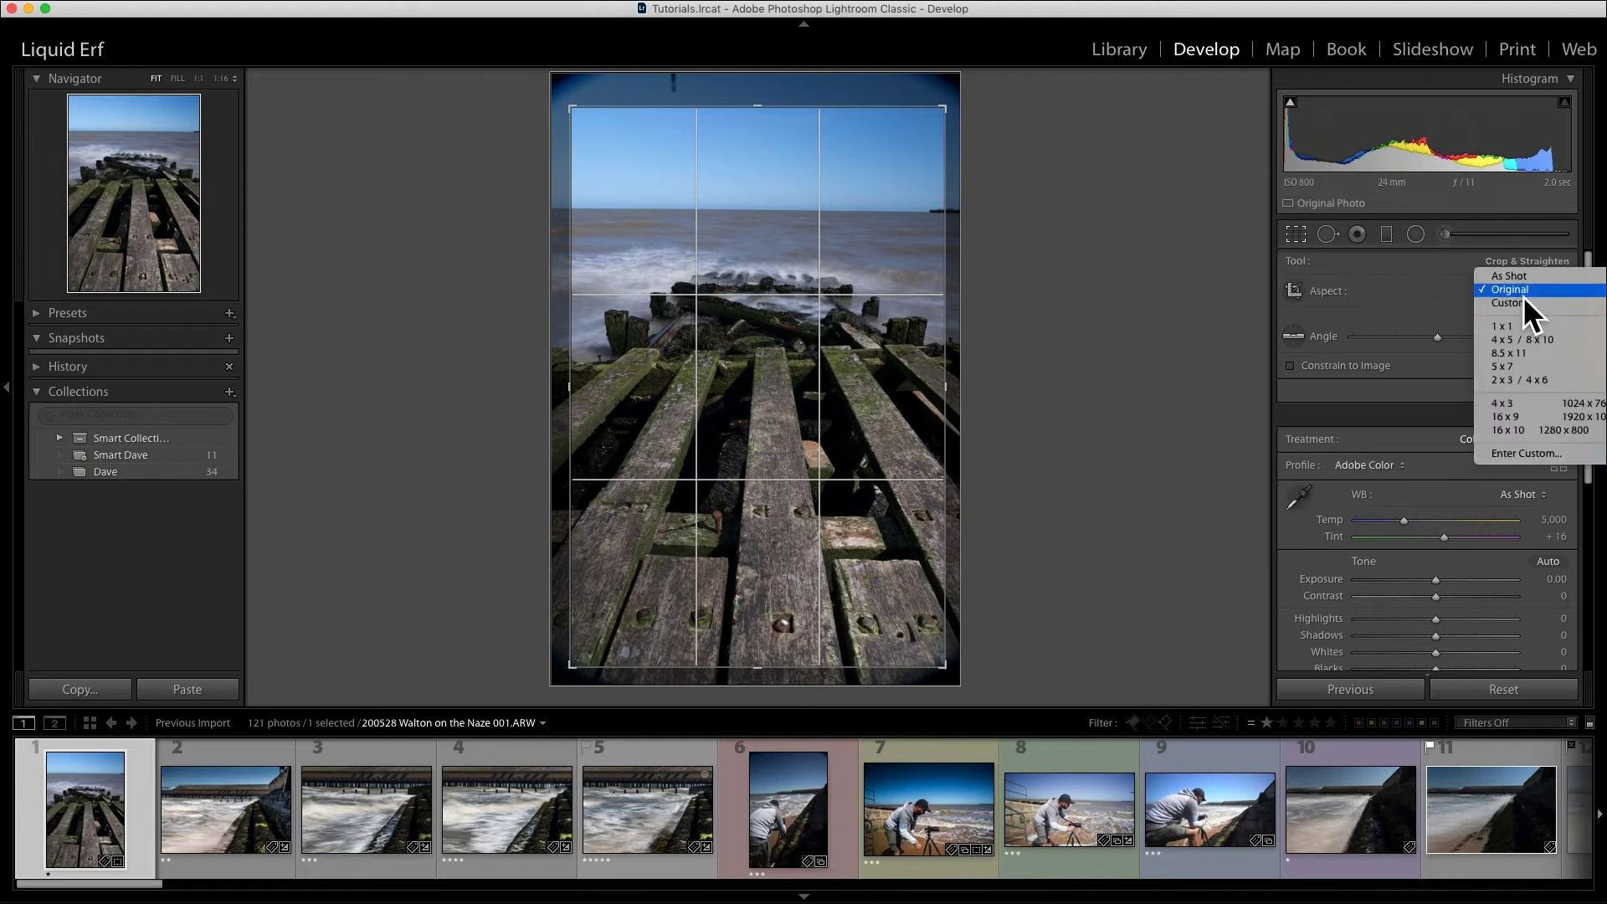
pyautogui.click(1515, 366)
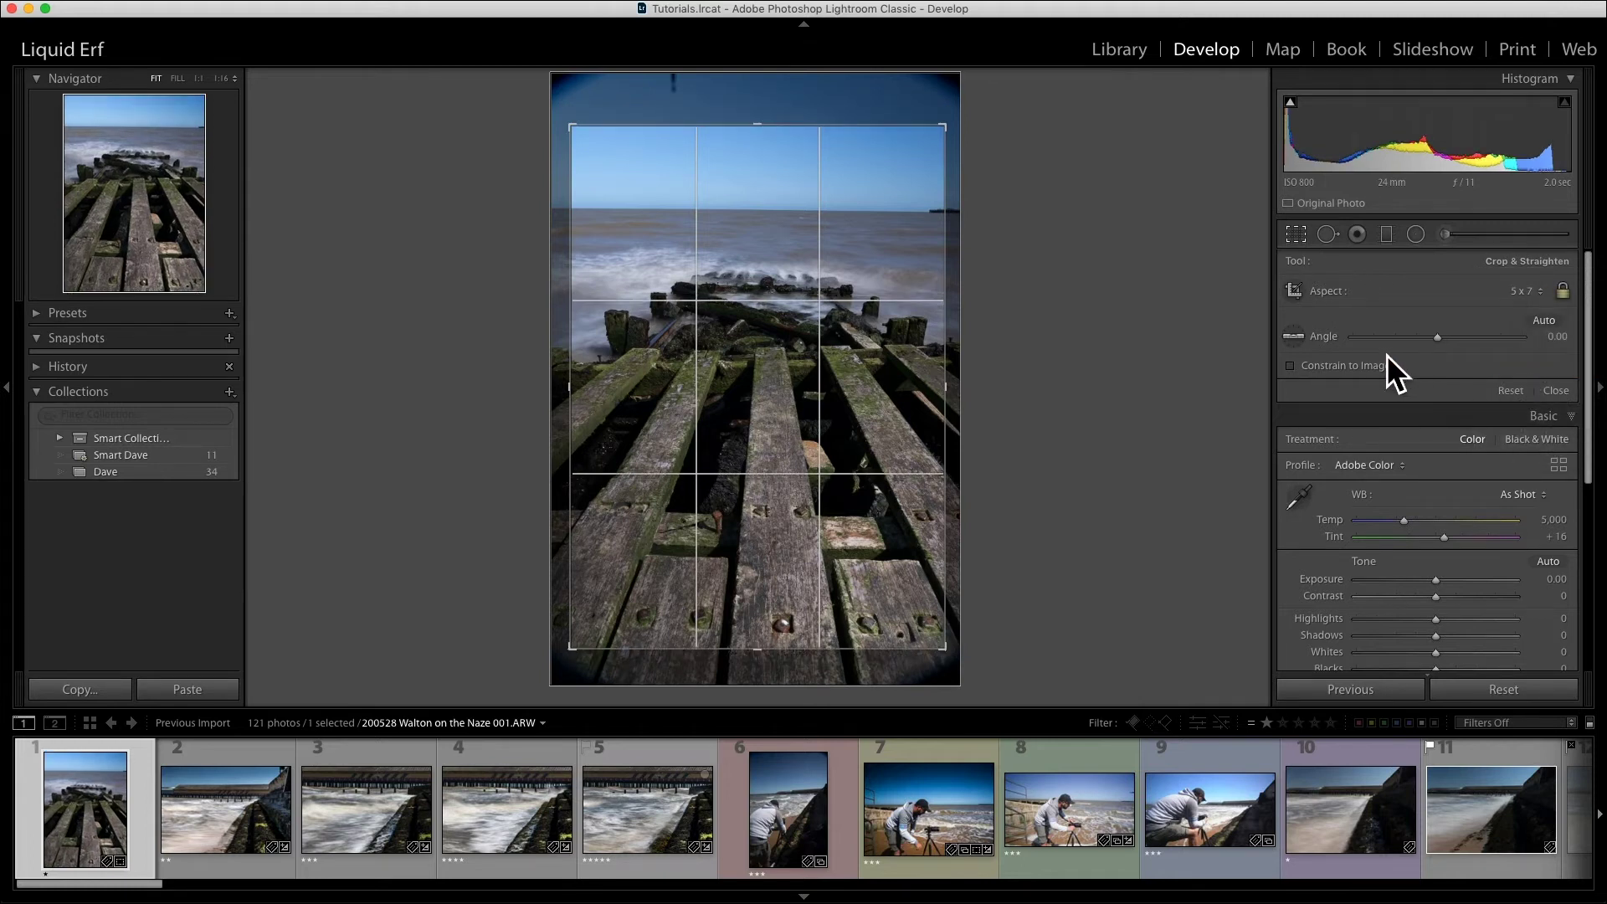
# - Straighten photo 001 along the sea horizon and apply the 5 x 7 crop
pyautogui.click(1296, 337)
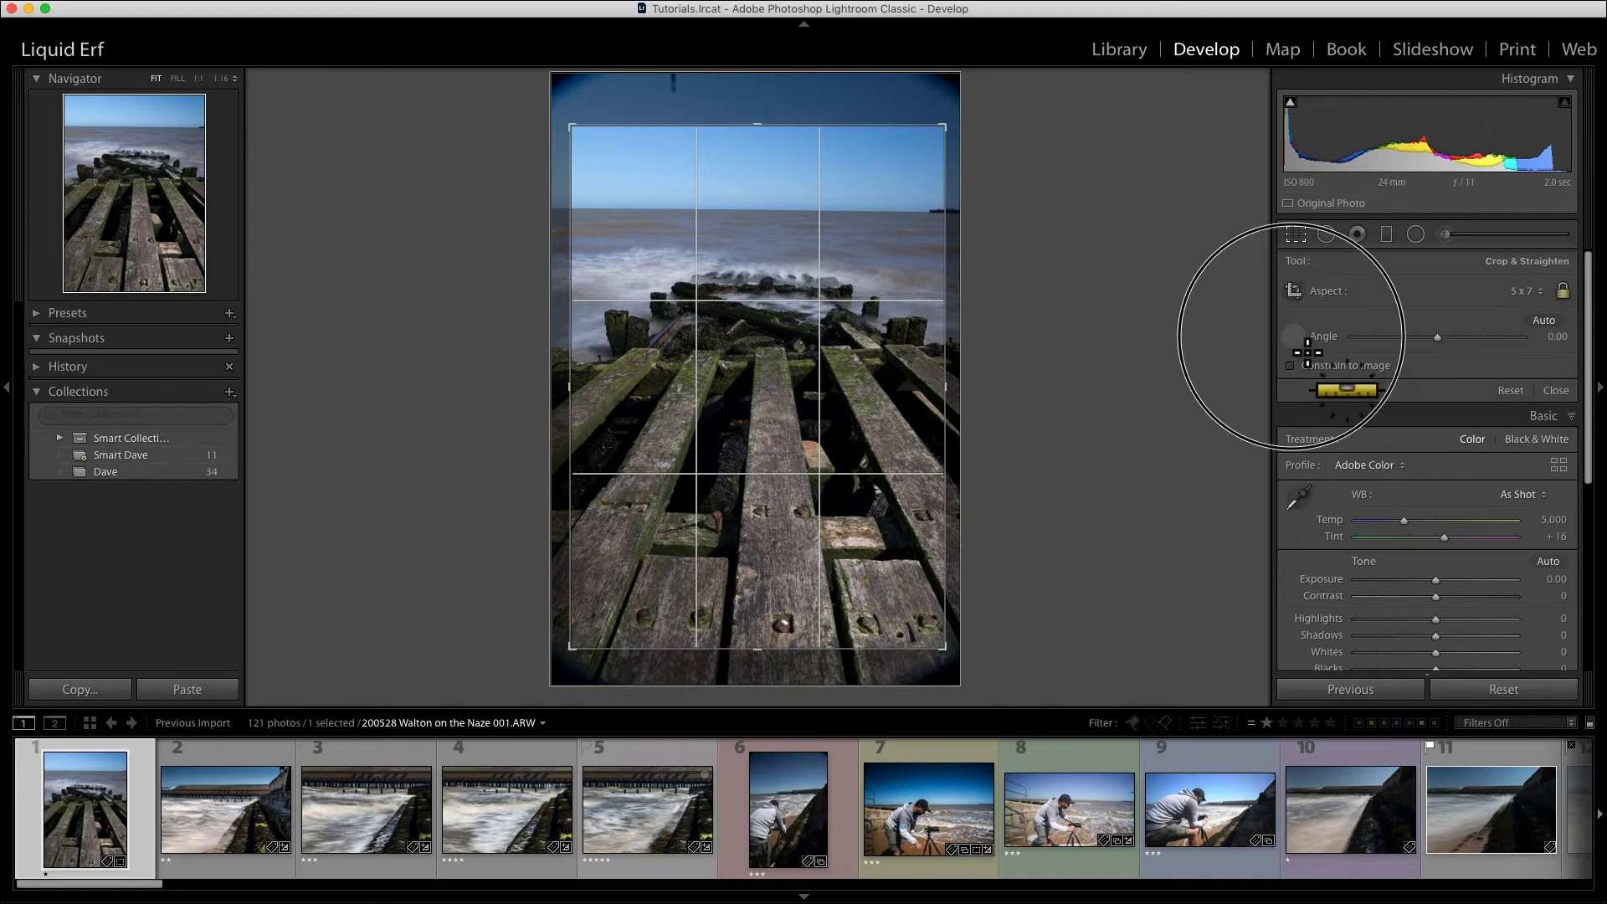
pyautogui.moveTo(619, 208); pyautogui.dragTo(933, 226)
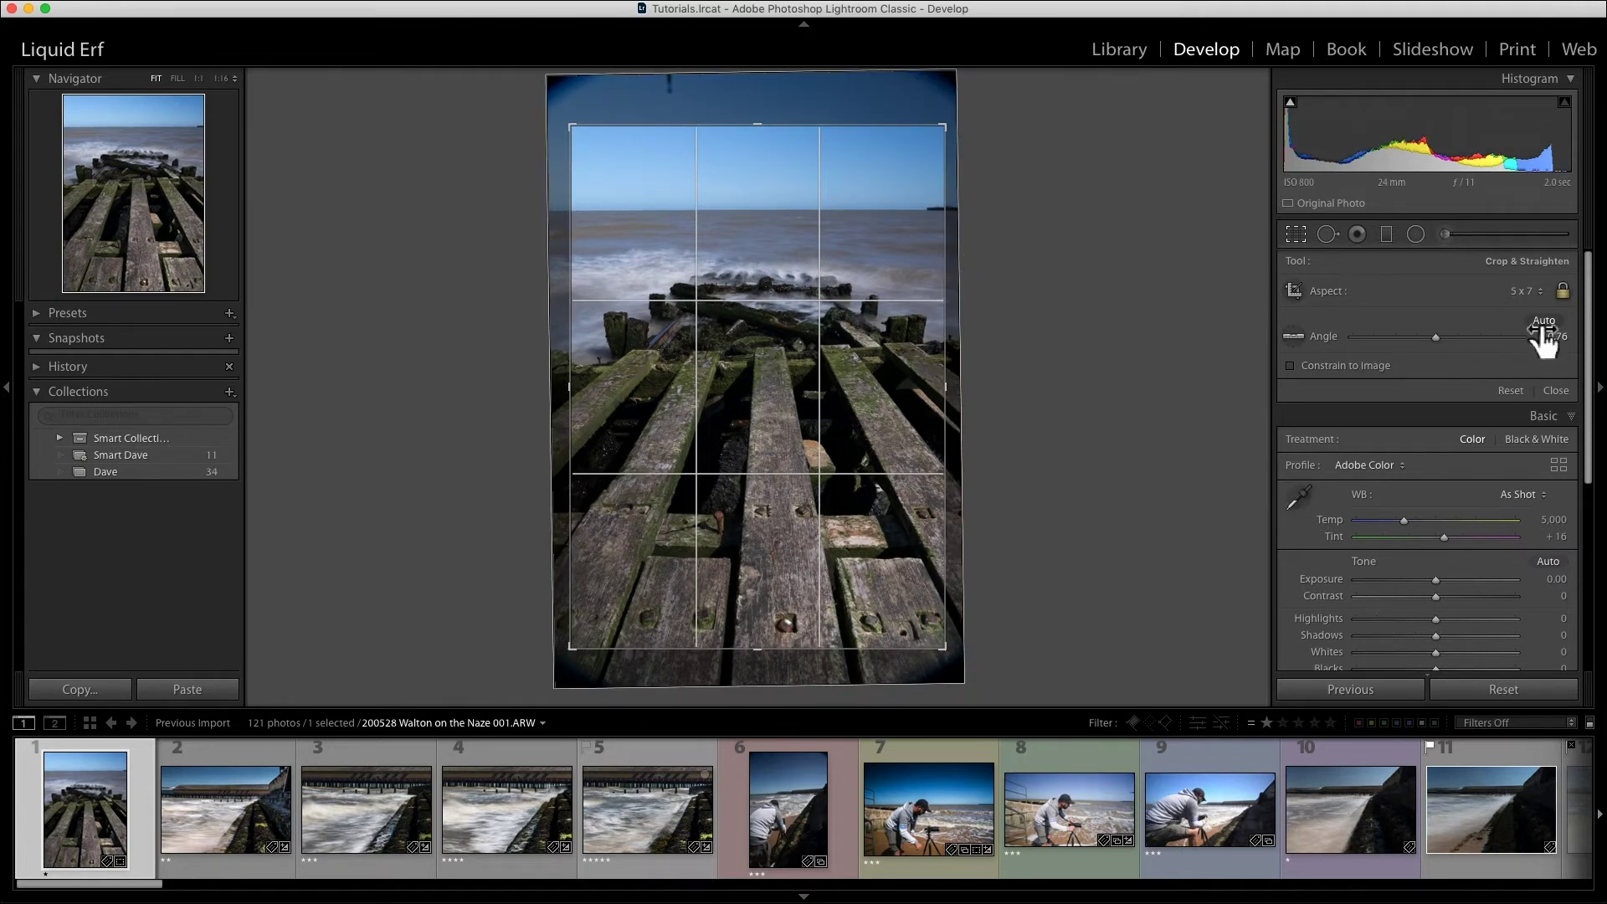
pyautogui.press('Return')
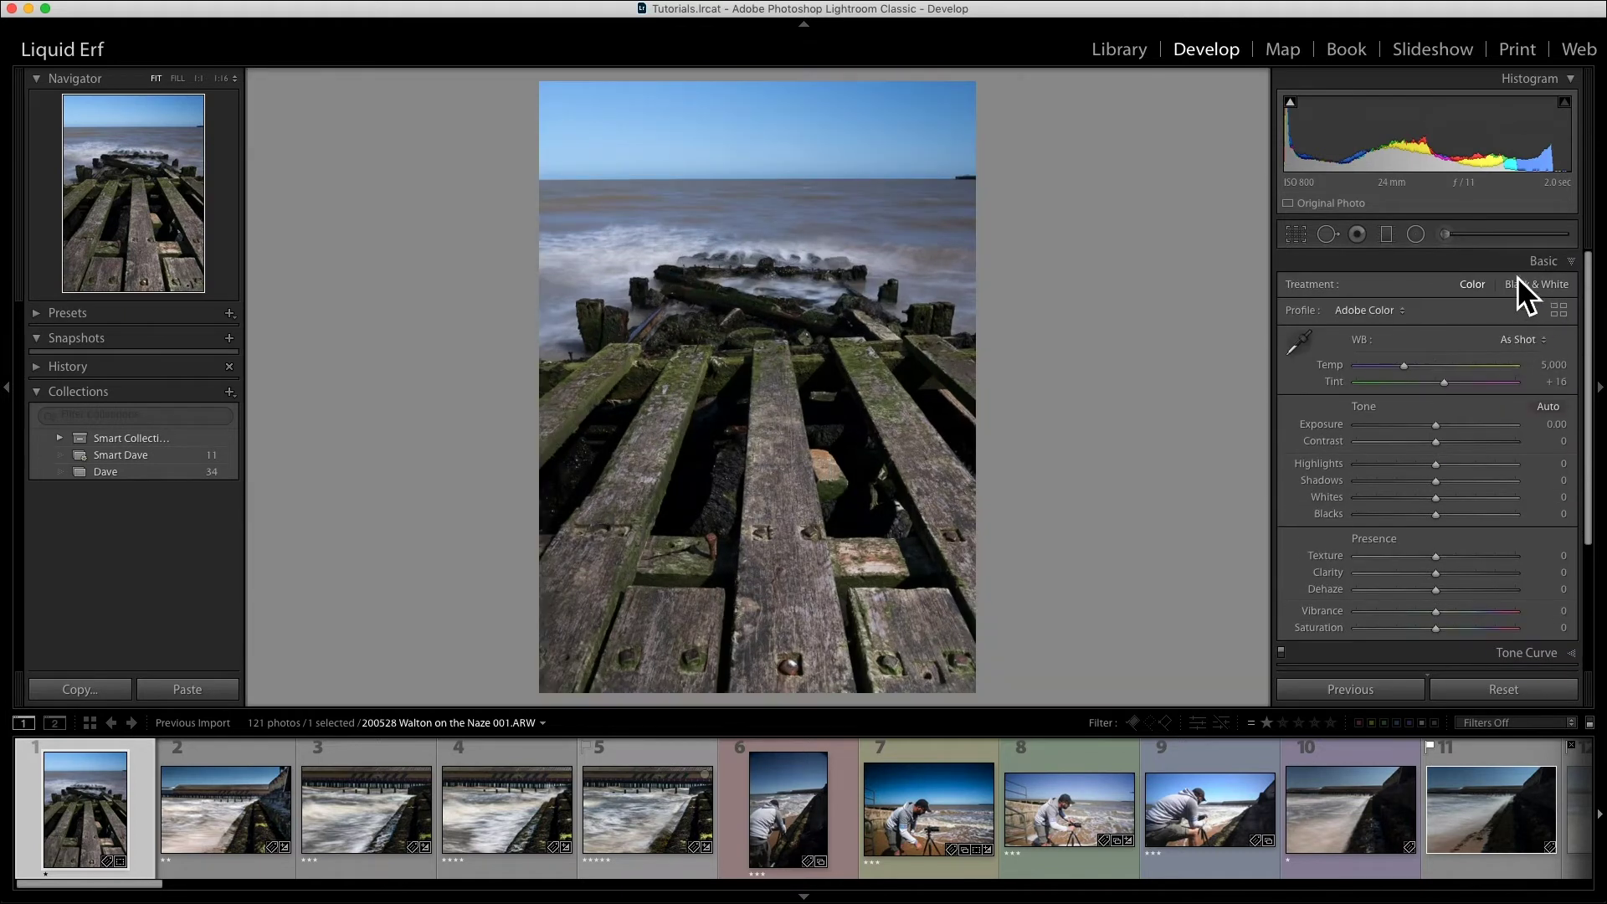
# - Try Solo Mode by opening the Tone Curve settings and returning to the Basic settings
pyautogui.rightClick(1502, 268)
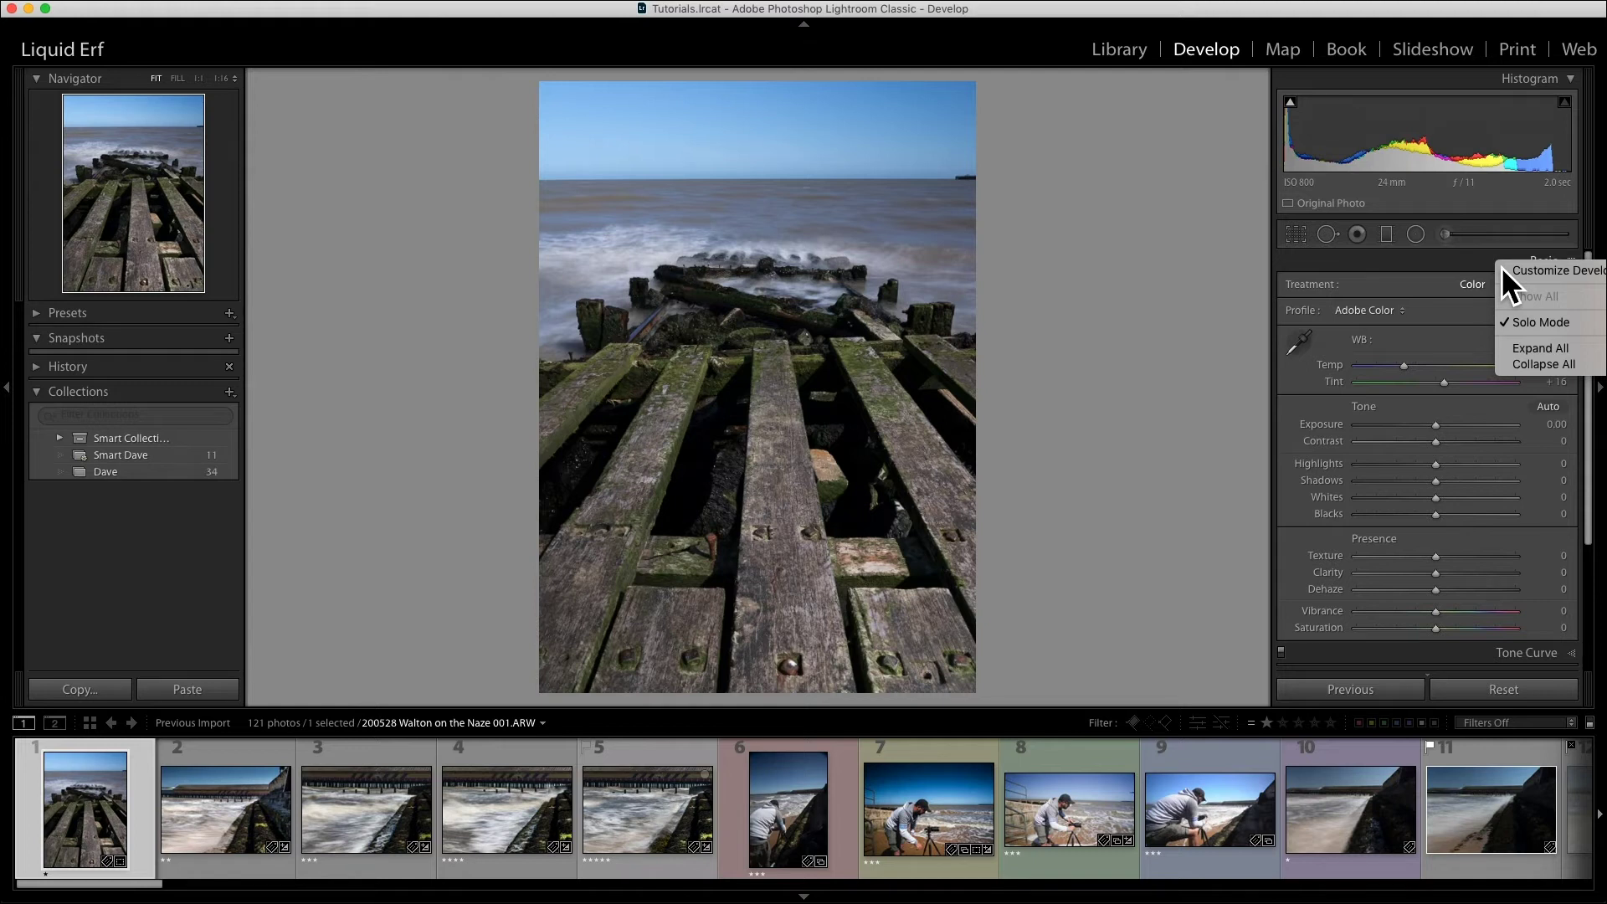
pyautogui.click(1456, 282)
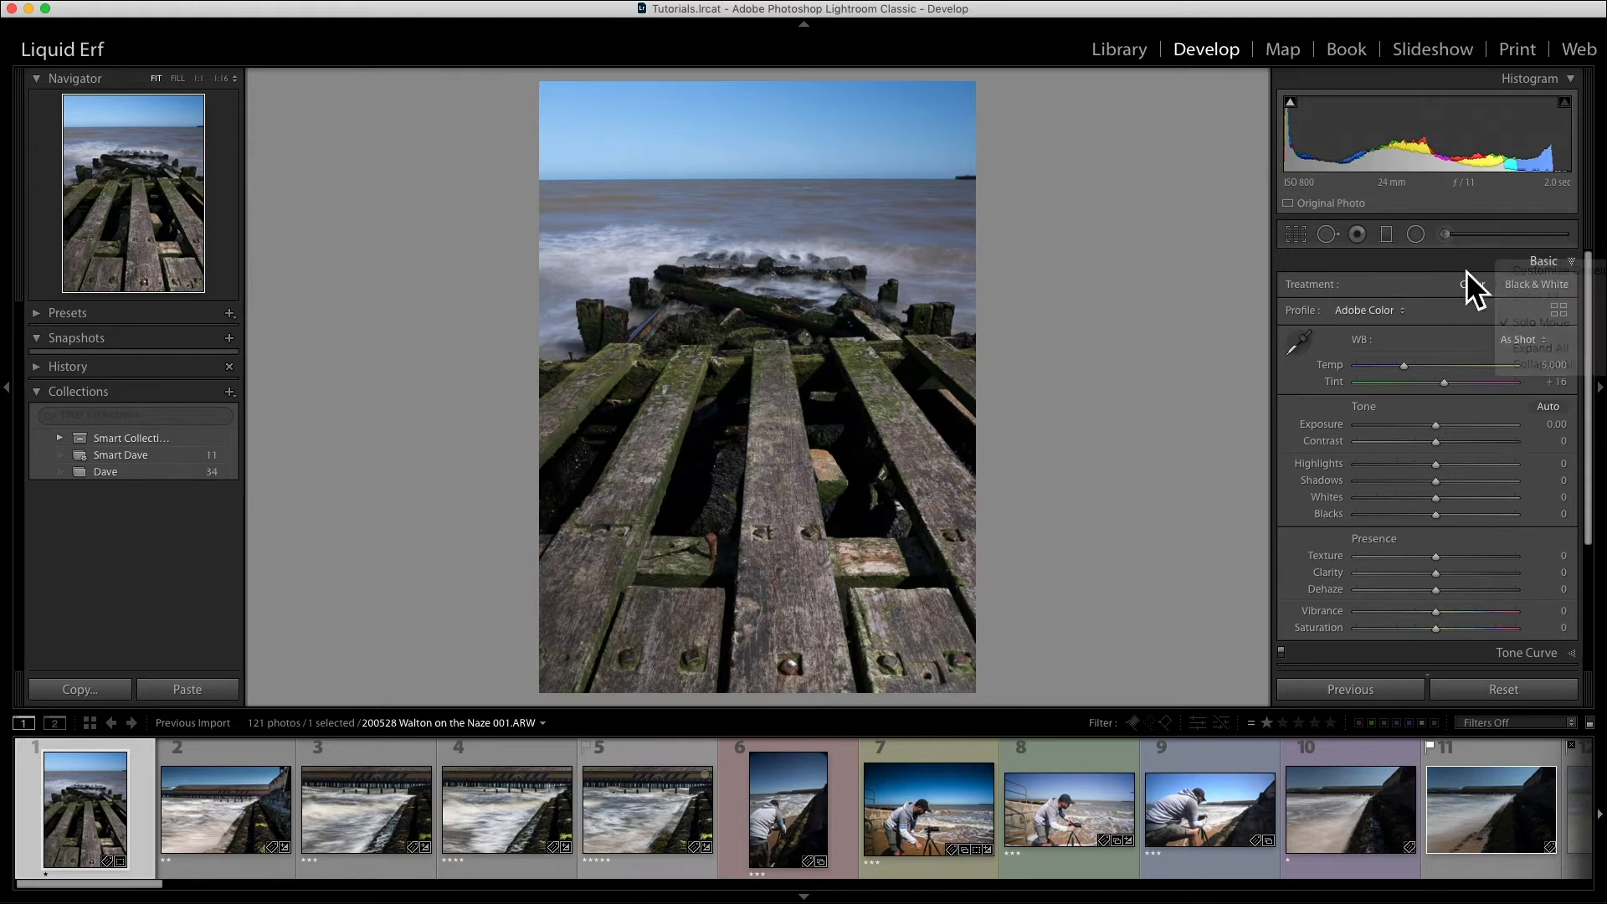
pyautogui.click(1576, 655)
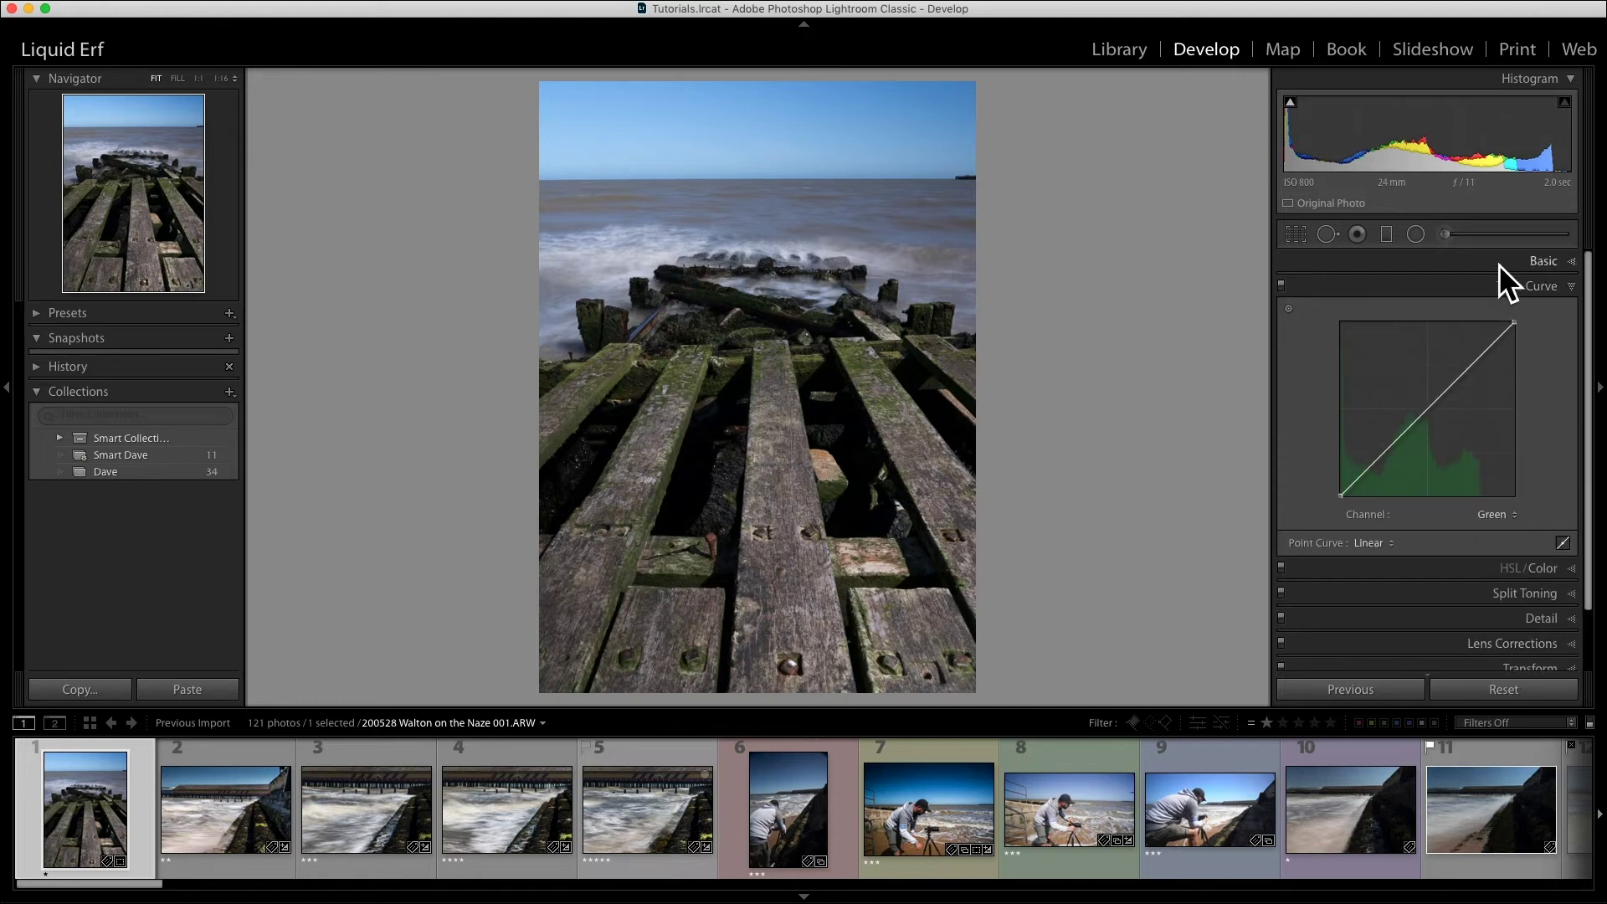
pyautogui.click(1561, 266)
# - Expand all Develop panels, collapse them all again, and turn Solo Mode back on
pyautogui.rightClick(1413, 269)
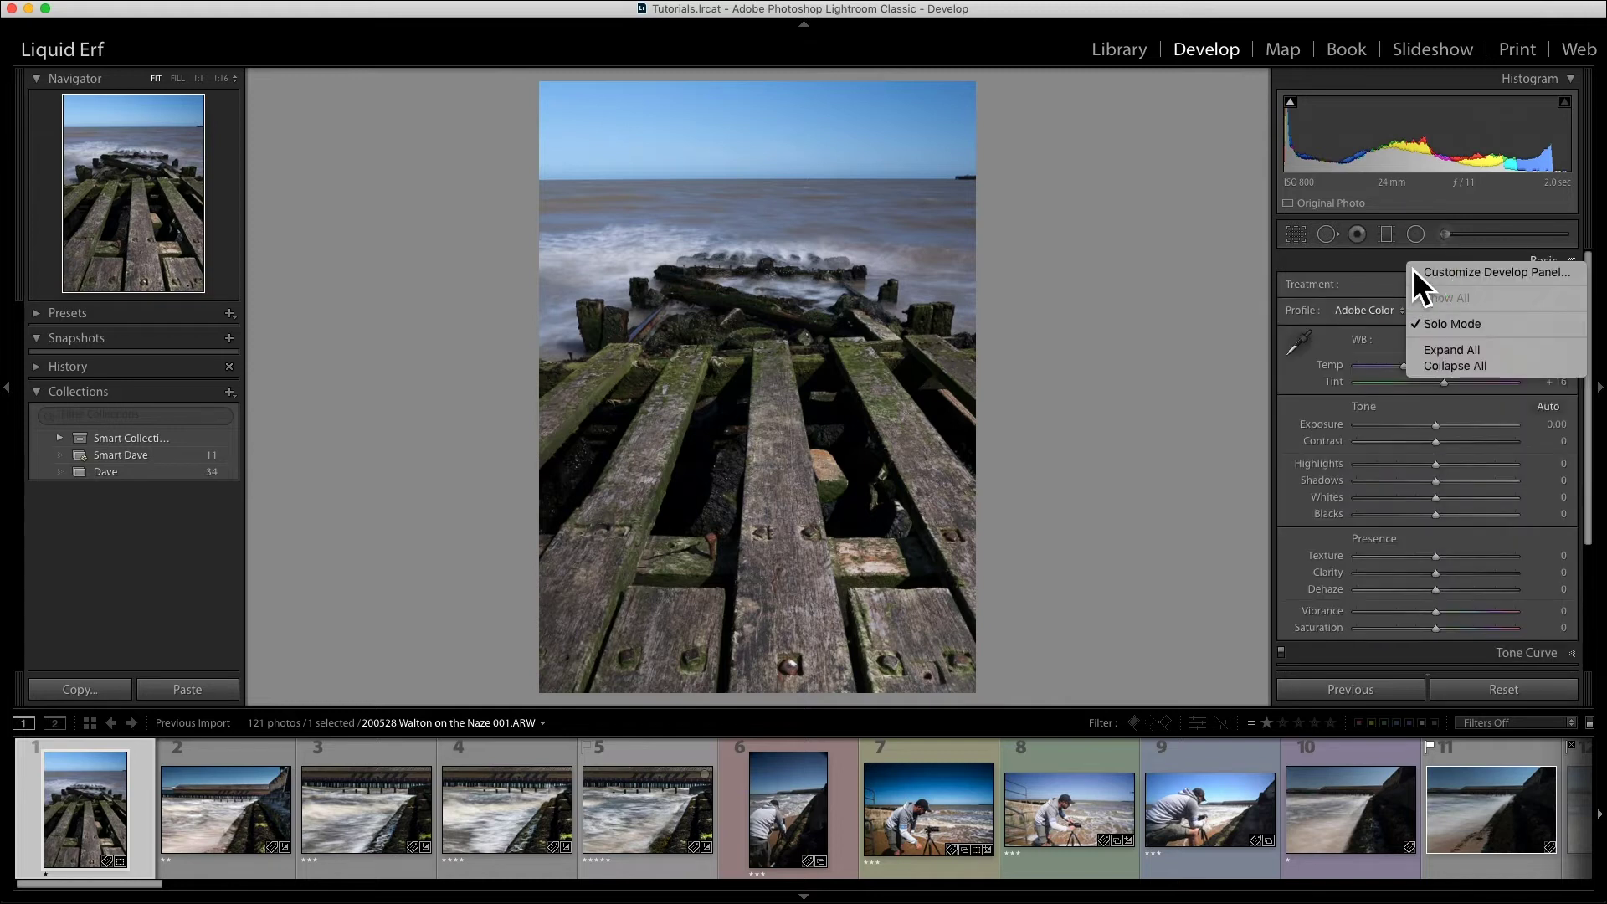
pyautogui.click(1439, 349)
pyautogui.scroll(-10, 1446, 276)
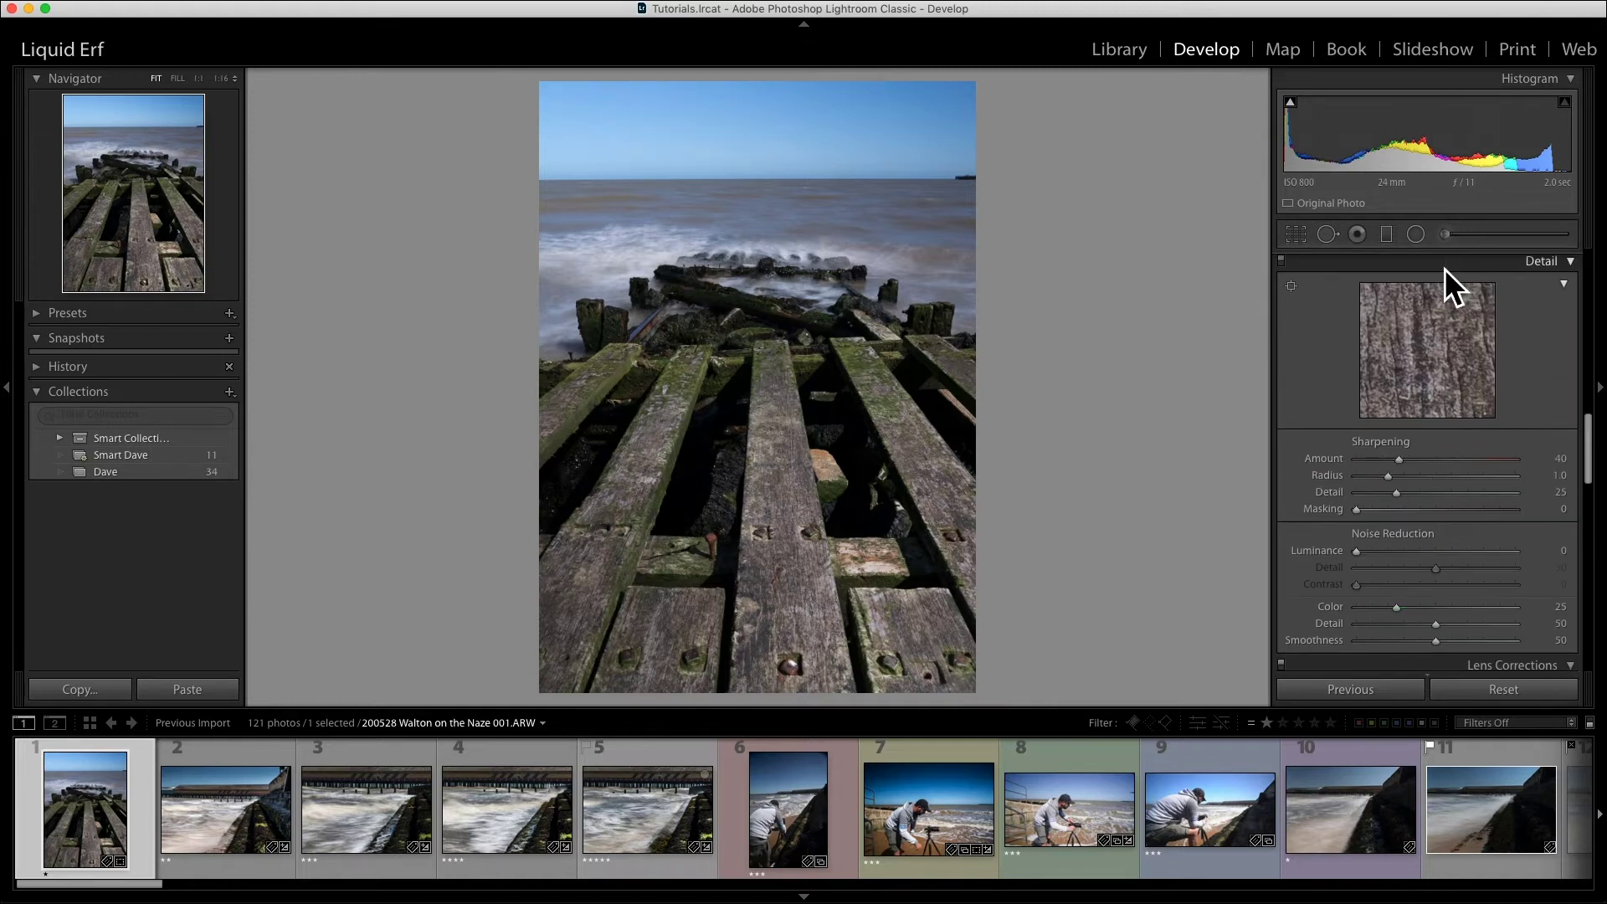
pyautogui.rightClick(1445, 268)
pyautogui.click(1469, 366)
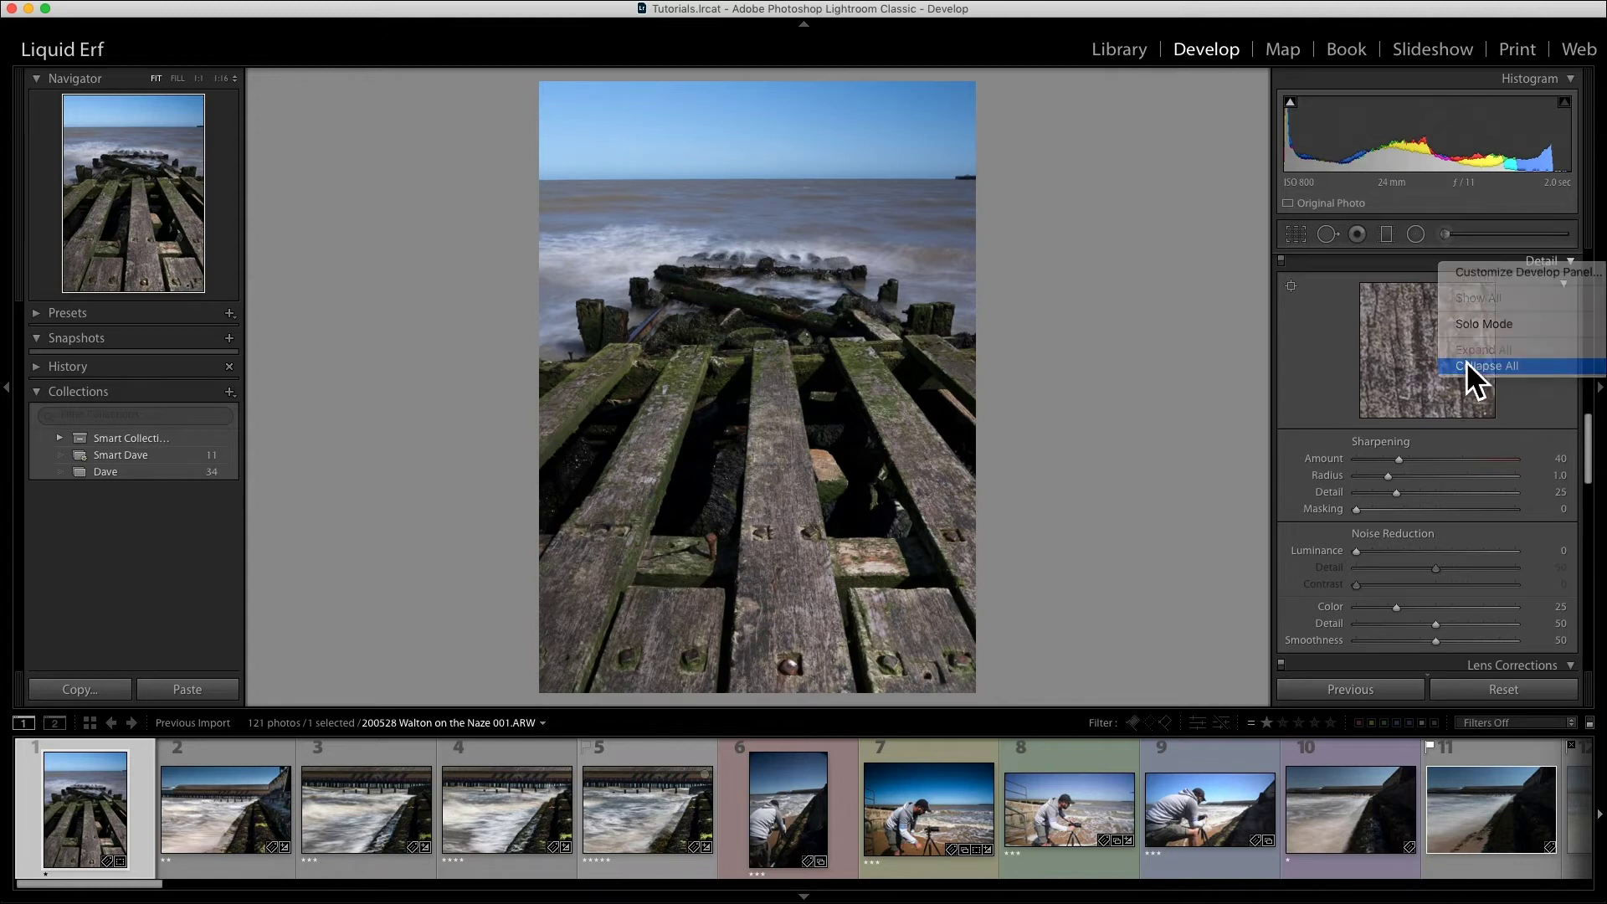
pyautogui.rightClick(1470, 267)
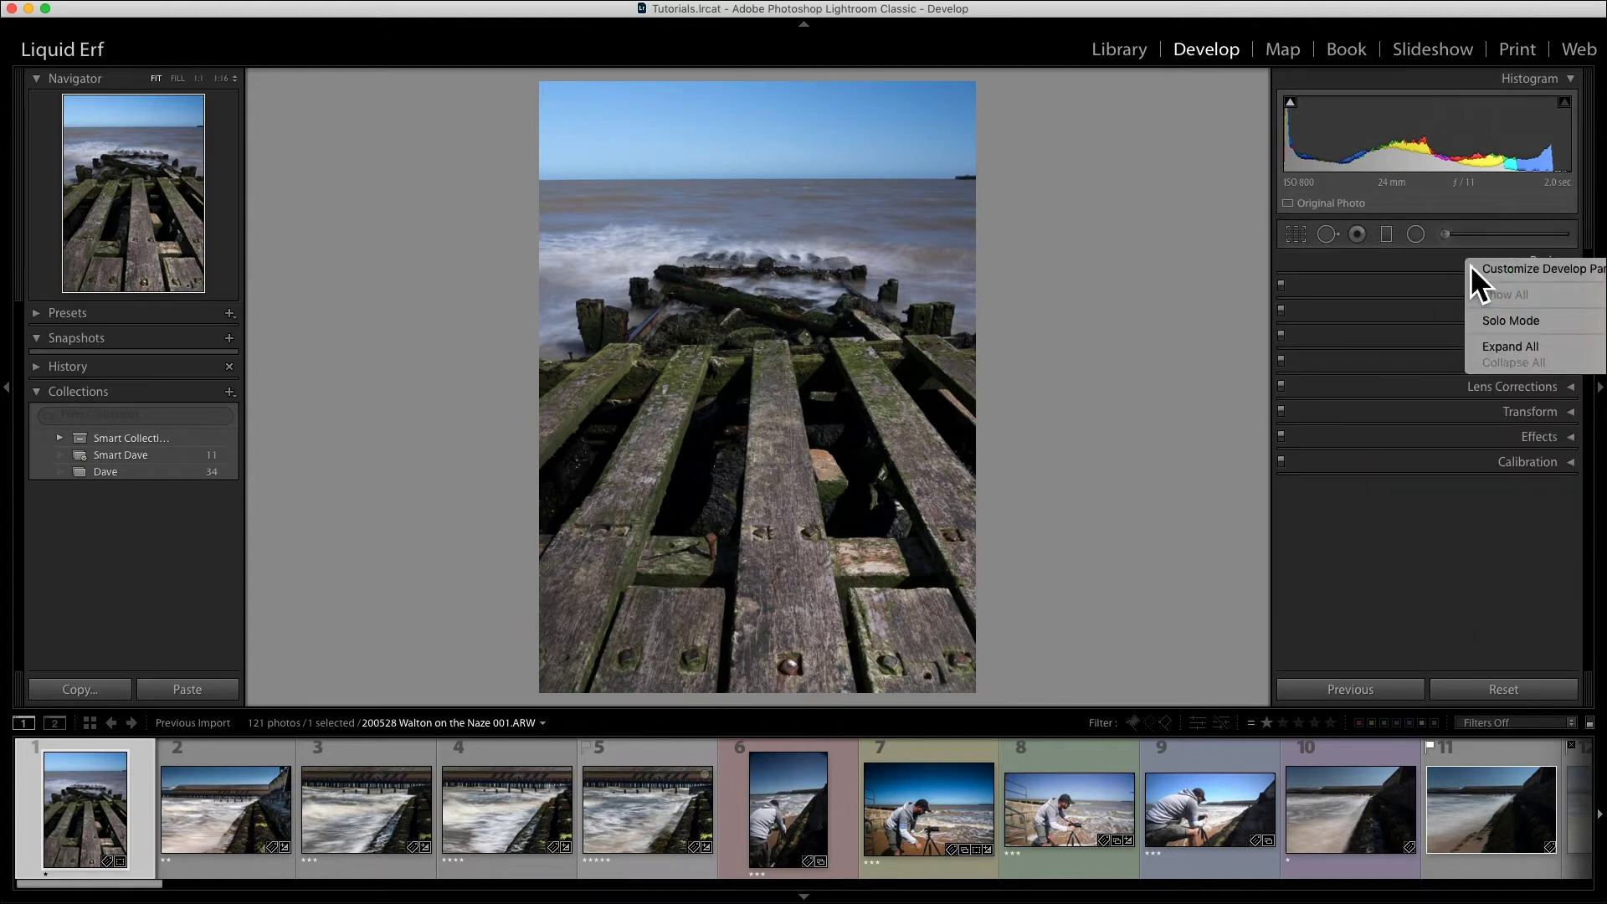
pyautogui.click(1502, 321)
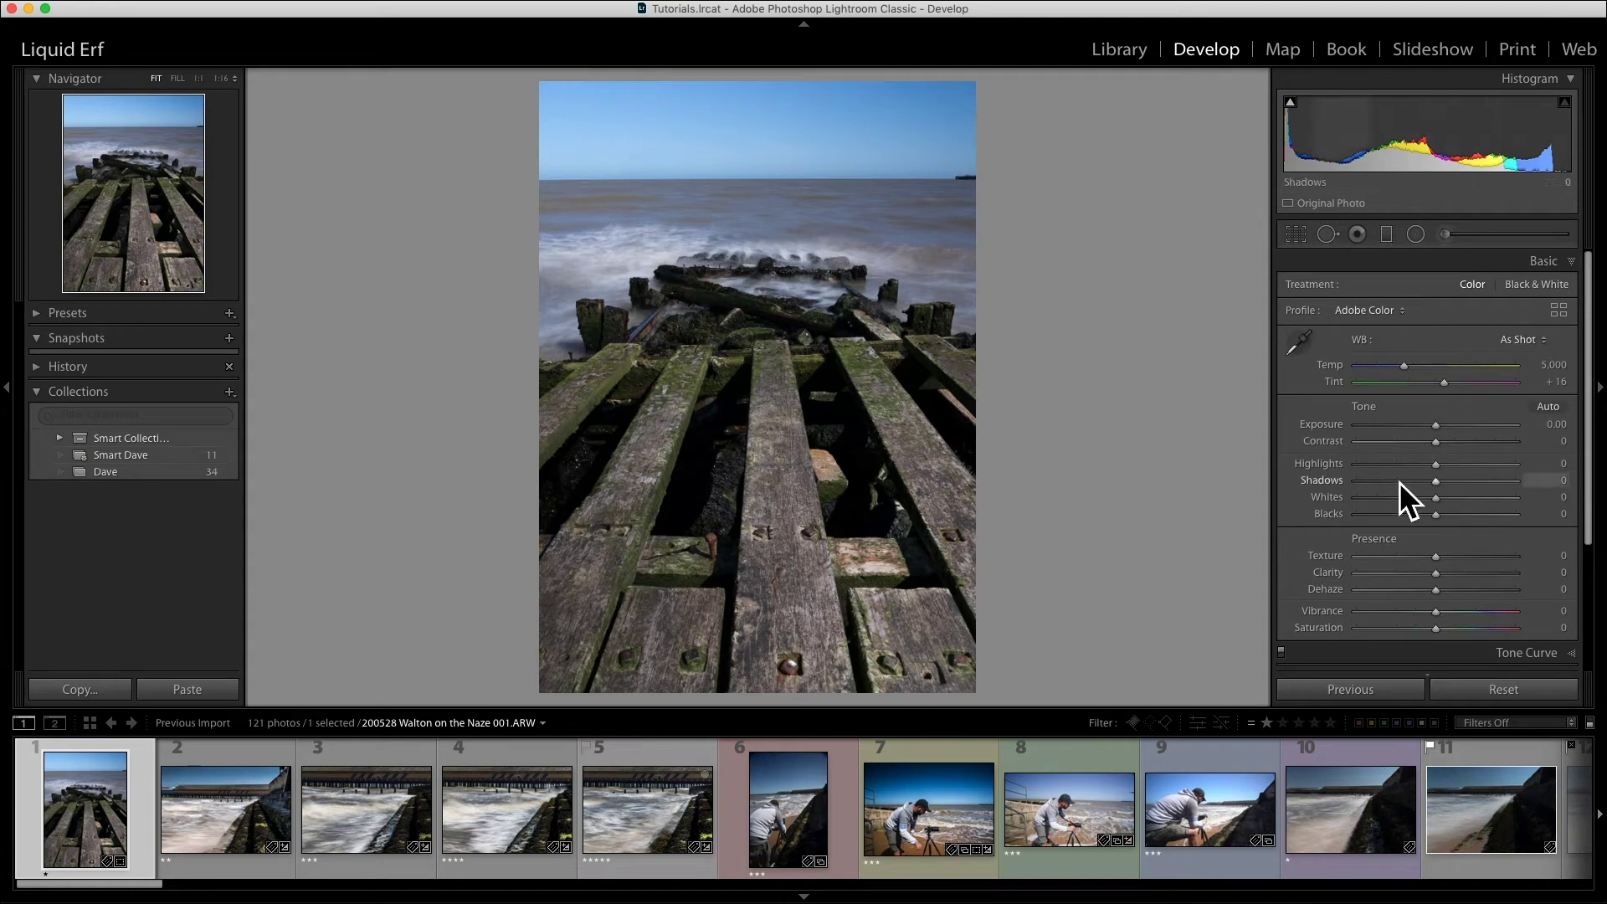
# - Try the Black & White treatment on photo 001, return to Color, and keep the Adobe Color profile
pyautogui.click(1535, 286)
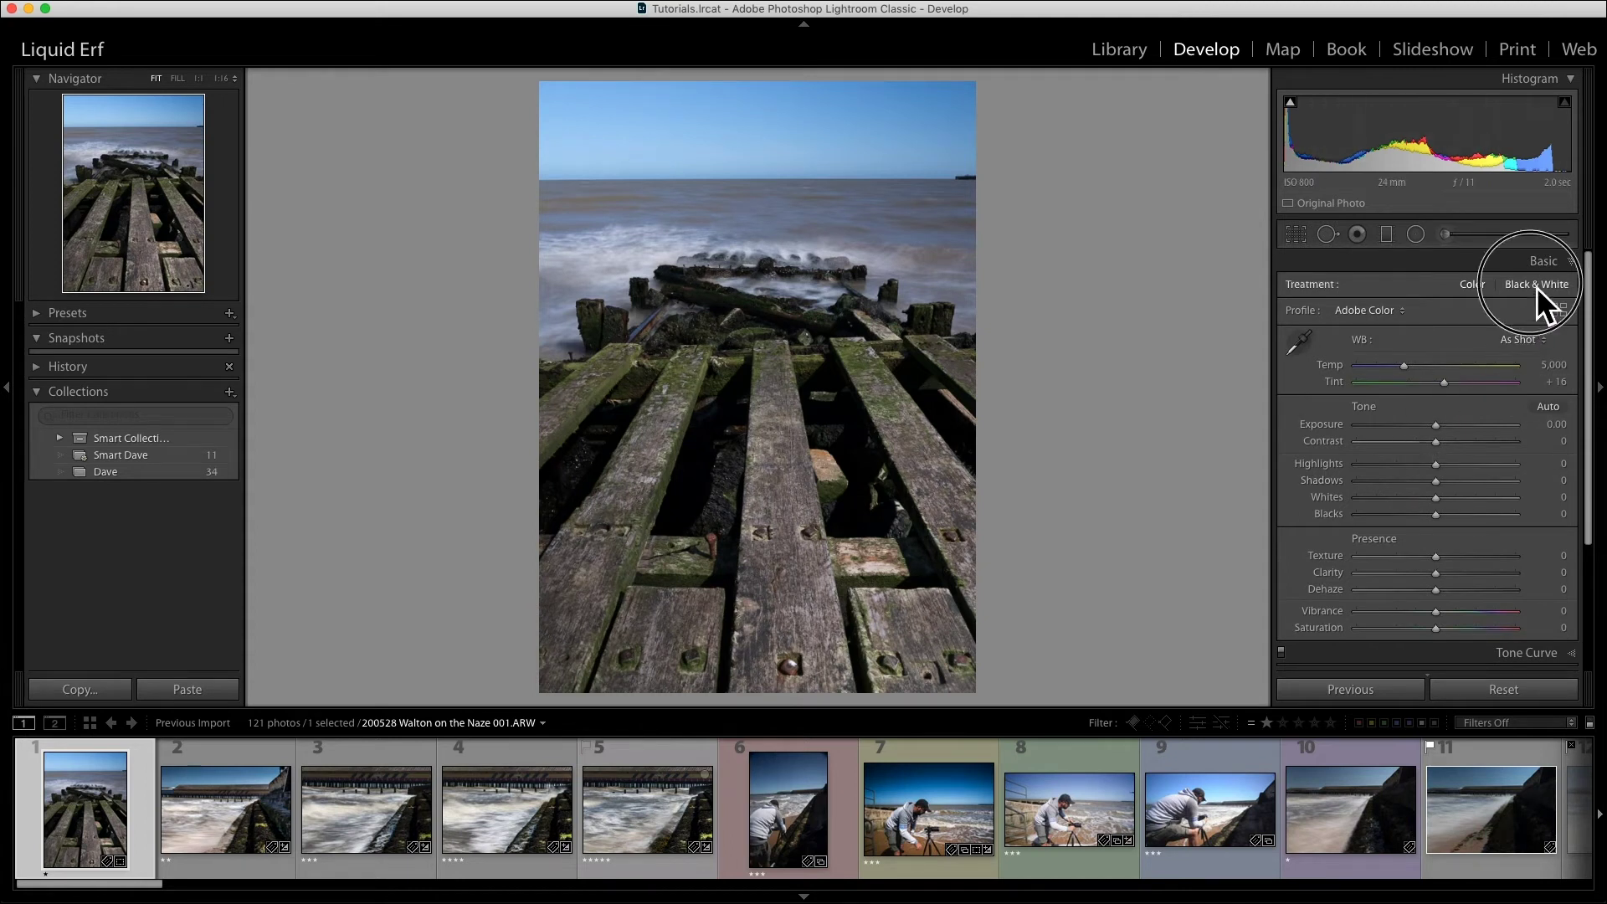
pyautogui.click(1477, 286)
pyautogui.click(1396, 315)
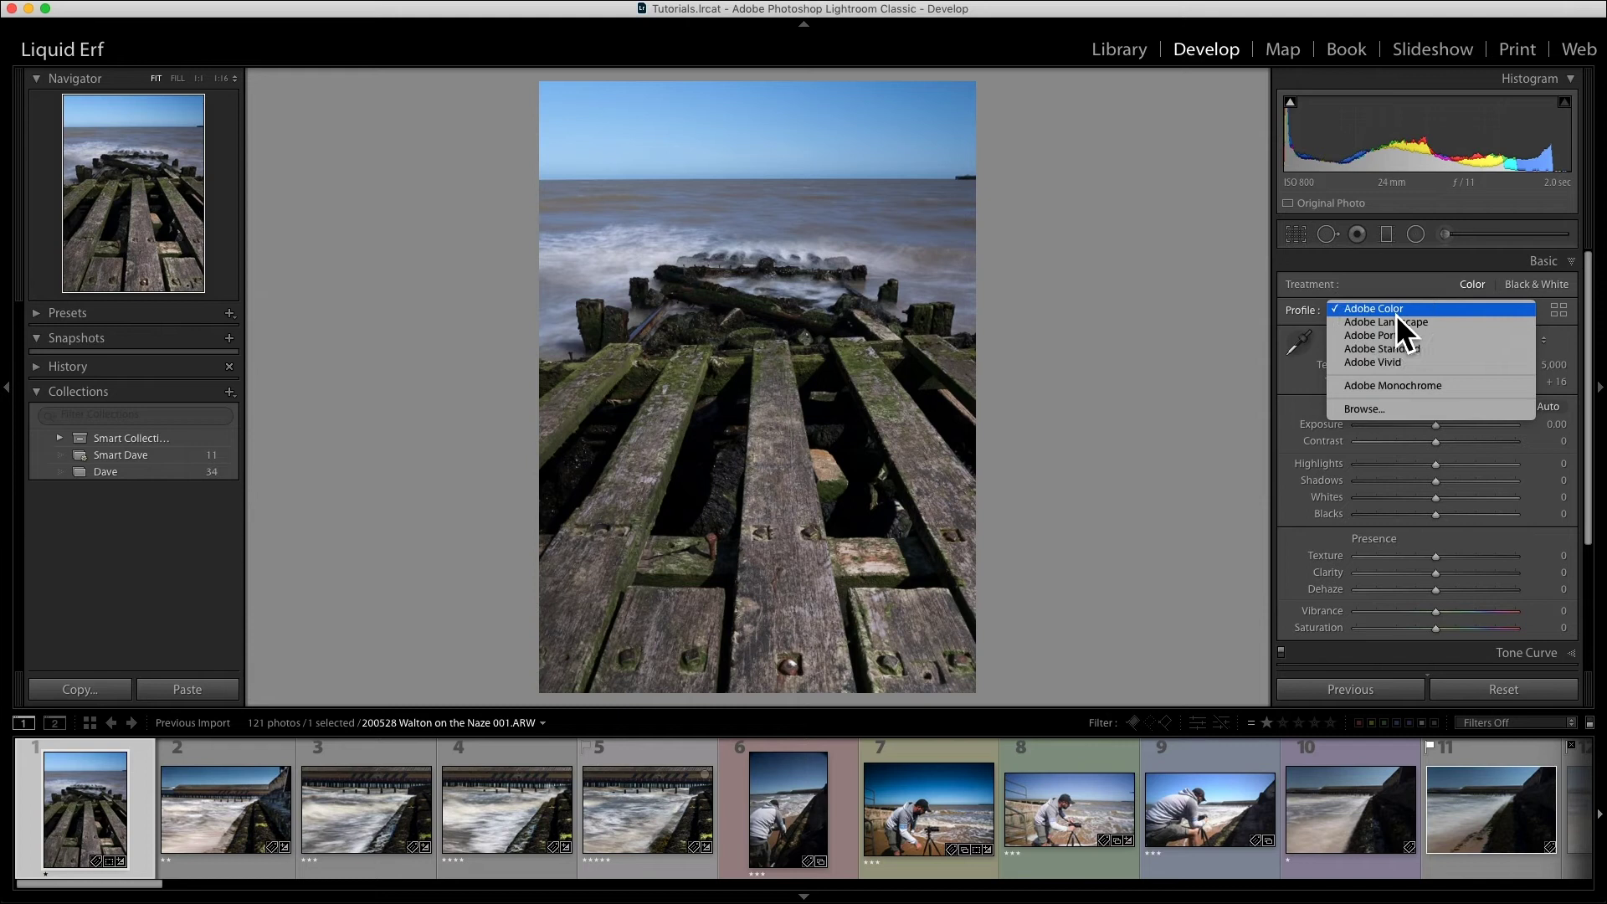
pyautogui.click(1396, 314)
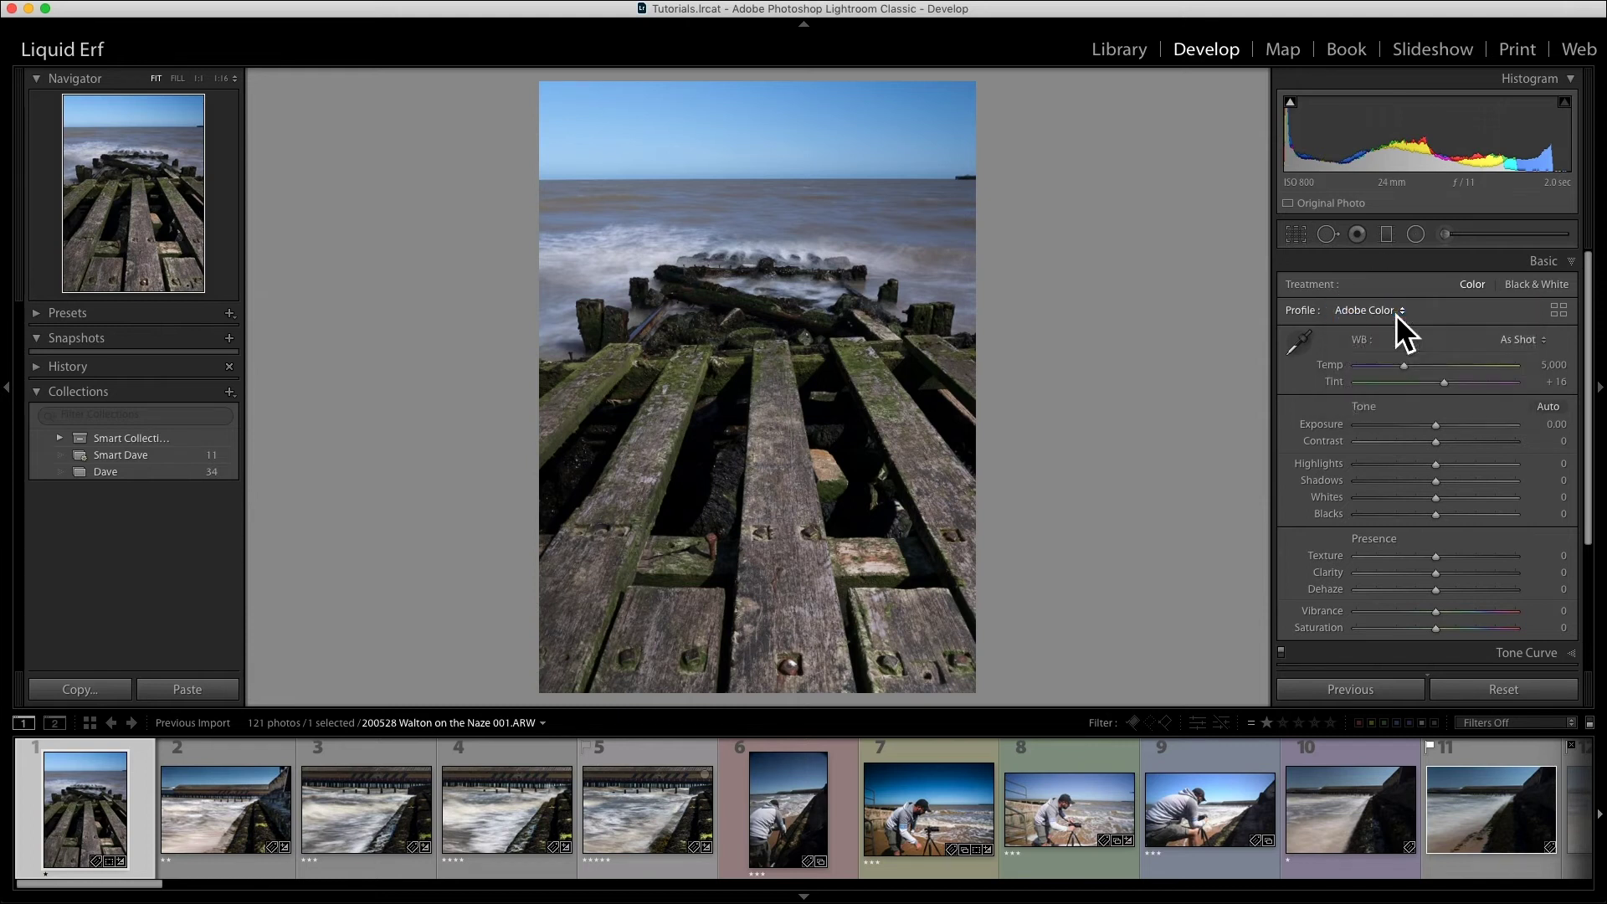
# - Try different Temp and Tint values on photo 001, then reset the white balance to As Shot
pyautogui.click(1408, 369)
pyautogui.moveTo(1400, 365); pyautogui.dragTo(1474, 388)
pyautogui.doubleClick(1360, 340)
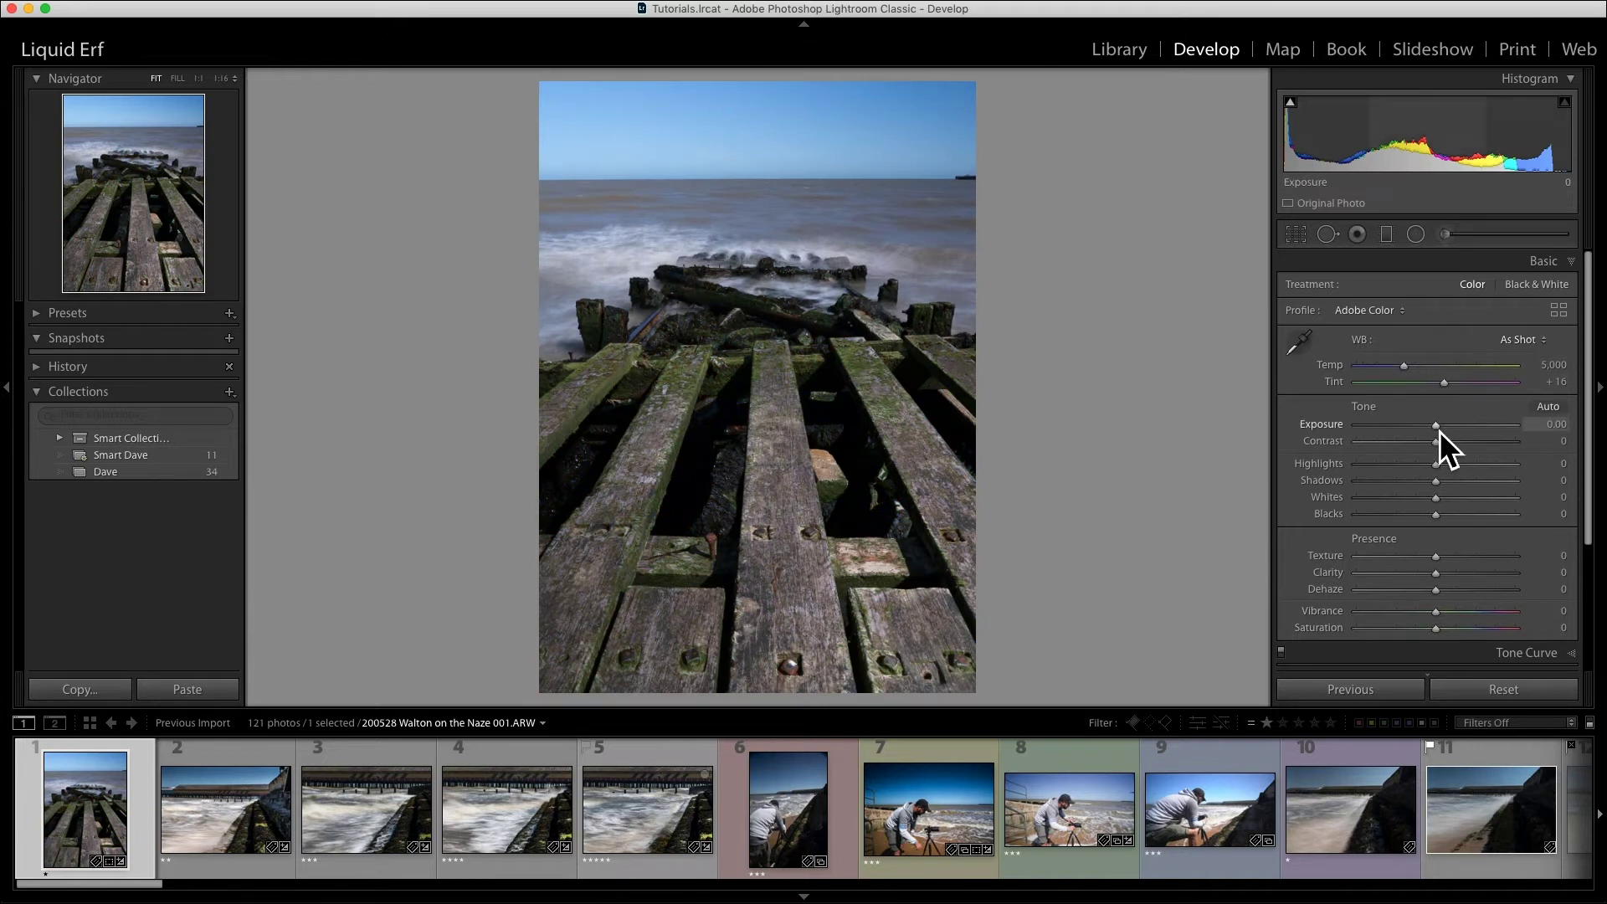
# - Set photo 001's Exposure to +0.70, Contrast +15, Highlights -52, Shadows +28, Whites +48 and Blacks -14
pyautogui.moveTo(1439, 430); pyautogui.dragTo(1440, 504)
pyautogui.keyDown('shift'); pyautogui.doubleClick(1440, 504); pyautogui.keyUp('shift')
pyautogui.keyDown('shift'); pyautogui.doubleClick(1441, 517); pyautogui.keyUp('shift')
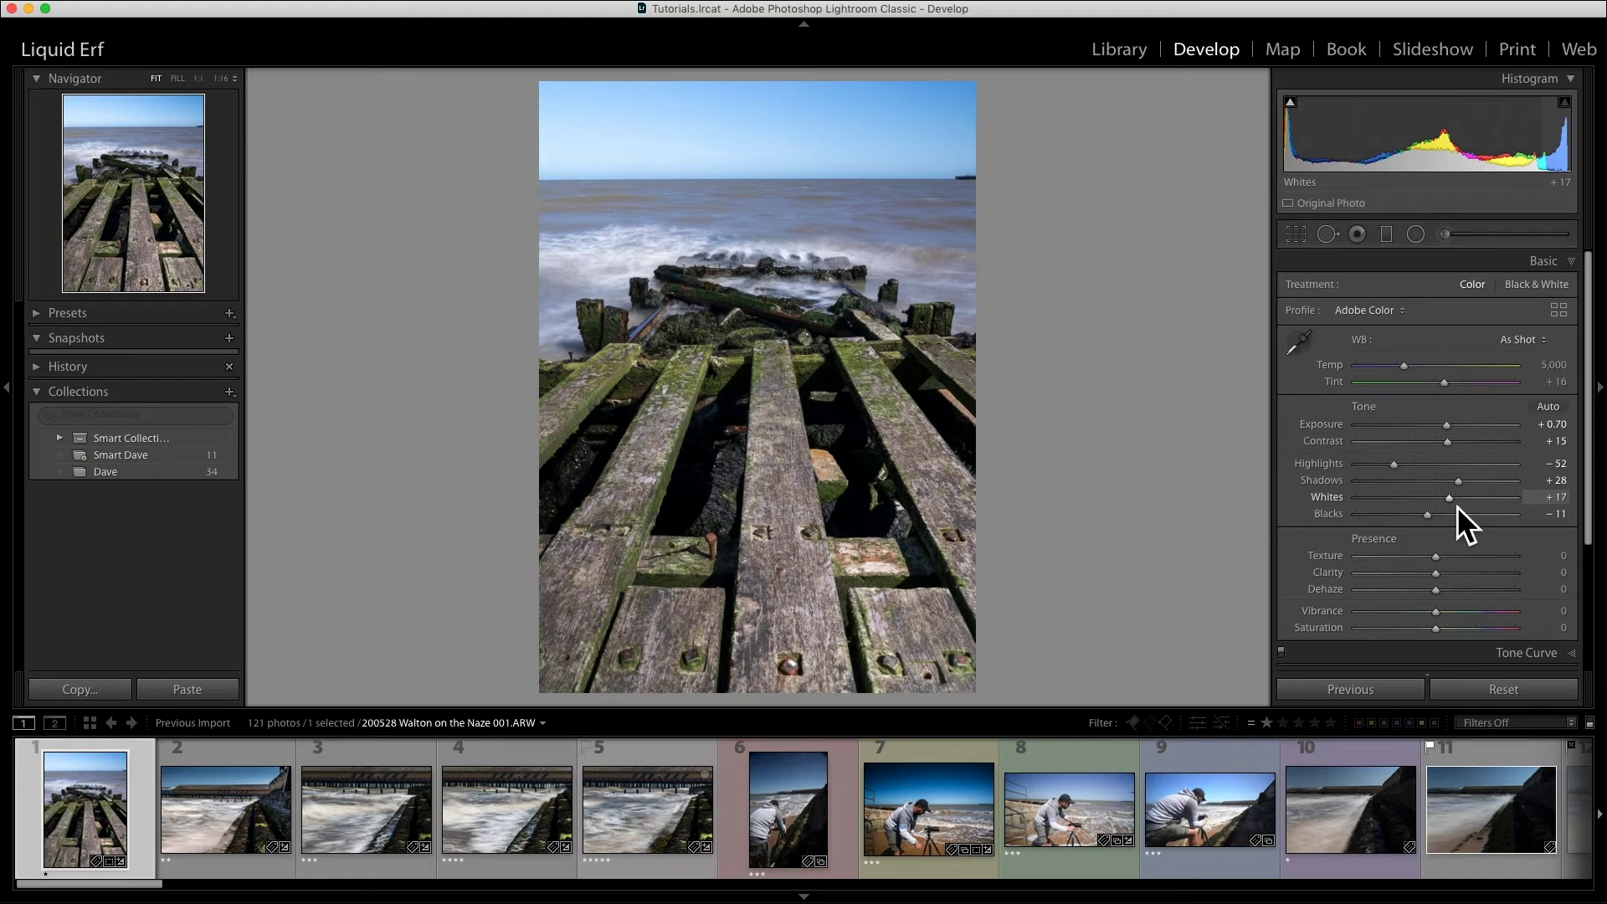
pyautogui.moveTo(1458, 508)
pyautogui.mouseDown()
pyautogui.moveTo(1443, 507)
pyautogui.moveTo(1504, 505)
pyautogui.moveTo(1429, 520)
pyautogui.mouseUp()
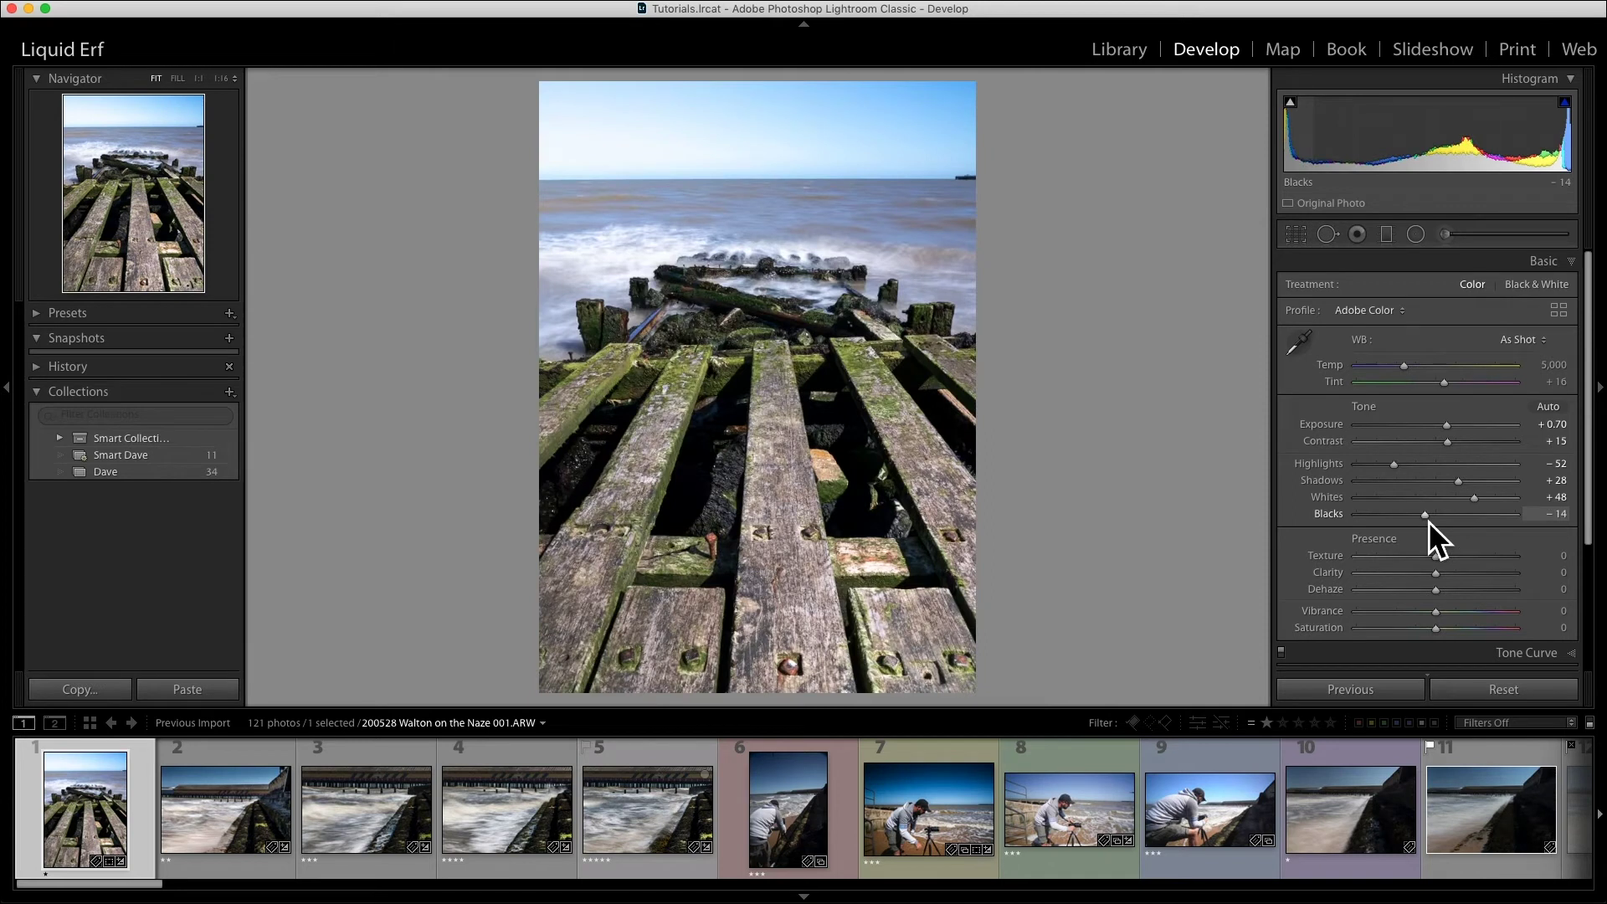
# - Reset all Tone adjustments of photo 001, then undo that reset
pyautogui.doubleClick(1374, 412)
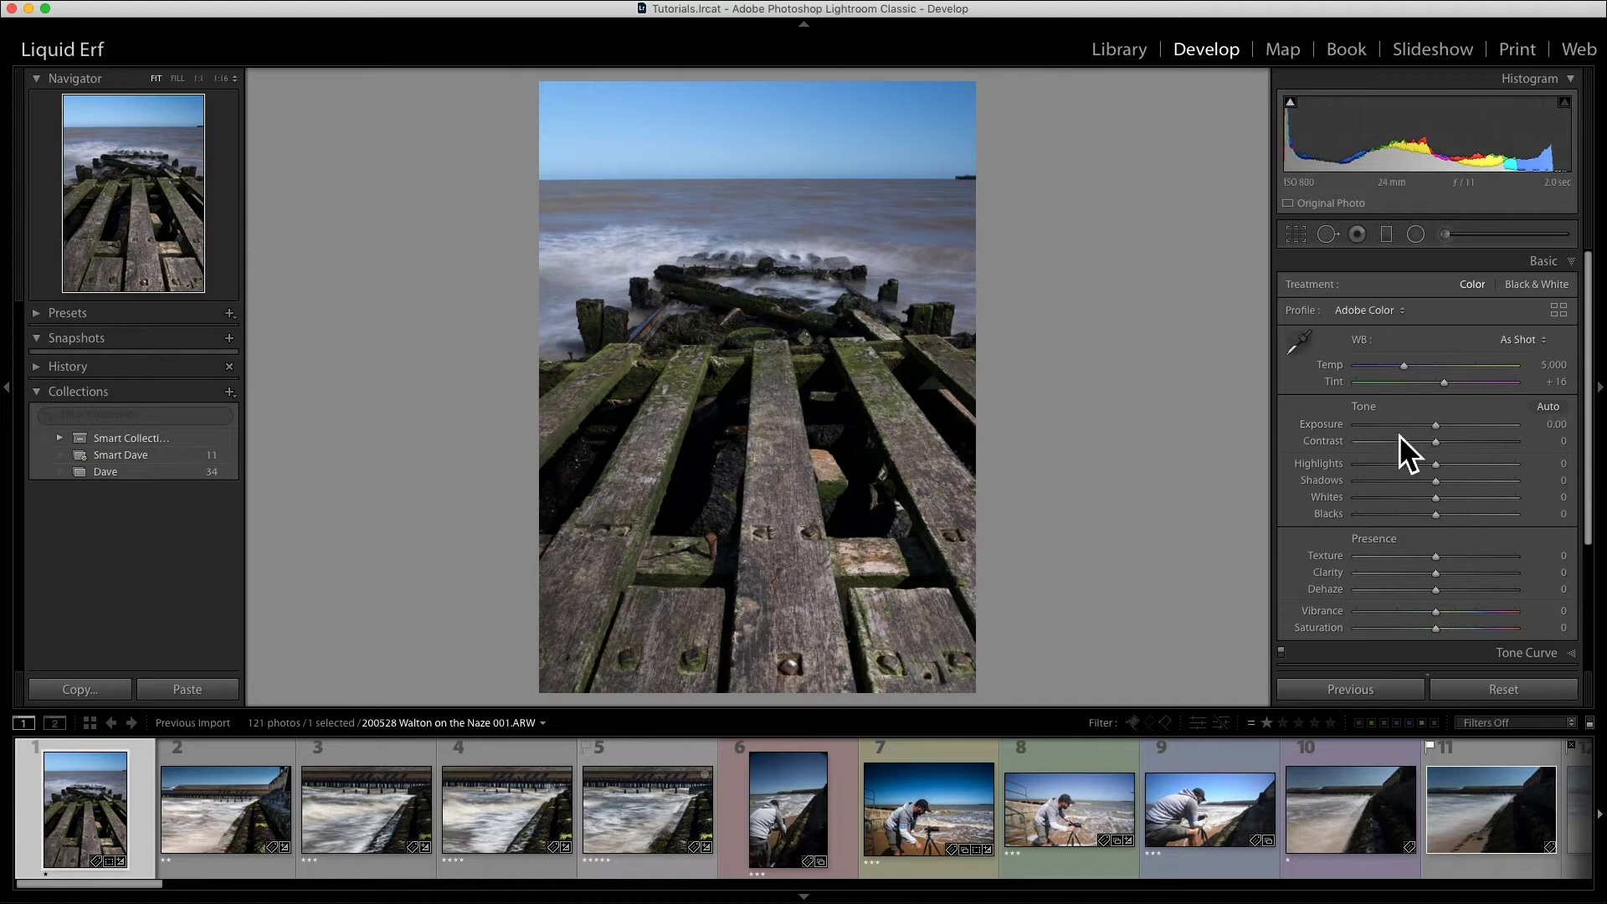
pyautogui.press('super+z')
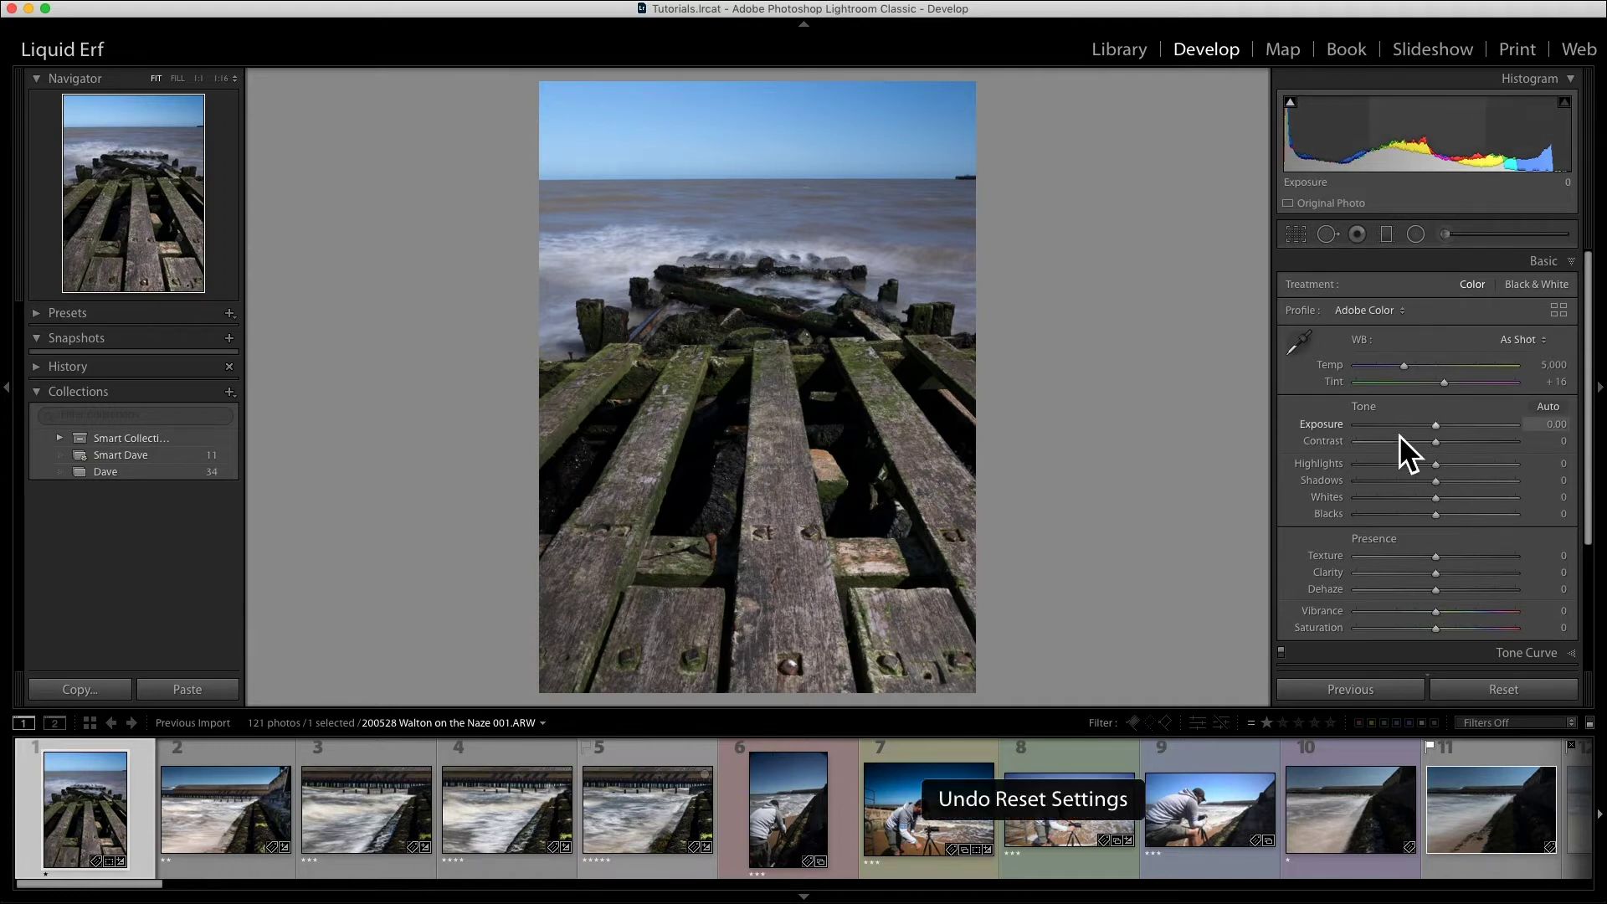
# - Set photo 001's Texture to +14, Clarity +14, Dehaze -6, Vibrance +40 and Saturation +12
pyautogui.scroll(-4, 1458, 494)
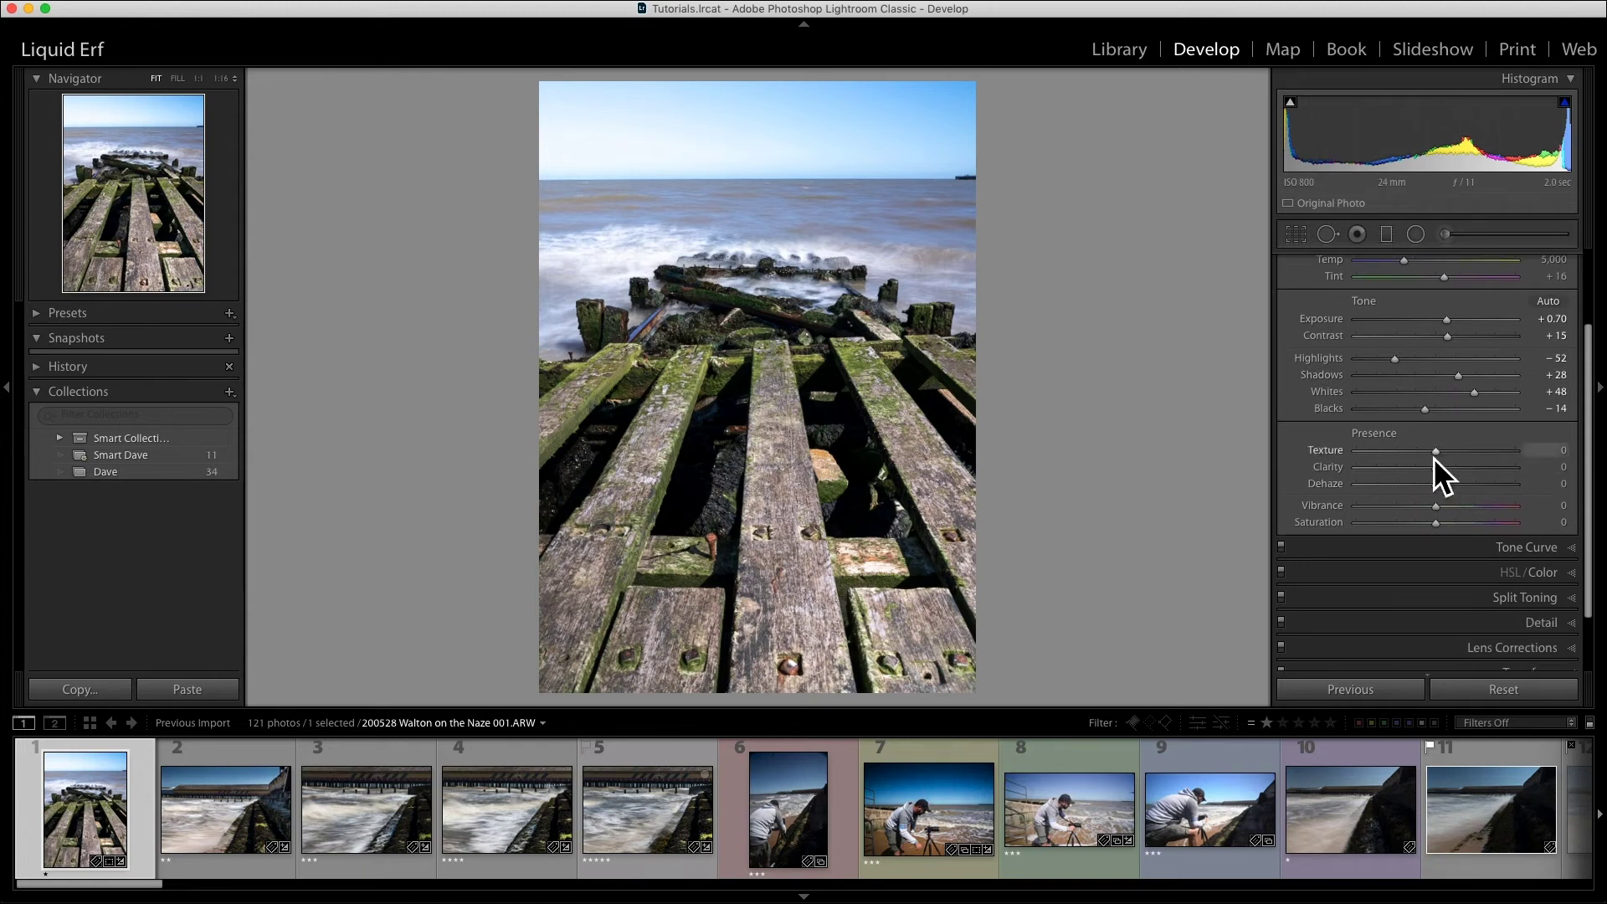
pyautogui.moveTo(1436, 452); pyautogui.dragTo(1469, 512)
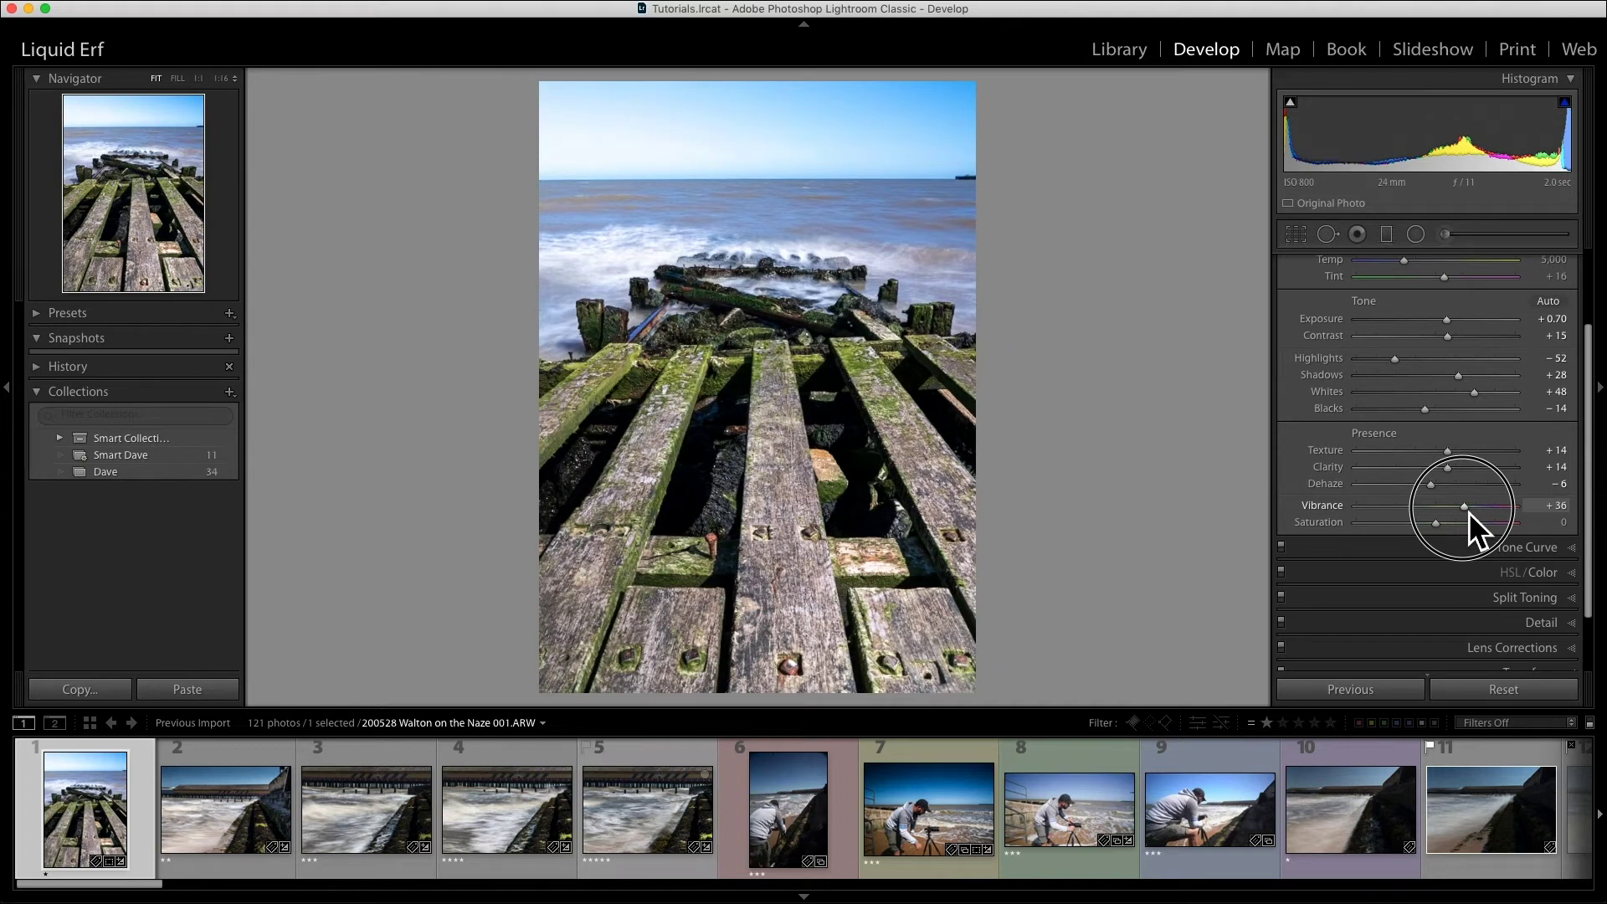
pyautogui.moveTo(1469, 512)
pyautogui.mouseDown()
pyautogui.moveTo(1485, 517)
pyautogui.moveTo(1440, 530)
pyautogui.moveTo(1496, 530)
pyautogui.moveTo(1450, 532)
pyautogui.mouseUp()
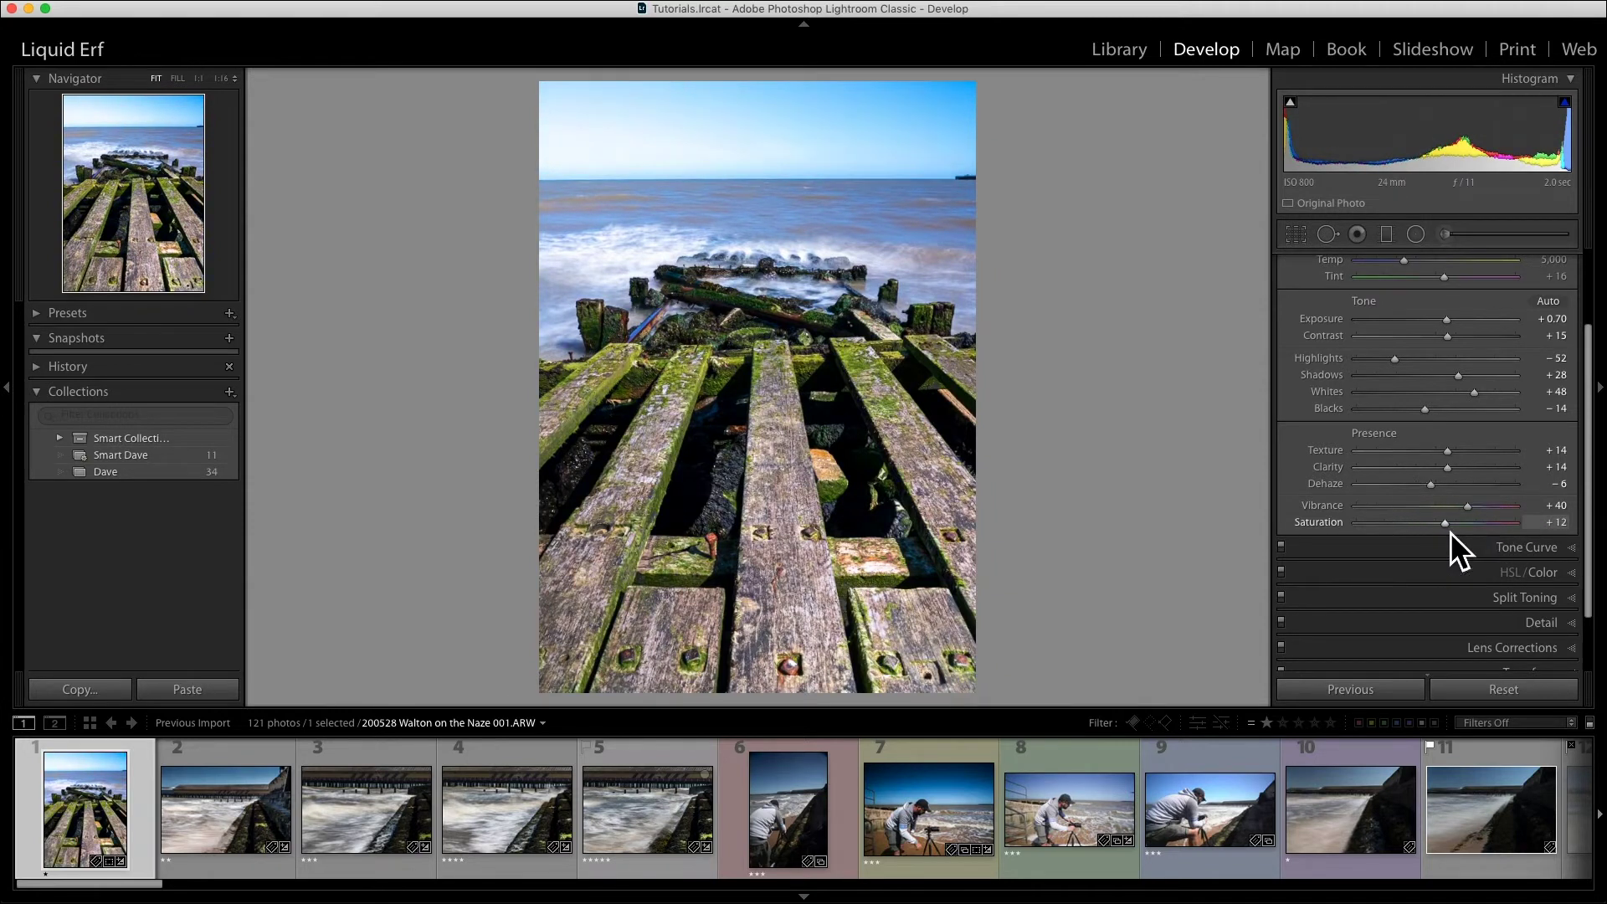
# - Add three points to the RGB Tone Curve of photo 001, in the midtones, highlights and shadows
pyautogui.click(1473, 546)
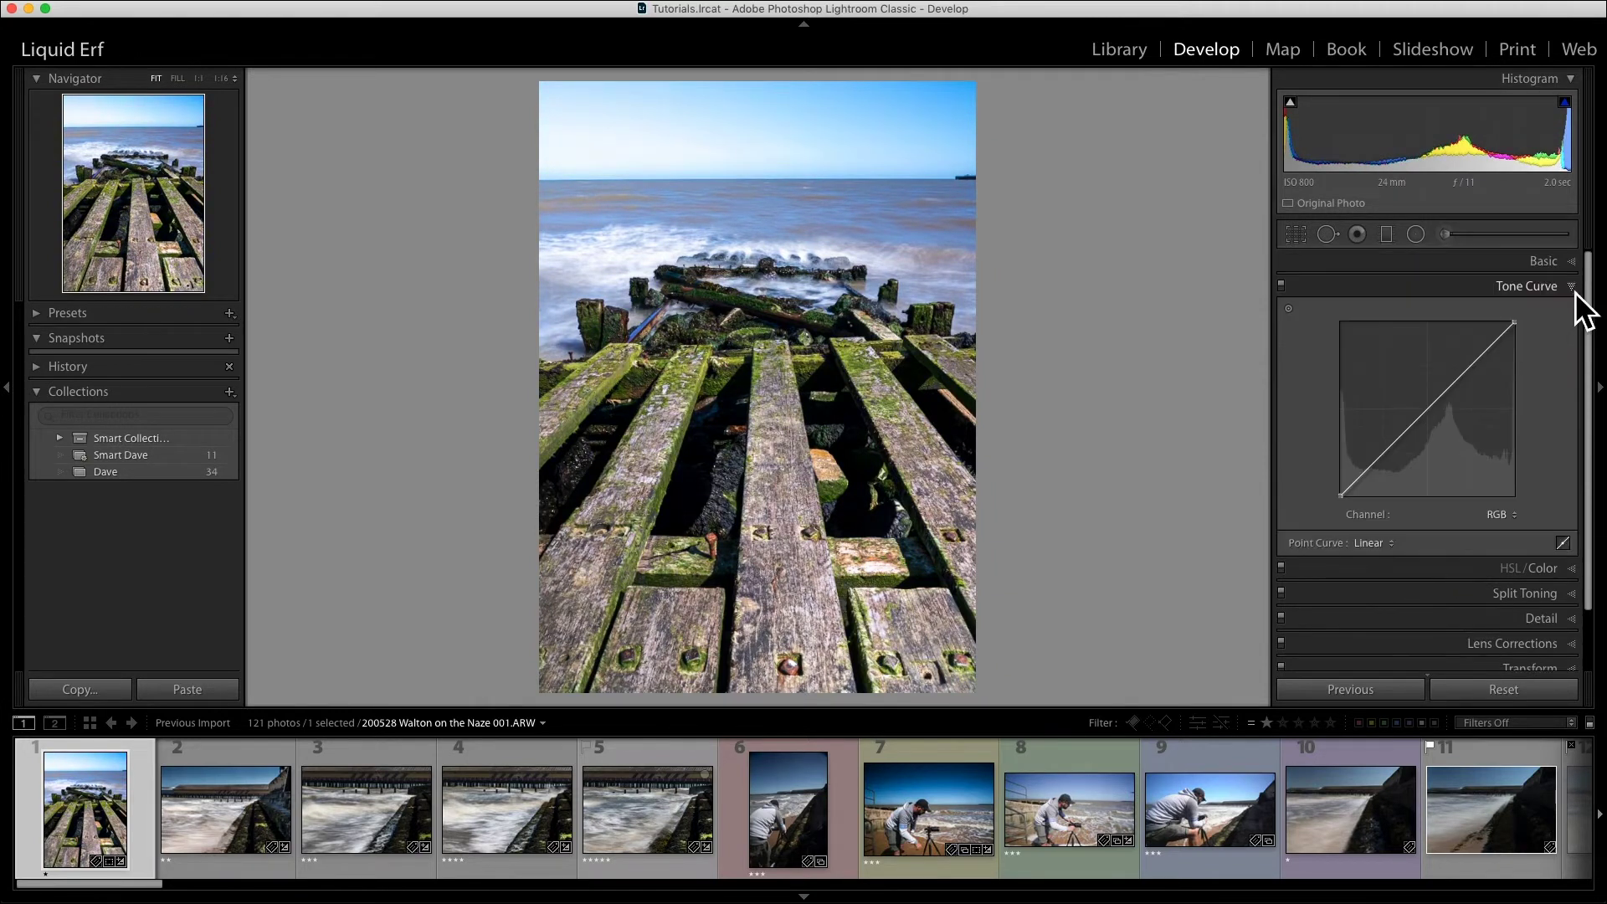
pyautogui.click(1576, 289)
pyautogui.click(1577, 291)
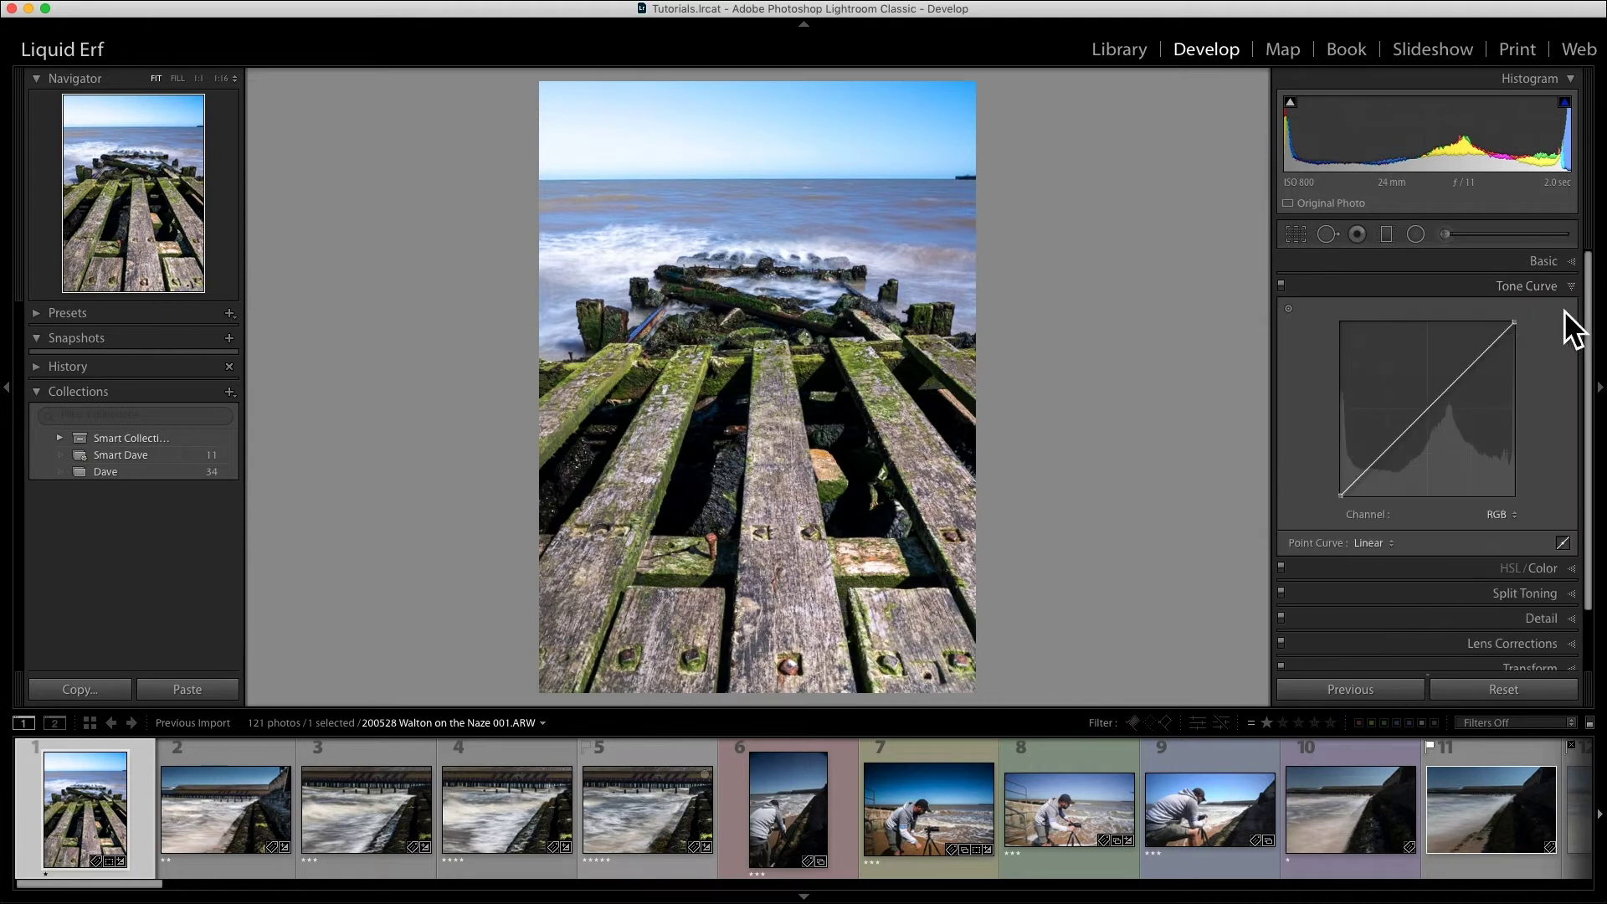
pyautogui.click(1510, 522)
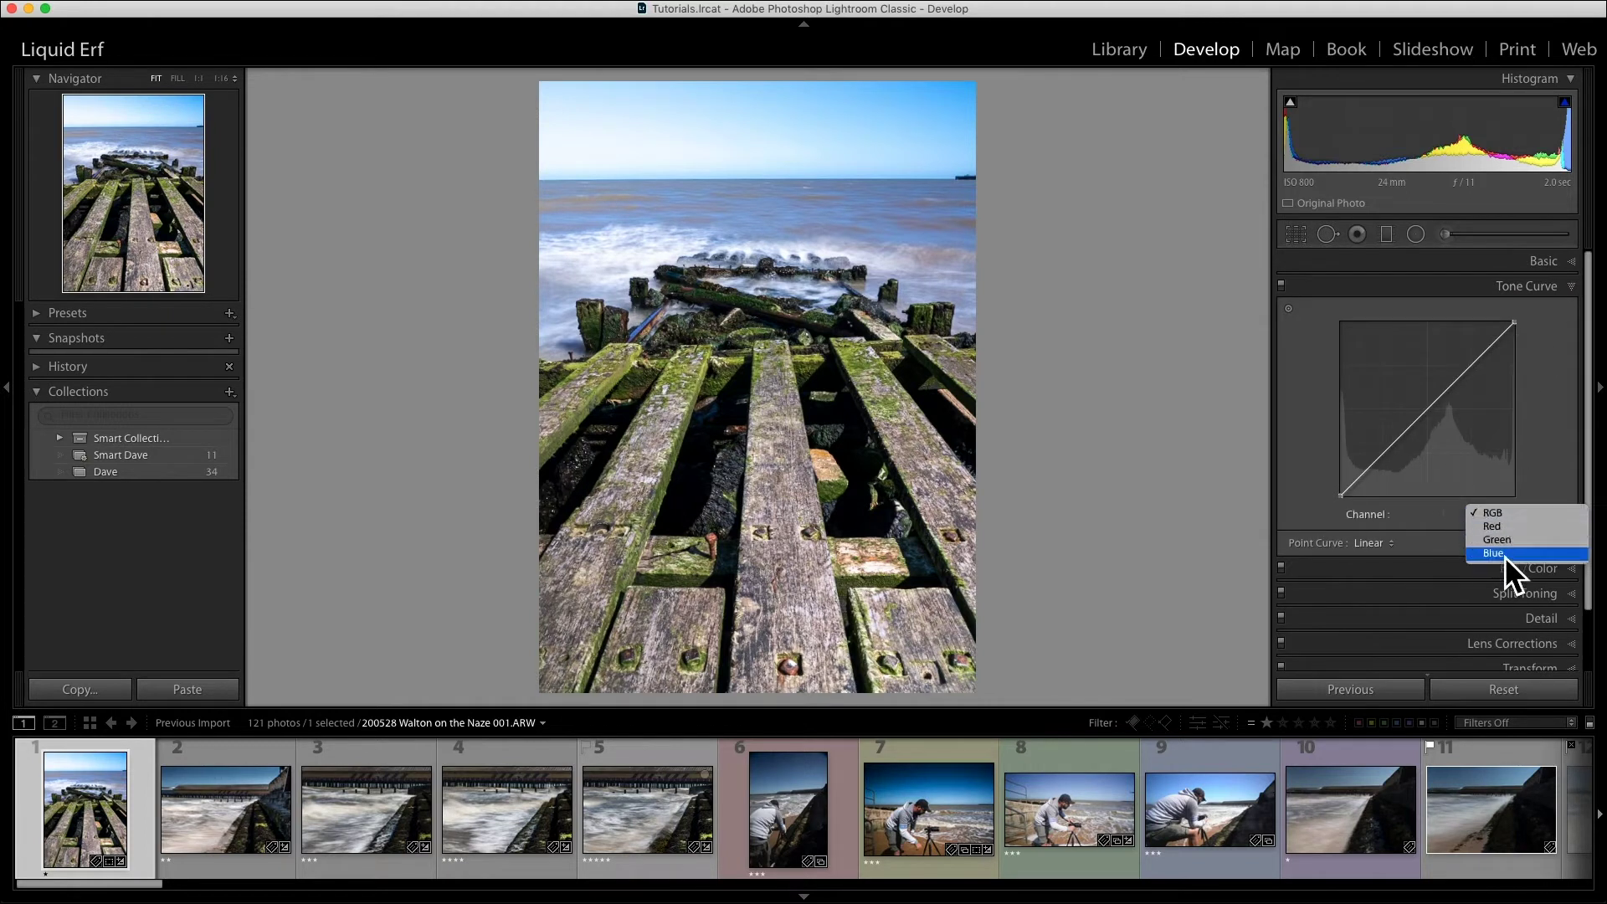
pyautogui.press('Escape')
pyautogui.click(1429, 410)
pyautogui.click(1473, 369)
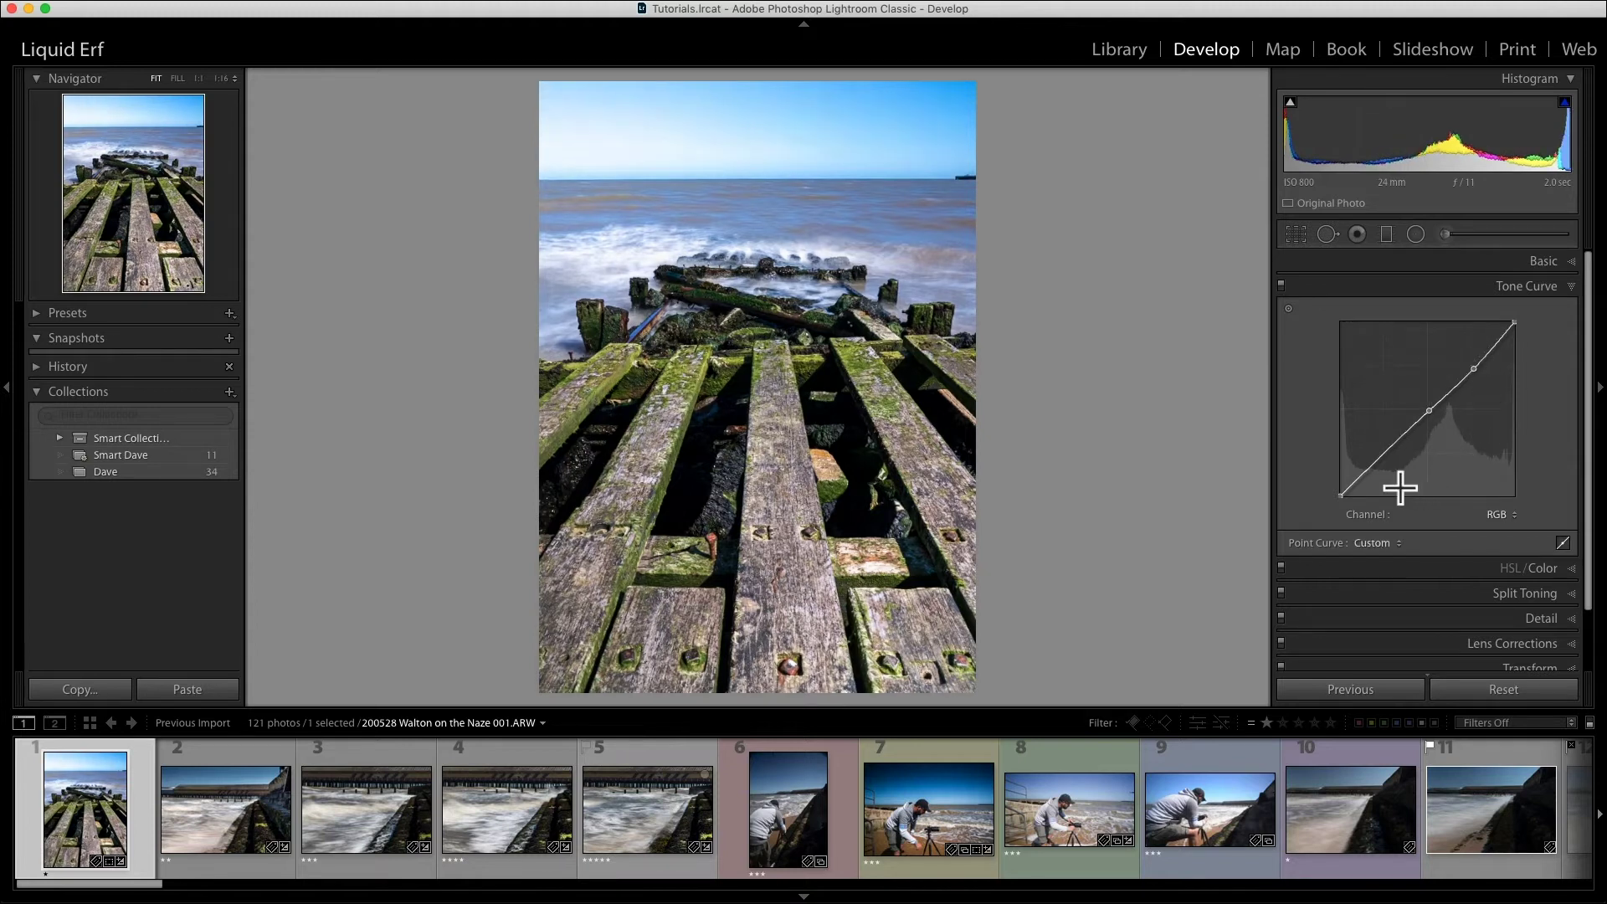
pyautogui.click(1386, 457)
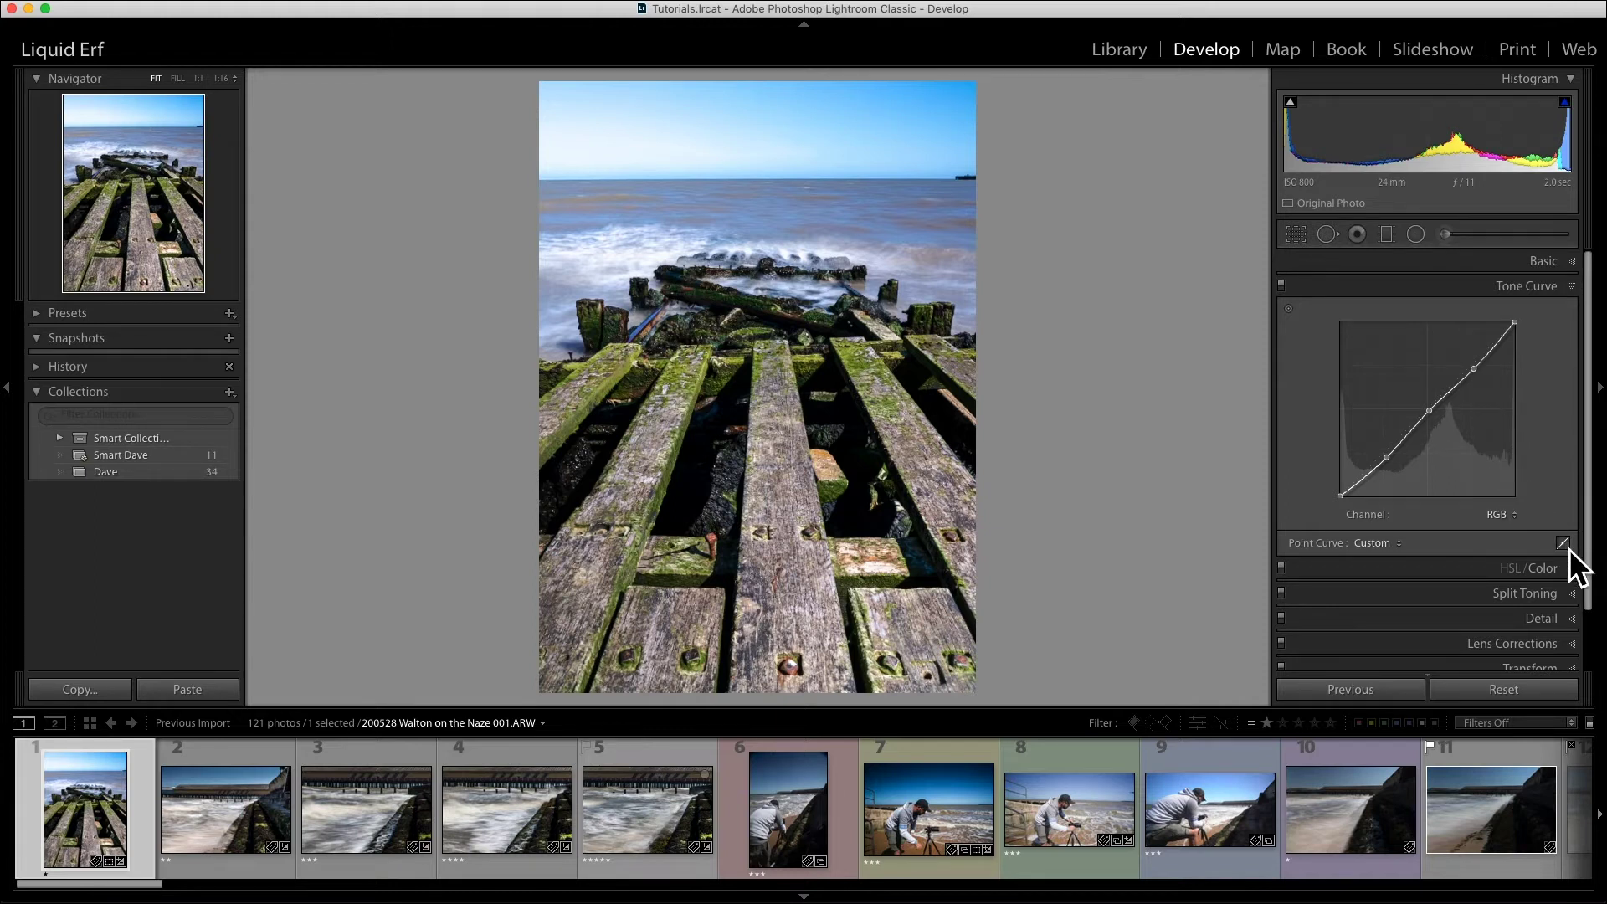
# - Raise the Tone Curve's highlight point to about 72.9 / 74.9 % and compare the photo with the curve off and on
pyautogui.click(1477, 373)
pyautogui.moveTo(1482, 378); pyautogui.dragTo(1474, 369)
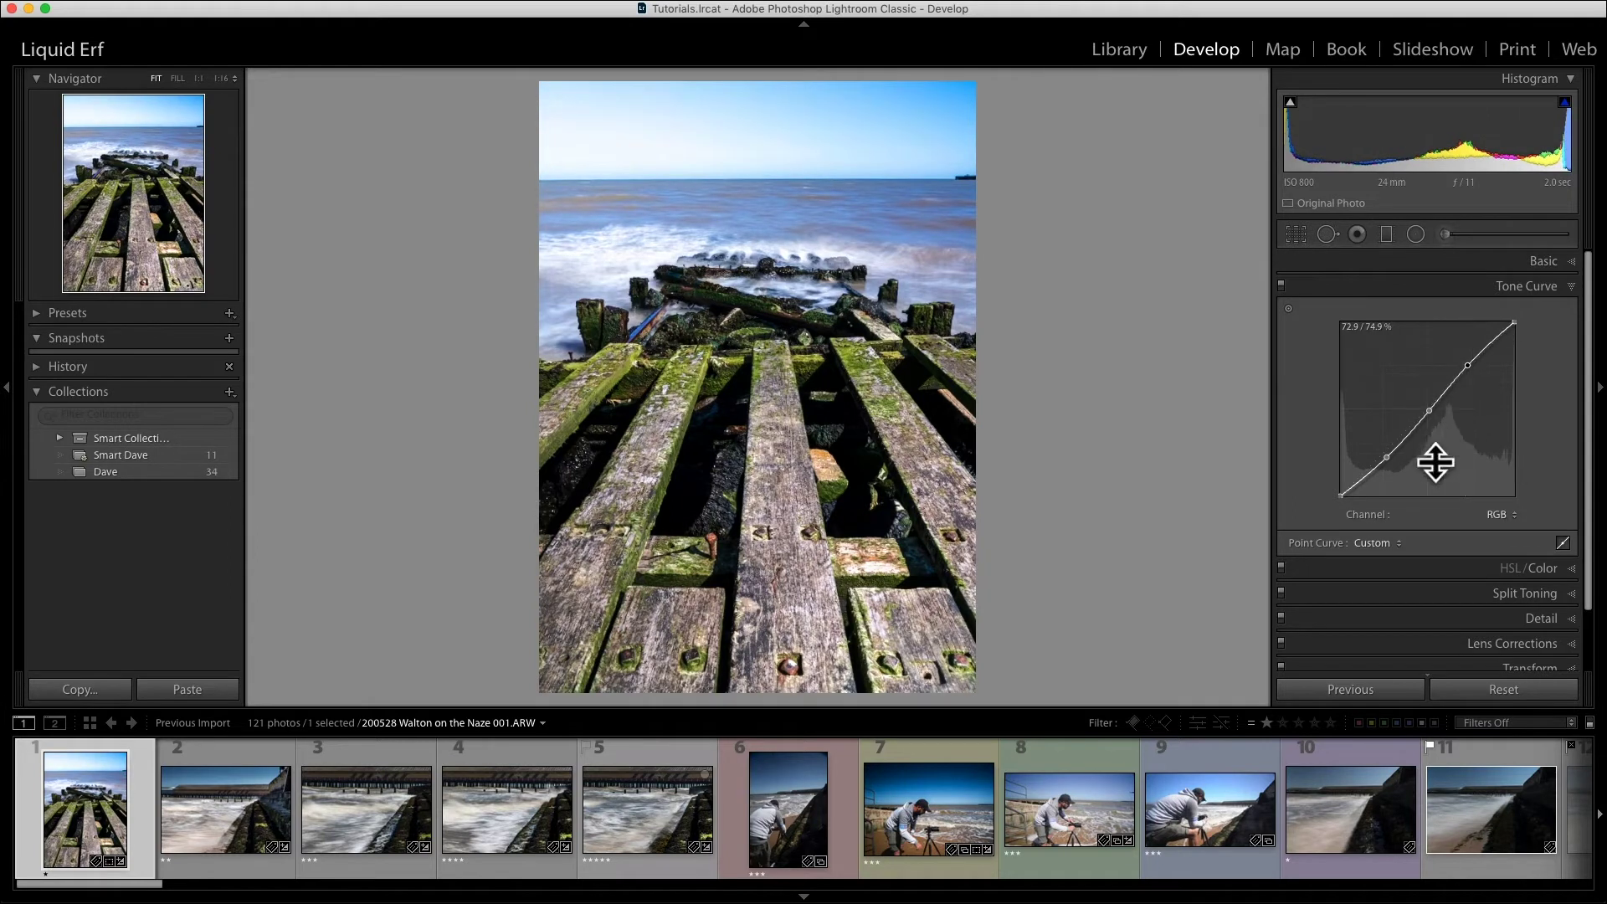
pyautogui.click(1287, 294)
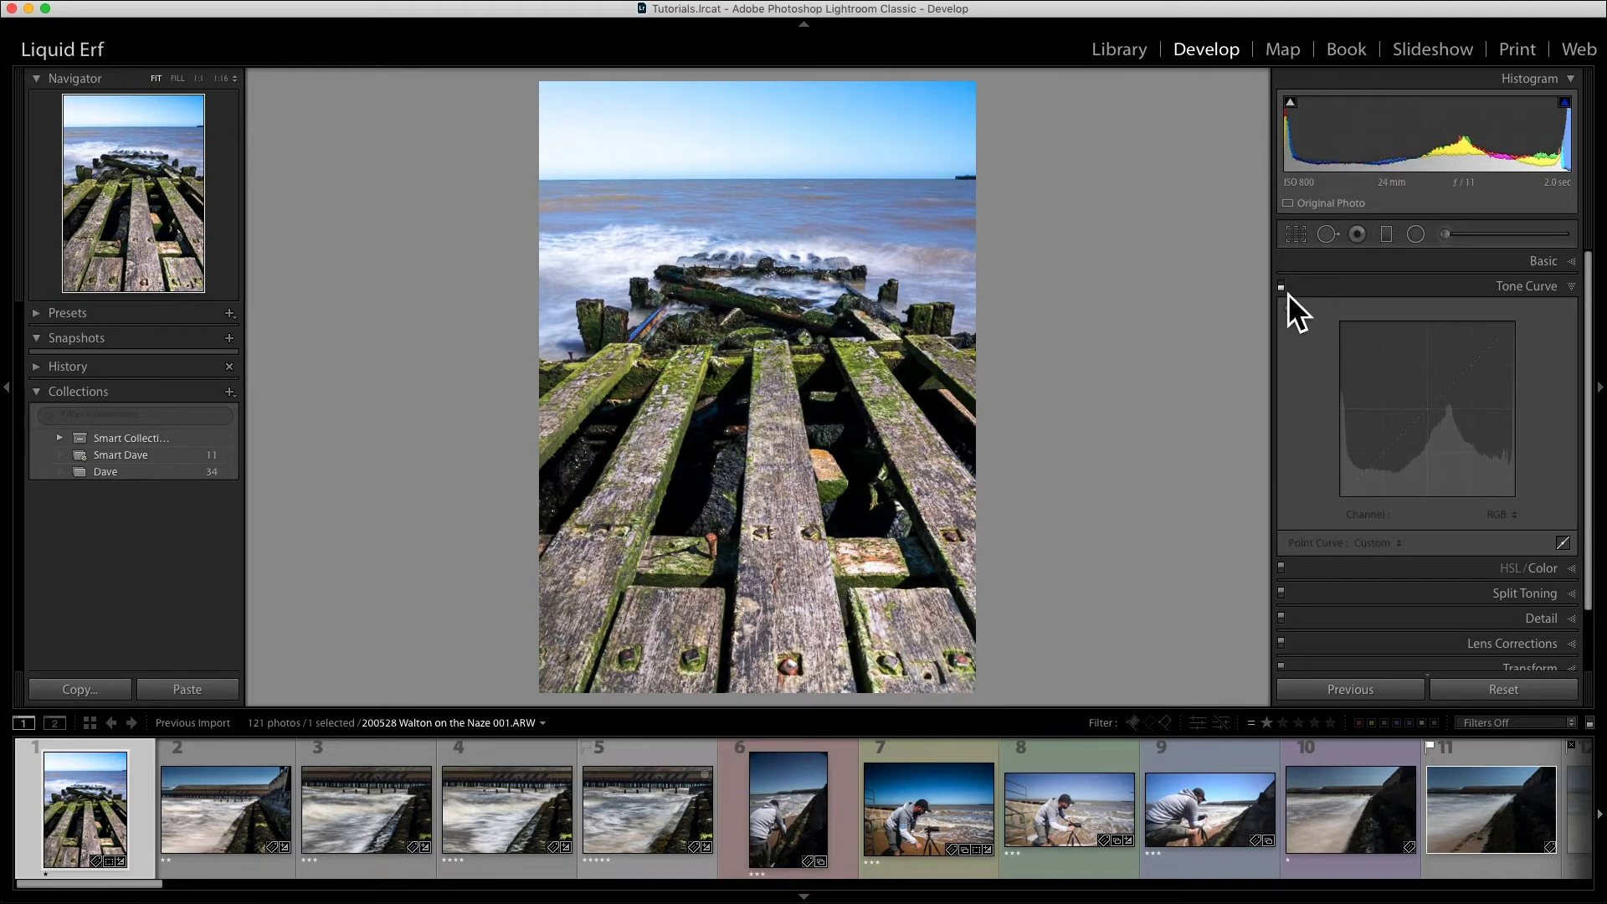
pyautogui.click(1288, 289)
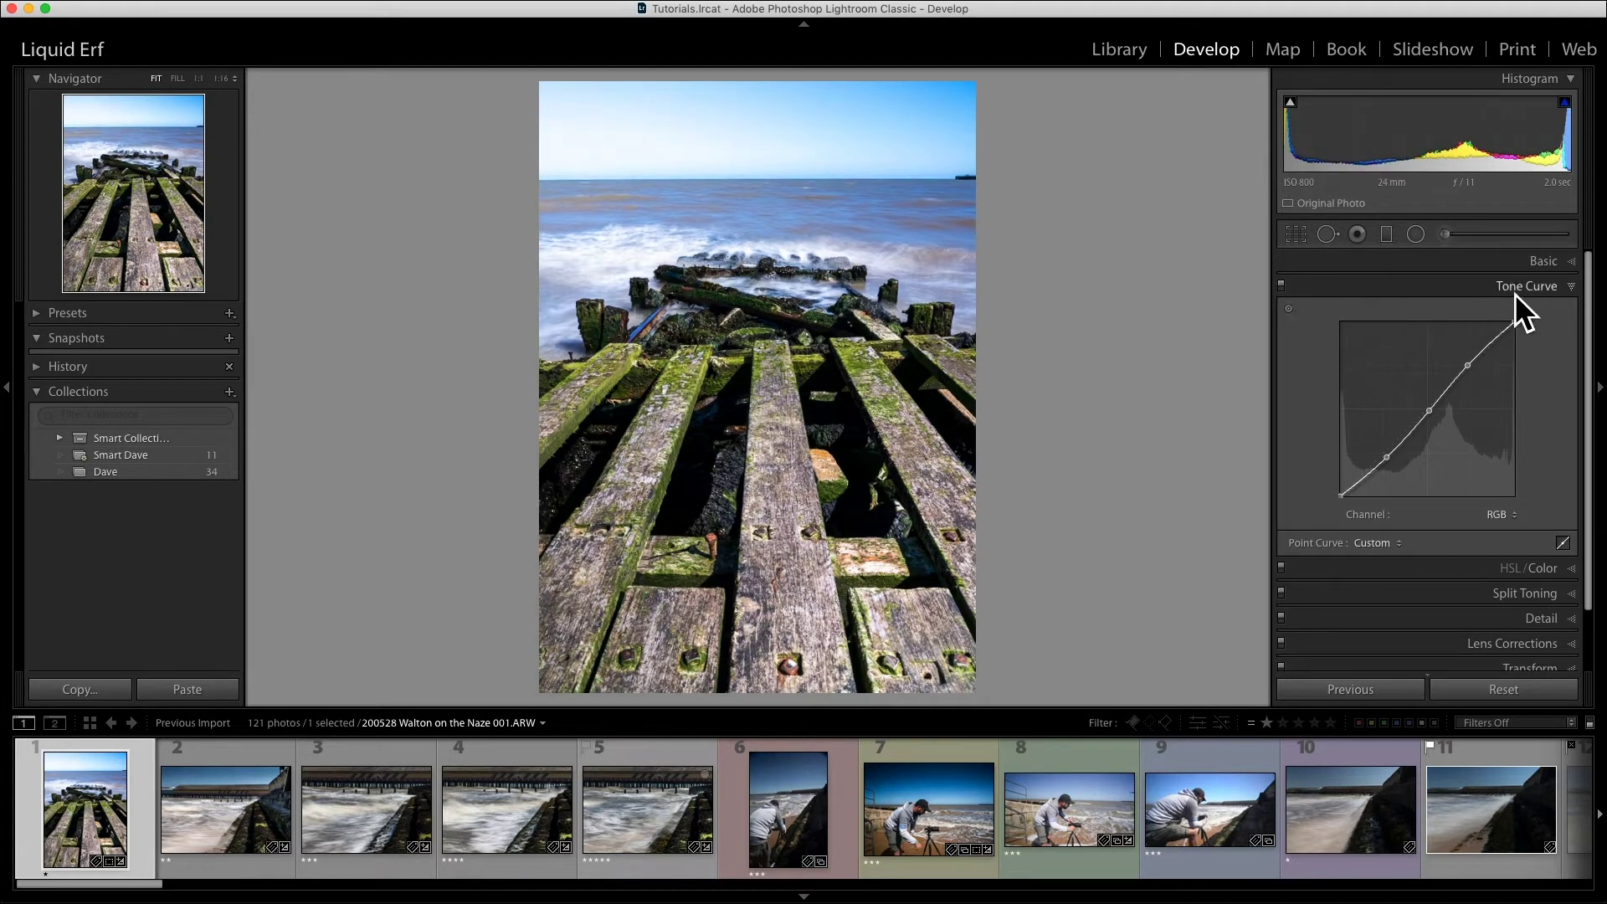
# - Review all colour ranges in the HSL / Color settings, then increase the Saturation of the Blue range in photo 001
pyautogui.click(1535, 573)
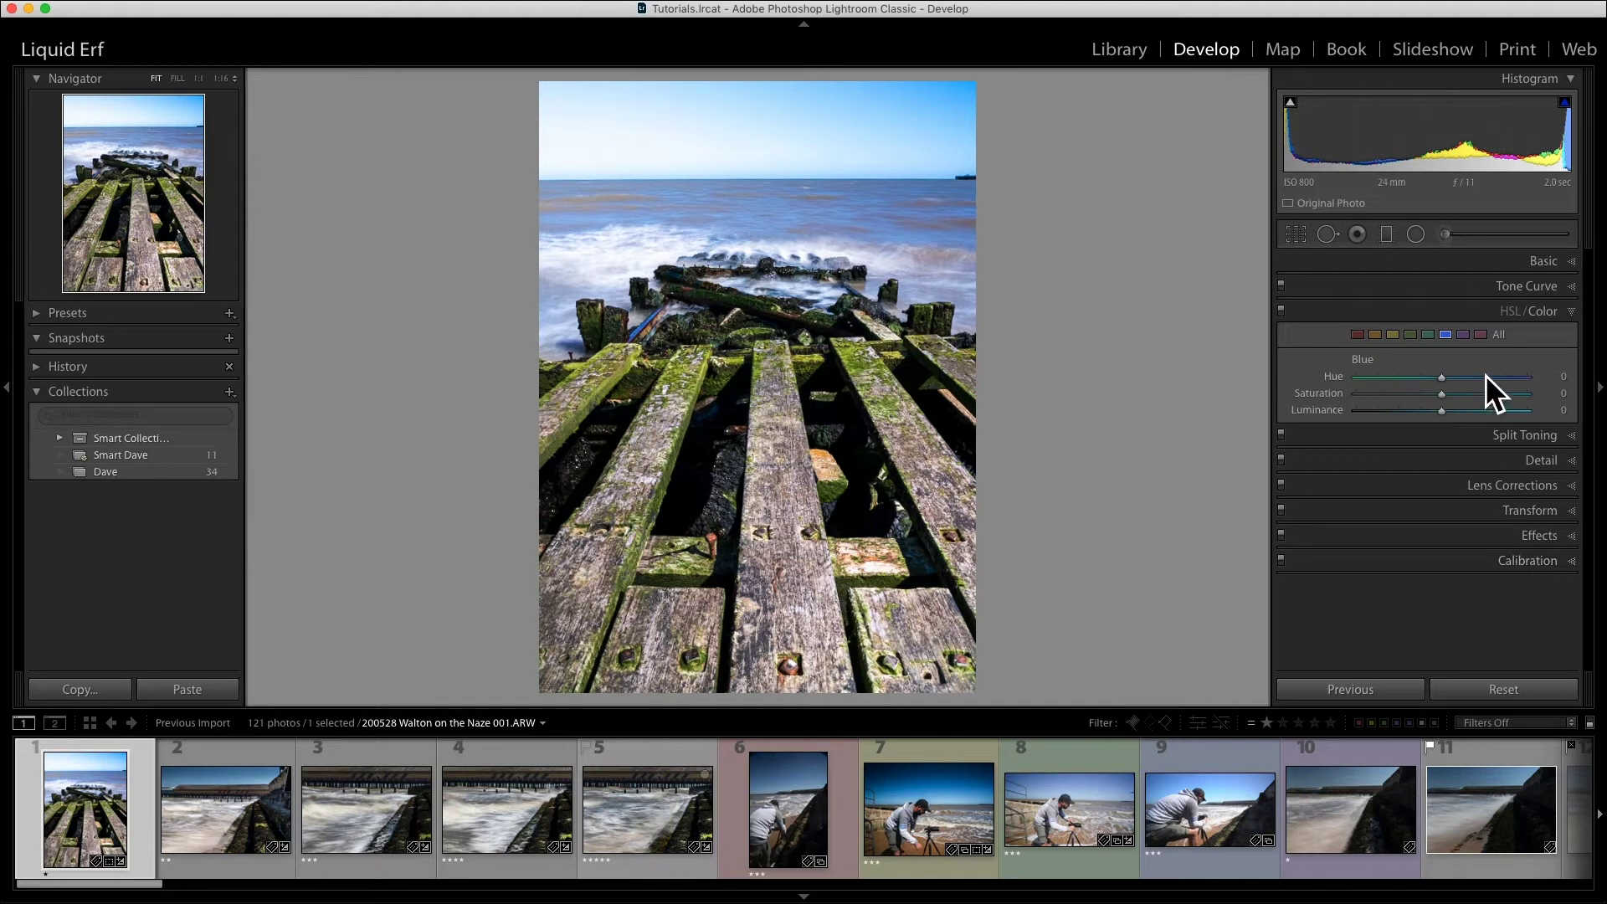
pyautogui.click(1505, 339)
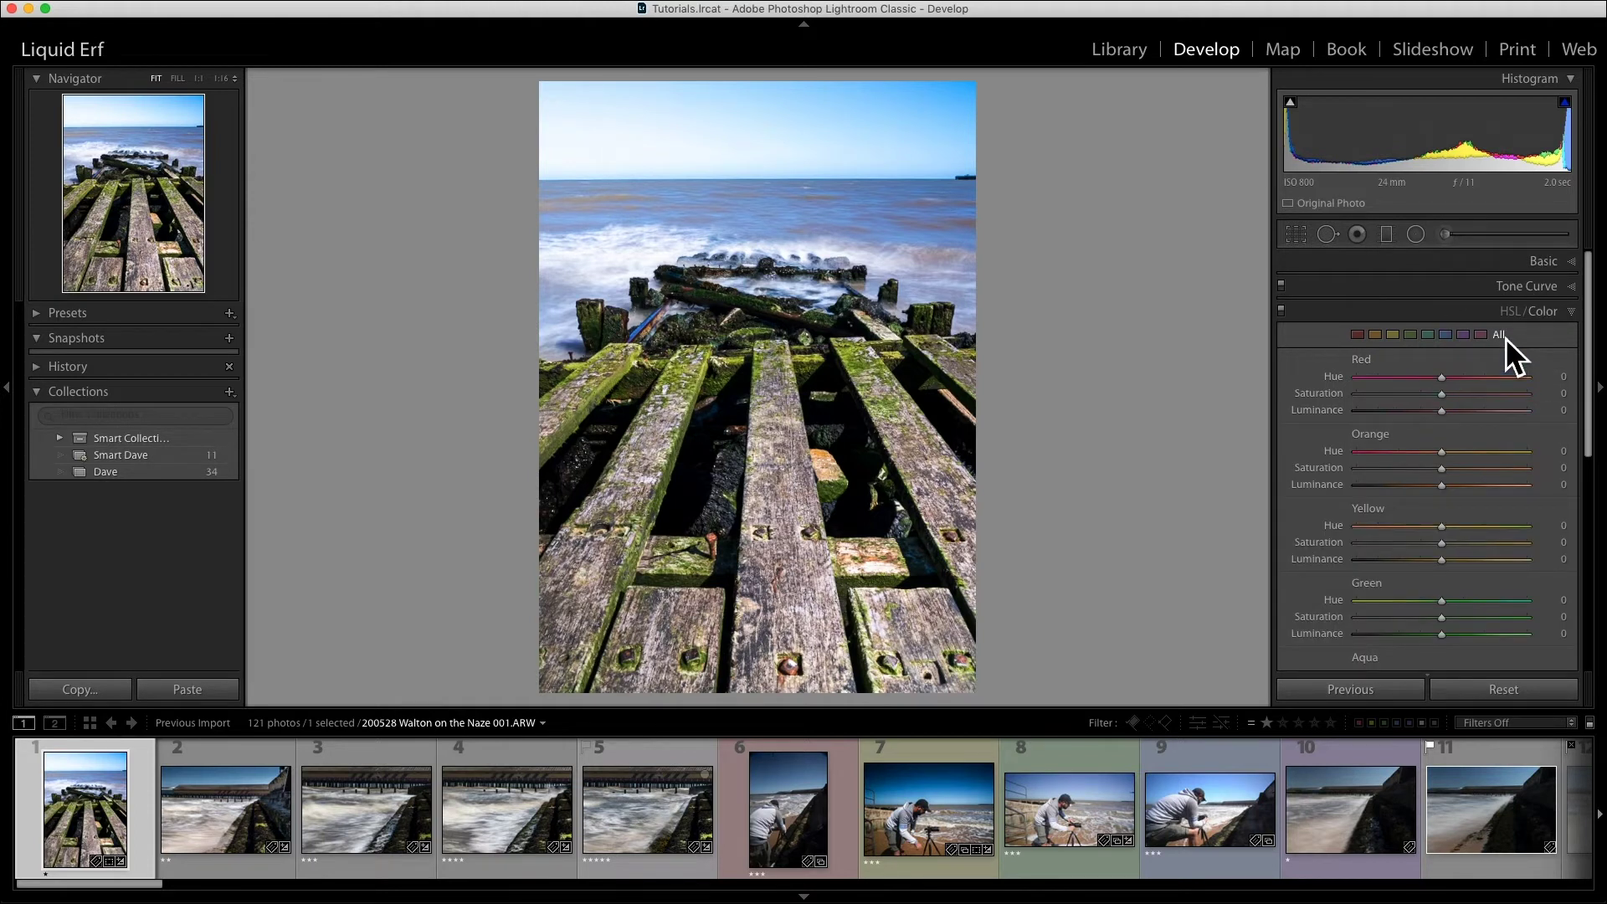
pyautogui.scroll(-5, 1444, 394)
pyautogui.scroll(2, 1443, 395)
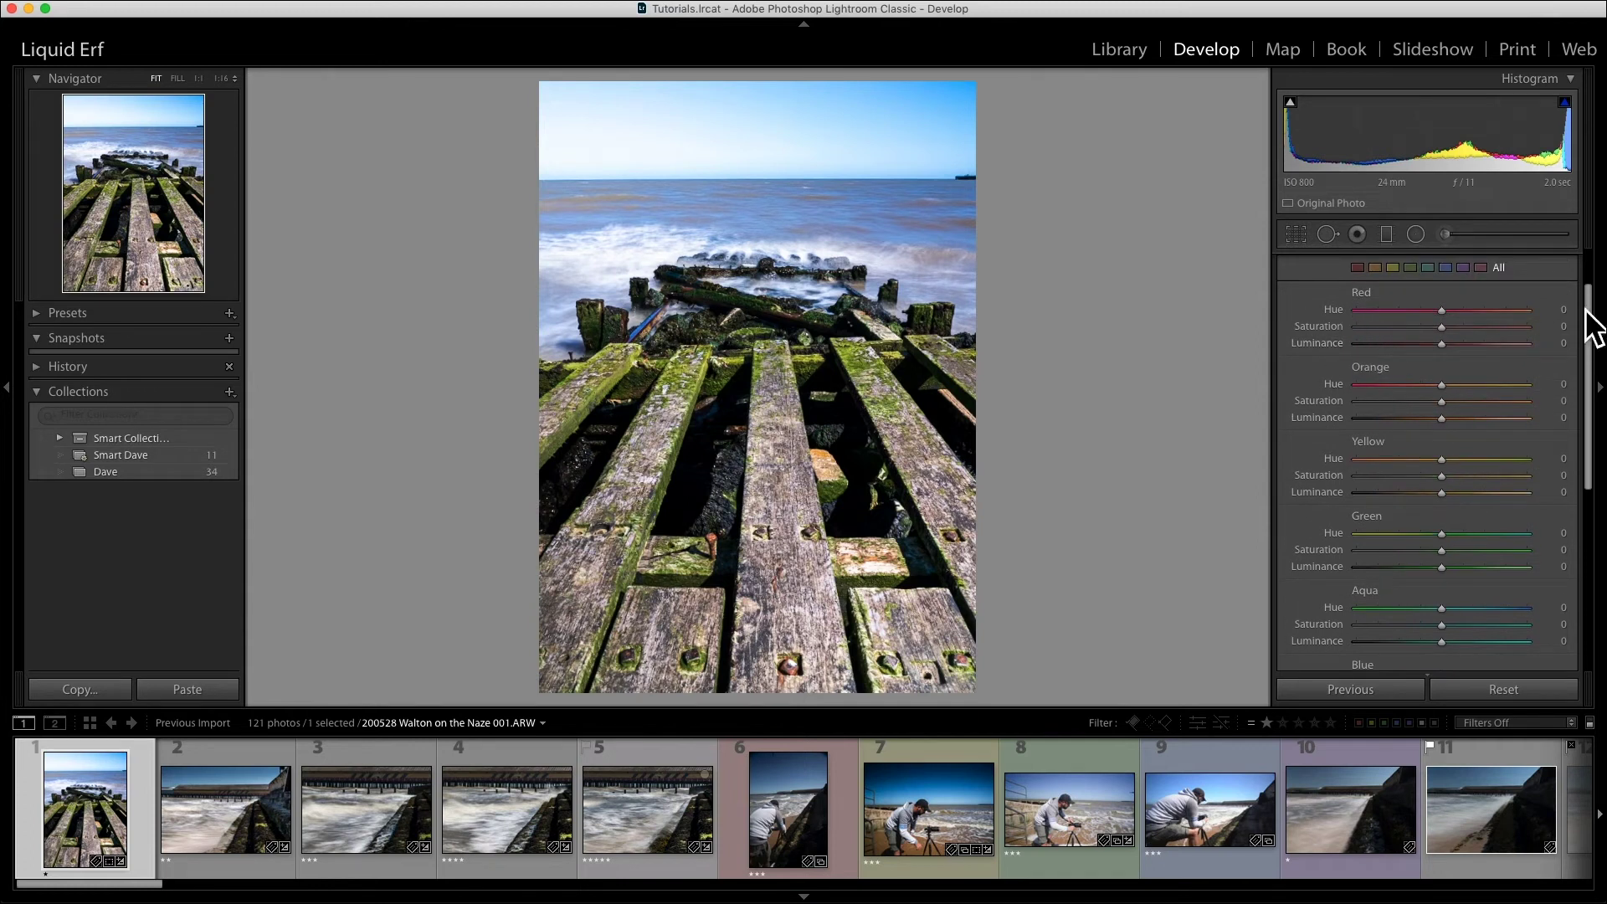
pyautogui.click(1445, 270)
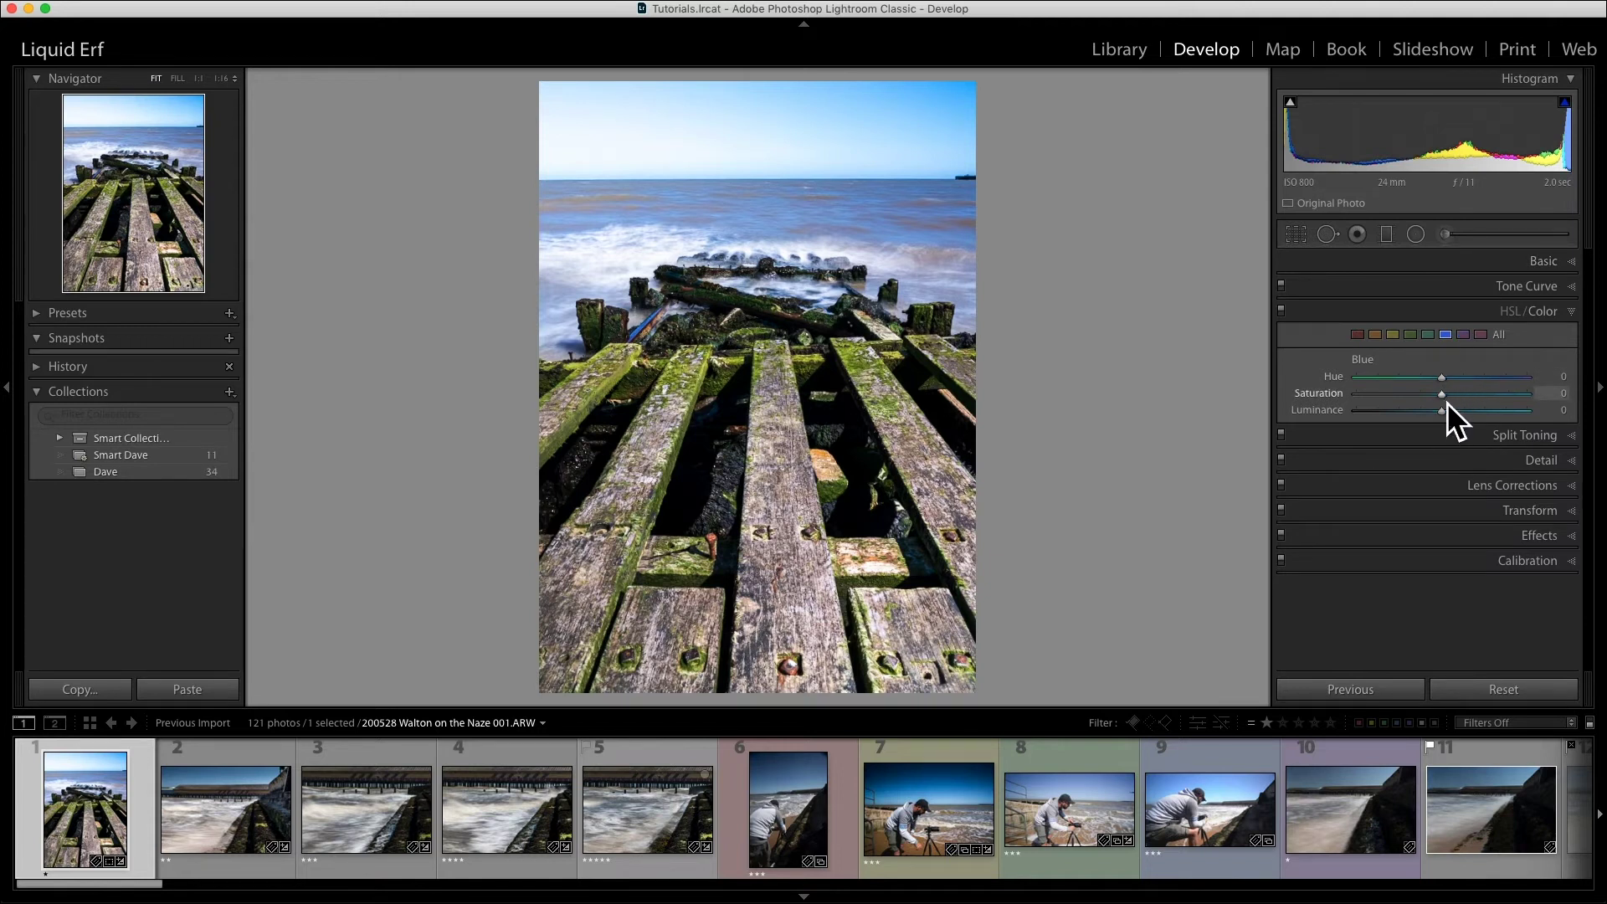
pyautogui.moveTo(1448, 403)
pyautogui.mouseDown()
pyautogui.moveTo(1504, 404)
pyautogui.moveTo(1475, 400)
pyautogui.mouseUp()
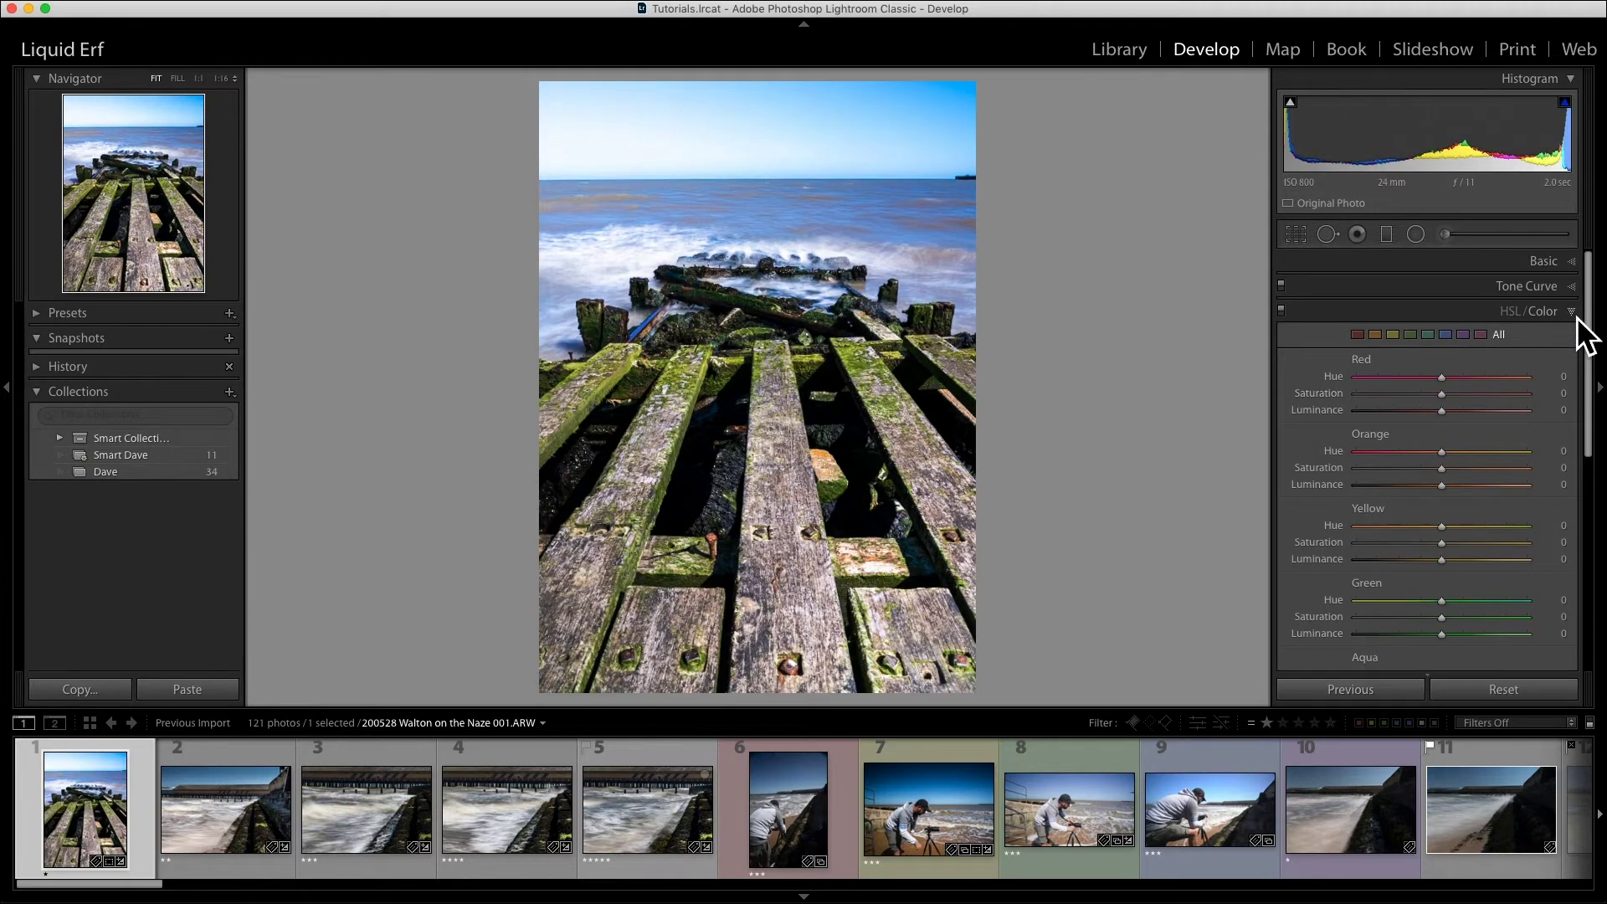
# - Set photo 001's Split Toning highlights to Hue 14 and Saturation 34, and its shadows to Hue 247 and Saturation 41
pyautogui.click(1574, 313)
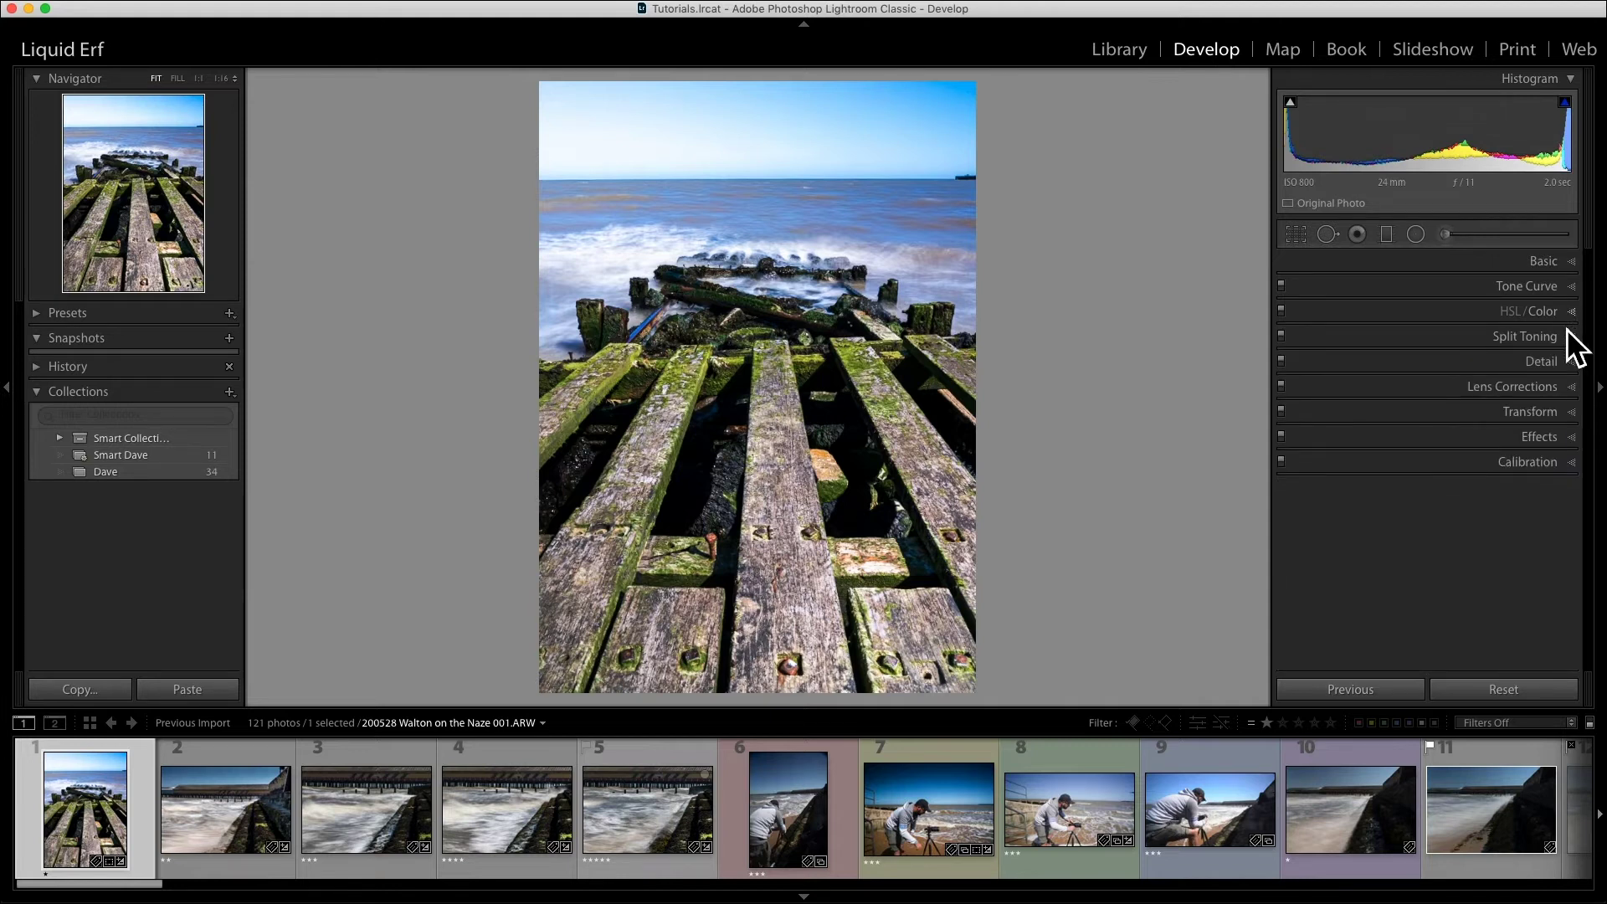
pyautogui.click(1534, 340)
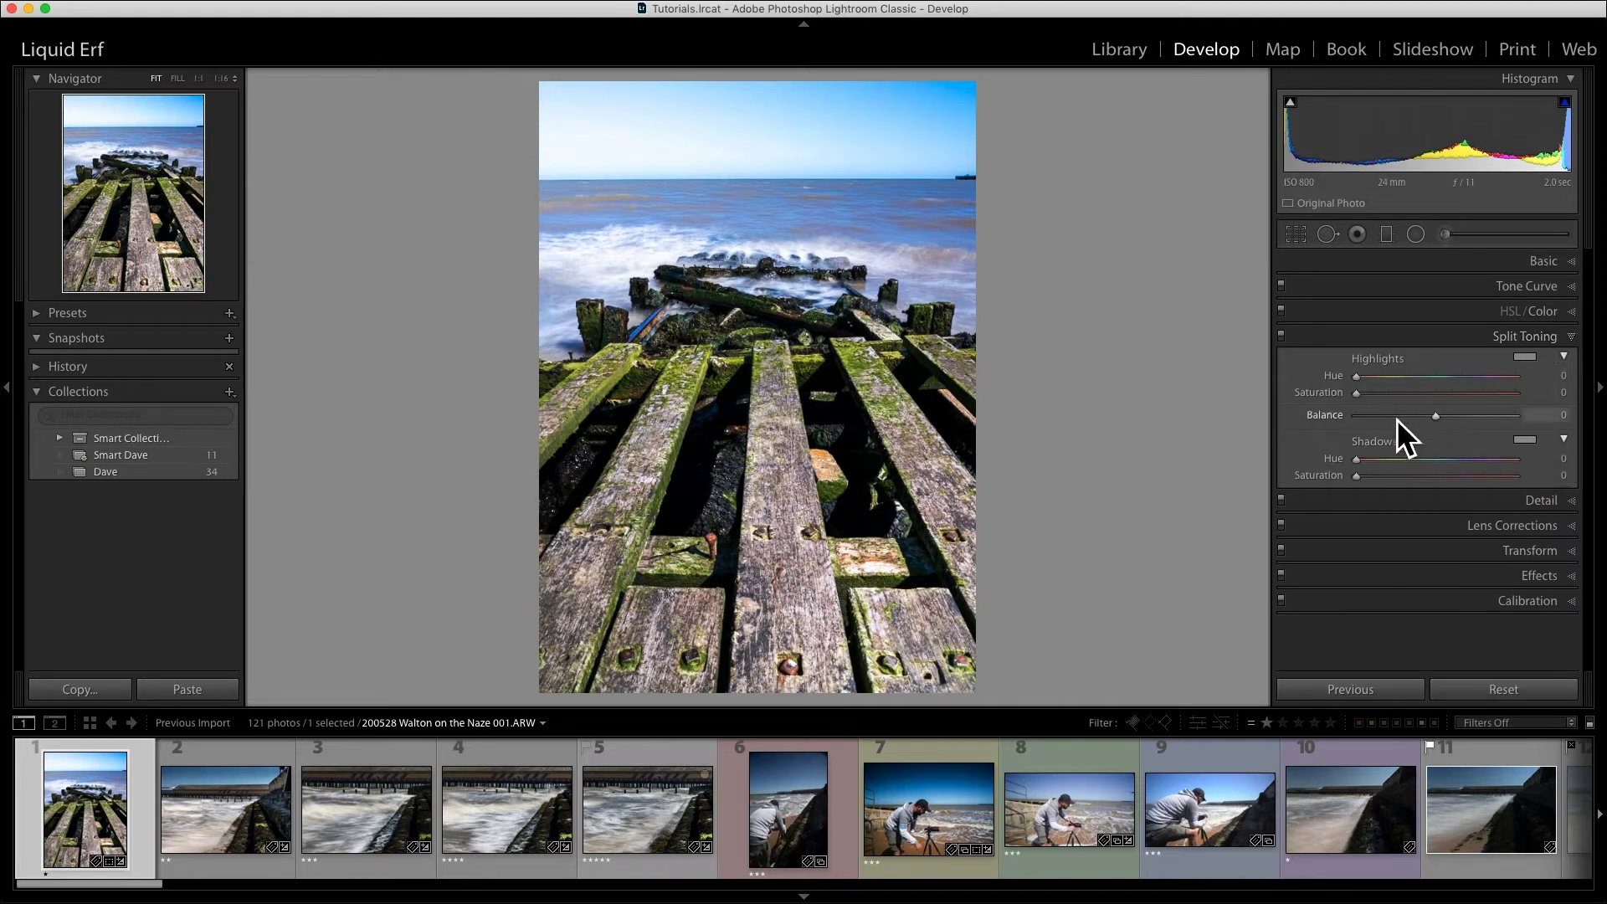
pyautogui.moveTo(1359, 383); pyautogui.dragTo(1417, 410)
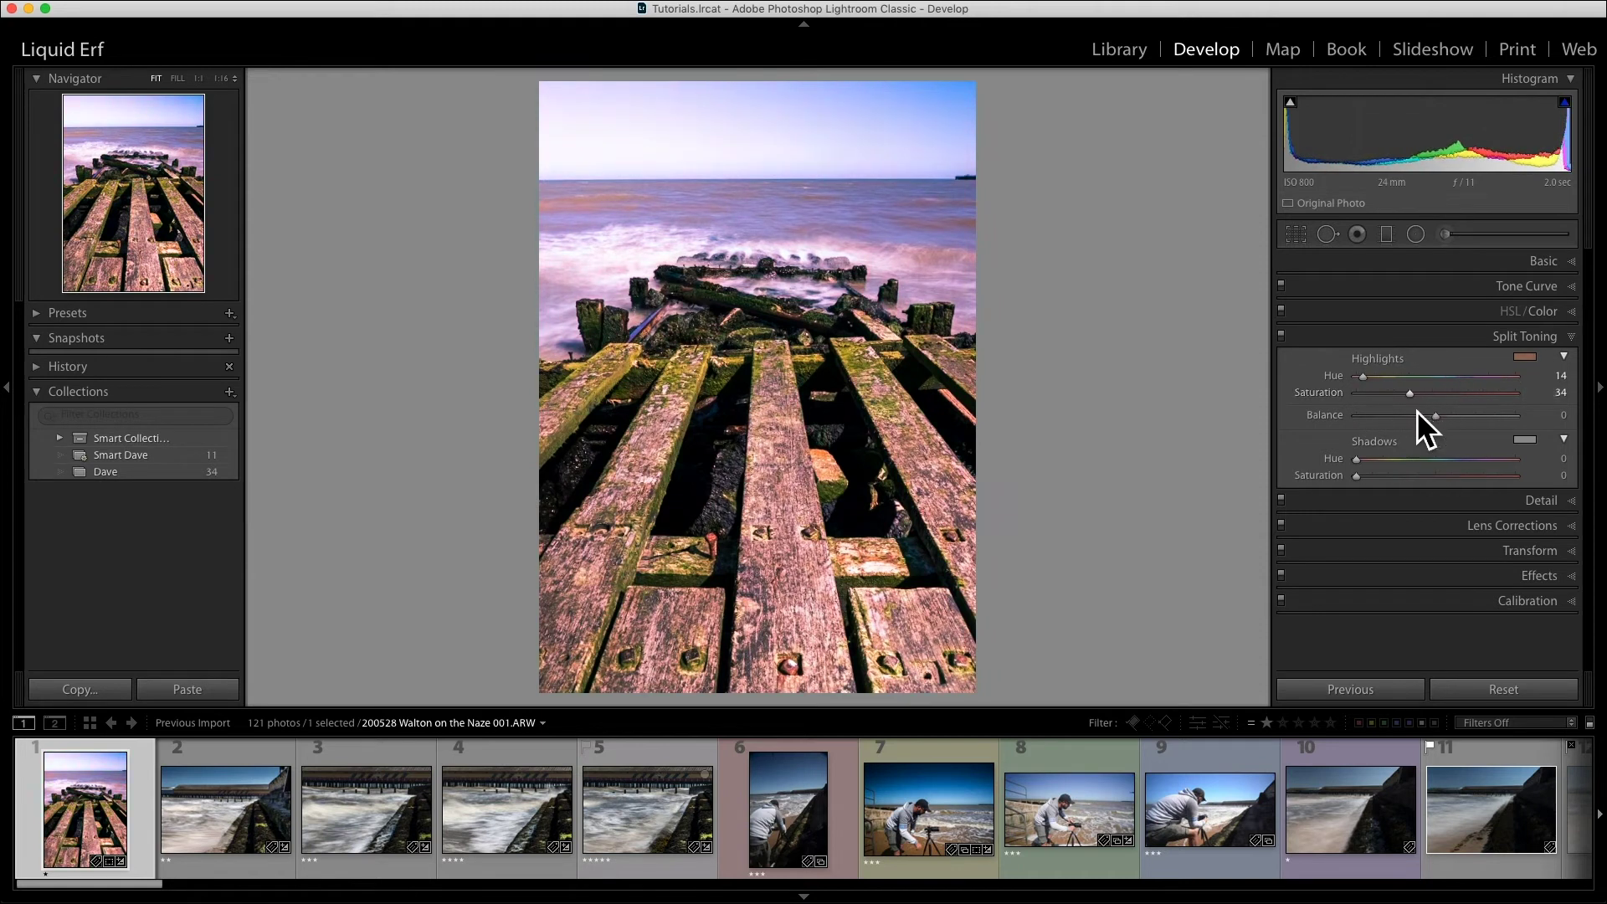
pyautogui.moveTo(1364, 468); pyautogui.dragTo(1466, 465)
pyautogui.moveTo(1364, 484); pyautogui.dragTo(1430, 483)
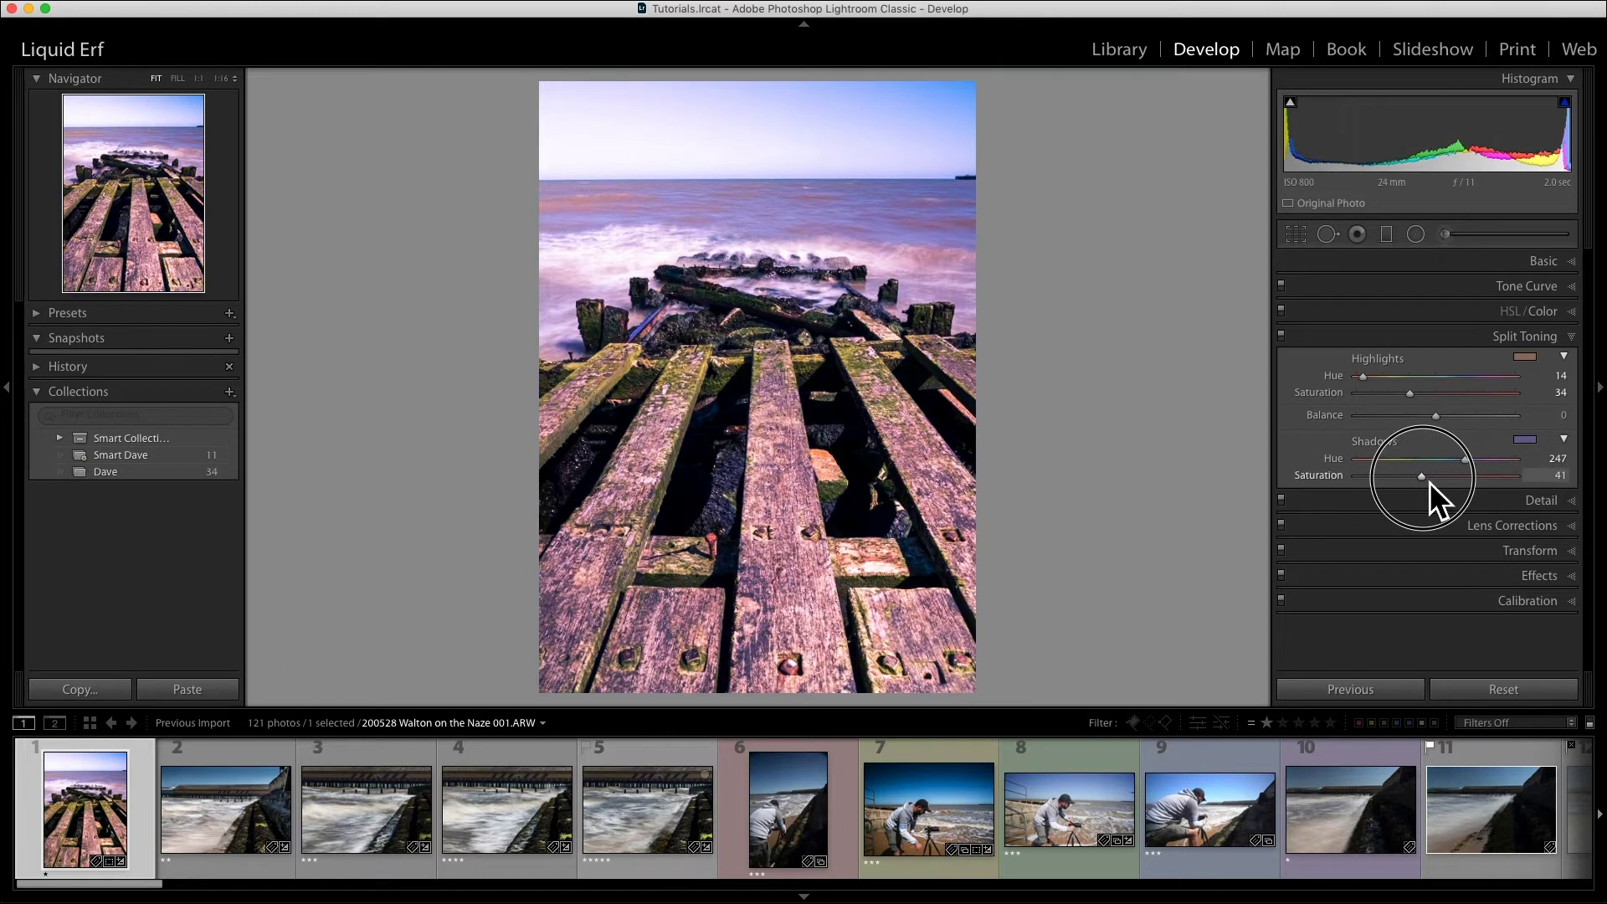
# - Pick a shadow tint of Hue 230 and Saturation 22 from the colour spectrum, and reset the Split Toning highlights
pyautogui.click(1530, 443)
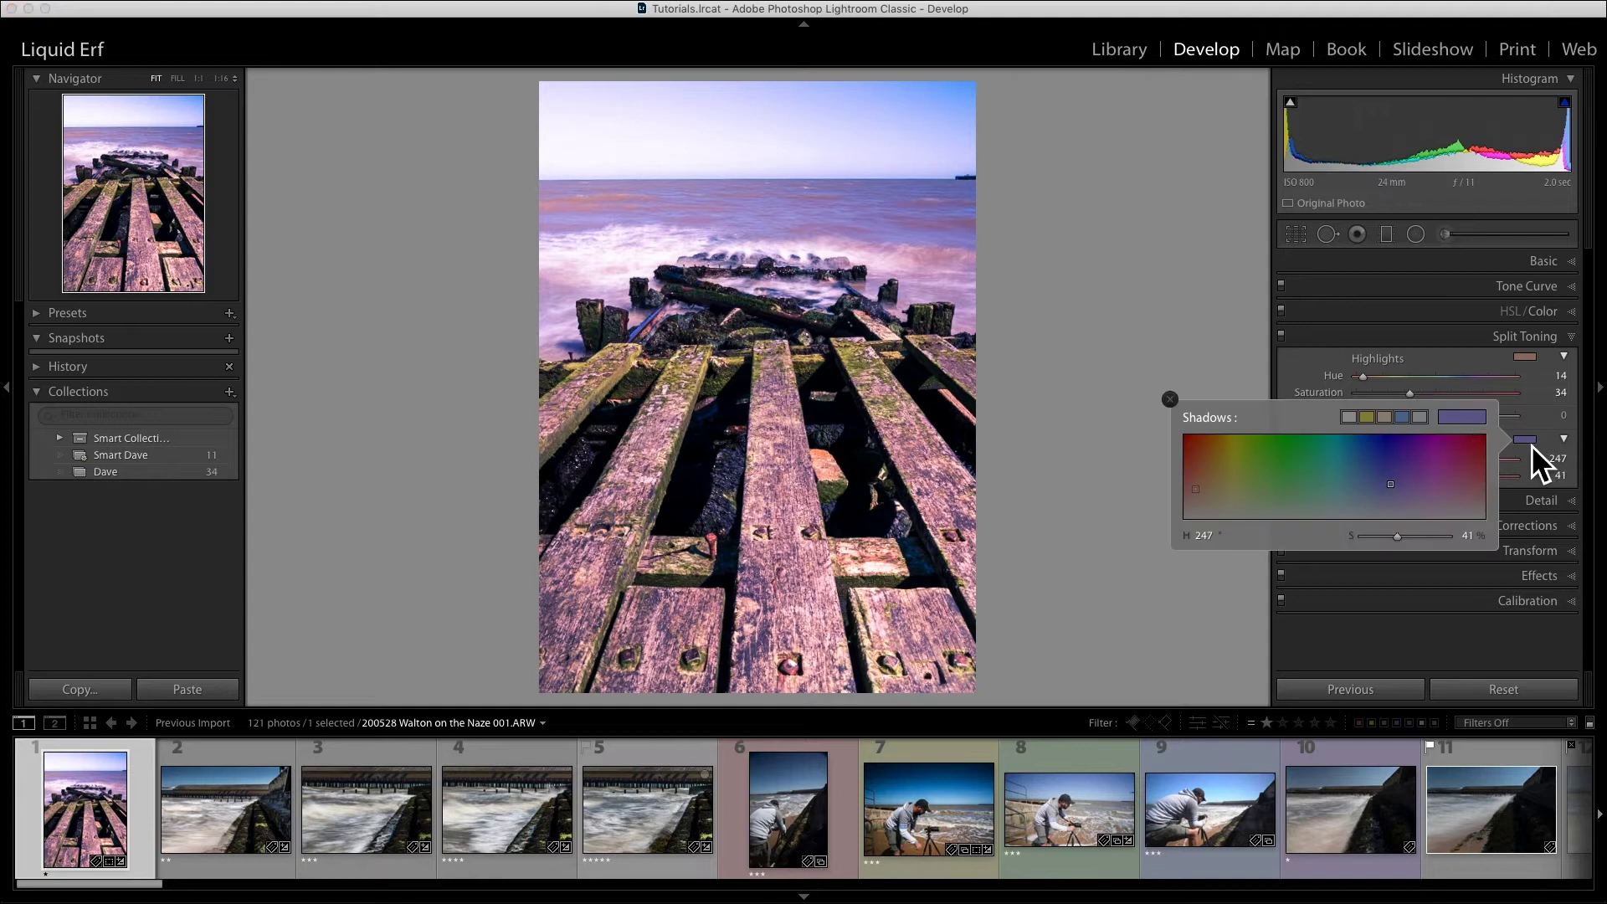
pyautogui.moveTo(1222, 470); pyautogui.dragTo(1376, 499)
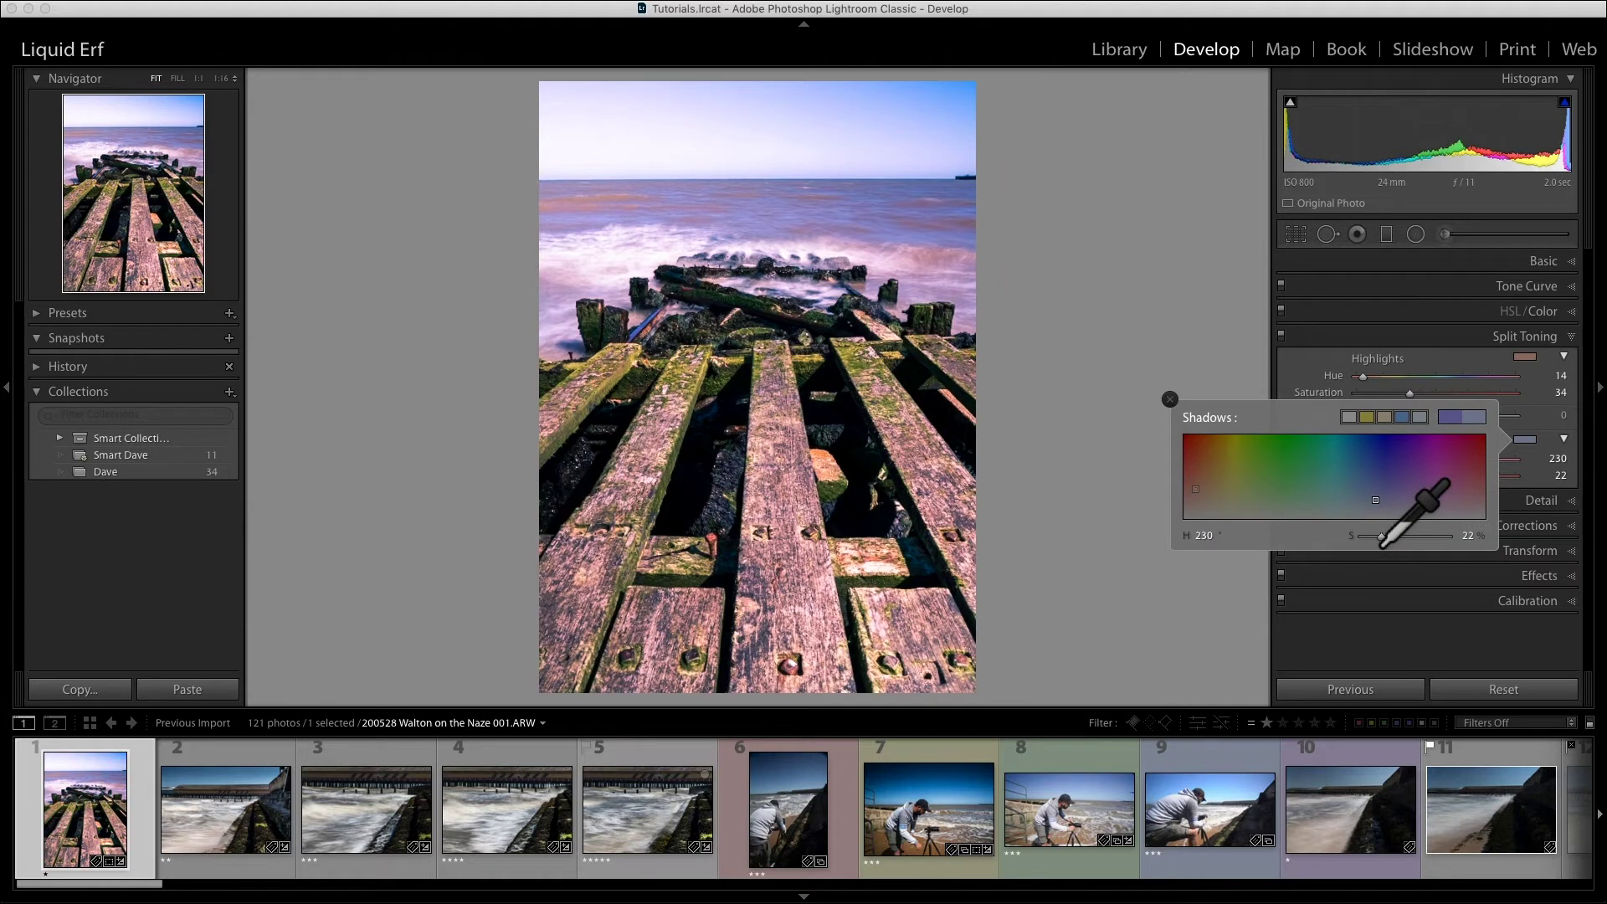
pyautogui.click(1387, 368)
pyautogui.doubleClick(1387, 368)
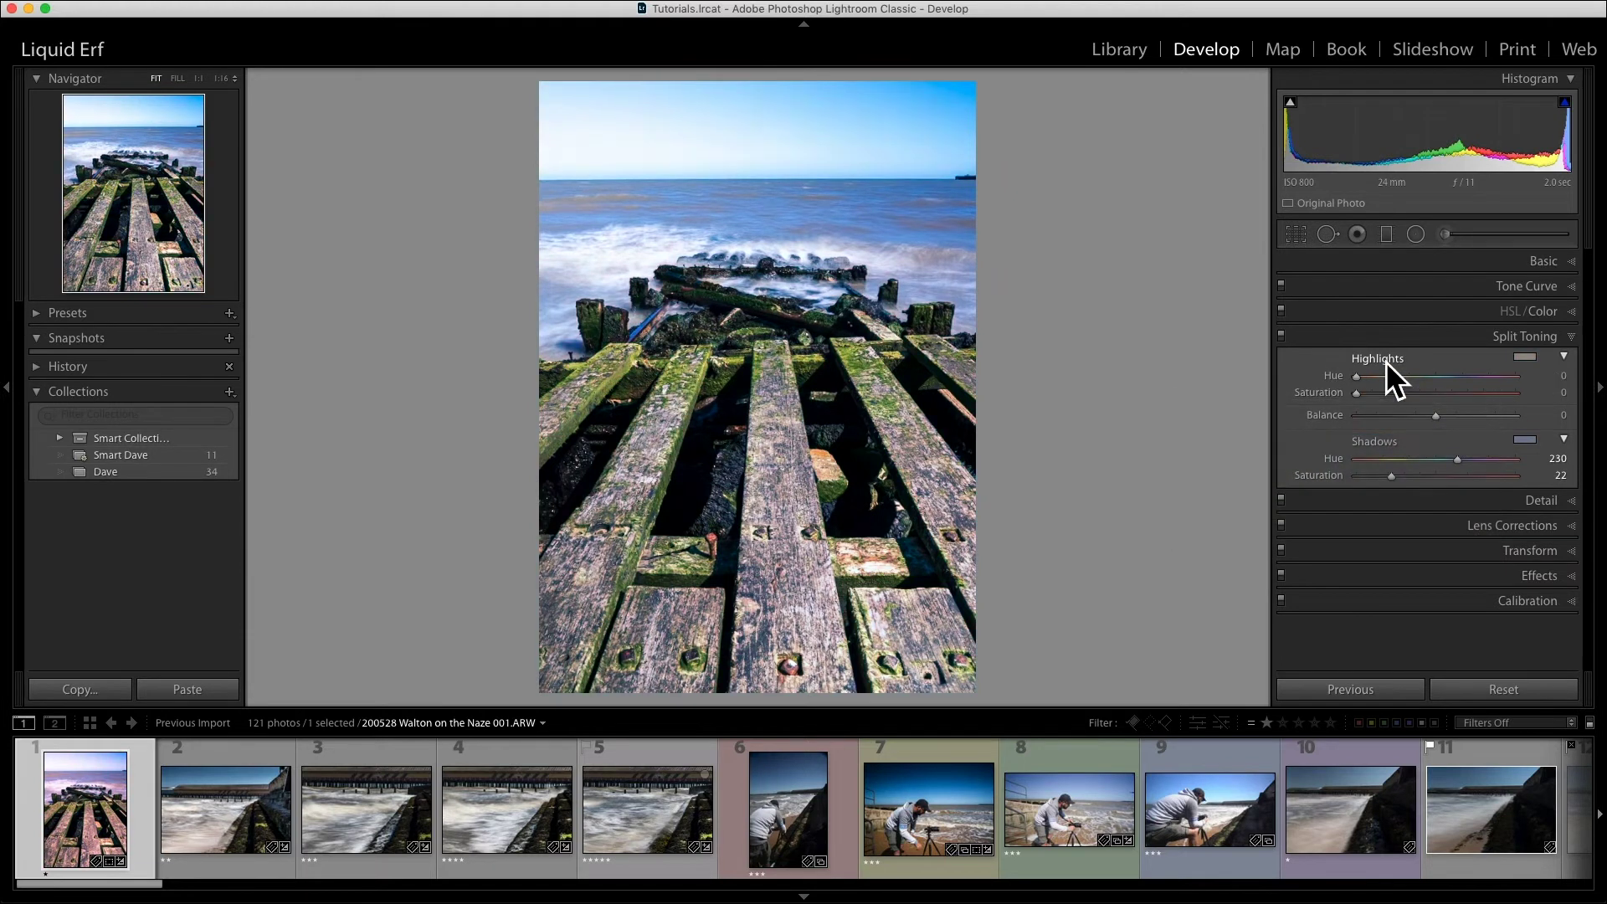
# - Set photo 001's Sharpening Amount to 79 and Masking to 56 in the Detail settings
pyautogui.click(1551, 502)
pyautogui.moveTo(1404, 480); pyautogui.dragTo(1440, 494)
pyautogui.moveTo(1356, 528); pyautogui.dragTo(1449, 534)
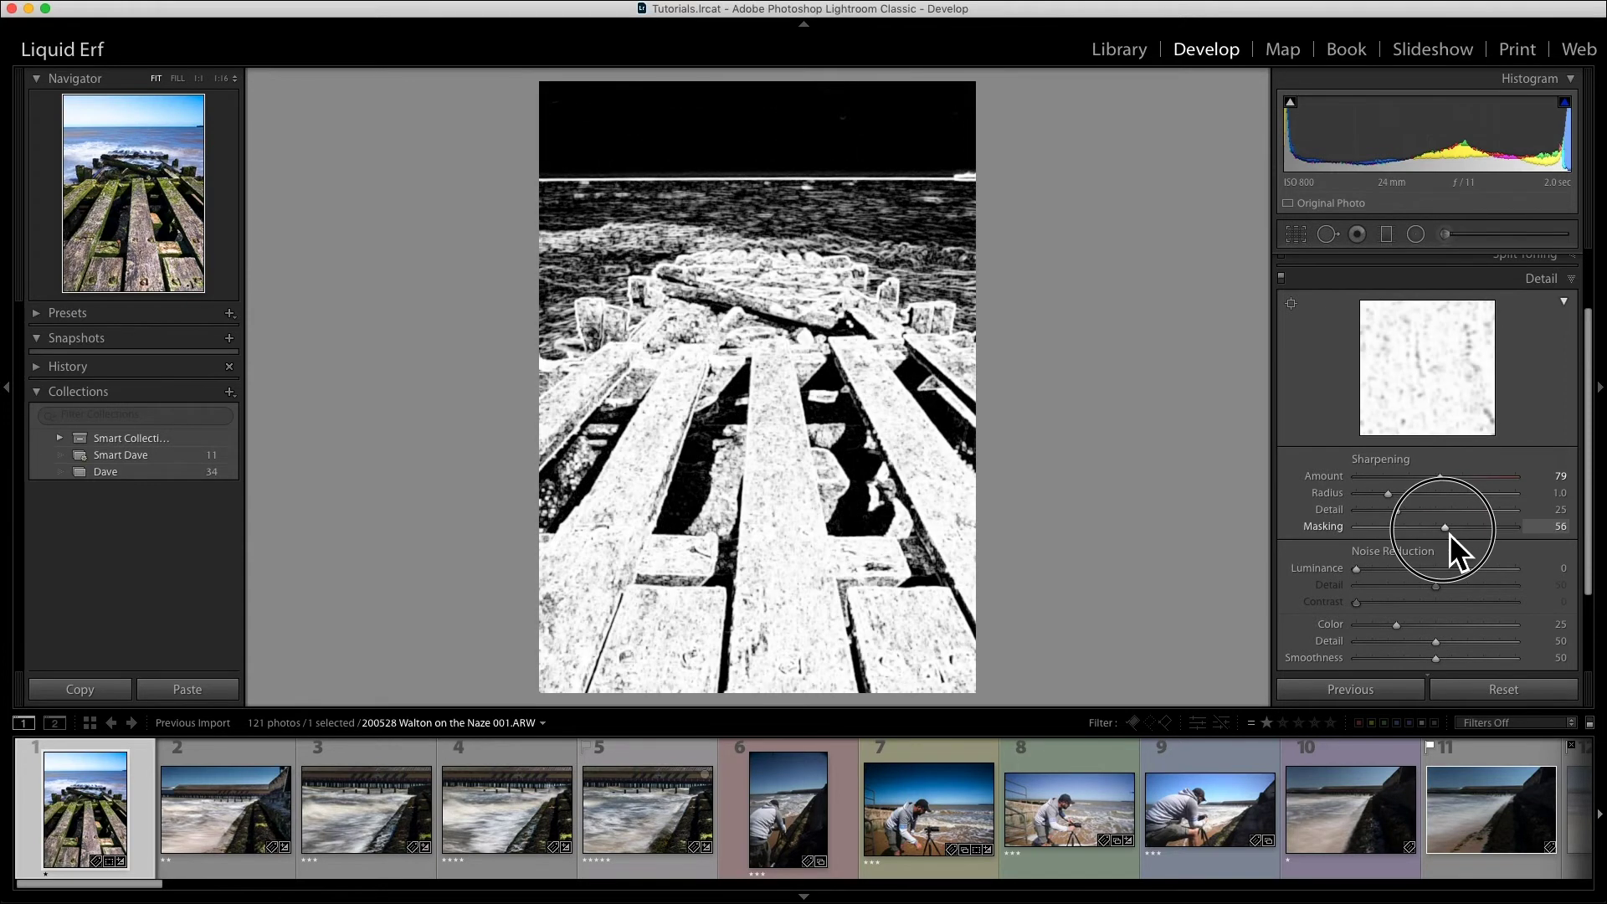
pyautogui.moveTo(1450, 534); pyautogui.dragTo(1449, 534)
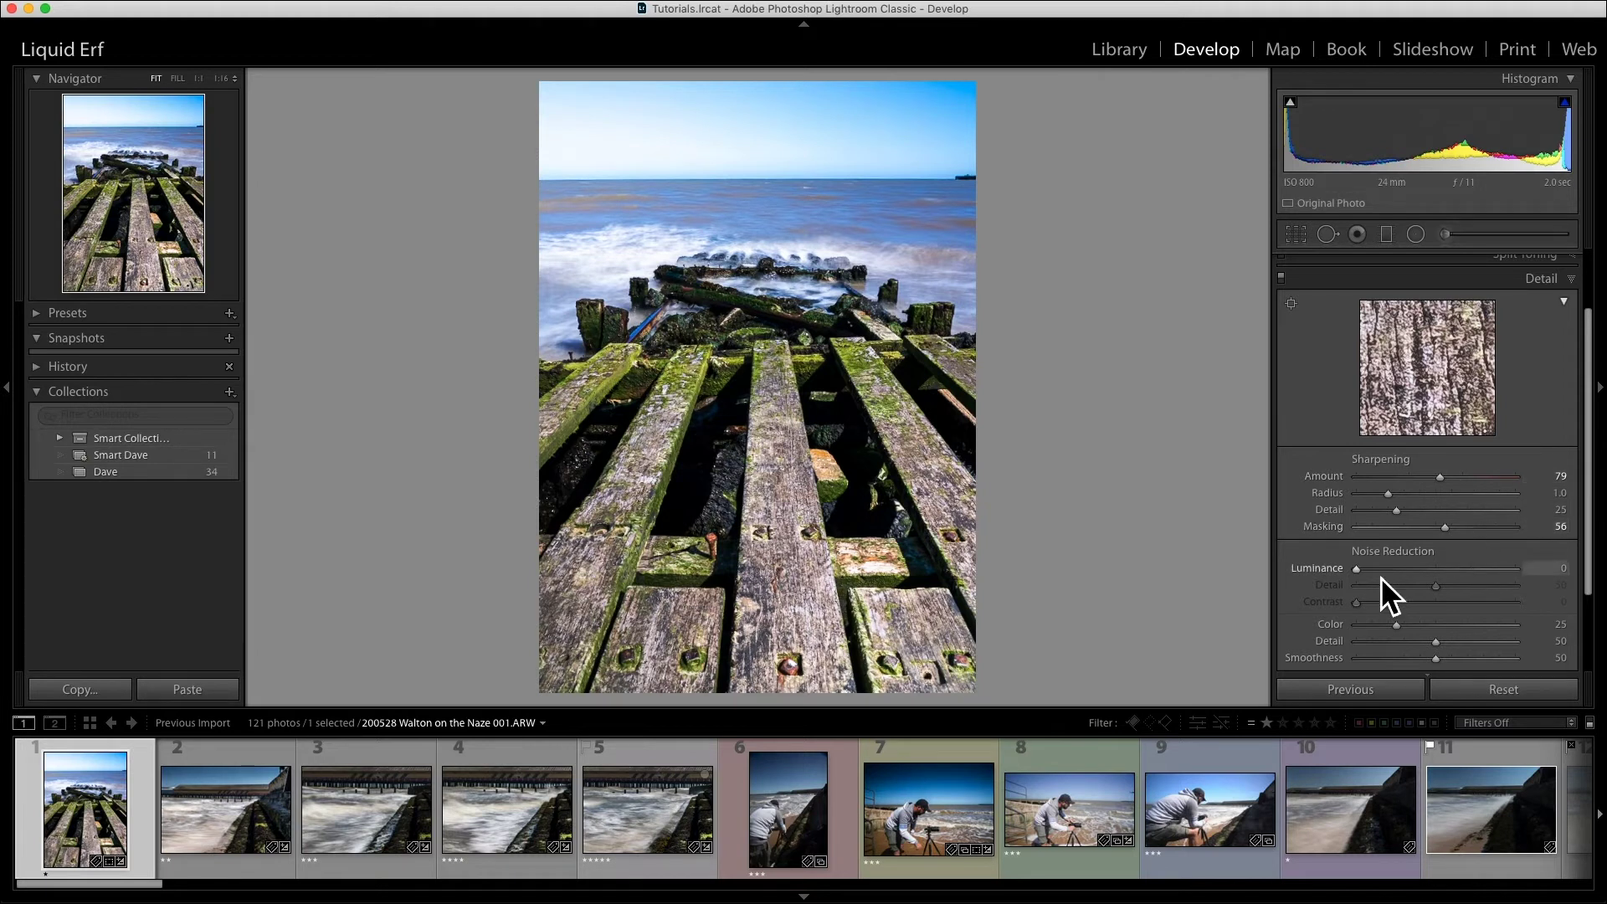
# - Compare photo 001 with the lens profile corrections off and on, leaving them enabled
pyautogui.scroll(-3, 1381, 578)
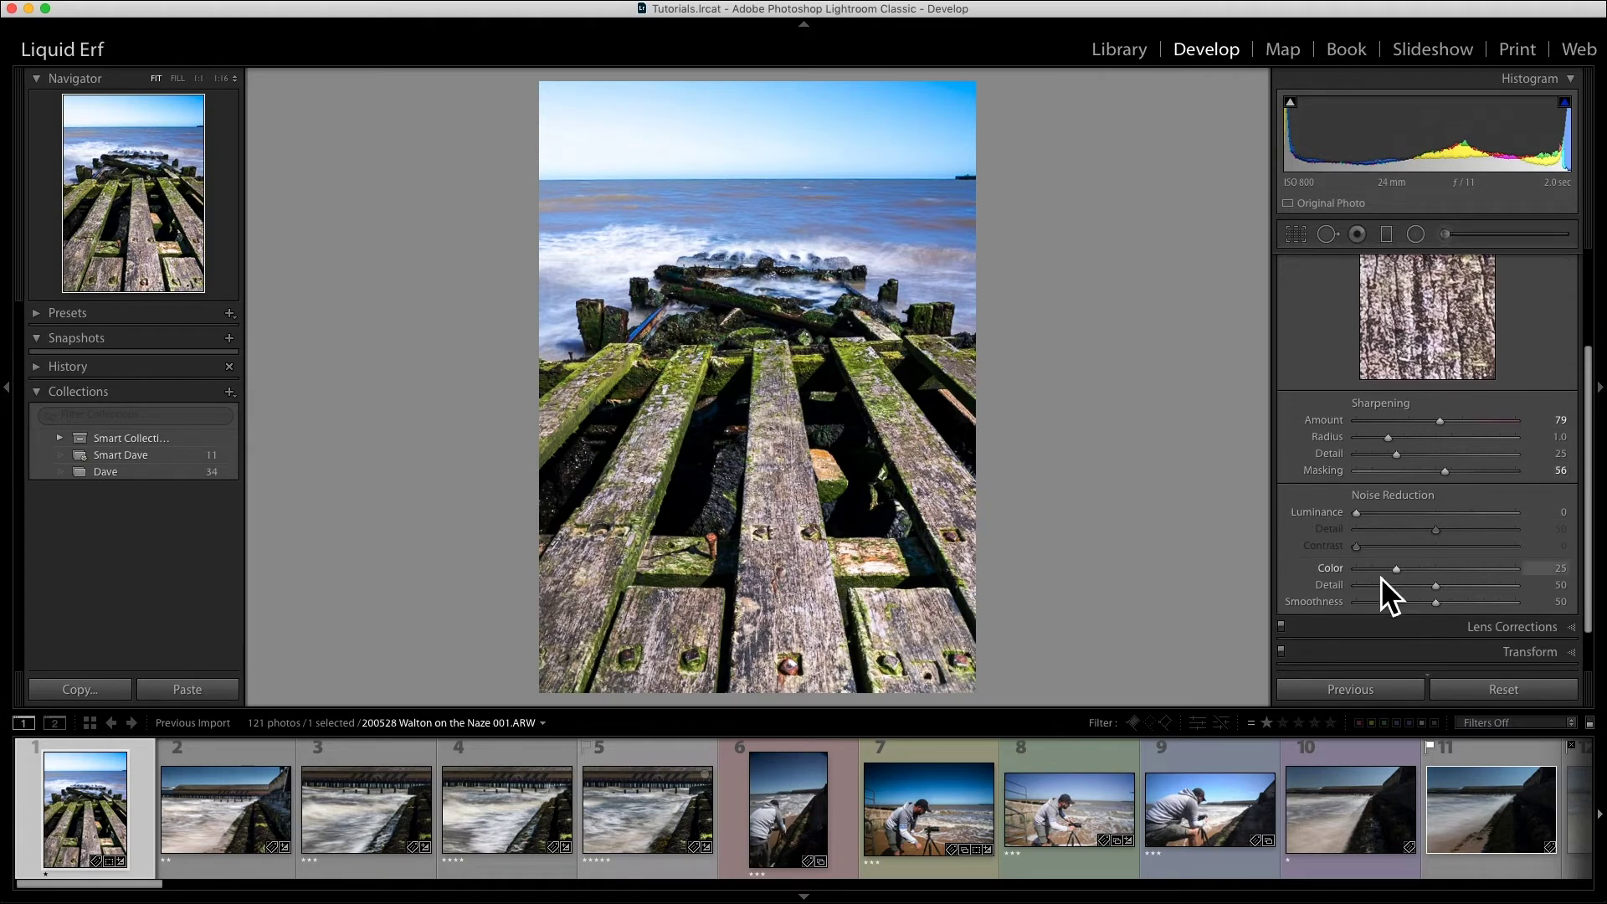
pyautogui.click(1497, 616)
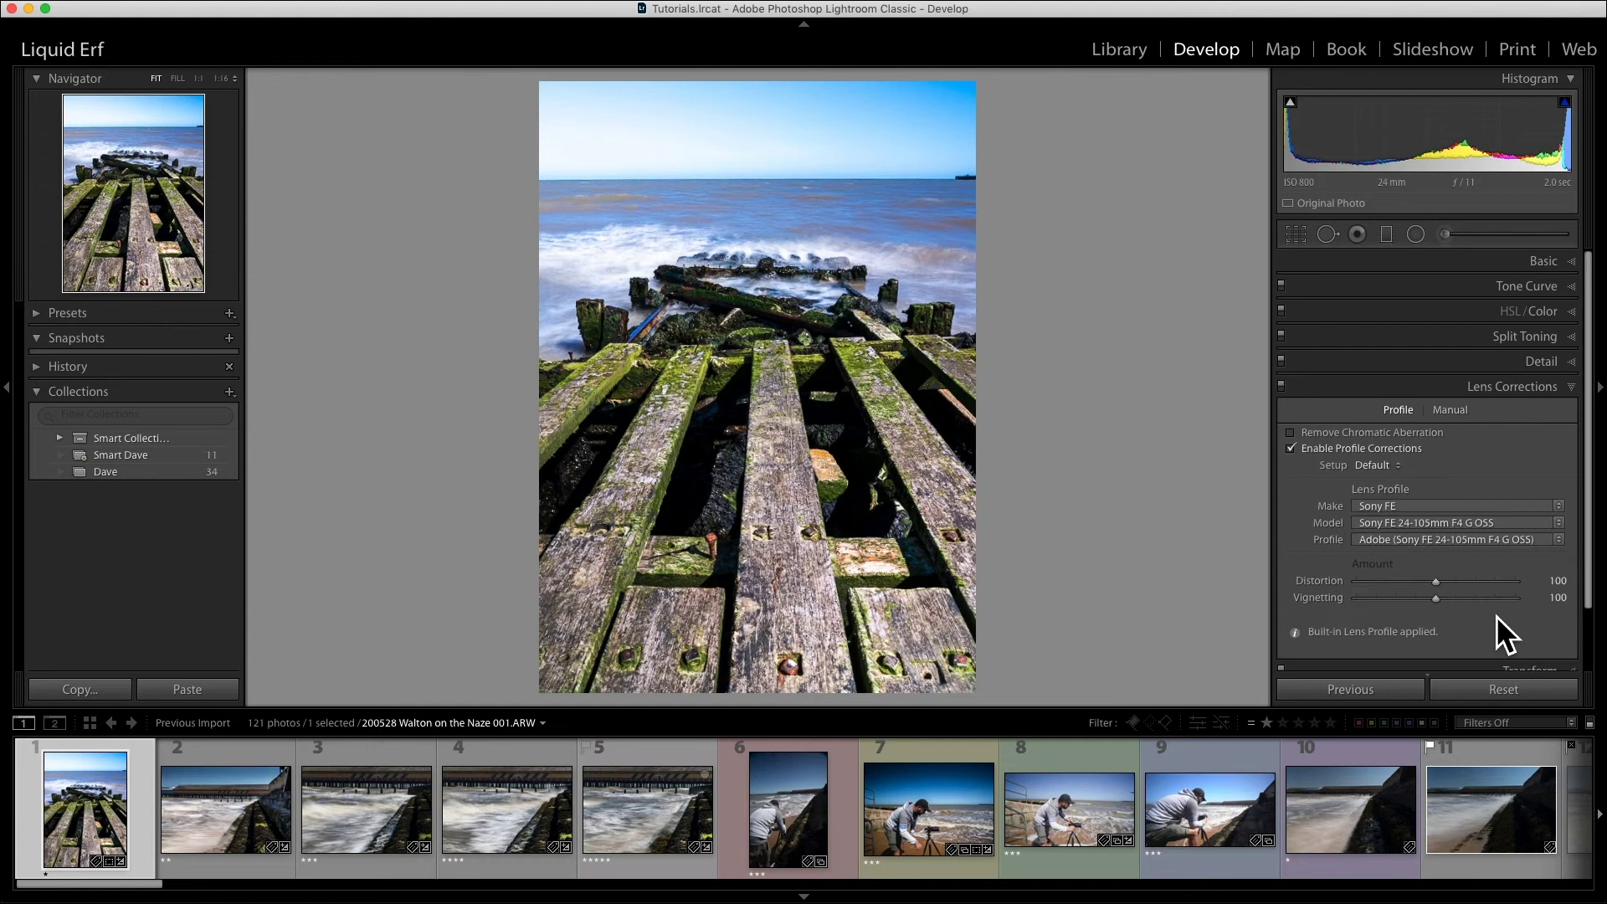
pyautogui.click(1298, 453)
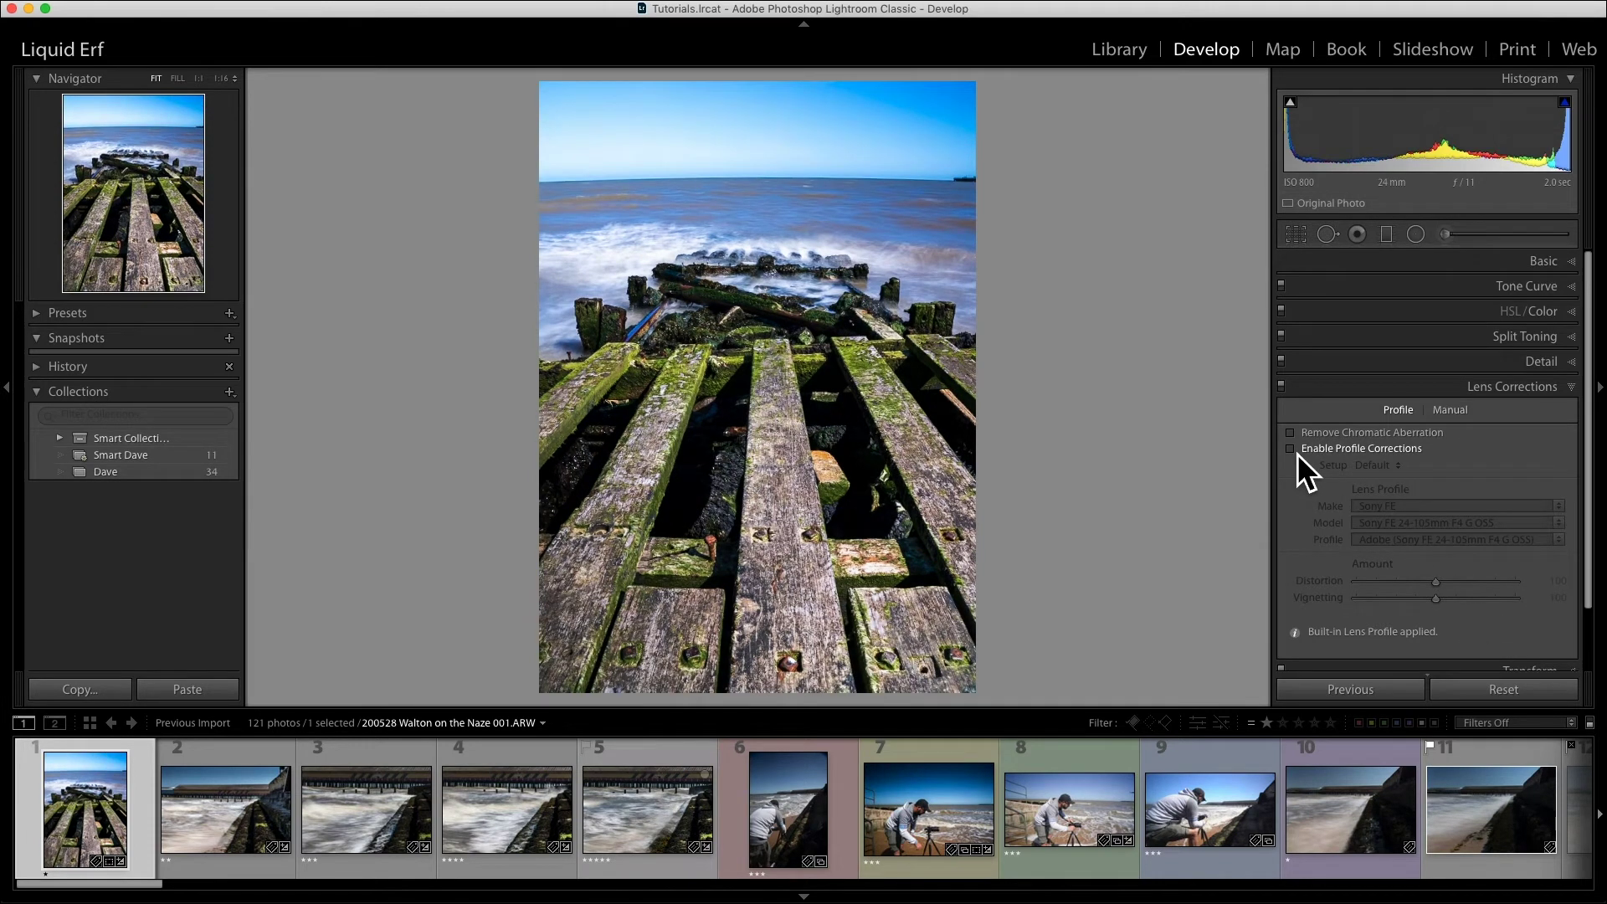
pyautogui.click(1294, 455)
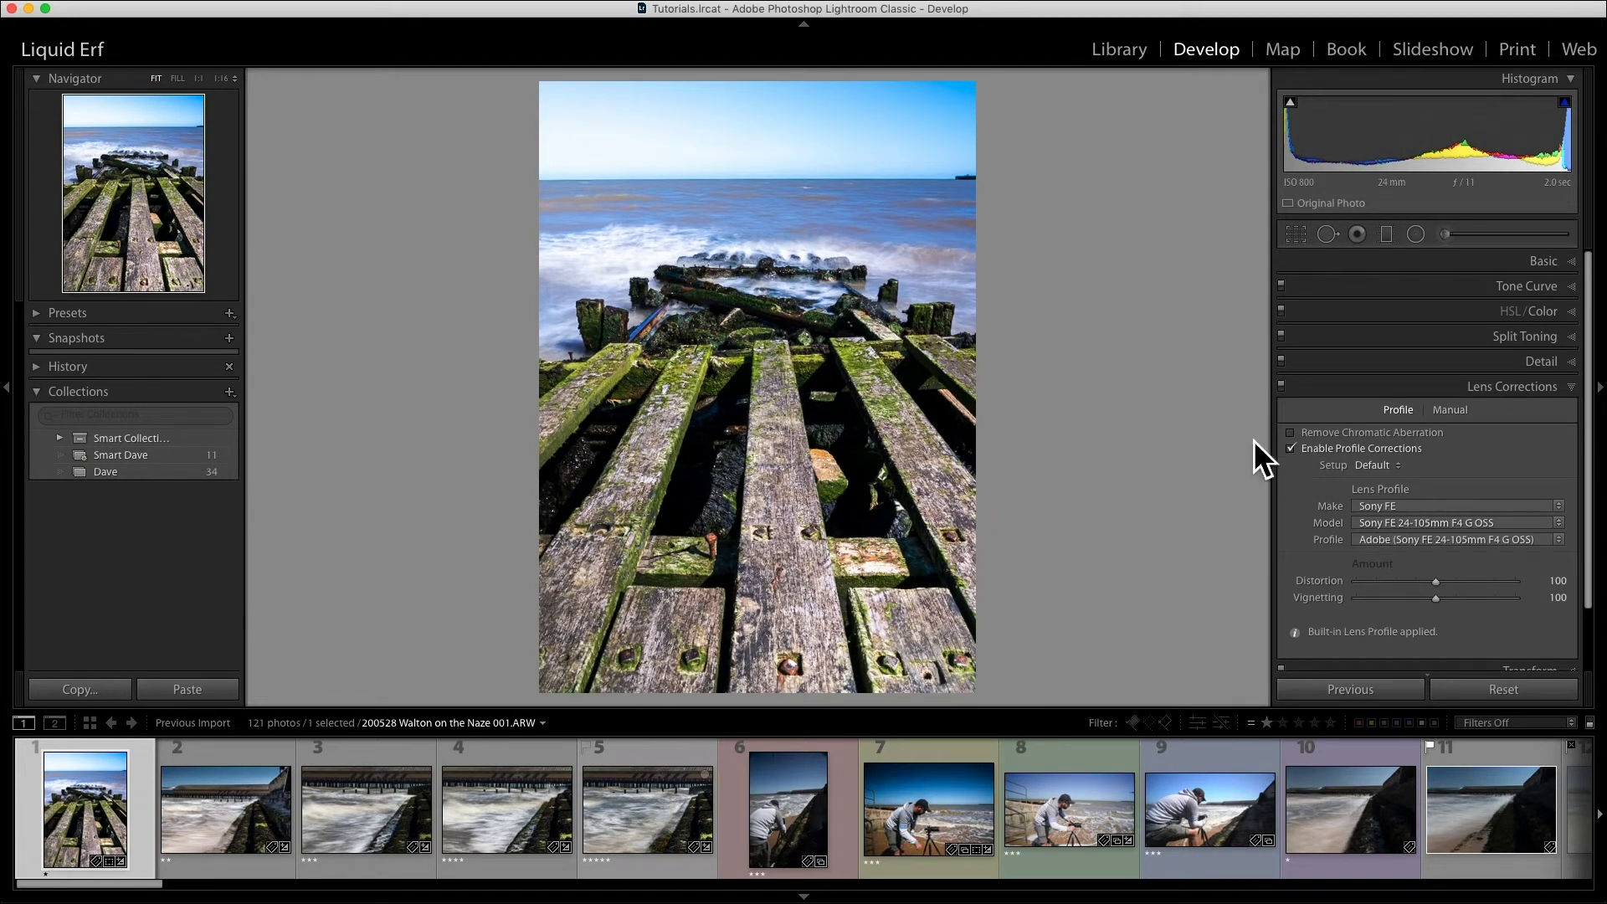
pyautogui.click(1297, 455)
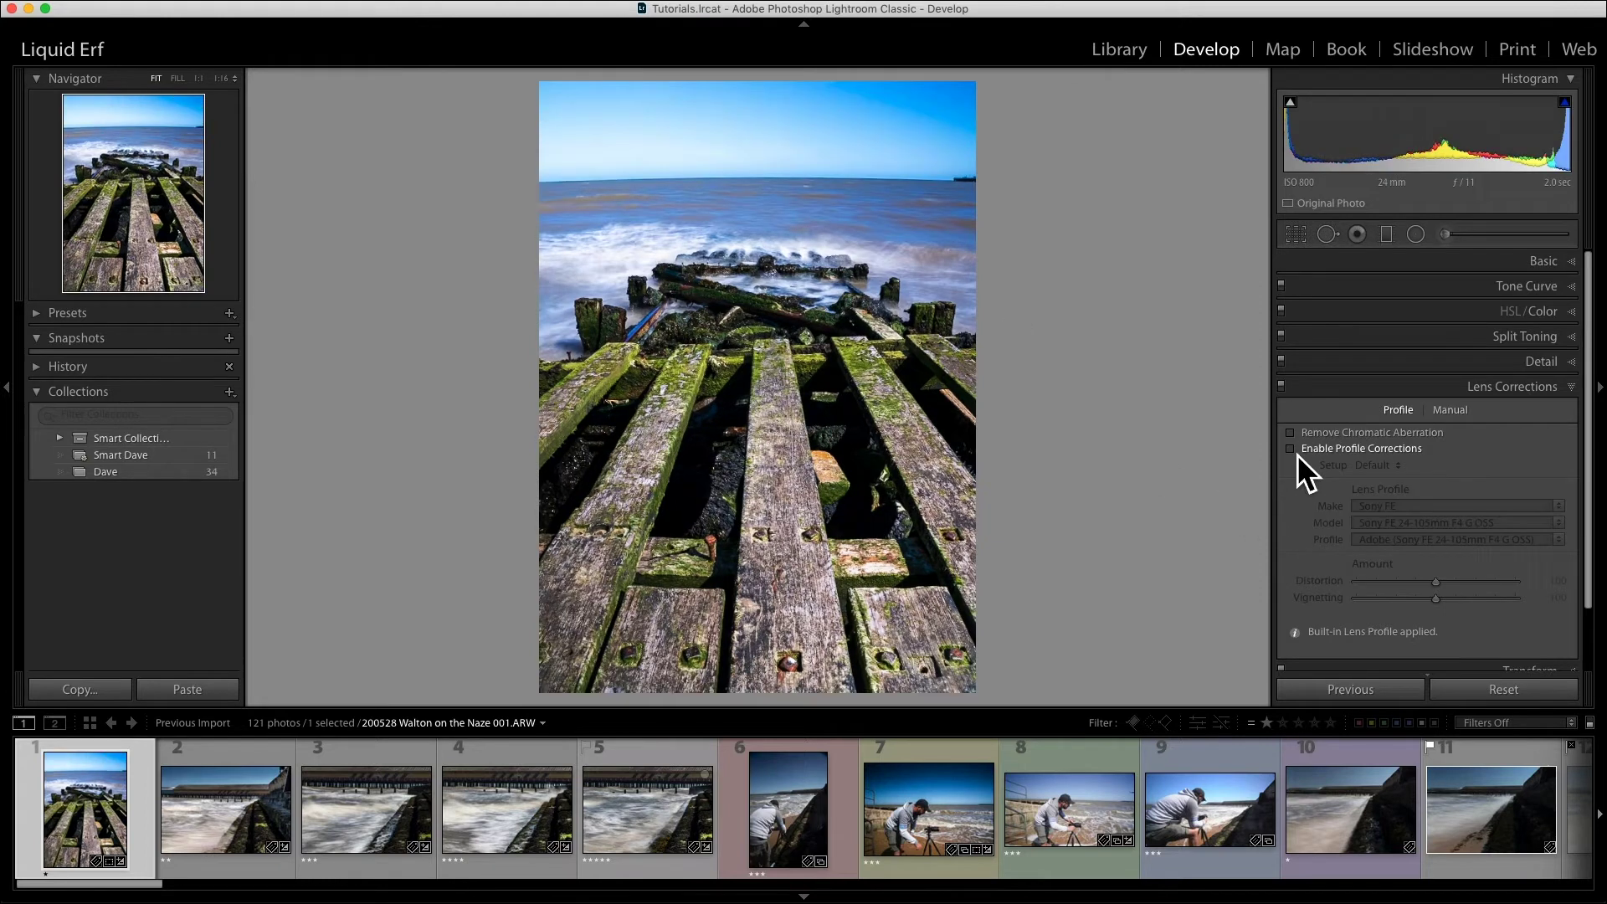
pyautogui.click(1297, 455)
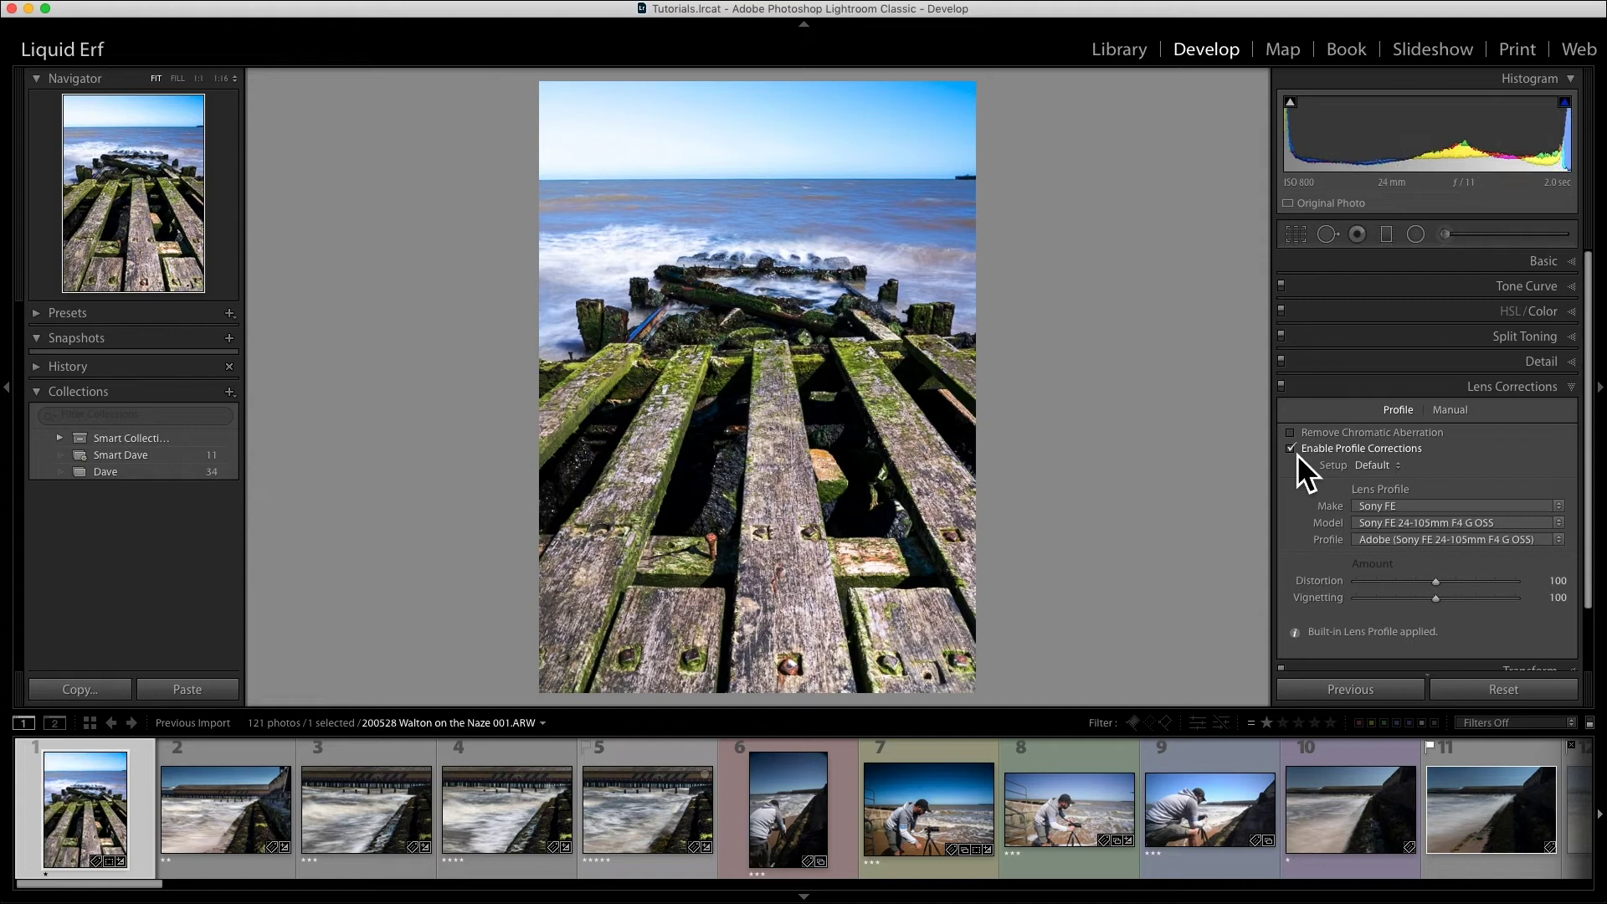
# - Select photo 037 and apply the Auto Upright correction from the Transform settings
pyautogui.scroll(-1, 1560, 565)
pyautogui.click(1548, 646)
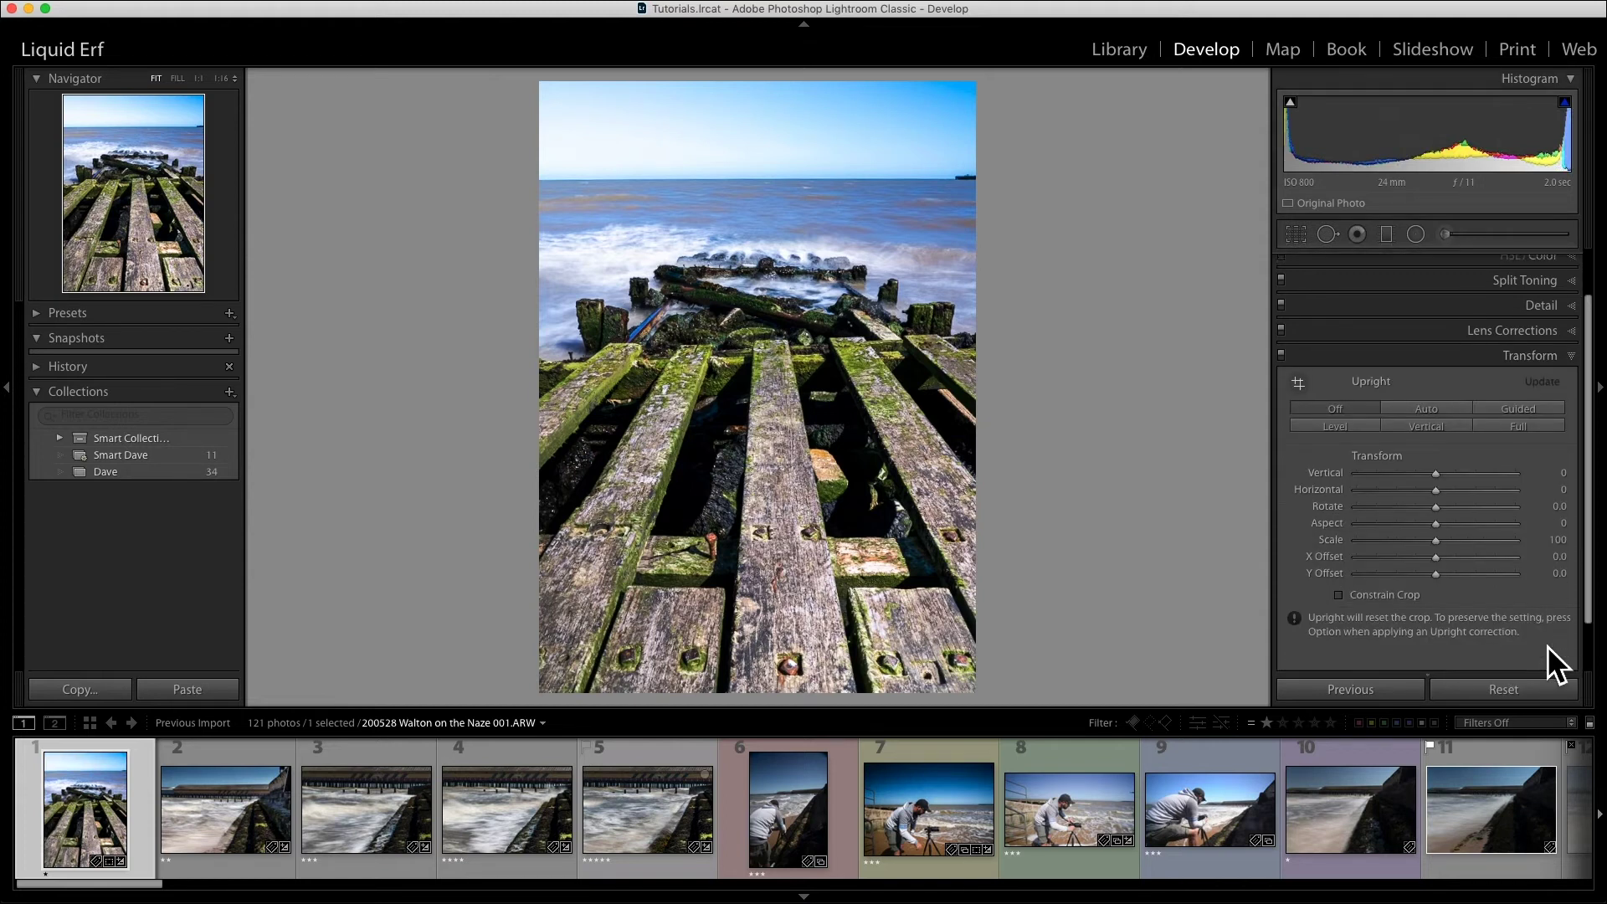
pyautogui.scroll(-5, 1127, 840)
pyautogui.scroll(-10, 1126, 838)
pyautogui.click(1127, 816)
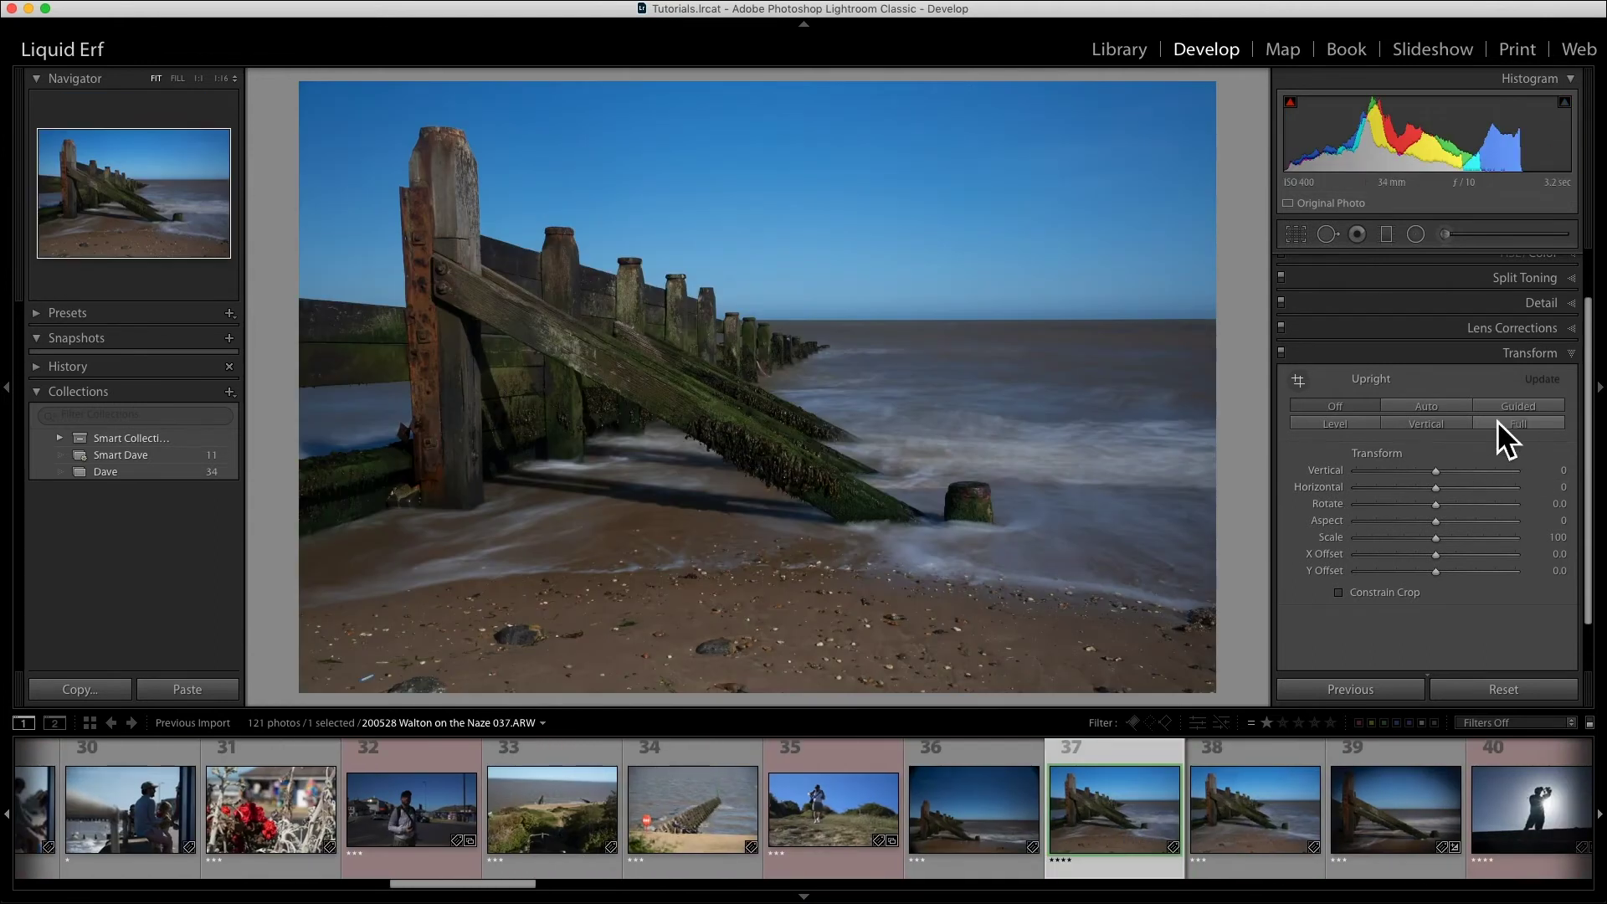
pyautogui.click(1423, 410)
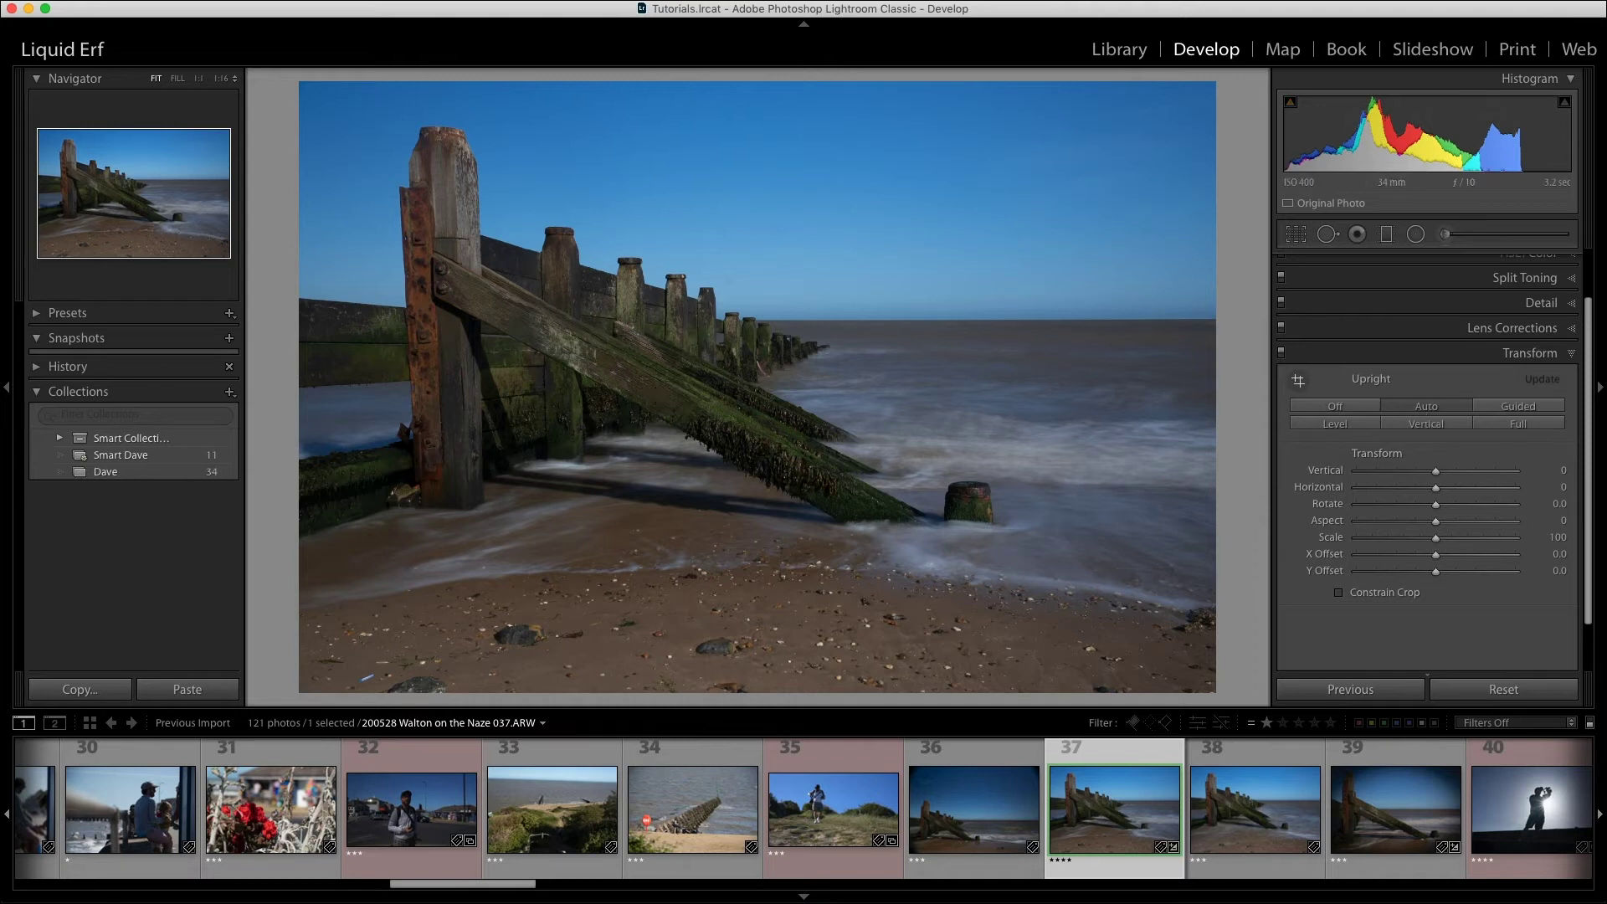
# - Correct photo 037 with Guided Upright, using two vertical guides along the large post and one horizontal guide along the horizon
pyautogui.click(1515, 408)
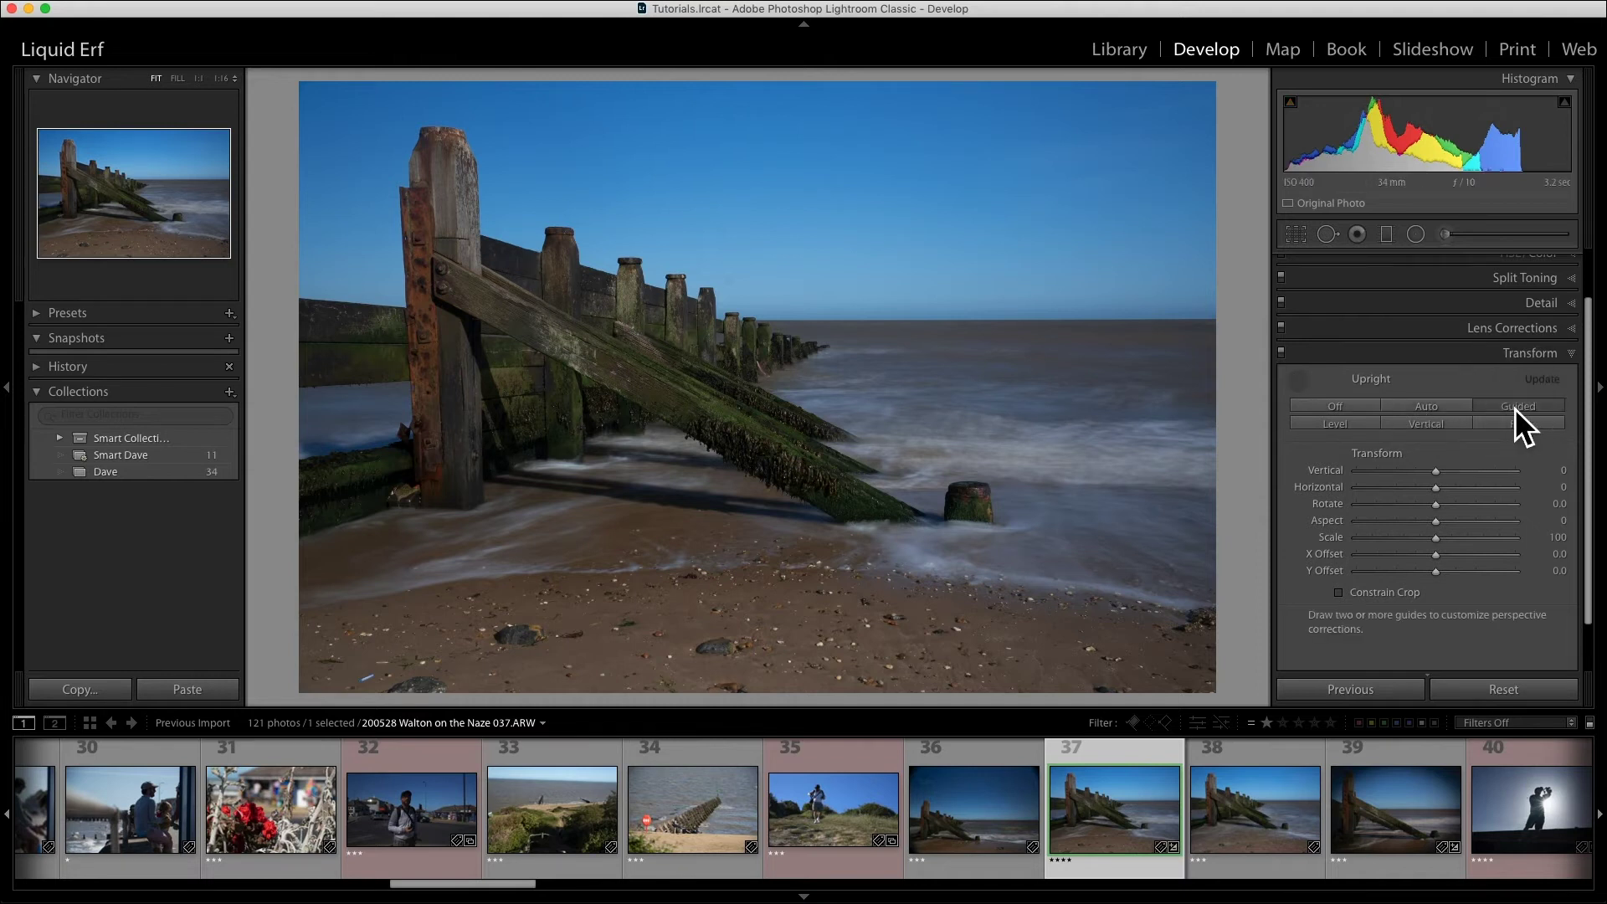
pyautogui.moveTo(400, 194); pyautogui.dragTo(420, 398)
pyautogui.moveTo(457, 174); pyautogui.dragTo(480, 445)
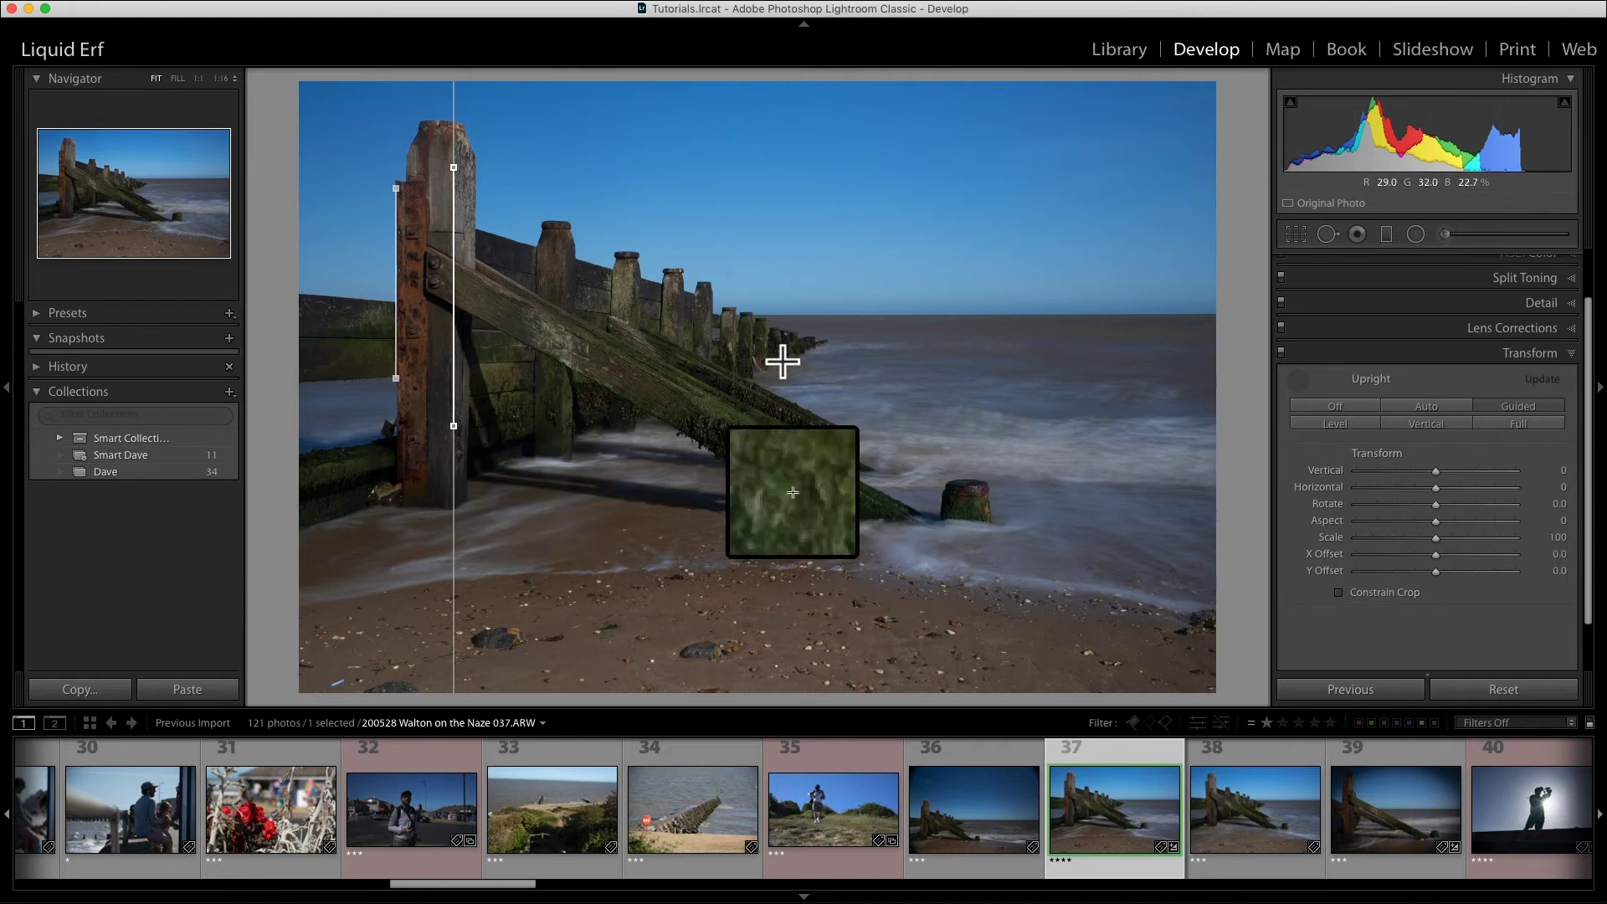
pyautogui.moveTo(803, 333); pyautogui.dragTo(1146, 333)
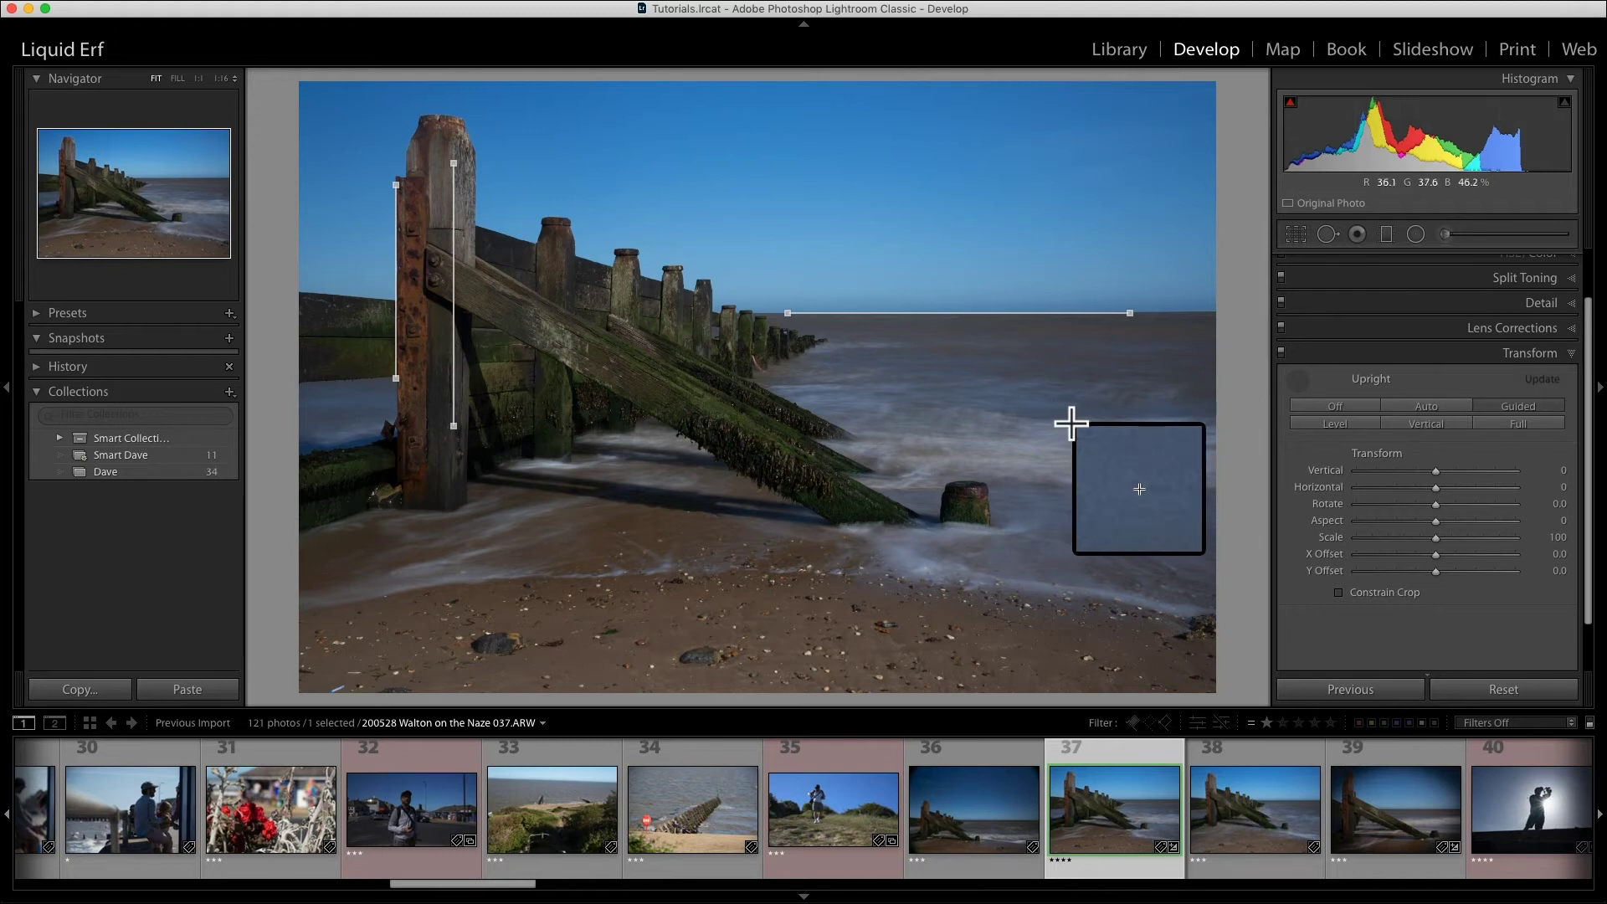
# - Try a post-crop vignette on photo 001 with Amount -43, Midpoint 45, Roundness +2 and Feather 45, and reset it
pyautogui.moveTo(491, 883); pyautogui.dragTo(63, 879)
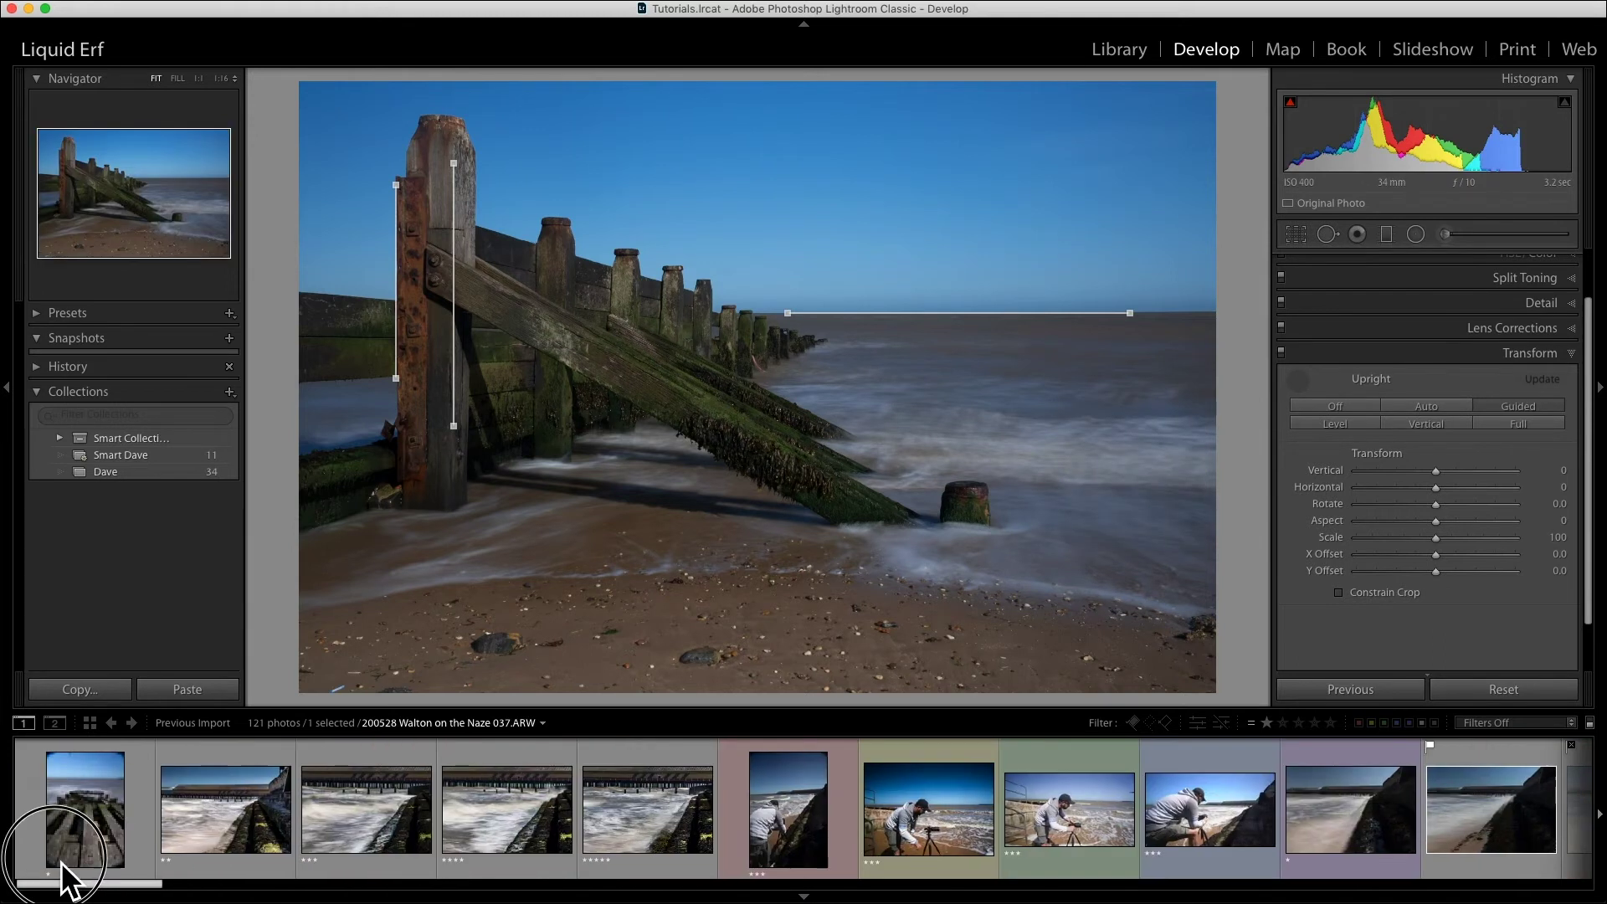
pyautogui.click(86, 841)
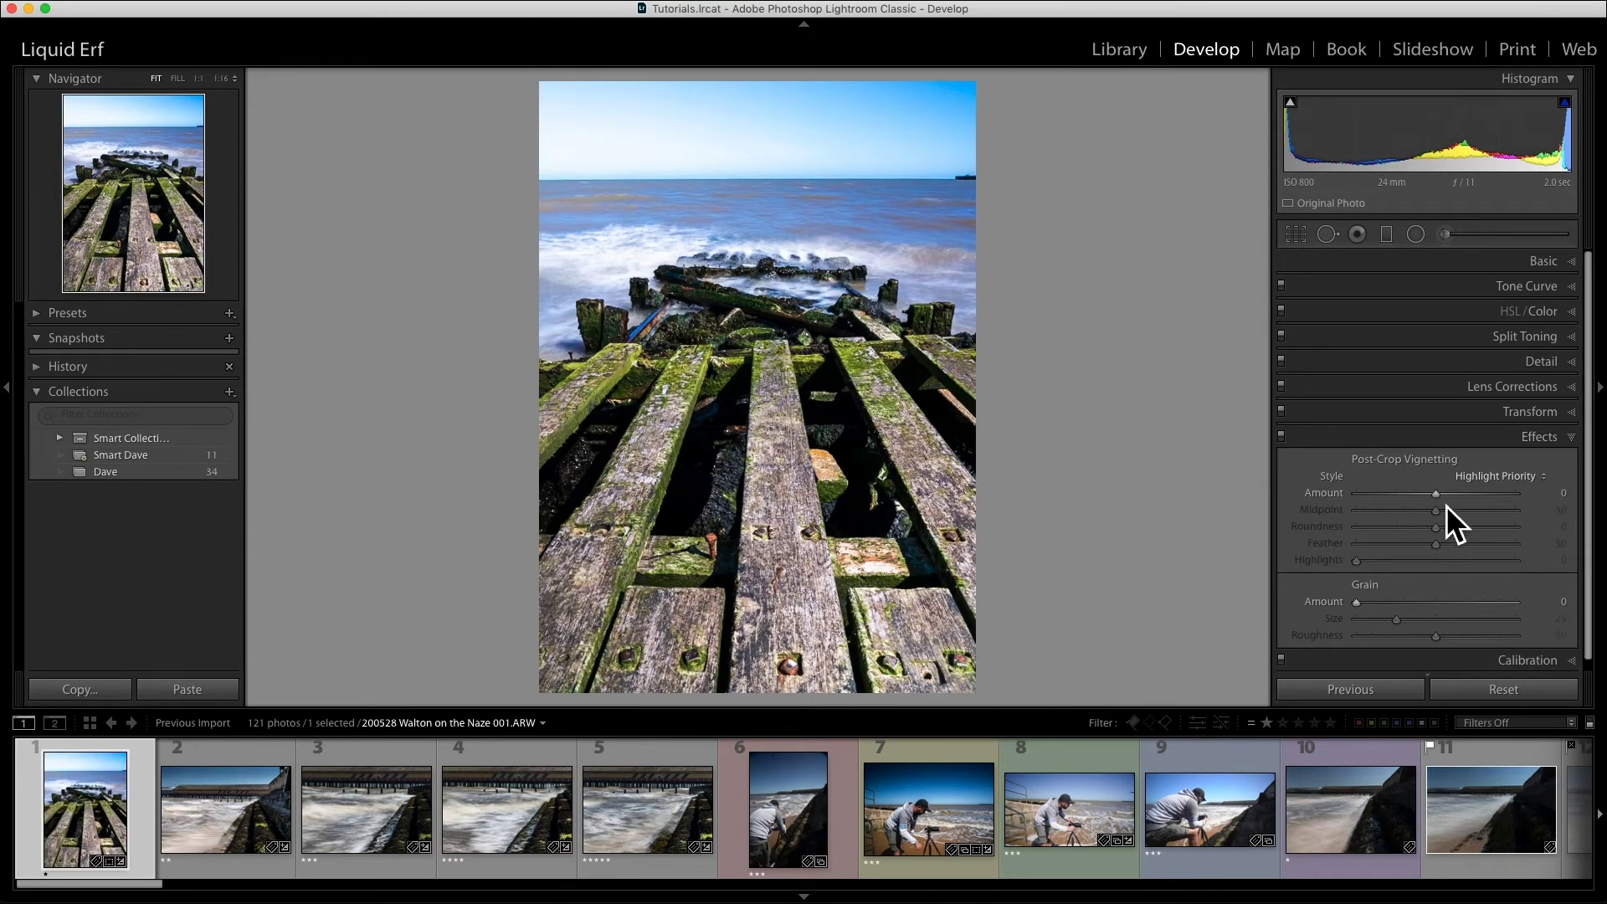
pyautogui.moveTo(1444, 499); pyautogui.dragTo(1436, 554)
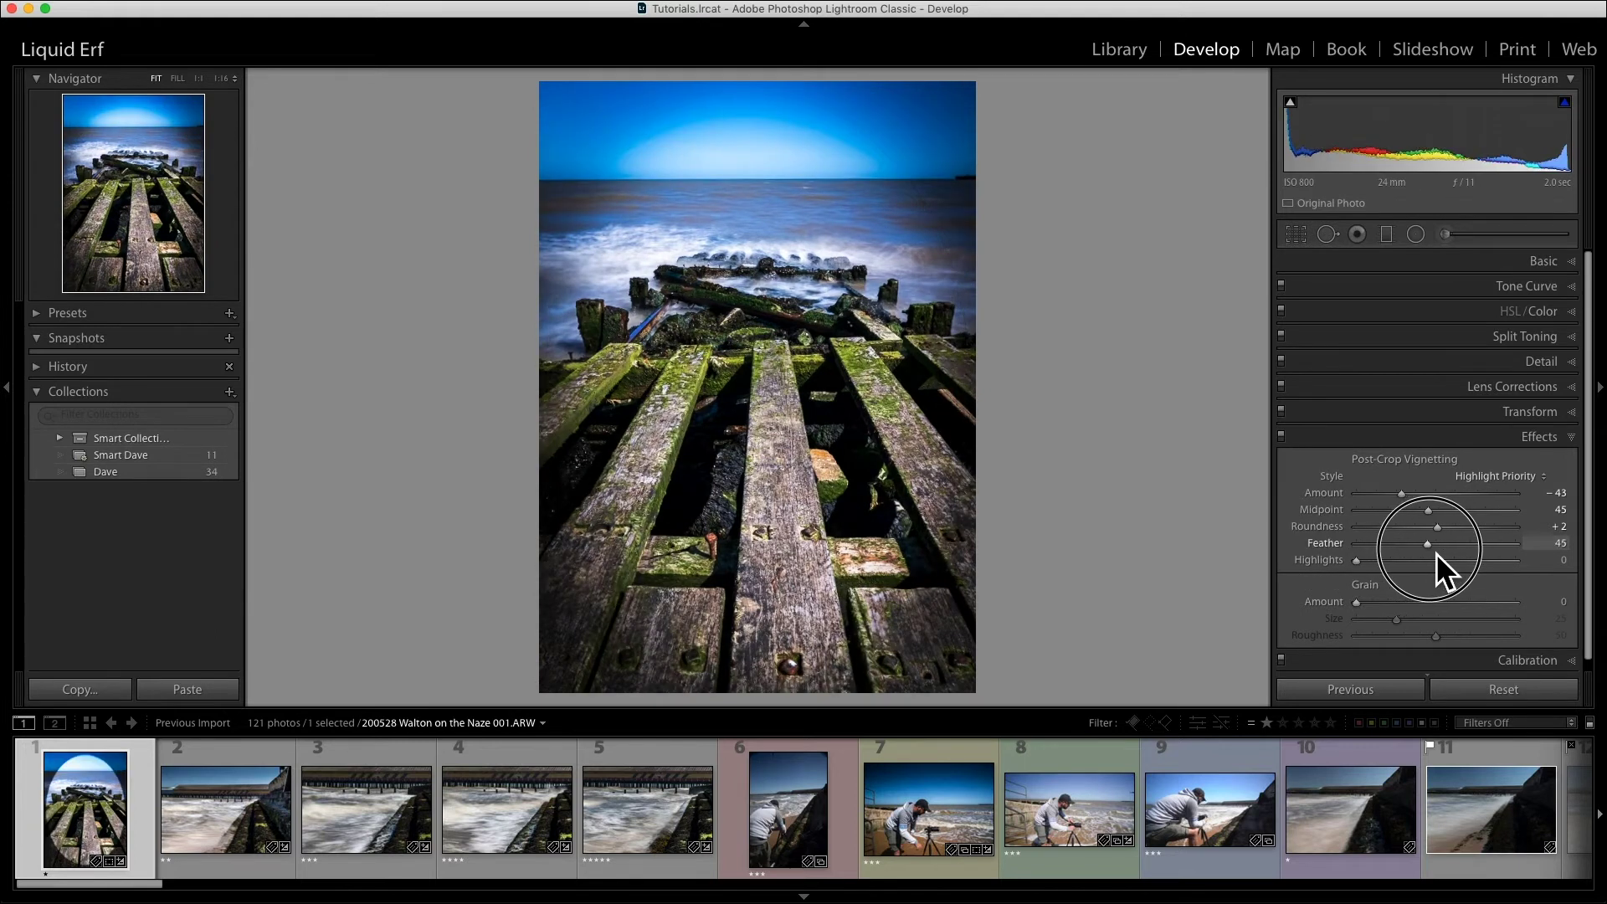
pyautogui.doubleClick(1409, 462)
# - Review the Calibration settings of photo 001 and close them
pyautogui.scroll(-1, 1525, 660)
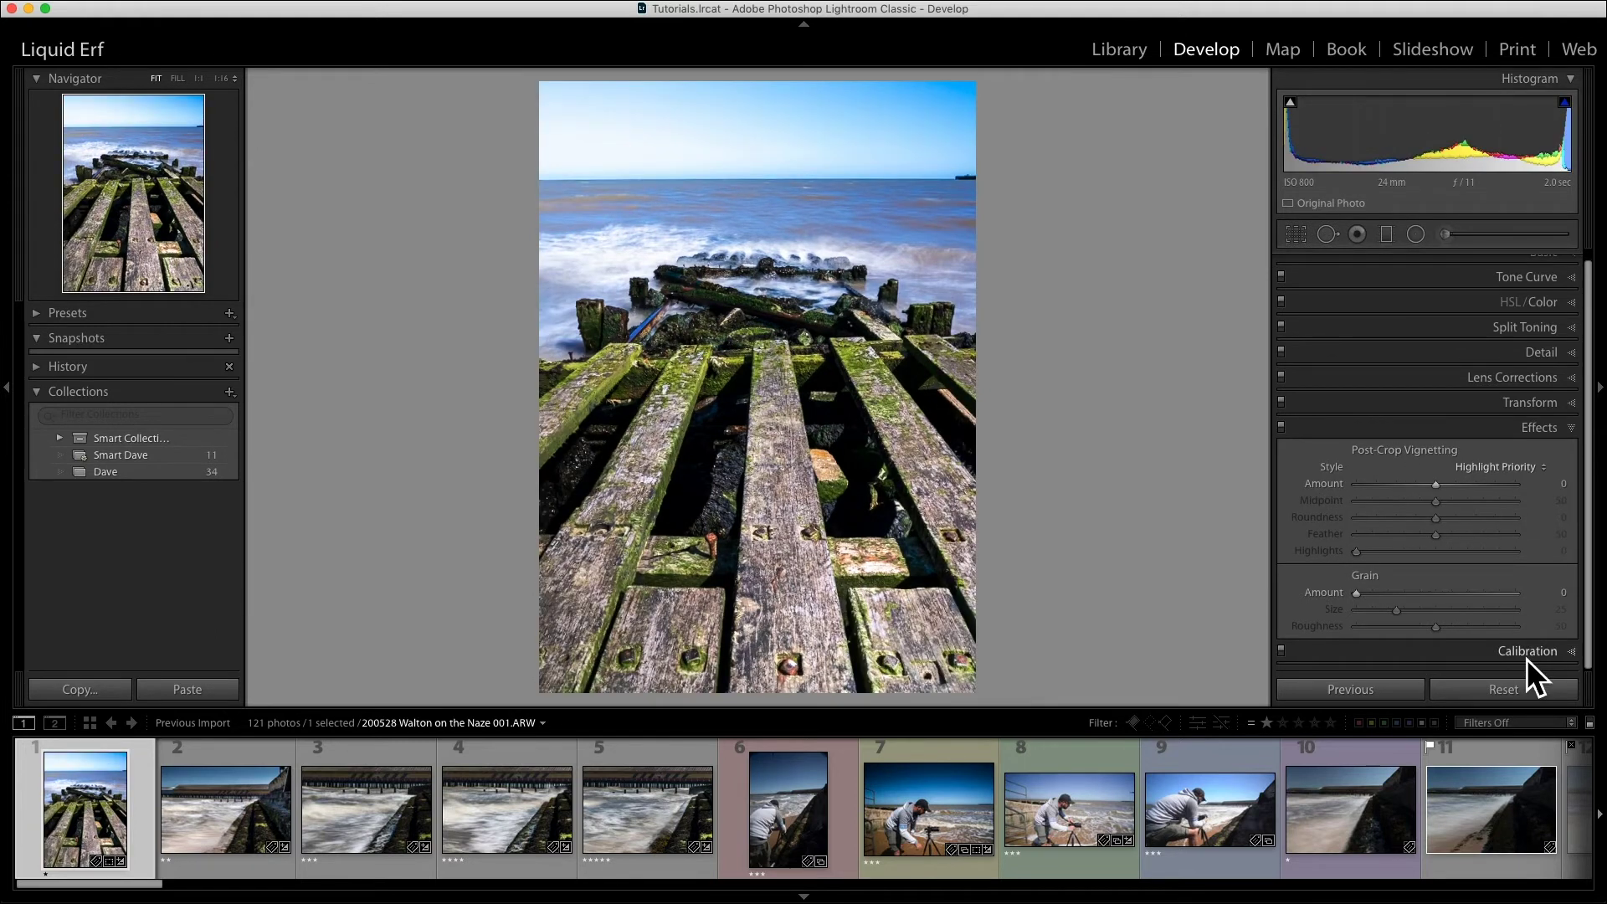
pyautogui.click(1527, 653)
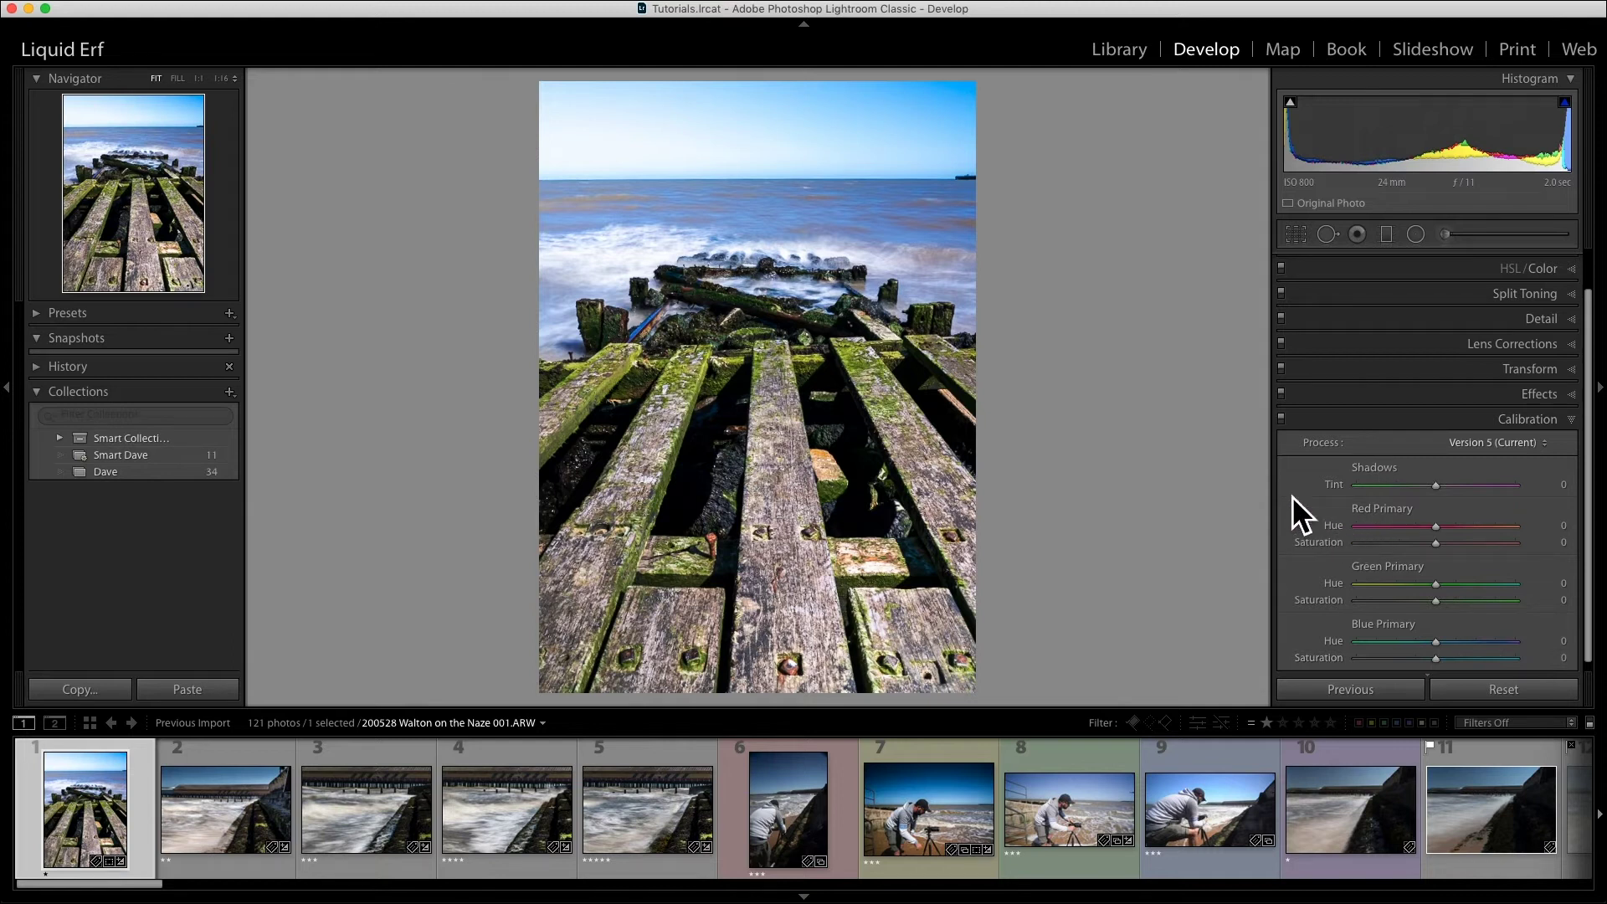
pyautogui.click(1572, 420)
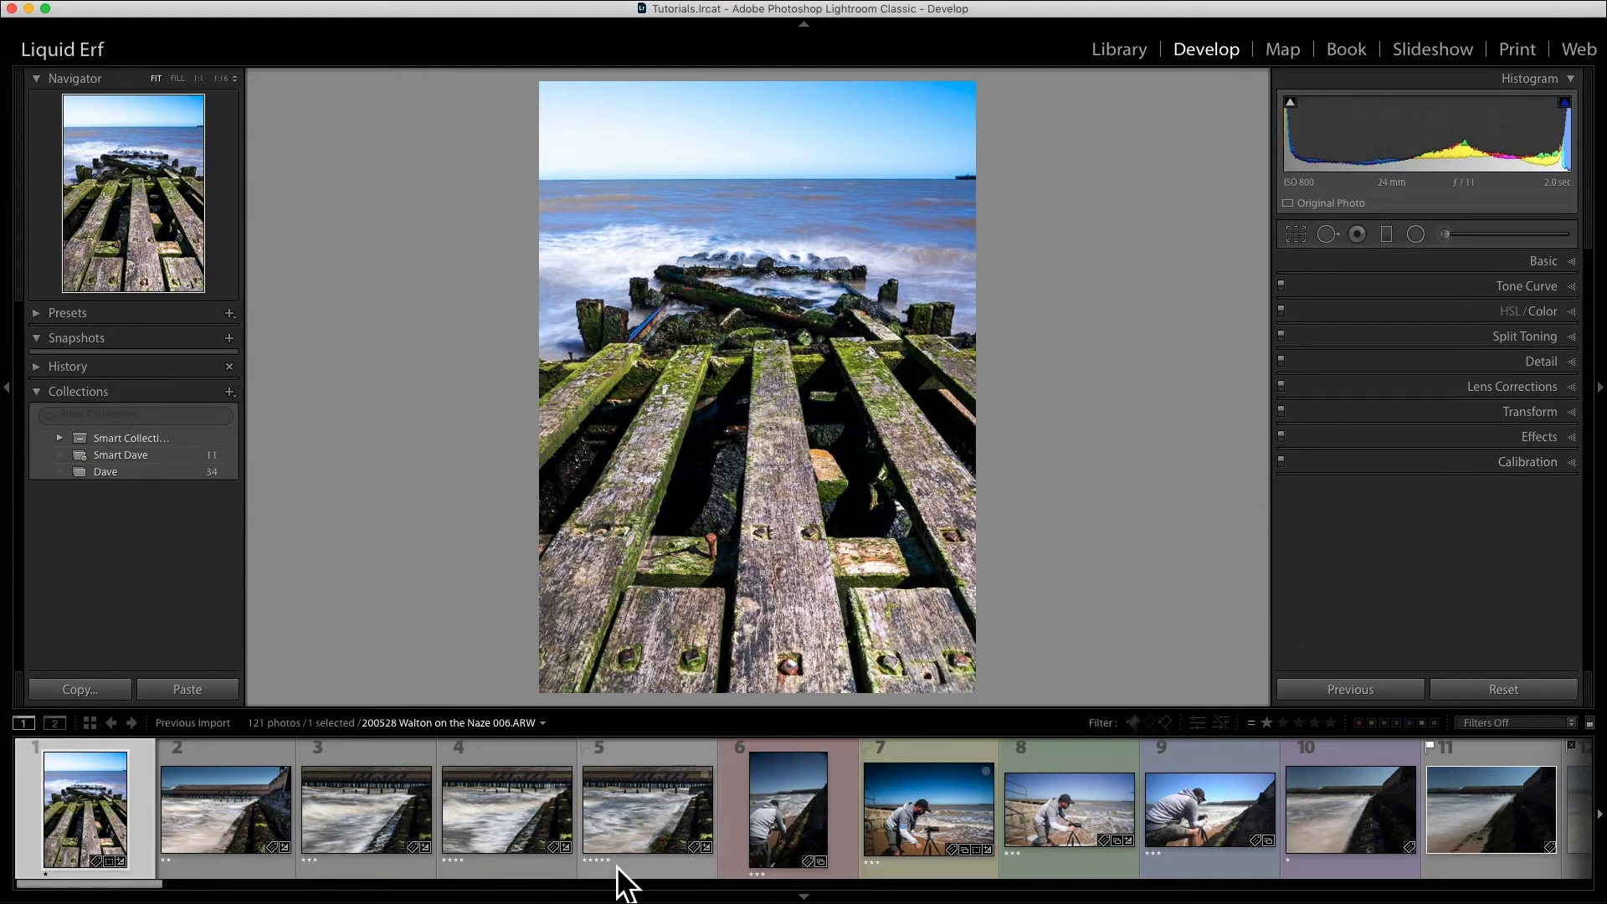
# - Reset photo 003's develop settings and set Exposure +2.00, Contrast +19, Highlights -43, Shadows +60 and Clarity +56
pyautogui.click(365, 811)
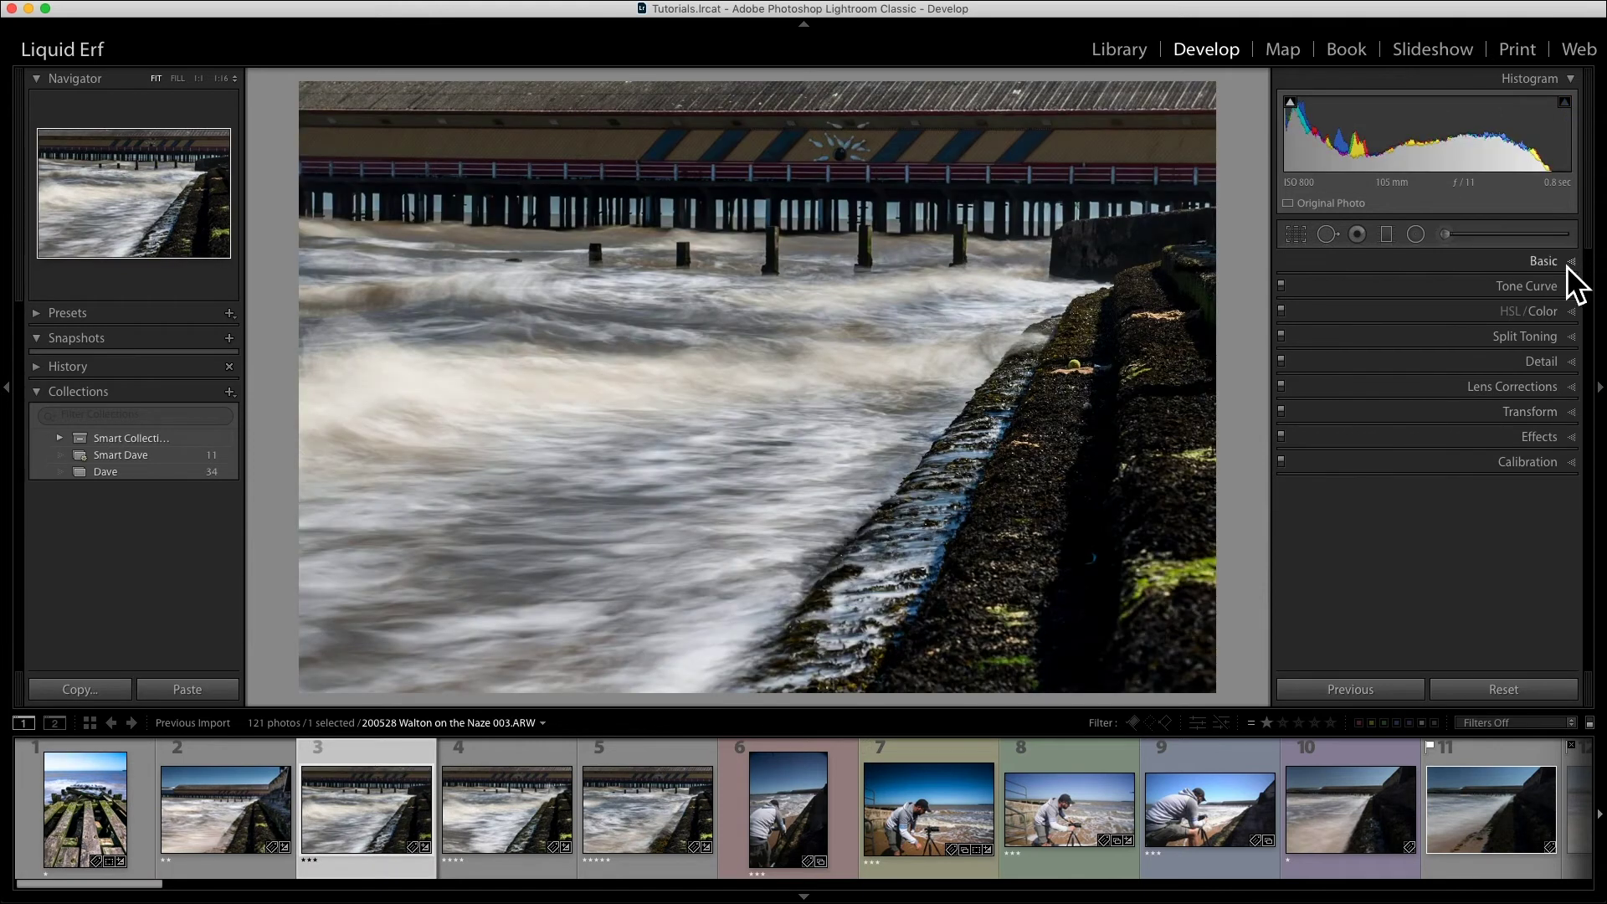
pyautogui.click(1567, 263)
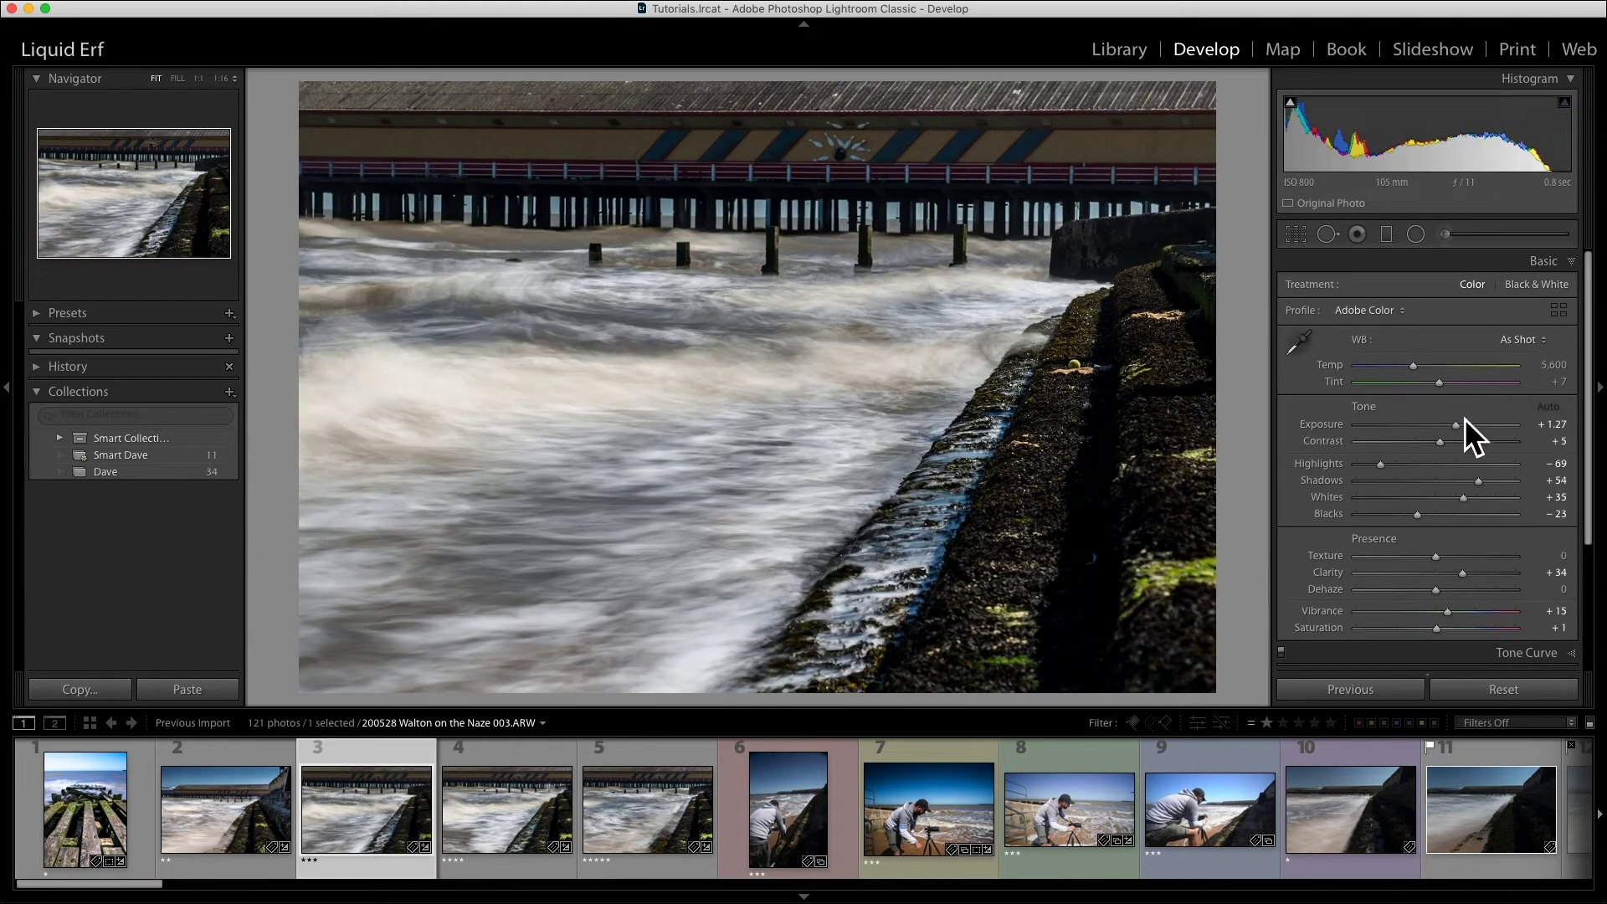
pyautogui.click(1544, 693)
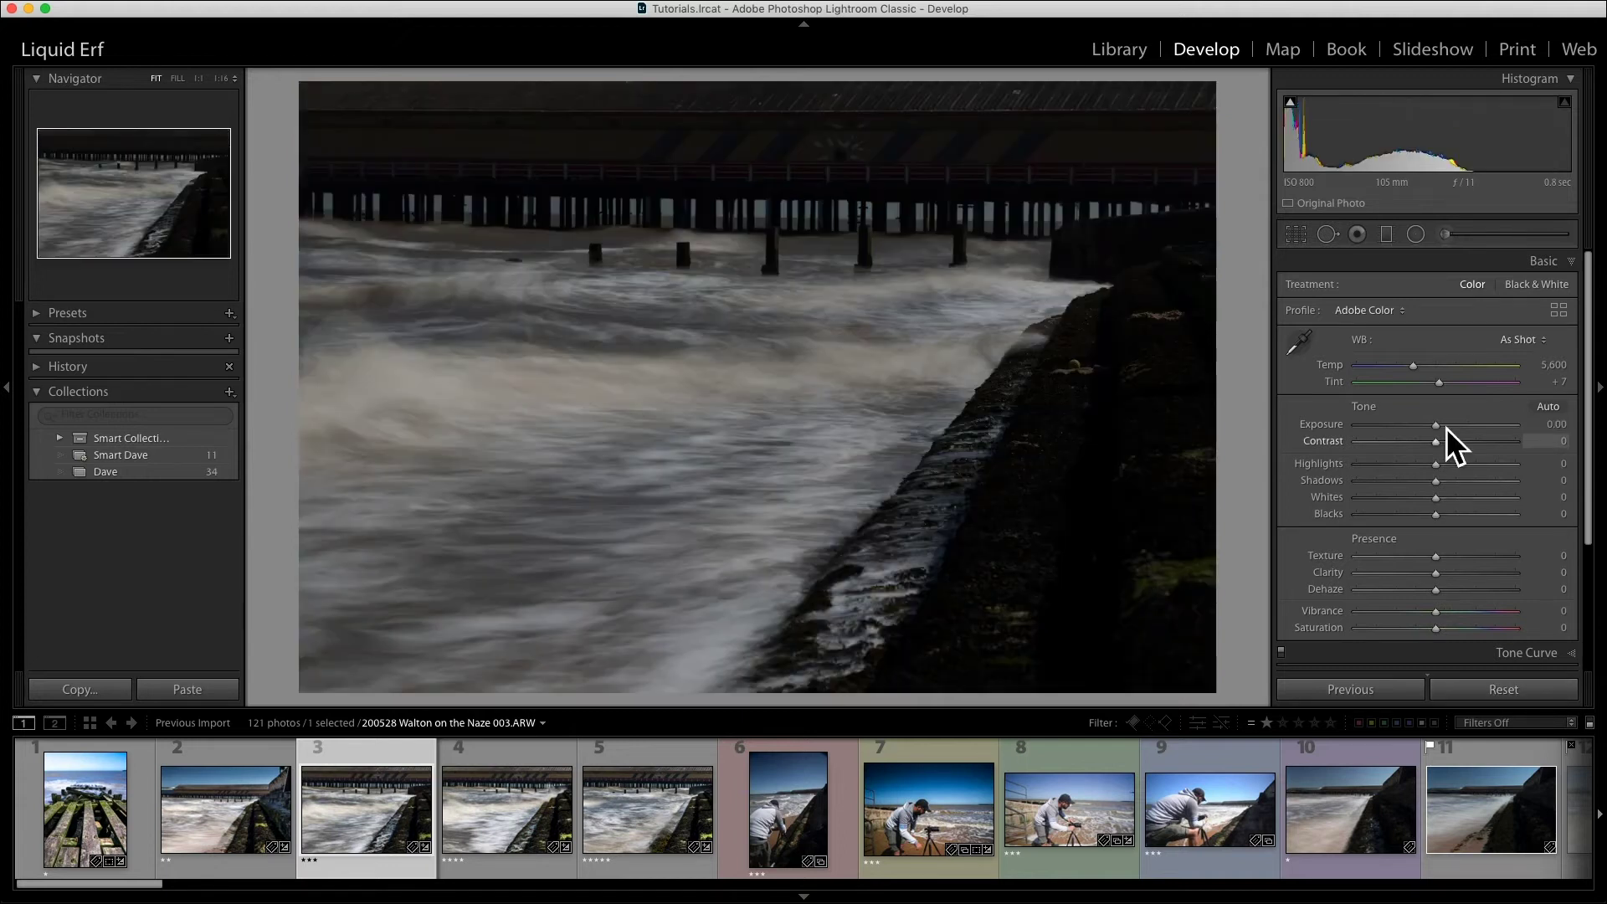
pyautogui.moveTo(1443, 429); pyautogui.dragTo(1414, 482)
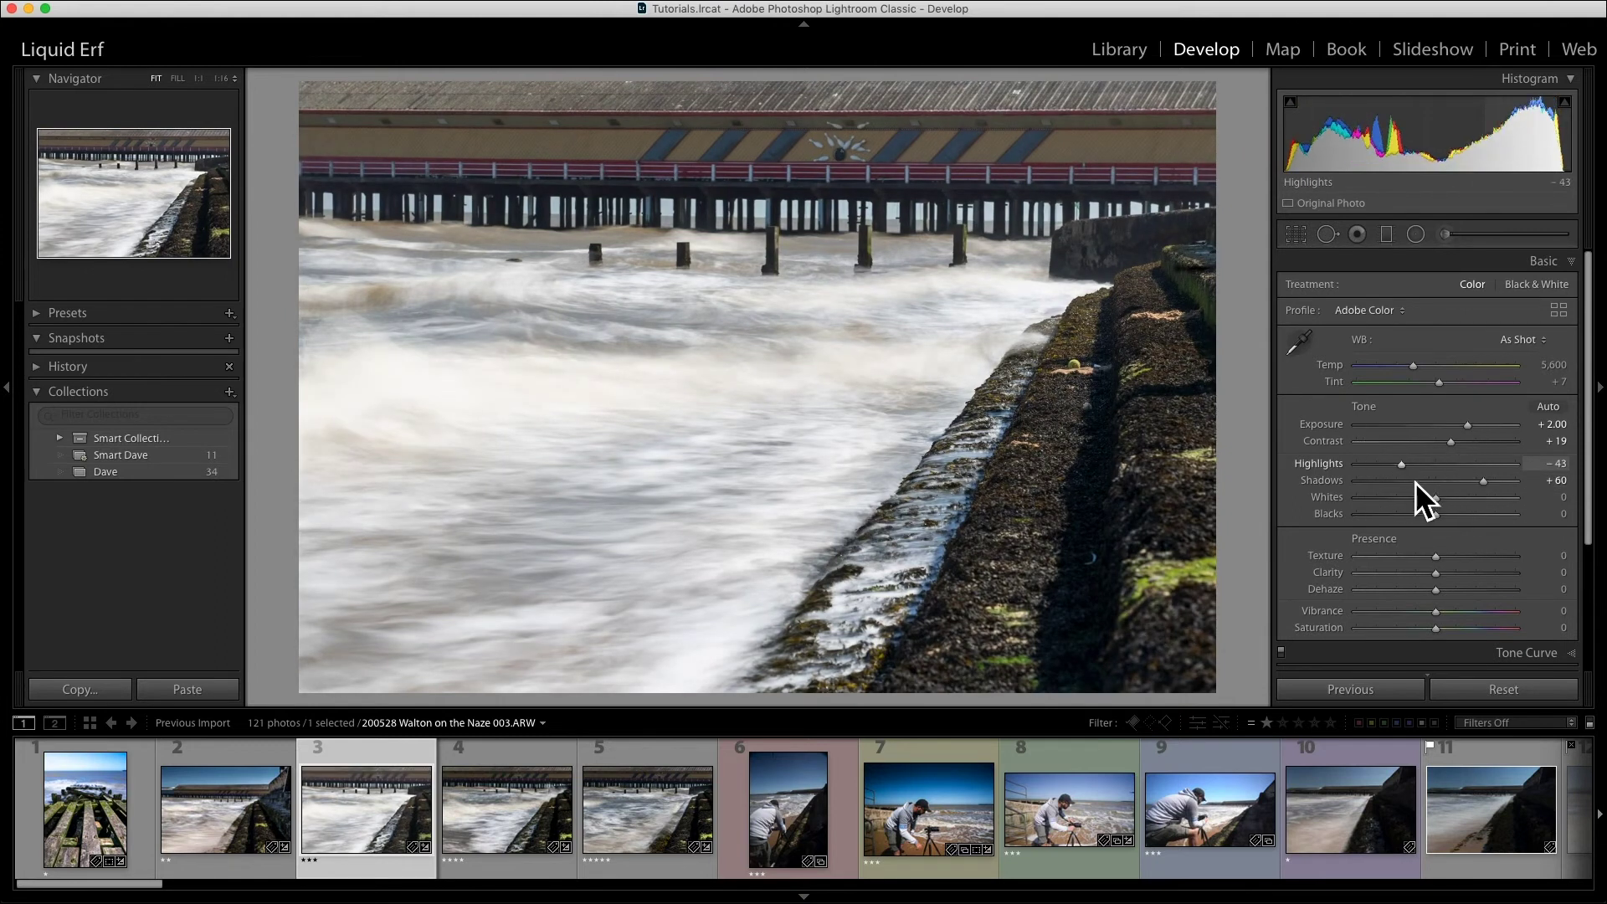
pyautogui.click(1482, 576)
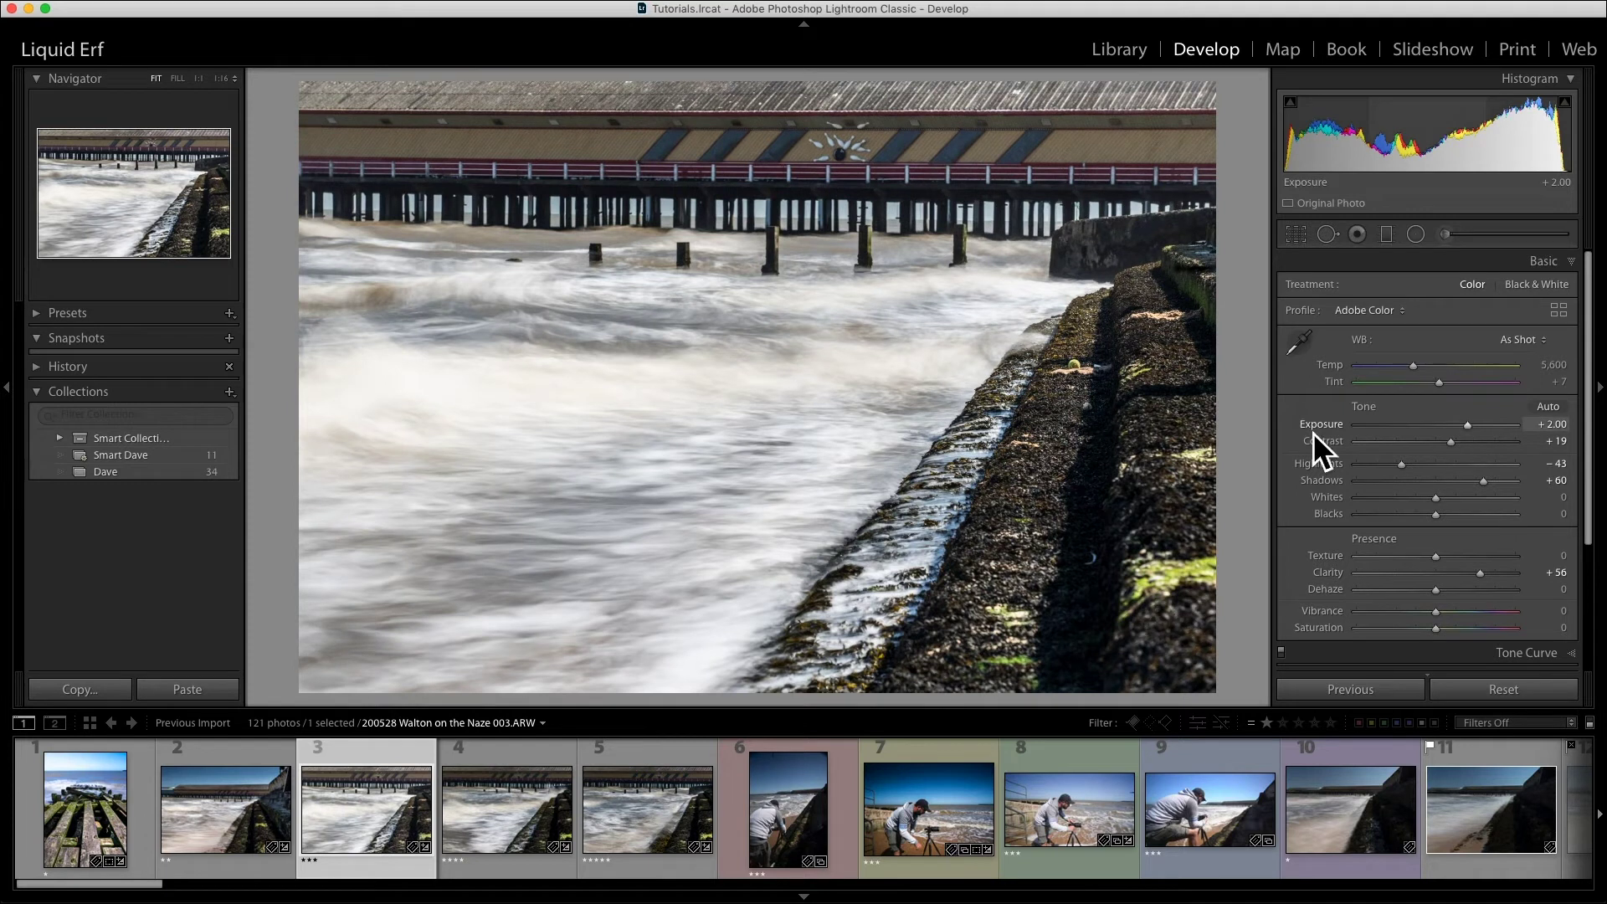
# - Apply the previous photo's develop settings to photos 004 and 005, and set photo 005's Exposure to +1.65
pyautogui.click(493, 815)
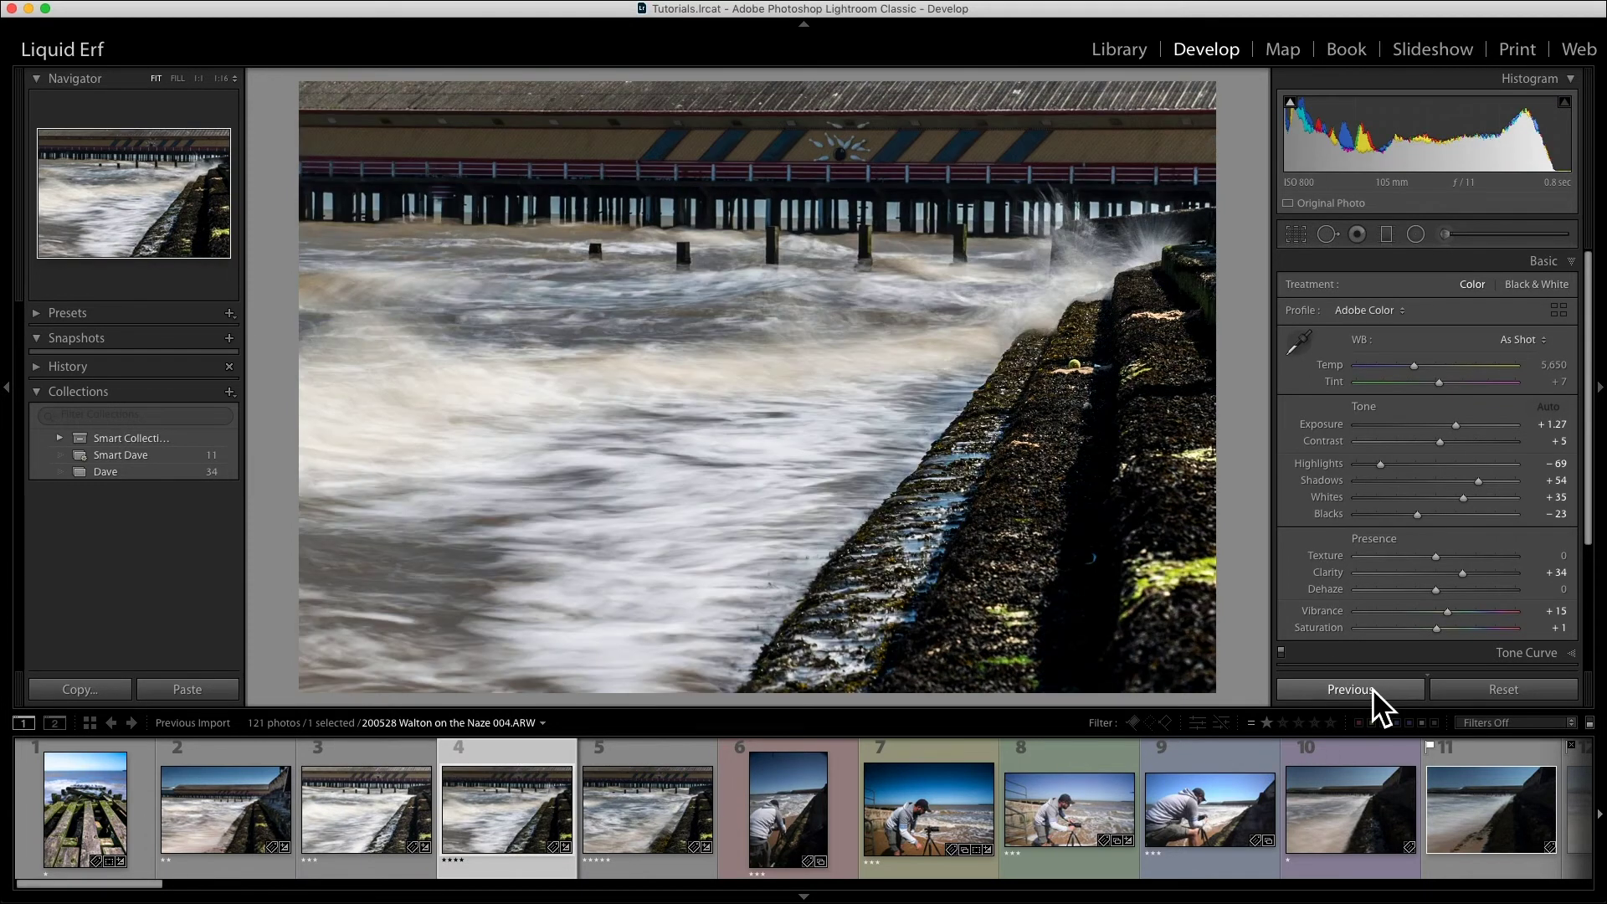
pyautogui.click(1373, 688)
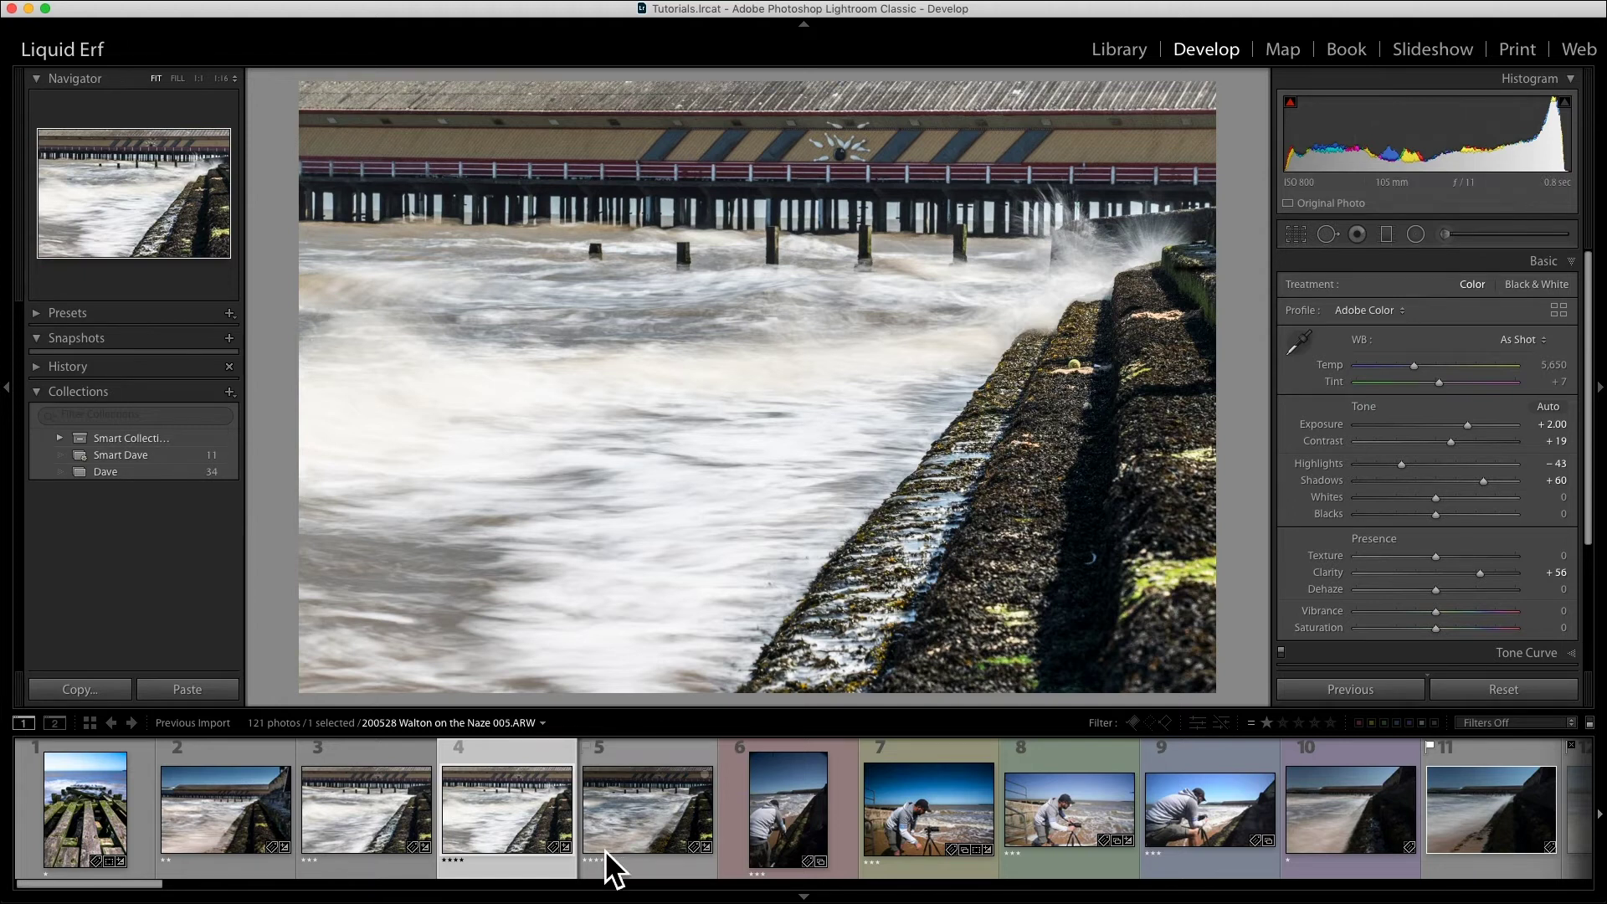
pyautogui.click(630, 822)
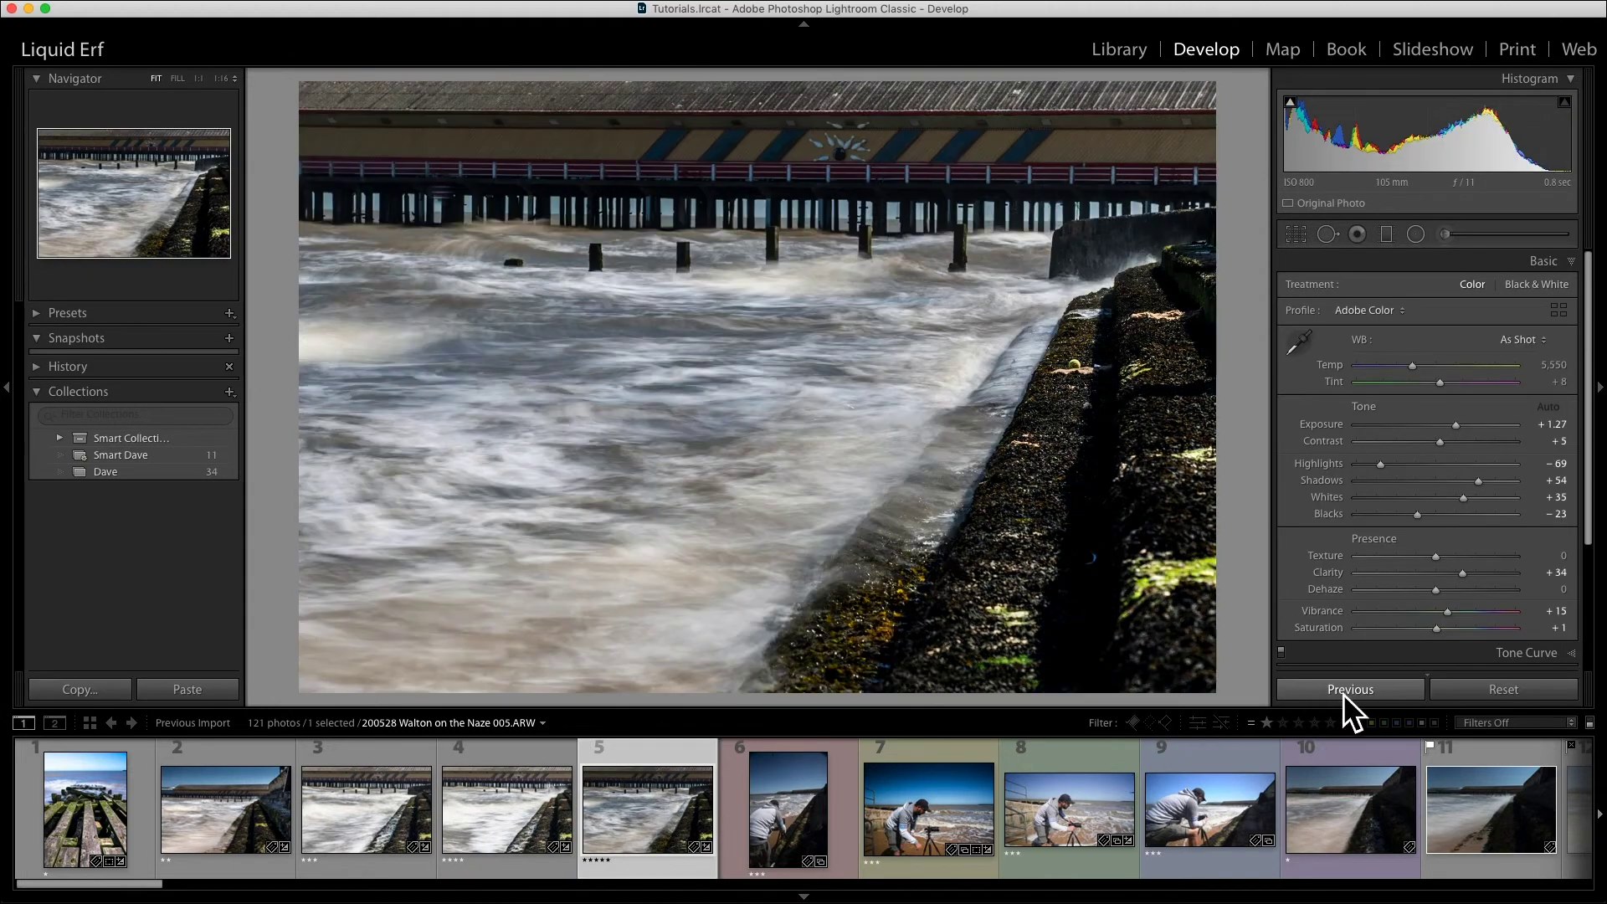
pyautogui.click(1343, 695)
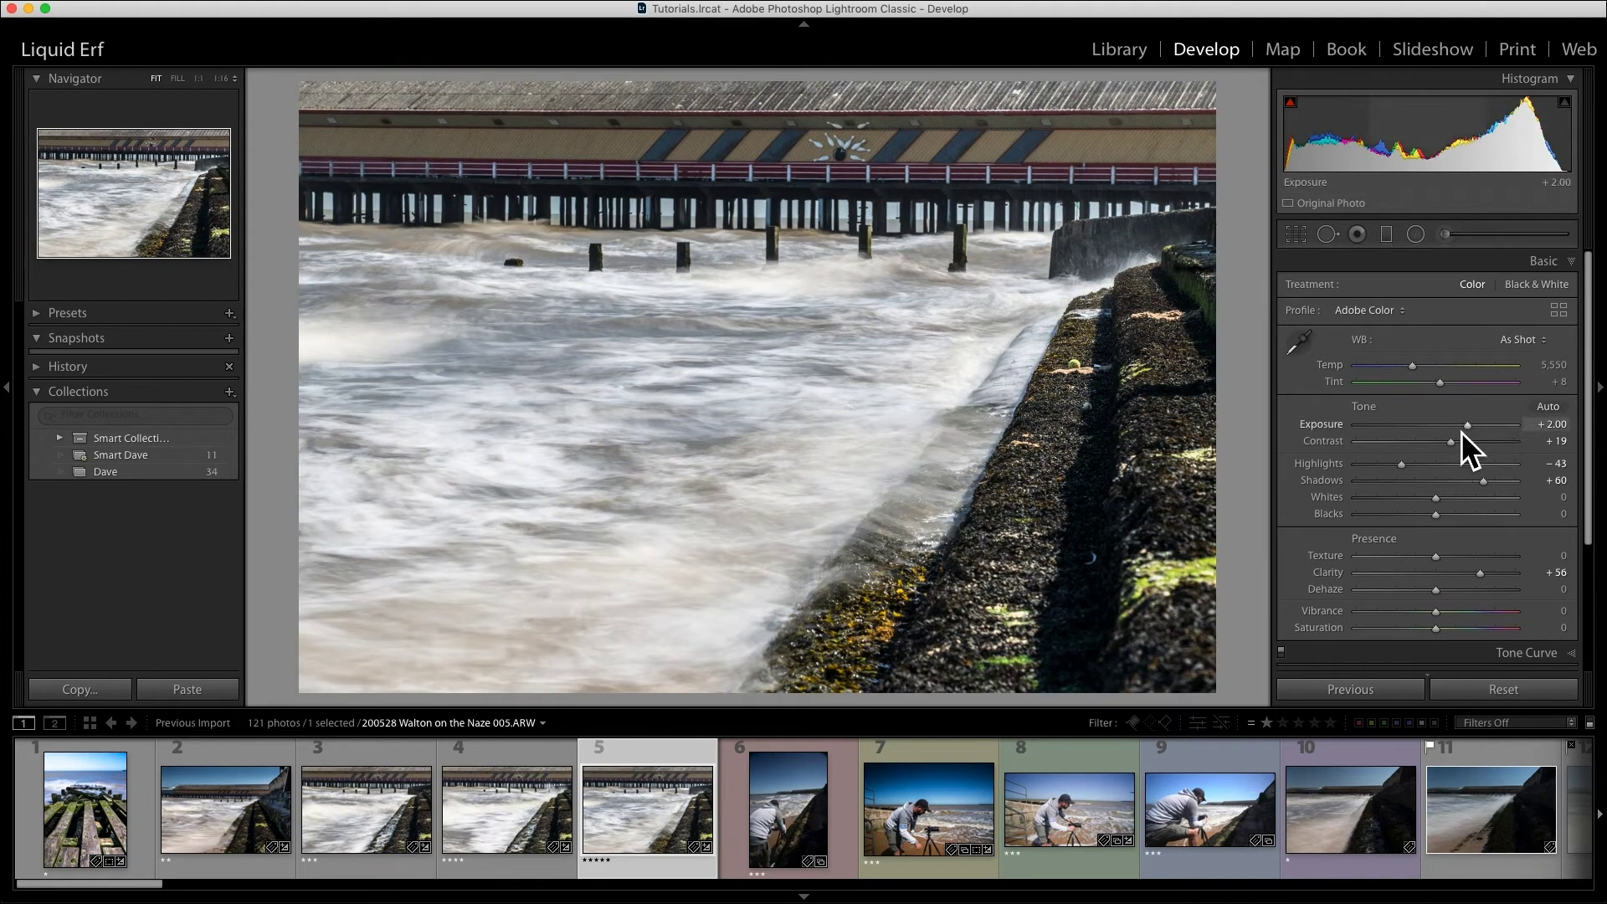
pyautogui.moveTo(1470, 429); pyautogui.dragTo(1468, 430)
# - Crop photo 003 to the sea wall and water in its lower-right area, keeping the Original aspect ratio
pyautogui.click(384, 831)
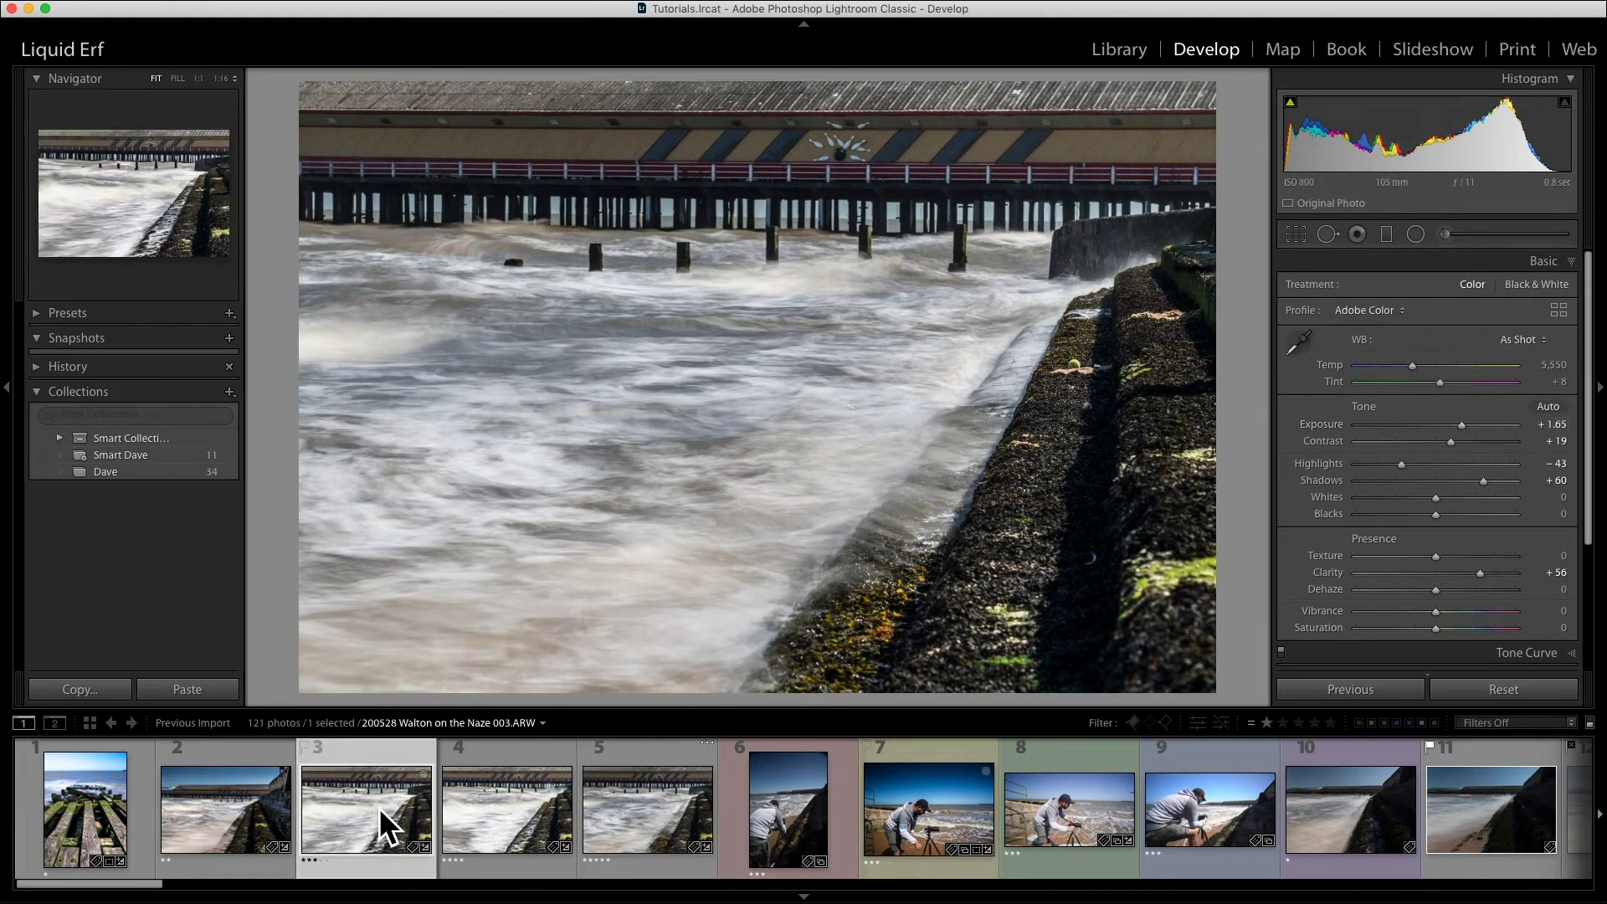
pyautogui.click(1307, 241)
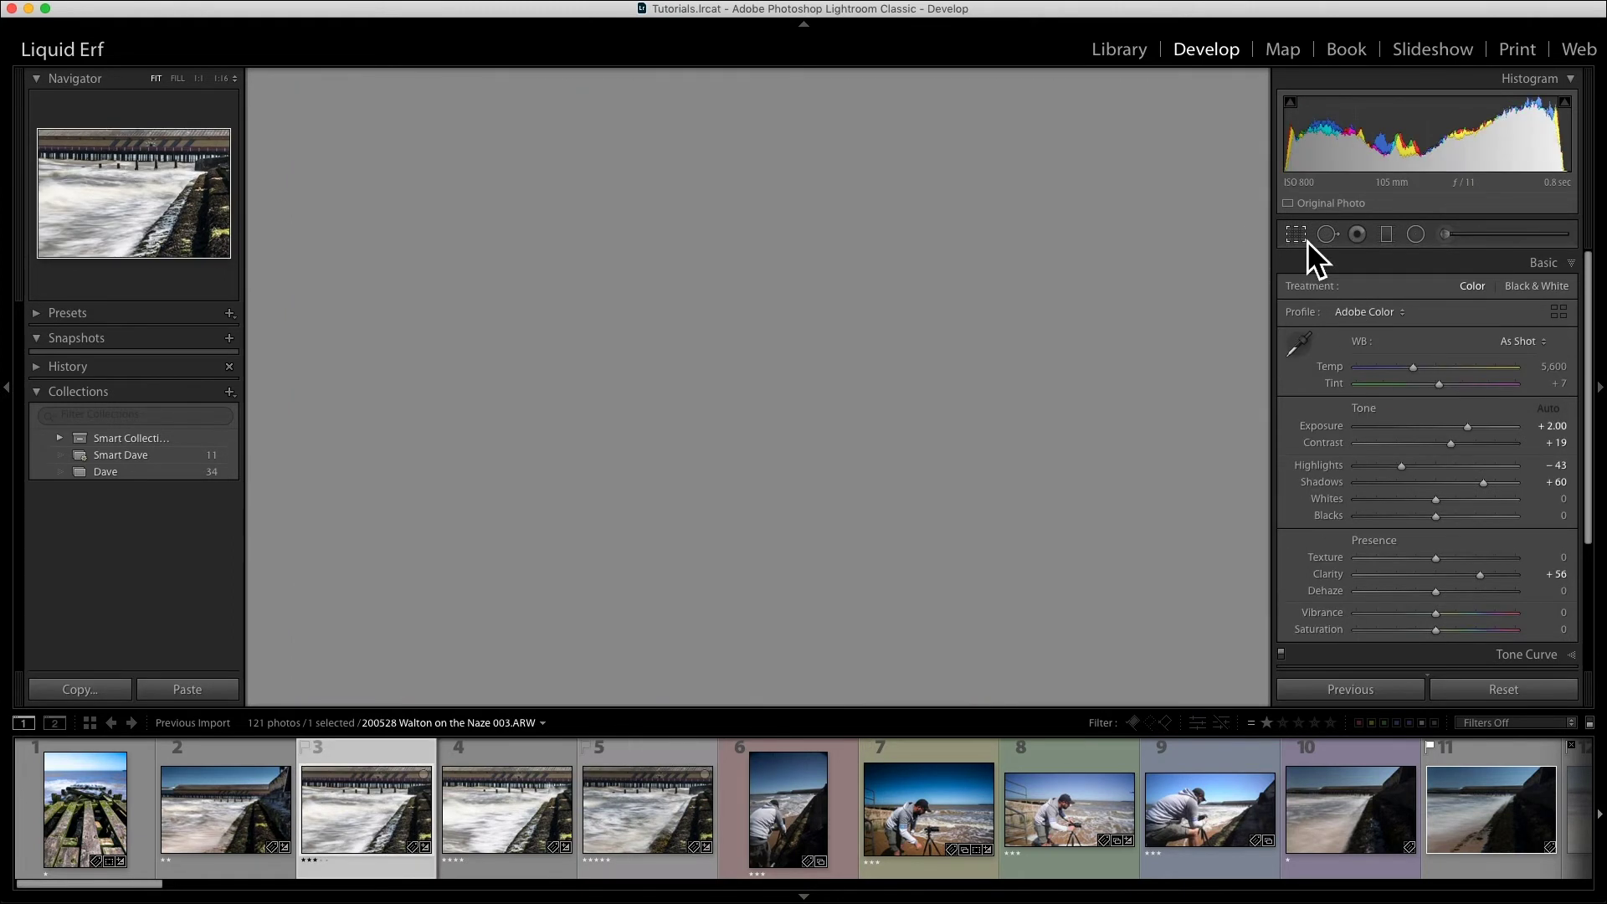
pyautogui.moveTo(303, 84); pyautogui.dragTo(497, 214)
pyautogui.click(617, 268)
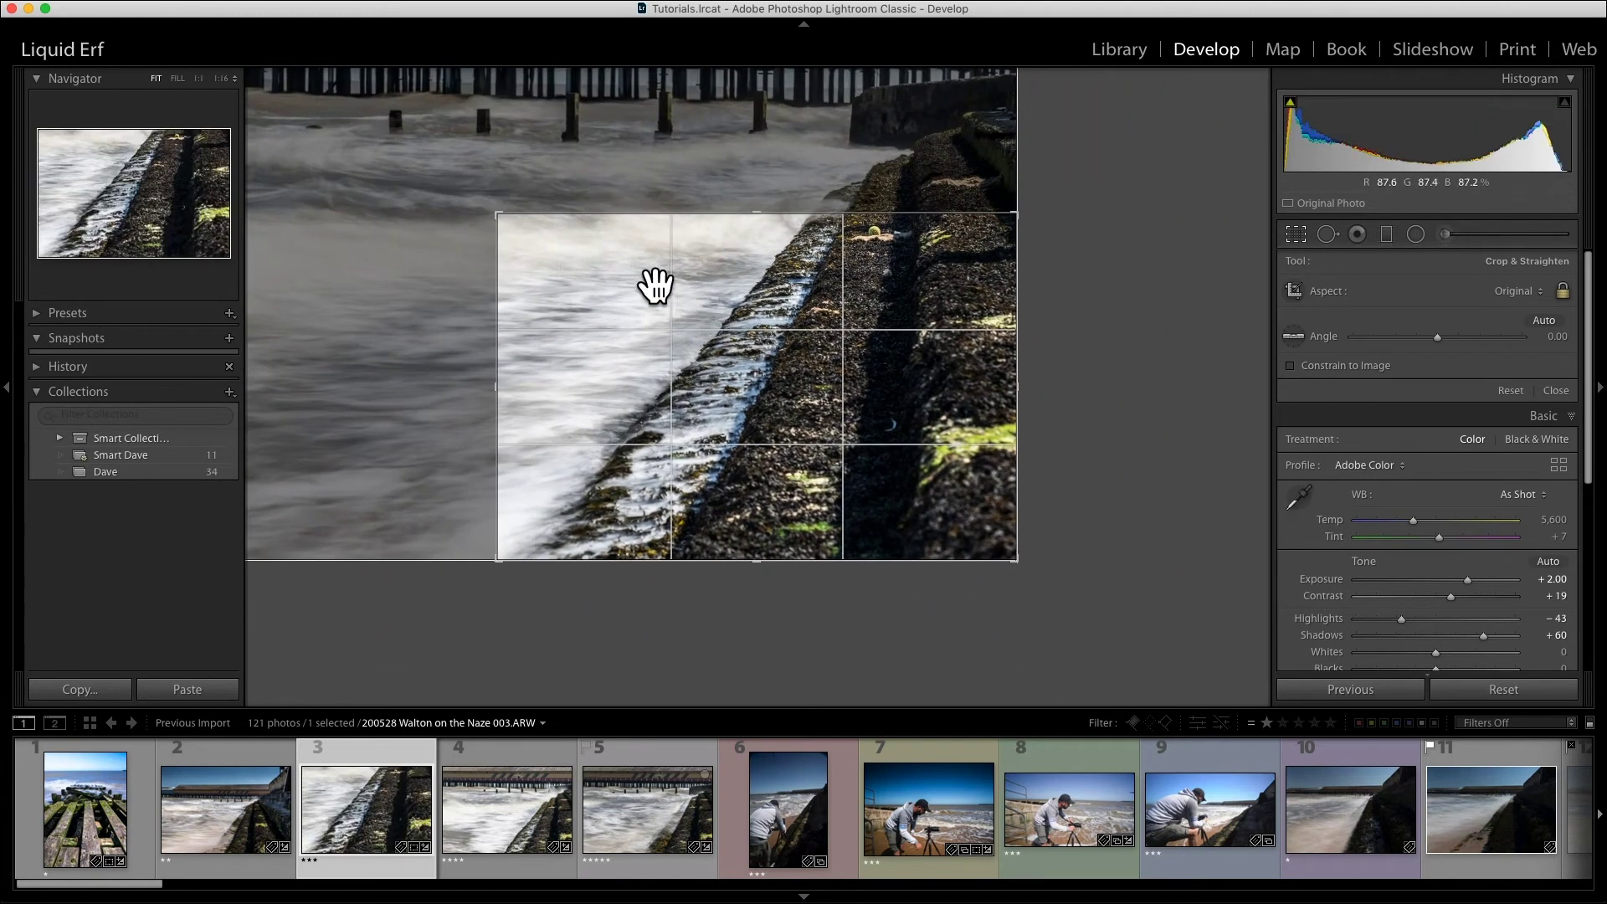
pyautogui.moveTo(737, 347); pyautogui.dragTo(763, 376)
pyautogui.press('Return')
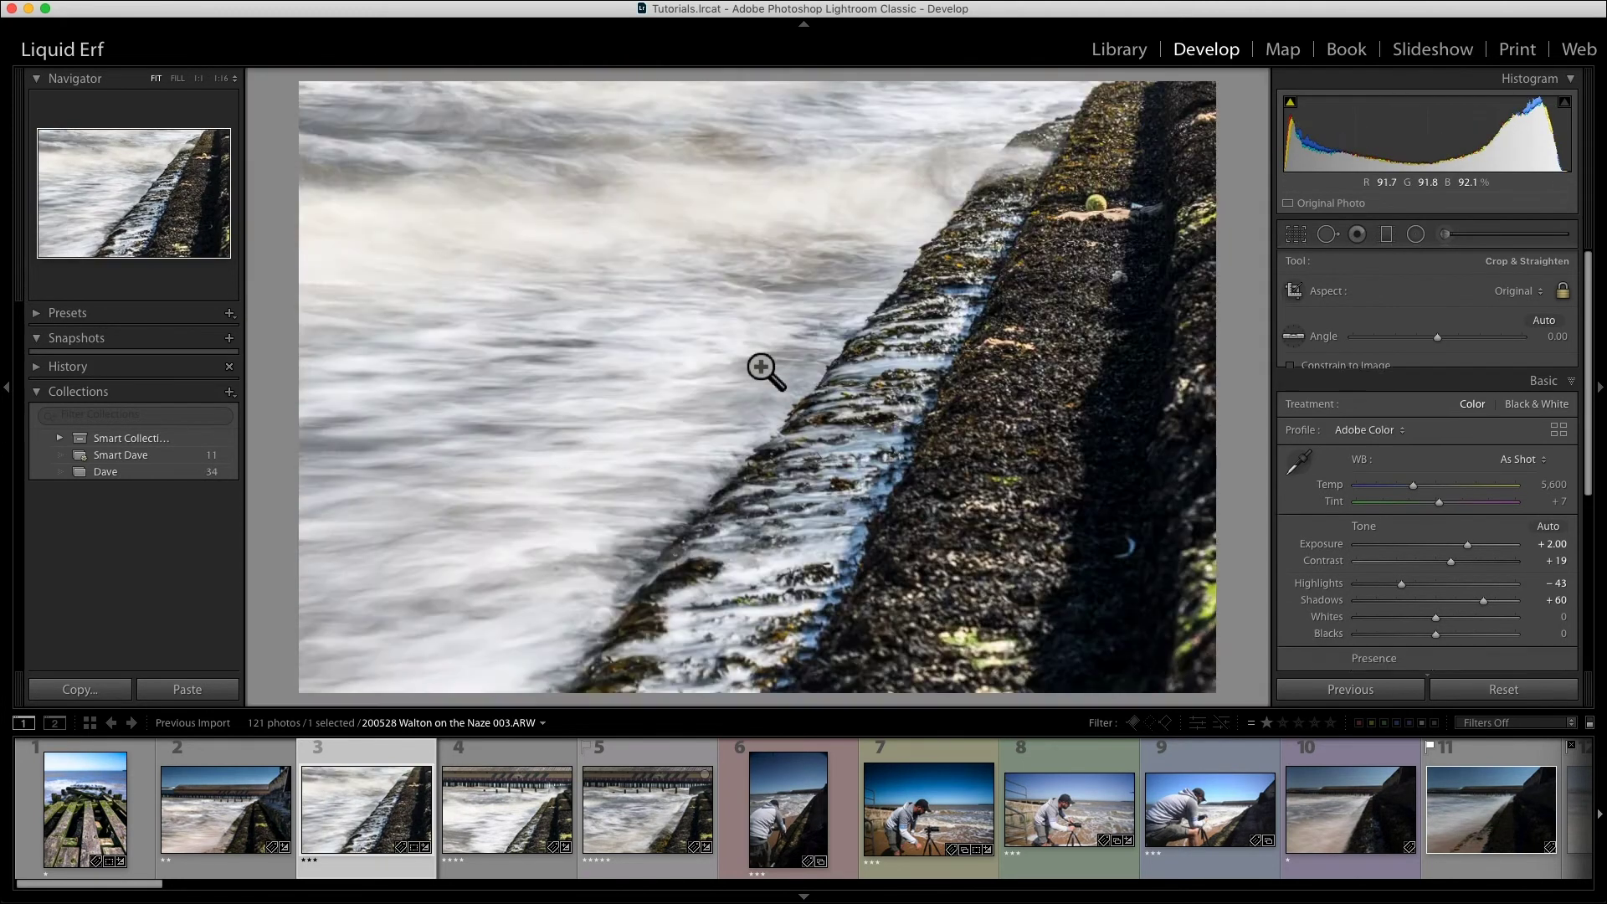
# - Try applying photo 003's previous settings, including the crop, to photo 004, and undo it
pyautogui.click(501, 810)
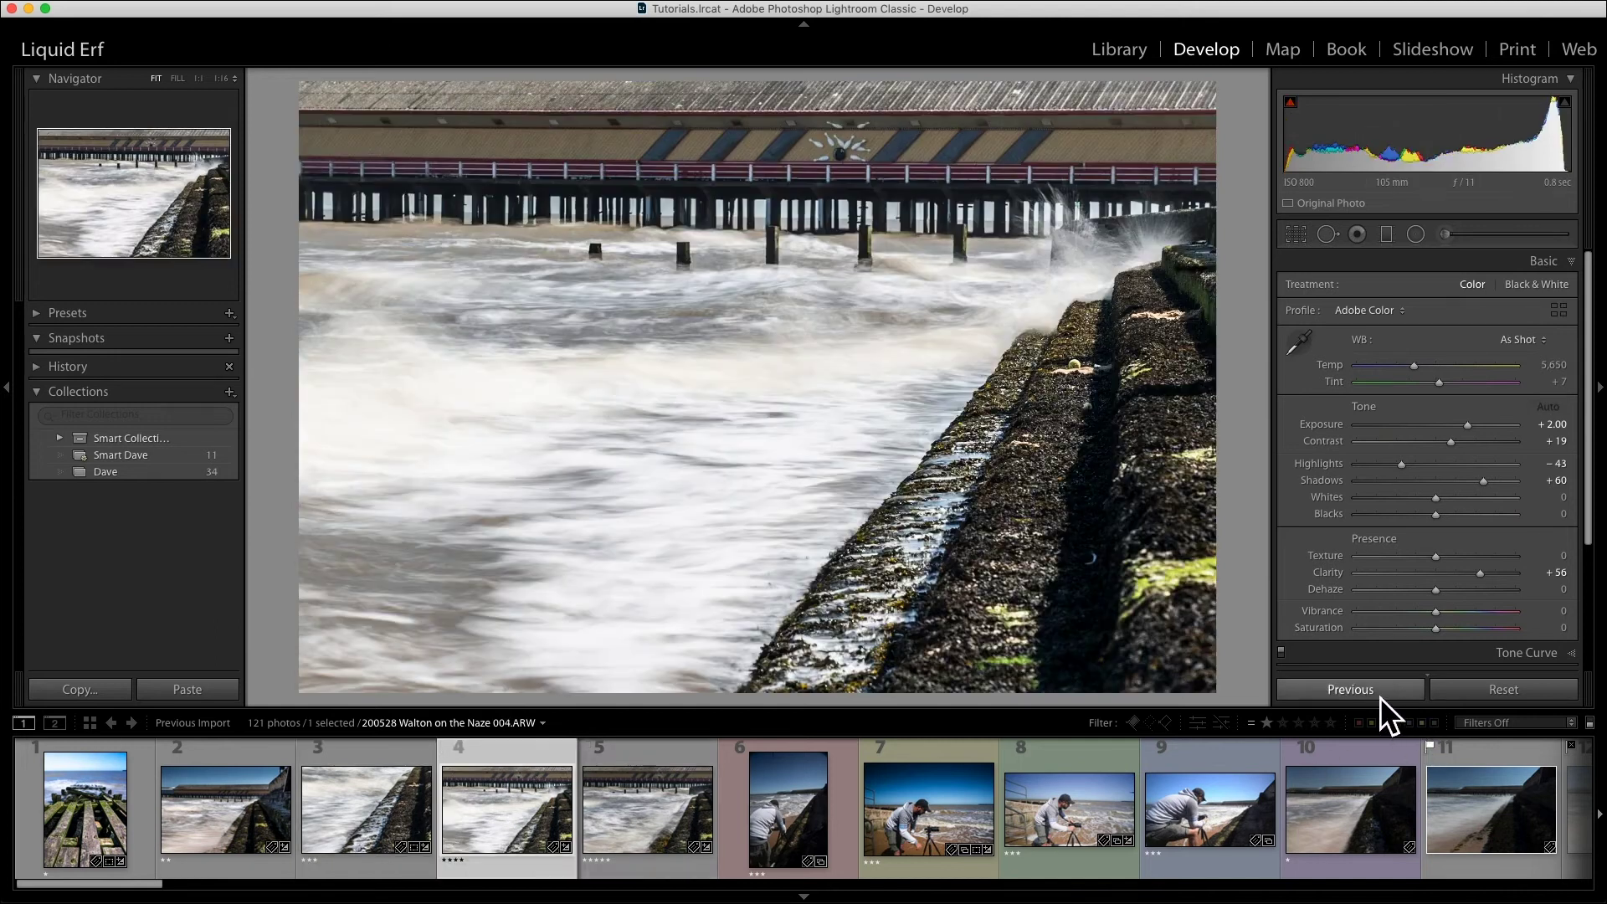
pyautogui.click(1381, 694)
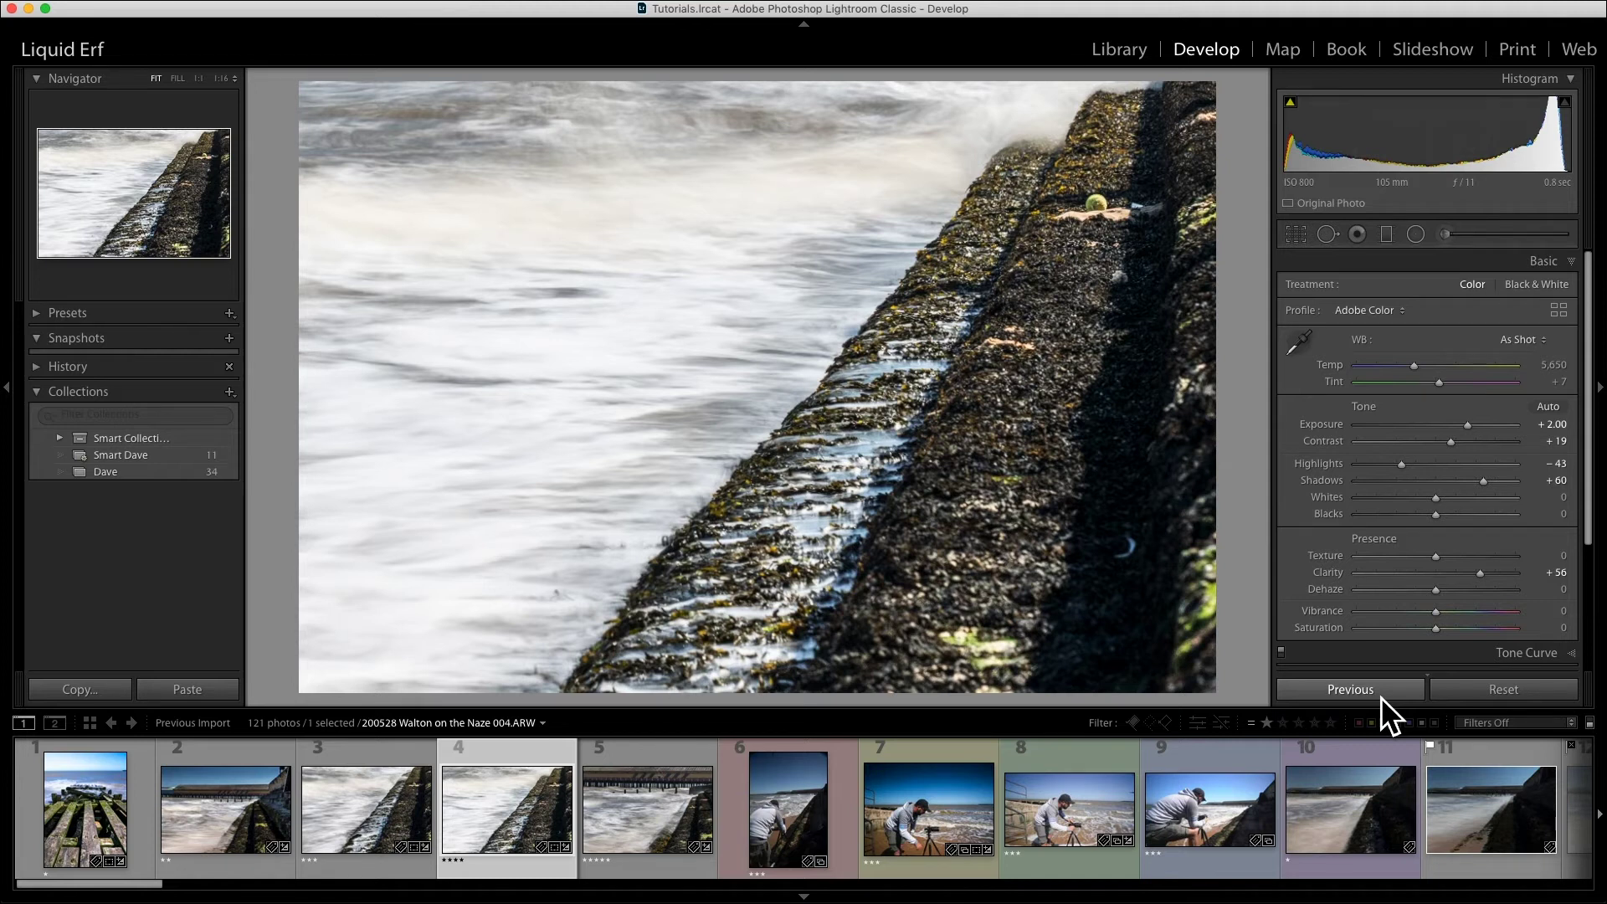
pyautogui.press('super+z')
# - Copy photo 003's develop settings, leaving out Local Adjustments, Lens Profile Corrections, Transform, Spot Removal and Crop
pyautogui.click(407, 805)
pyautogui.rightClick(407, 805)
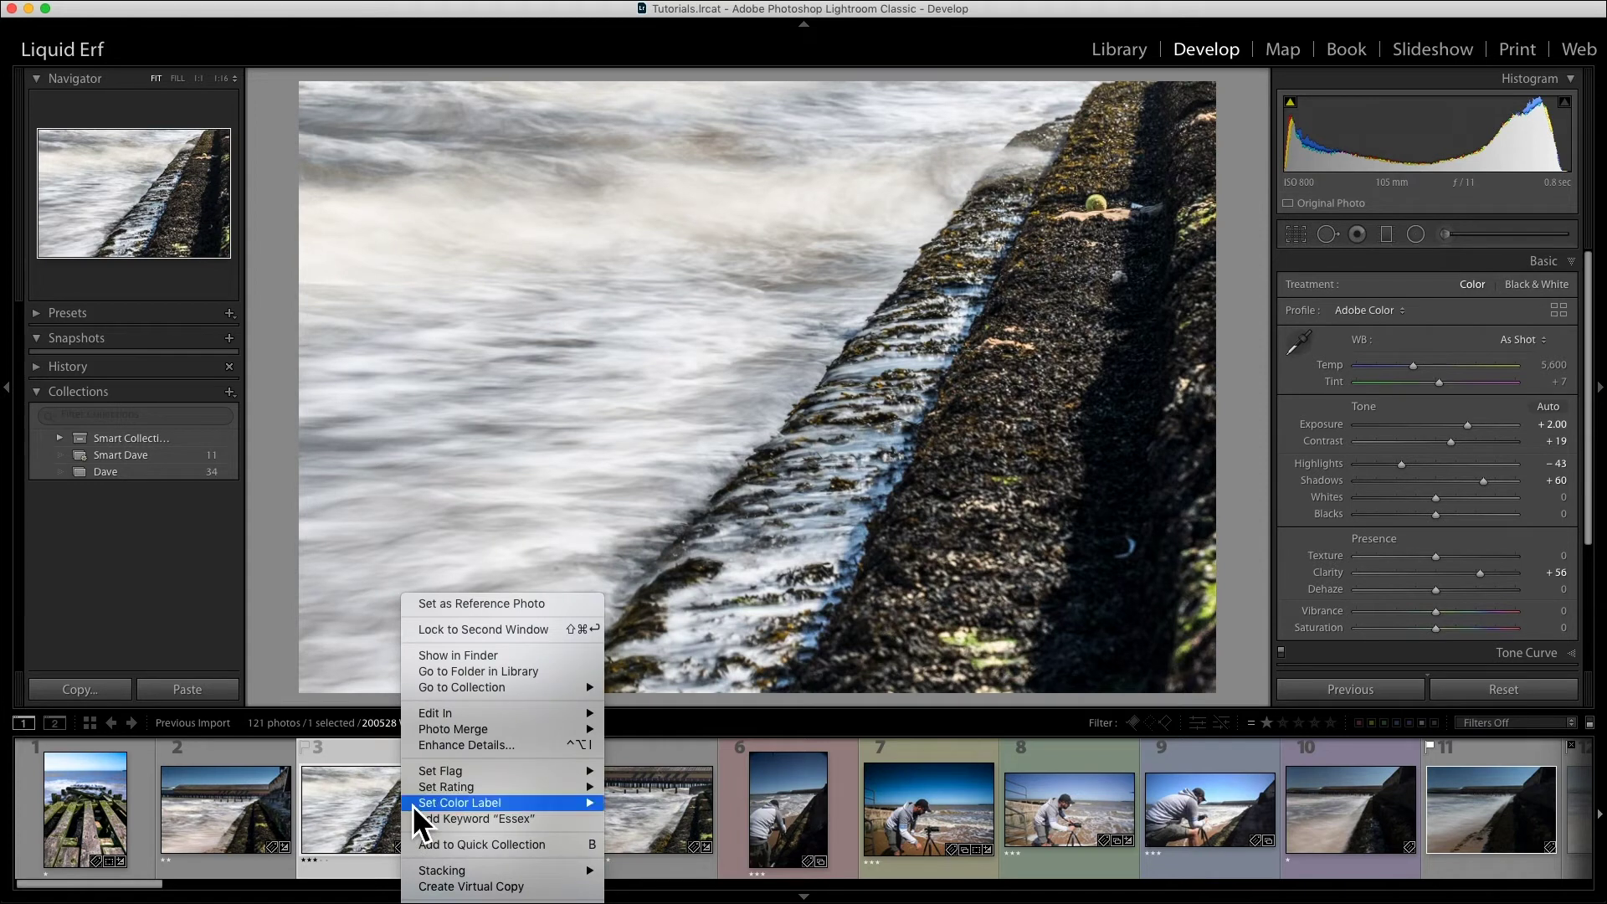
pyautogui.moveTo(468, 901)
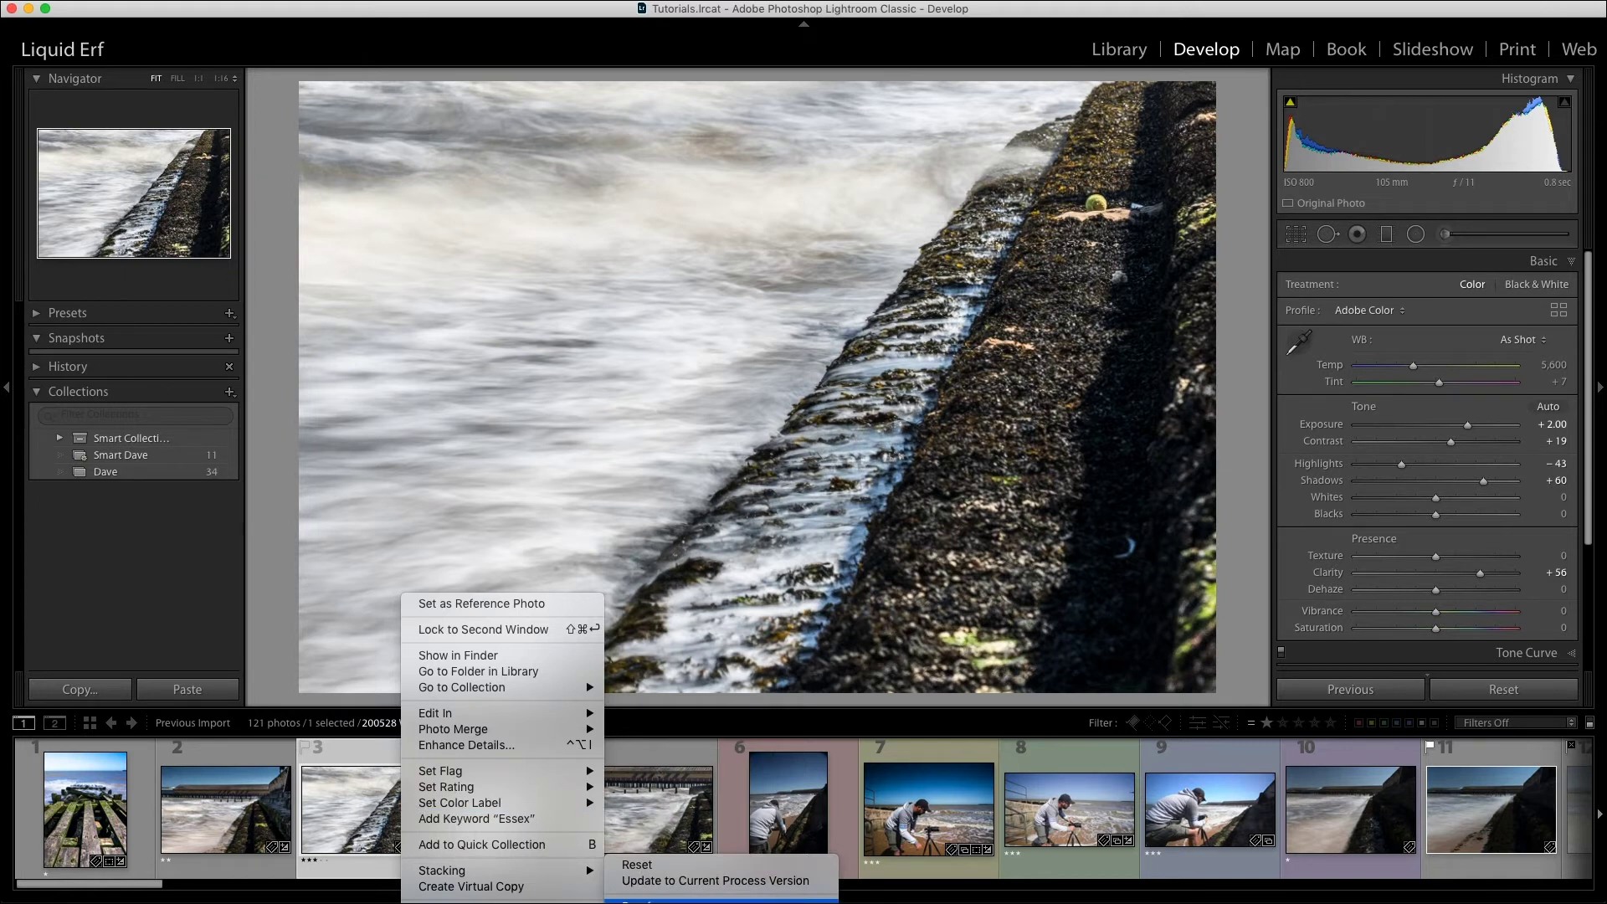
pyautogui.click(661, 901)
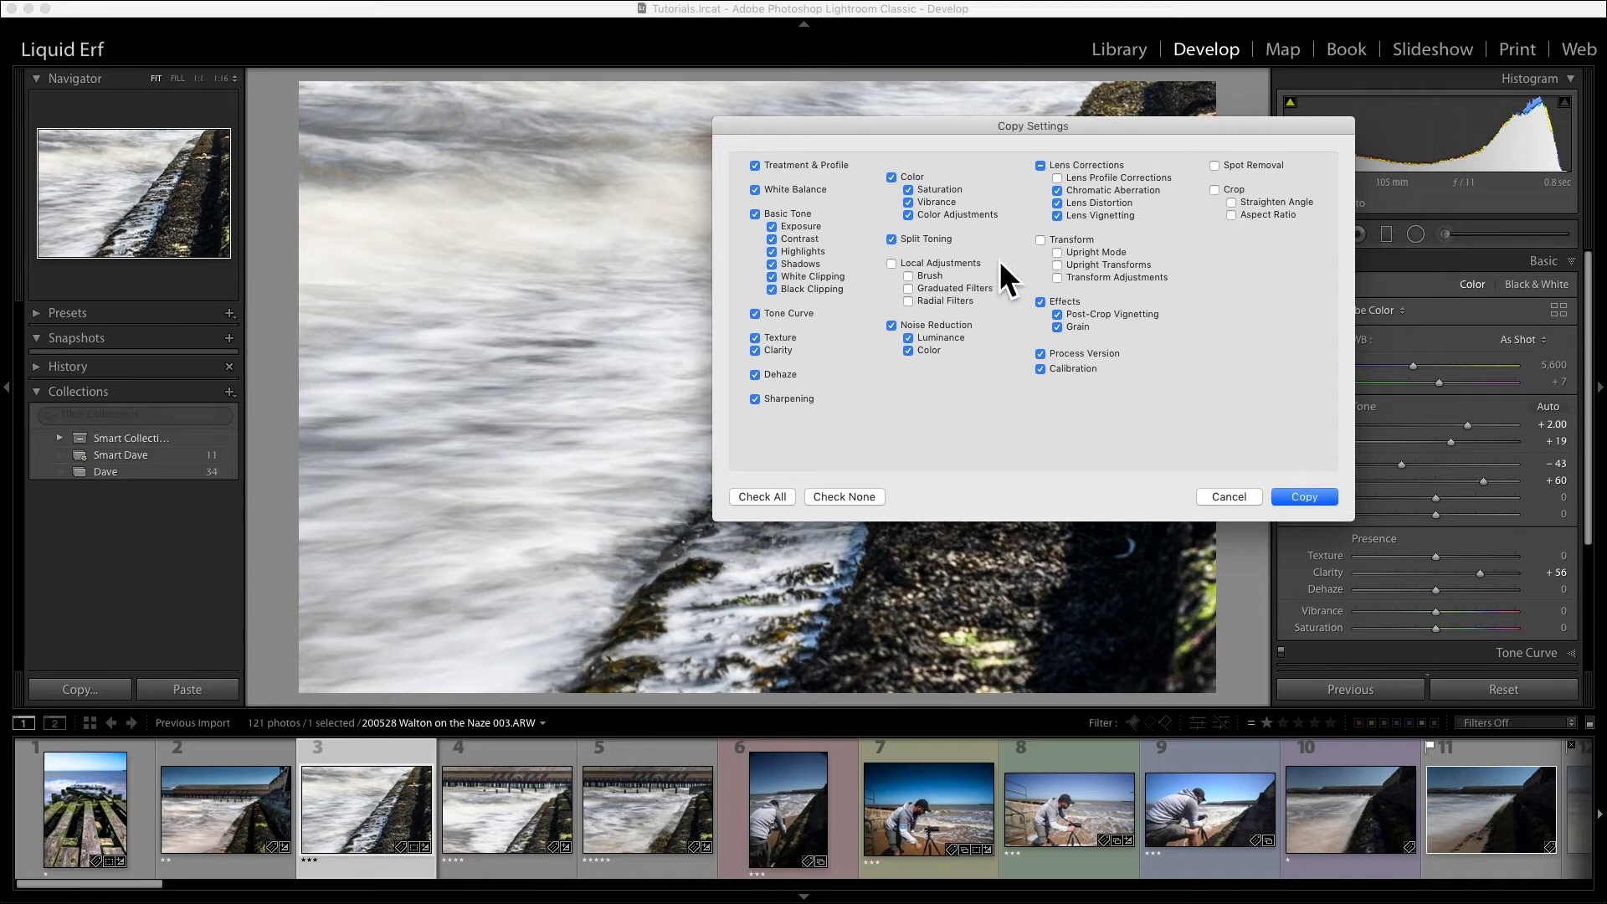
pyautogui.click(1304, 497)
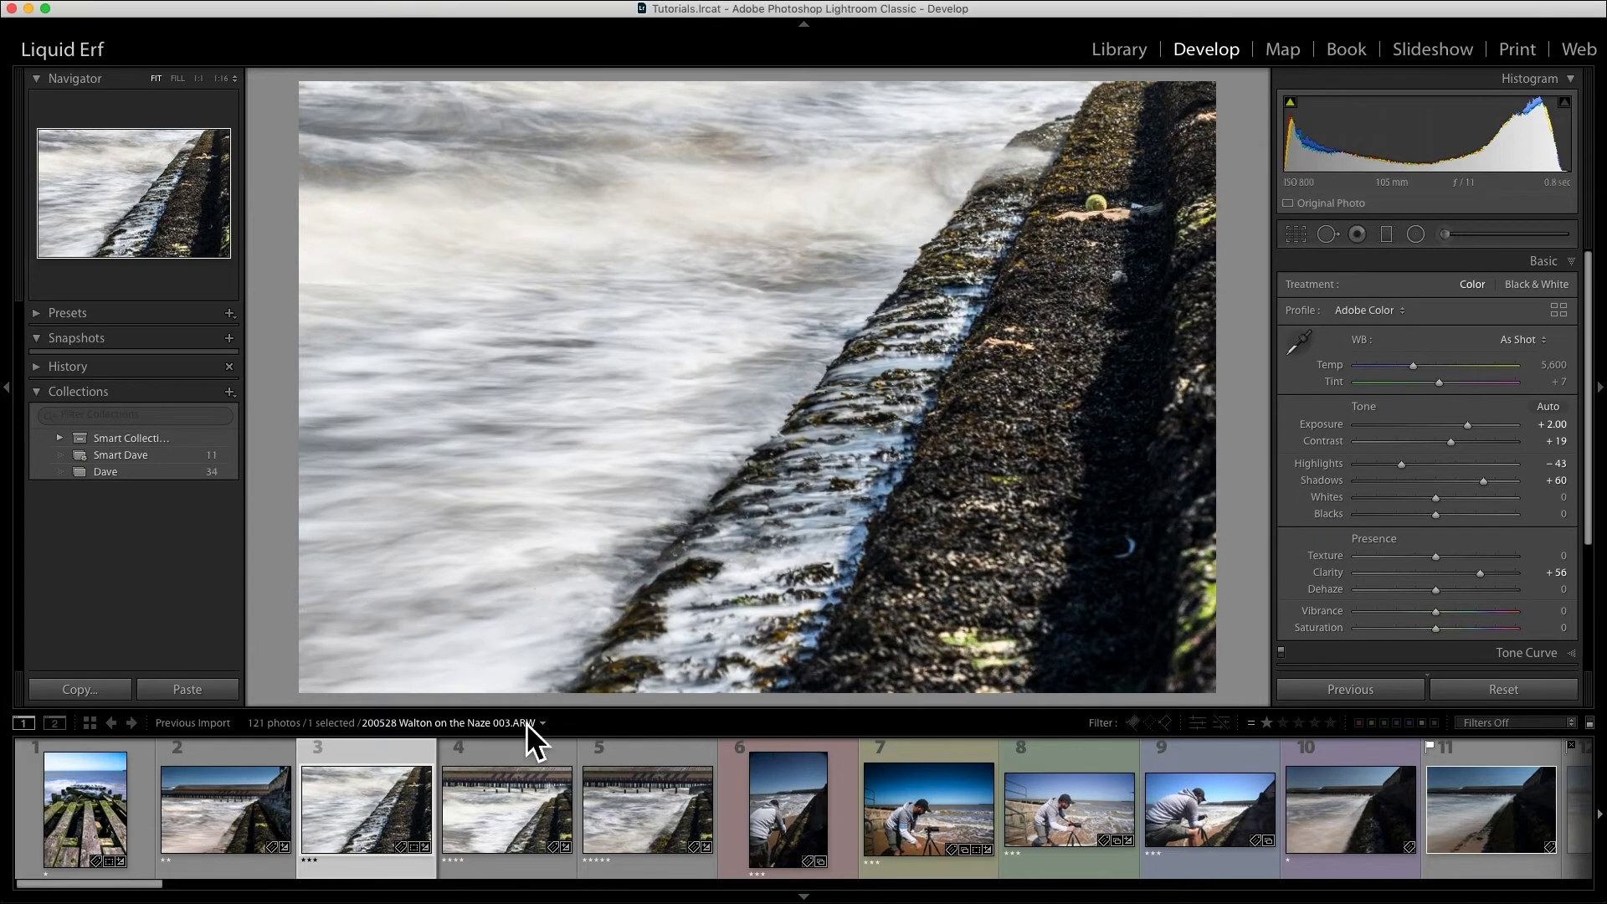
# - Paste the copied develop settings onto photo 004
pyautogui.click(510, 800)
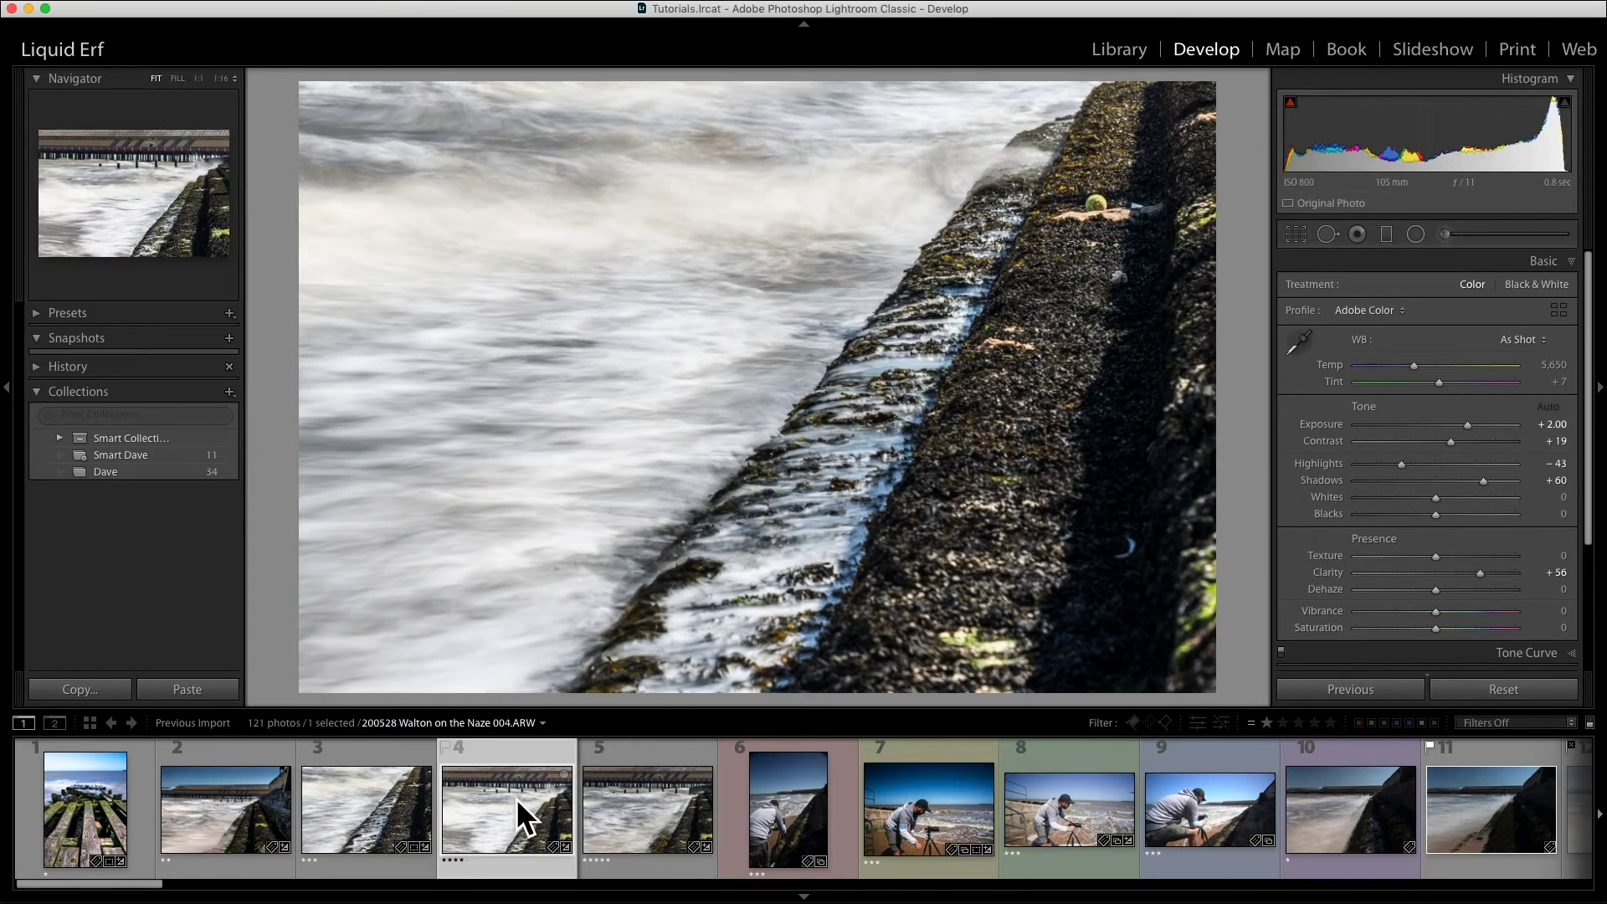
pyautogui.rightClick(515, 797)
pyautogui.moveTo(519, 806)
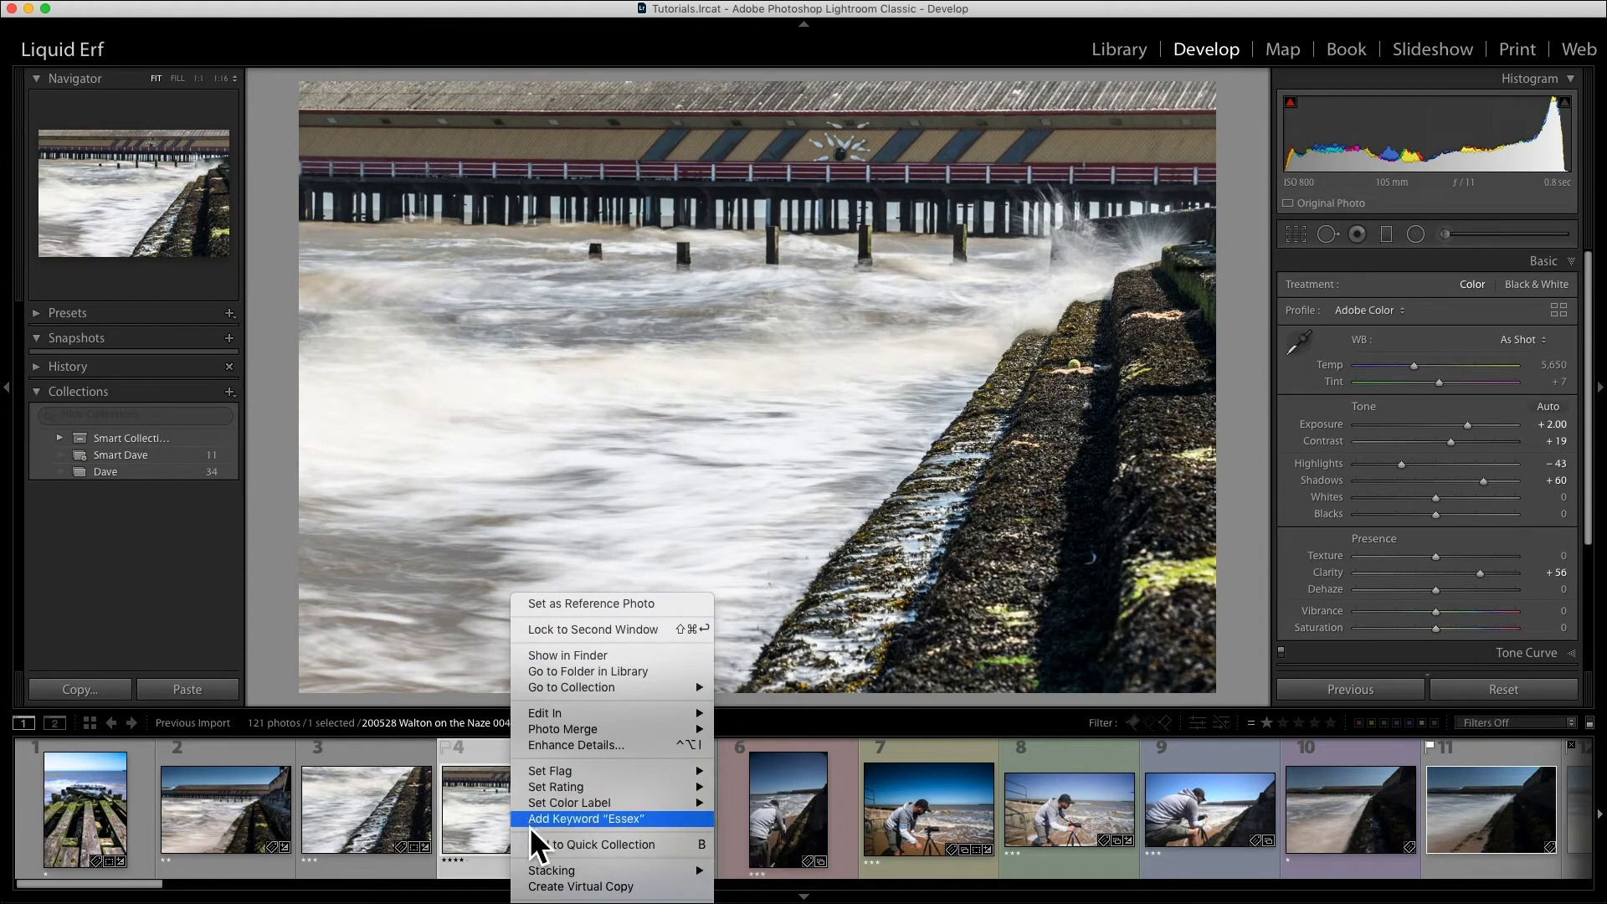
pyautogui.moveTo(557, 875)
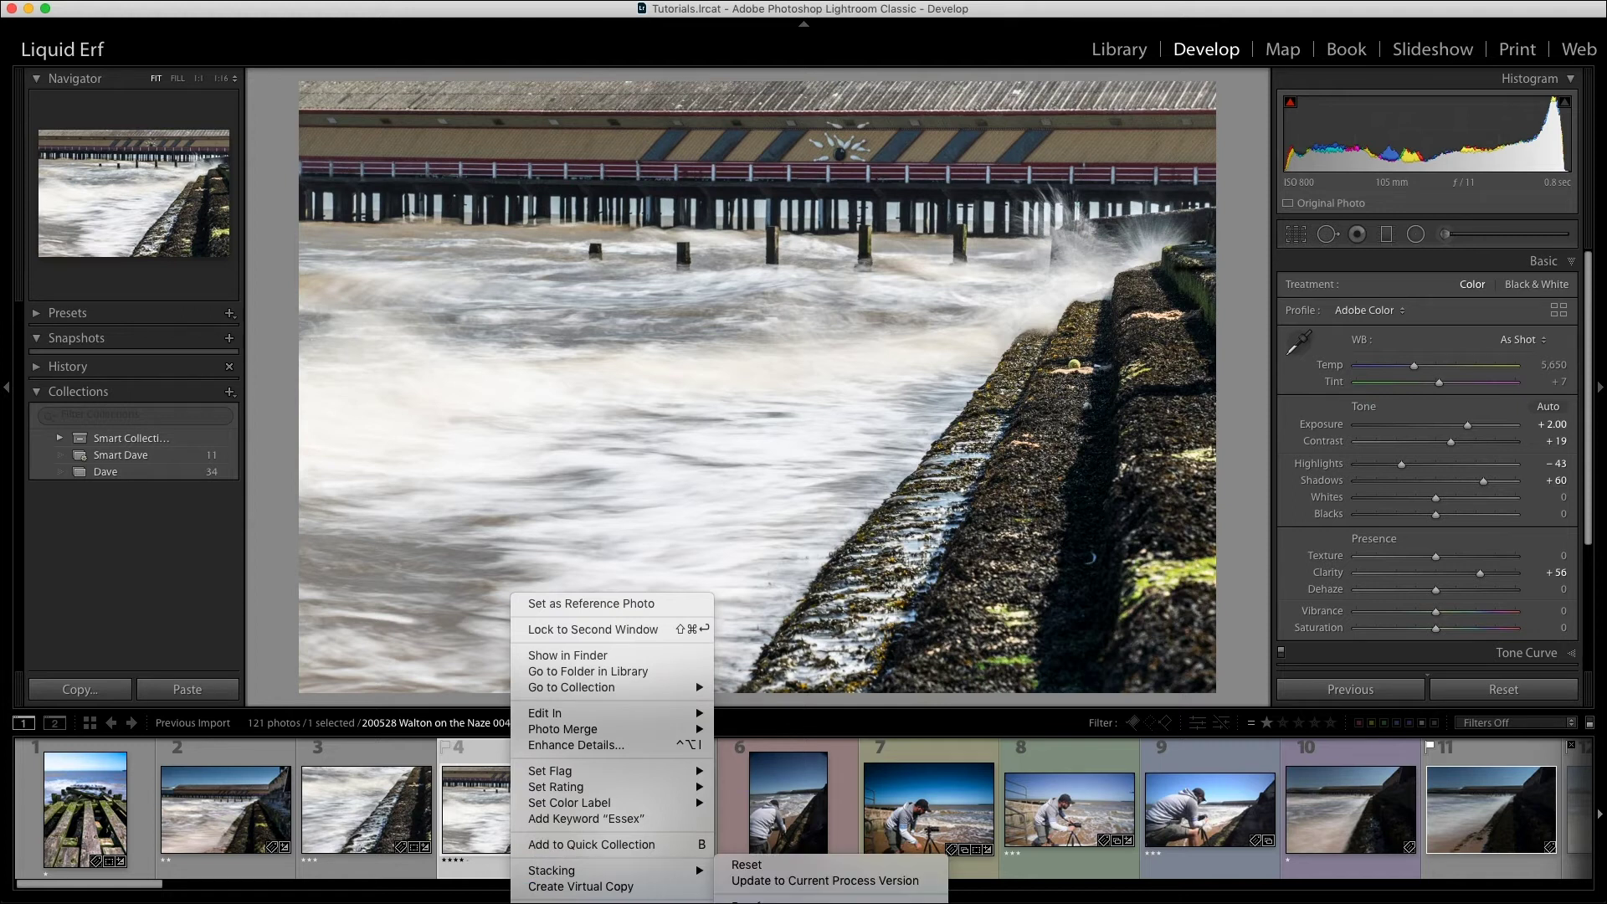
pyautogui.click(770, 901)
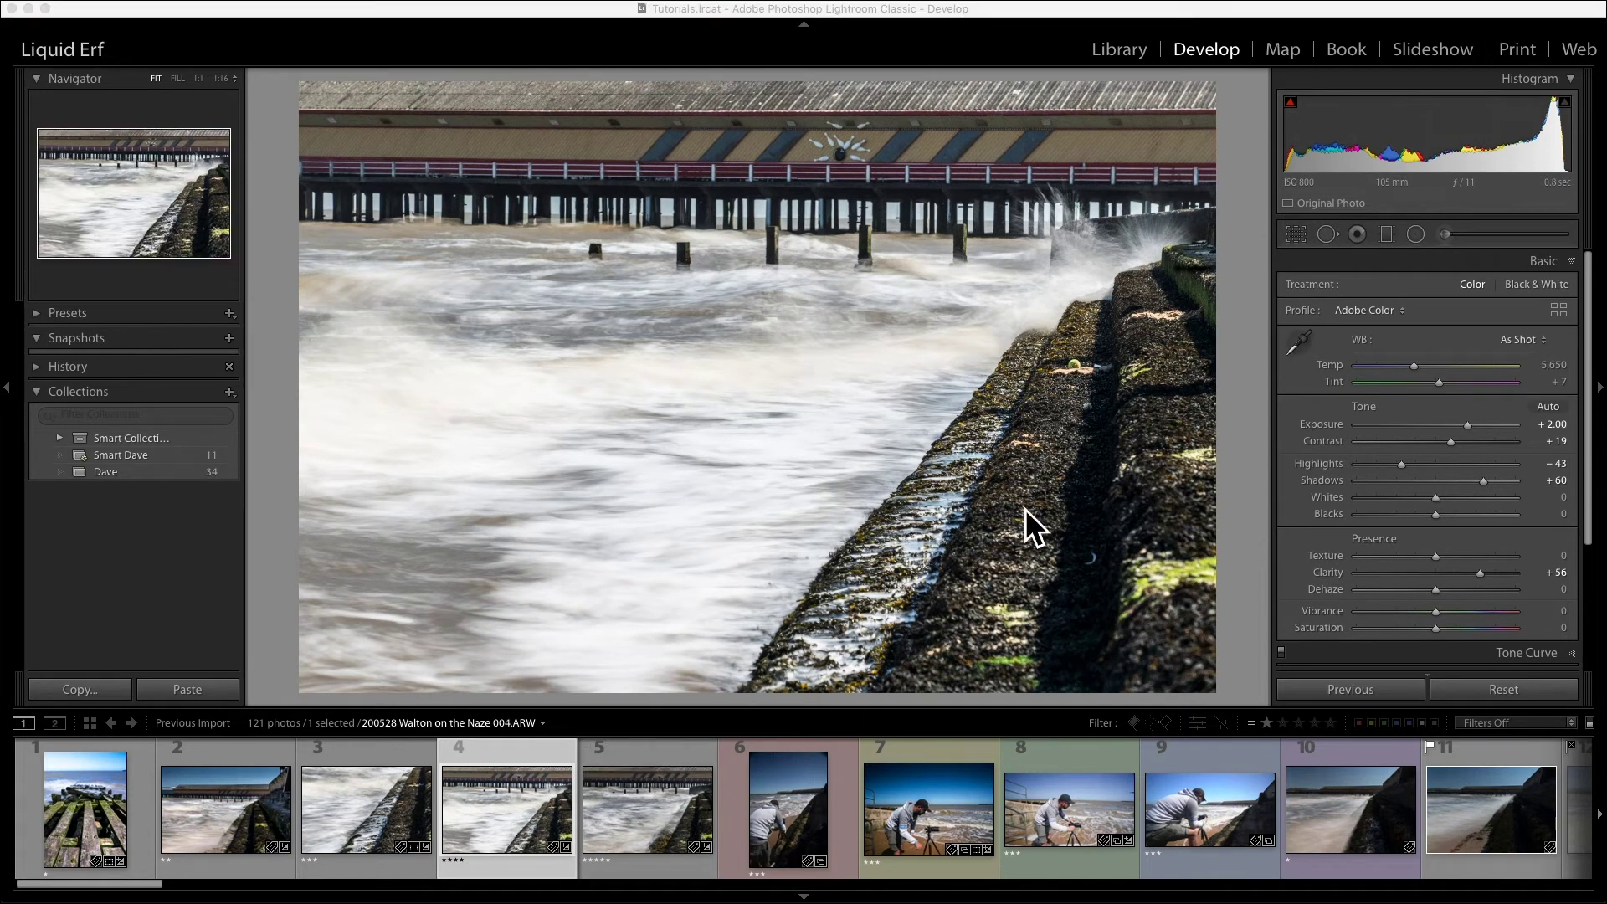
# - Return to the Library grid and set the colour label of photos 007, 008 and 009 to Red
pyautogui.click(1110, 48)
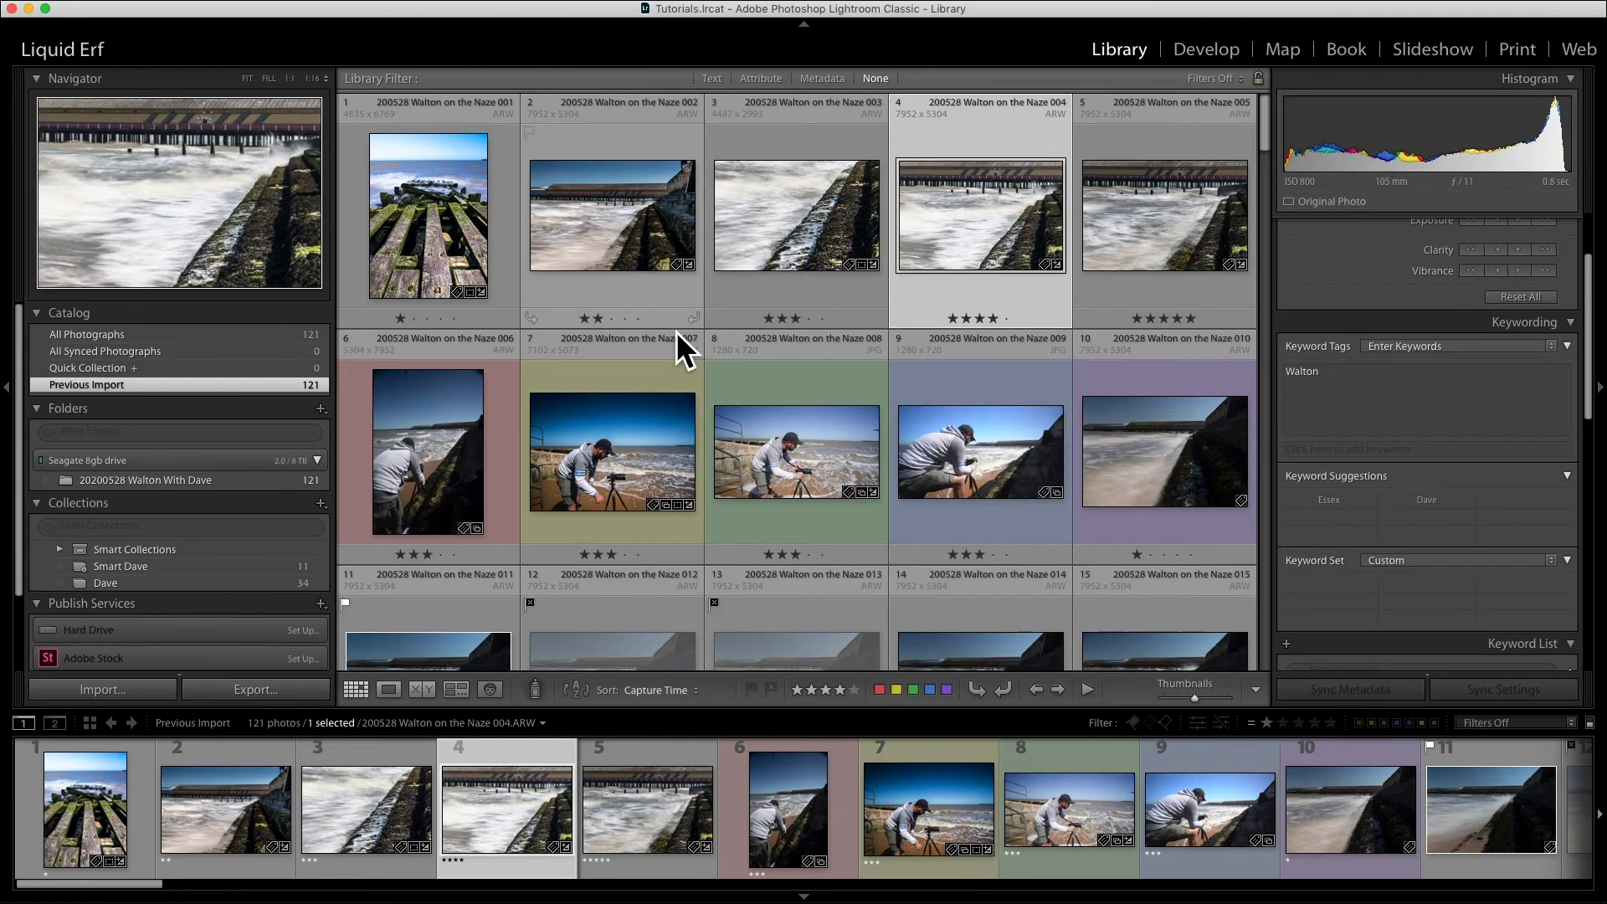
pyautogui.scroll(-1, 591, 254)
pyautogui.scroll(-1, 591, 254)
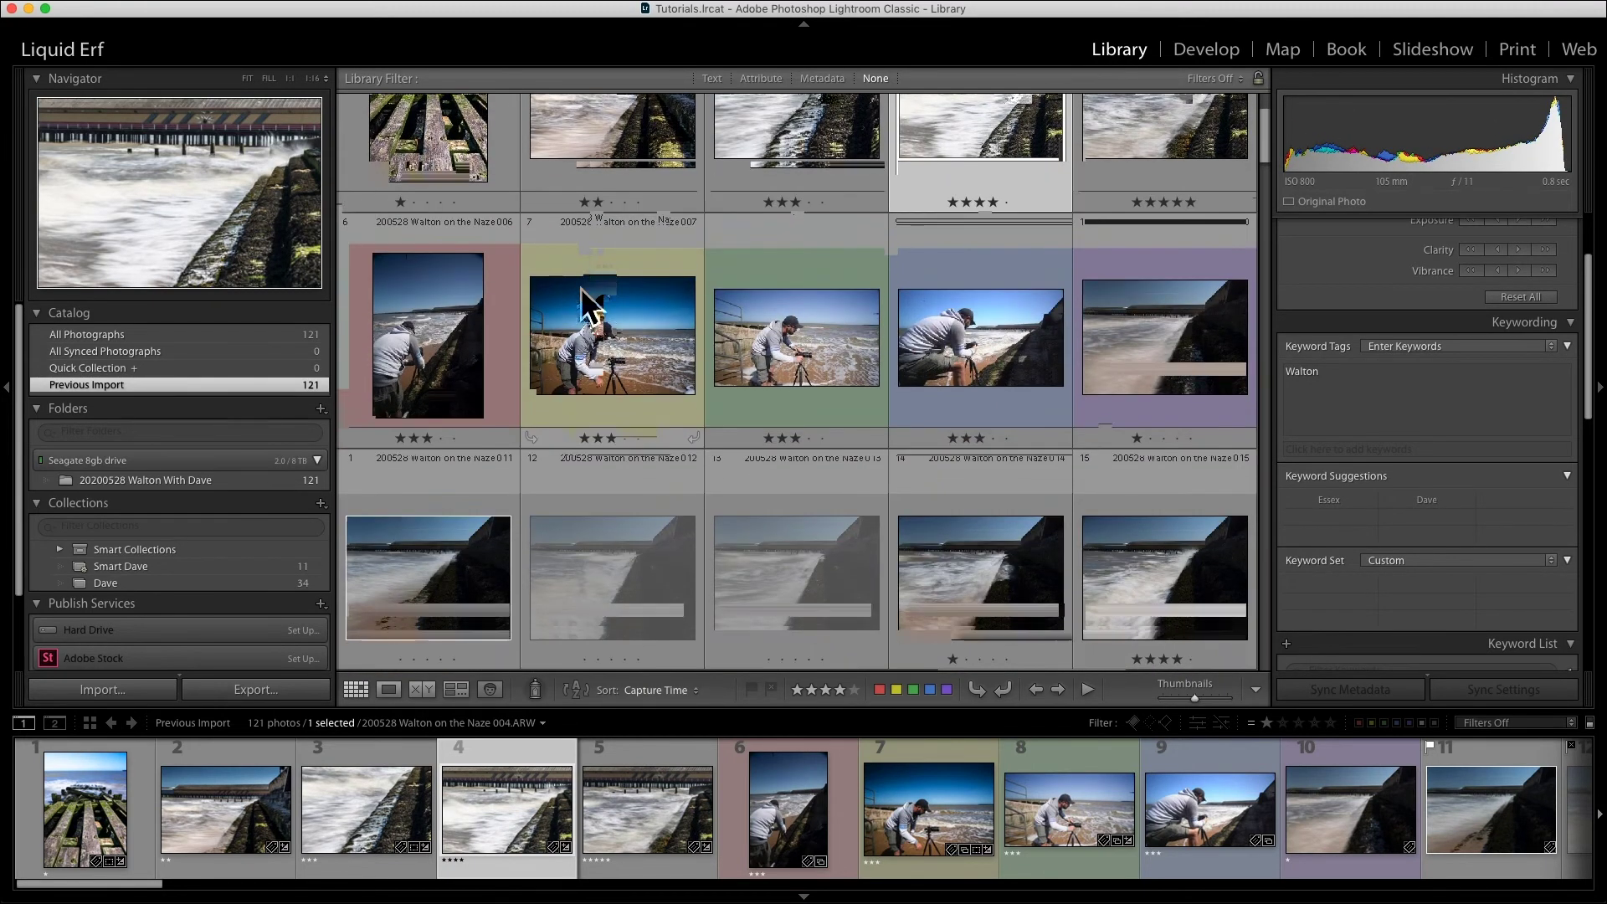
pyautogui.scroll(-1, 594, 302)
pyautogui.click(600, 305)
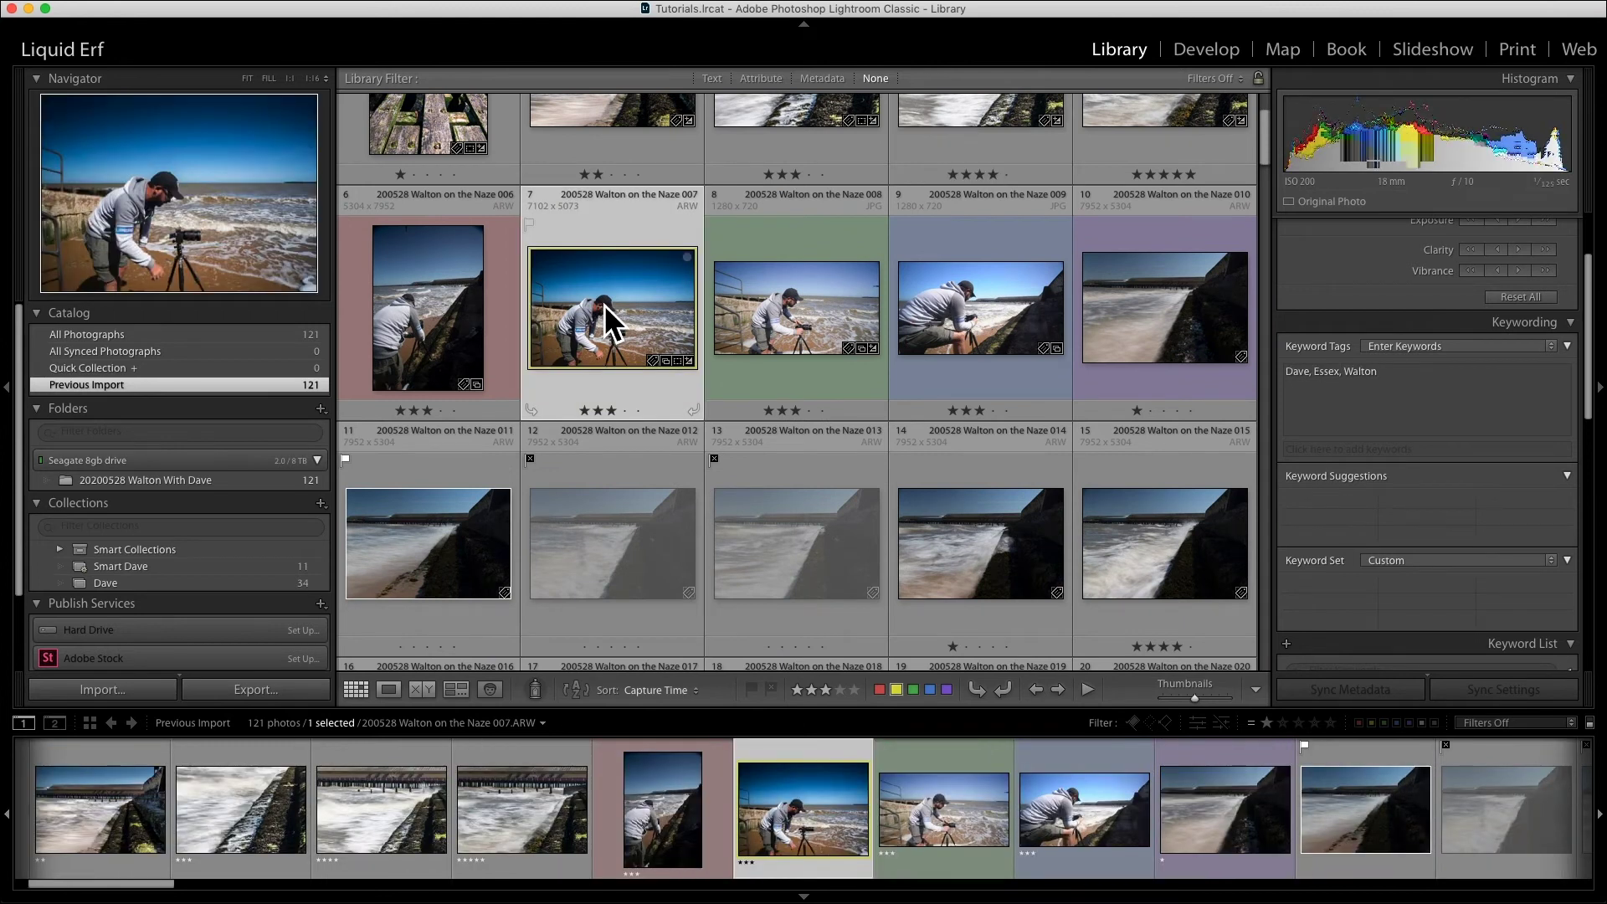
pyautogui.press('6')
pyautogui.press('6')
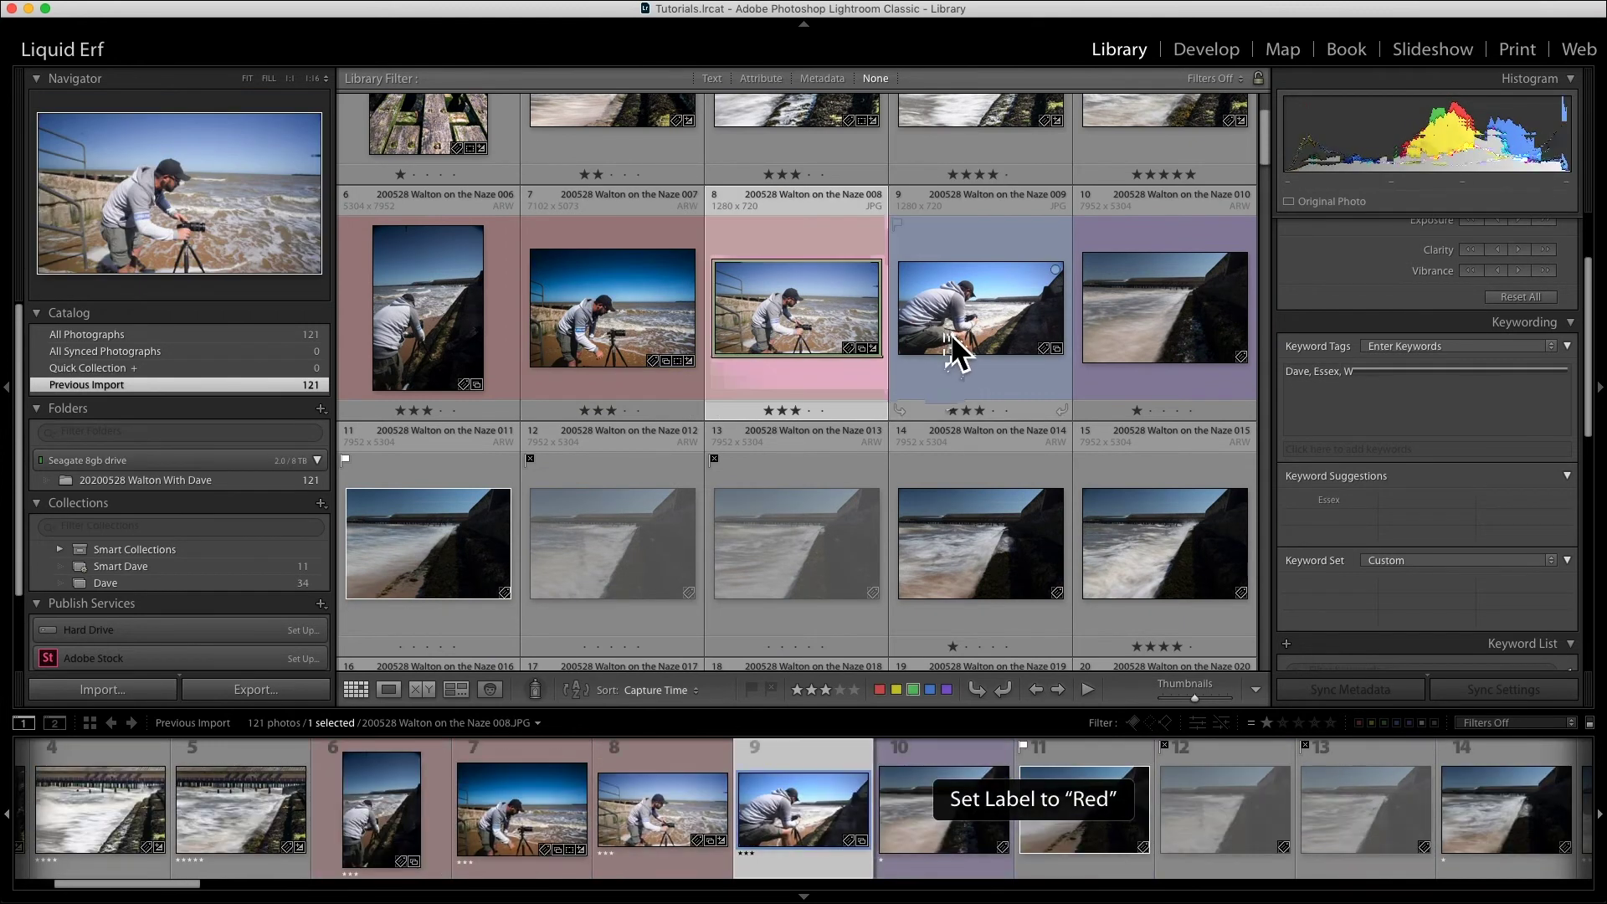
pyautogui.press('6')
# - Remove the Red label from photo 018 and set it again
pyautogui.scroll(-5, 934, 374)
pyautogui.scroll(-2, 934, 374)
pyautogui.click(878, 393)
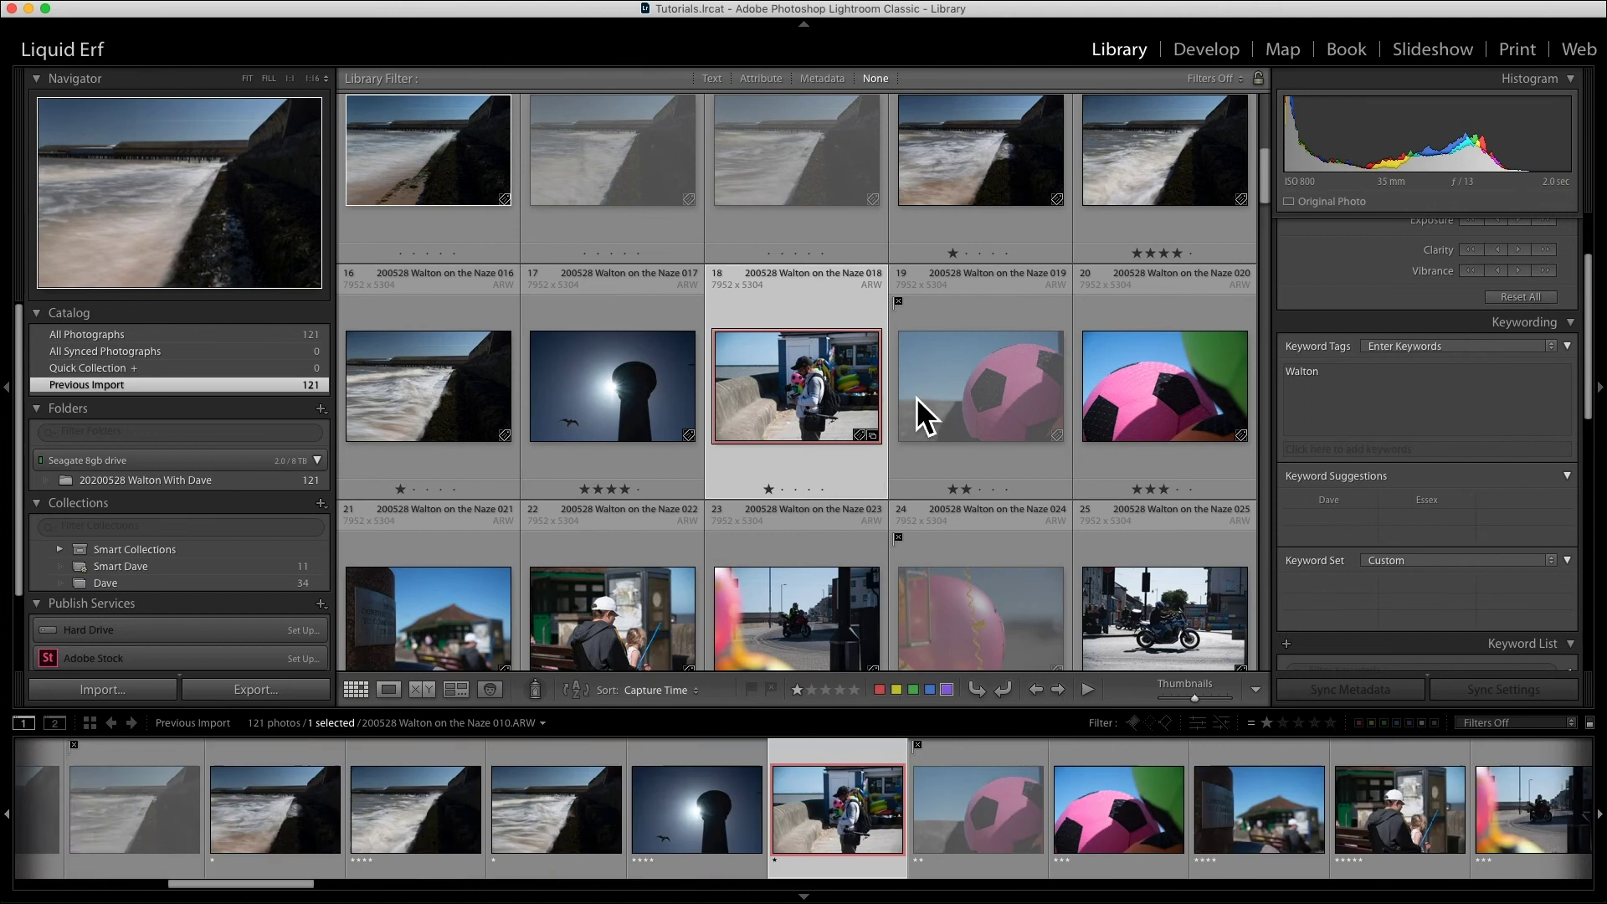
pyautogui.scroll(-2, 932, 400)
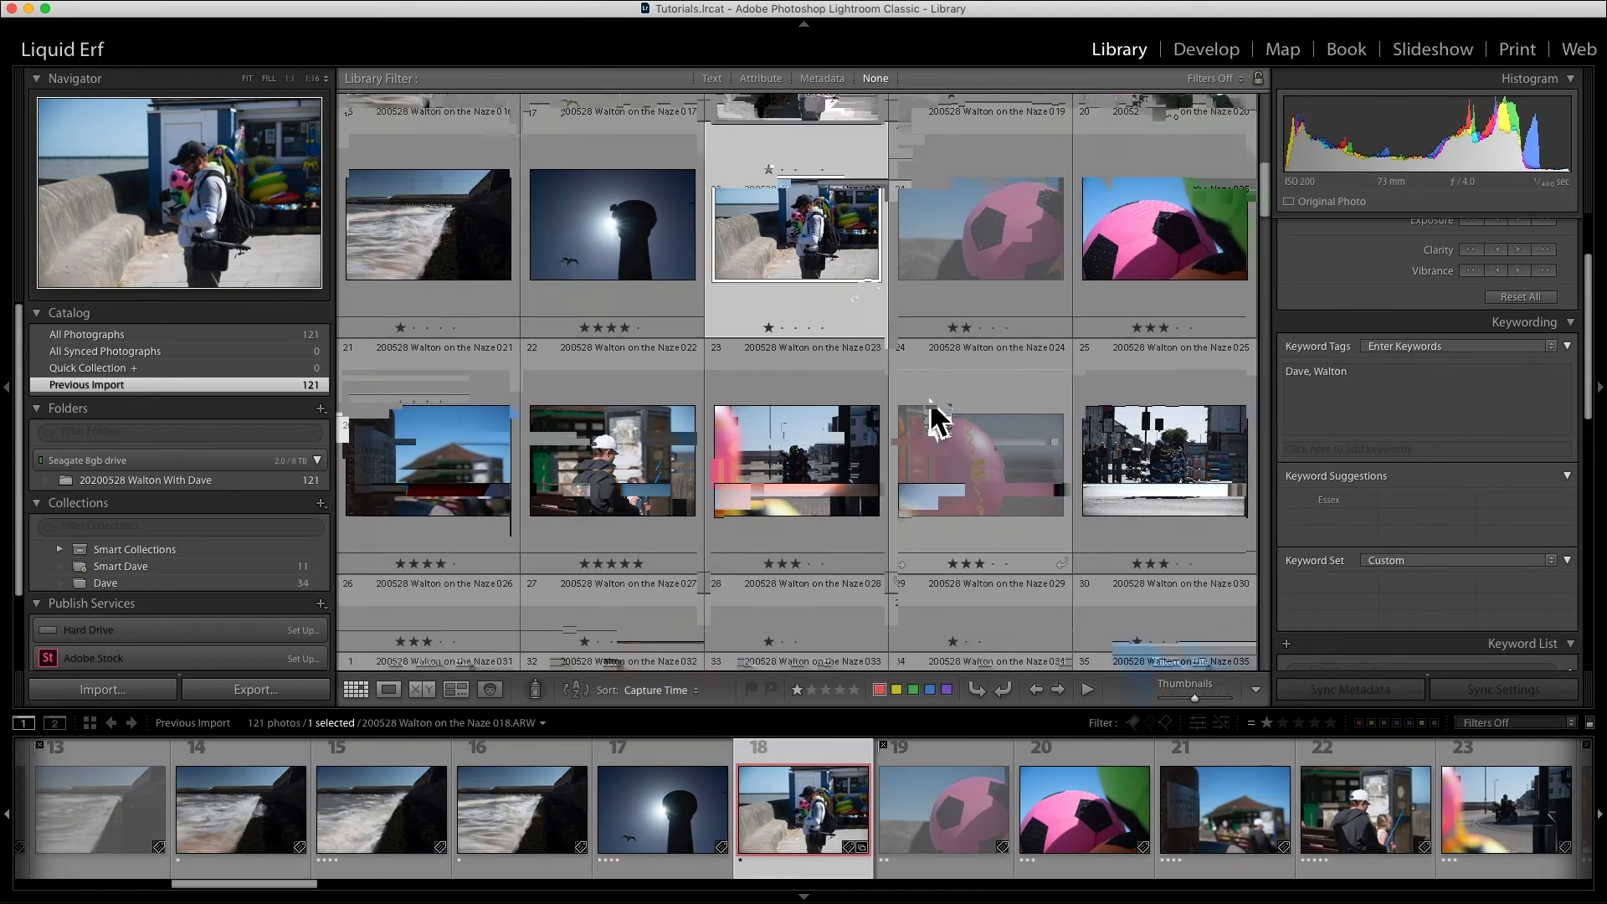
pyautogui.press('6')
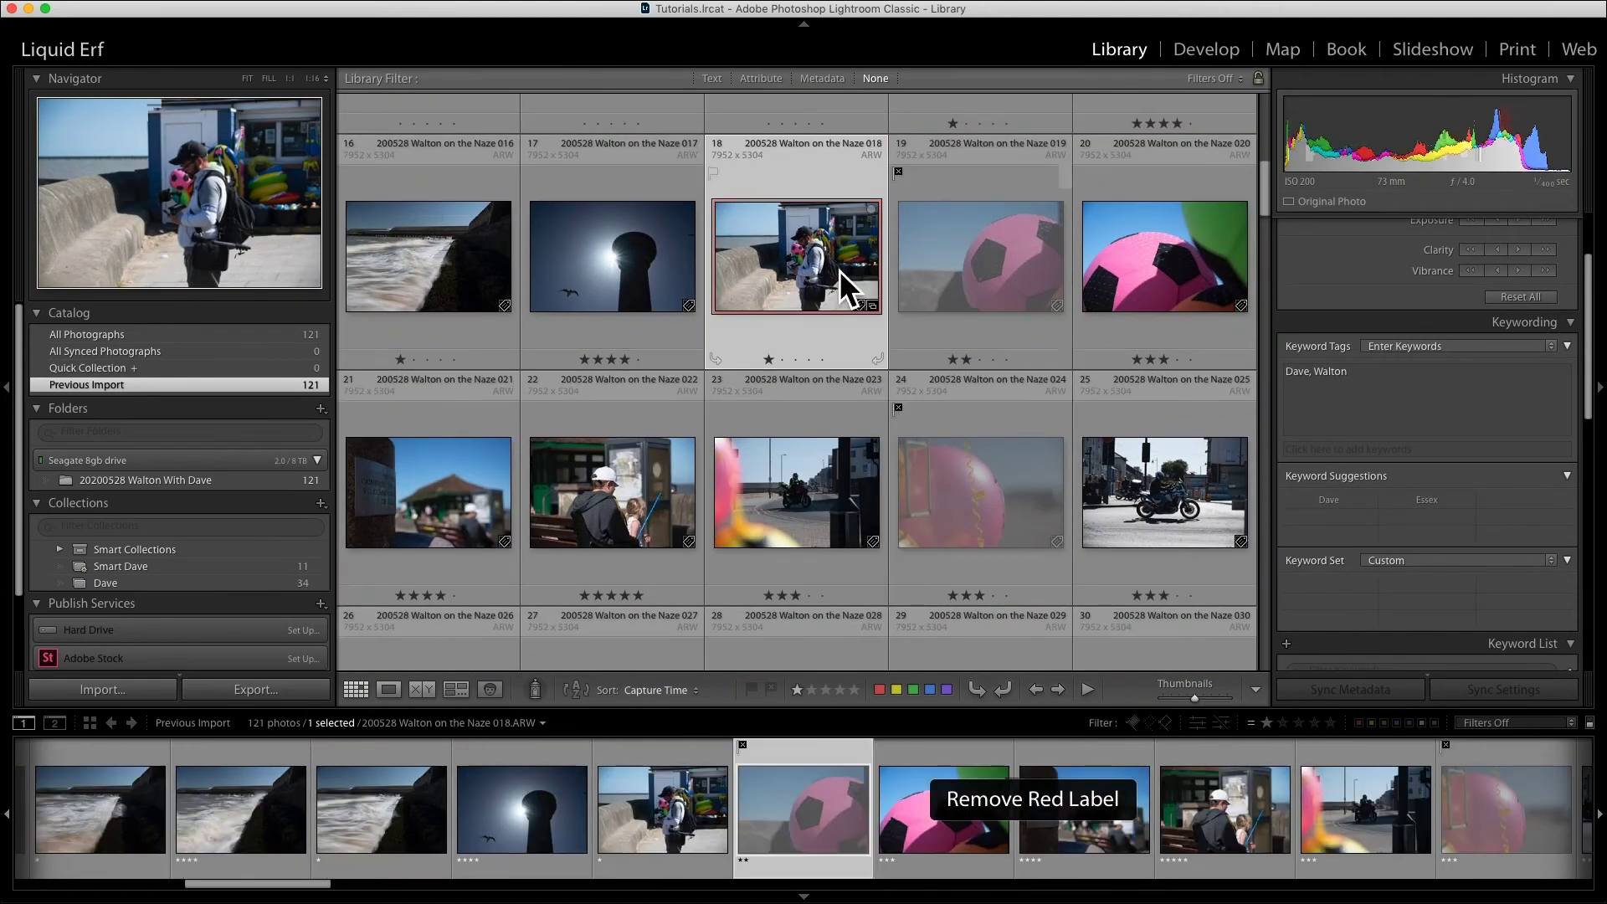
pyautogui.press('6')
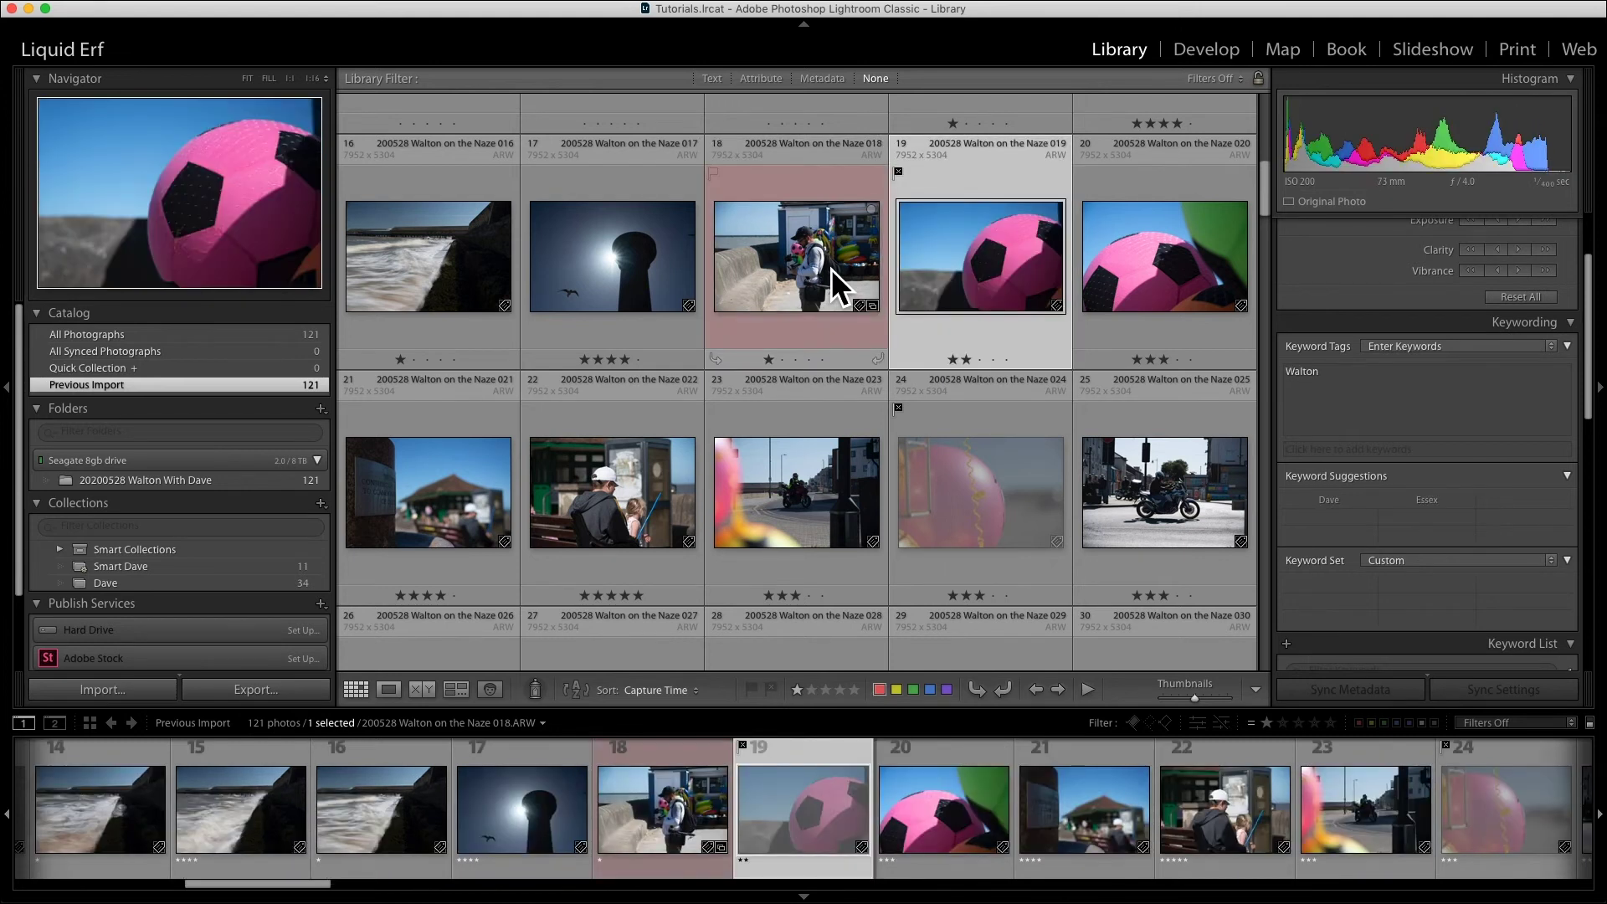
# - Filter the previous import to photos labelled Red, with the star rating filter cleared
pyautogui.scroll(-3, 631, 534)
pyautogui.scroll(-5, 631, 534)
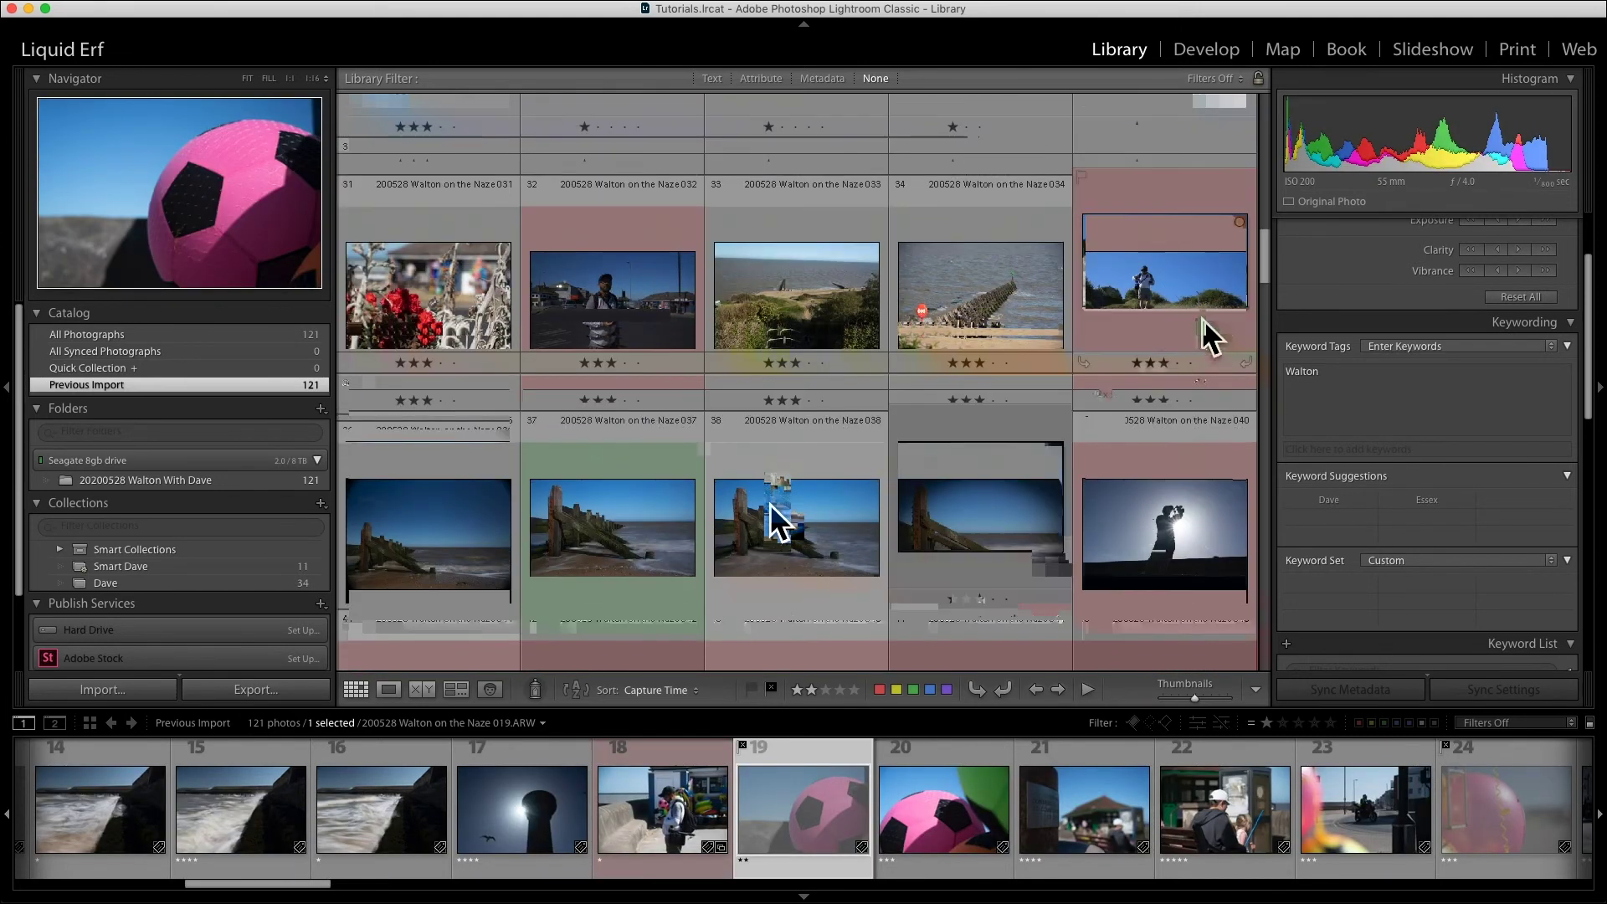
pyautogui.scroll(-2, 1202, 318)
pyautogui.click(1202, 313)
pyautogui.scroll(-6, 1072, 509)
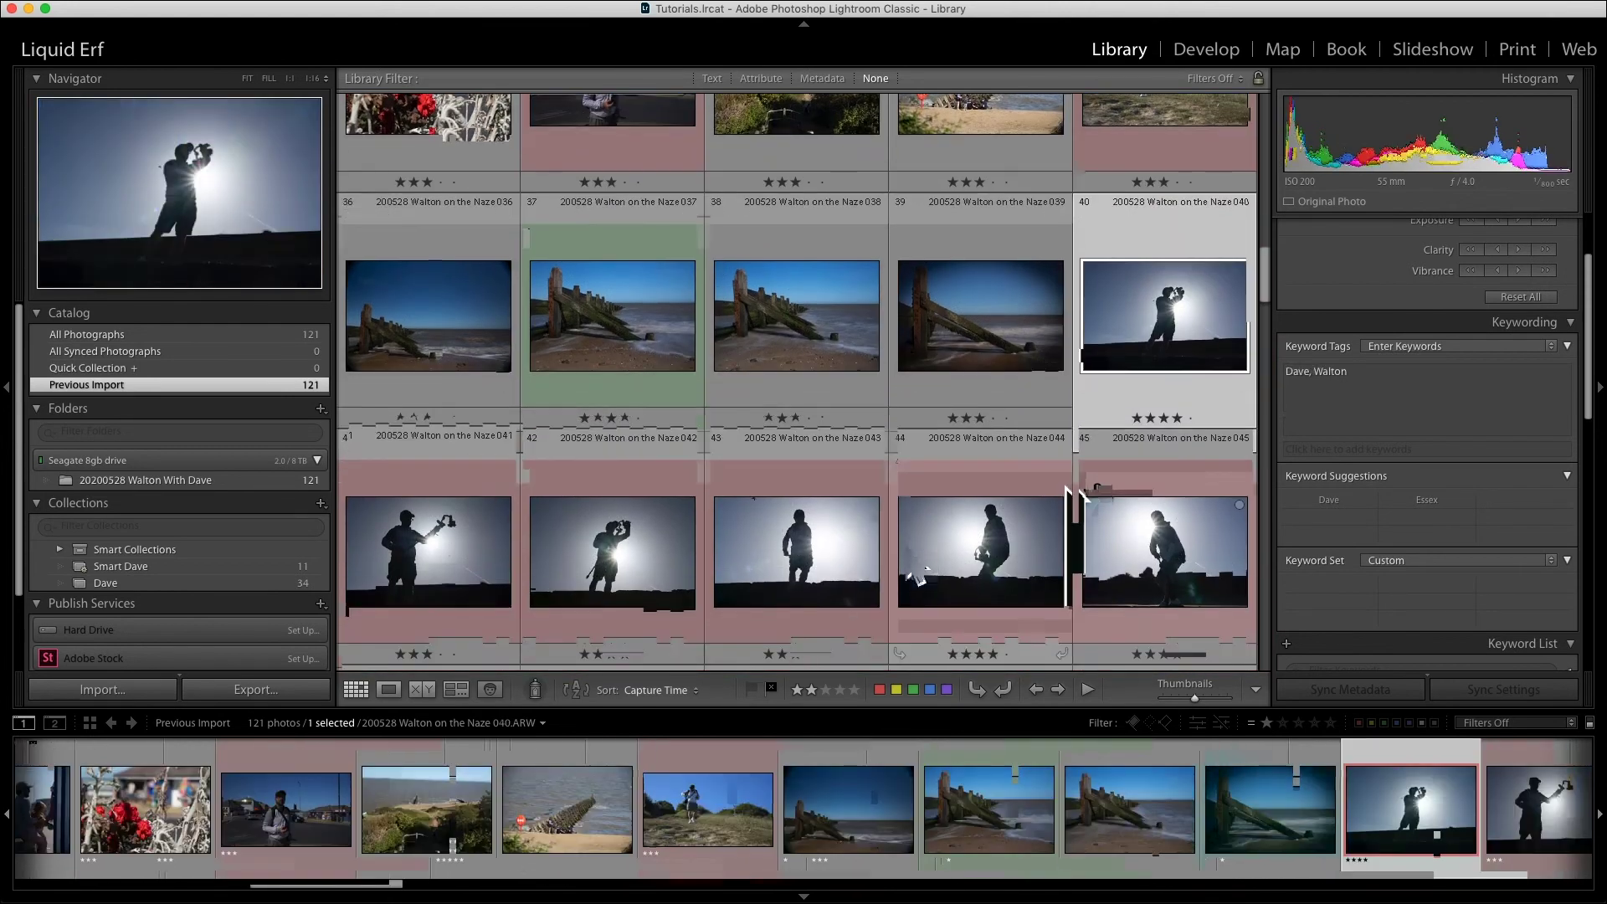
pyautogui.scroll(-4, 1021, 383)
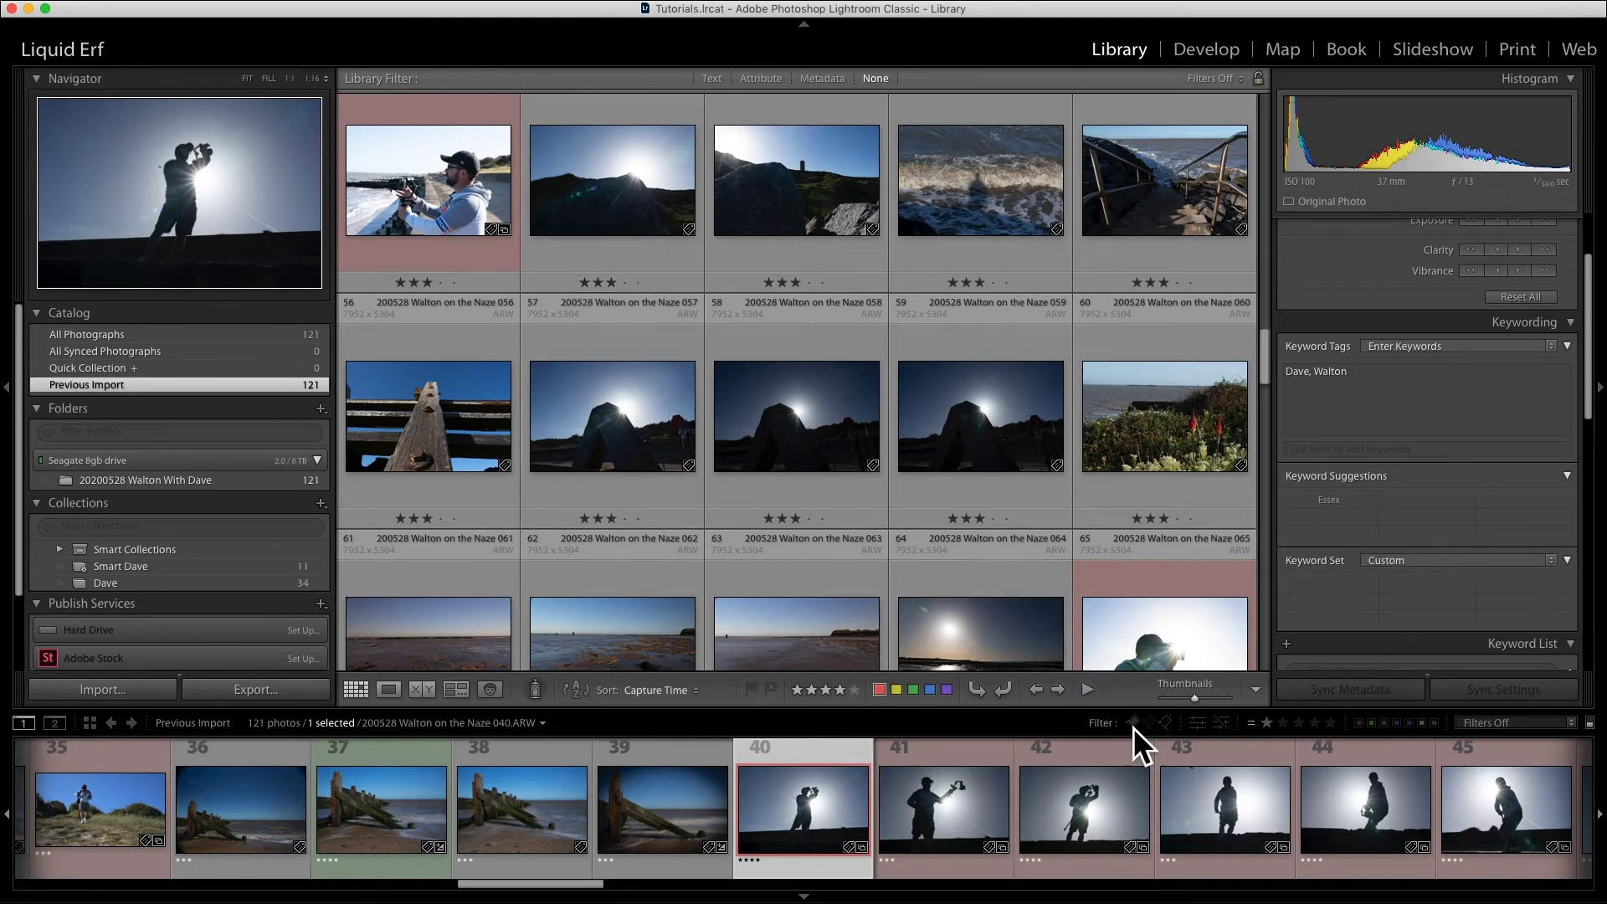
pyautogui.click(1359, 725)
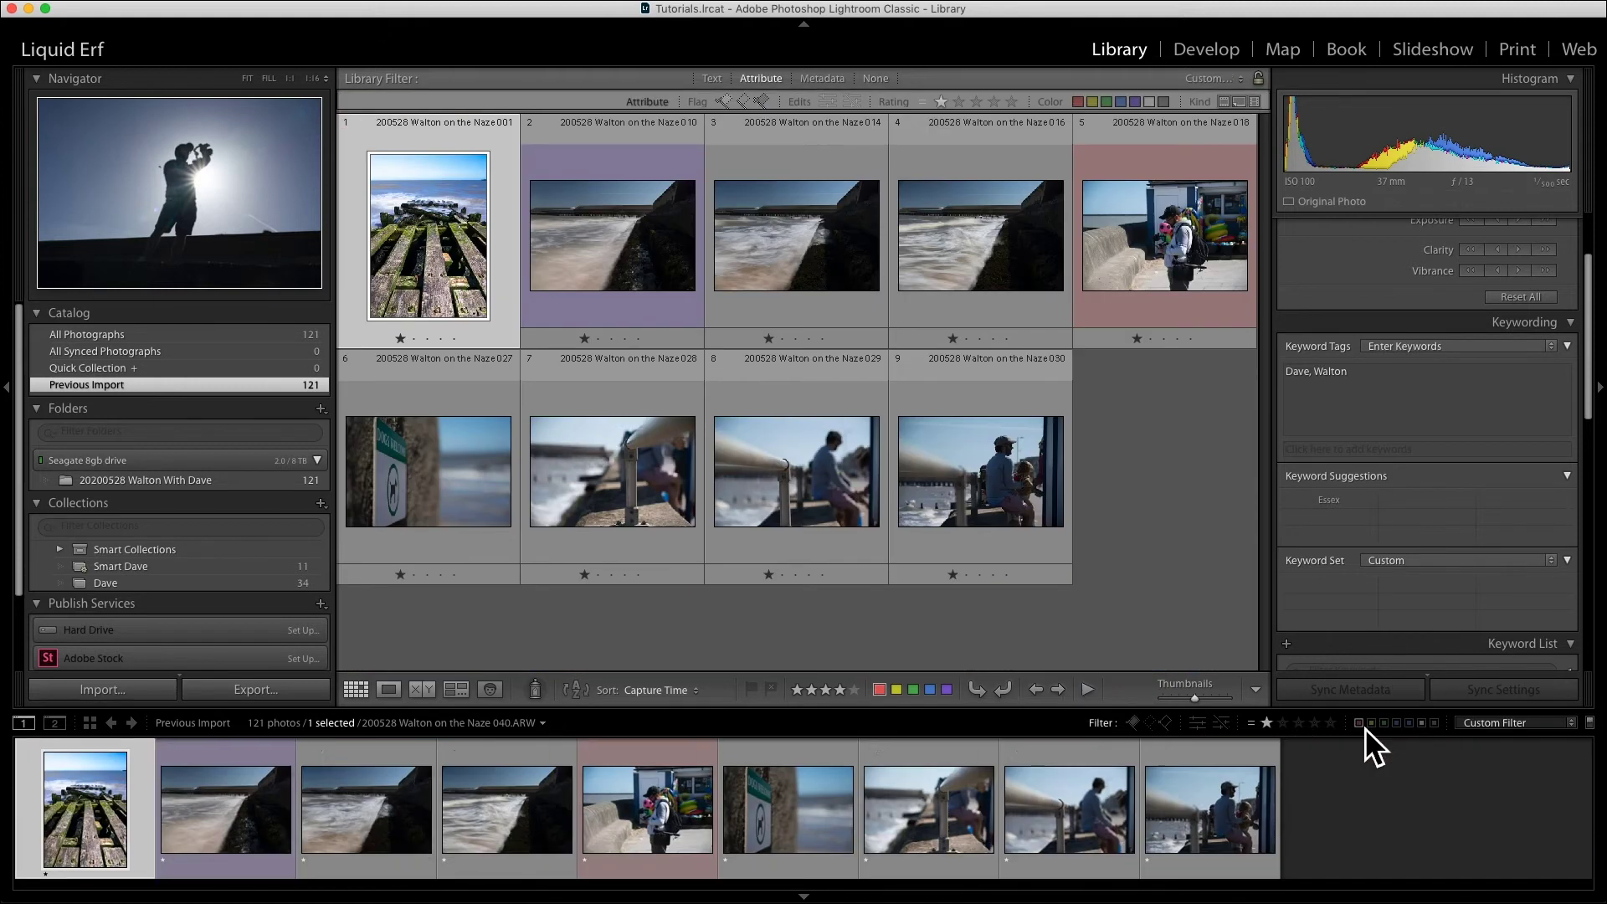
pyautogui.click(1361, 725)
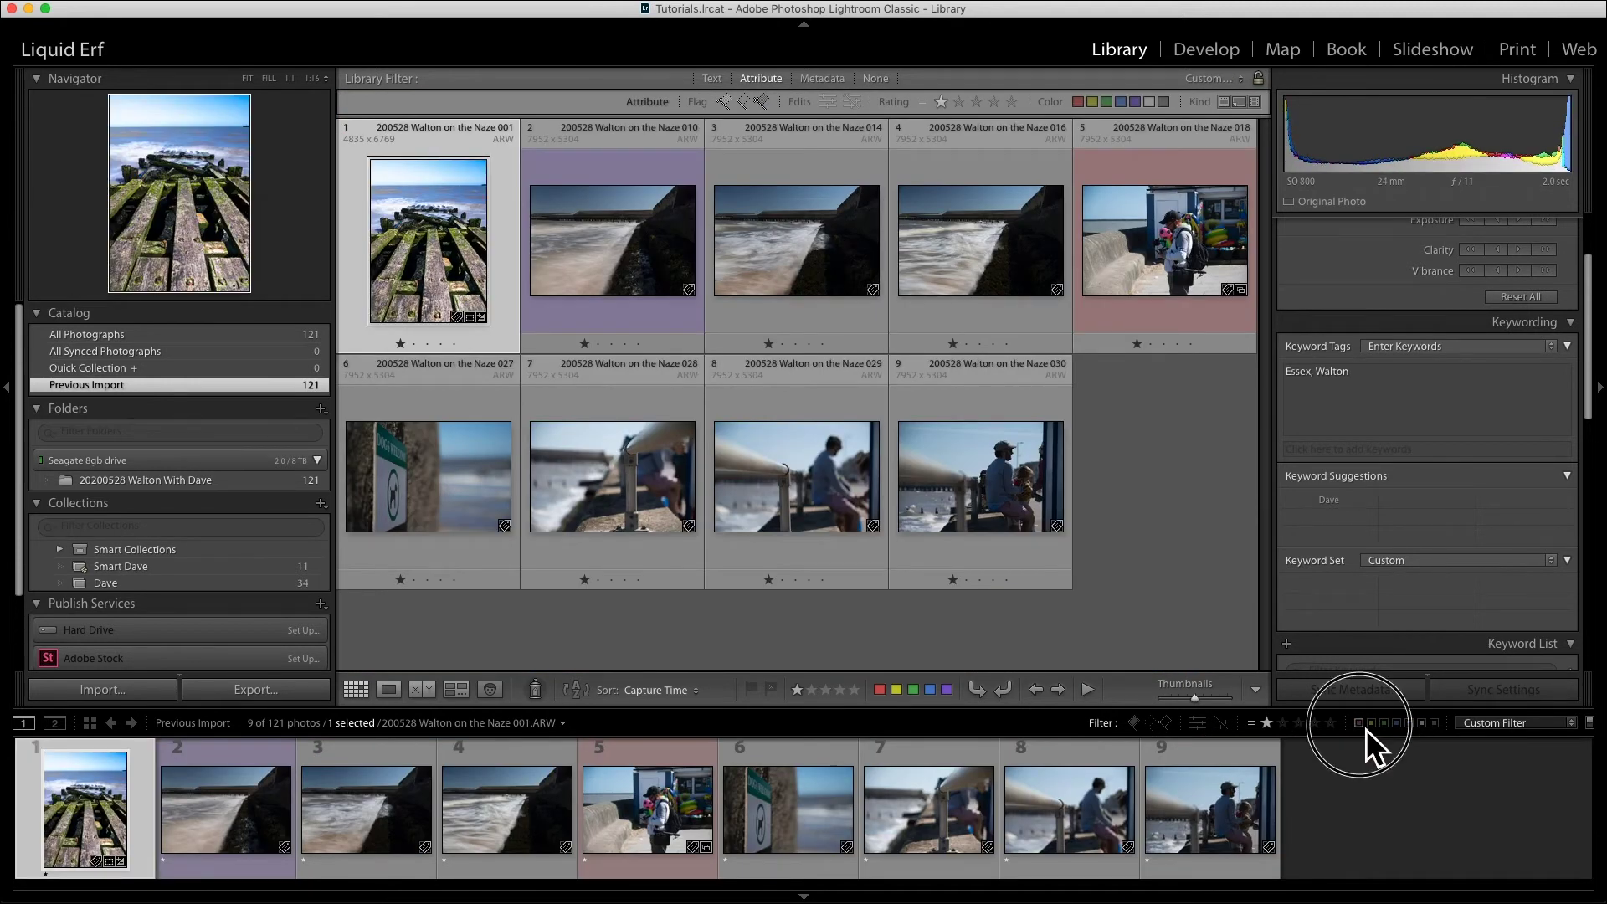
pyautogui.click(1252, 723)
pyautogui.click(1297, 734)
pyautogui.click(1271, 725)
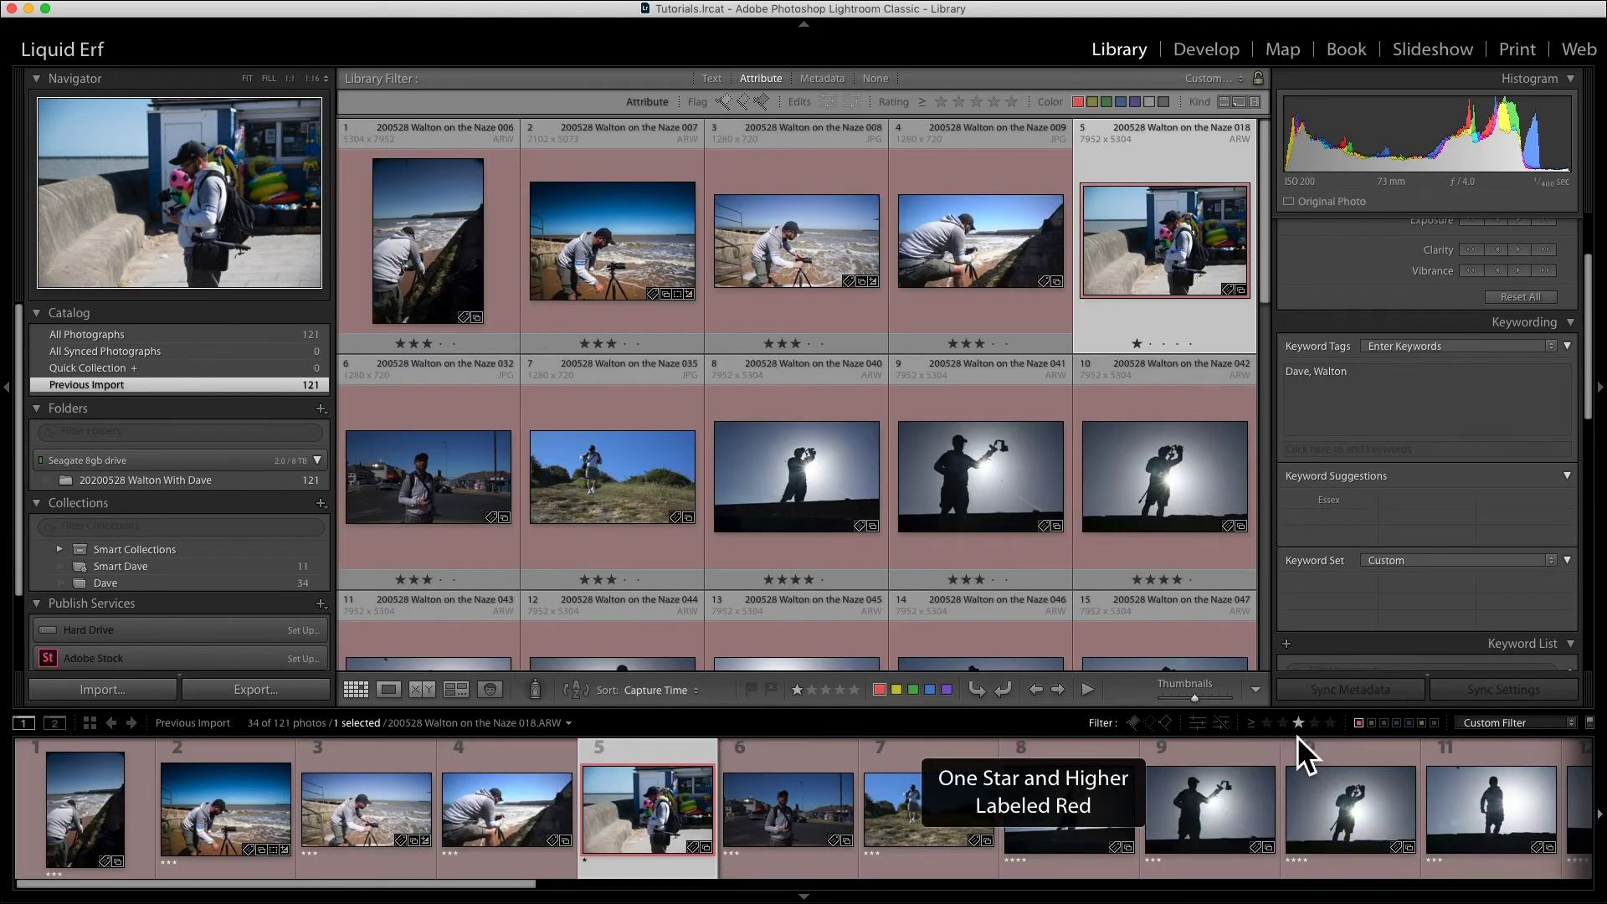
# - Select all the filtered red-labelled photos, starting from photo 050, and check the selection in the grid
pyautogui.scroll(-3, 986, 519)
pyautogui.scroll(-3, 986, 519)
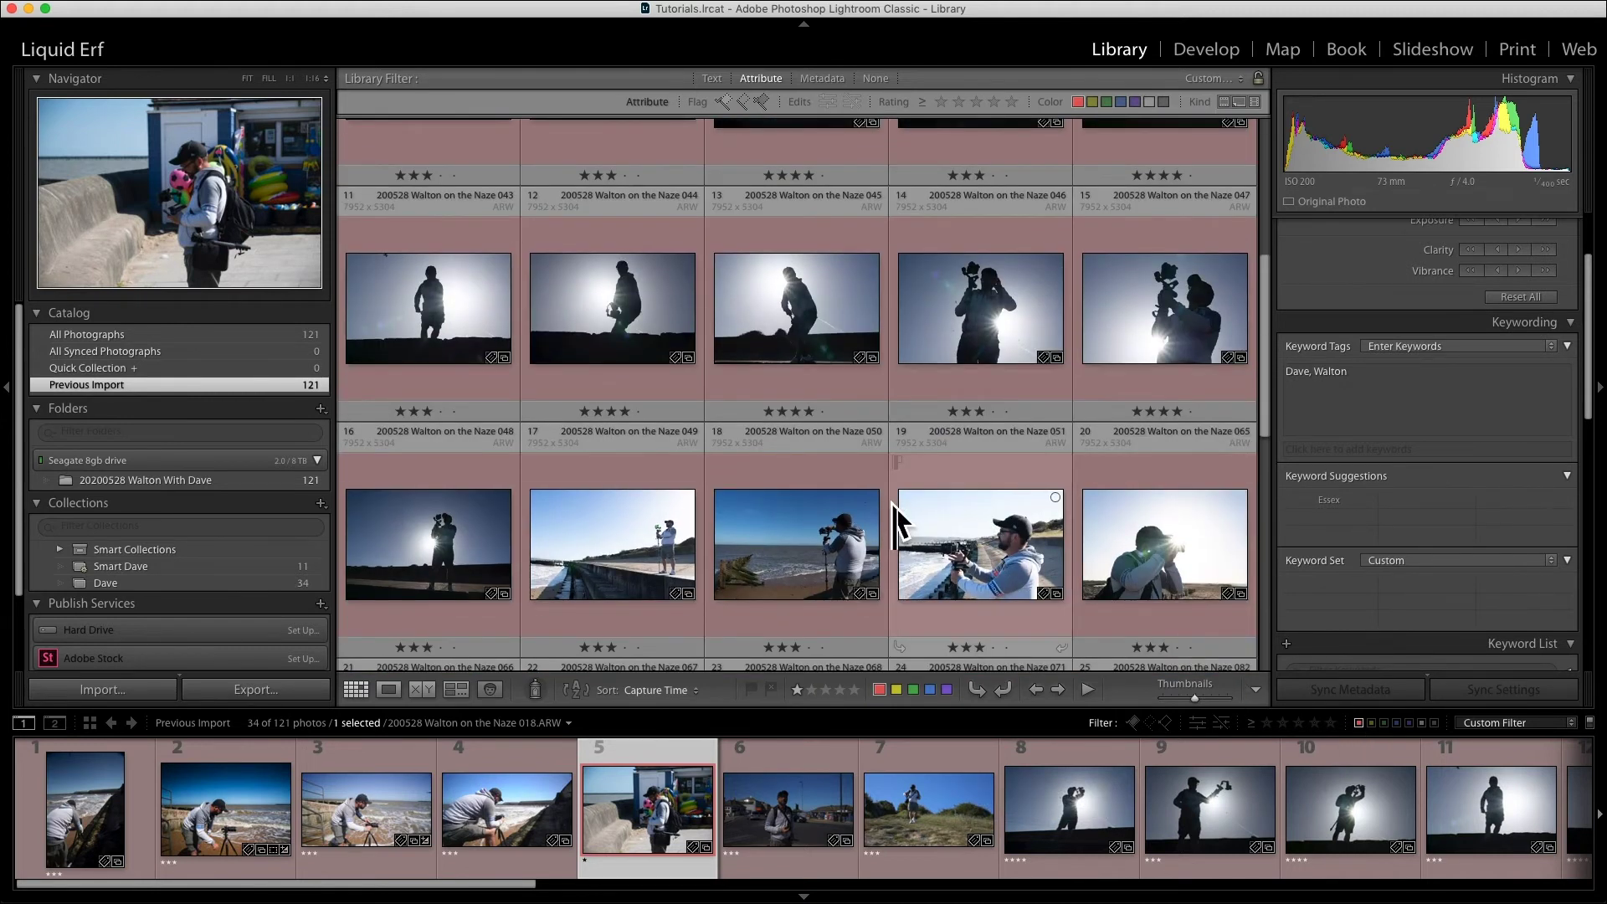
pyautogui.click(817, 521)
pyautogui.press('super+a')
pyautogui.scroll(-2, 819, 523)
pyautogui.scroll(-2, 818, 523)
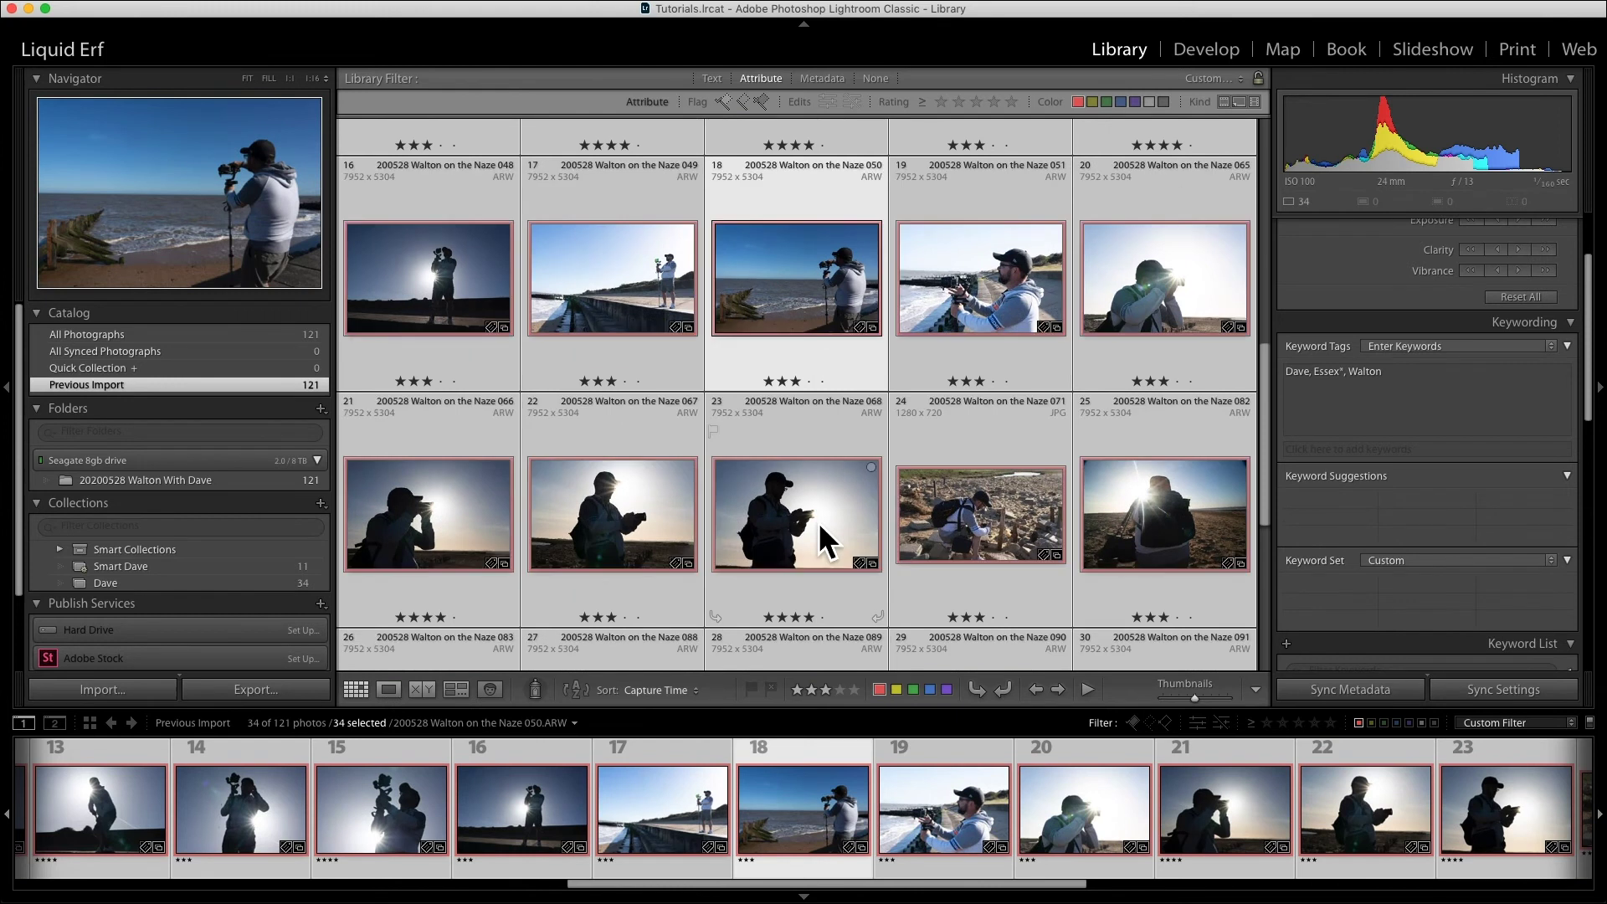
pyautogui.scroll(-3, 819, 522)
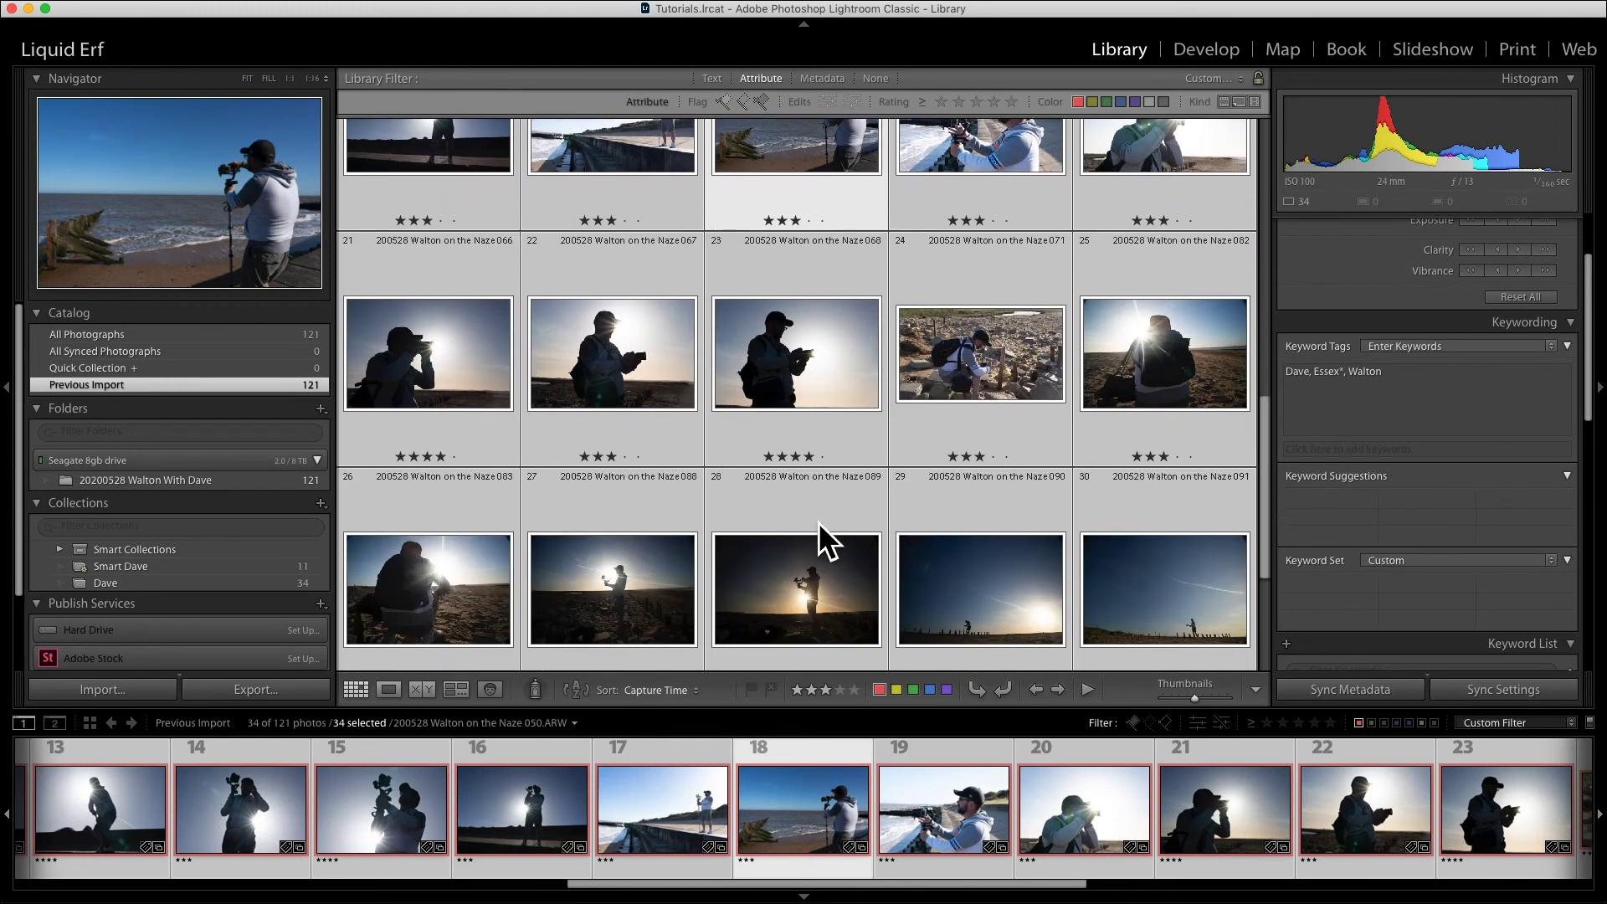
# - Create a collection with the photographed person's first name inside the Smart Collections set, including the selected red-labelled photos
pyautogui.scroll(-1, 819, 523)
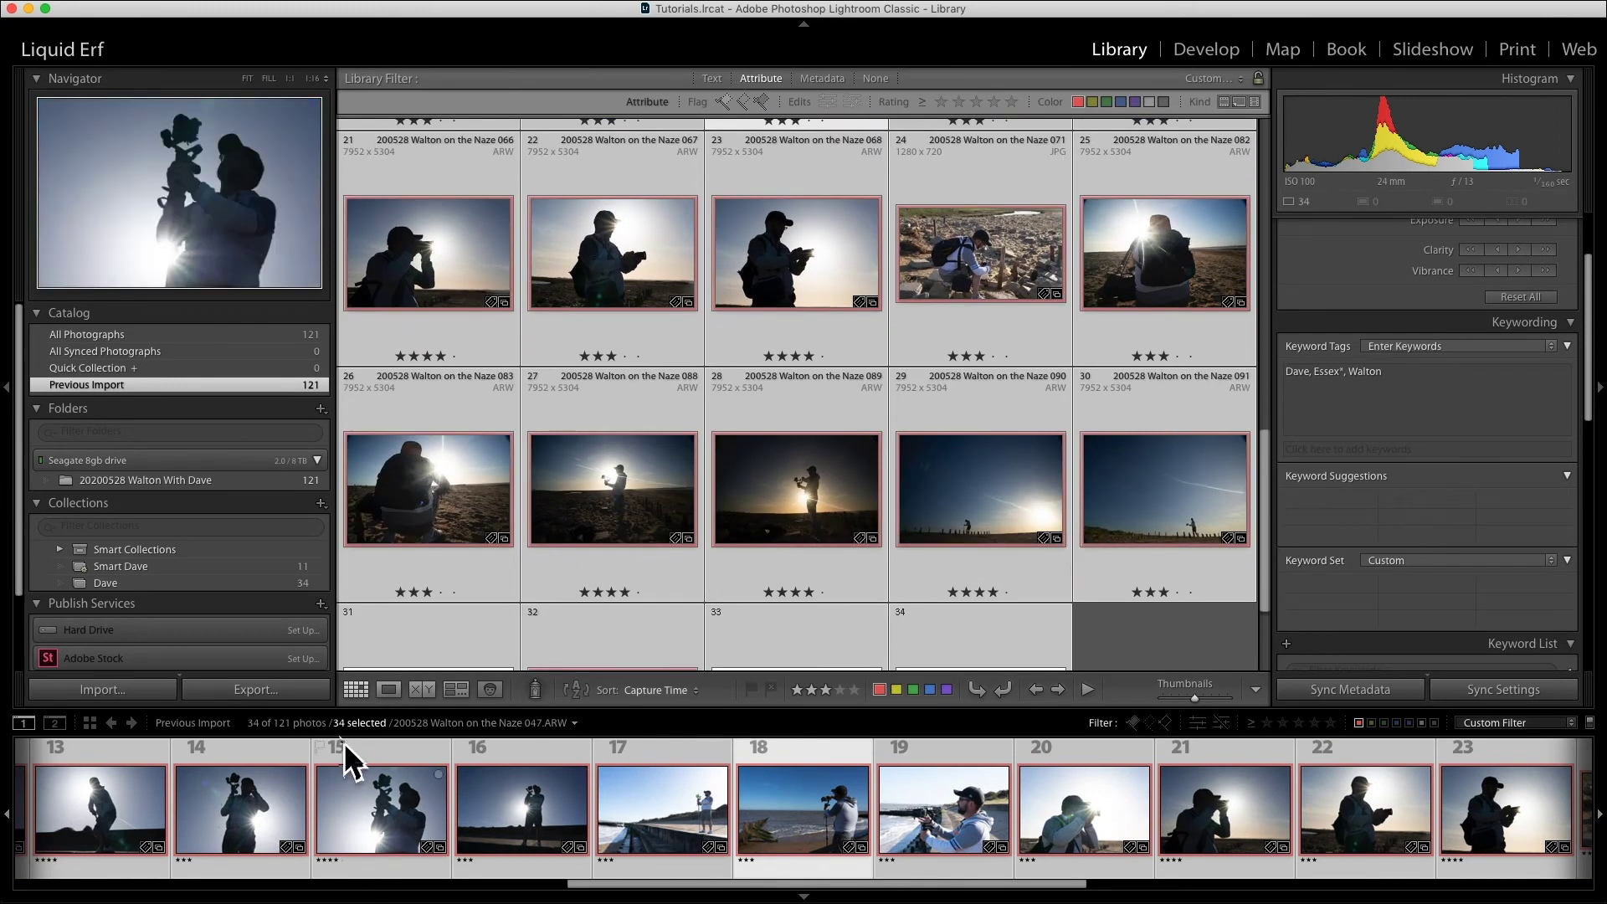
pyautogui.scroll(-2, 609, 550)
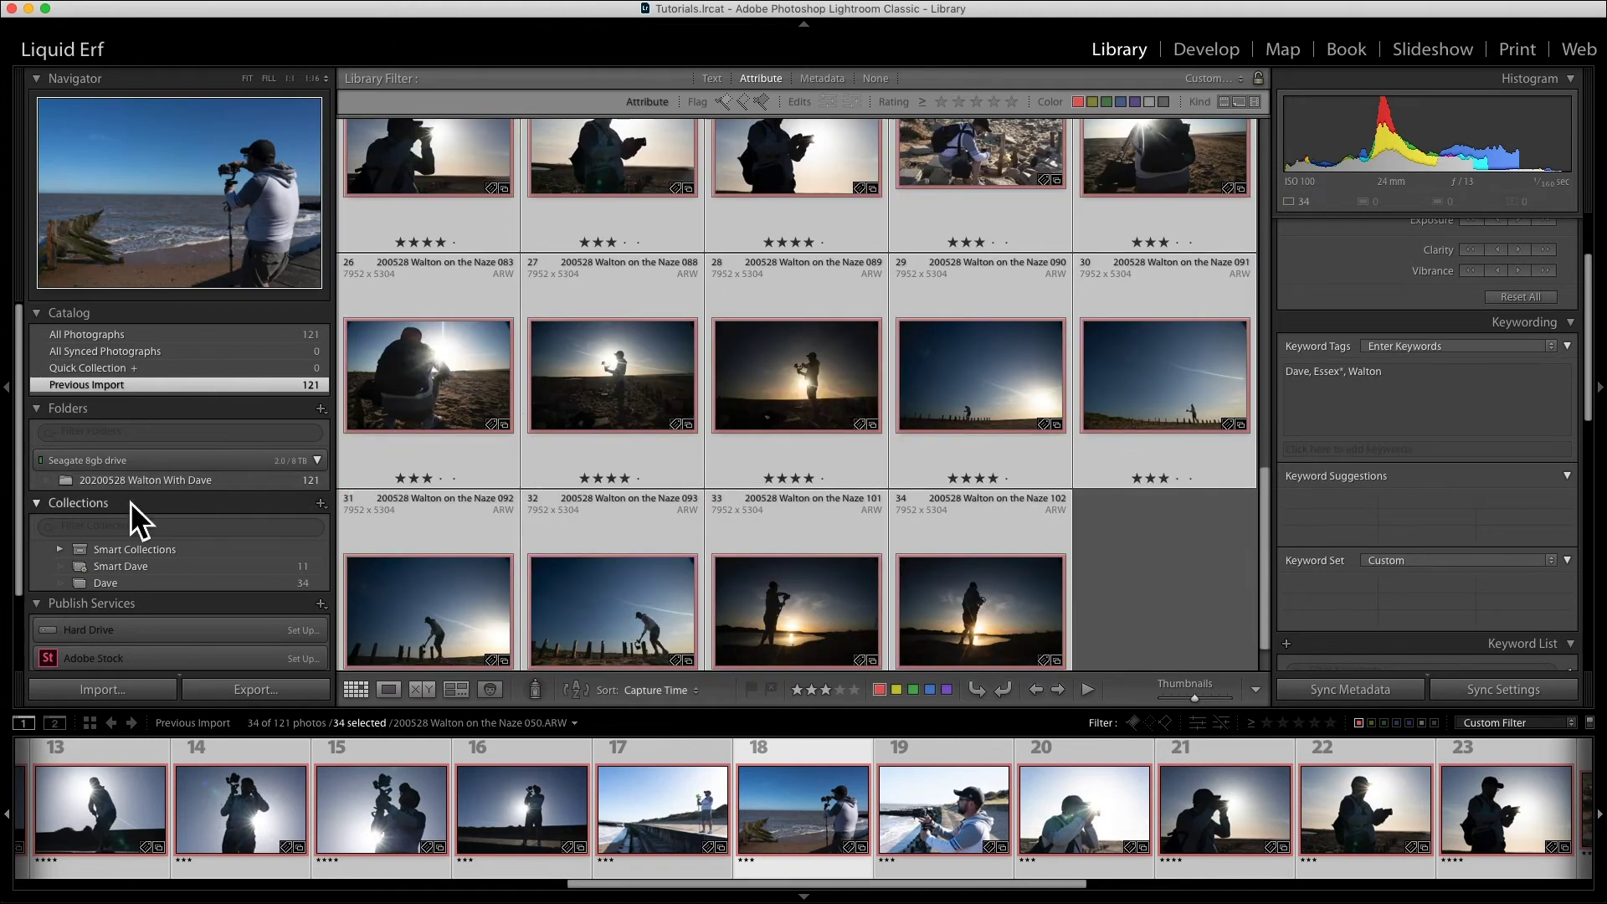
pyautogui.click(320, 502)
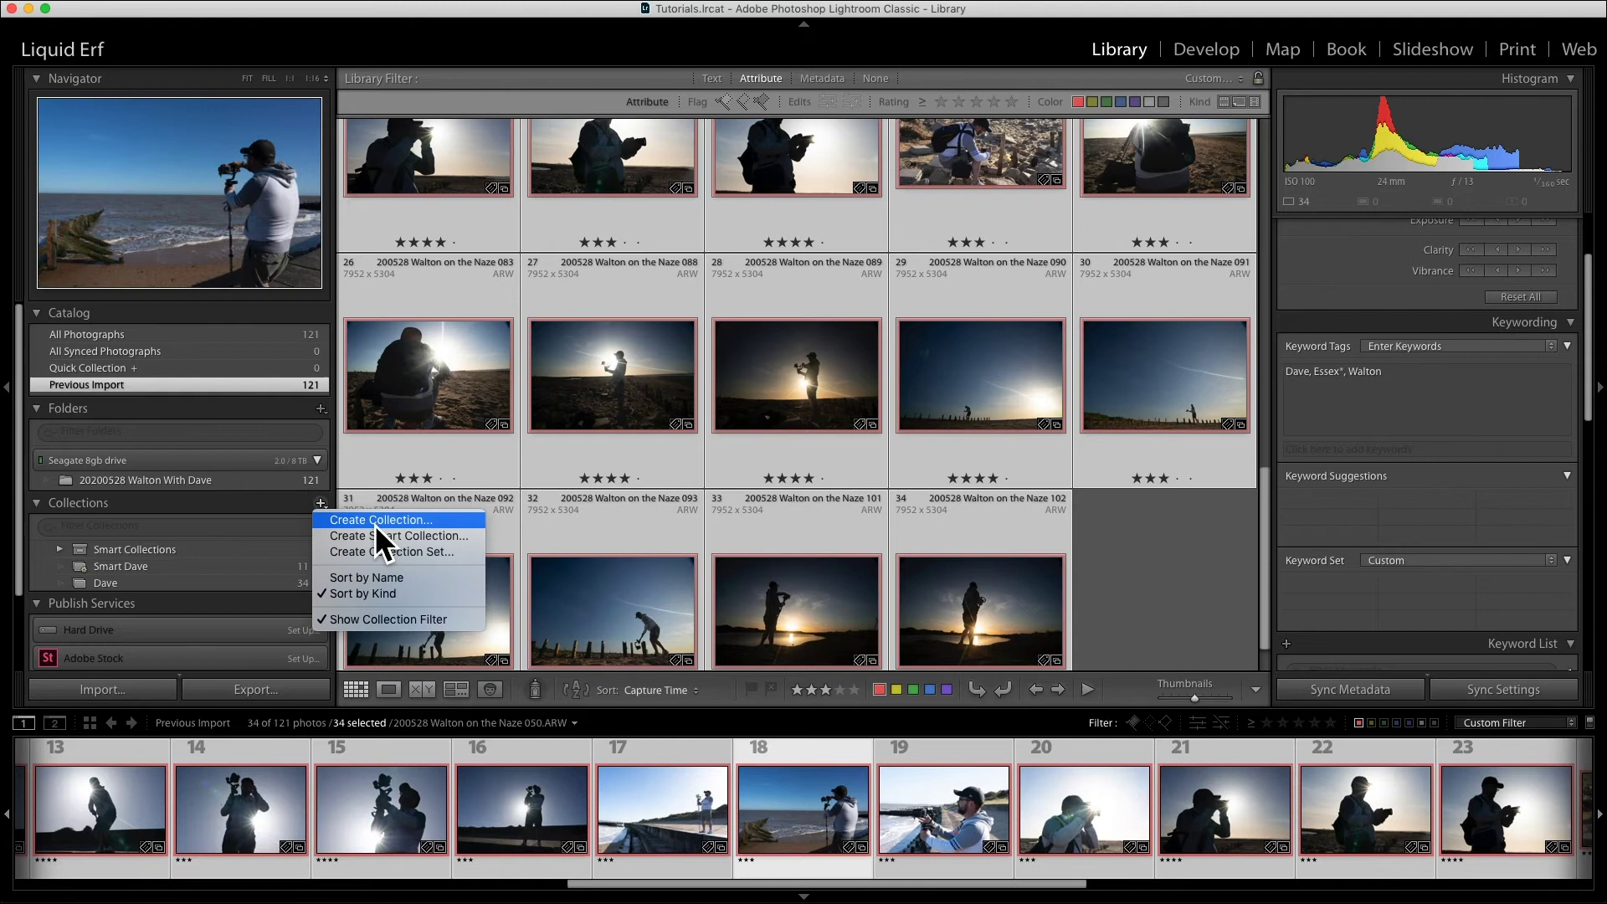
pyautogui.click(375, 520)
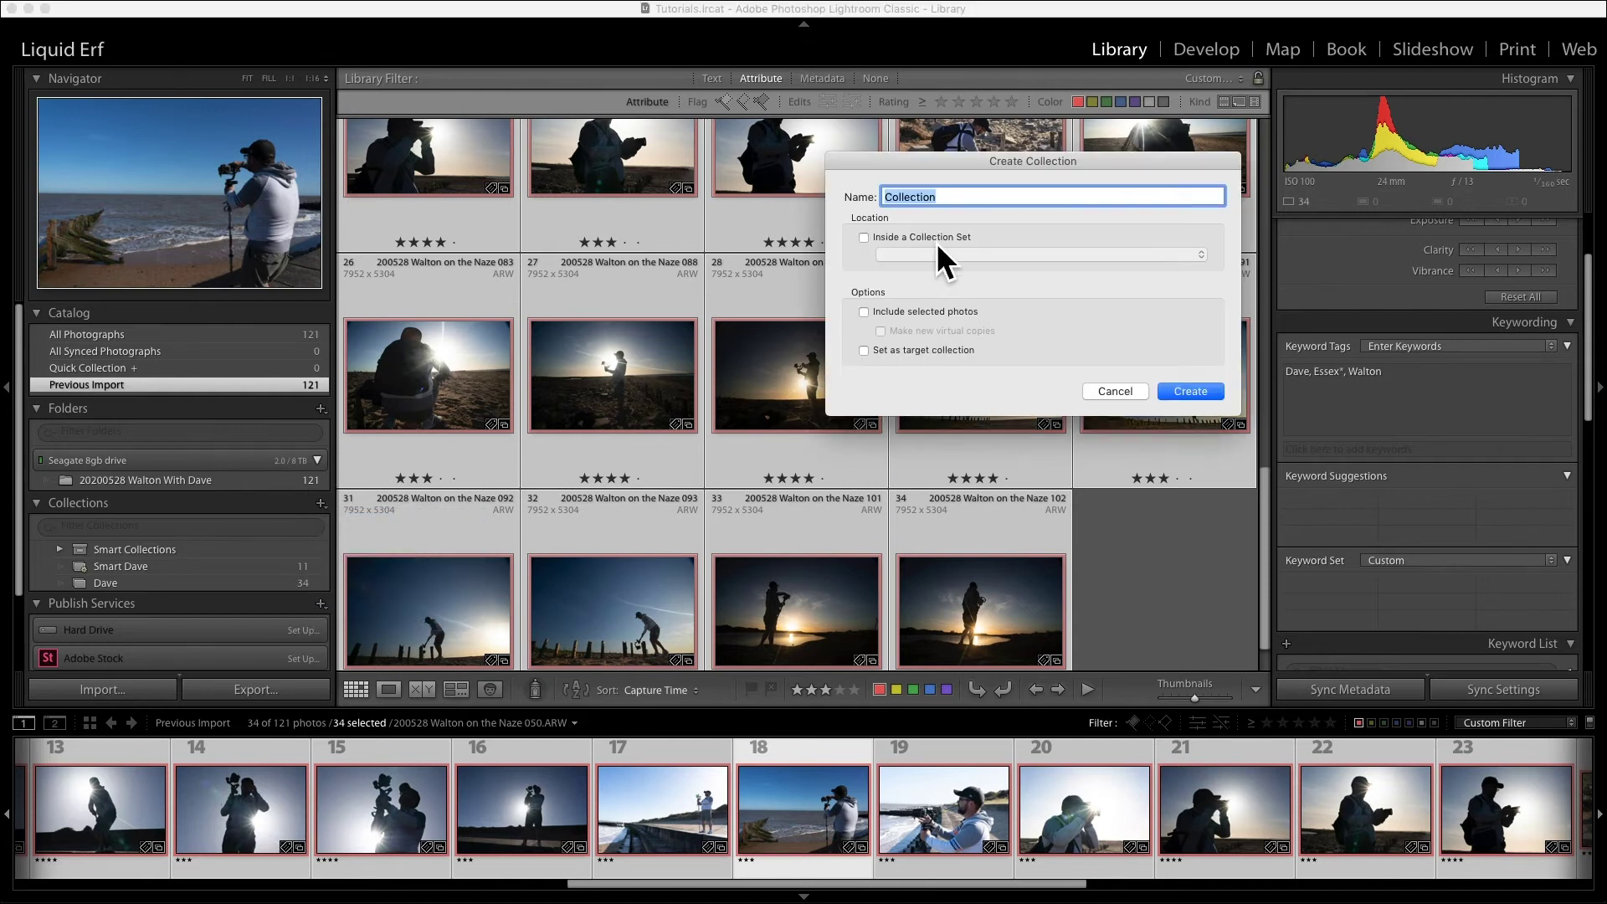
pyautogui.write('Dave')
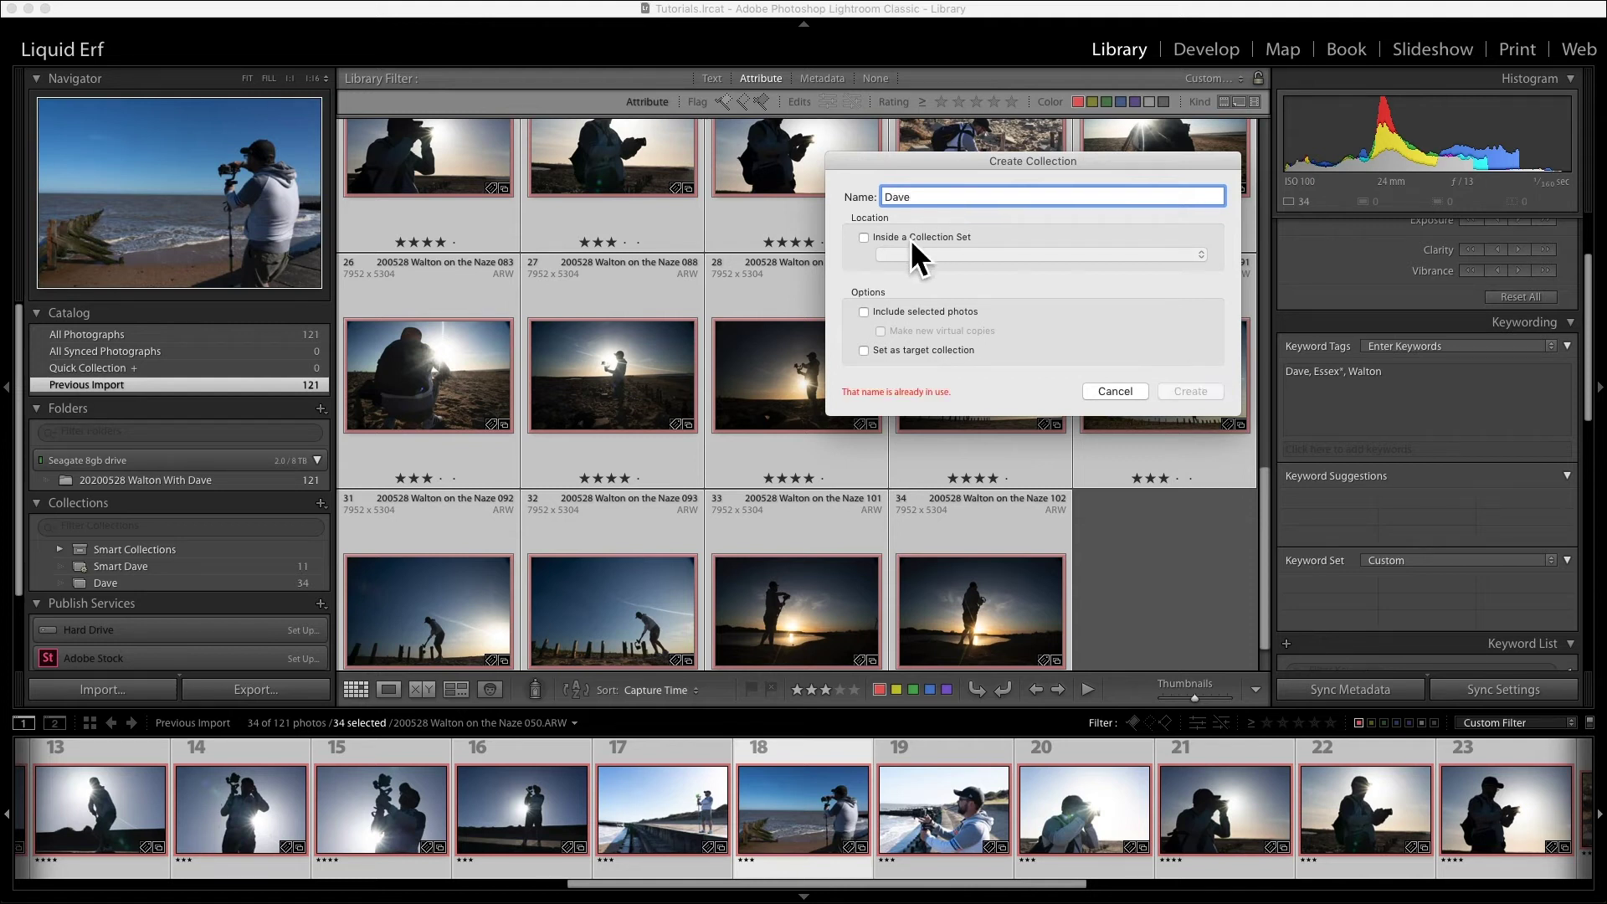
pyautogui.click(864, 237)
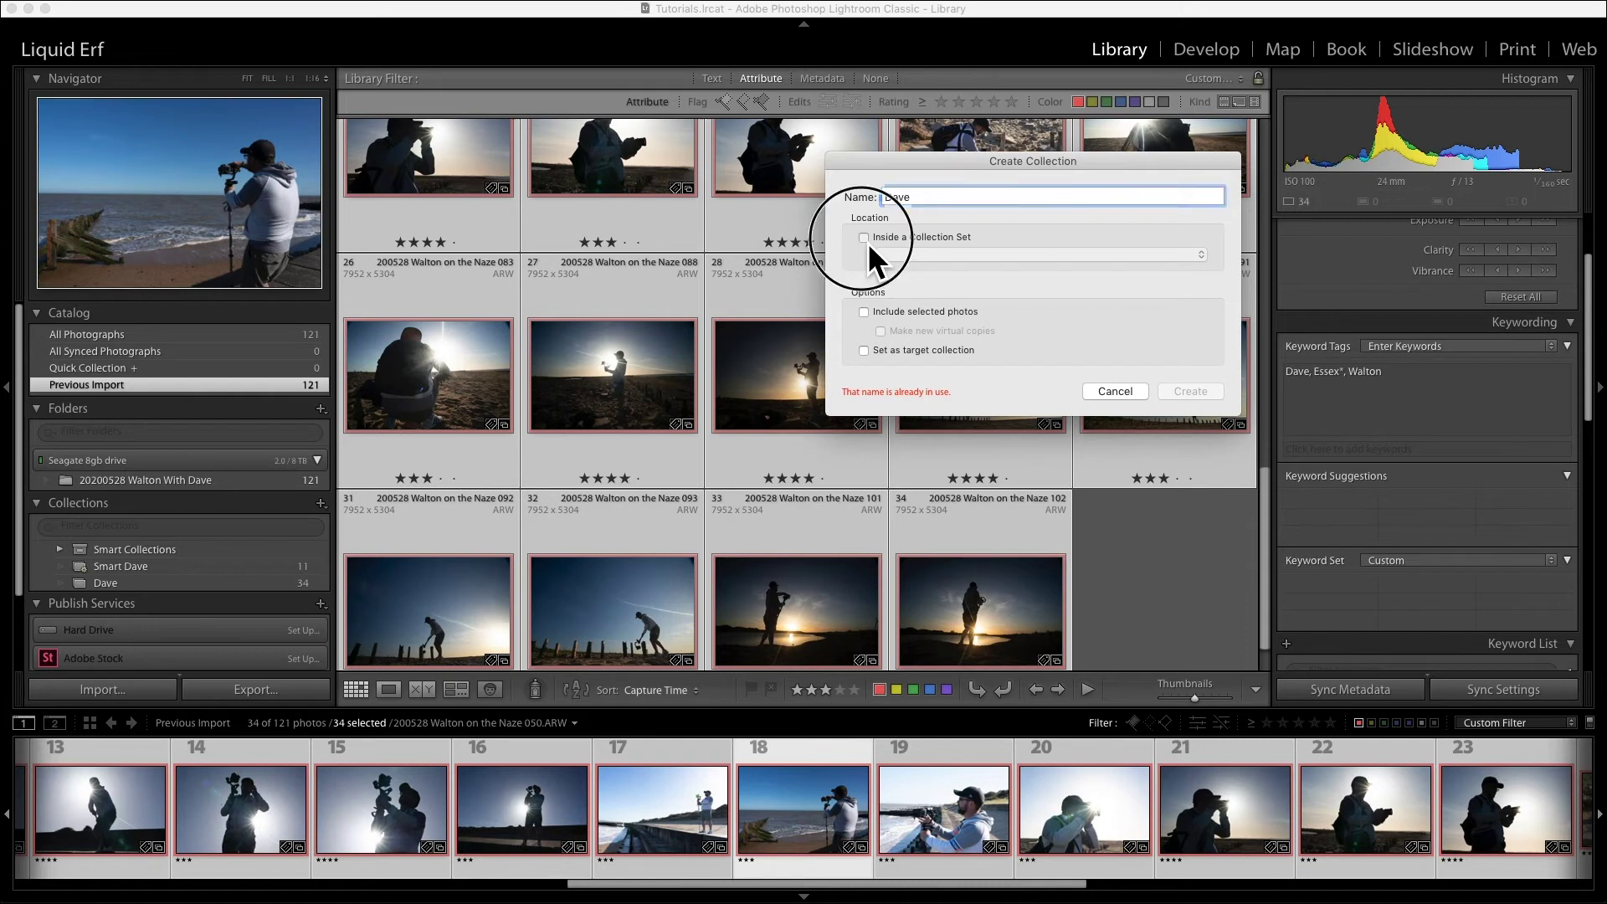
pyautogui.click(903, 256)
pyautogui.click(874, 253)
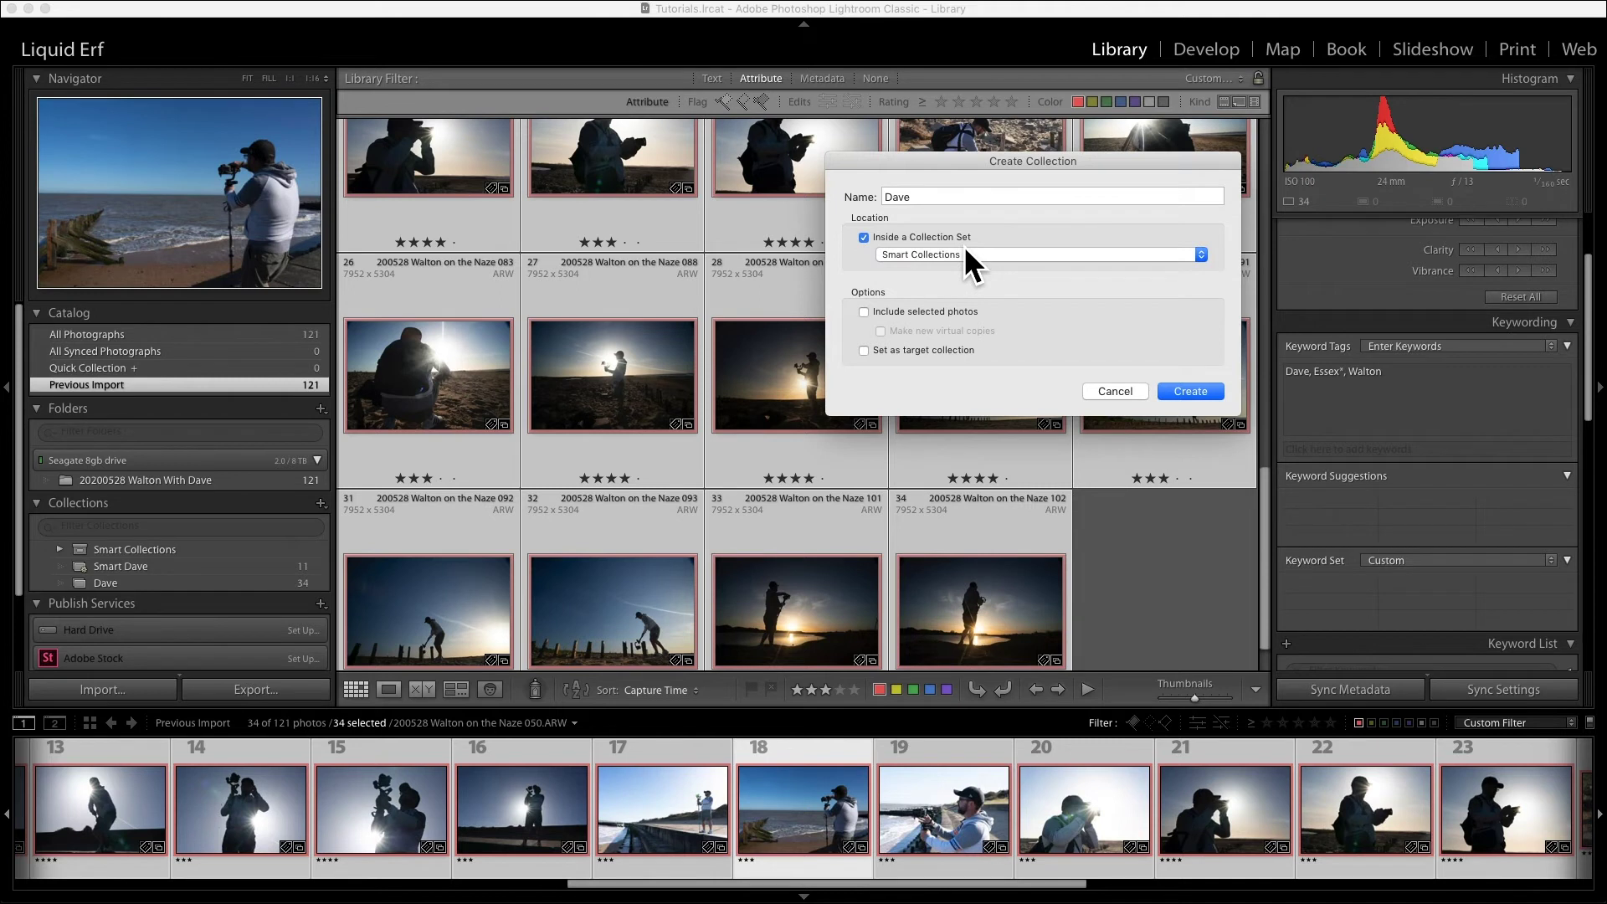
pyautogui.click(874, 318)
pyautogui.click(1190, 391)
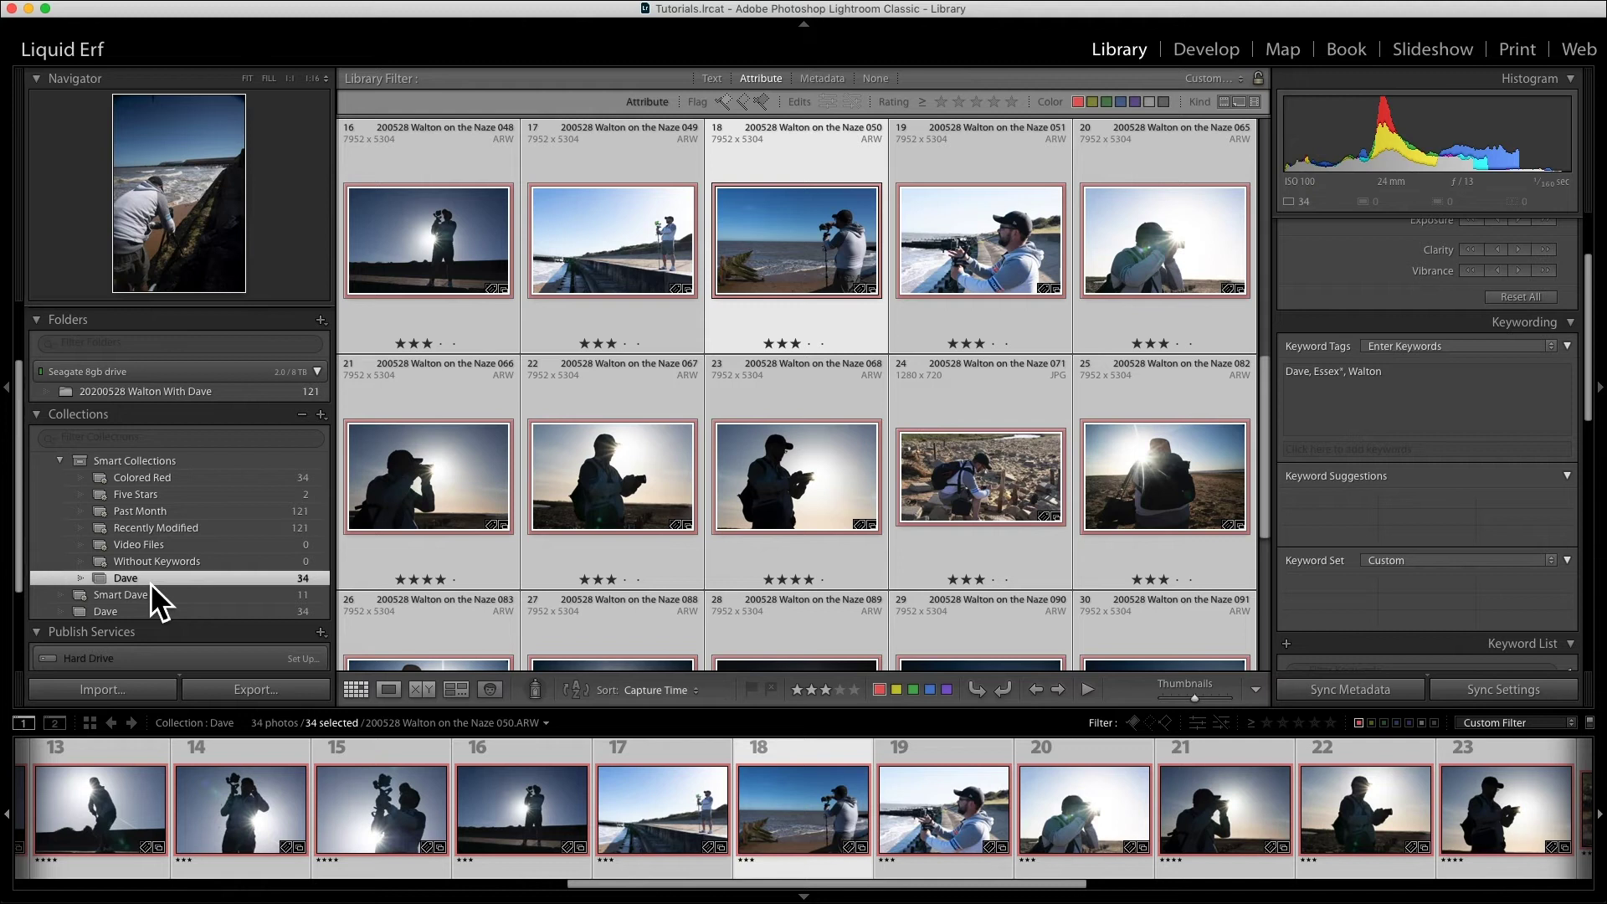
# - Compare the full contents of the 20200528 Walton folder with the new collection inside Smart Collections
pyautogui.click(243, 392)
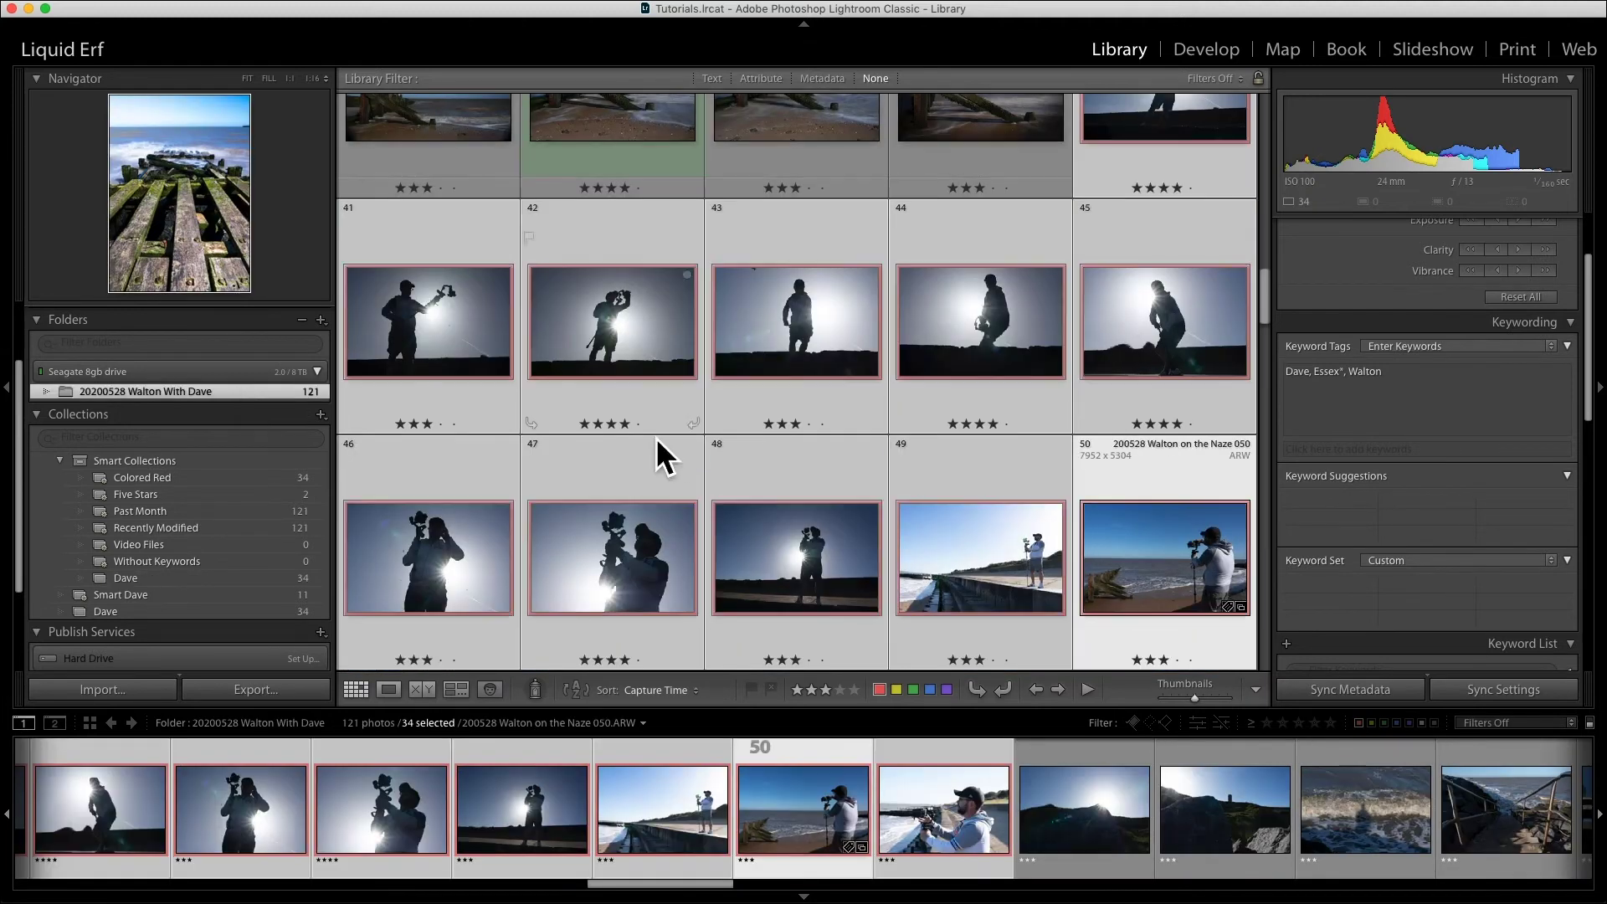
pyautogui.scroll(-10, 673, 441)
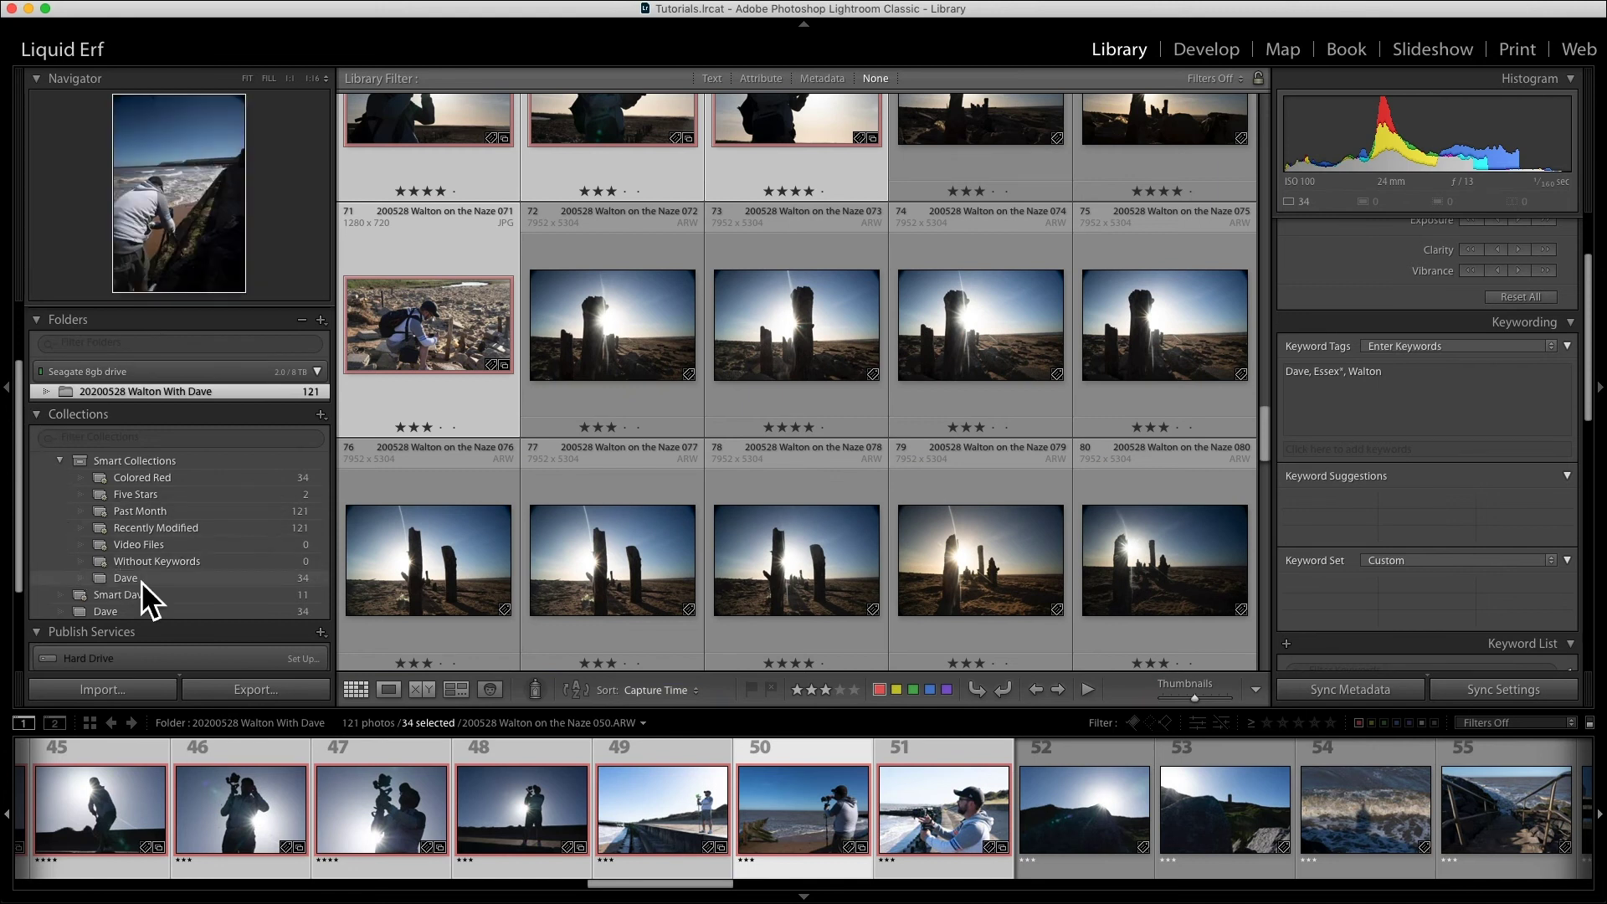
pyautogui.click(143, 579)
pyautogui.scroll(2, 645, 408)
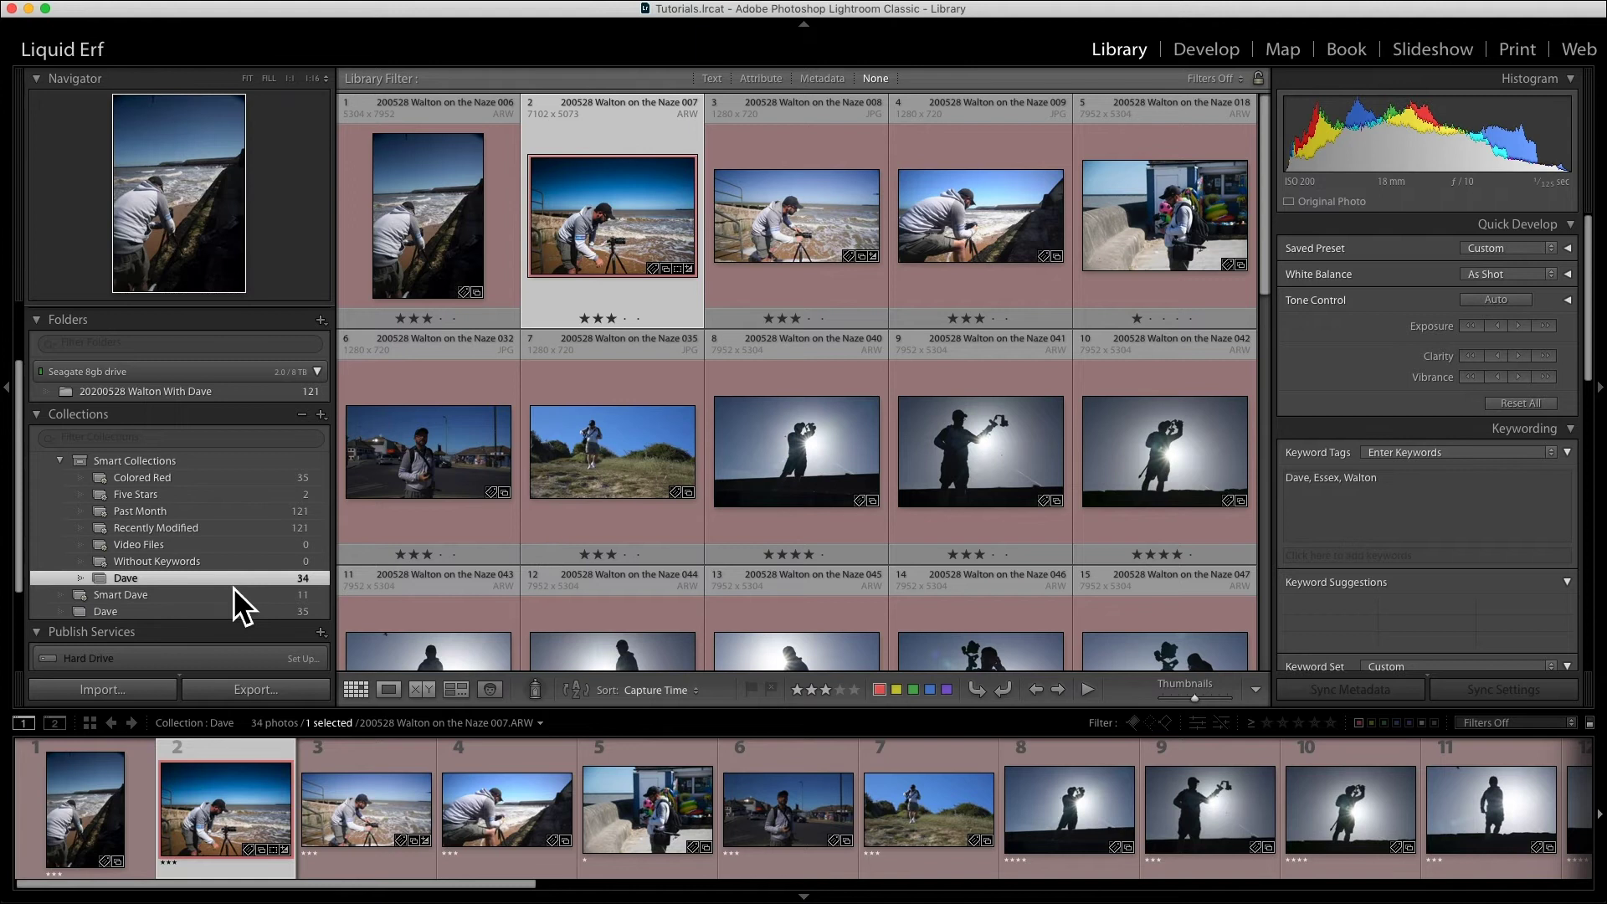
# - Add photo 001 from the 20200528 Walton folder to the existing top-level collection and open that collection
pyautogui.click(217, 393)
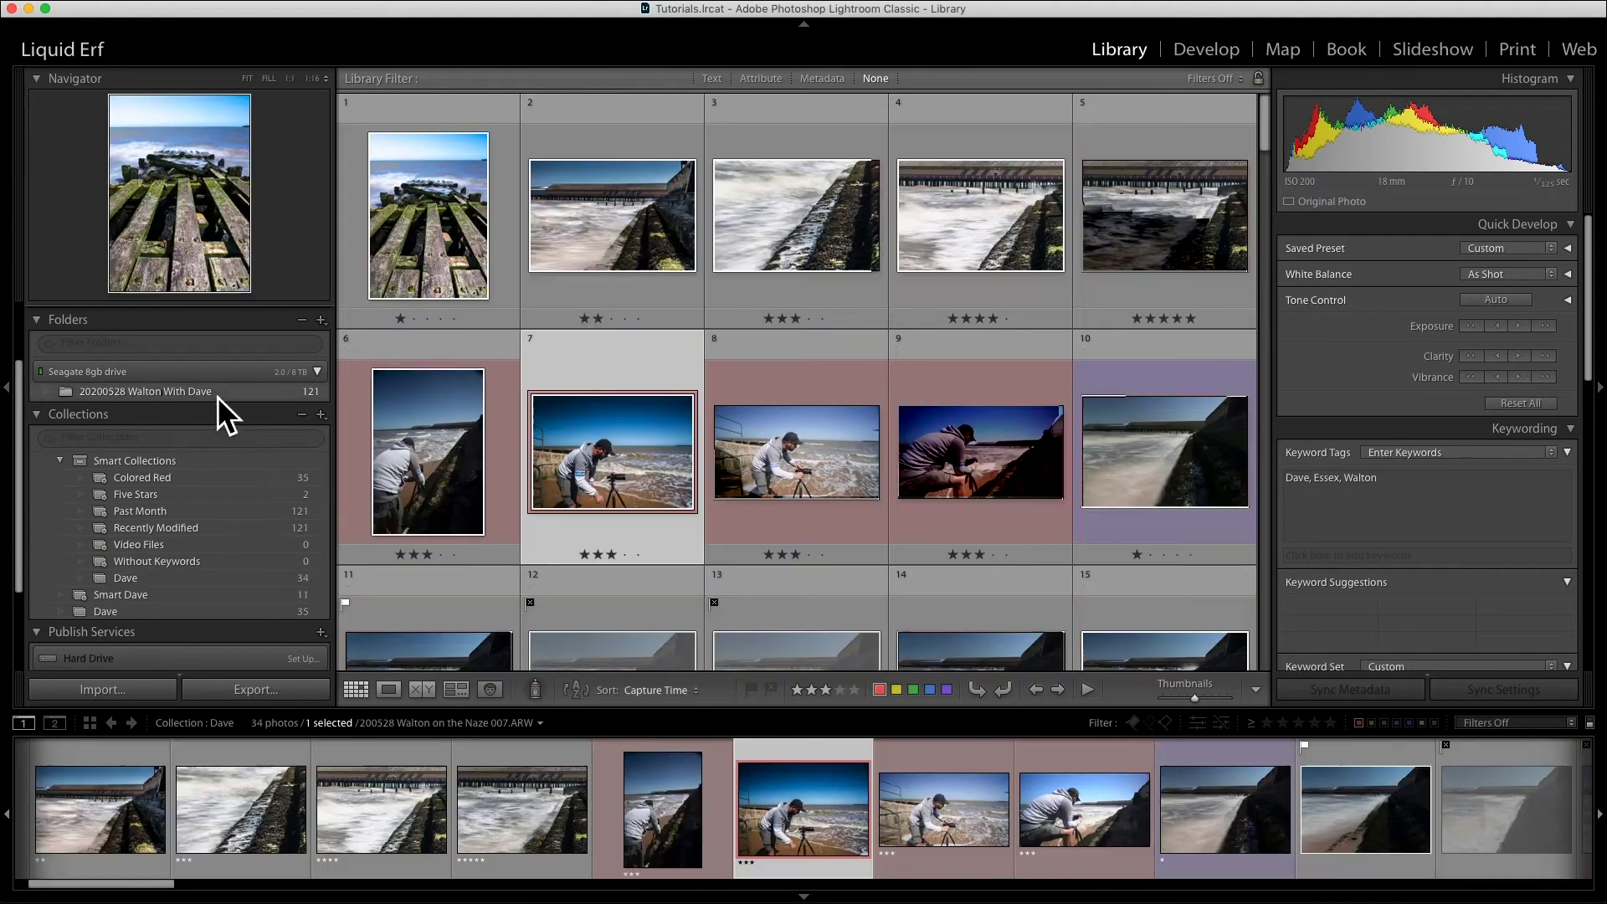
pyautogui.click(438, 226)
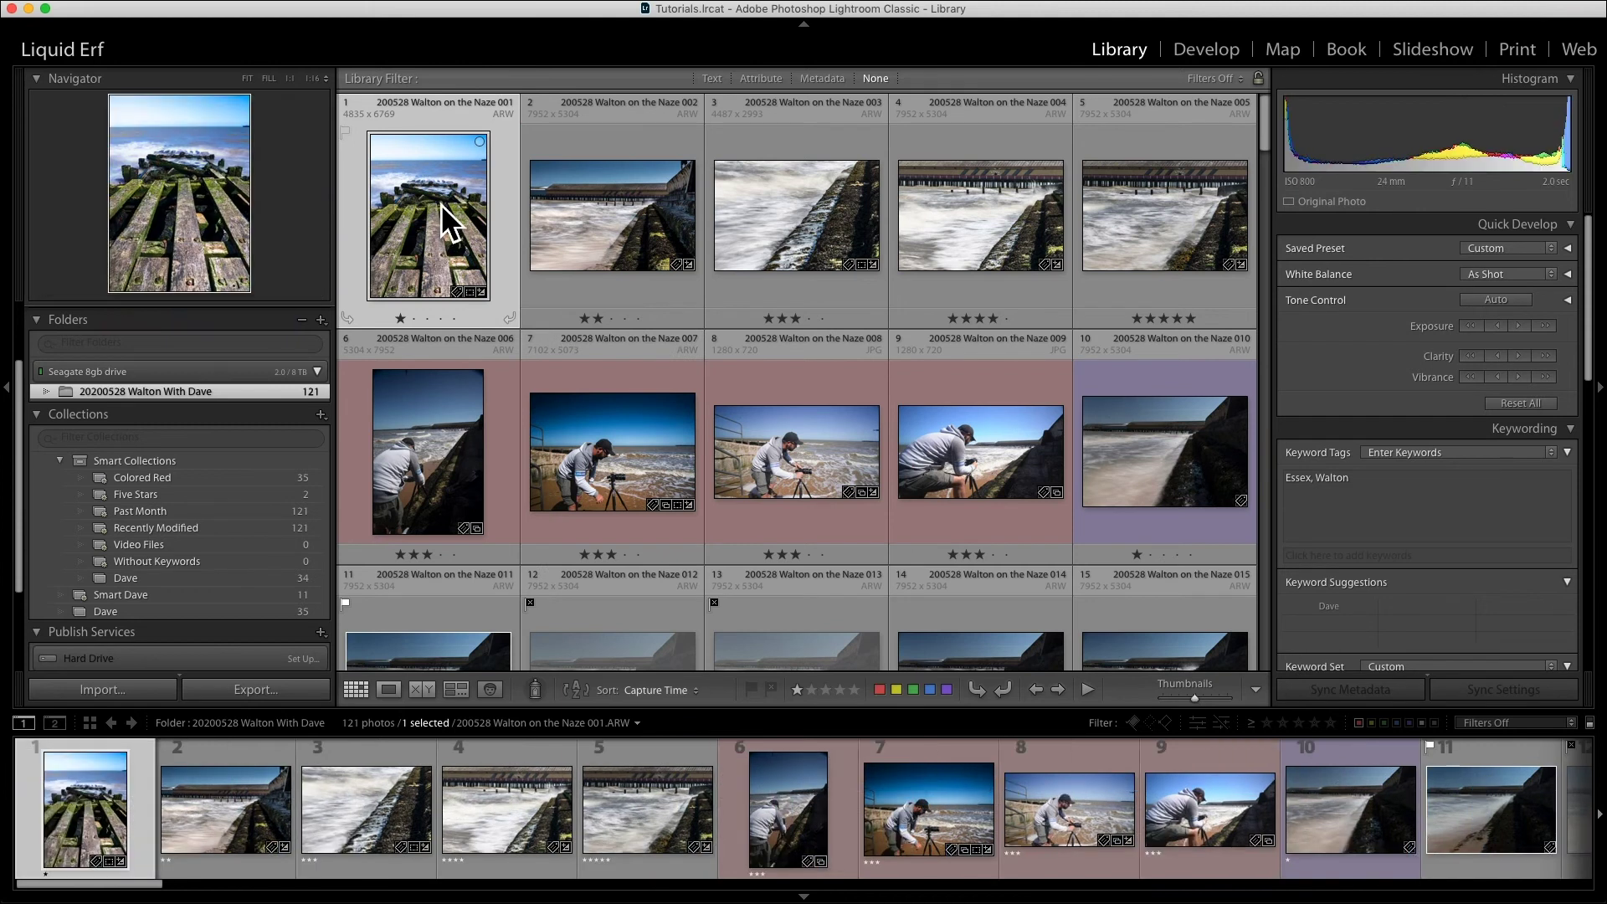
pyautogui.scroll(-3, 176, 544)
pyautogui.moveTo(424, 222); pyautogui.dragTo(157, 494)
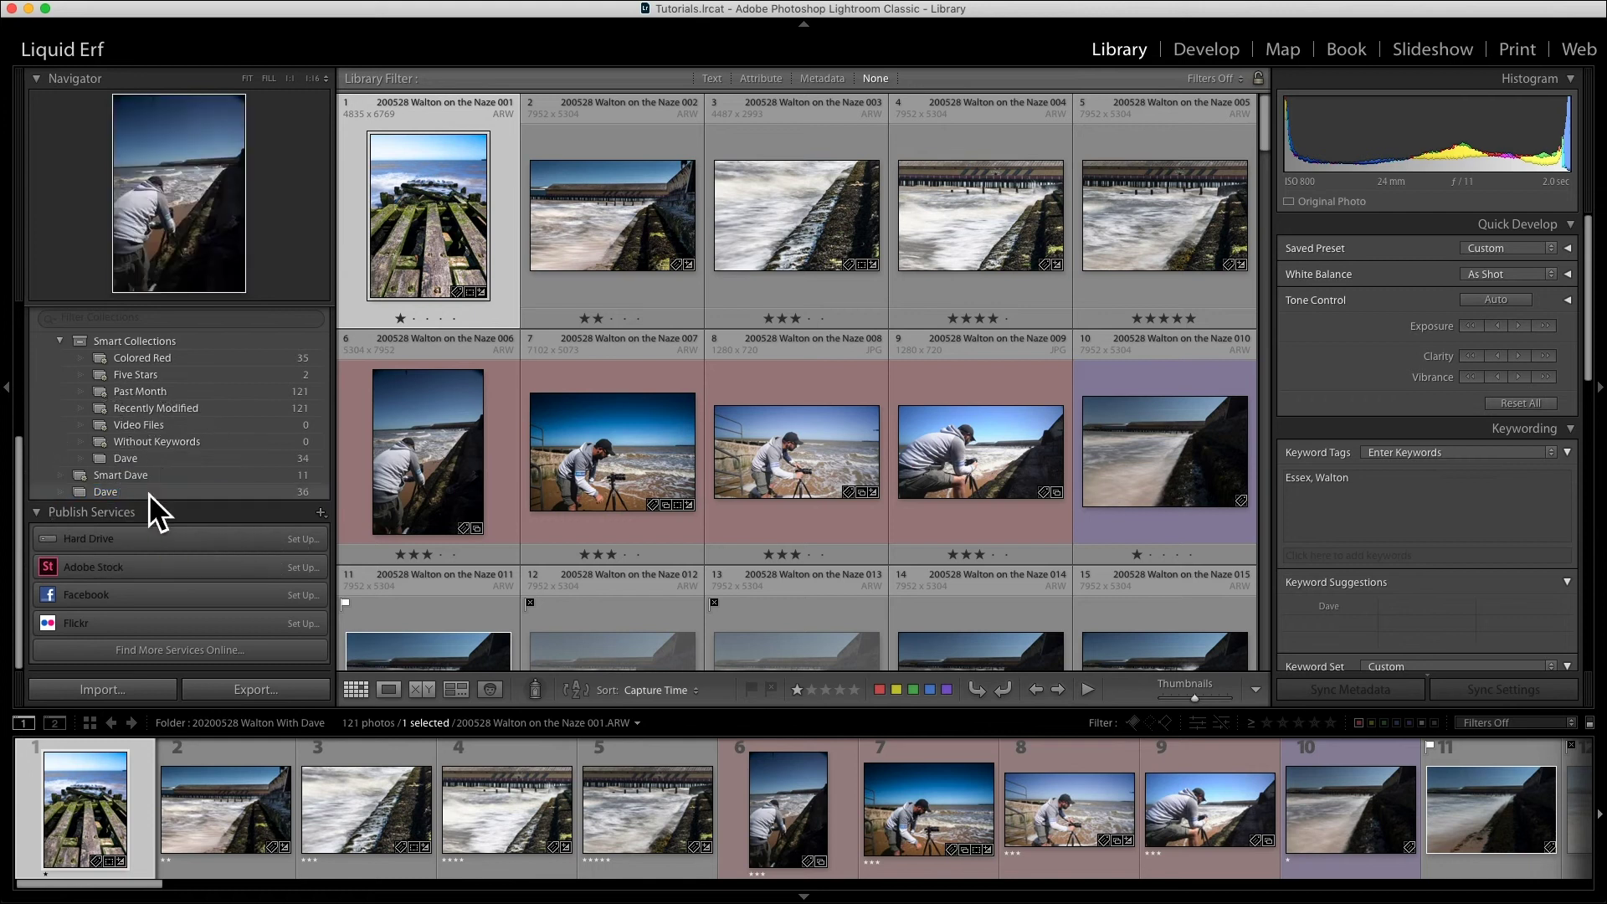
pyautogui.click(304, 498)
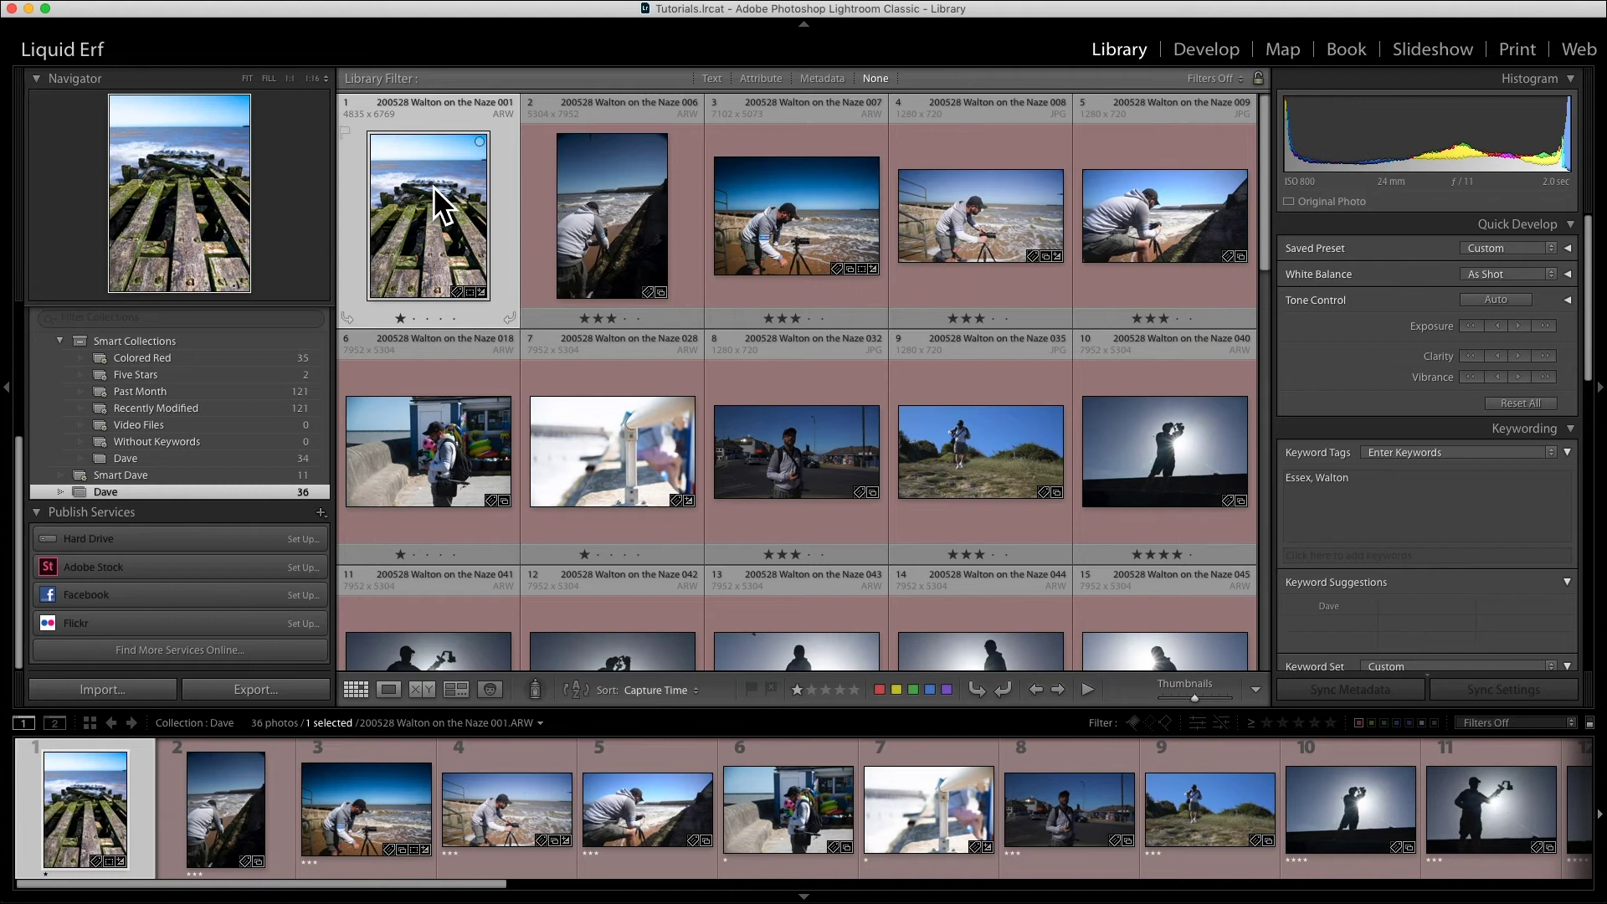
# - Set photo 001's colour label to Green and raise its exposure with Quick Develop
pyautogui.rightClick(434, 188)
pyautogui.press('Escape')
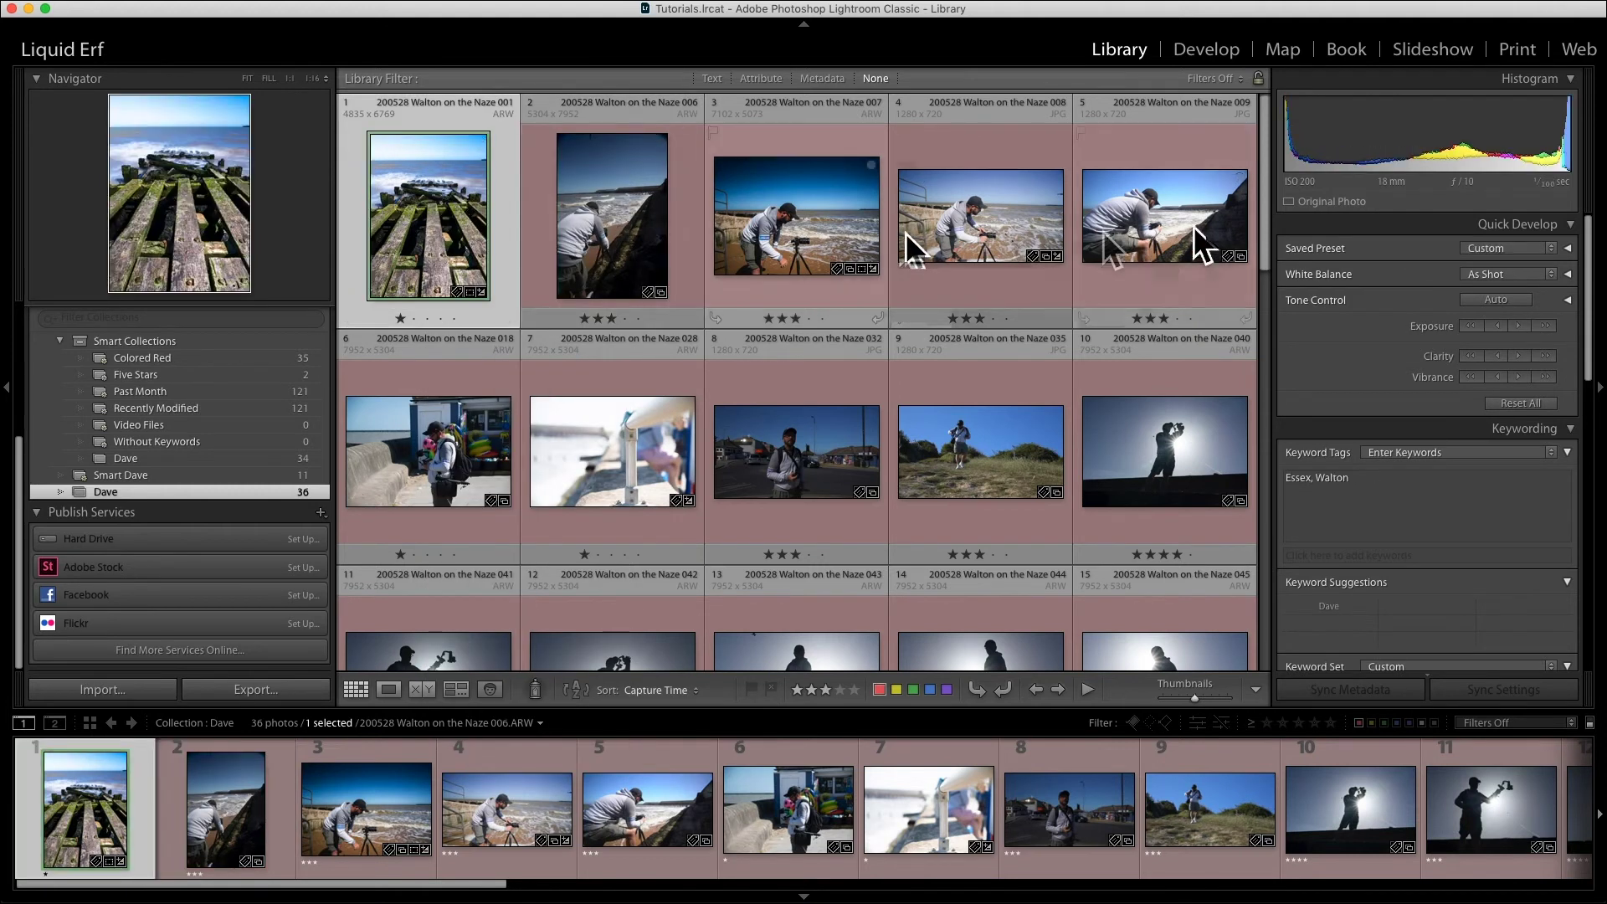
pyautogui.click(1547, 327)
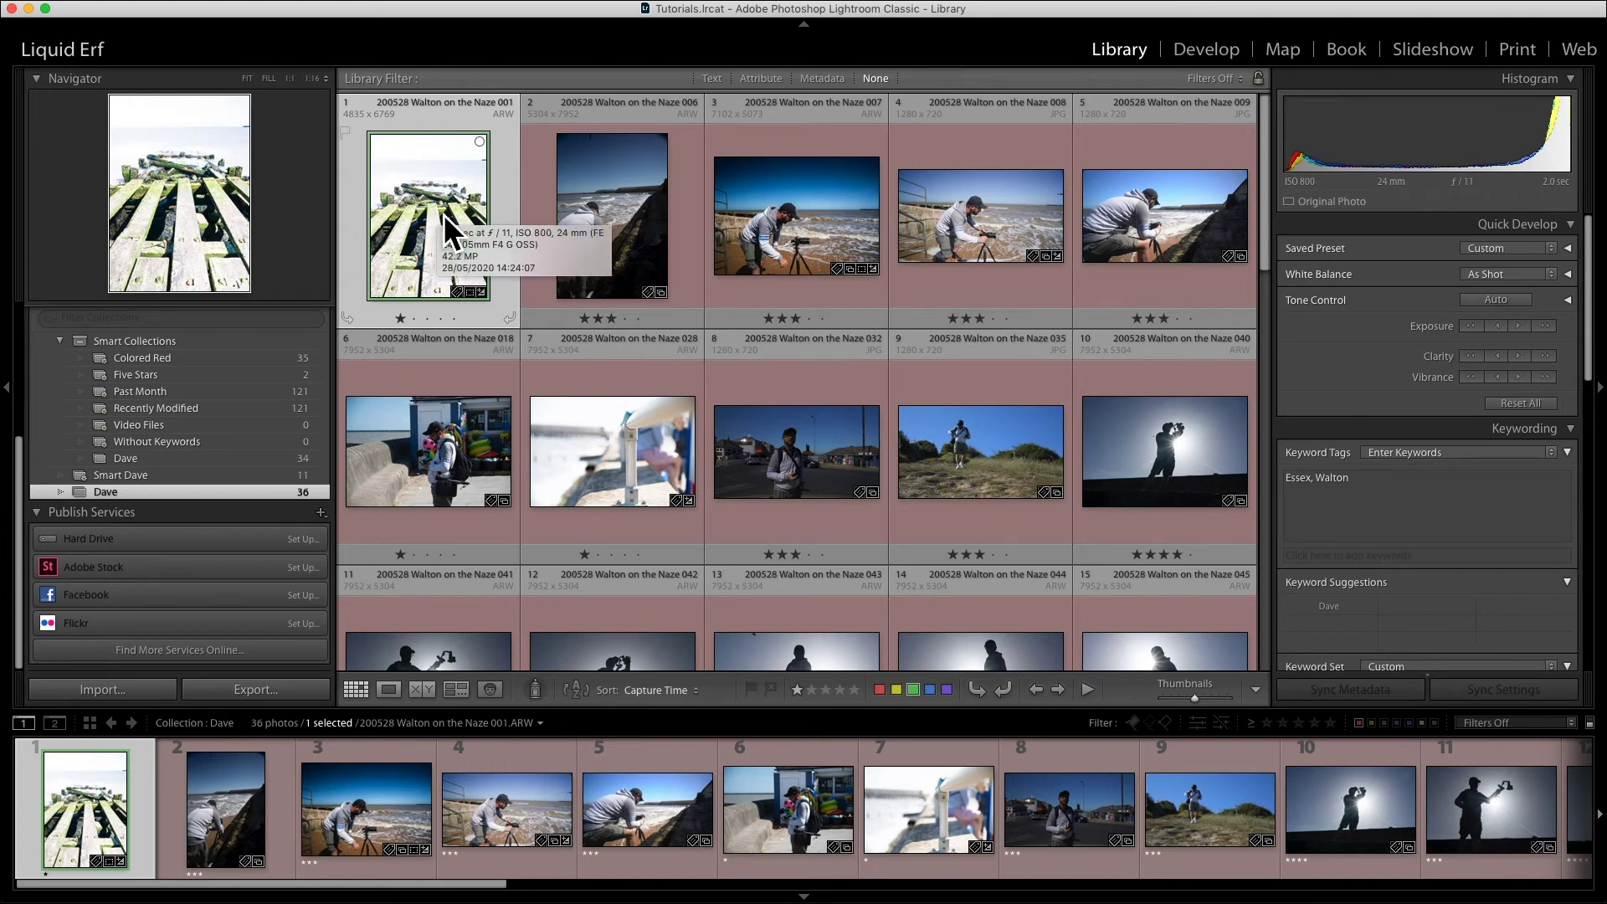
# - Open the 20200528 Walton folder to check the edited photo 001 there
pyautogui.scroll(3, 169, 394)
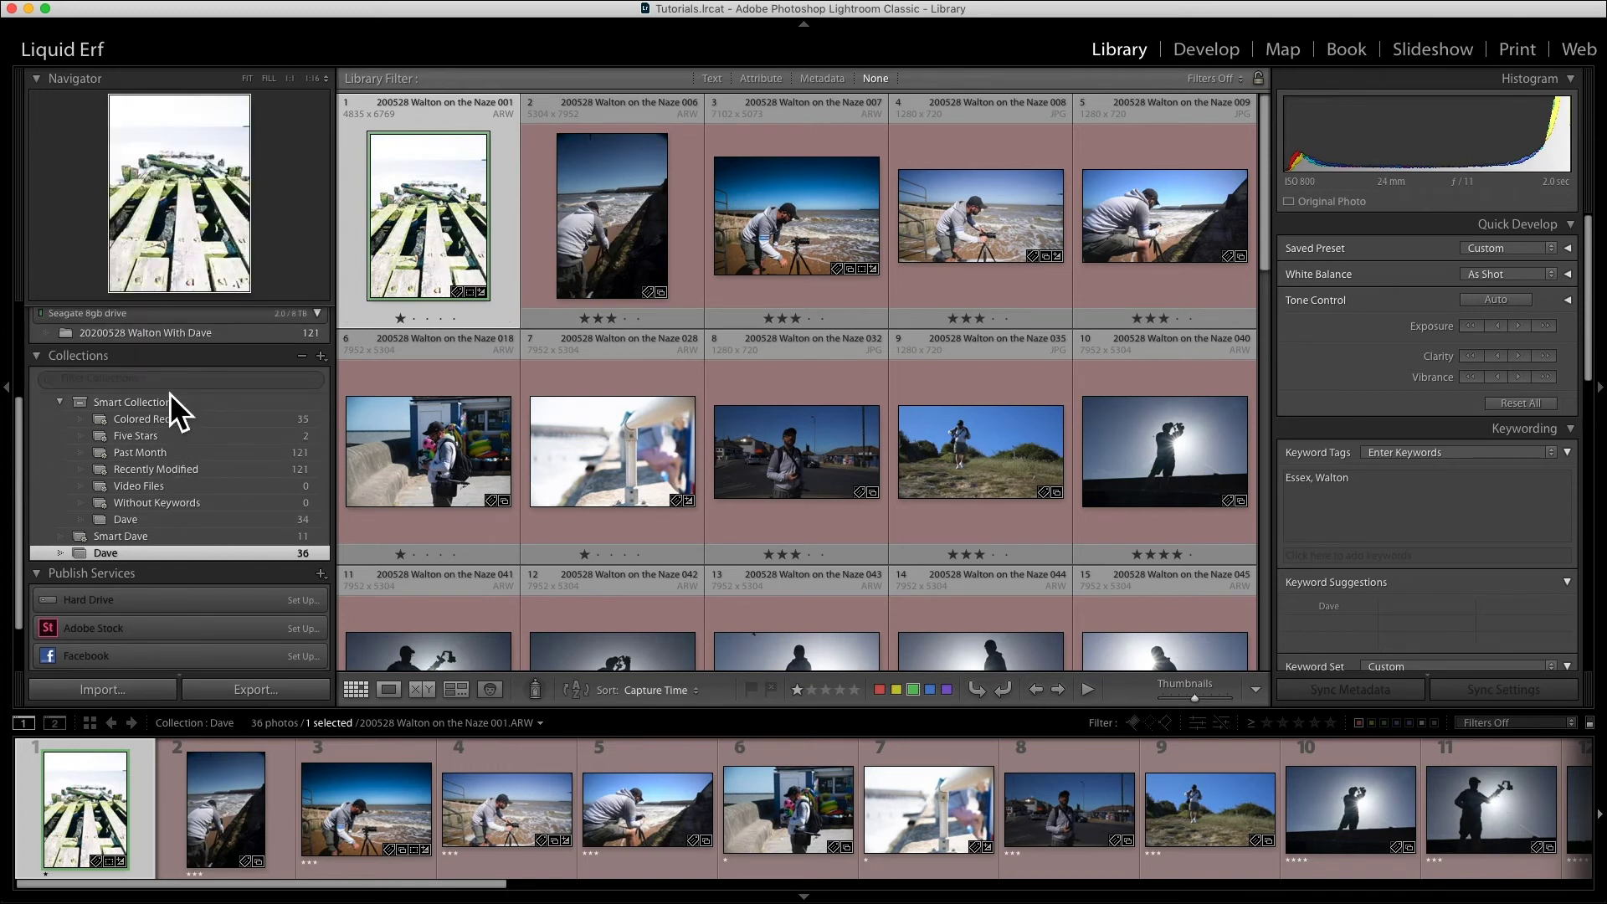
pyautogui.click(178, 337)
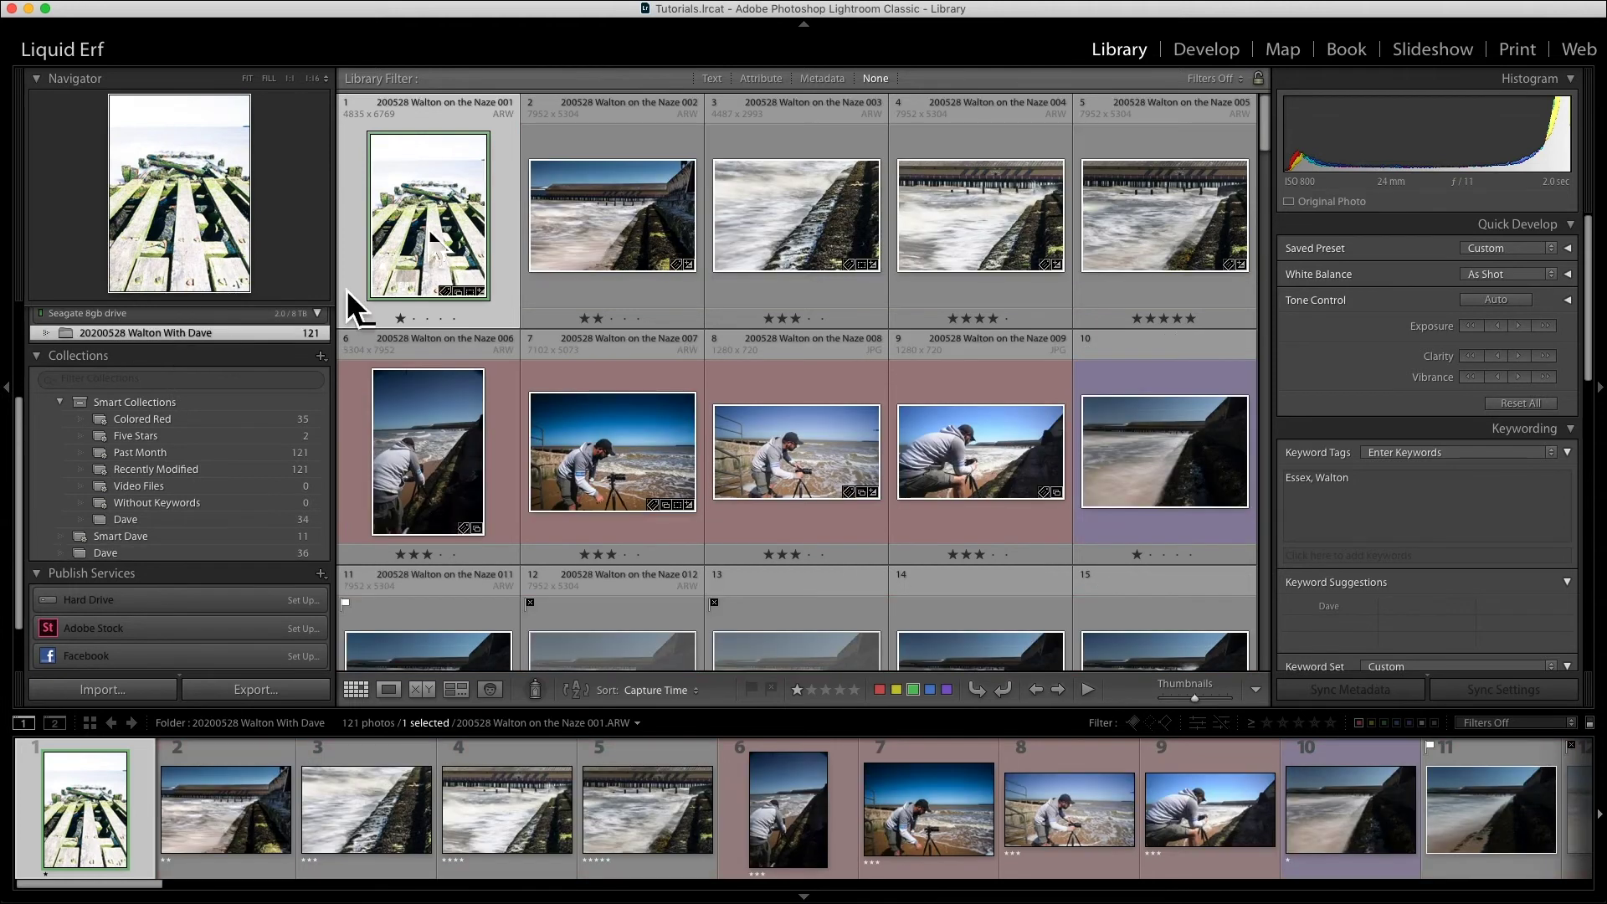
pyautogui.click(587, 283)
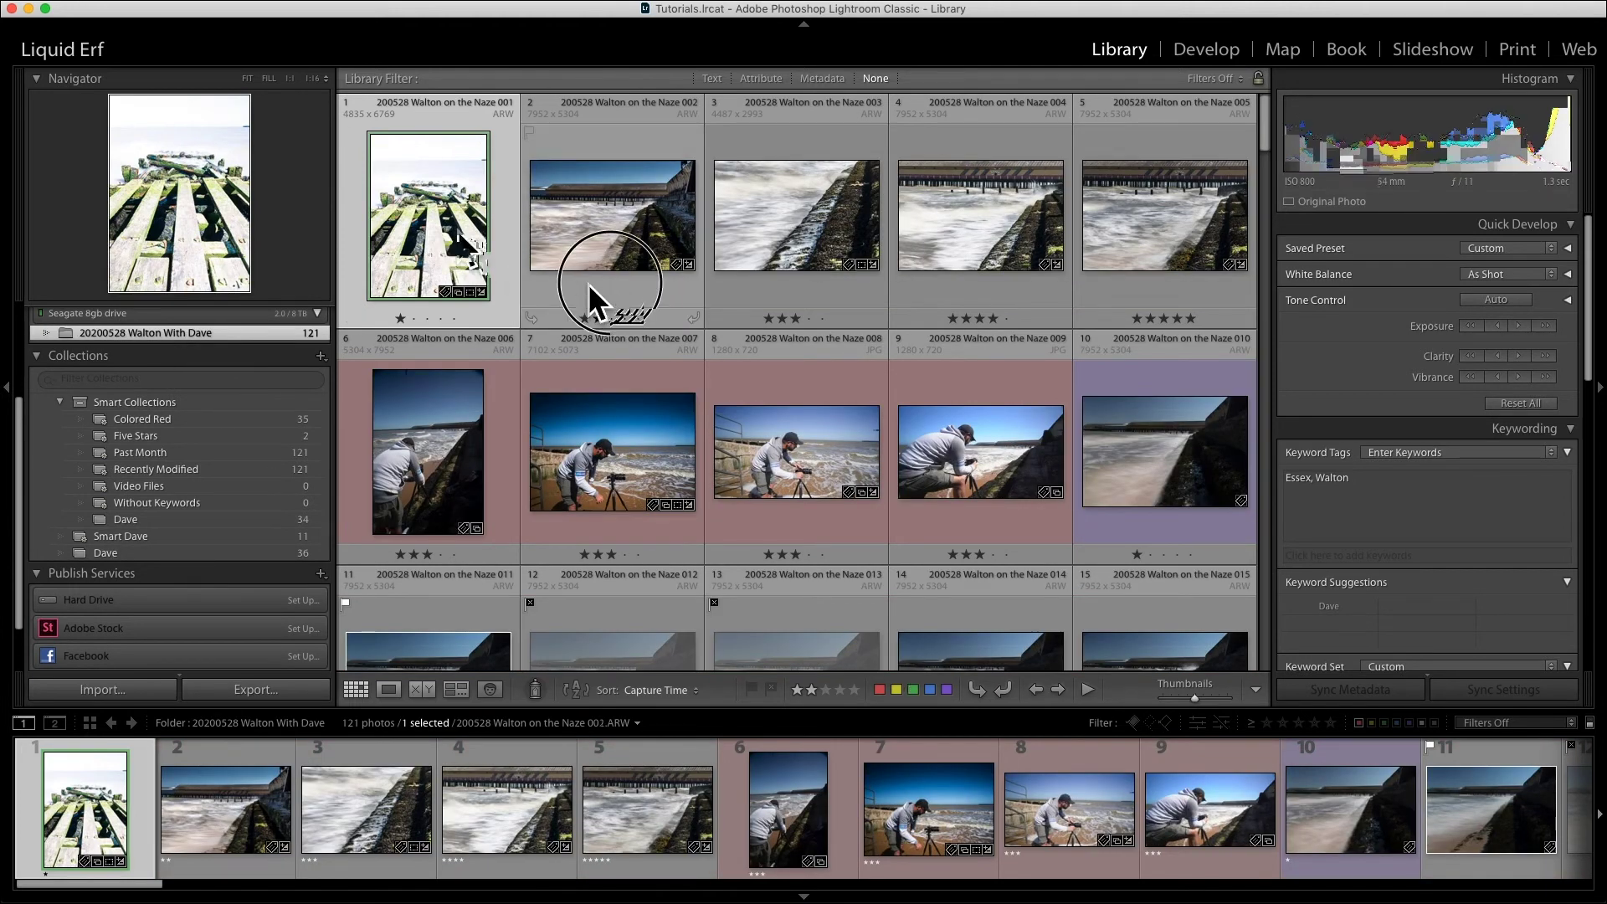
# - From the top-level collection, convert photo 006 to Black & White in Develop and return to the Library grid
pyautogui.scroll(-2, 209, 495)
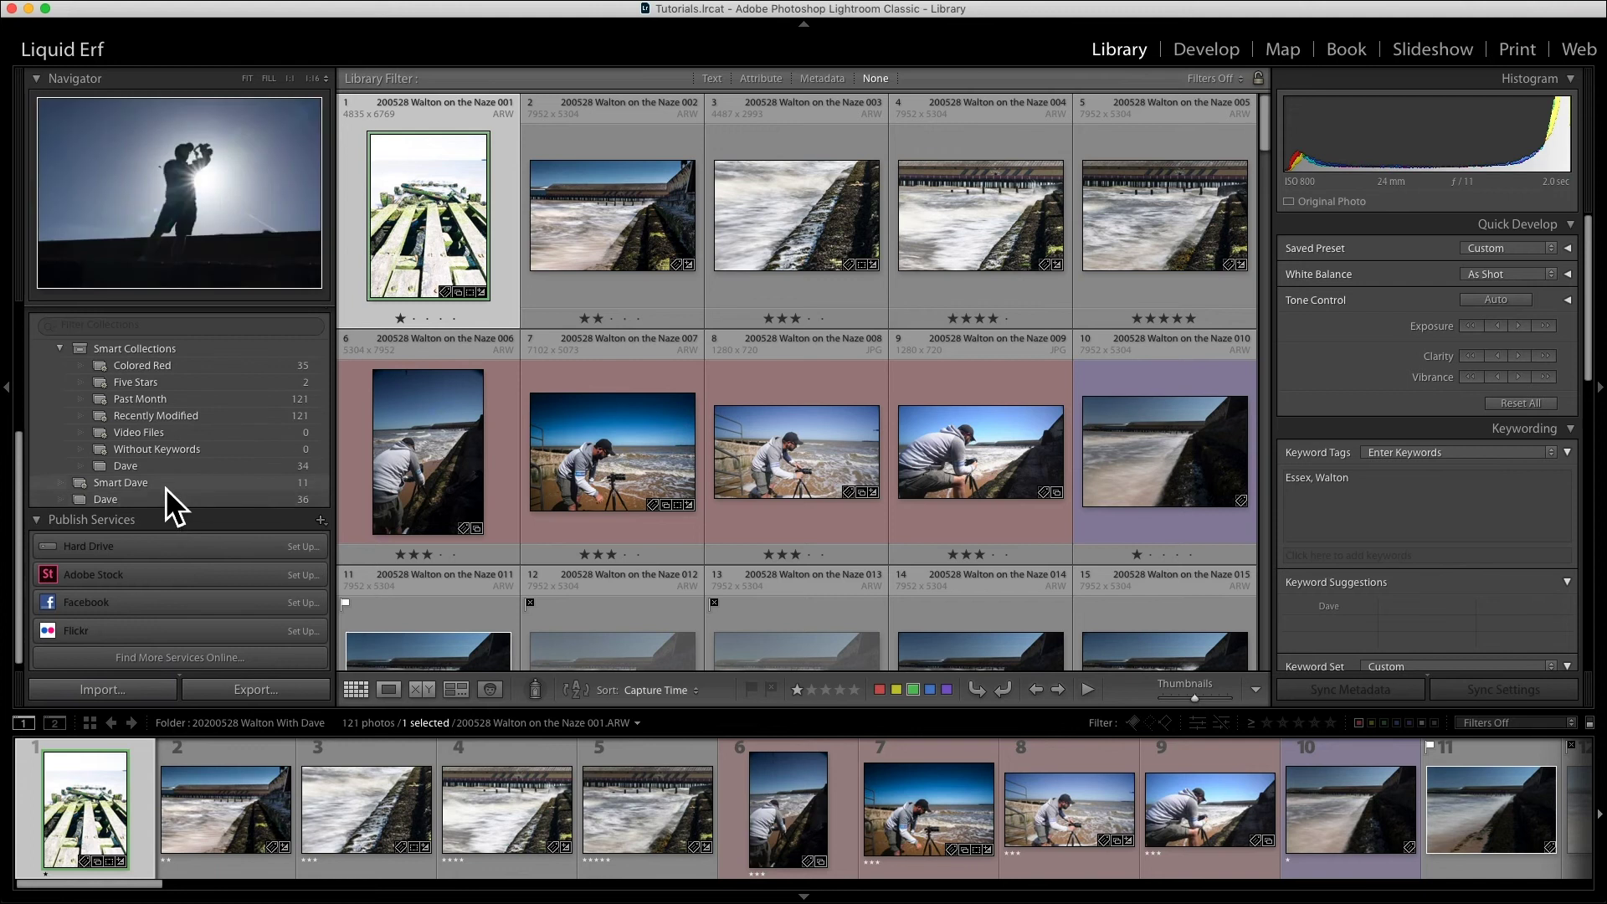
pyautogui.click(166, 497)
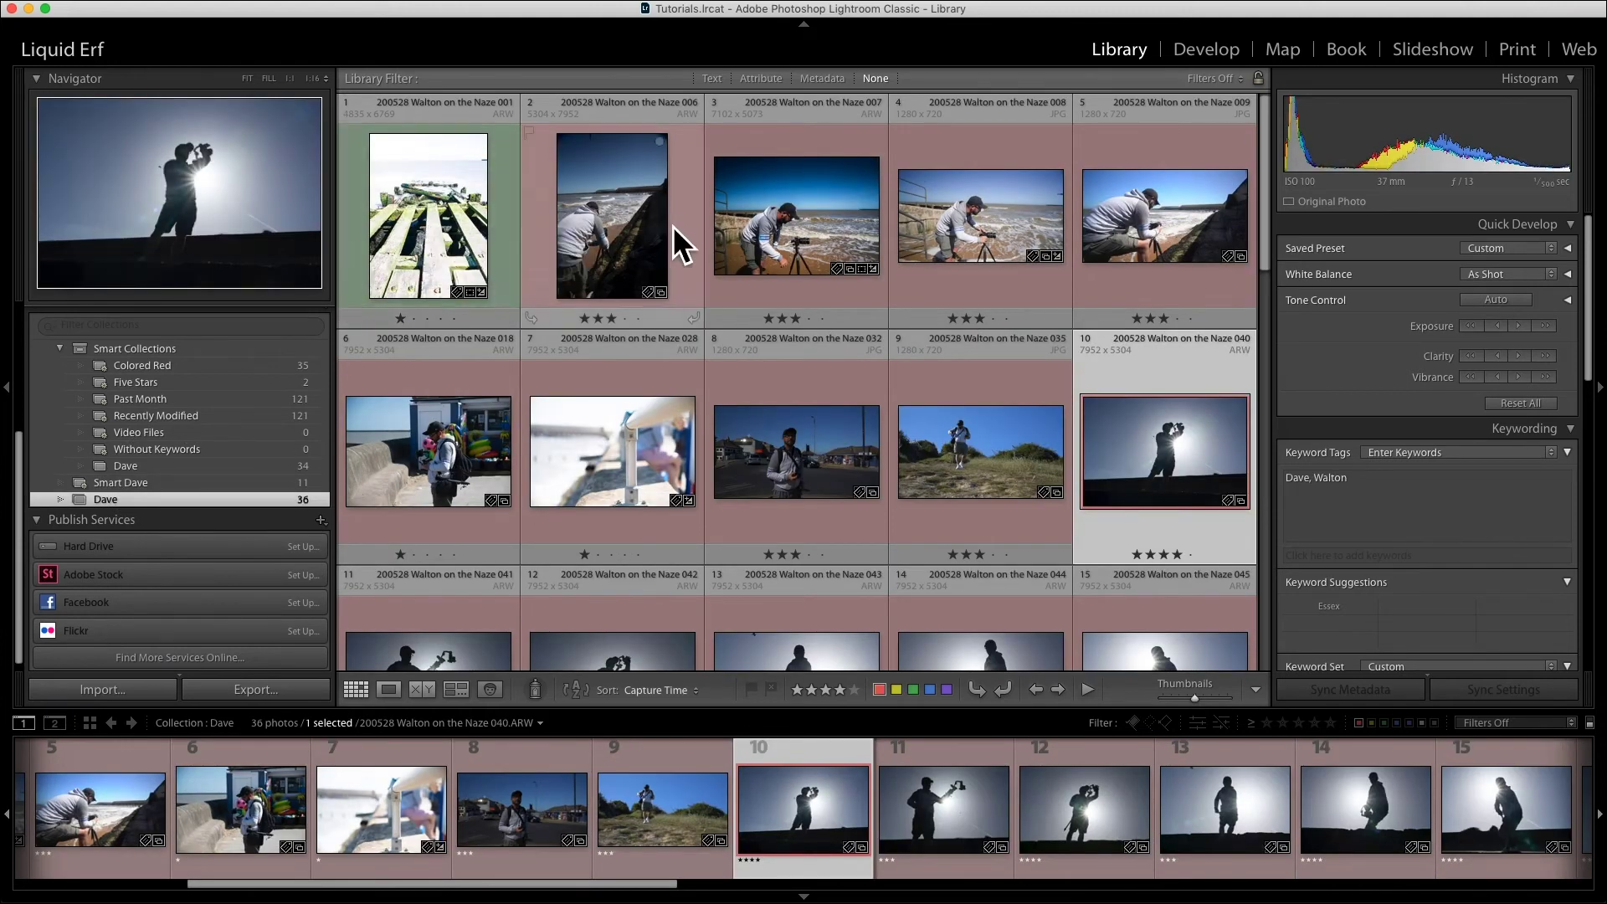
pyautogui.click(633, 209)
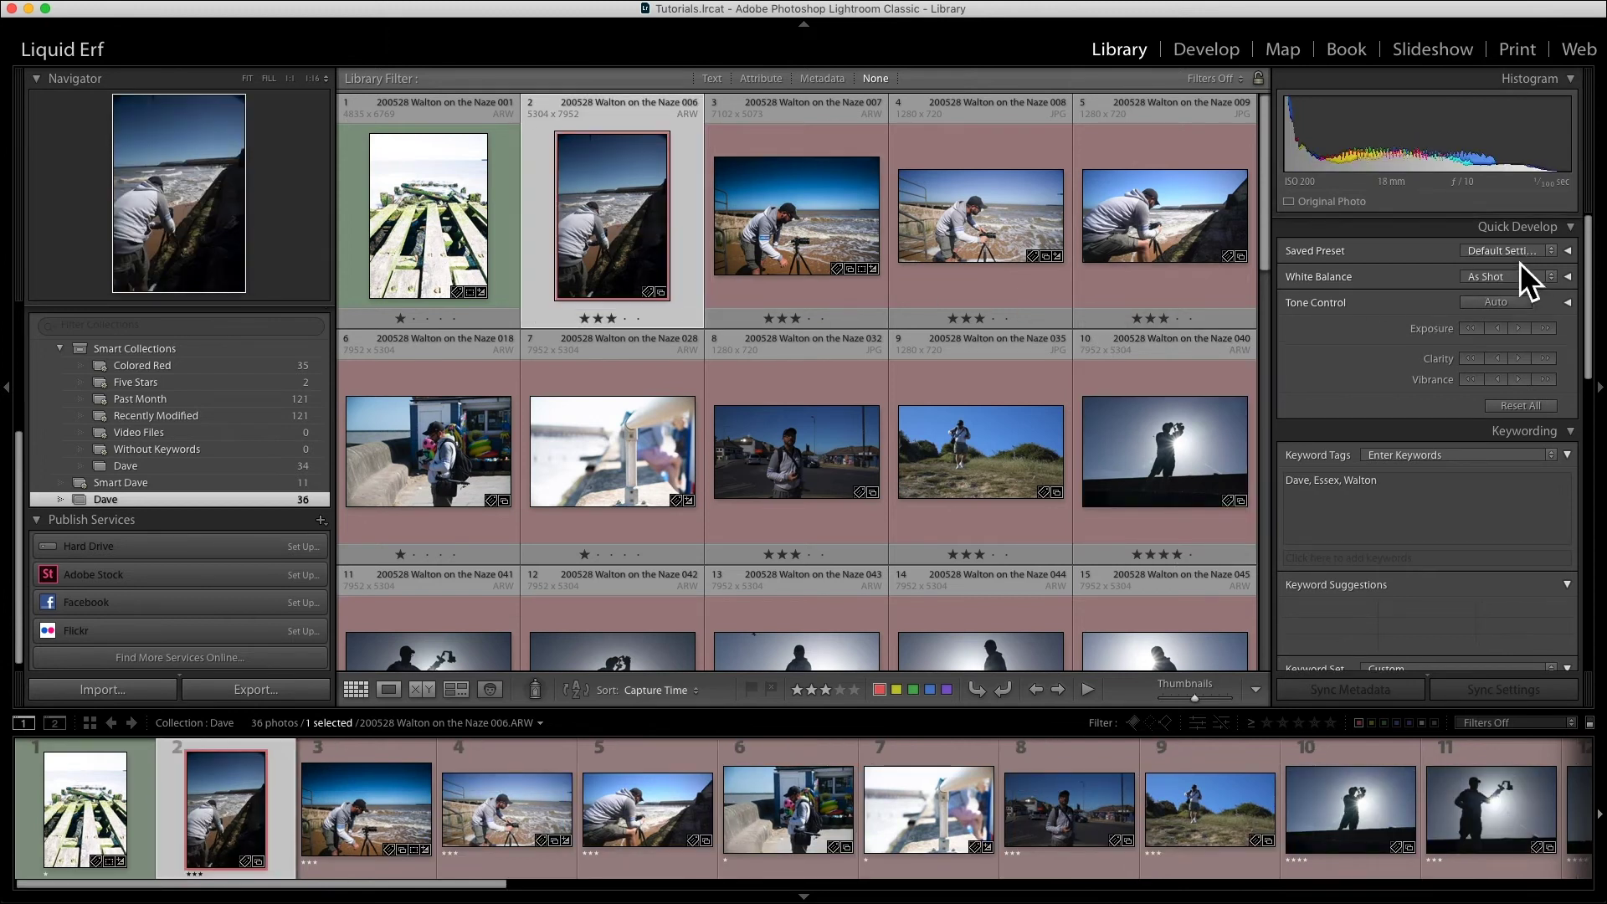
pyautogui.click(1209, 52)
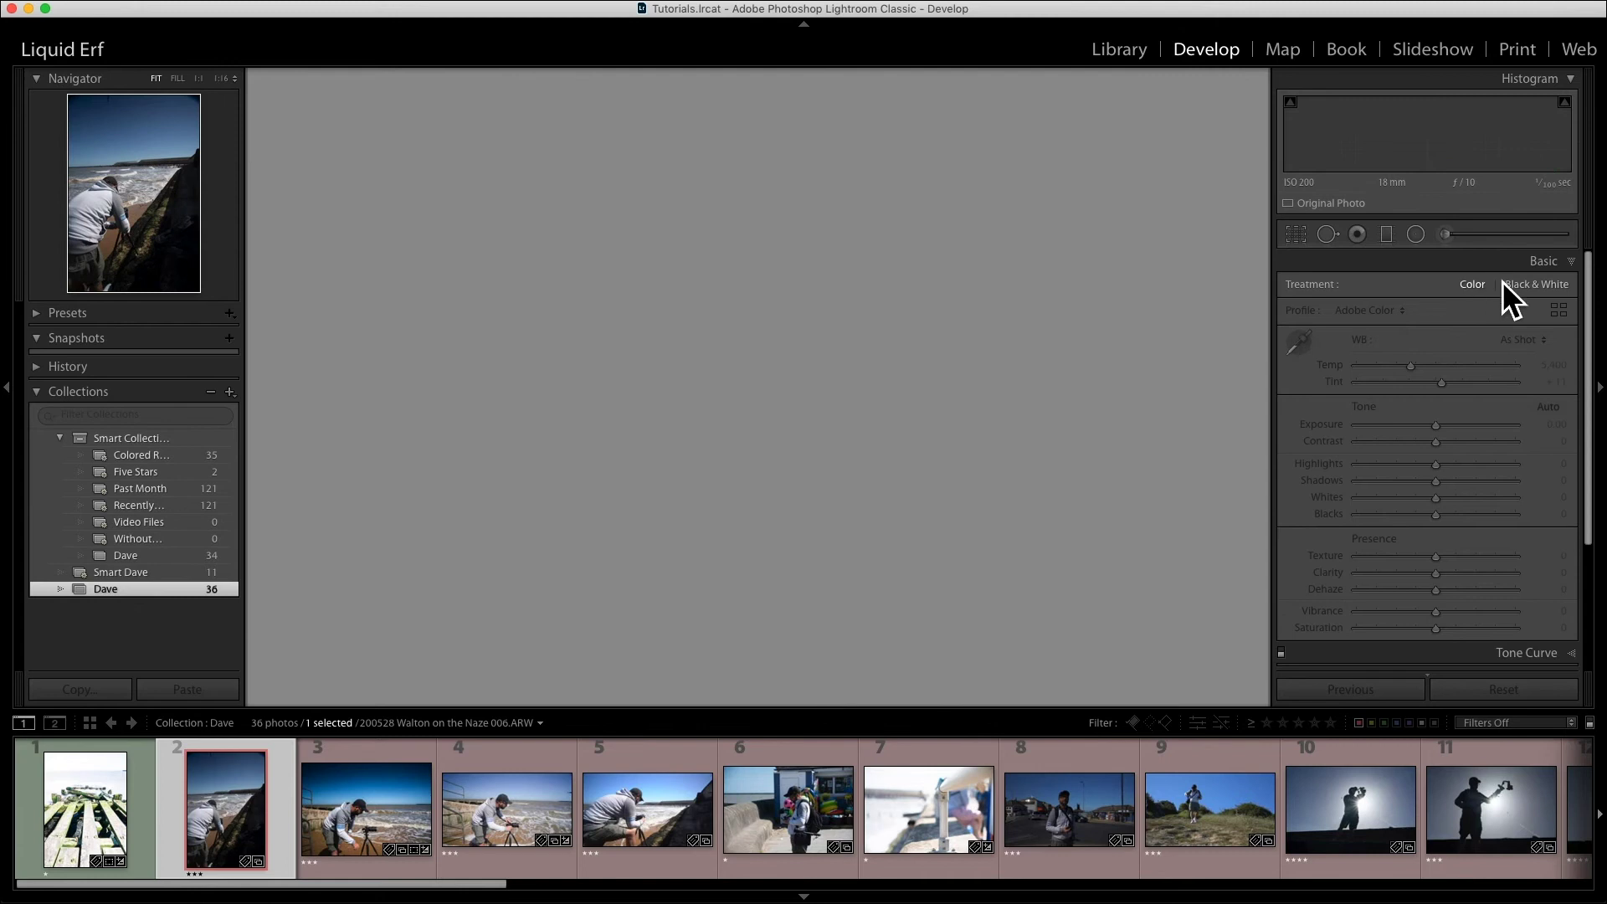
pyautogui.click(1540, 284)
pyautogui.click(1120, 50)
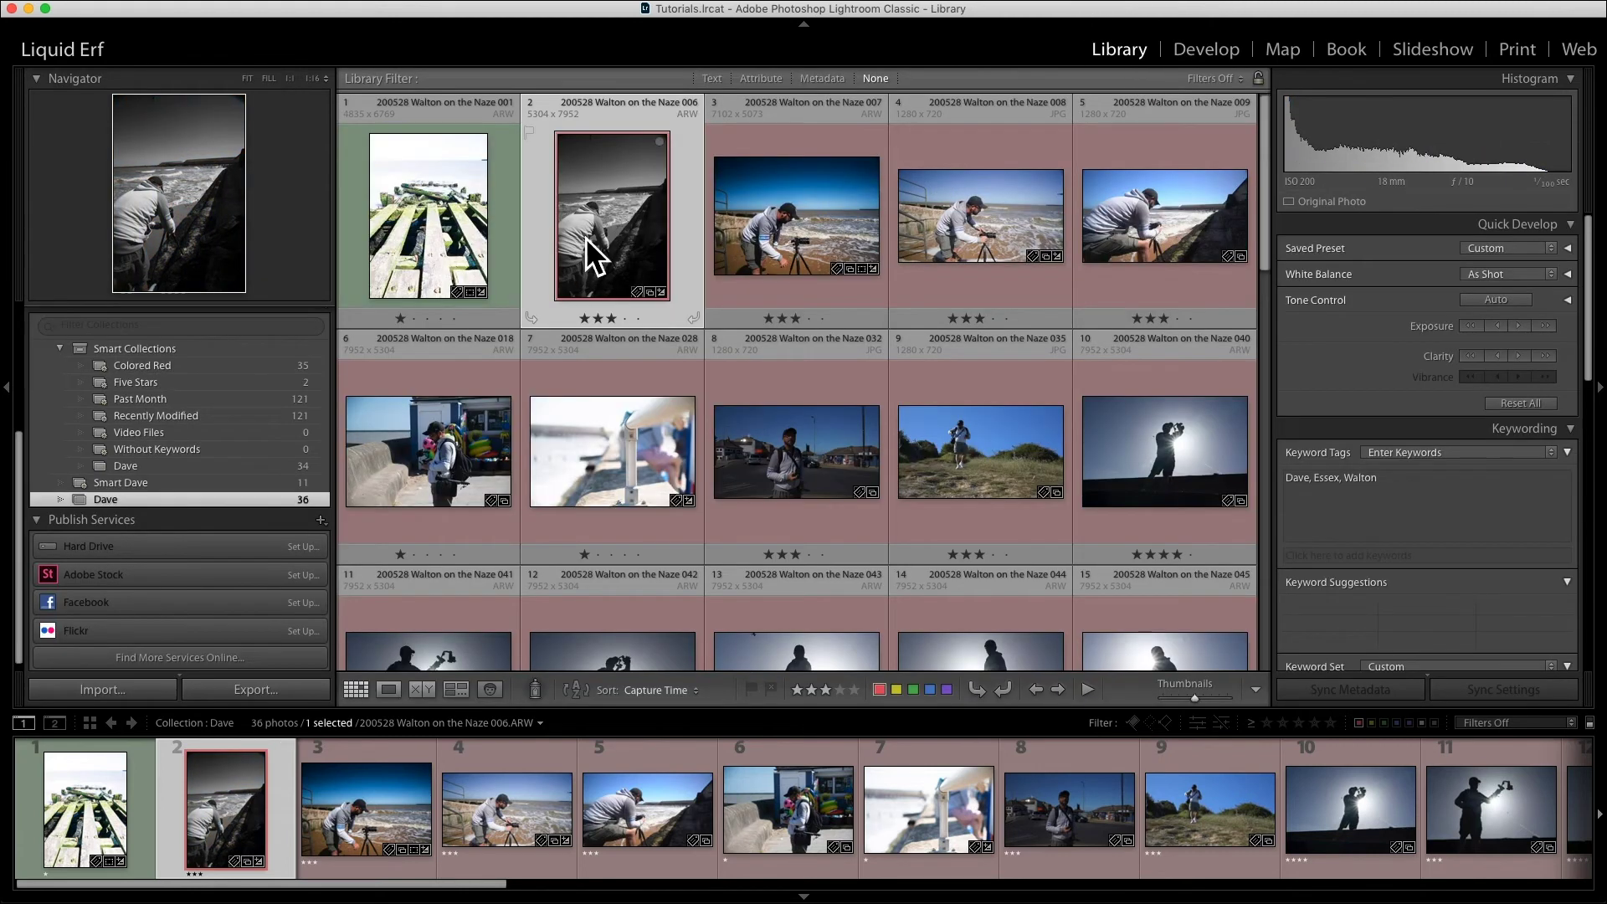
# - Check the black-and-white photo 006 in the 20200528 Walton folder and look over the collections list
pyautogui.scroll(2, 209, 422)
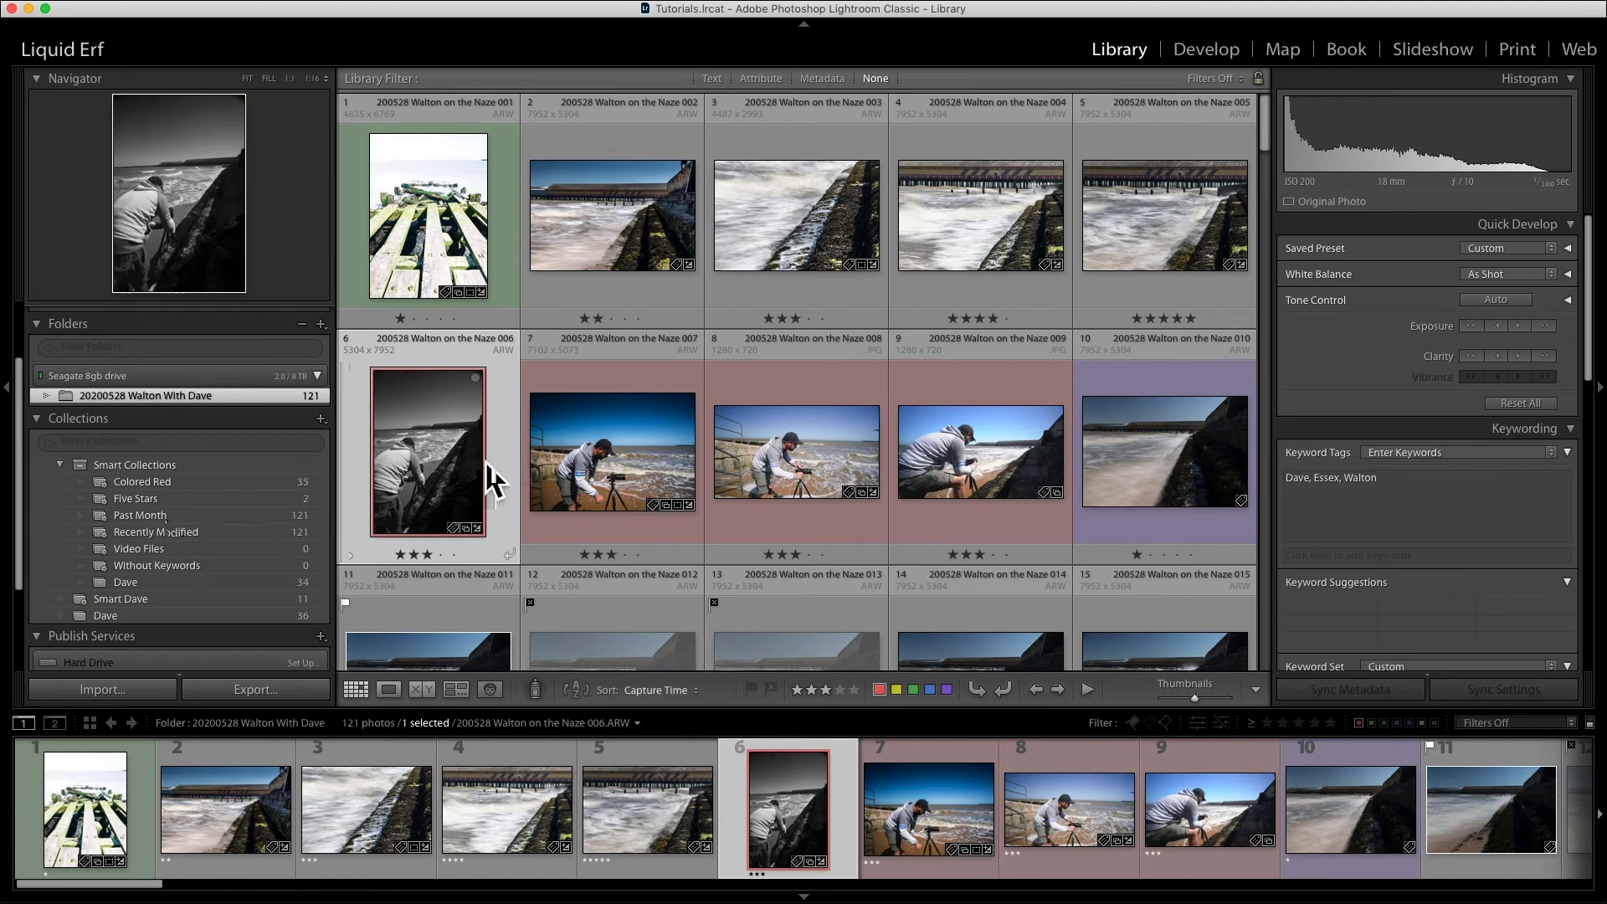
pyautogui.scroll(-2, 165, 523)
pyautogui.scroll(-1, 166, 522)
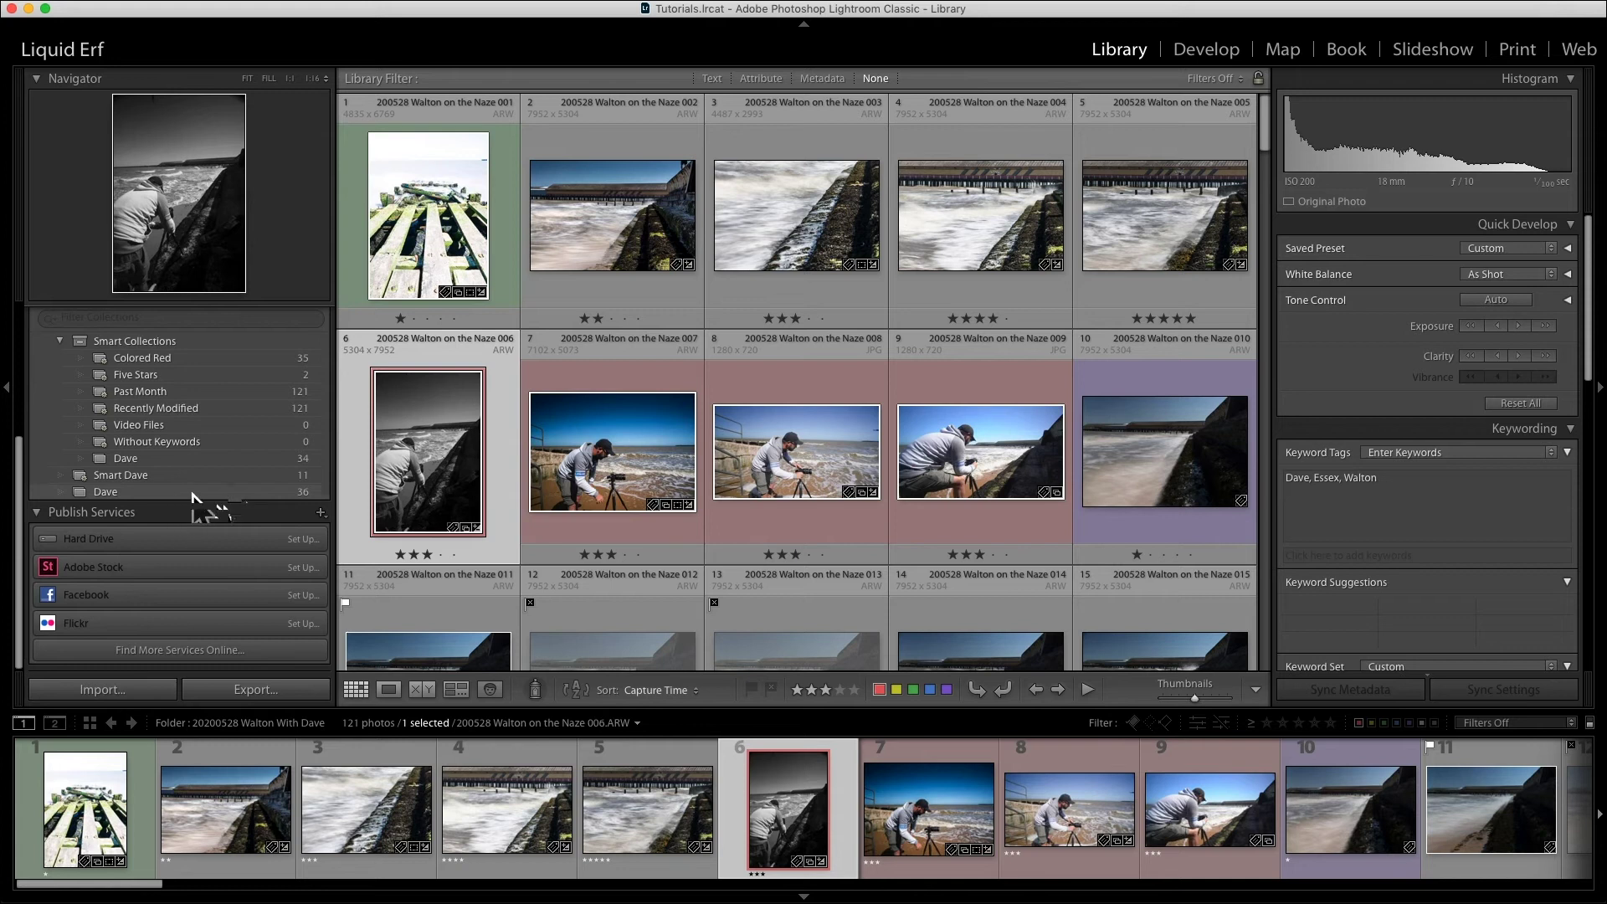
pyautogui.moveTo(222, 492)
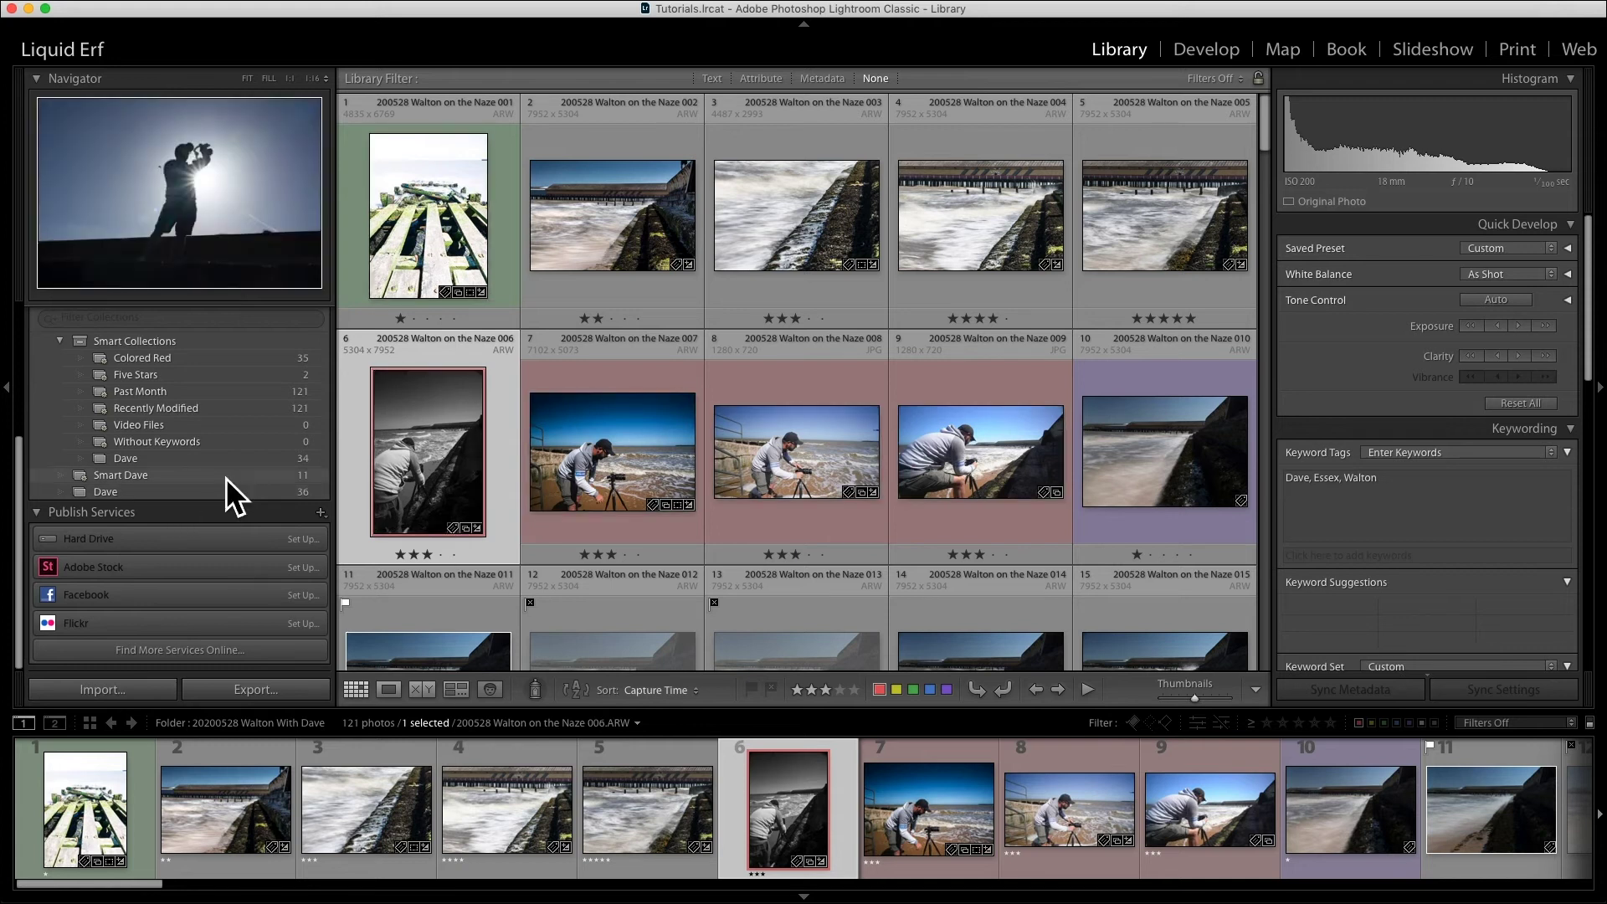
pyautogui.scroll(1, 226, 479)
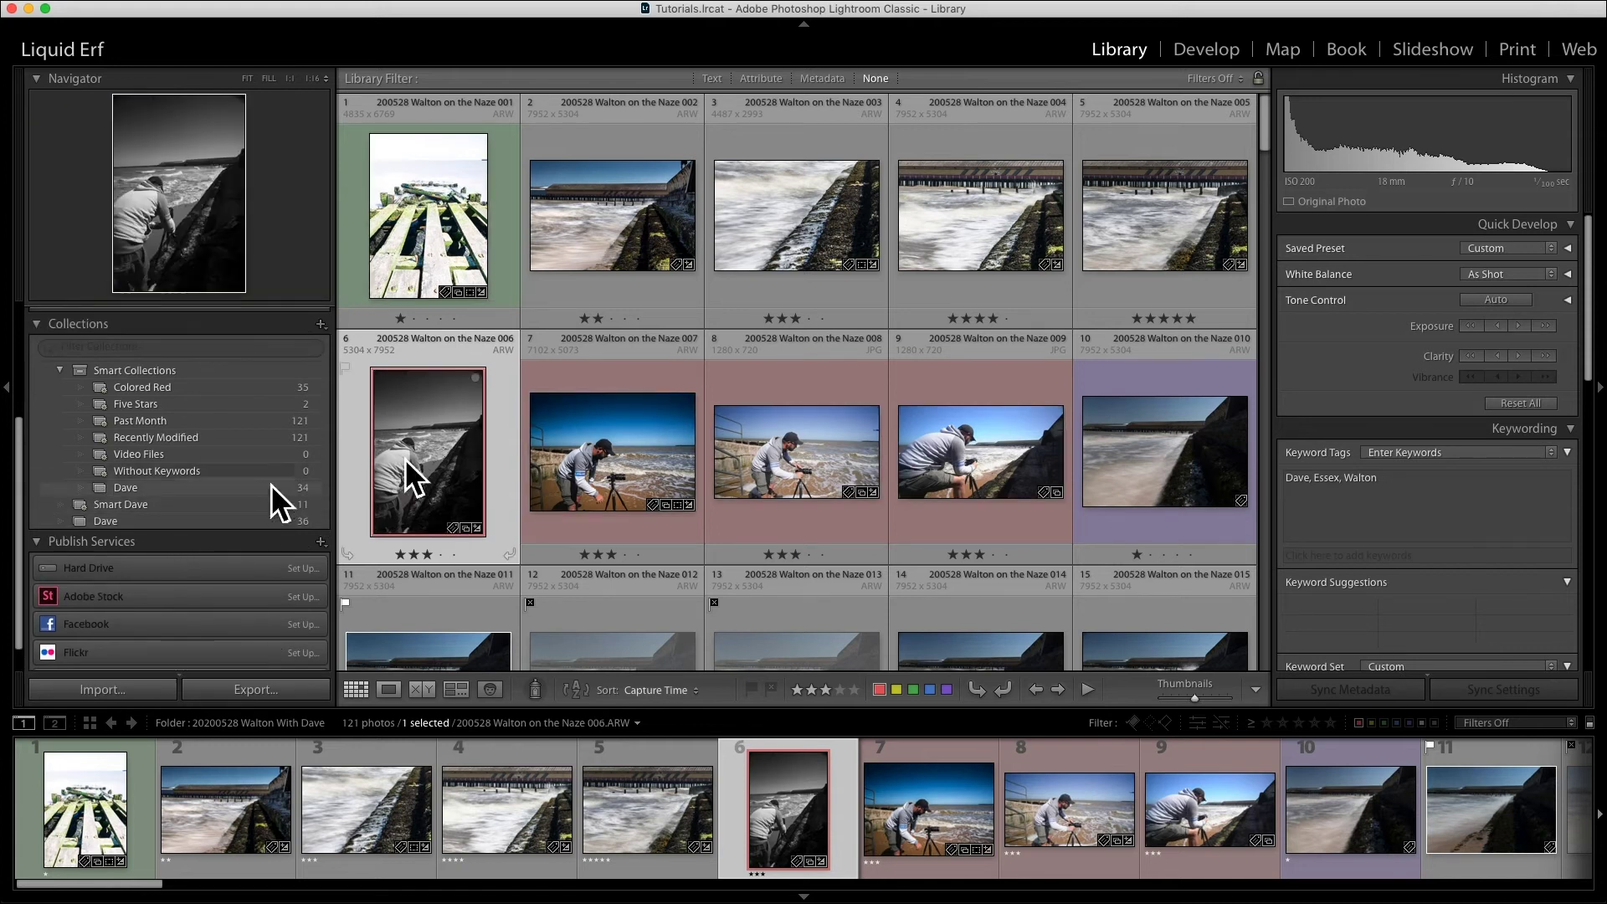
# - Remove photo 006 from the catalog through the 20200528 Walton folder and check the remaining photos
pyautogui.rightClick(439, 445)
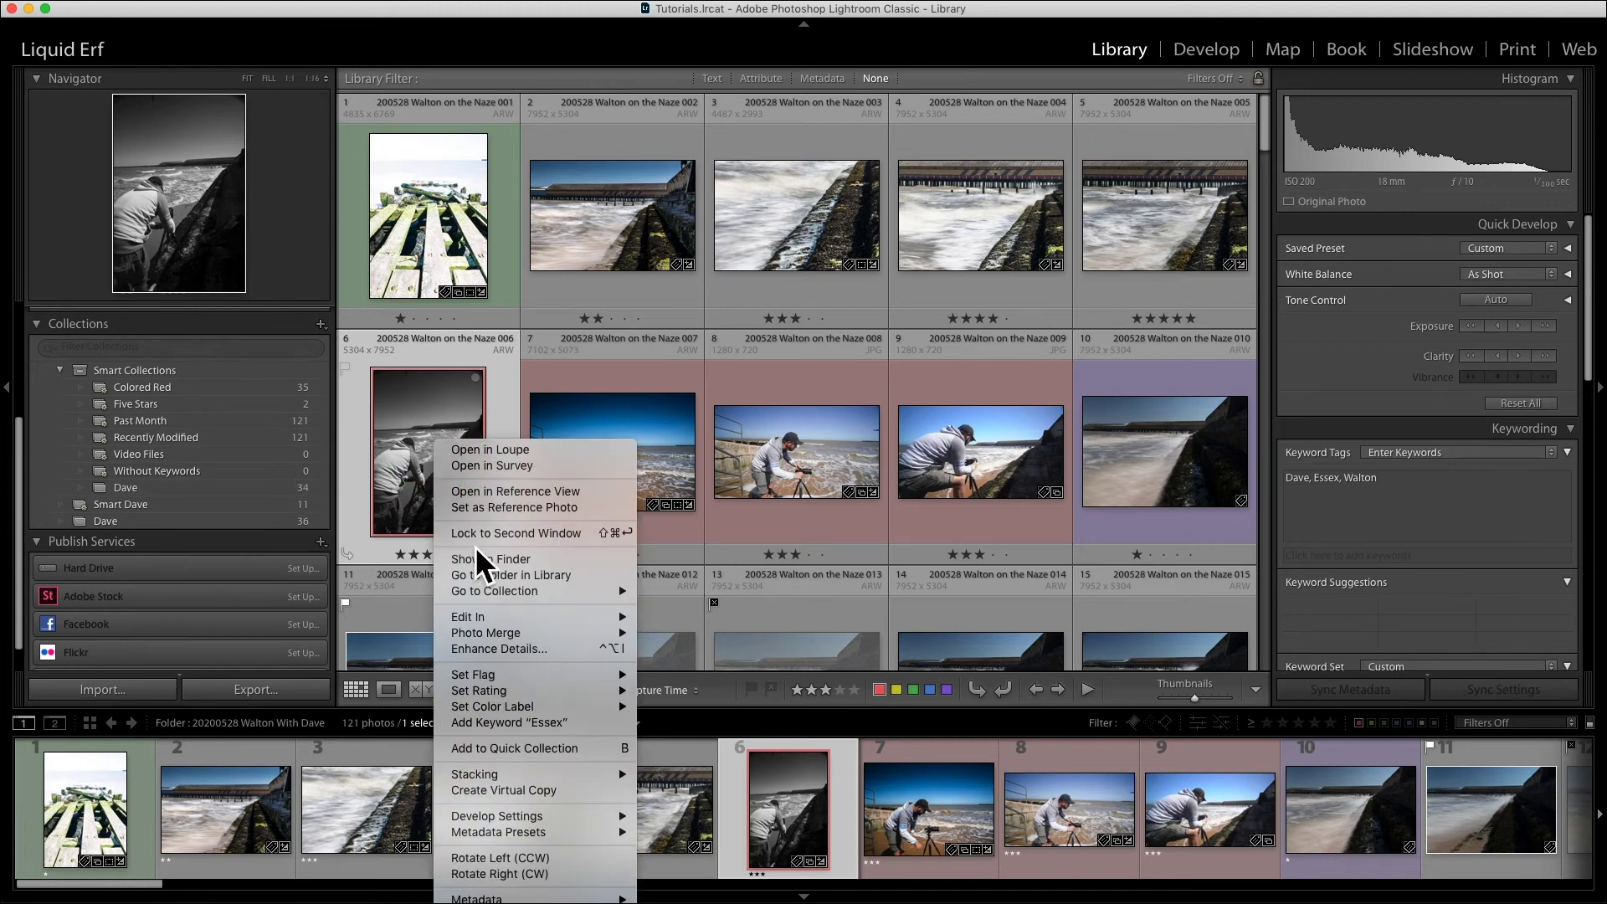
pyautogui.click(503, 790)
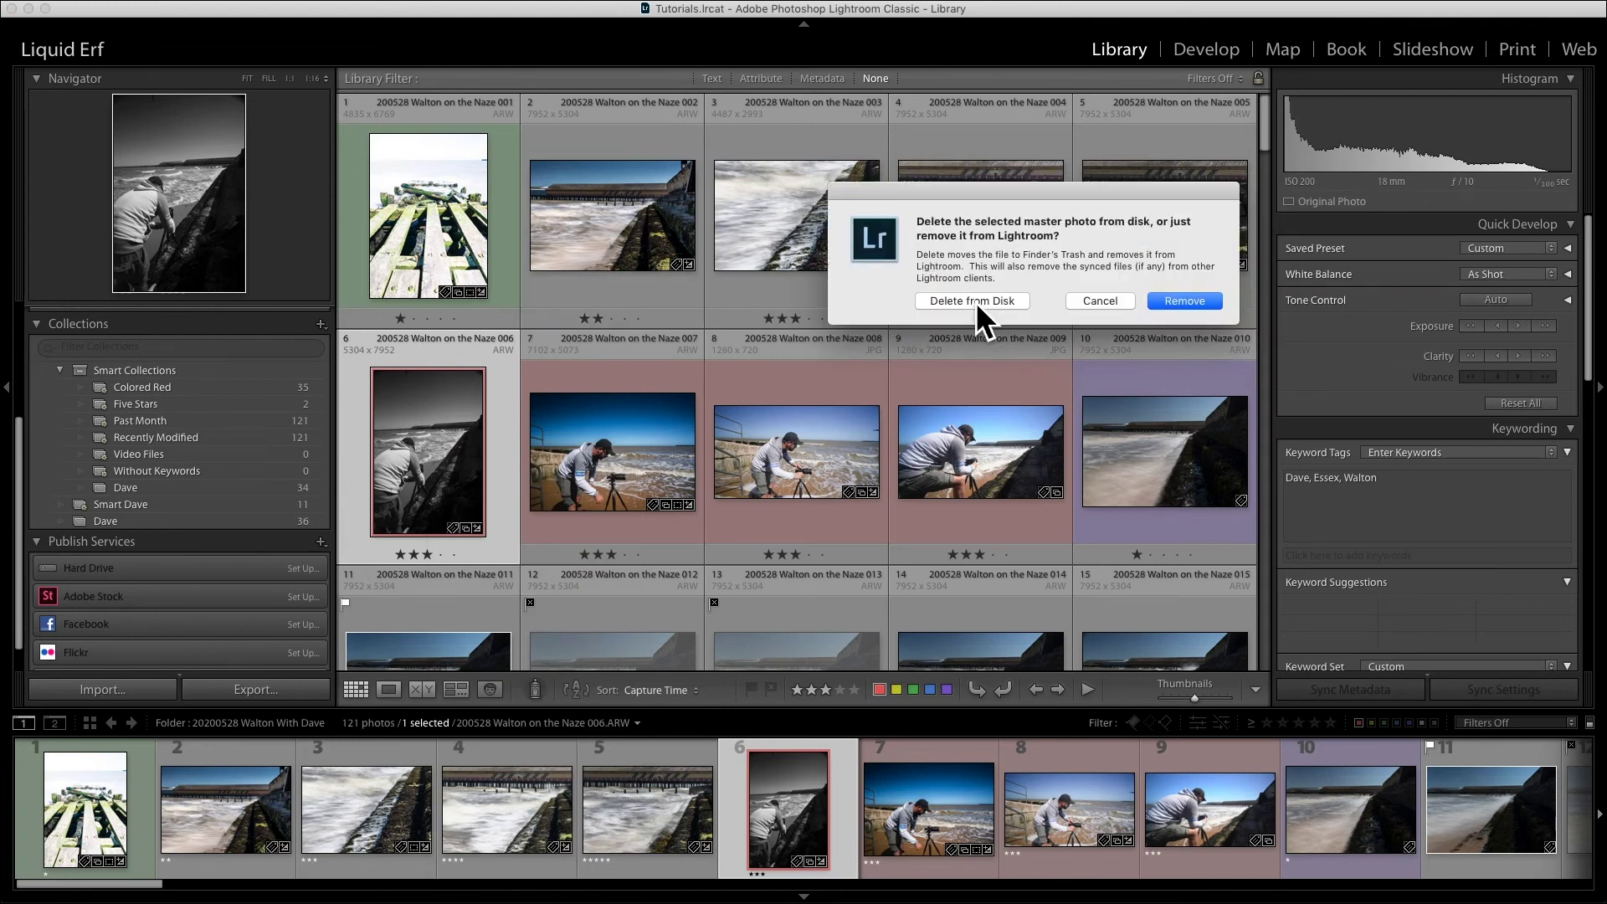
pyautogui.click(1185, 300)
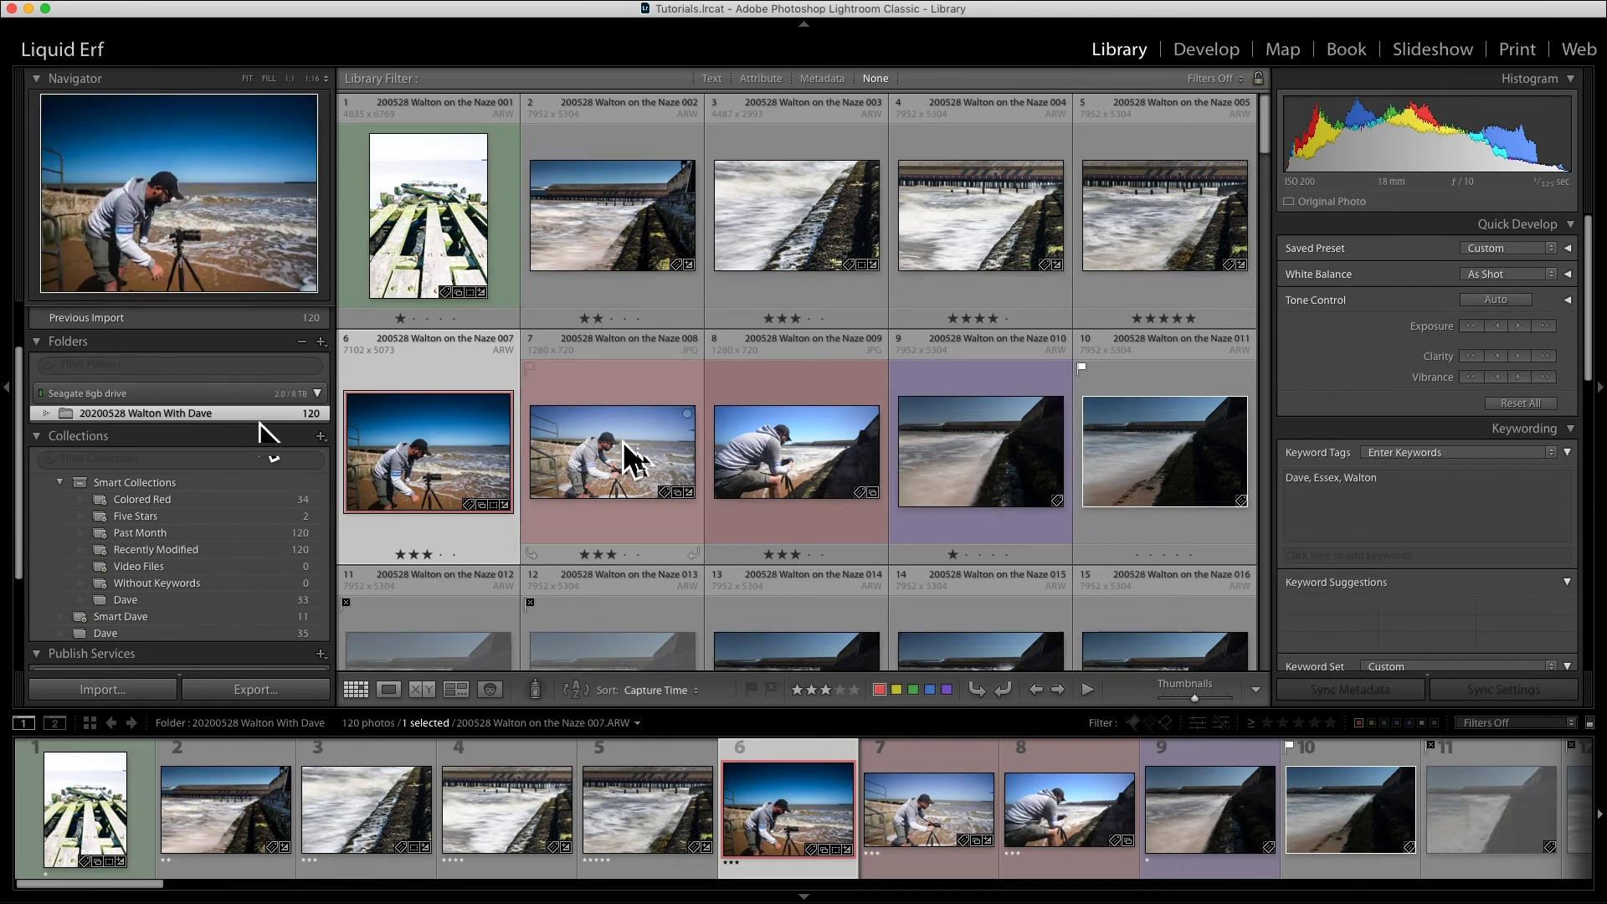
pyautogui.scroll(-3, 661, 452)
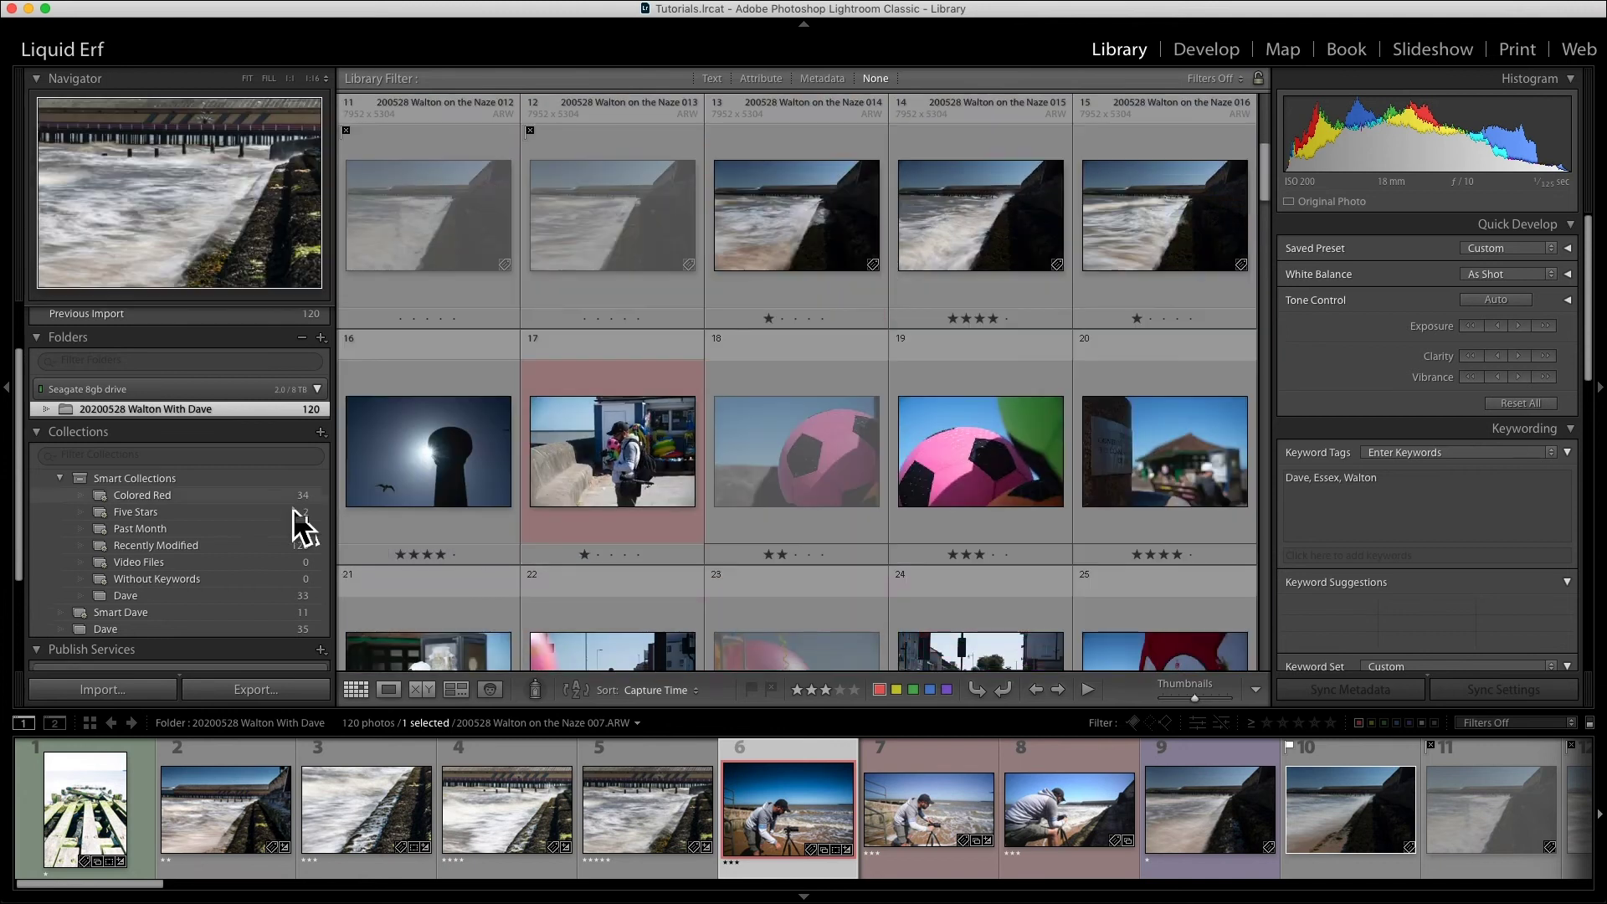
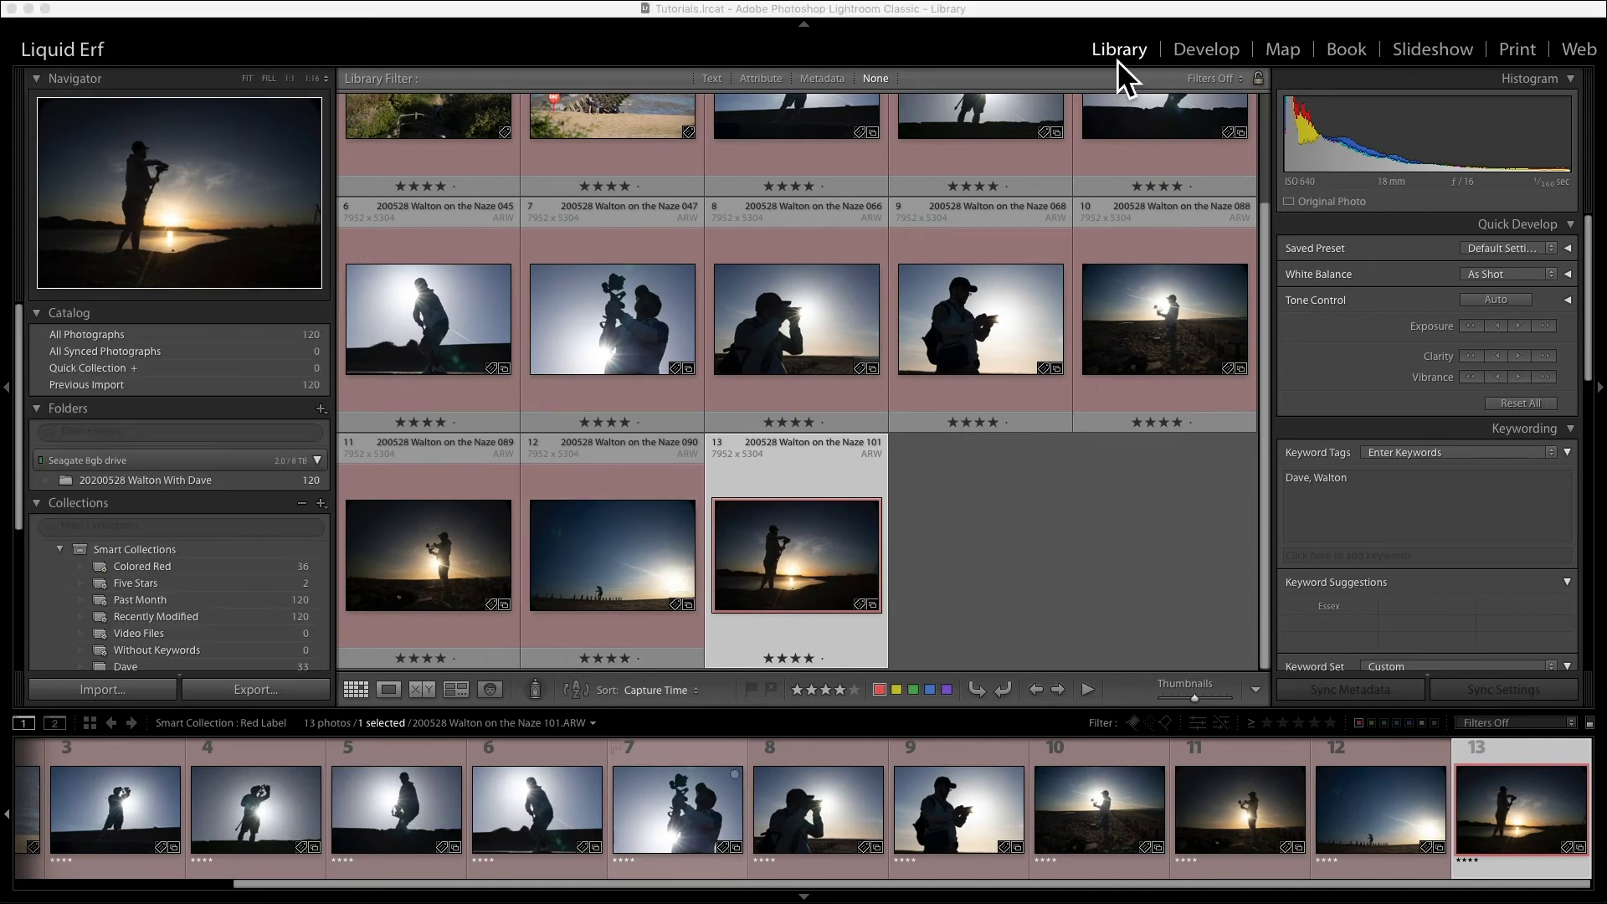
# - Switch to the Map module with photo 101 of the Red Label smart collection selected
pyautogui.click(1283, 49)
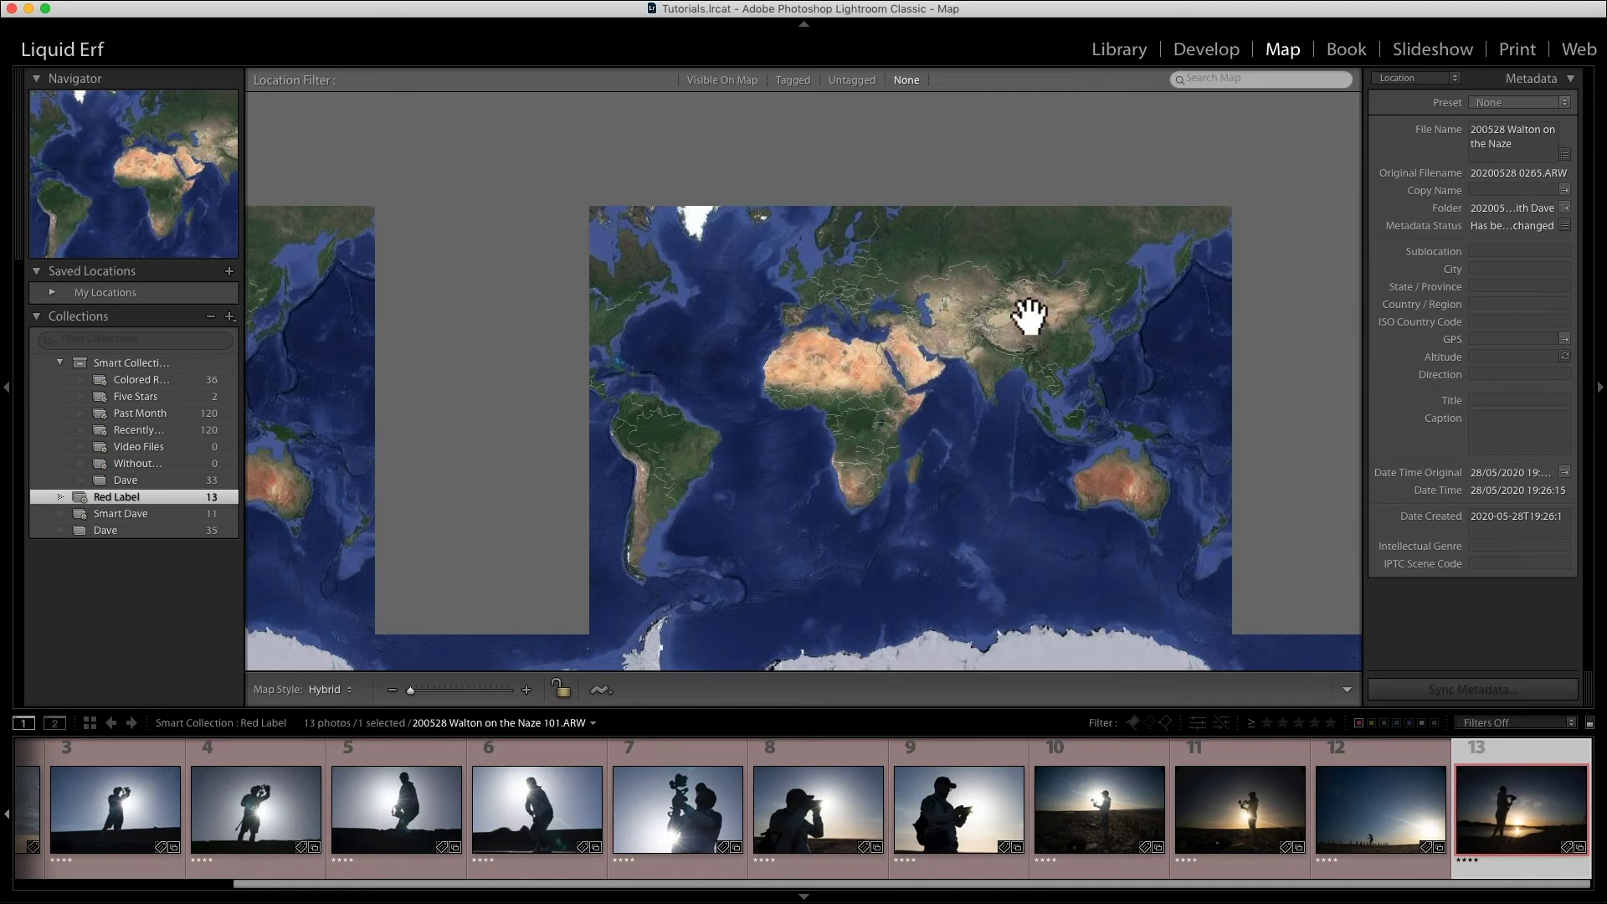
# - Look through the Book, Slideshow, Print and Web modules, and return to the Library grid
pyautogui.click(1357, 57)
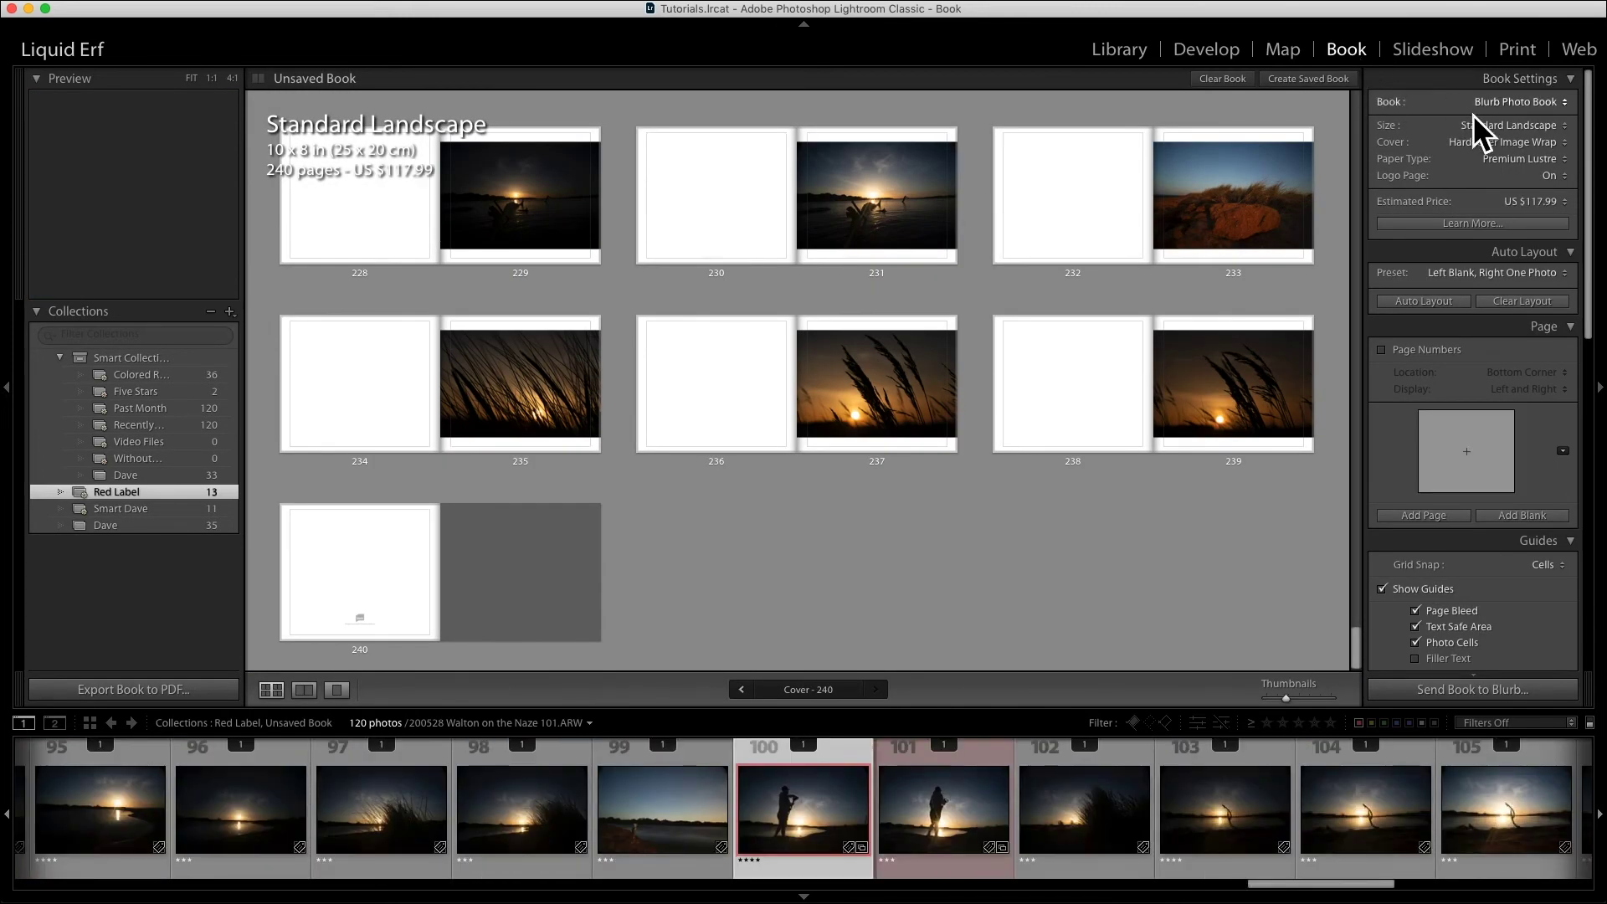
pyautogui.click(1443, 55)
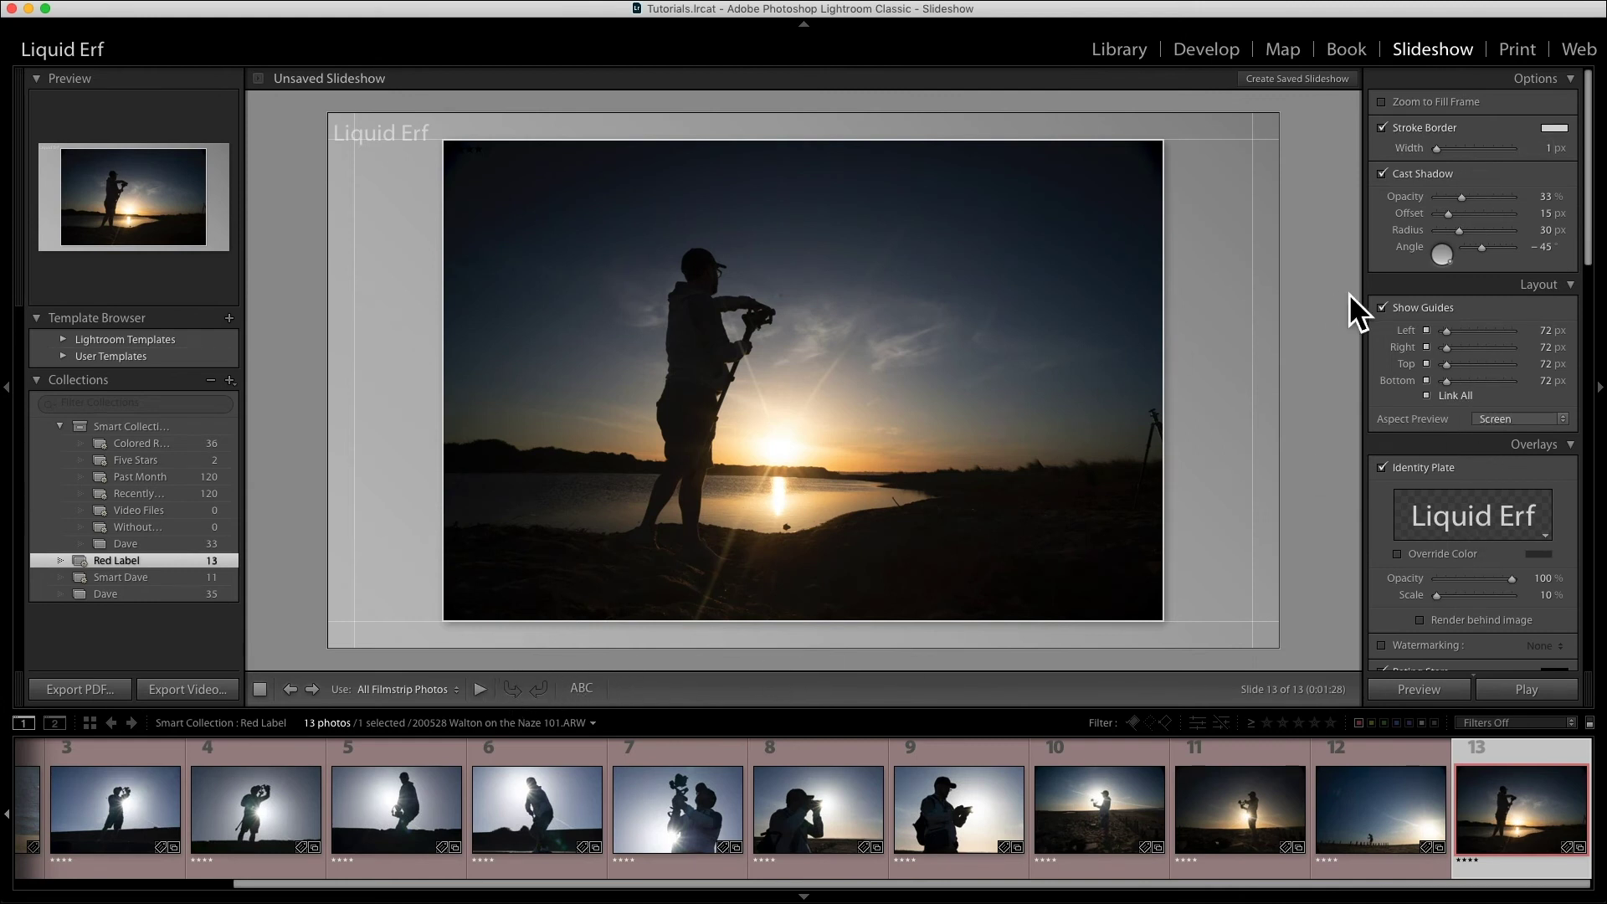
pyautogui.click(1520, 59)
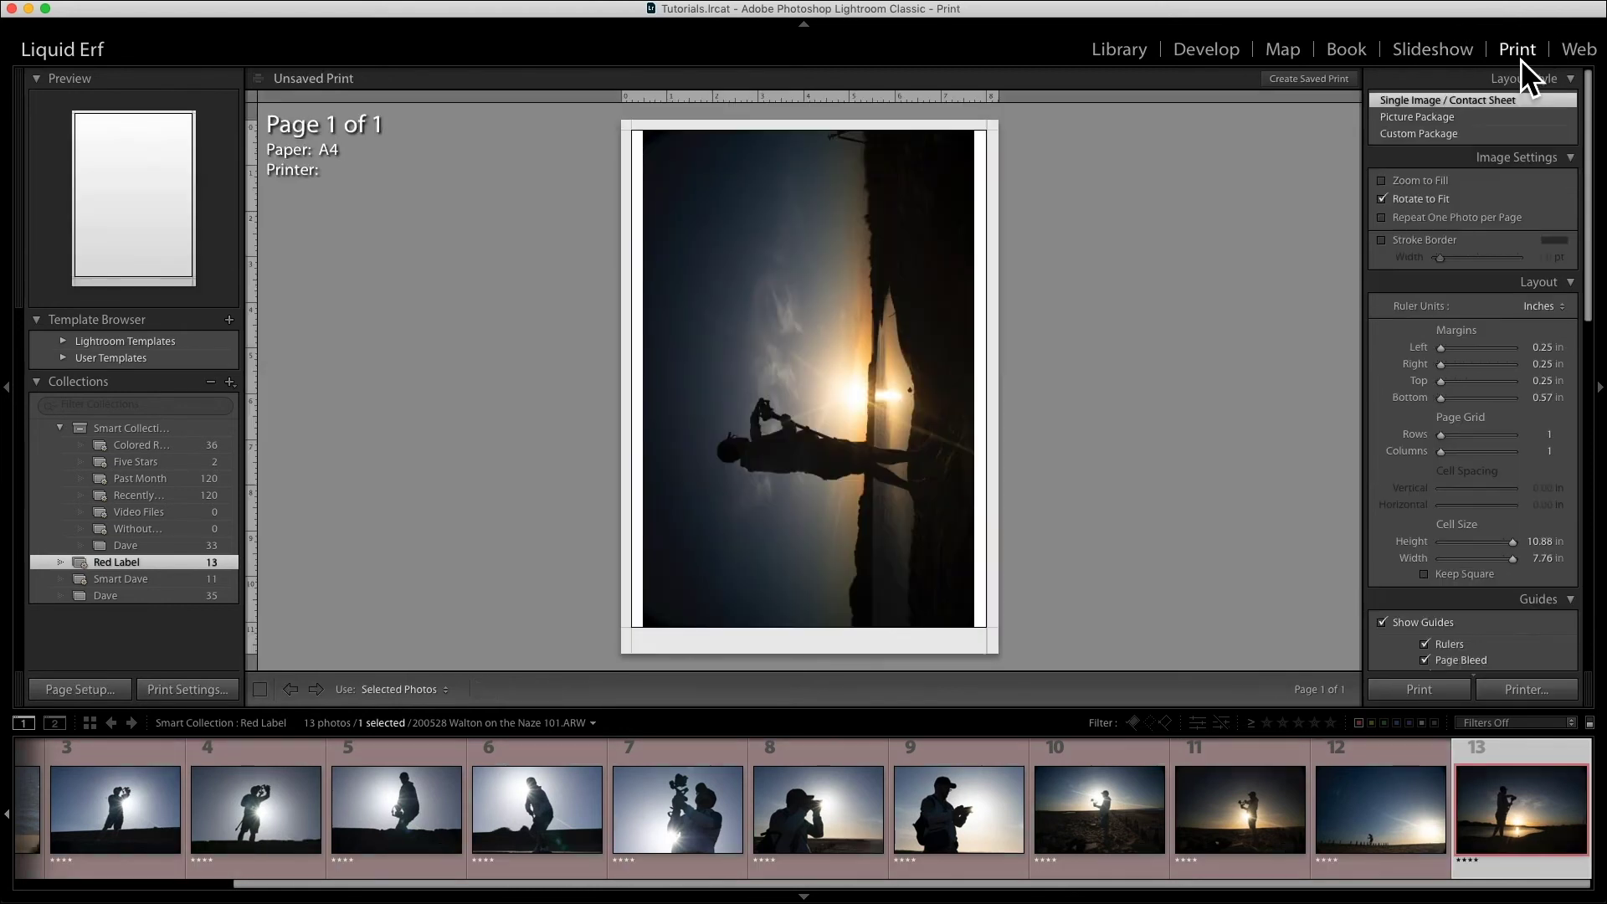
pyautogui.click(1582, 56)
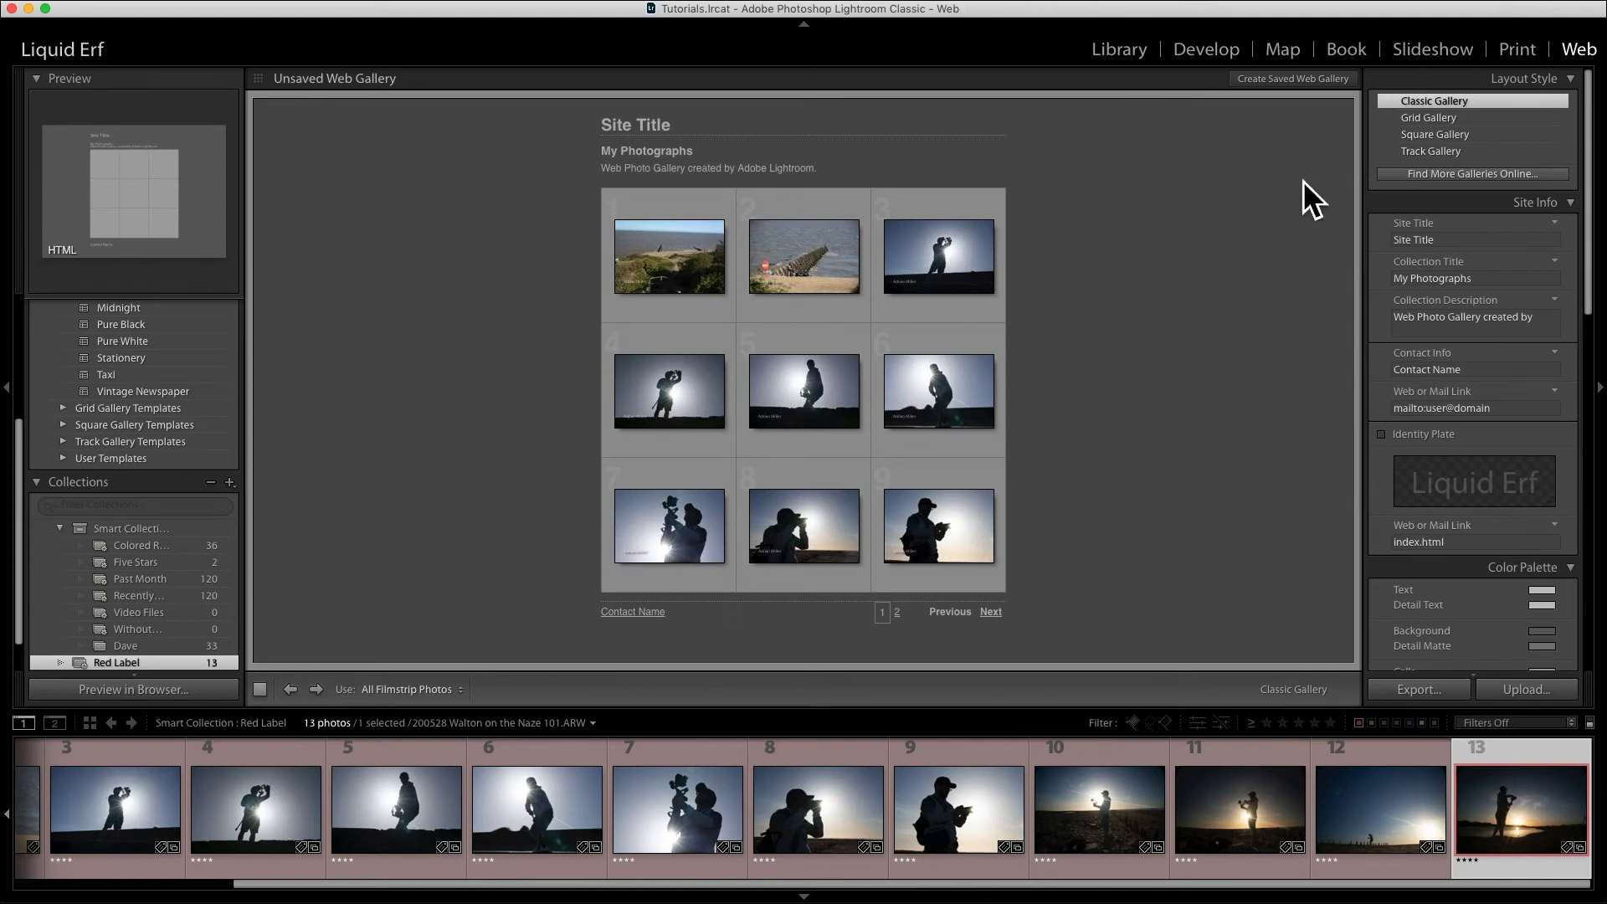
pyautogui.click(1129, 59)
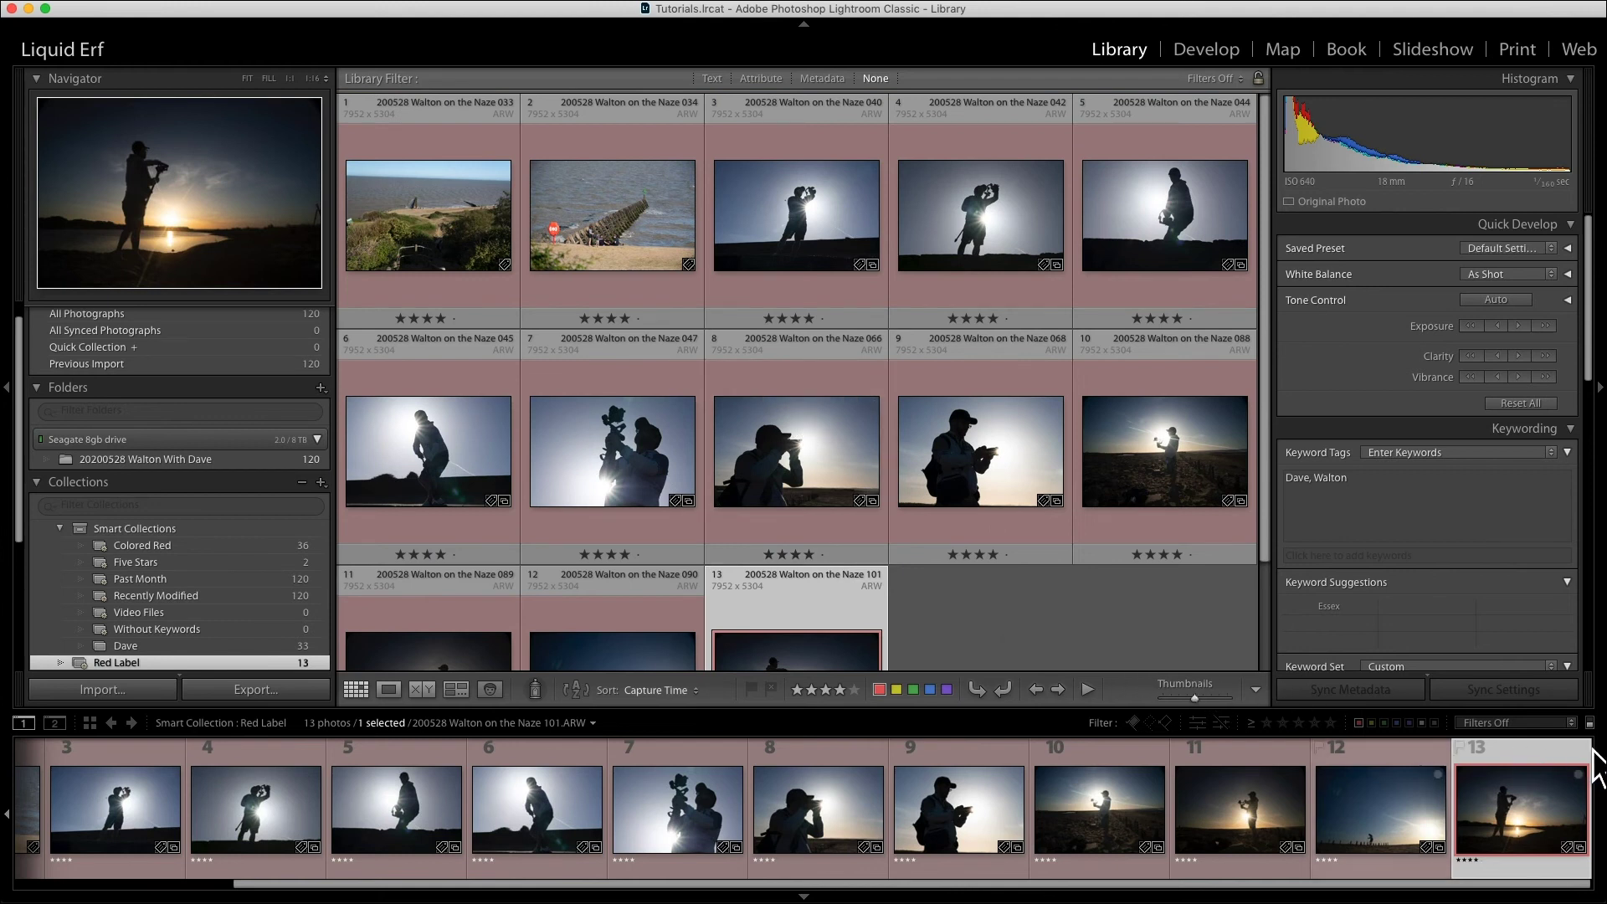
# - Turn on the custom filter, select photos 040, 042 and 044 in the Red Label collection, and start exporting them
pyautogui.click(1590, 723)
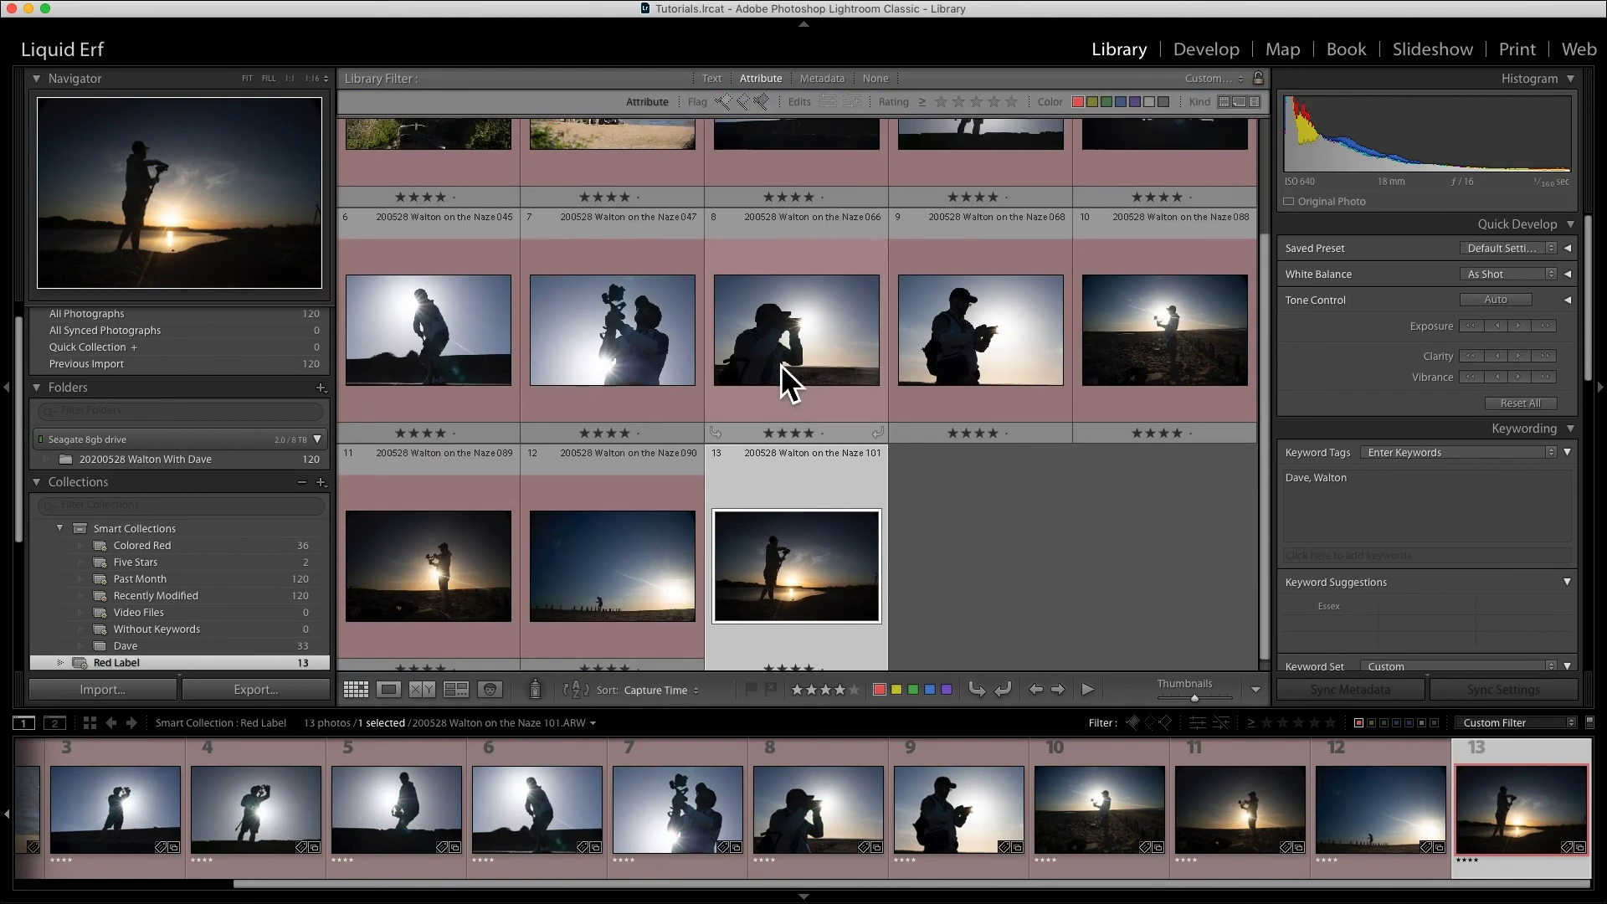
pyautogui.scroll(2, 781, 365)
pyautogui.click(610, 239)
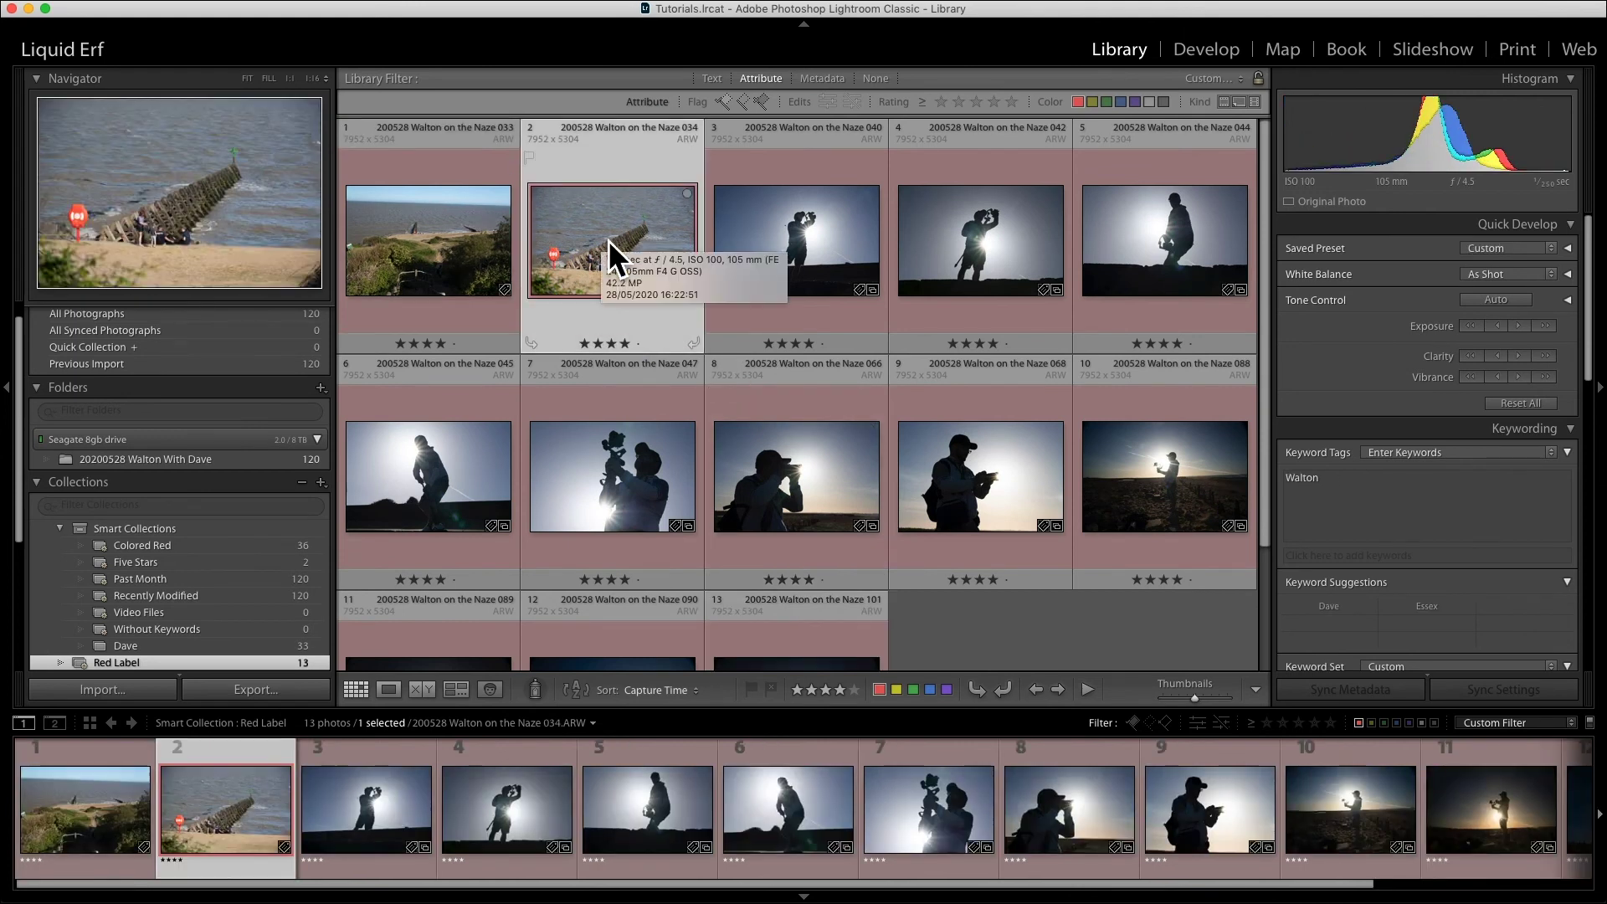
pyautogui.click(804, 163)
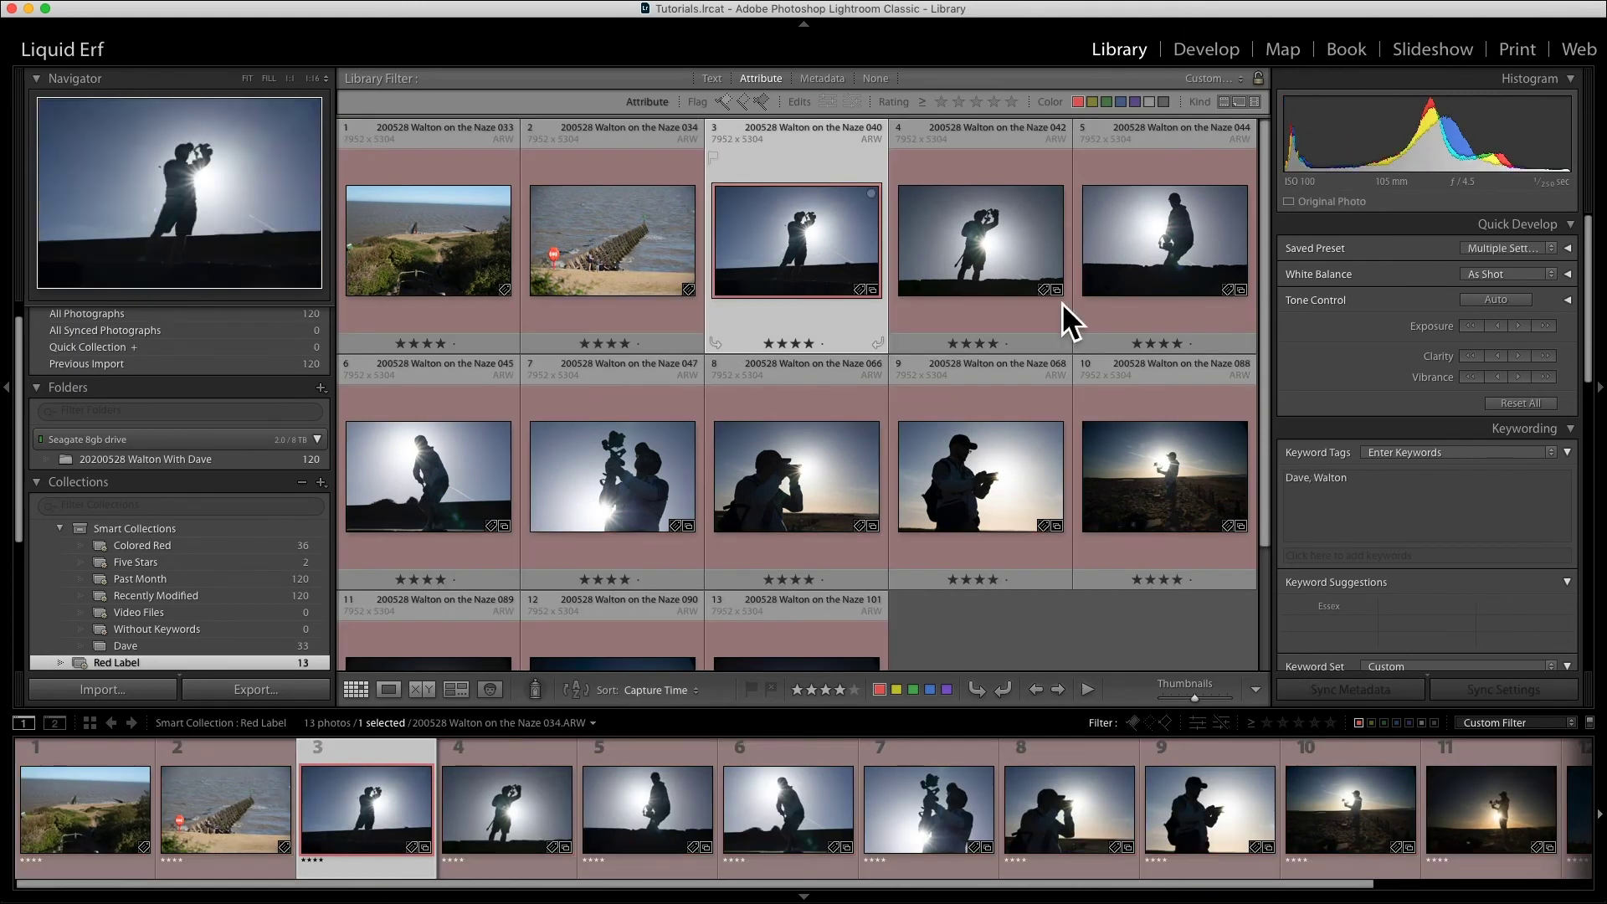
pyautogui.keyDown('shift'); pyautogui.click(1193, 248); pyautogui.keyUp('shift')
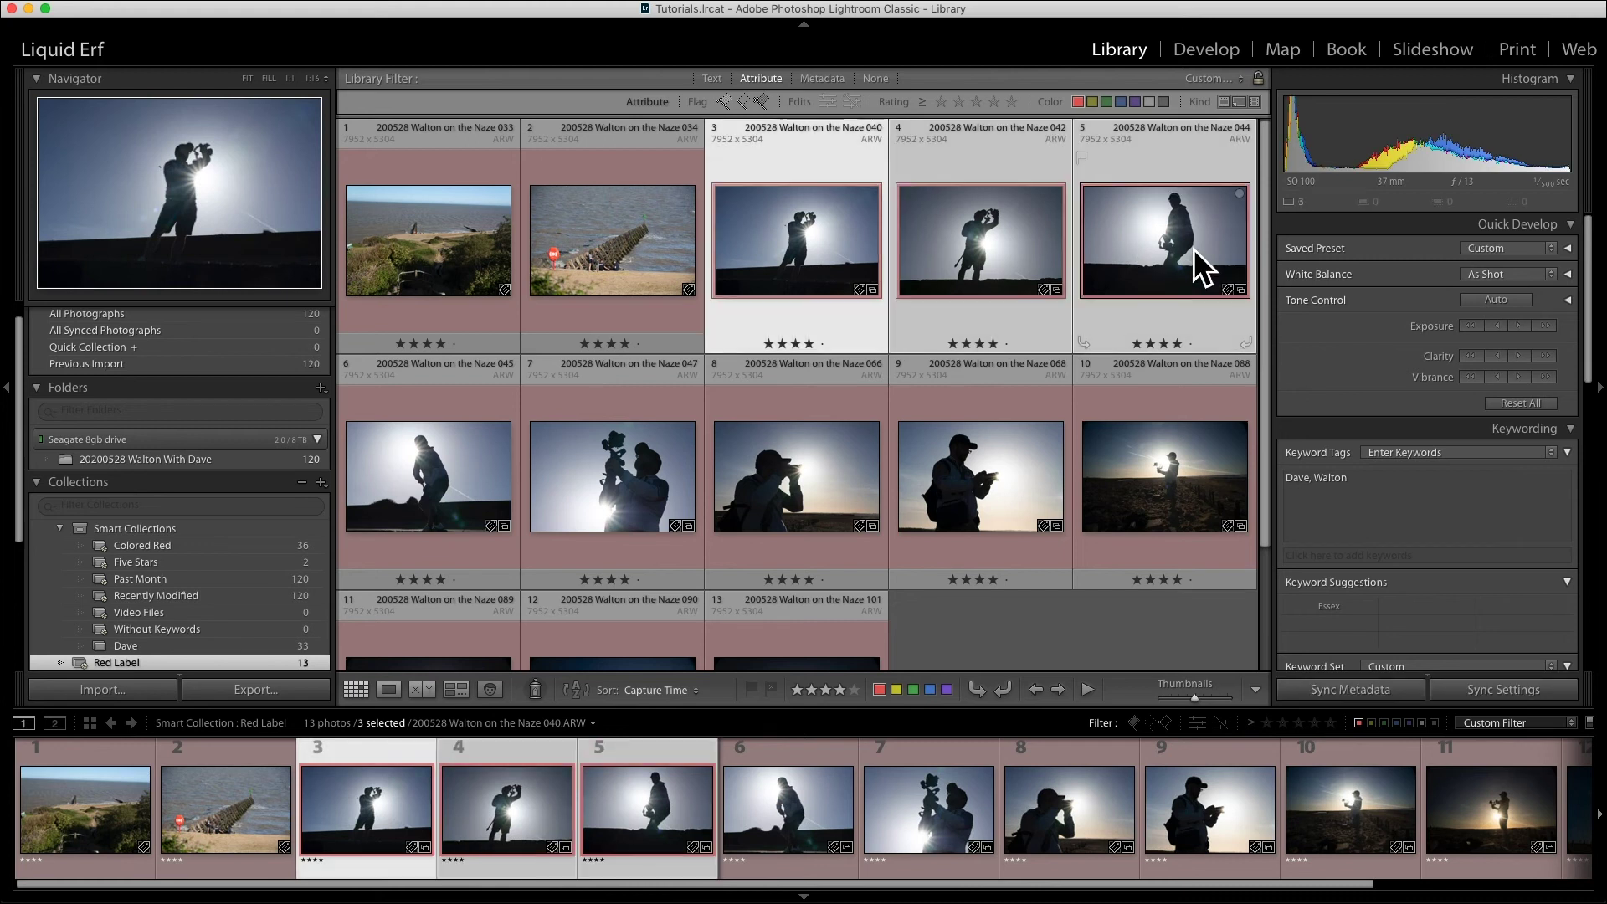
pyautogui.click(277, 692)
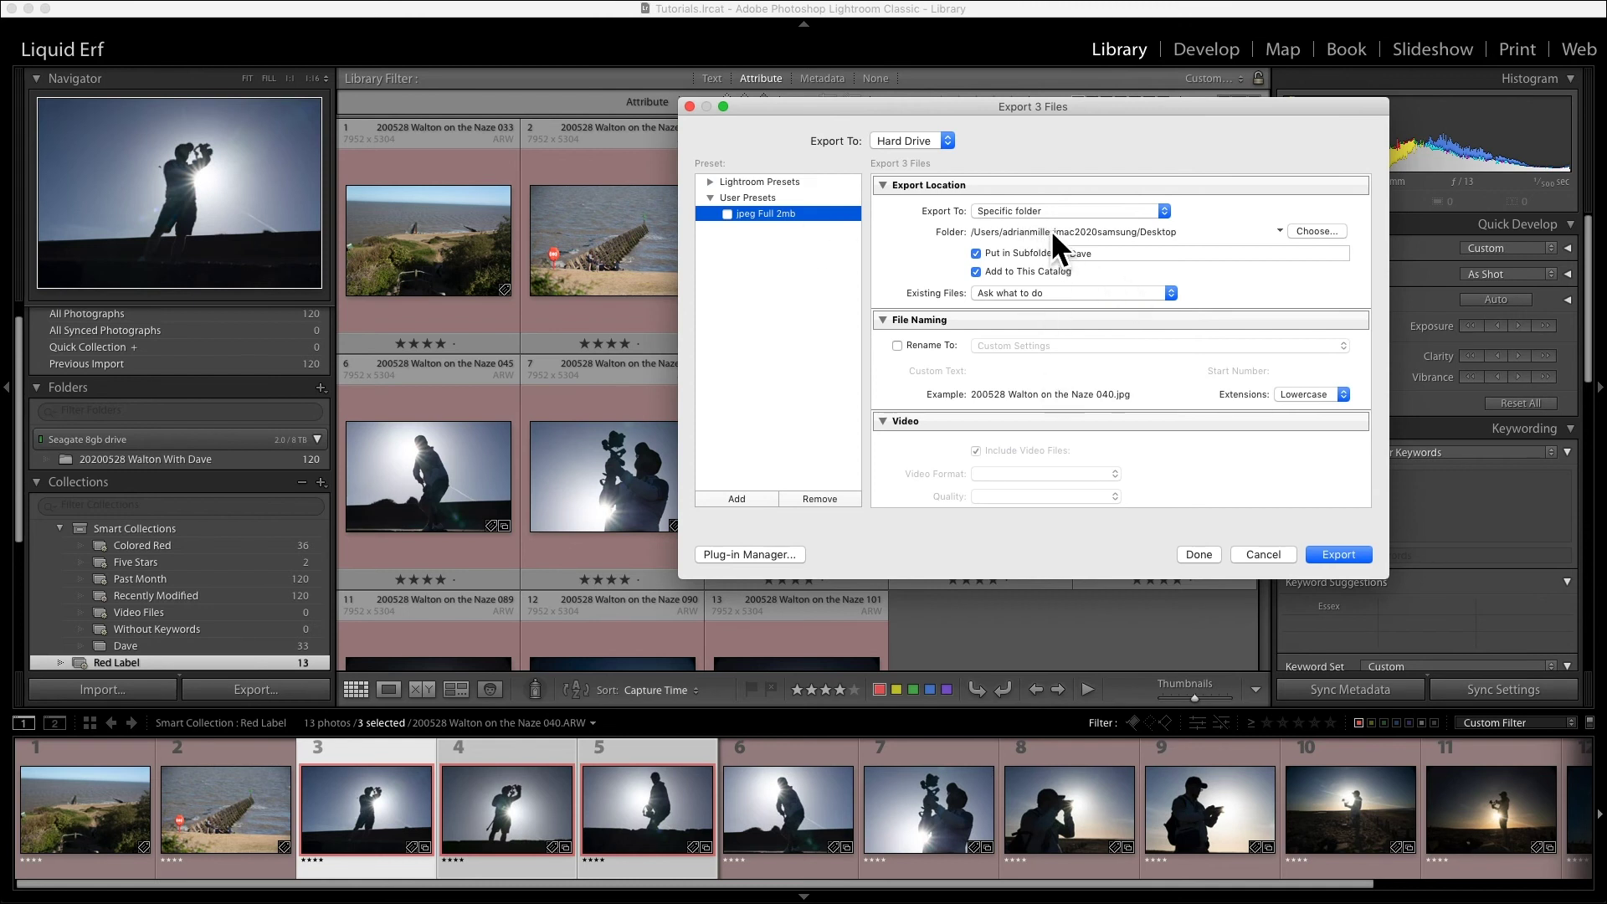
# - Set the export destination to a Test subfolder on the Desktop, choosing a new name for the exported file when files already exist
pyautogui.click(1319, 234)
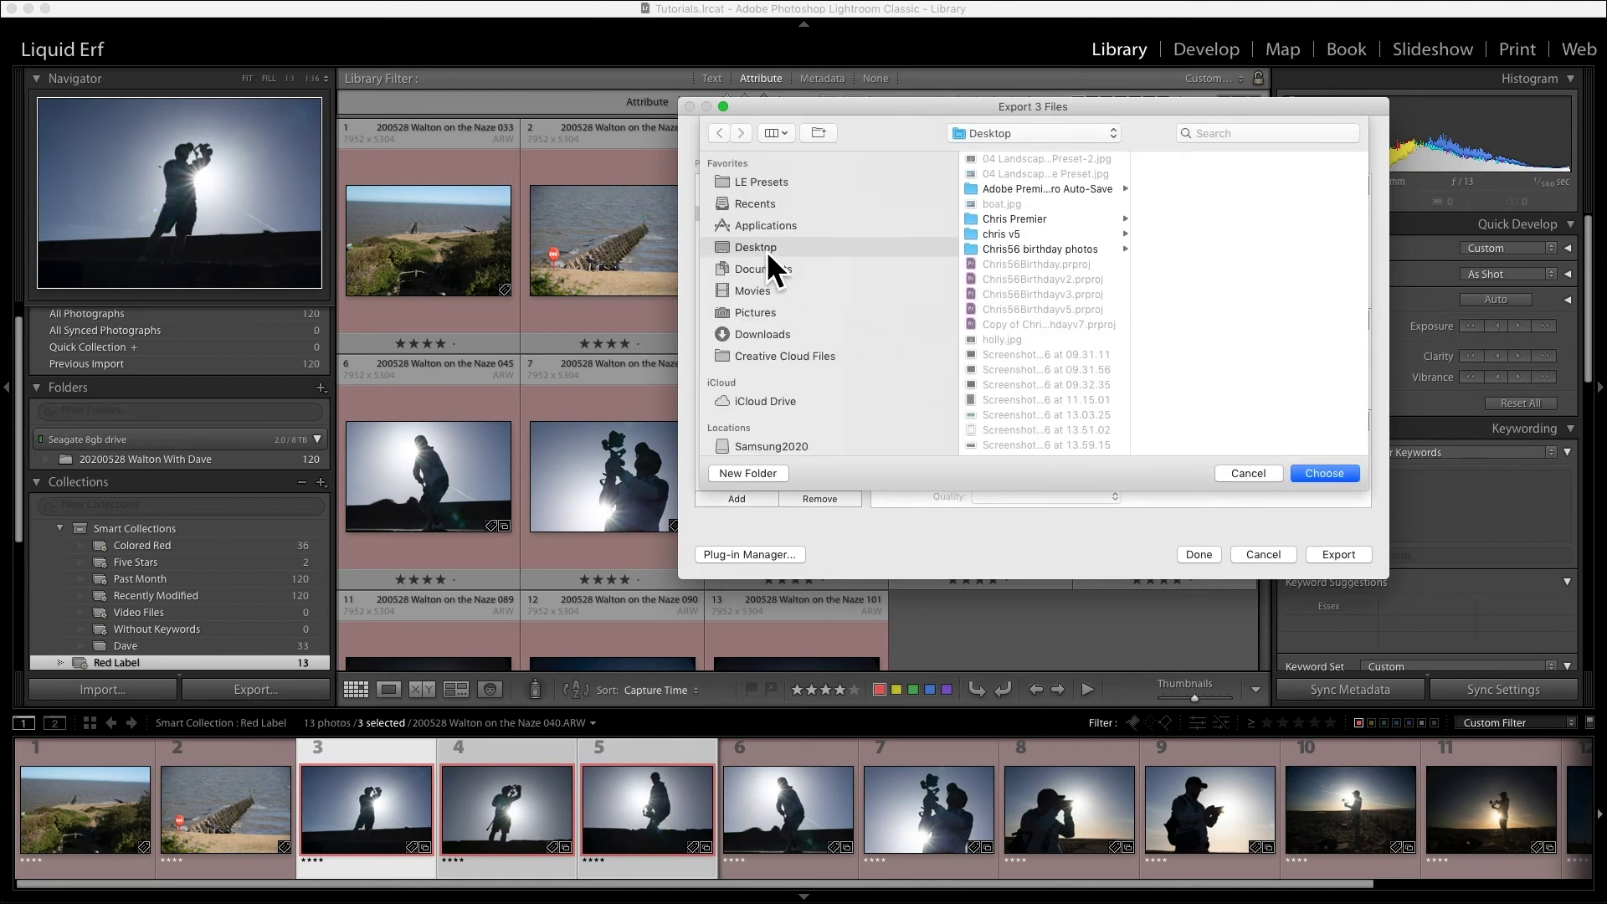
pyautogui.click(1329, 472)
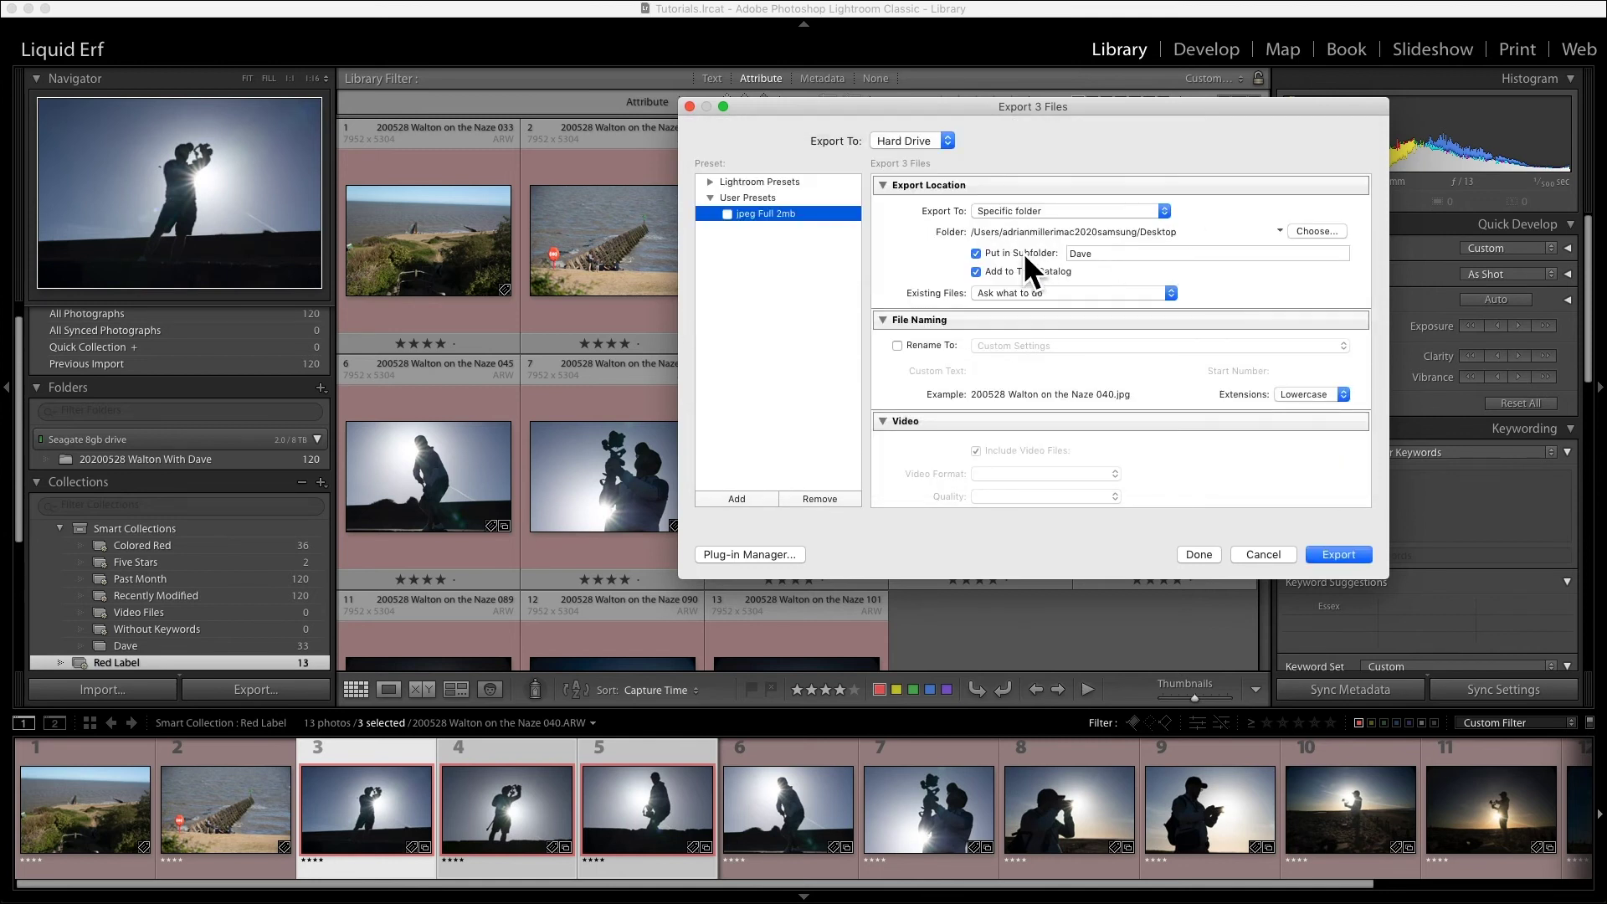
pyautogui.doubleClick(1081, 255)
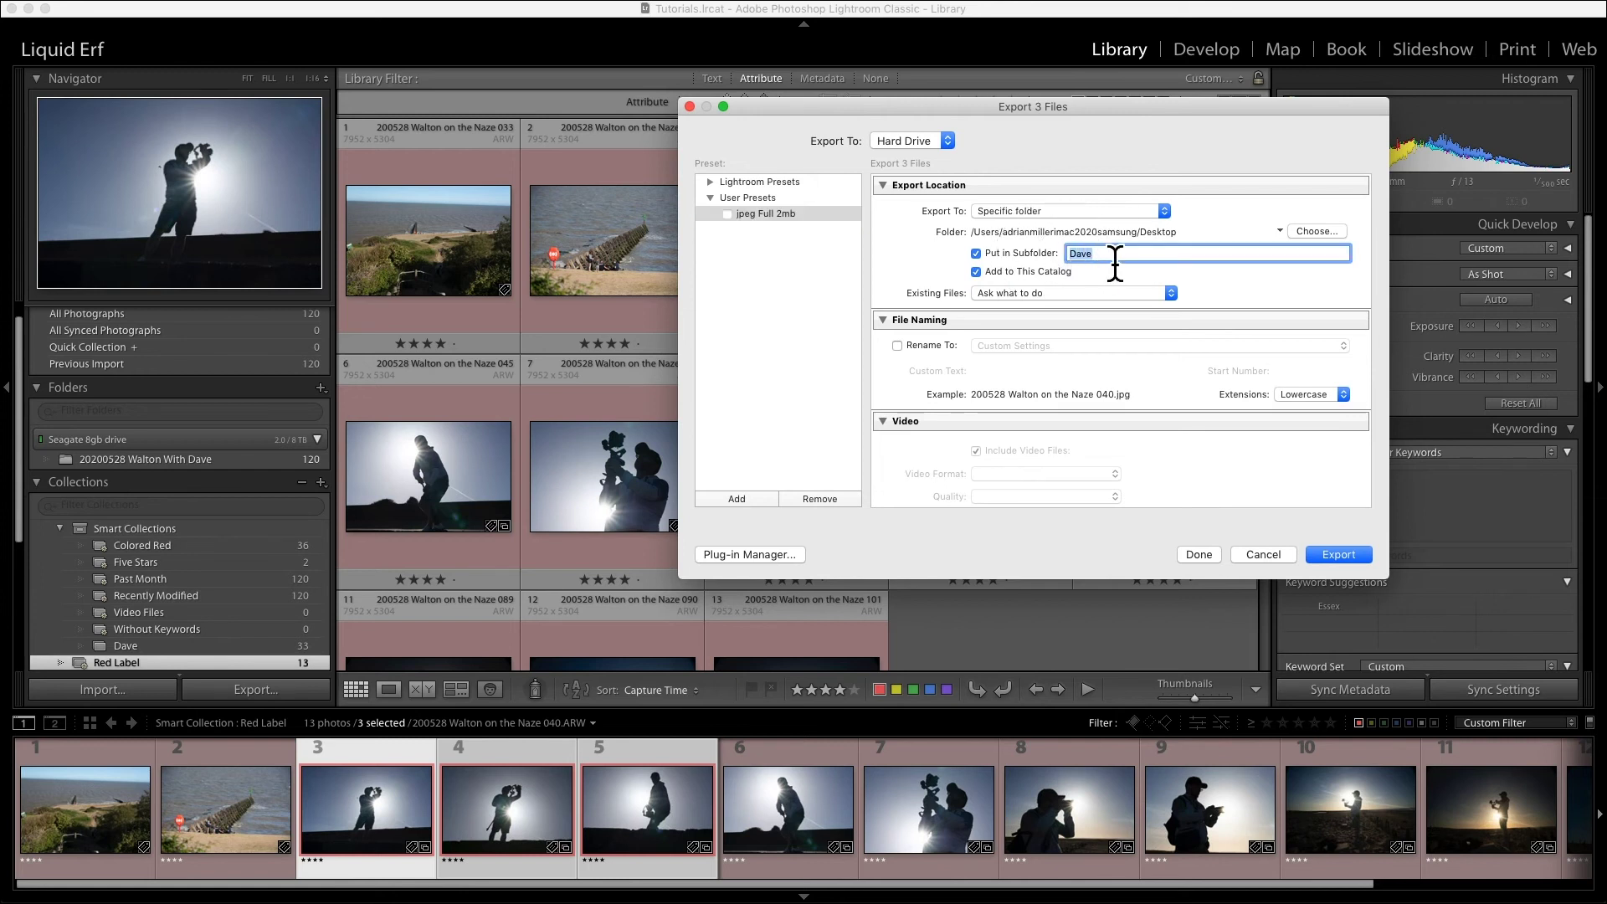
pyautogui.write('Test')
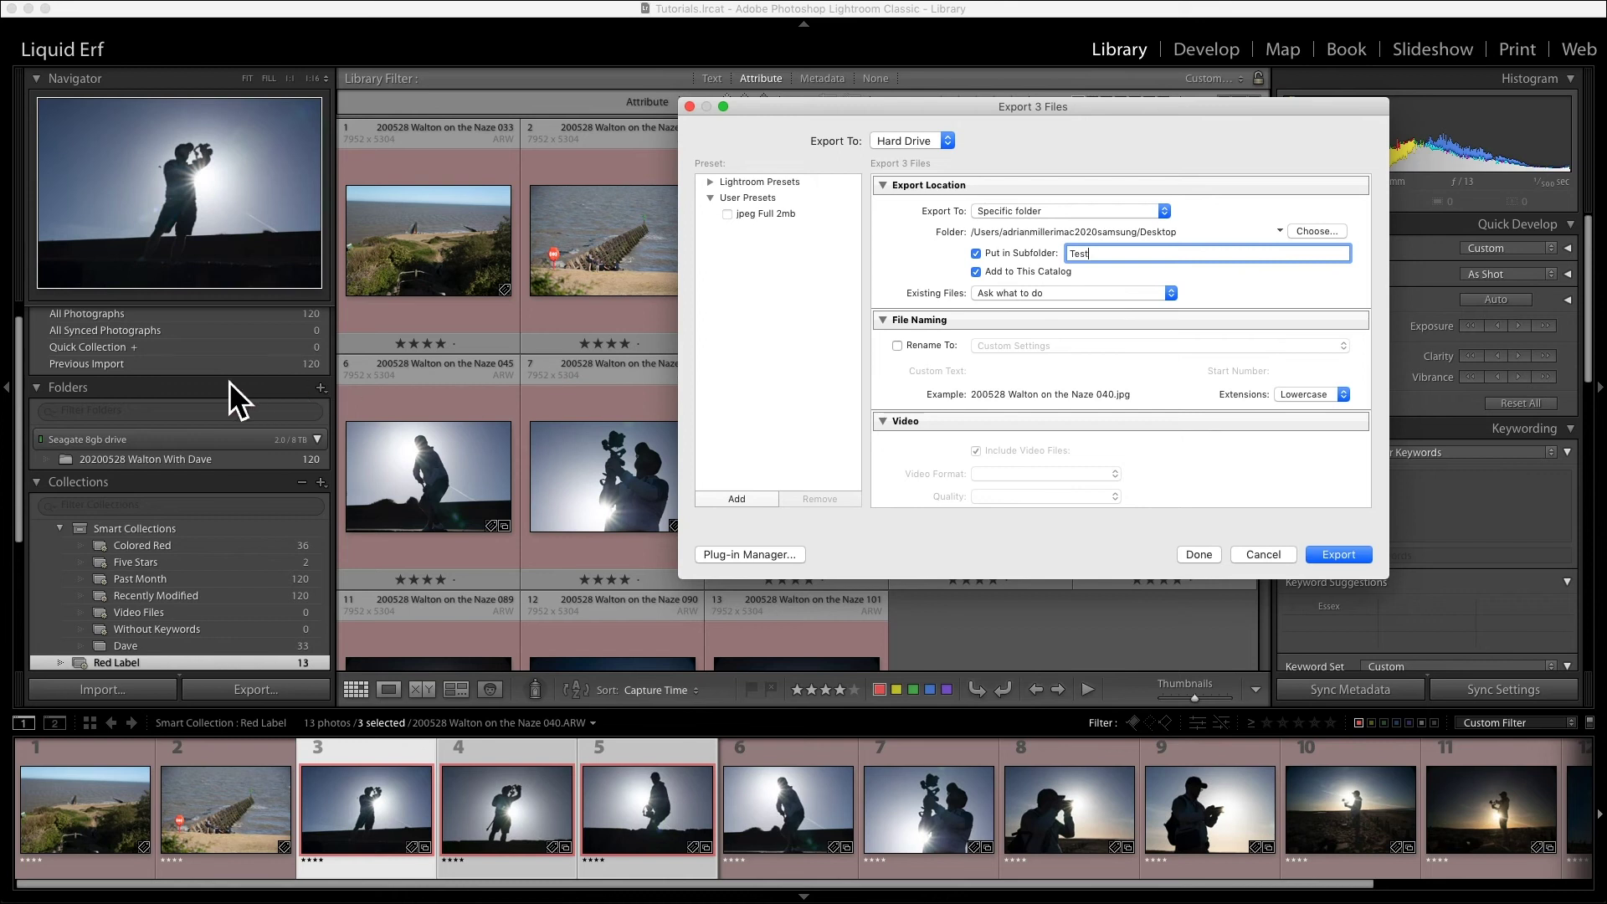
pyautogui.click(1074, 293)
pyautogui.click(1109, 320)
# - Turn on renaming for the exported files and clear the existing custom filename template for editing
pyautogui.click(899, 347)
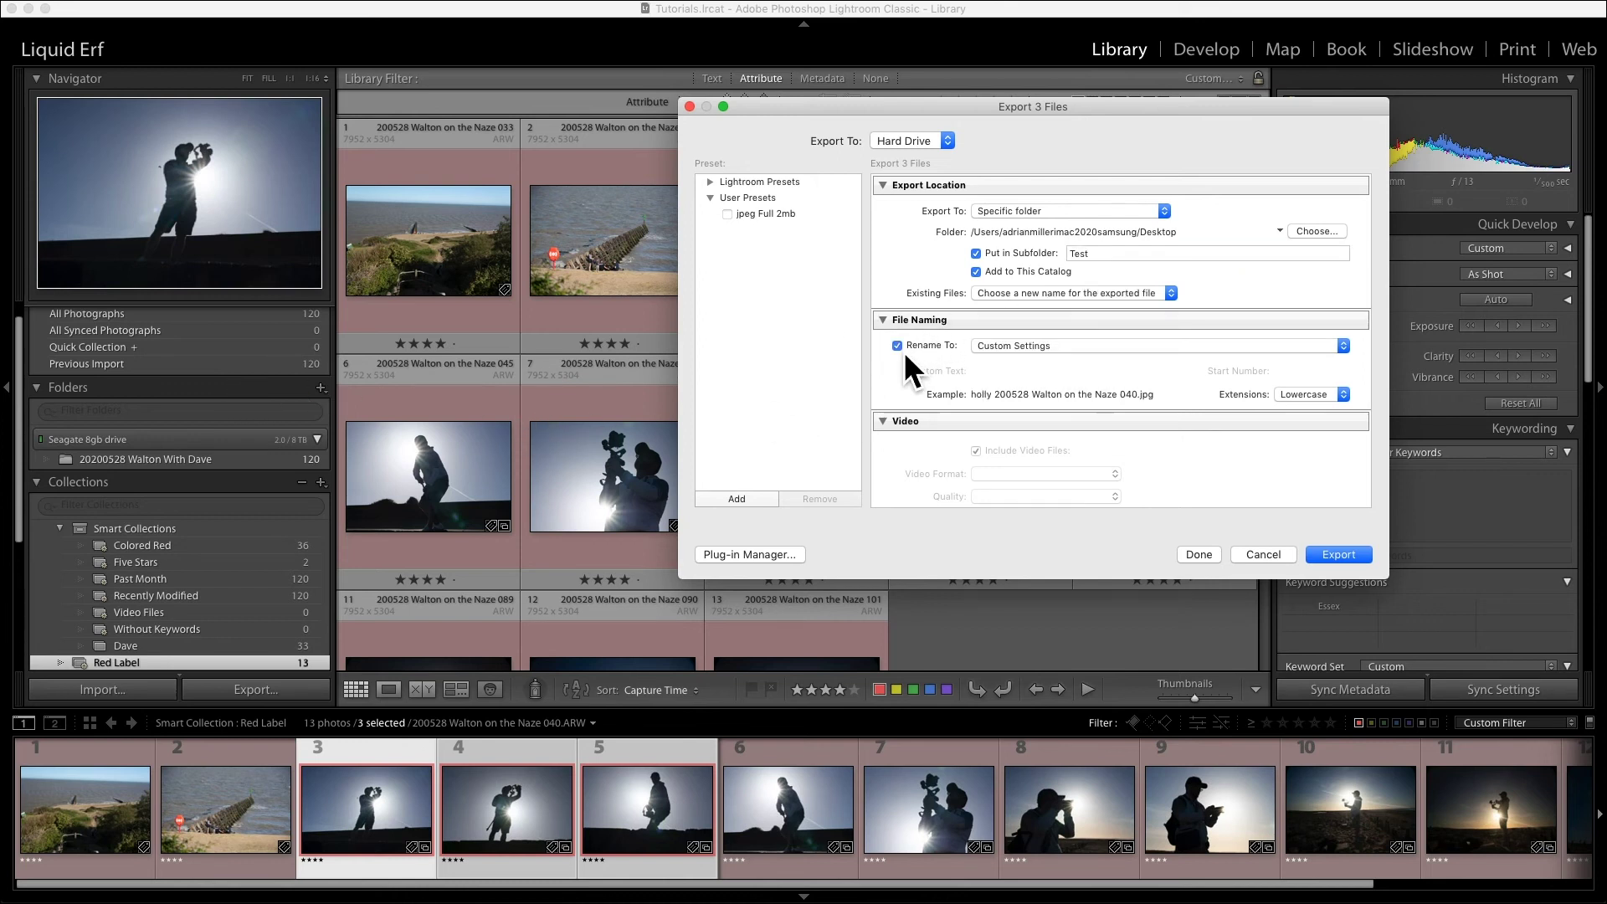
pyautogui.click(1046, 347)
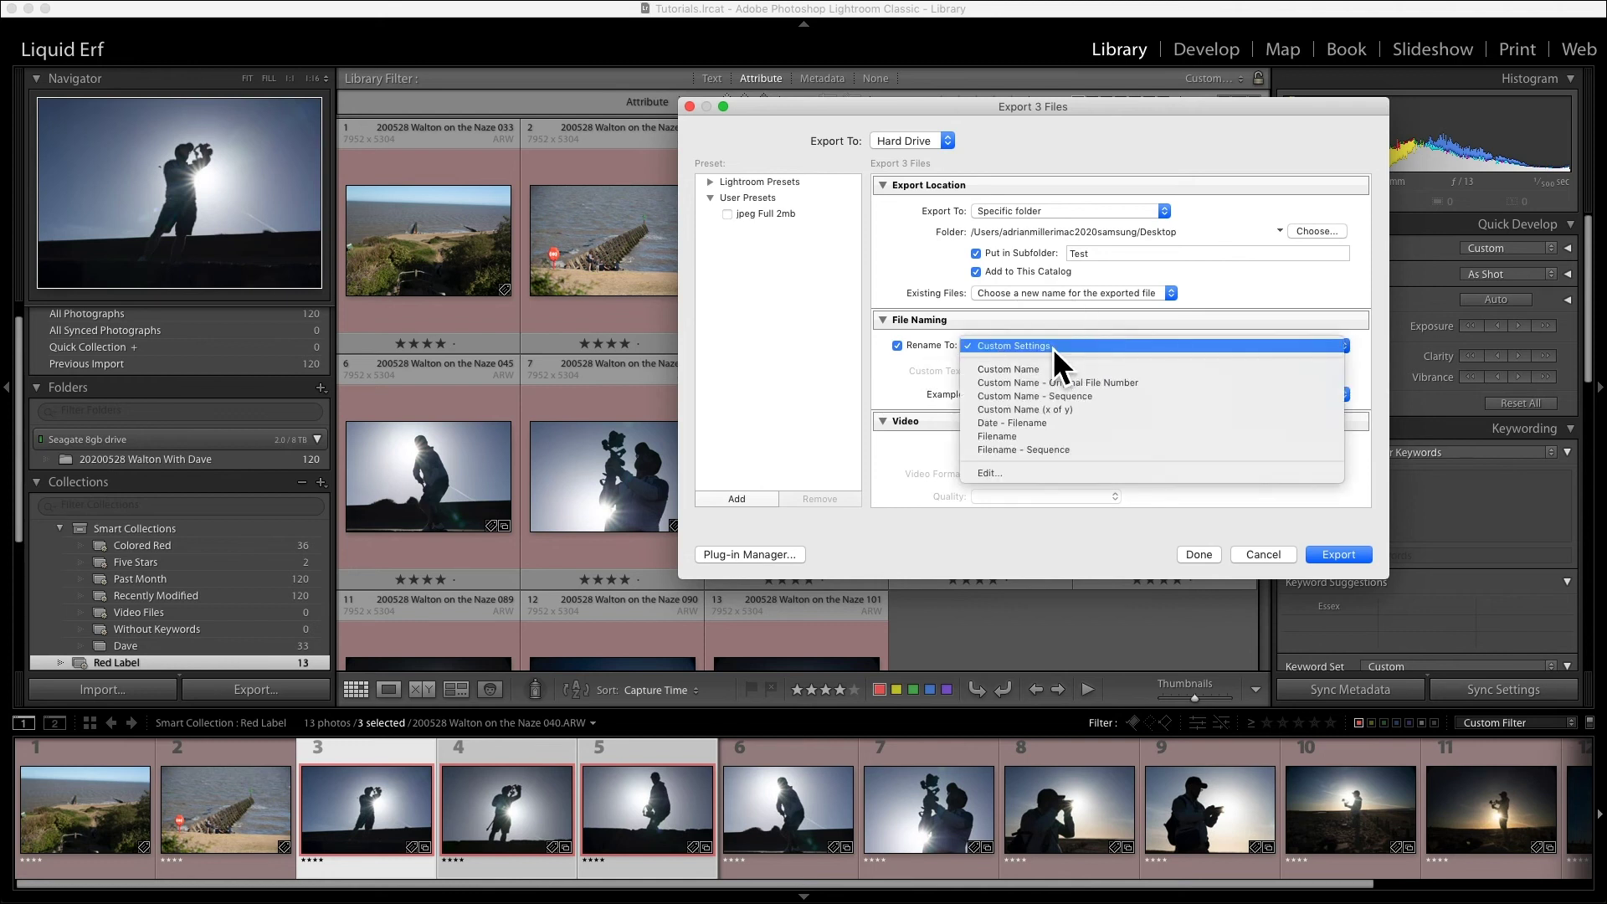
pyautogui.click(1007, 477)
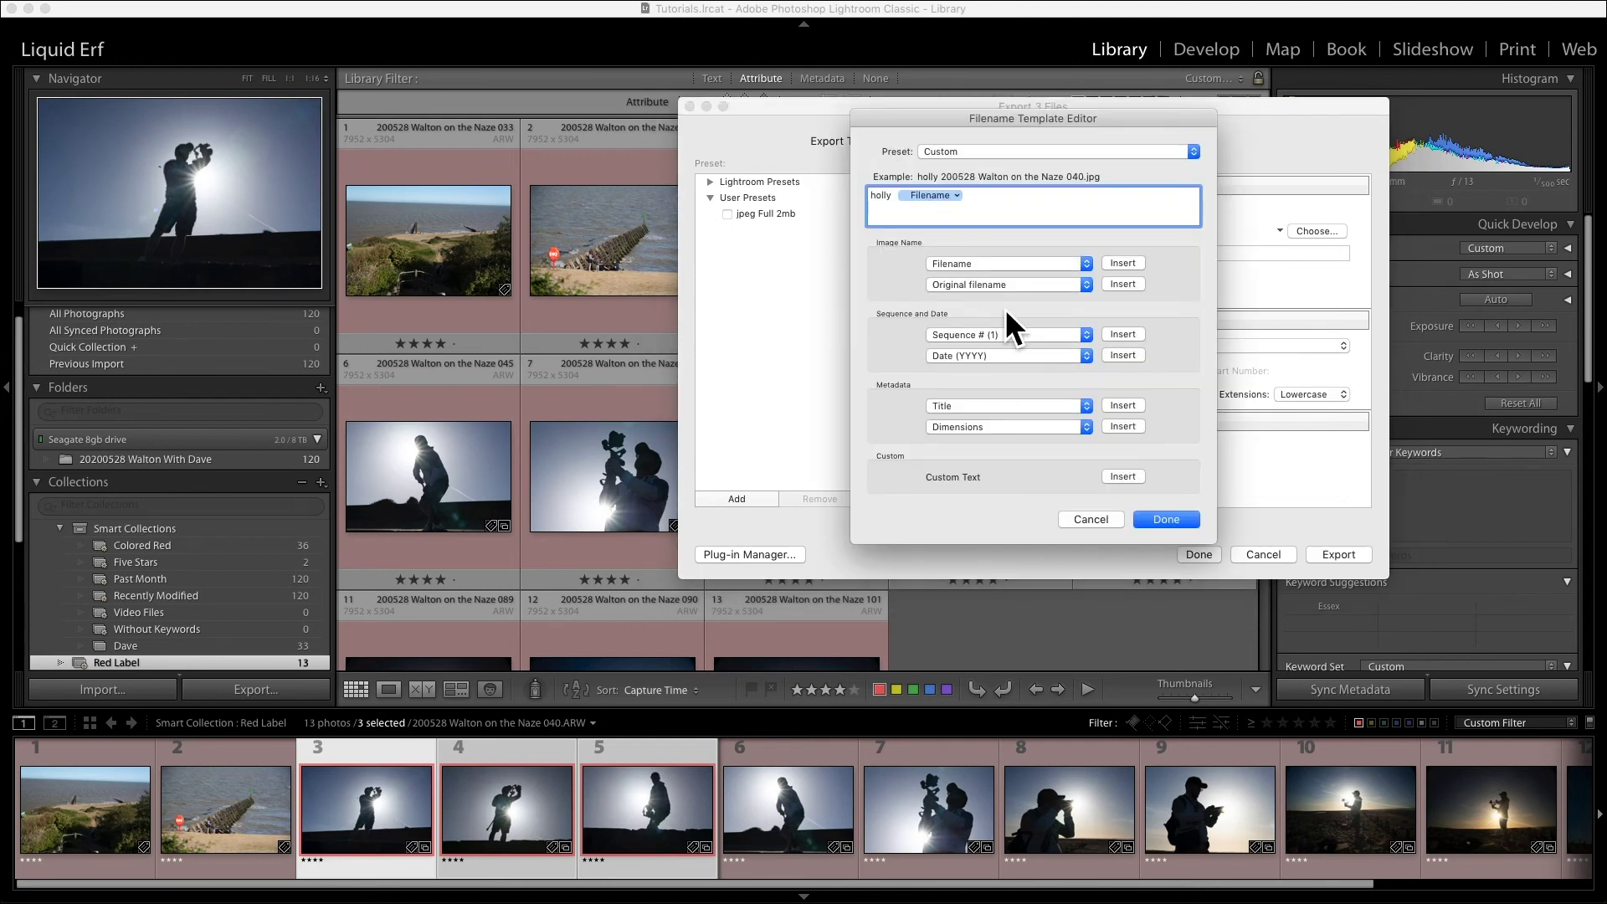
pyautogui.moveTo(975, 198); pyautogui.dragTo(818, 208)
pyautogui.press('BackSpace')
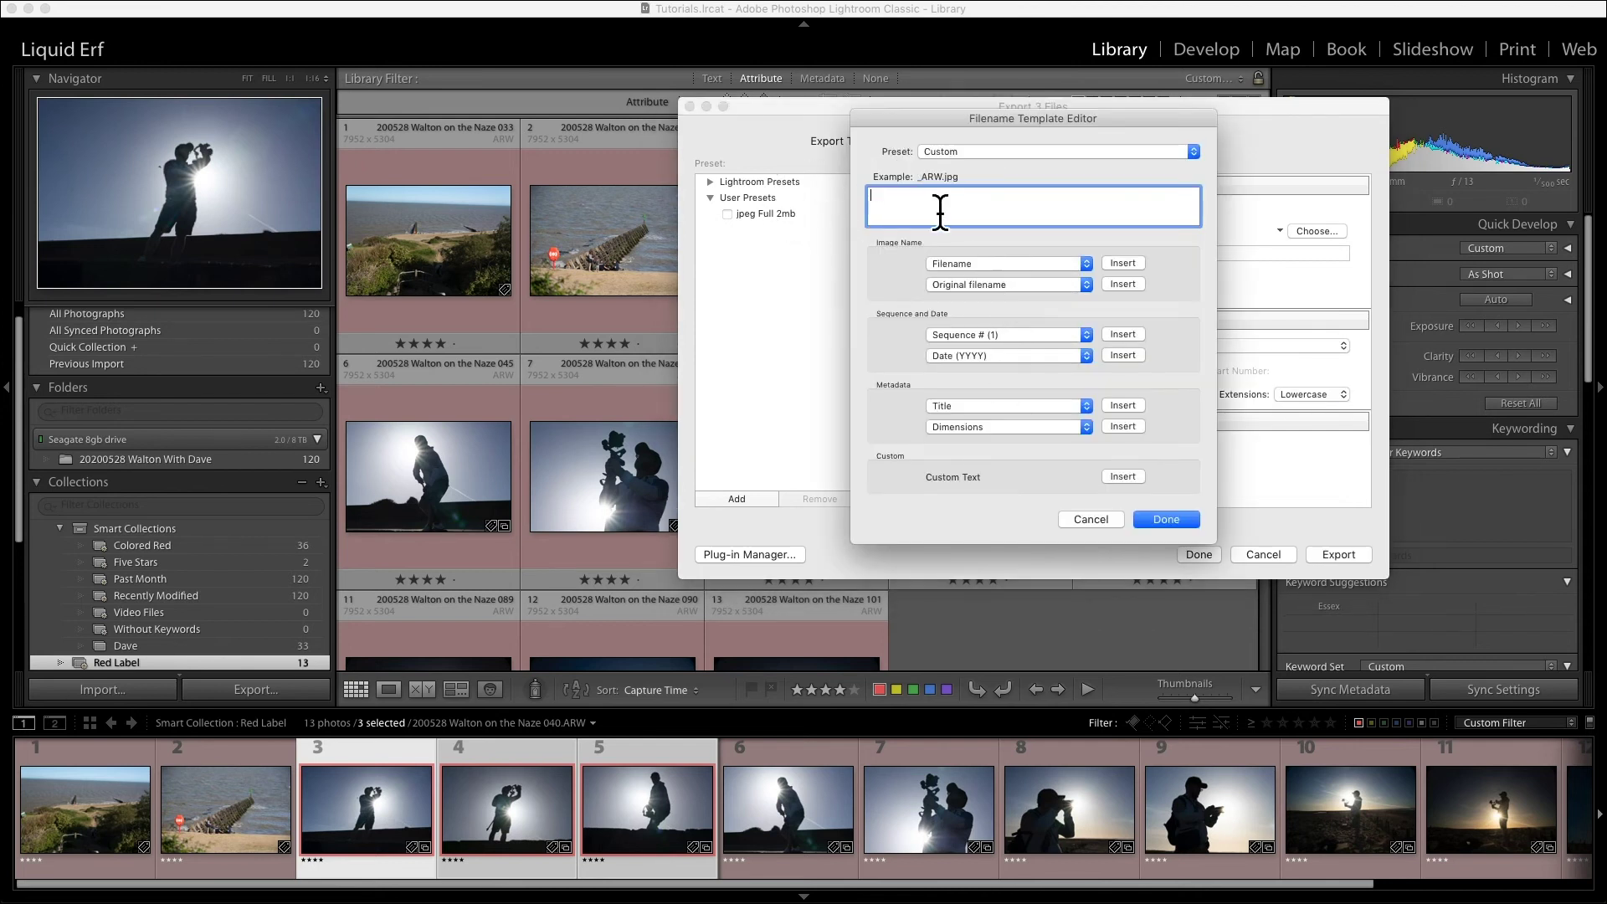
# - Build the filename template from Date (YYMMDD), the text Walton and two Sequence # (001) tokens, and confirm it
pyautogui.click(1086, 356)
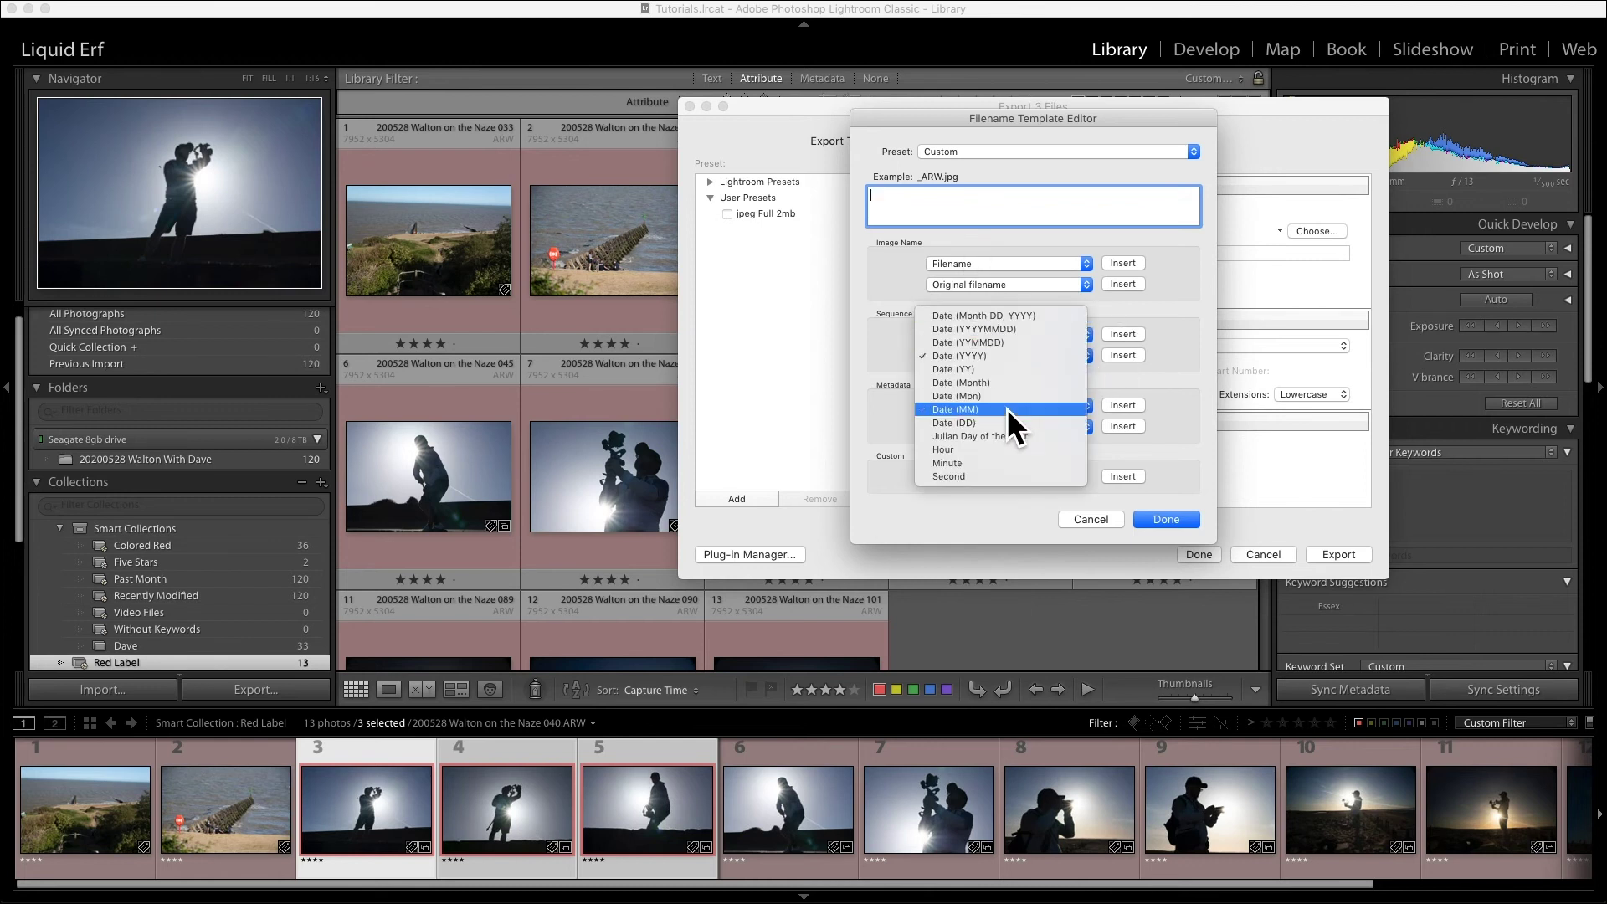
pyautogui.click(983, 343)
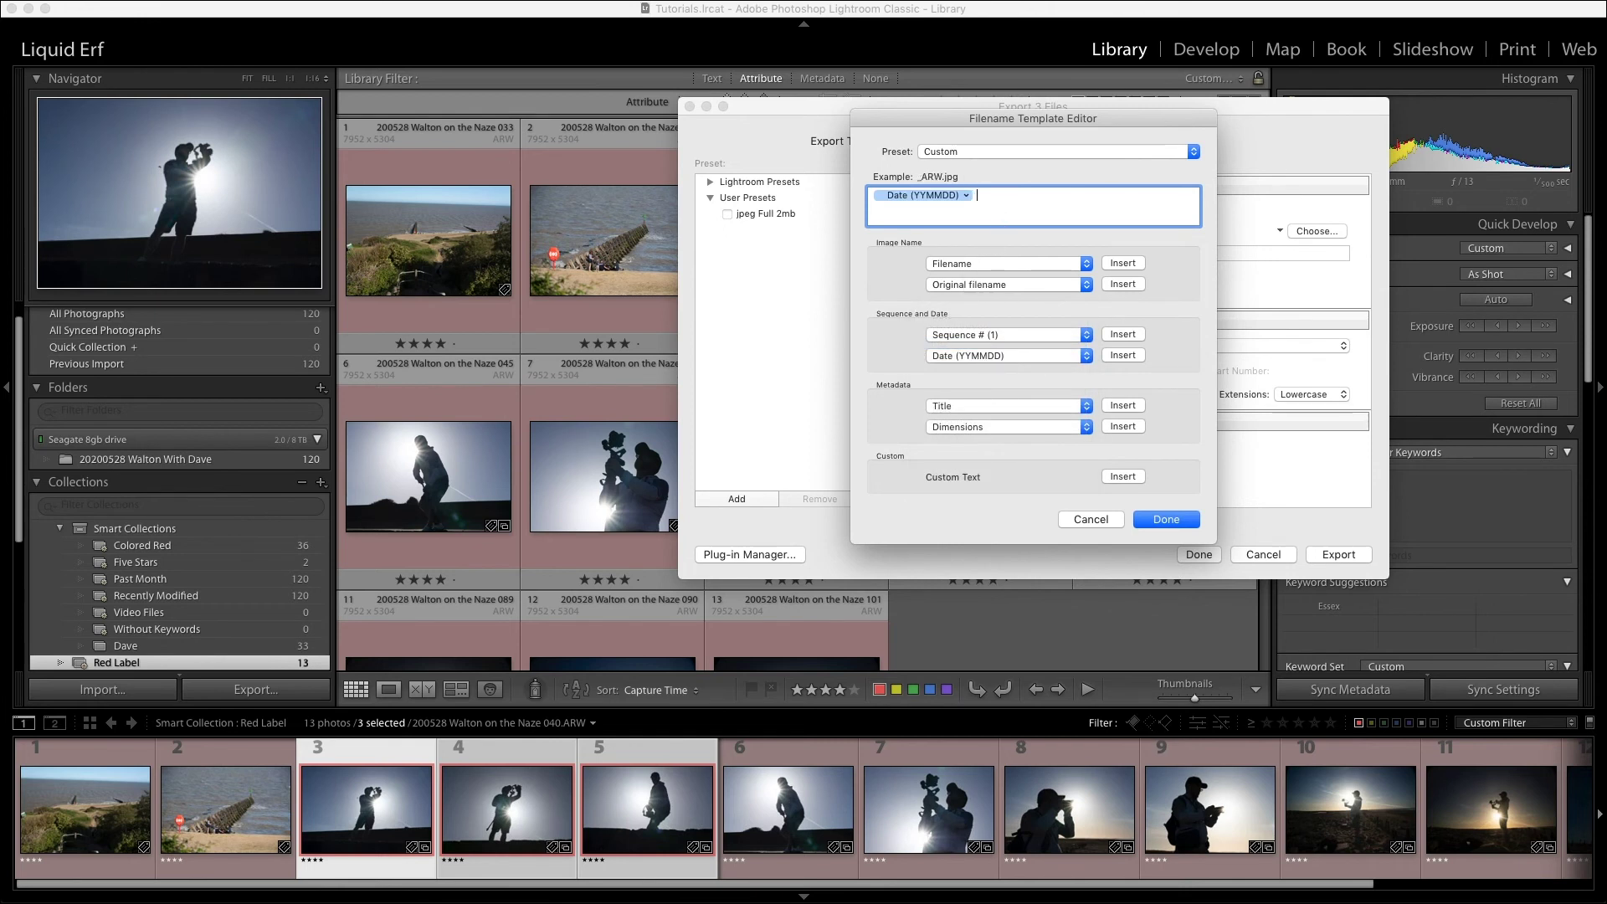
pyautogui.write('Walton')
pyautogui.click(1087, 336)
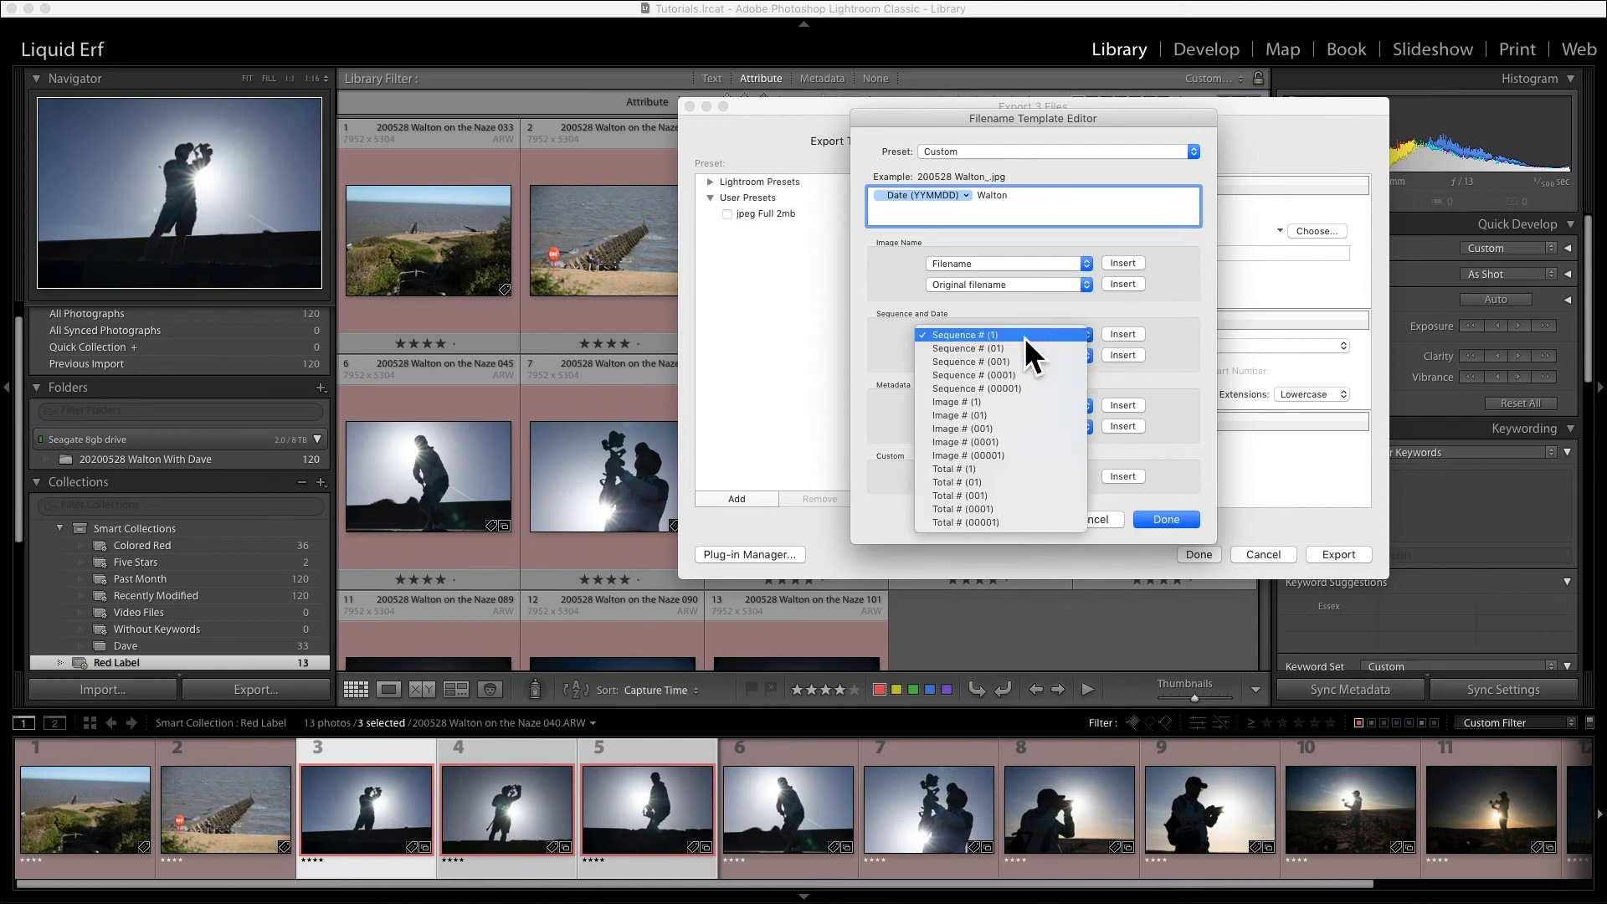
pyautogui.click(976, 363)
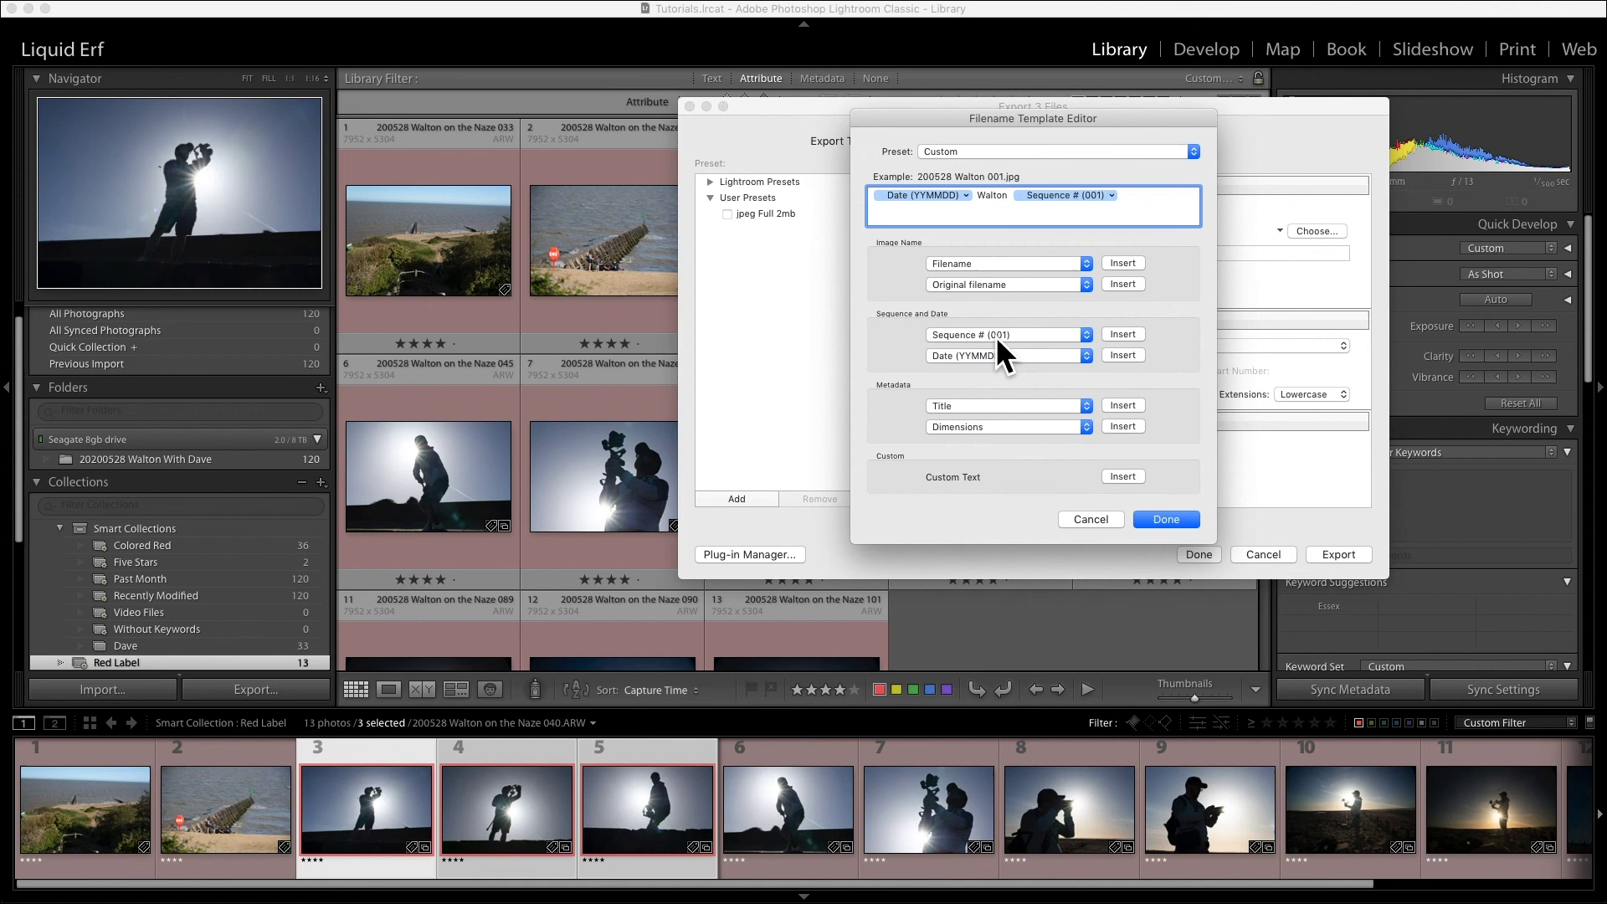
pyautogui.click(1126, 335)
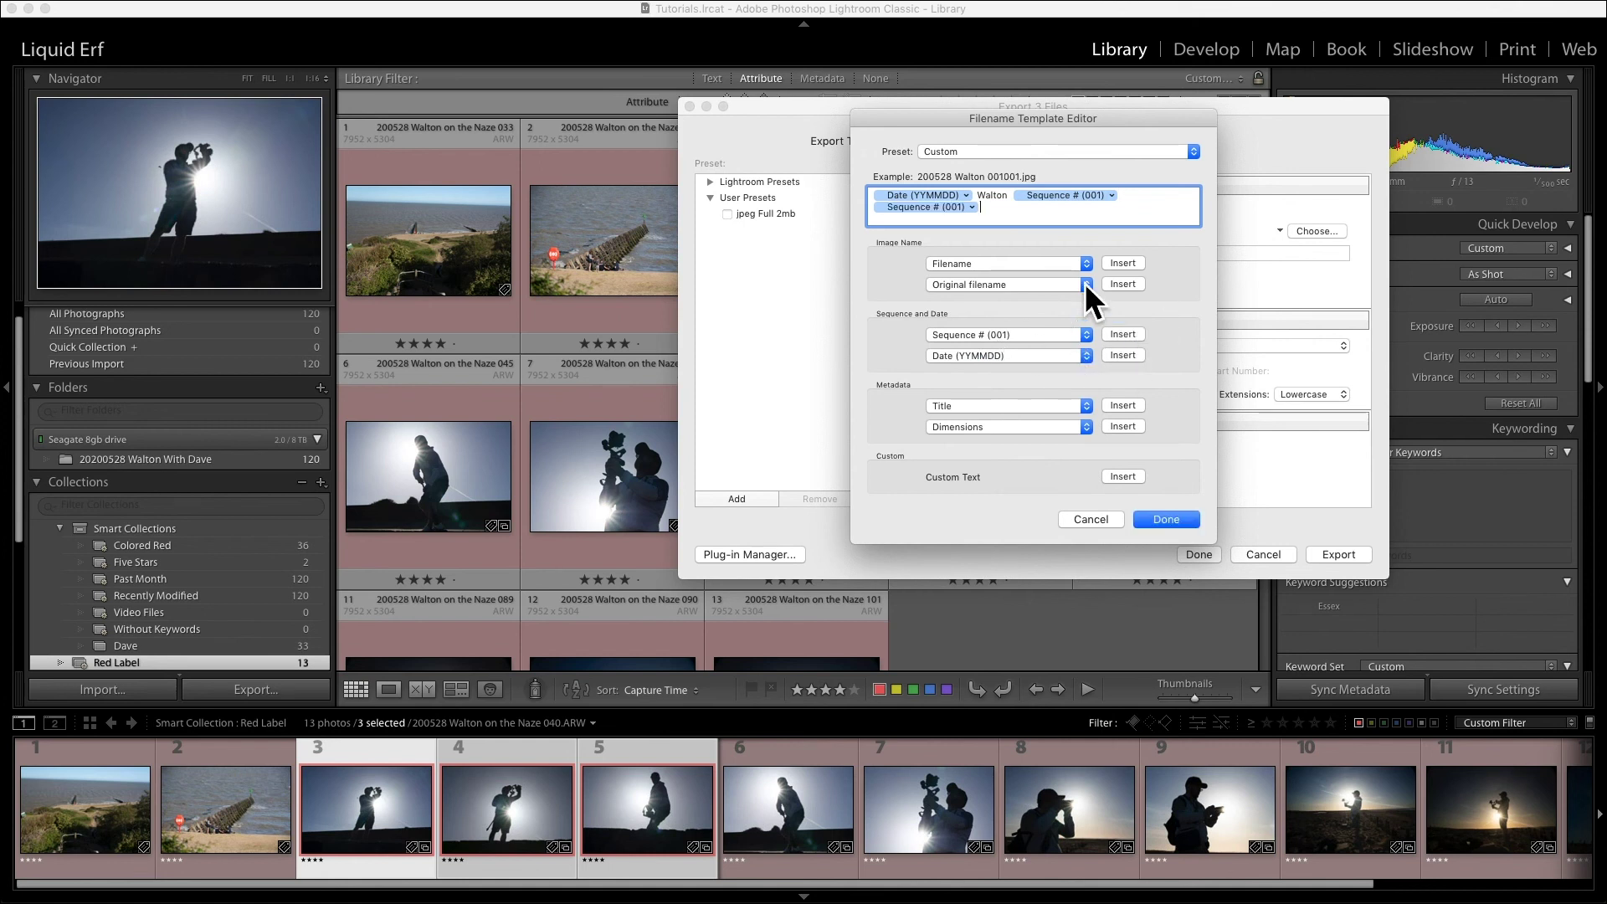
pyautogui.press('Return')
# - Review the image formats while keeping JPEG, and switch the 2,000 K file size limit off and back on around the quality setting
pyautogui.scroll(-2, 1120, 358)
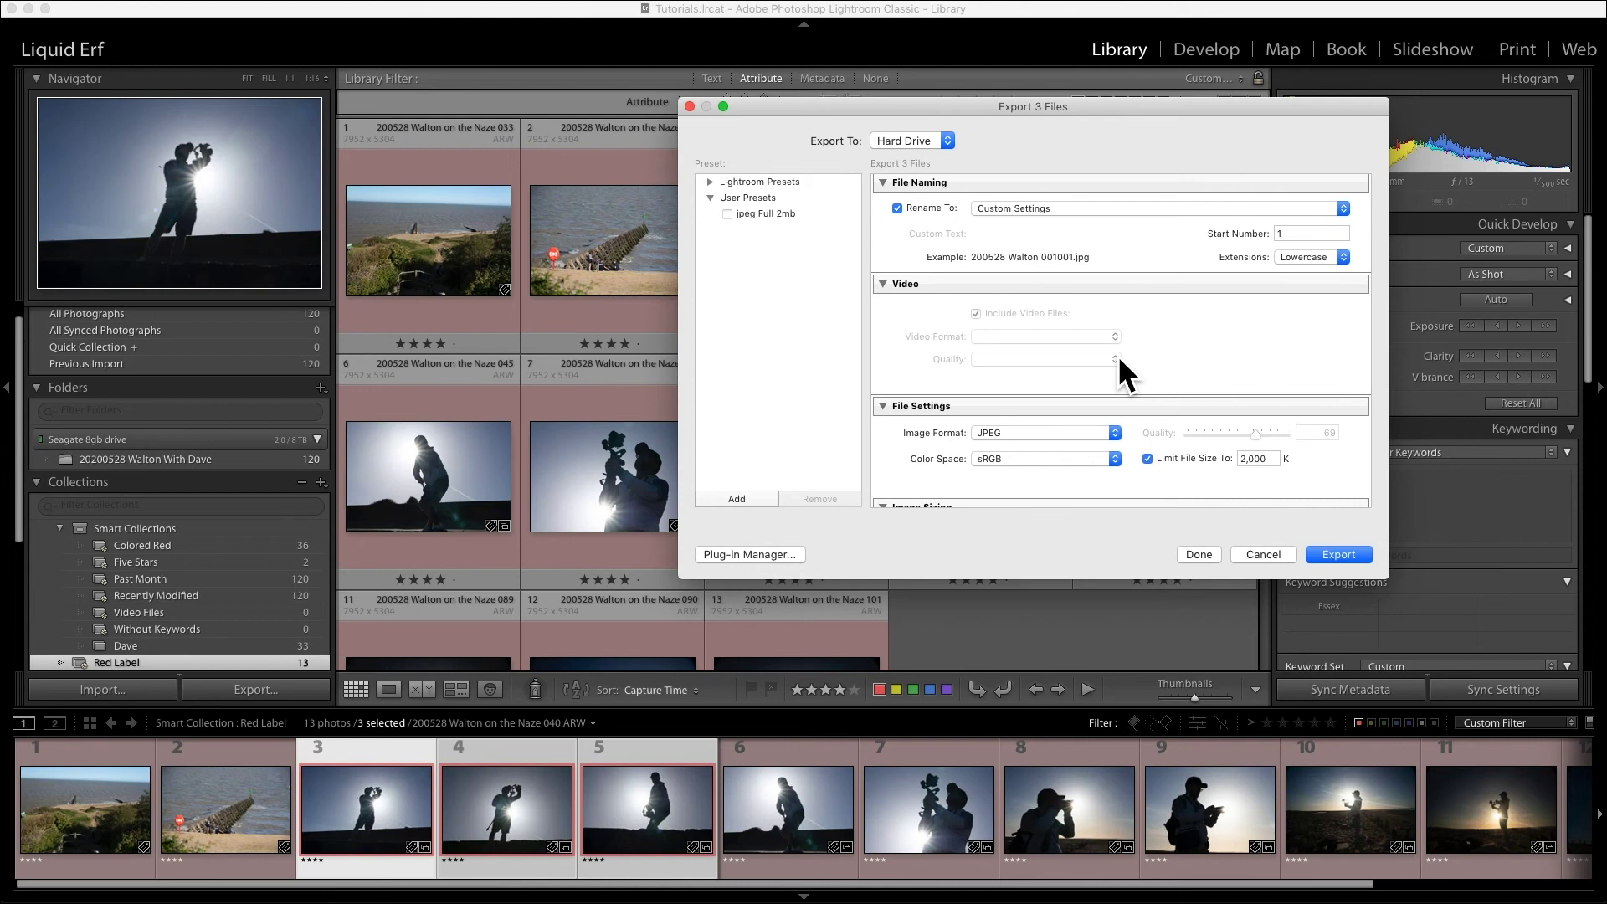
pyautogui.scroll(-5, 1213, 330)
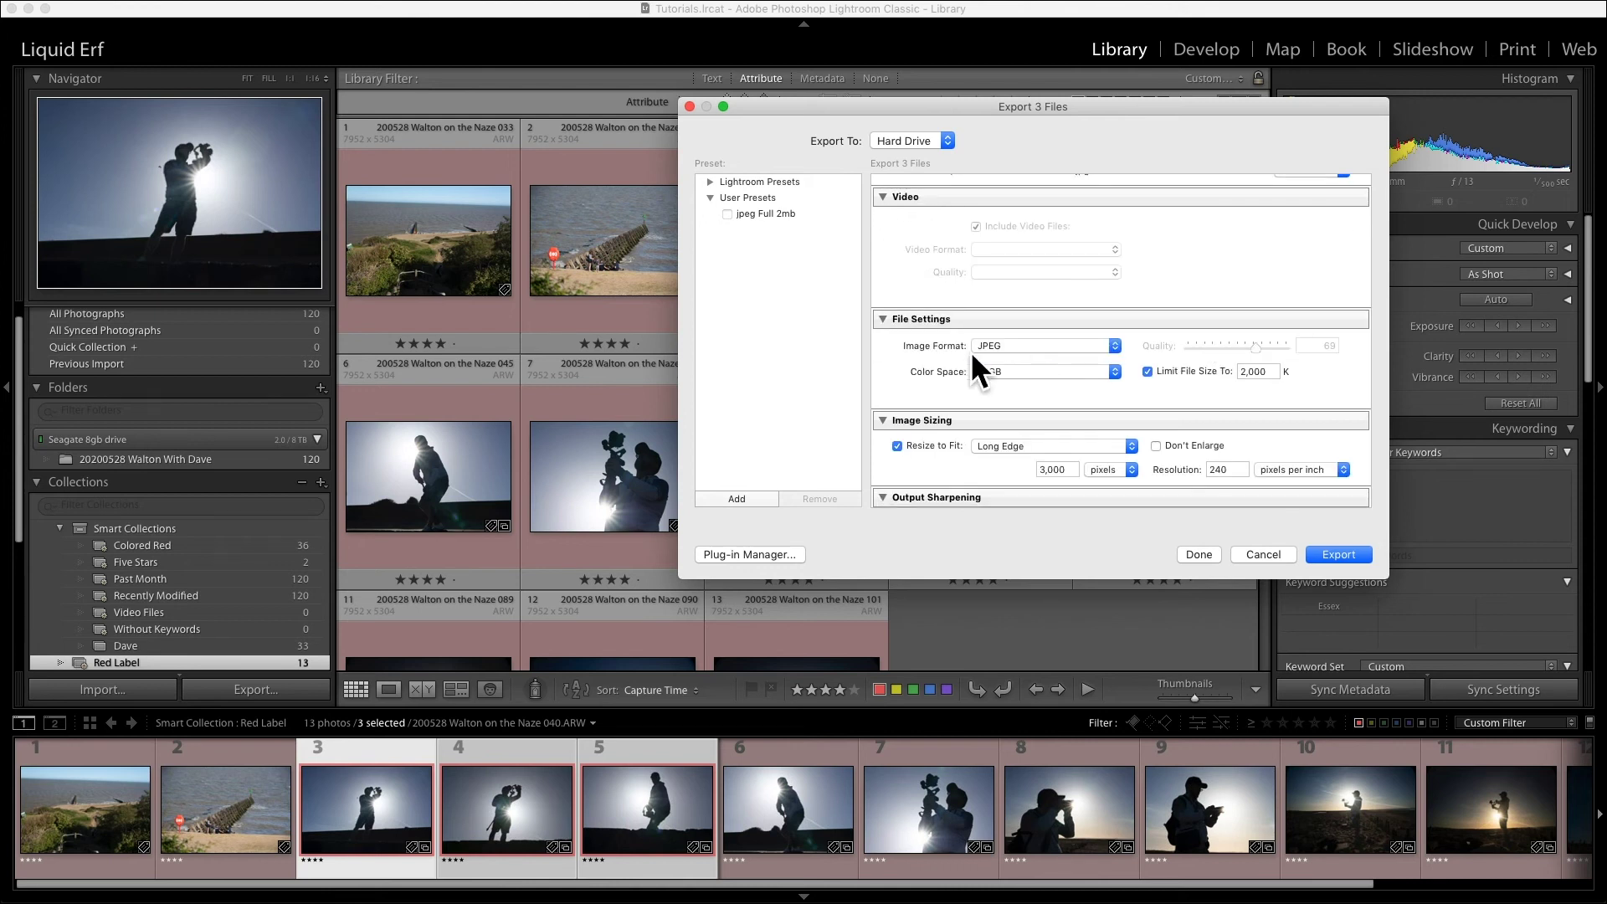
pyautogui.click(1026, 347)
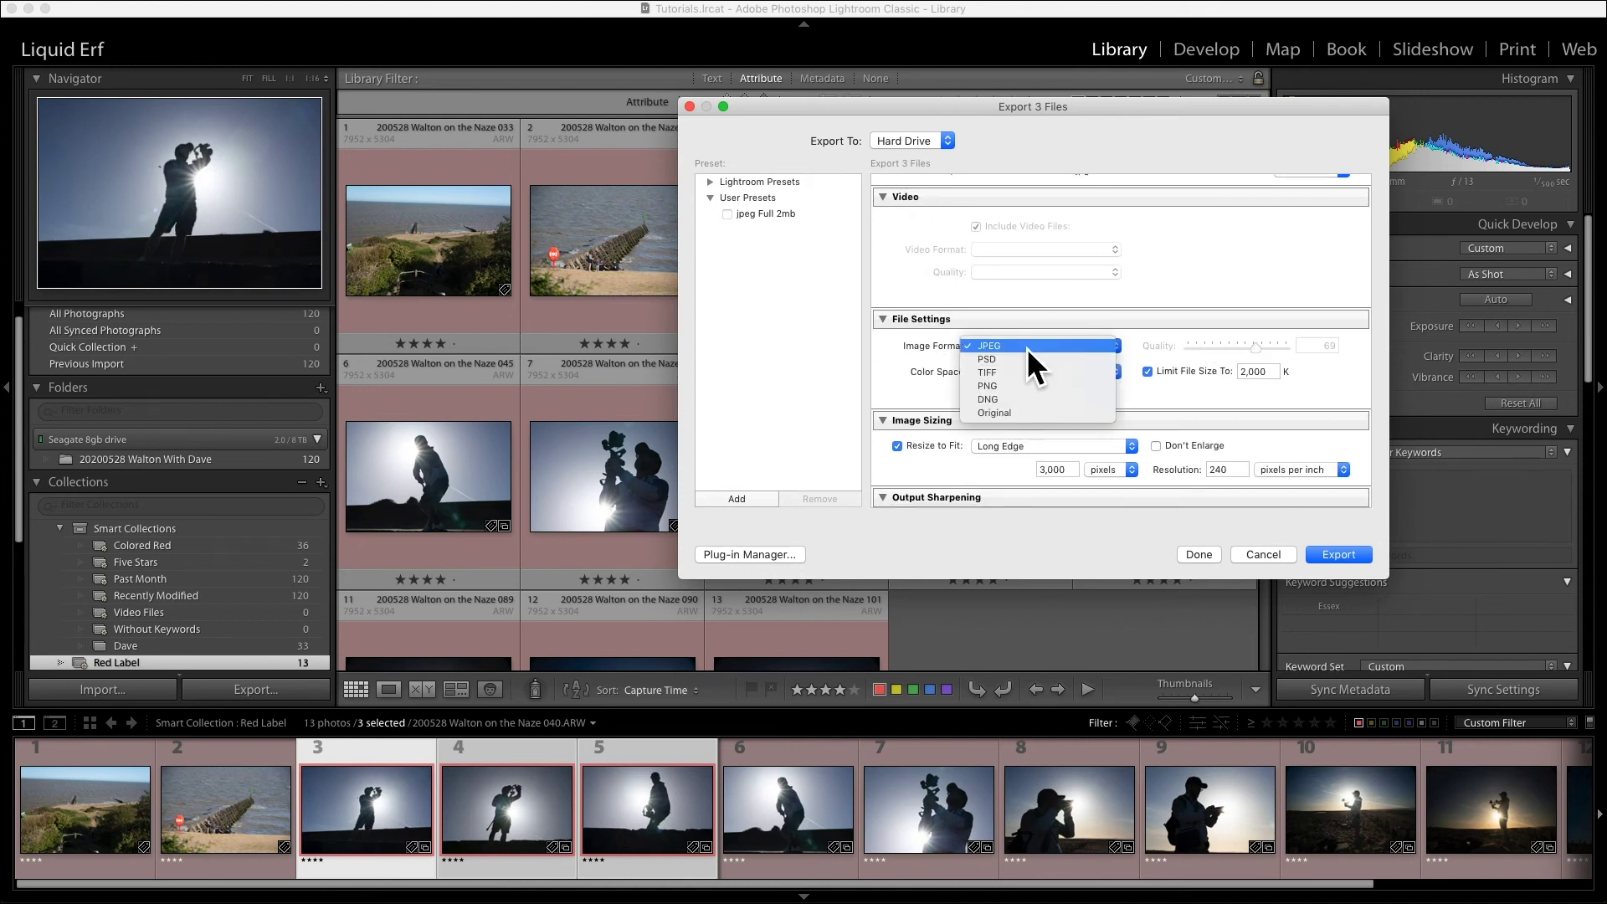
pyautogui.click(1027, 353)
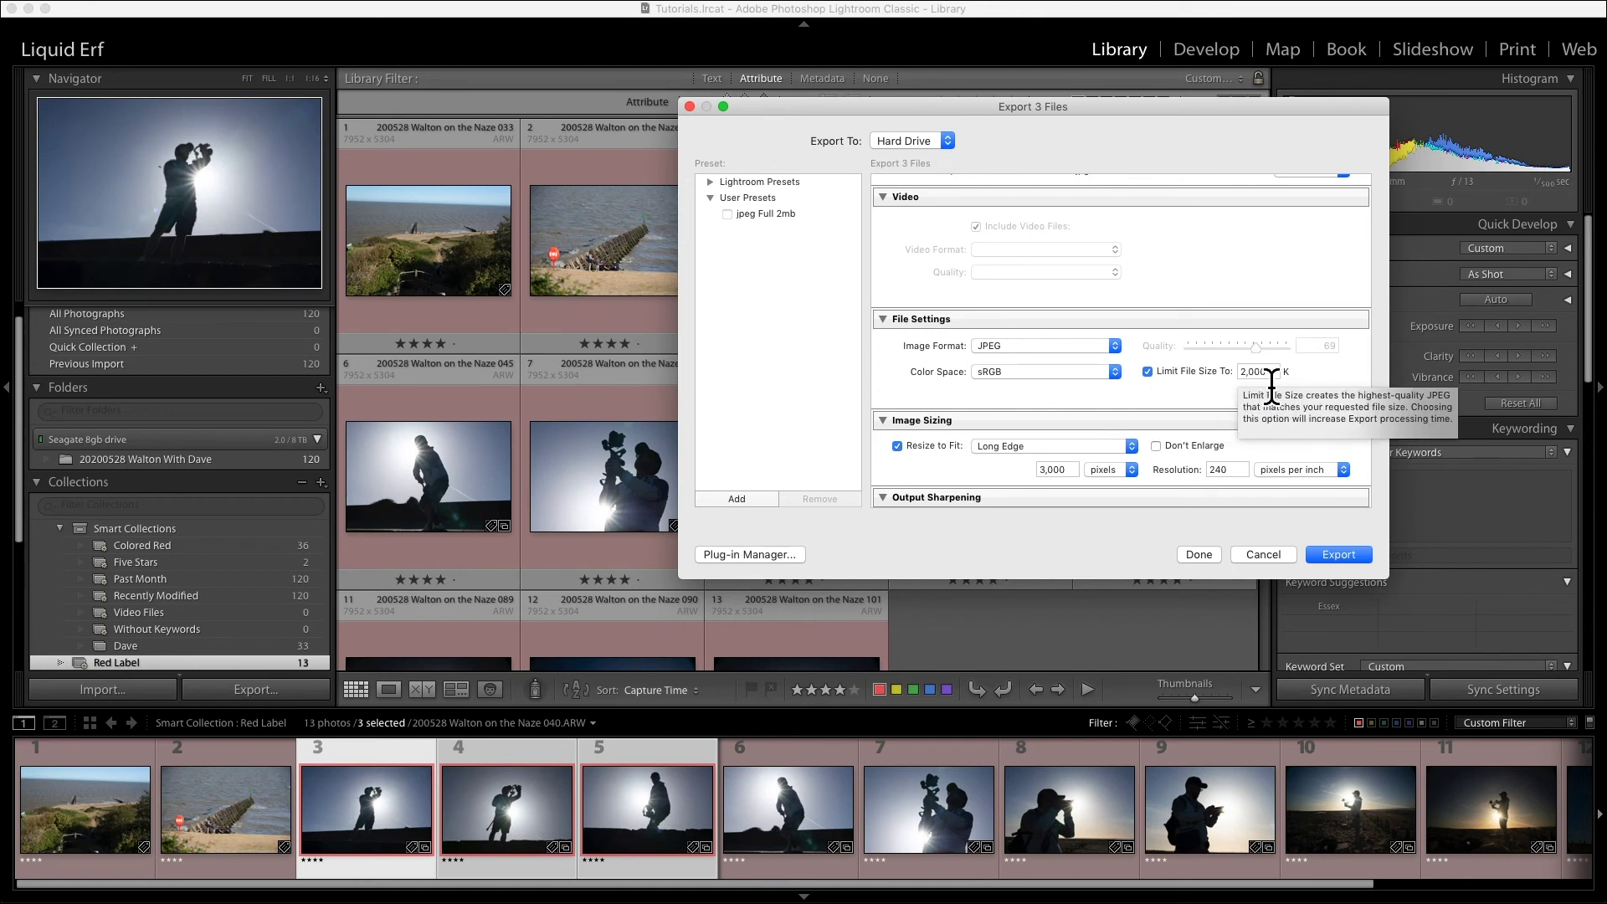
pyautogui.click(1150, 375)
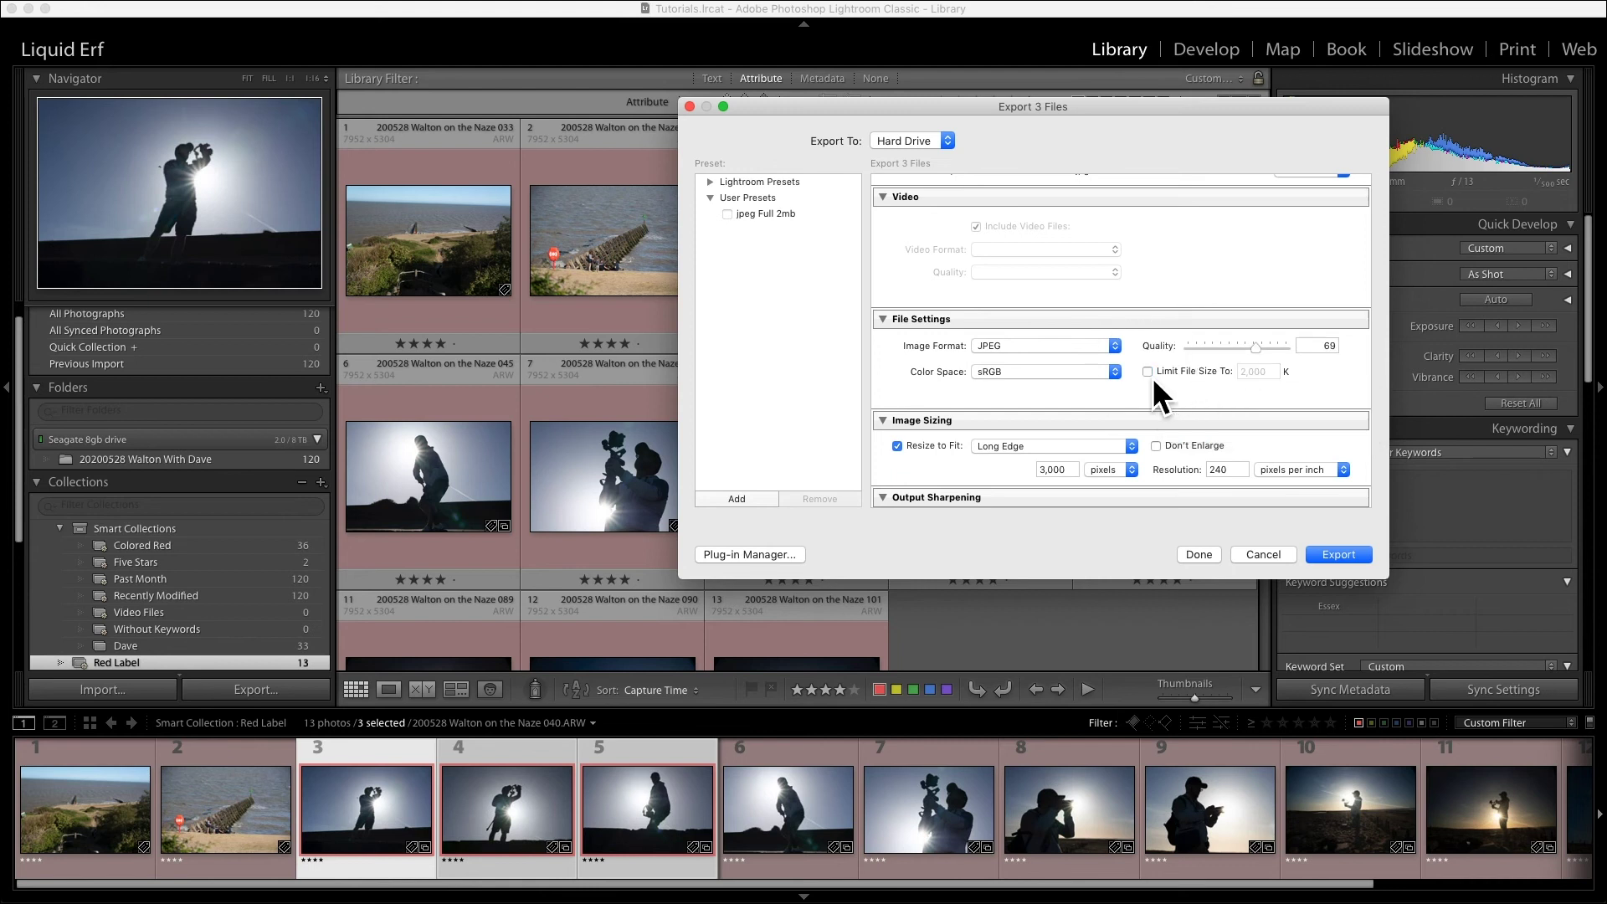
pyautogui.moveTo(1260, 353)
pyautogui.mouseDown()
pyautogui.moveTo(1294, 354)
pyautogui.moveTo(1209, 355)
pyautogui.moveTo(1262, 354)
pyautogui.mouseUp()
pyautogui.click(1157, 375)
# - Review the resize options with Long Edge kept, and turn off Resize to Fit for the exported images
pyautogui.scroll(-5, 1214, 389)
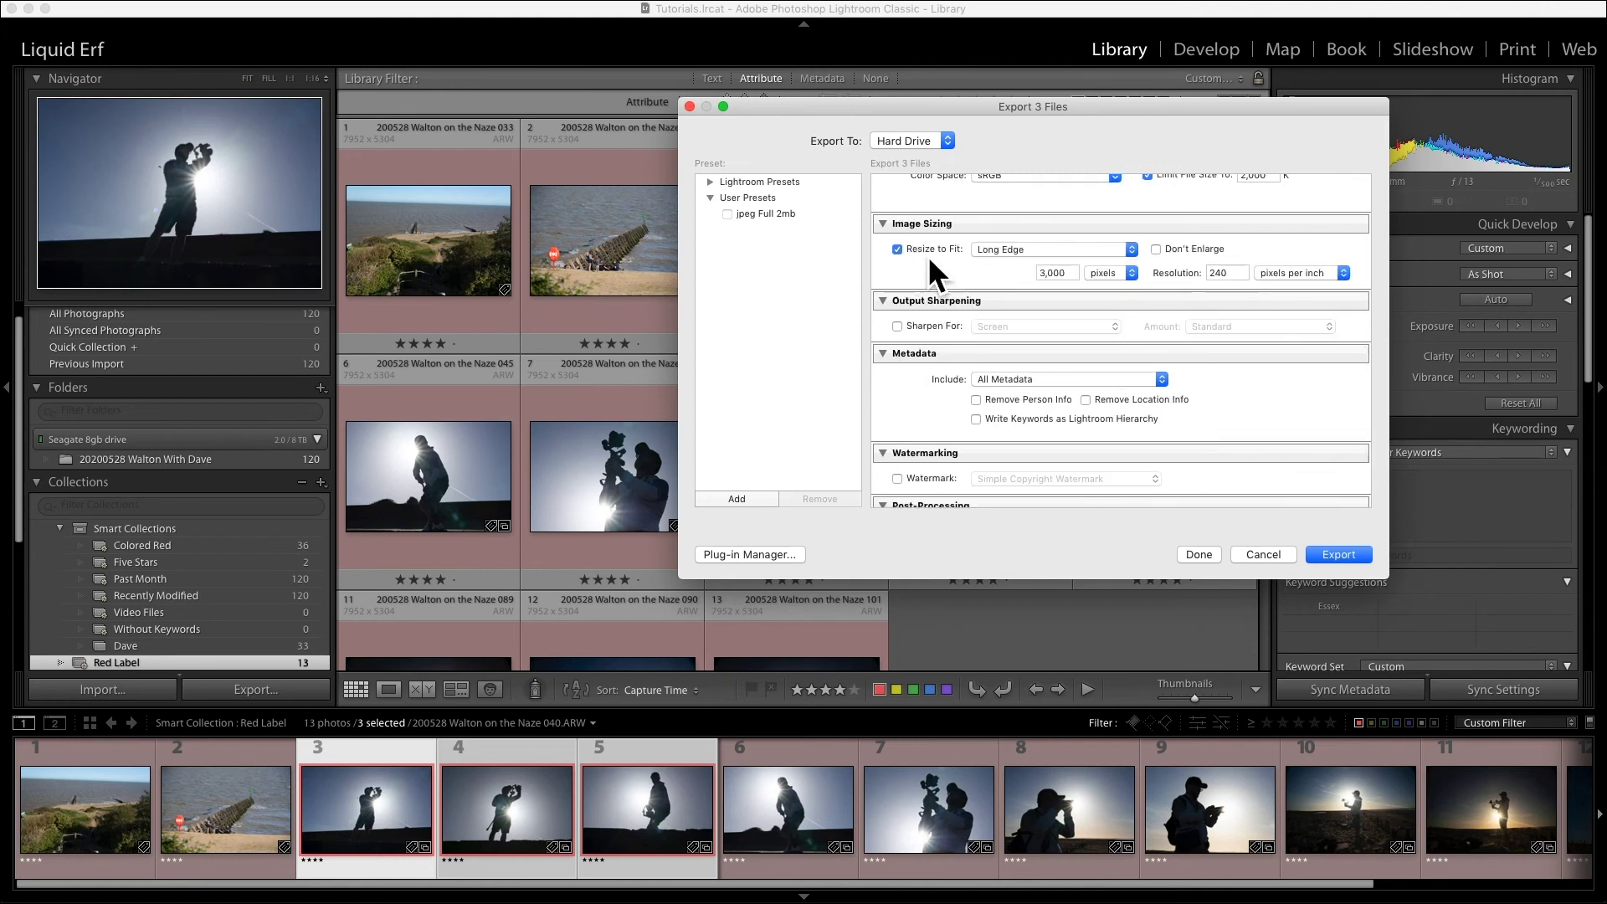
pyautogui.click(1047, 251)
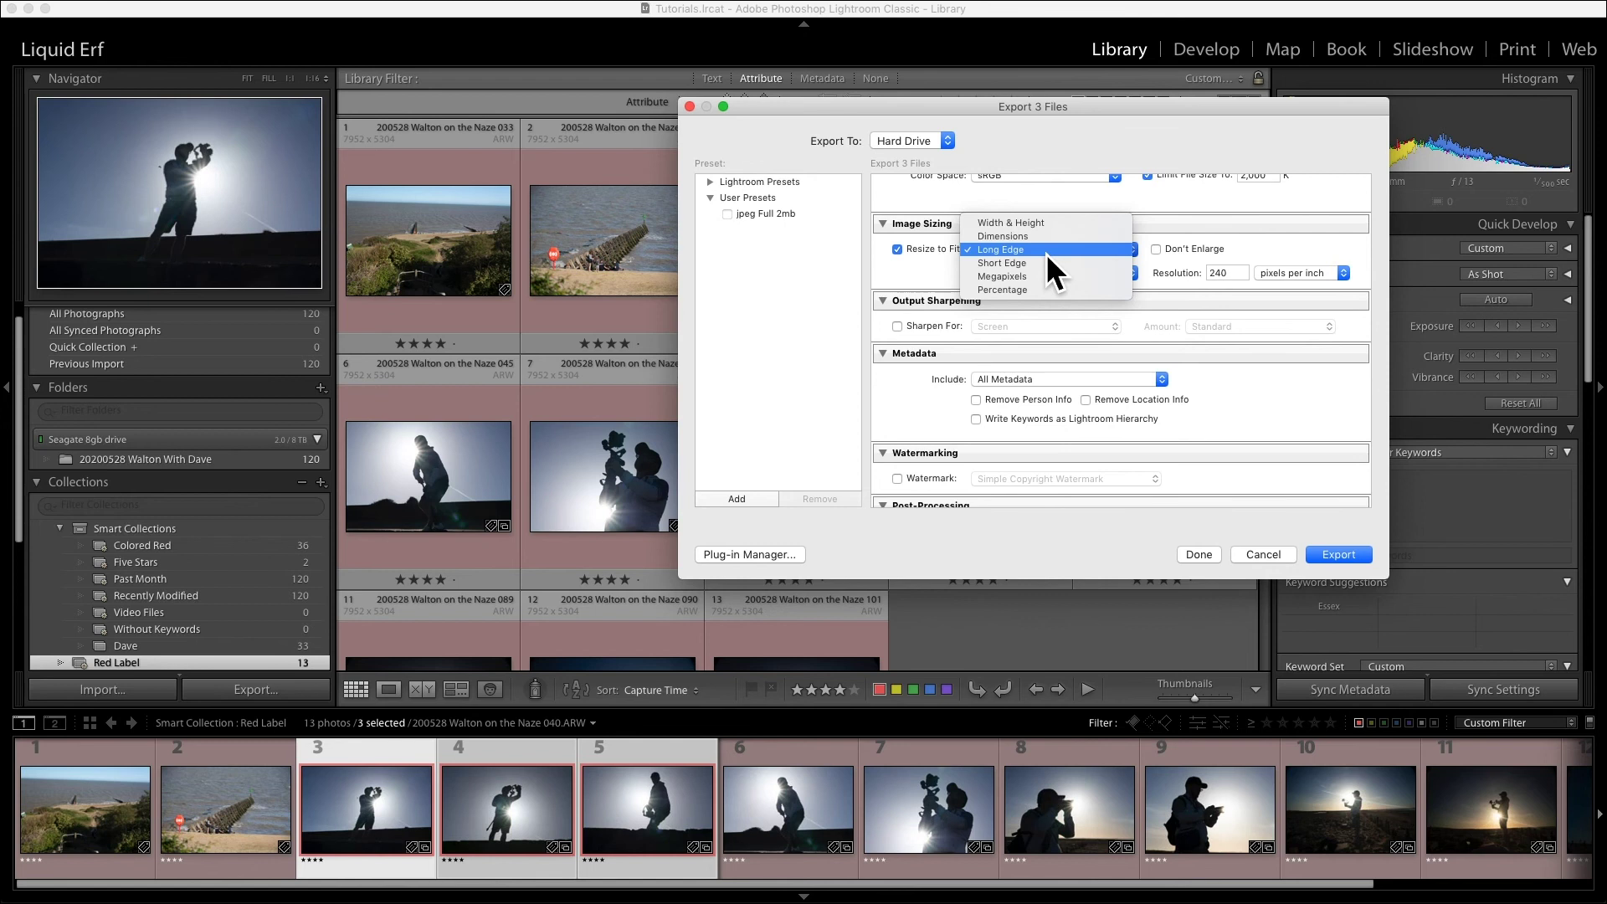
pyautogui.click(1046, 253)
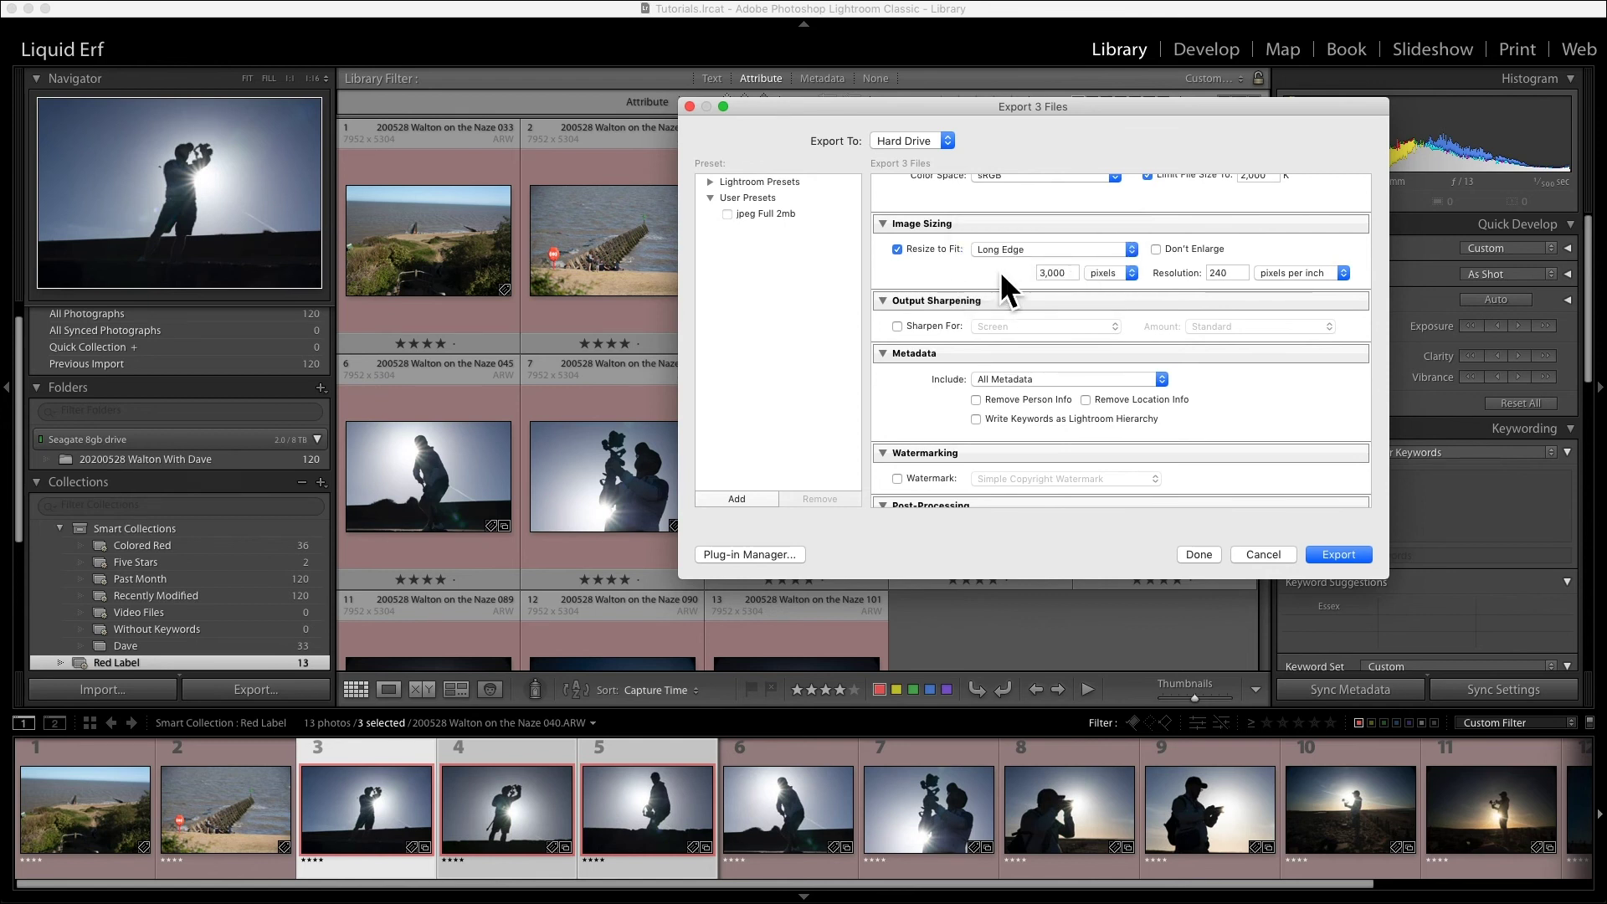
pyautogui.click(905, 256)
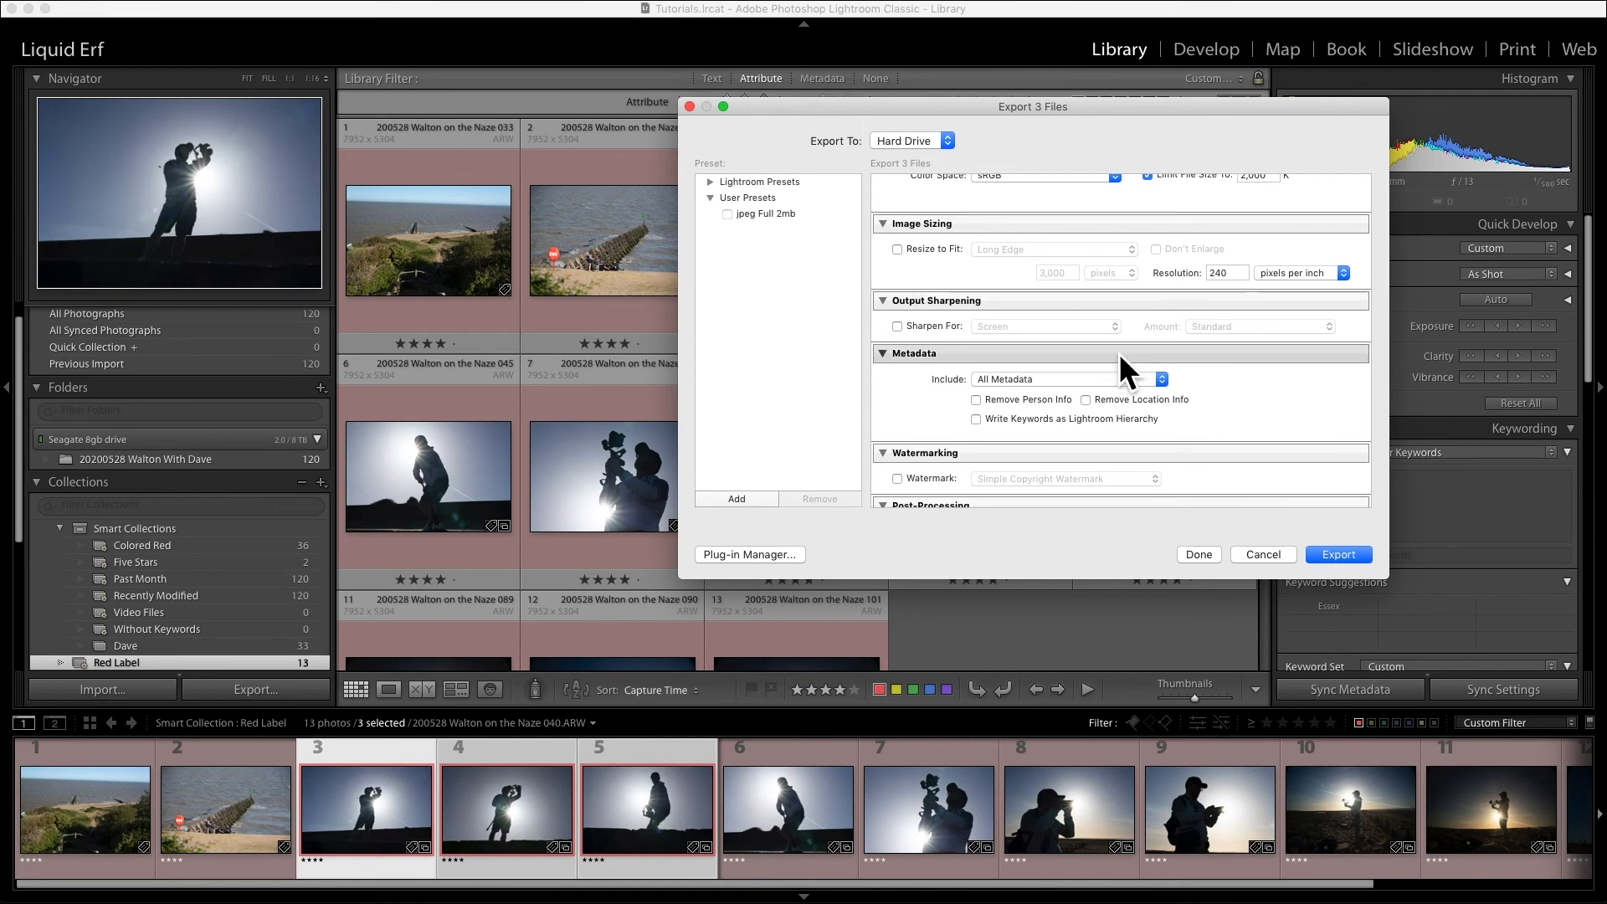
# - Check the remaining export settings and save the whole configuration as a user preset named Full Jpeg 2mb
pyautogui.scroll(-4, 1118, 353)
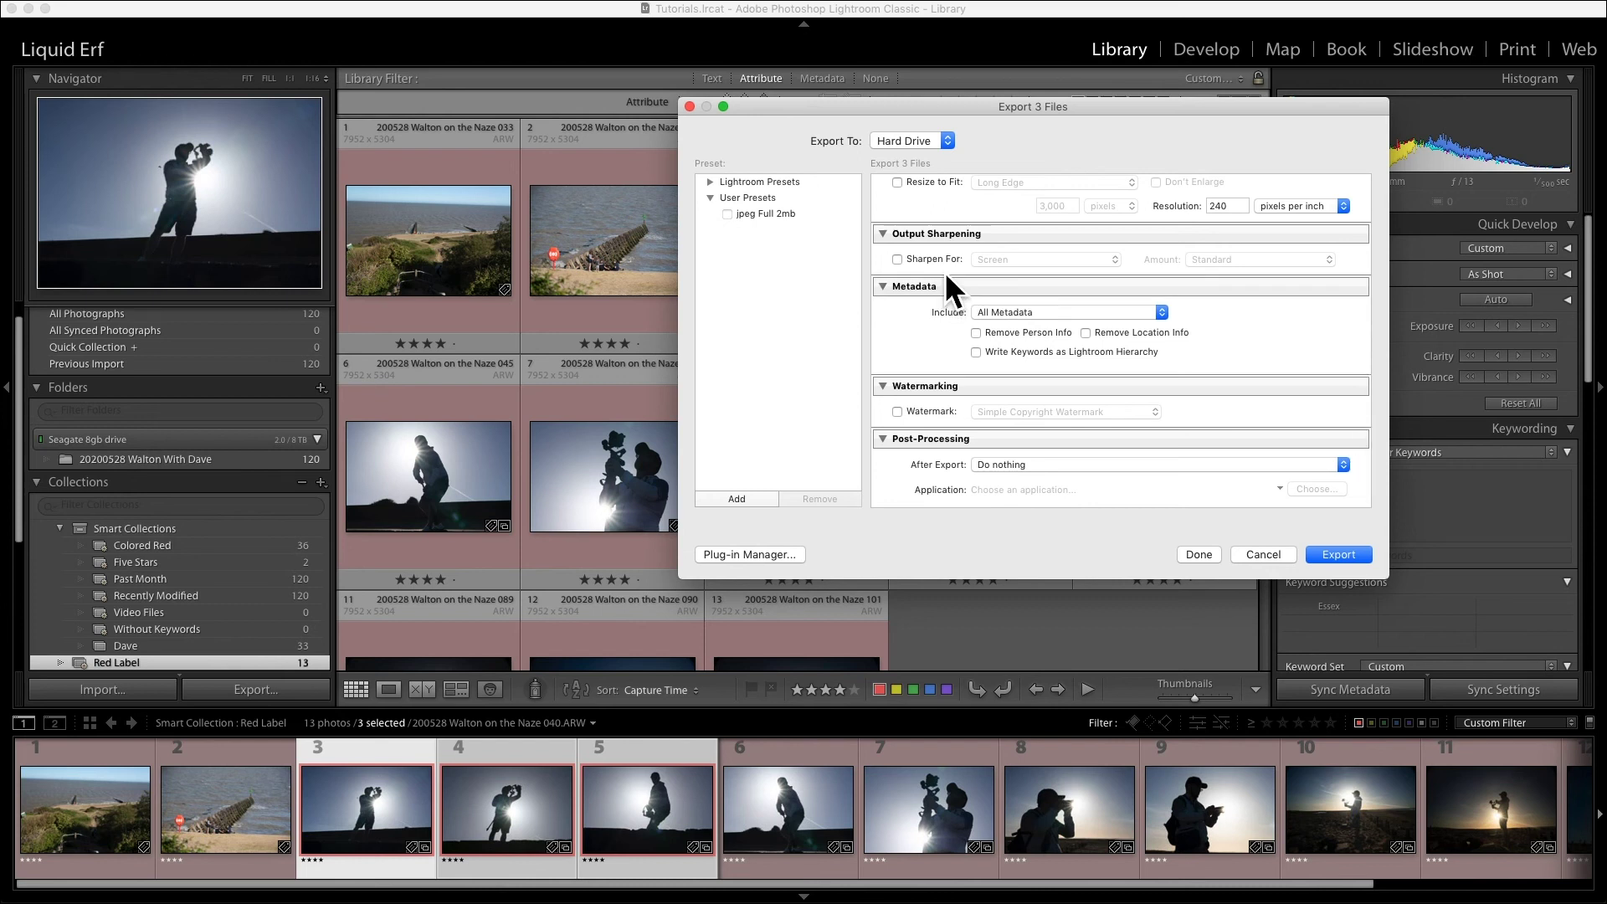
pyautogui.scroll(-1, 1013, 398)
pyautogui.scroll(1, 1012, 398)
pyautogui.scroll(15, 1062, 389)
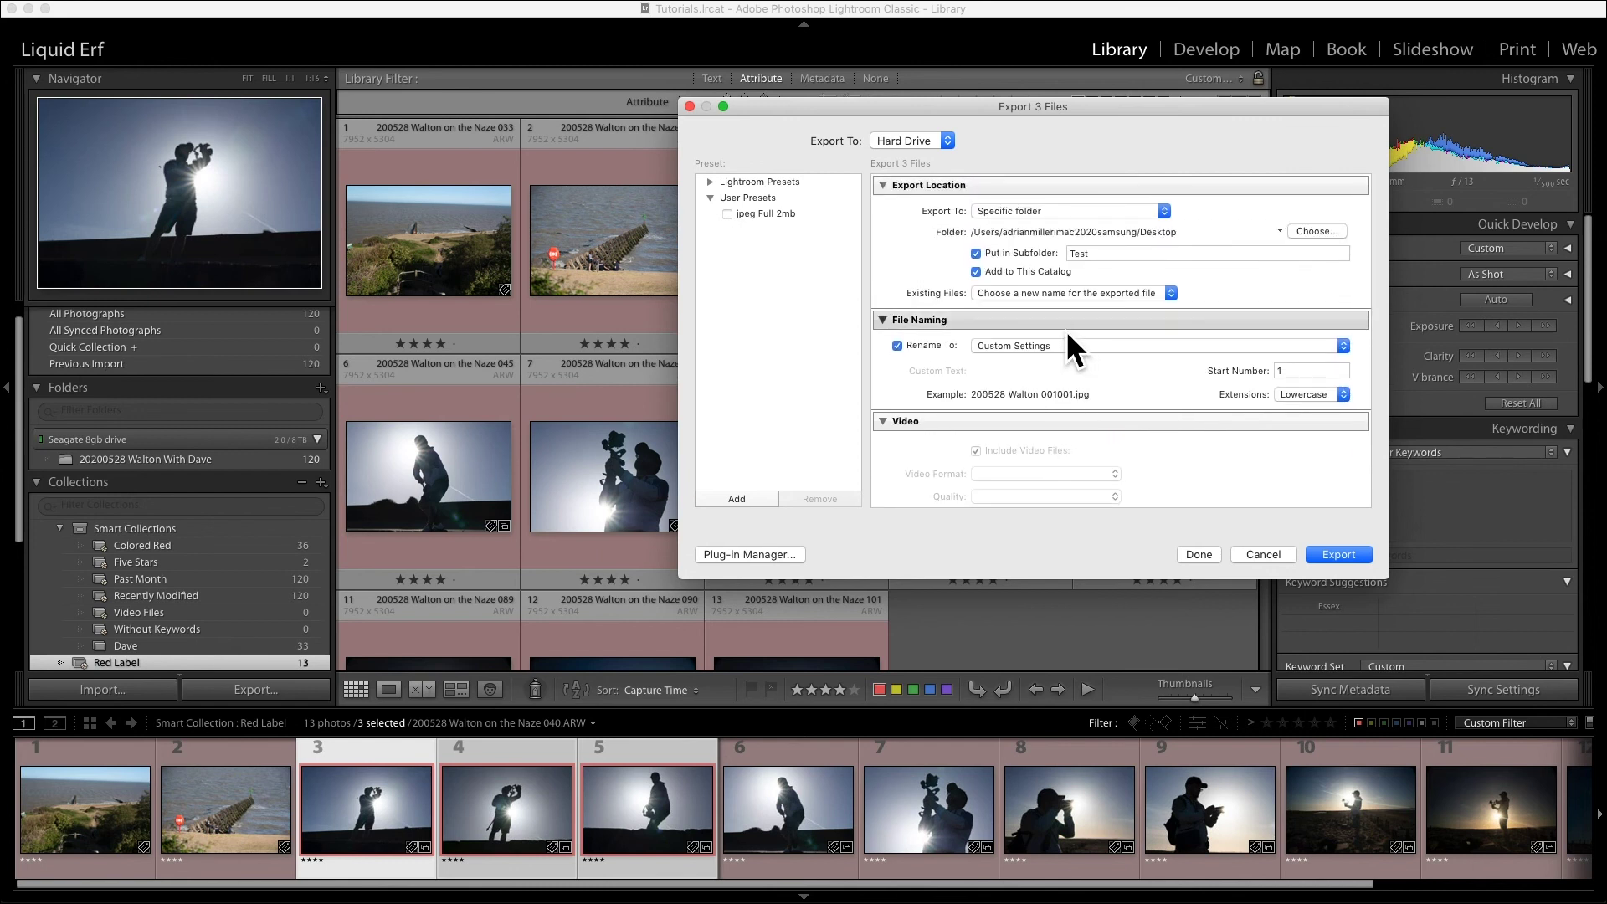
pyautogui.click(758, 503)
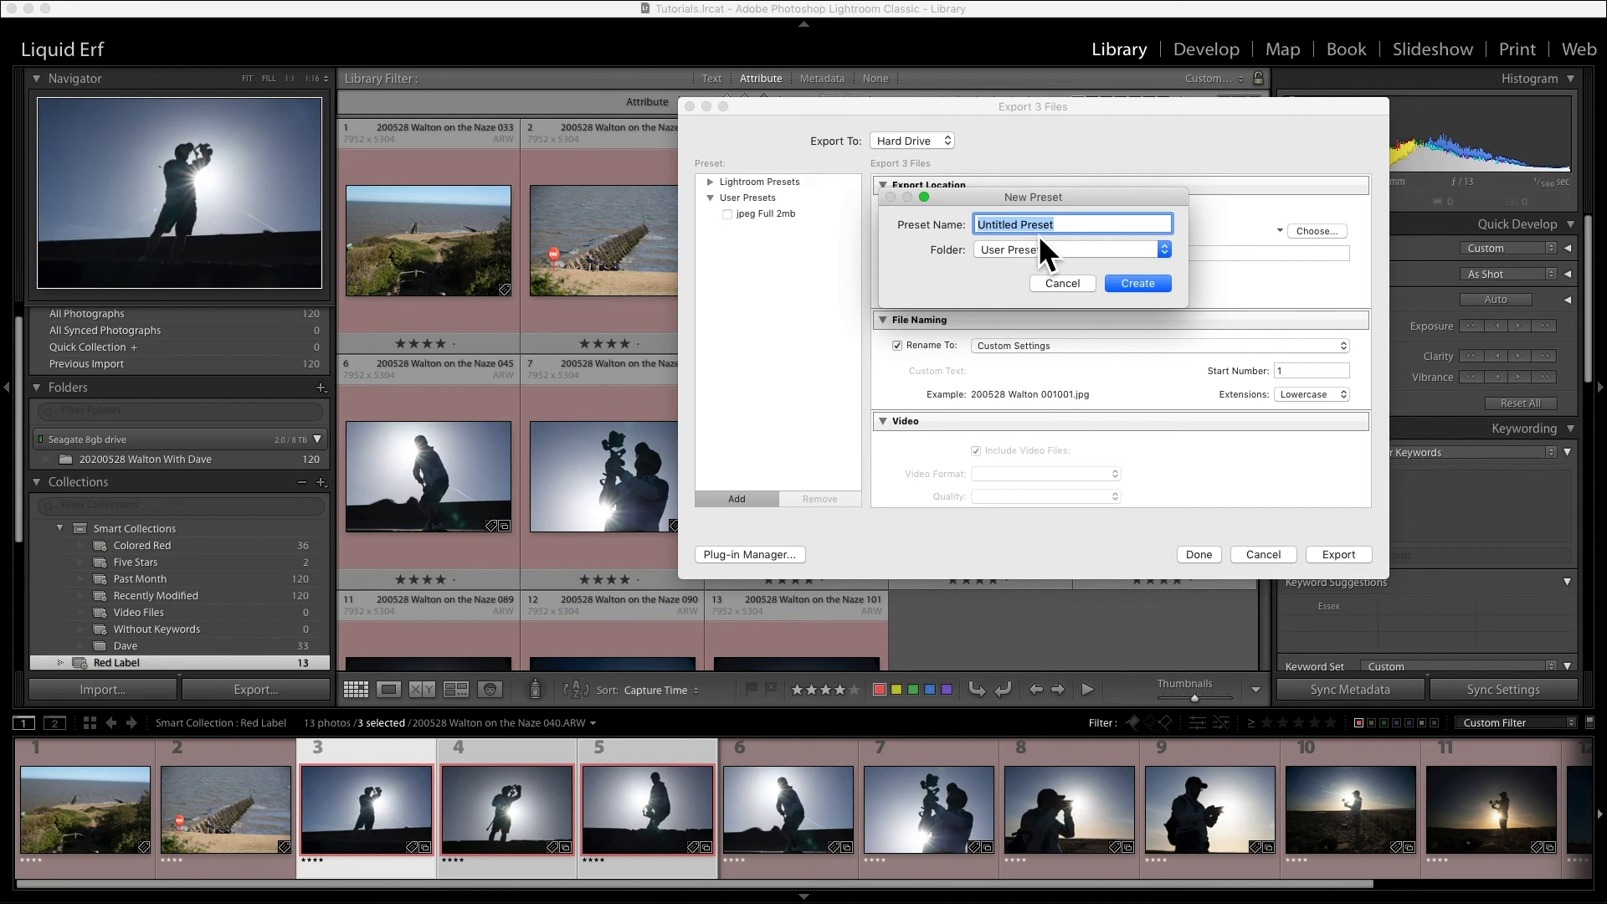
pyautogui.write('Full Jpeg 70%')
pyautogui.press('BackSpace')
pyautogui.press('BackSpace')
pyautogui.press('BackSpace')
pyautogui.write('2mb')
pyautogui.click(1143, 288)
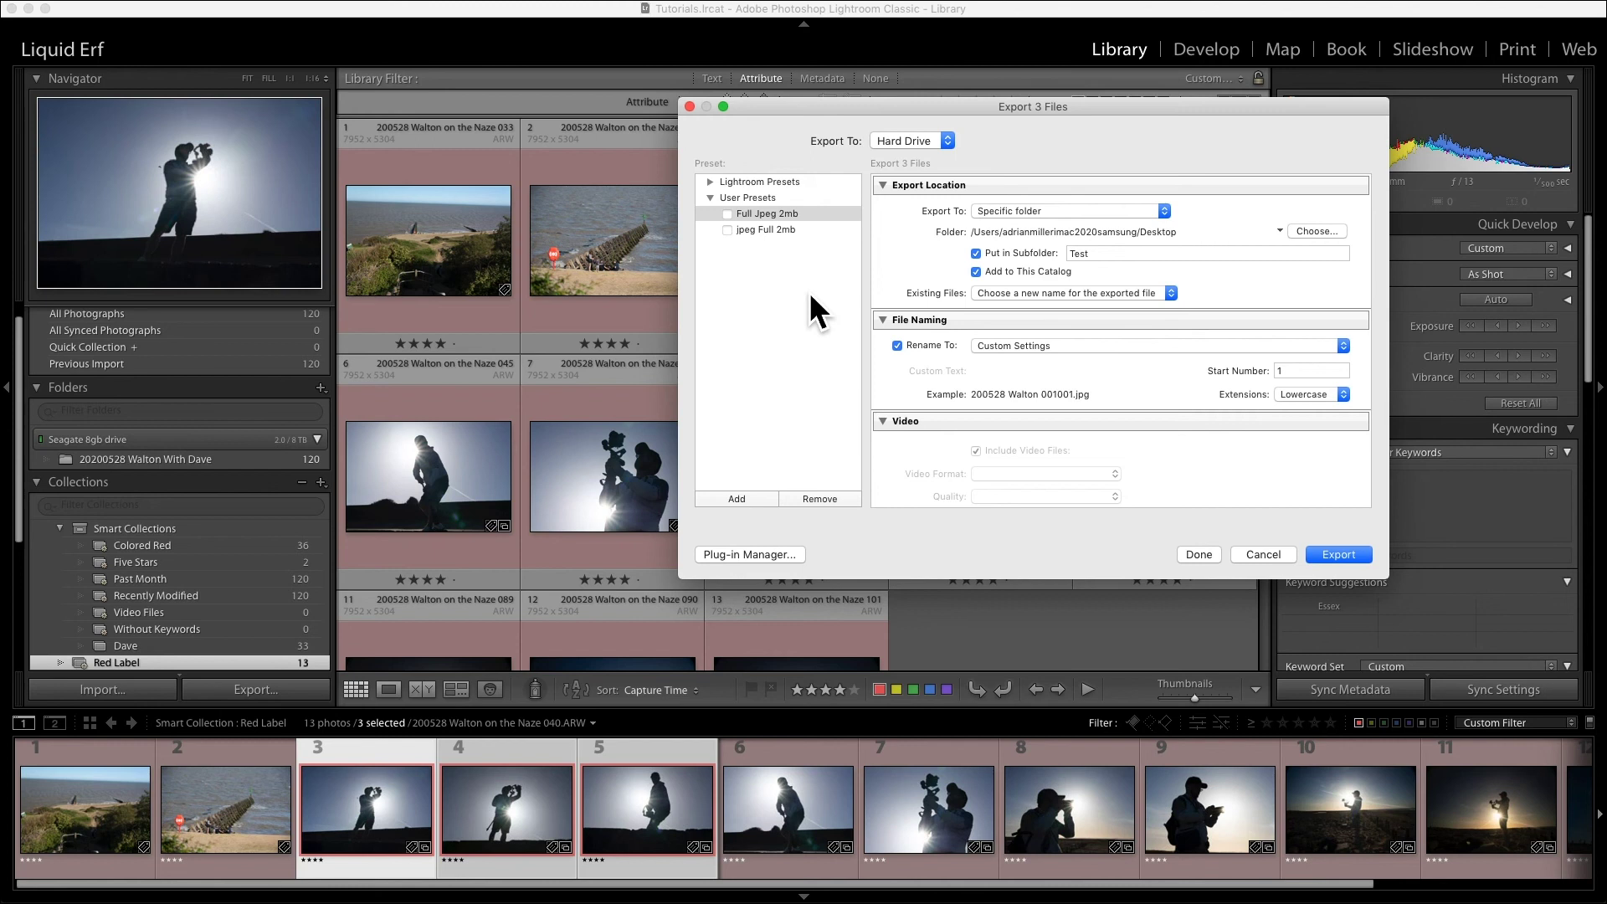
# - Load the Full Jpeg 2mb preset, export the three selected photos with it, and deselect all photos
pyautogui.click(728, 215)
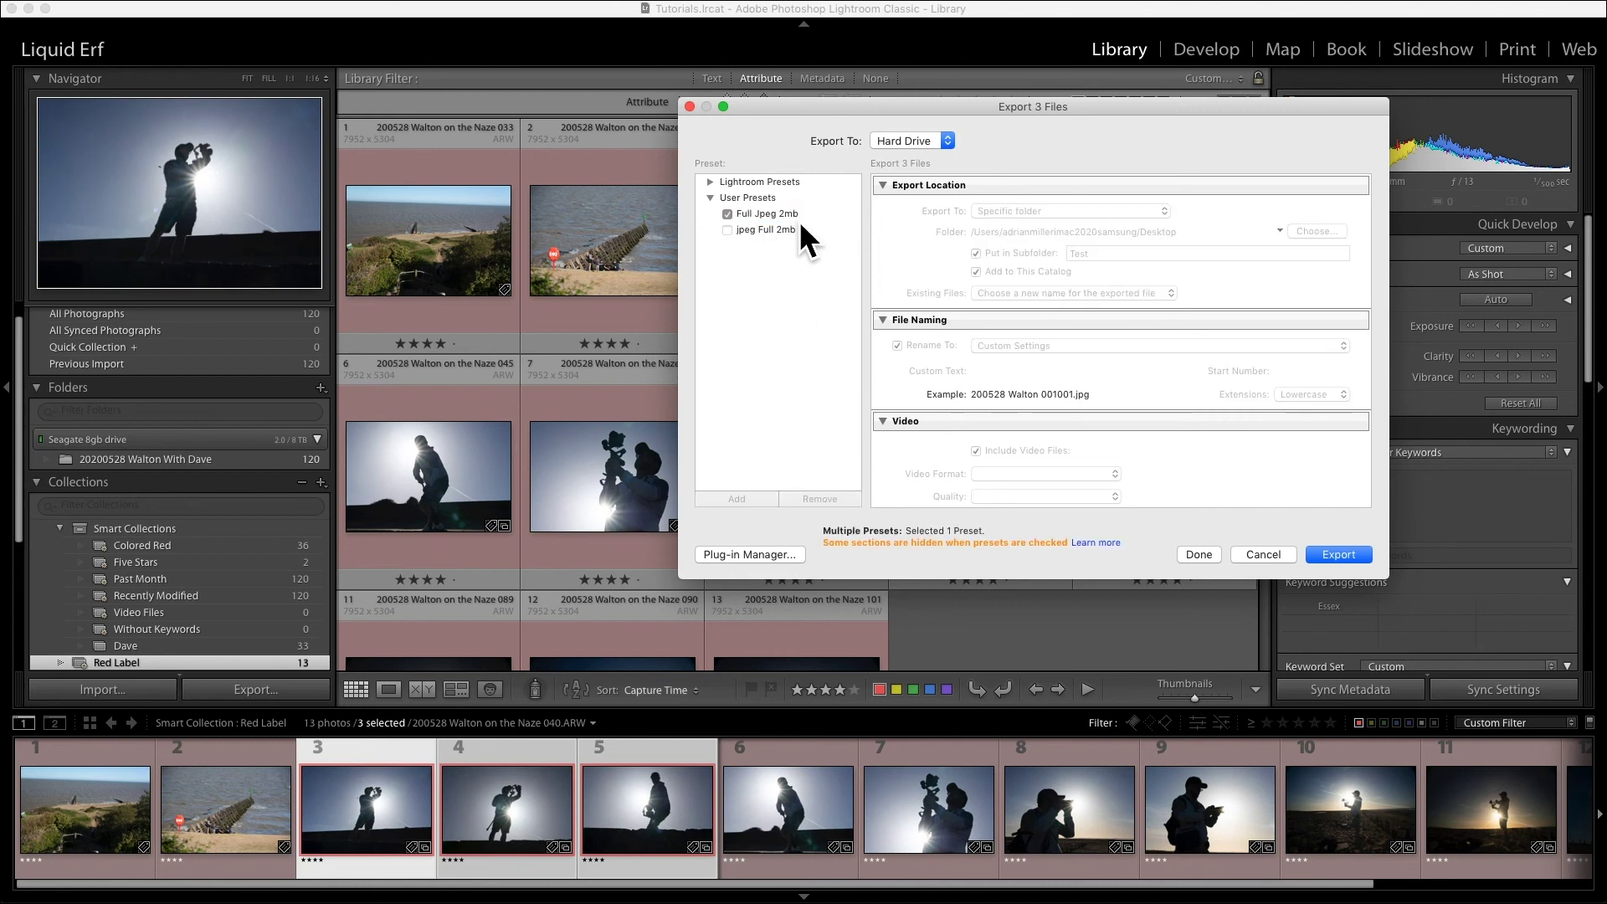
pyautogui.click(757, 218)
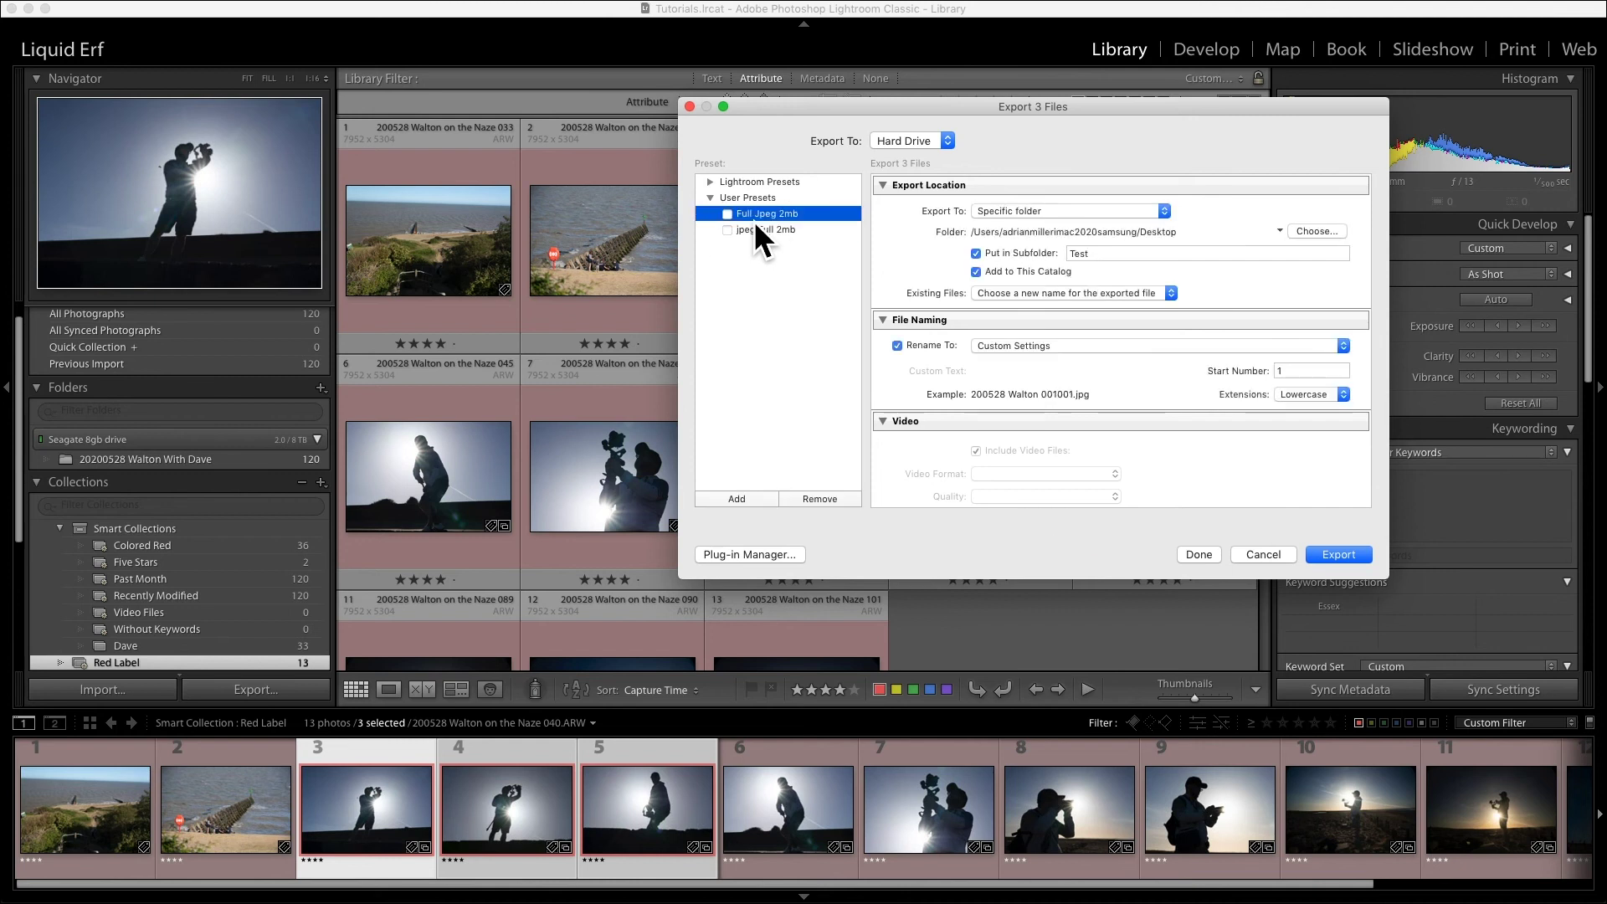
pyautogui.click(1351, 562)
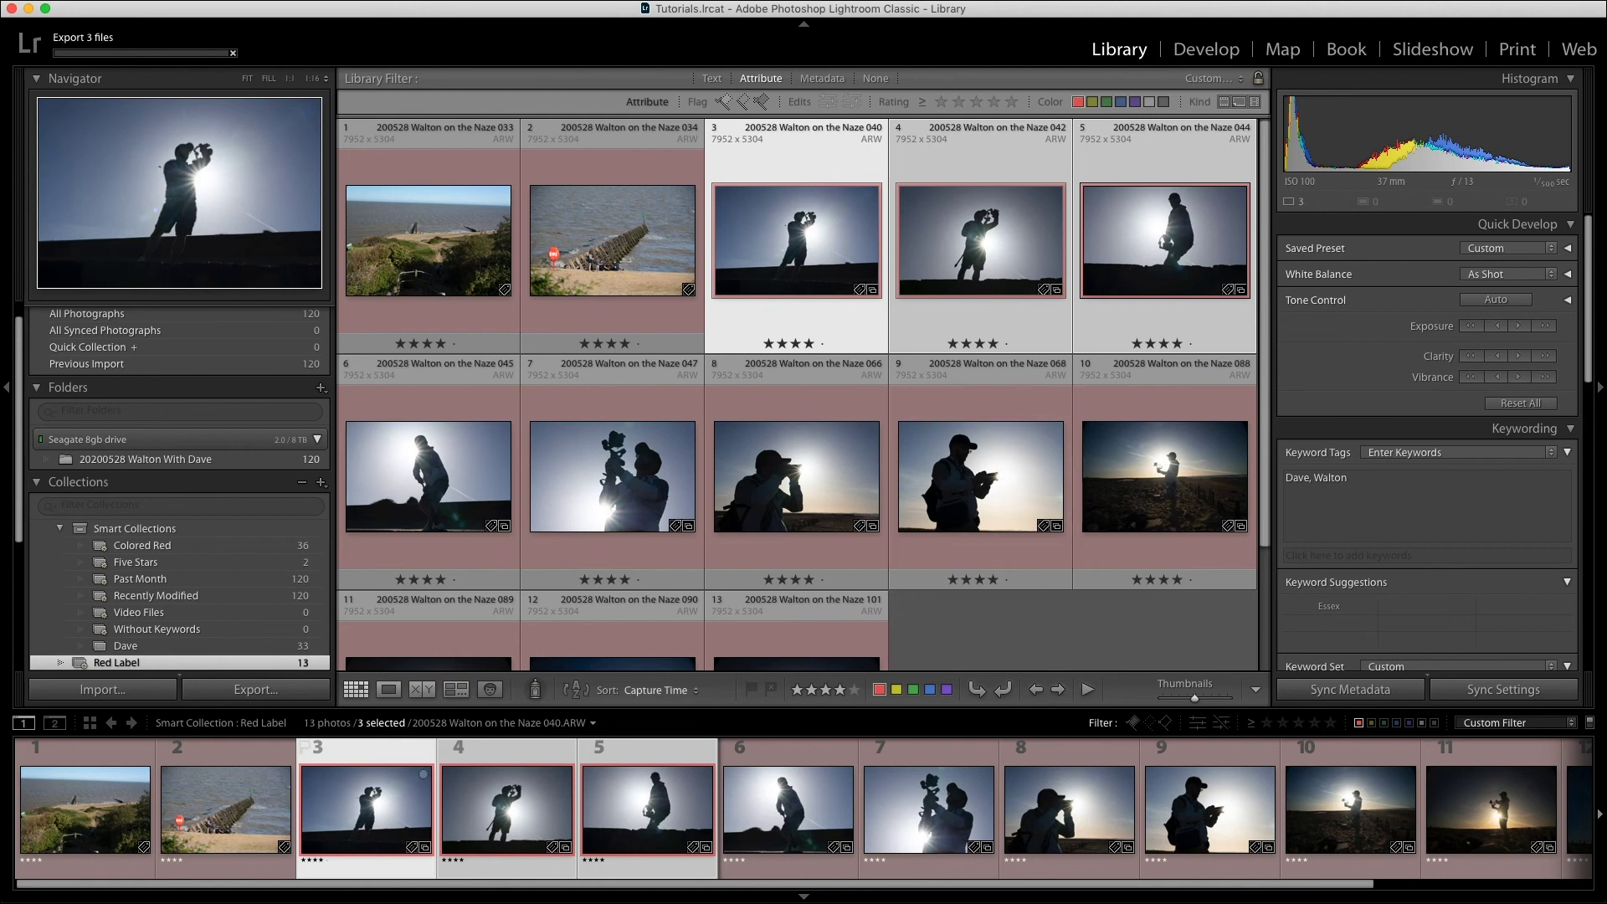
pyautogui.press('super+d')
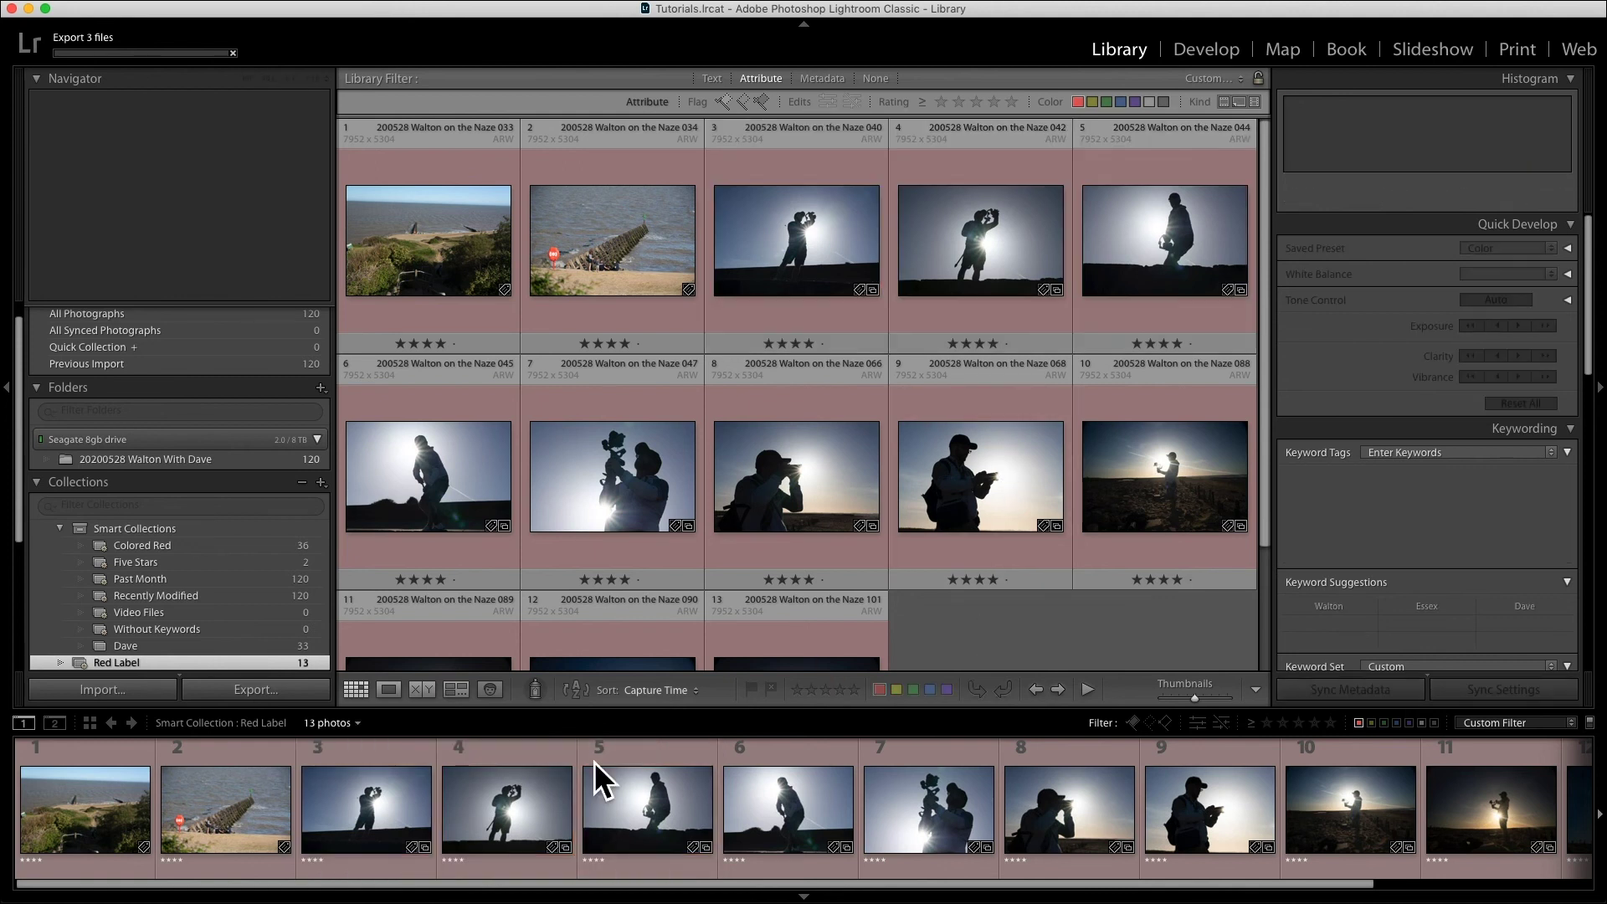
# - Switch to Finder, inspect the name and file size of each exported JPEG in the Desktop's Test folder, and close the window
pyautogui.moveTo(1398, 50); pyautogui.dragTo(636, 115)
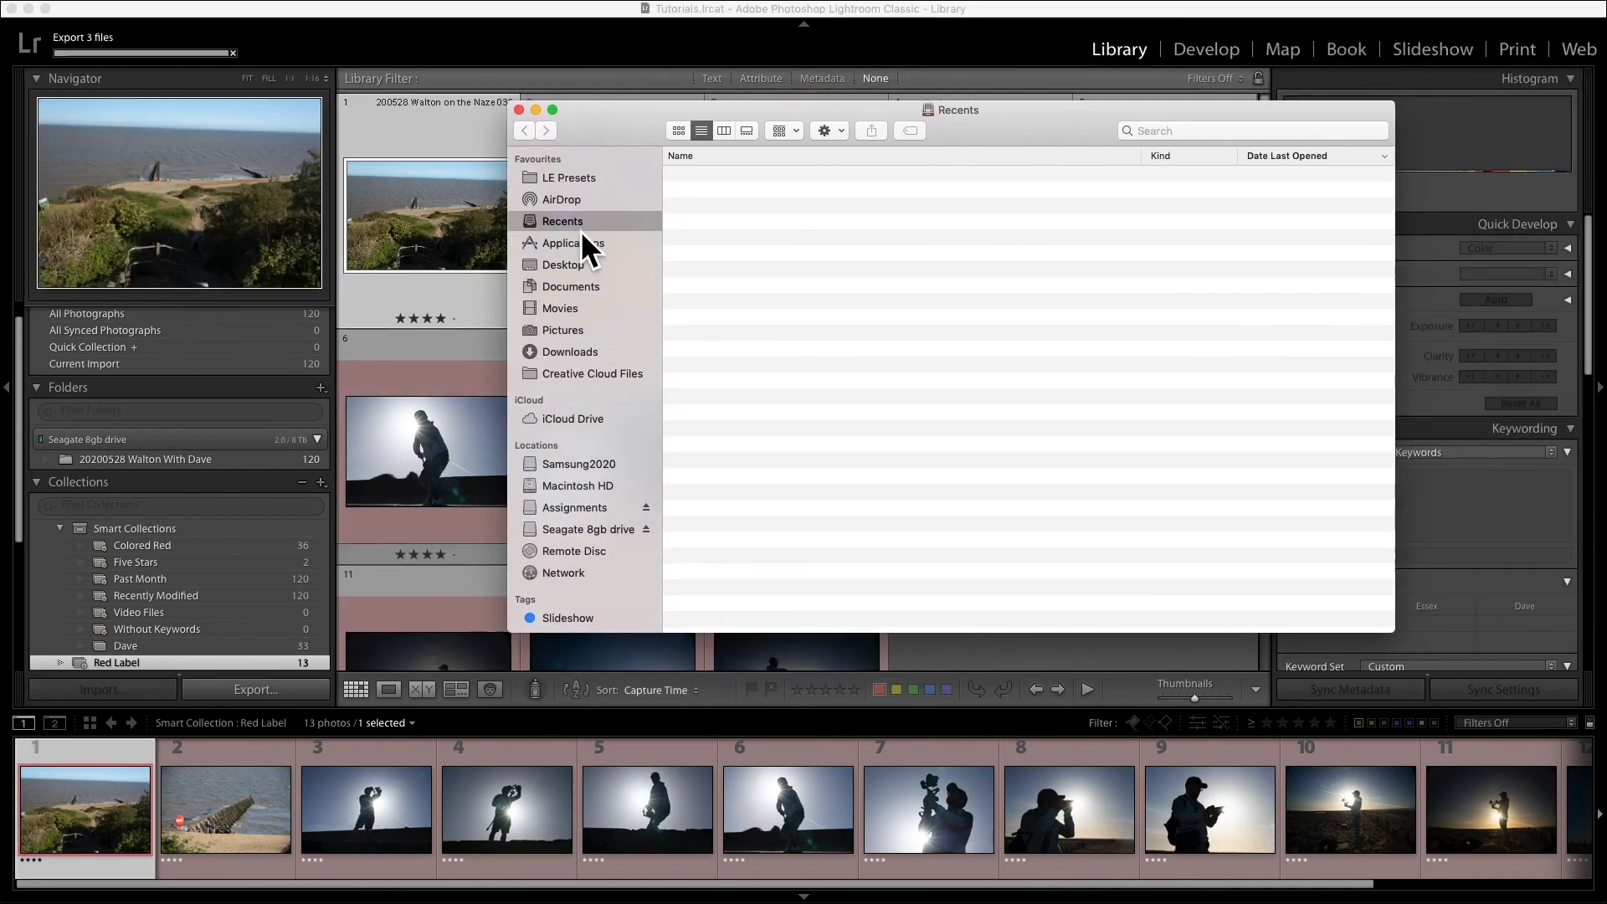
pyautogui.click(568, 266)
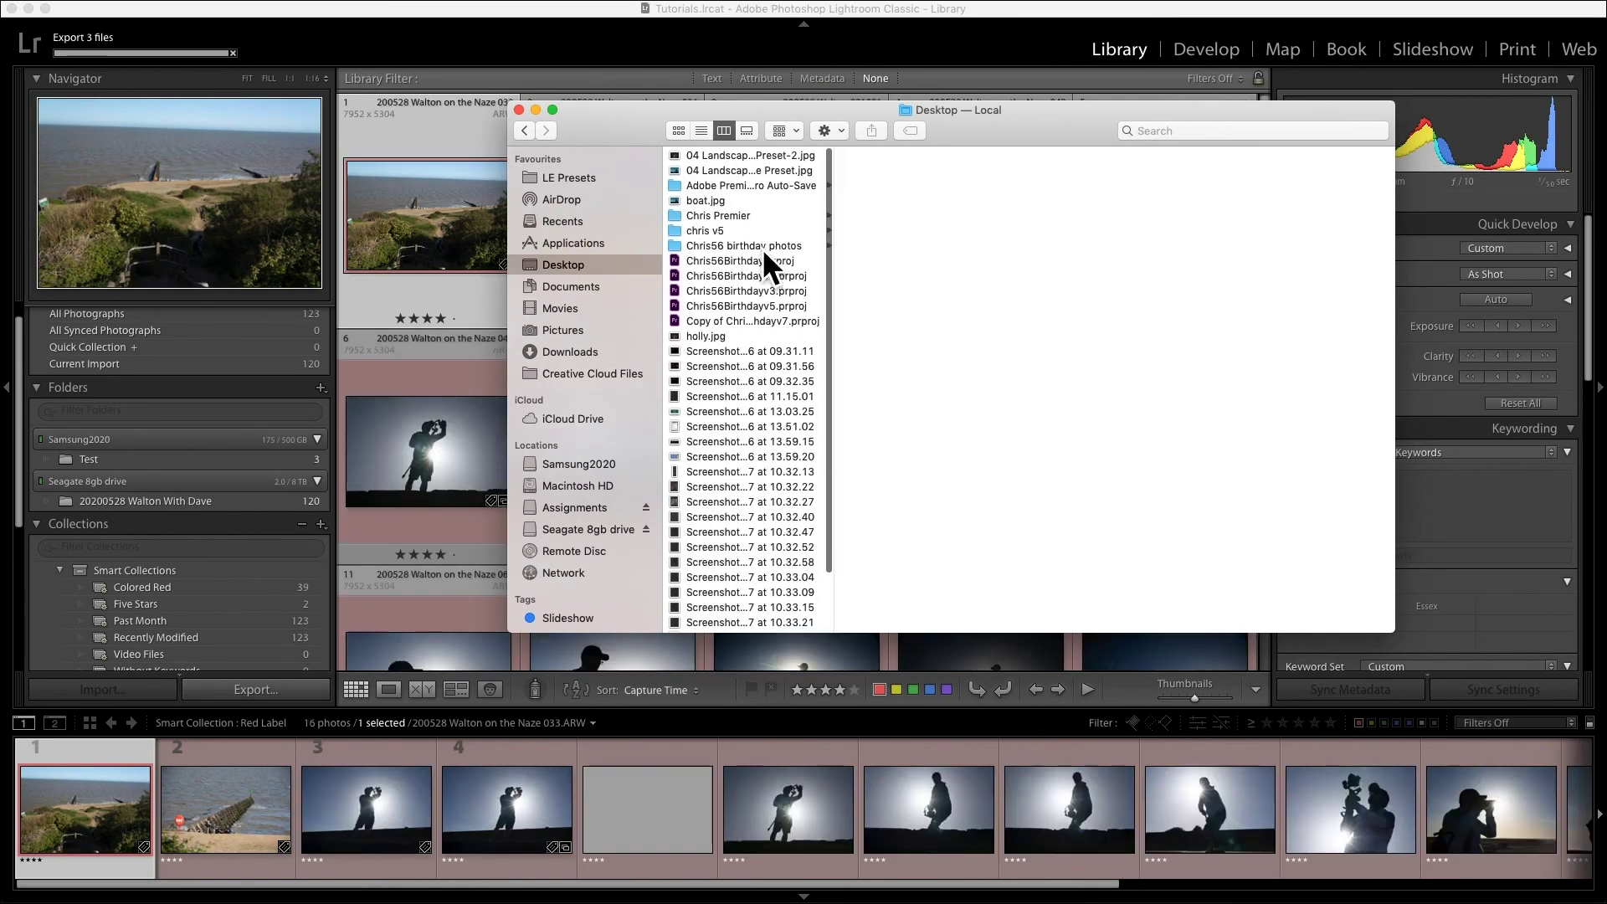
pyautogui.scroll(-5, 762, 248)
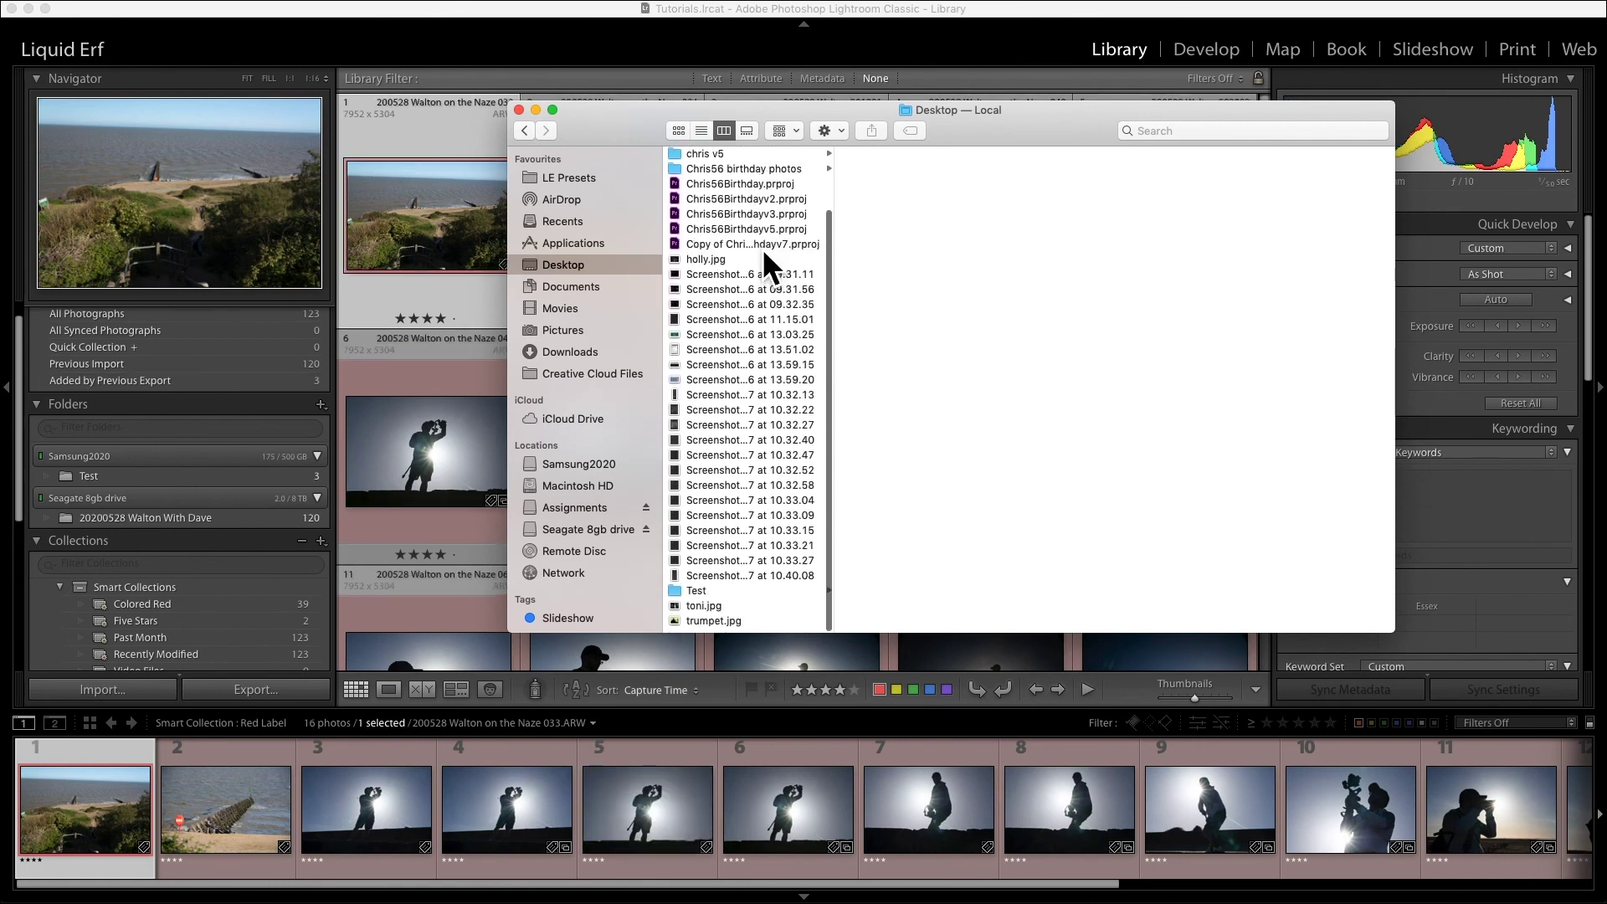
pyautogui.click(700, 594)
pyautogui.click(906, 156)
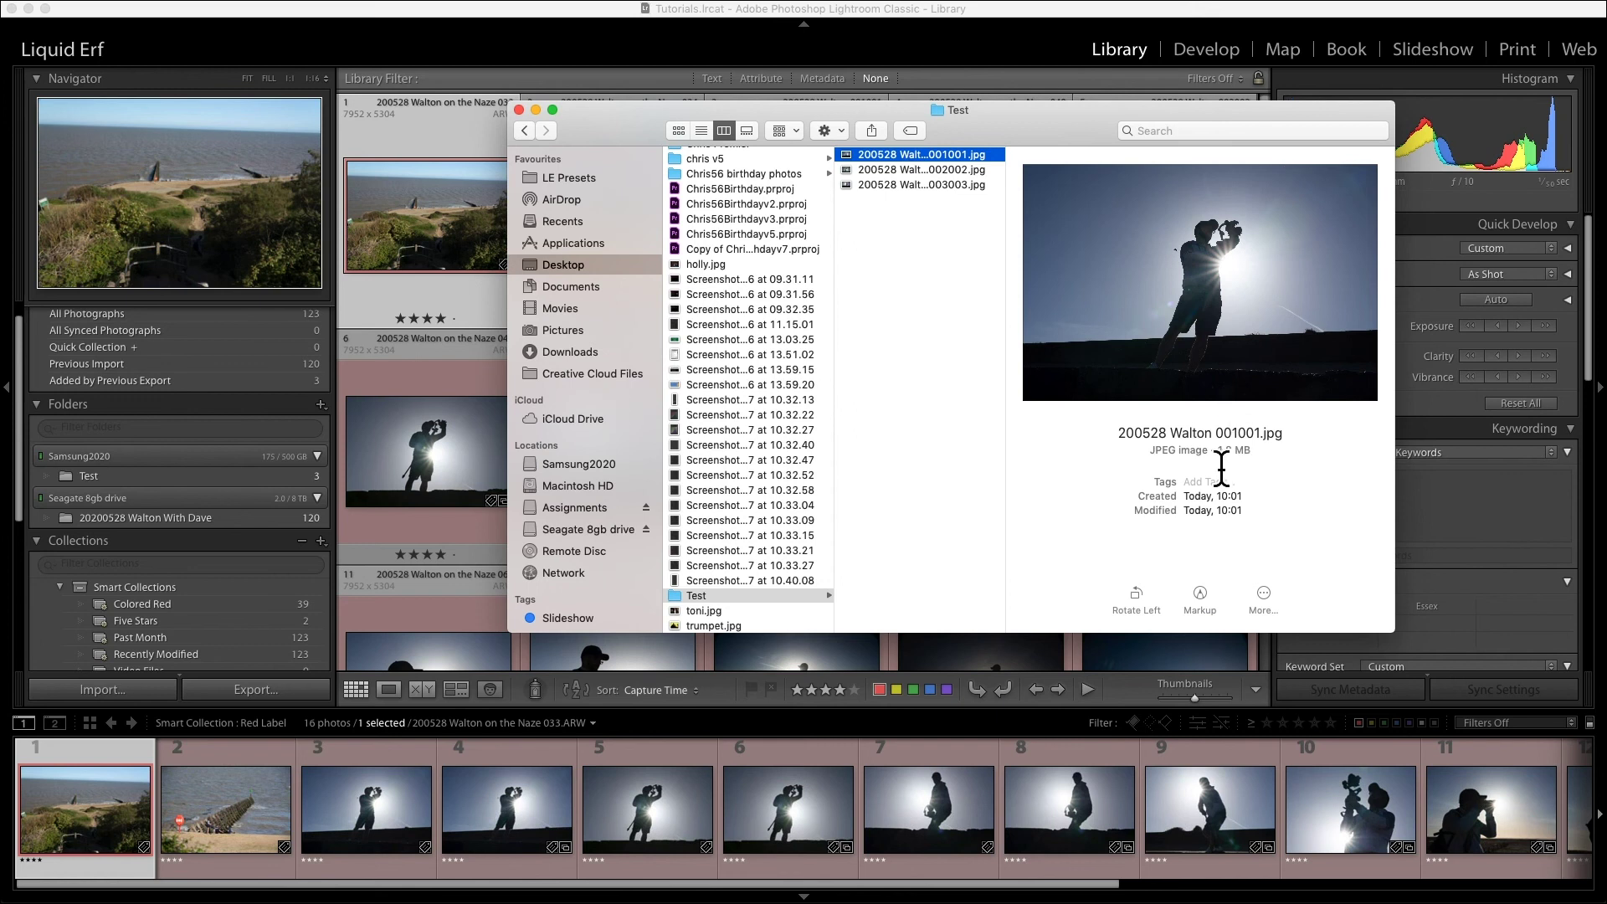
pyautogui.click(949, 173)
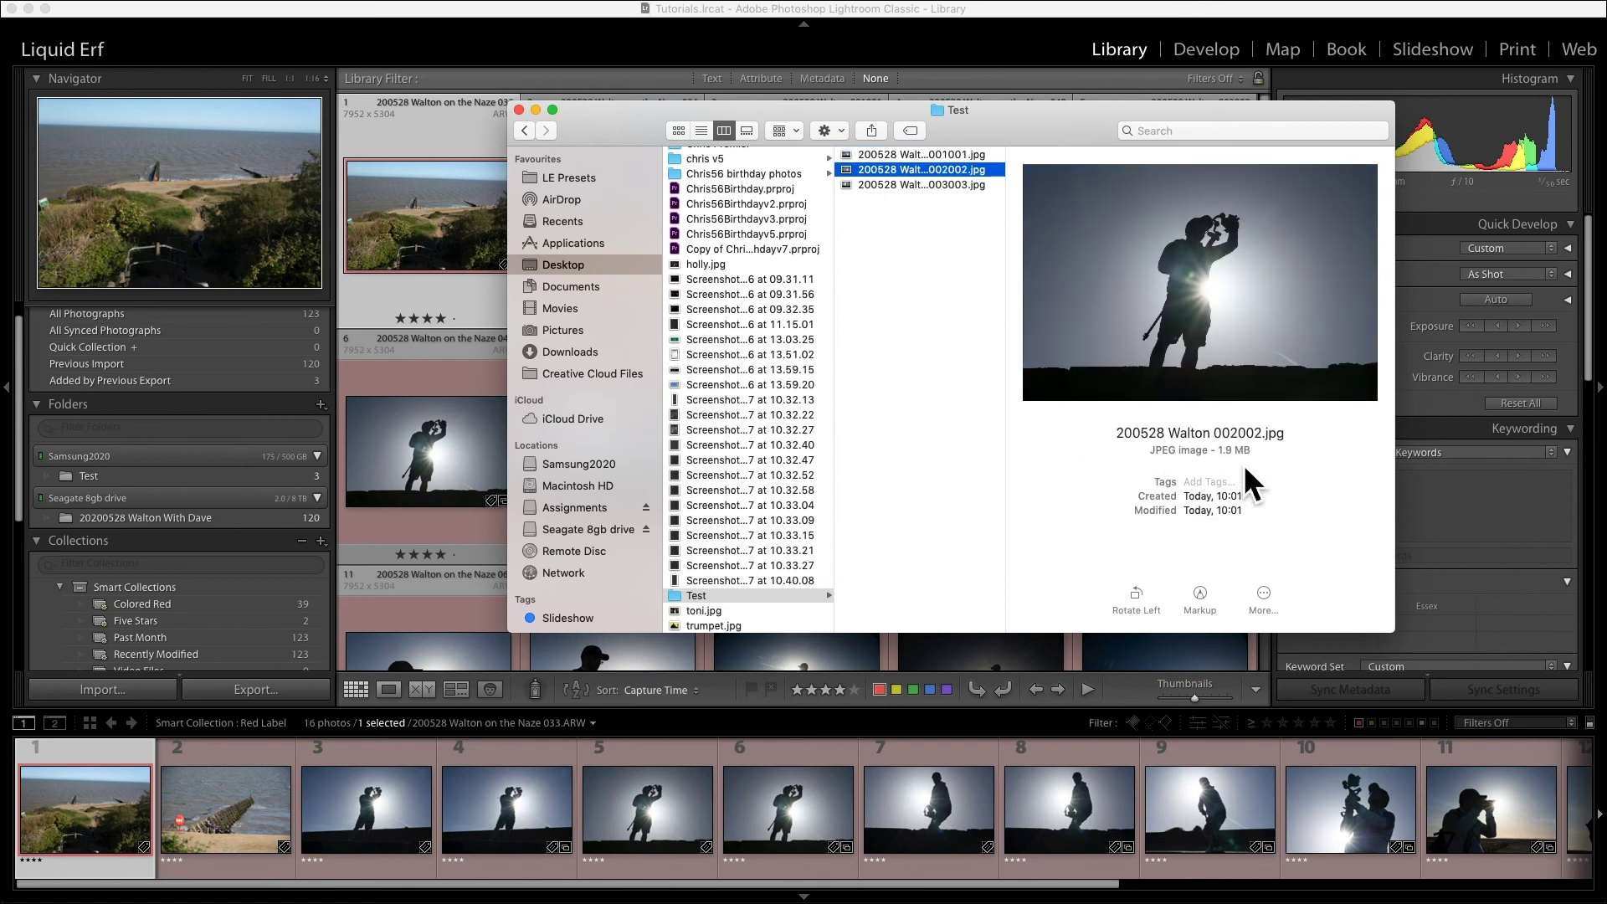
pyautogui.click(891, 185)
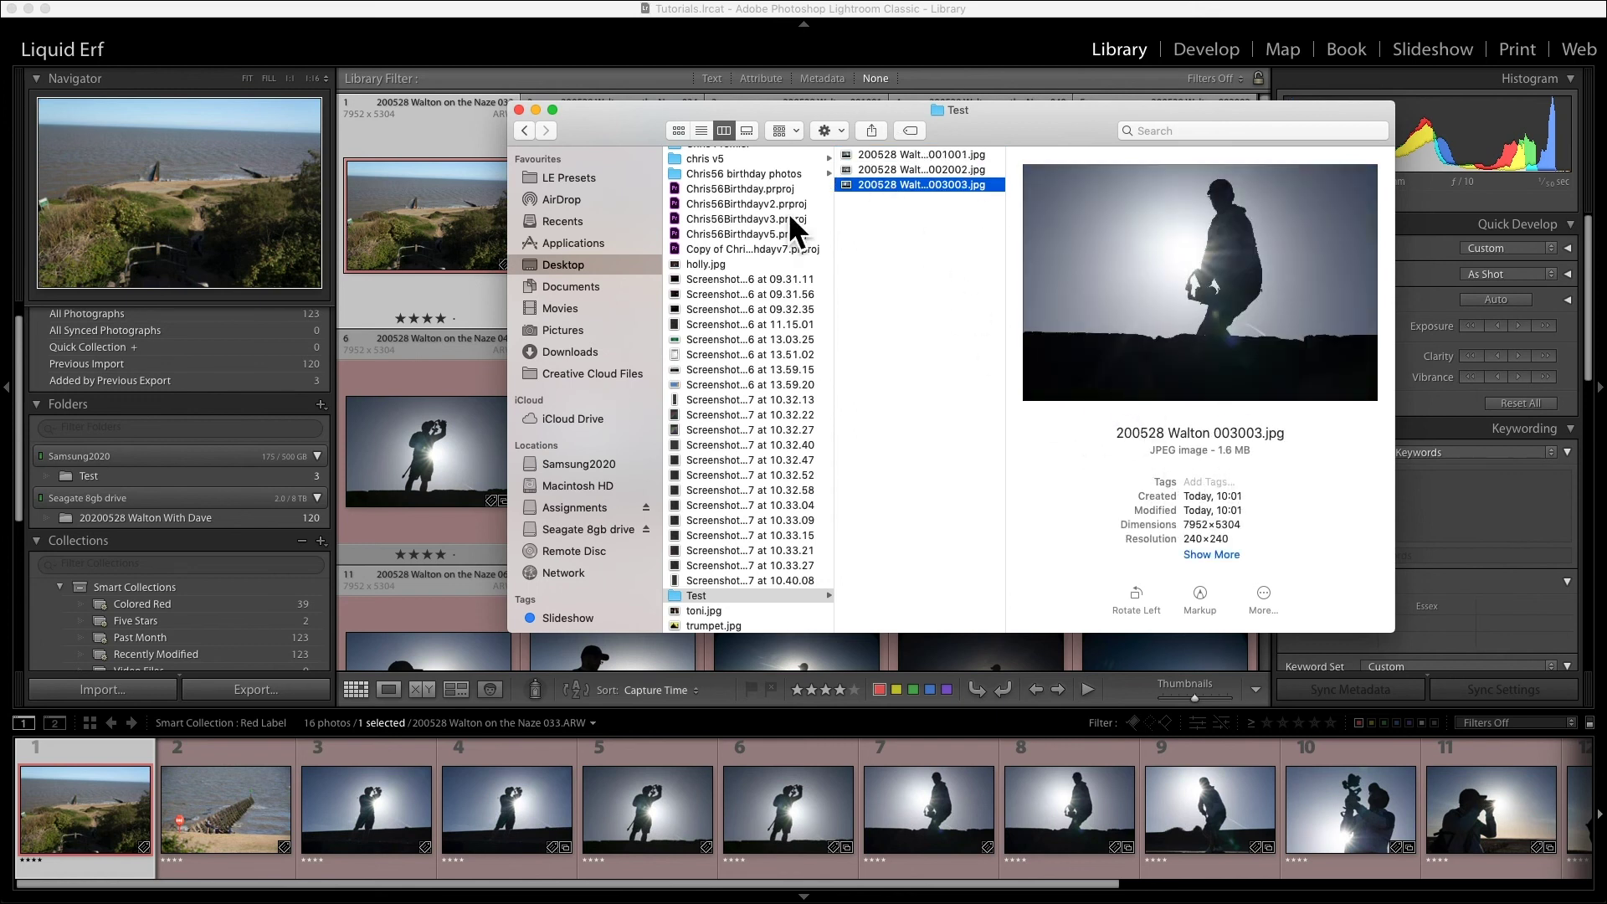
pyautogui.click(521, 113)
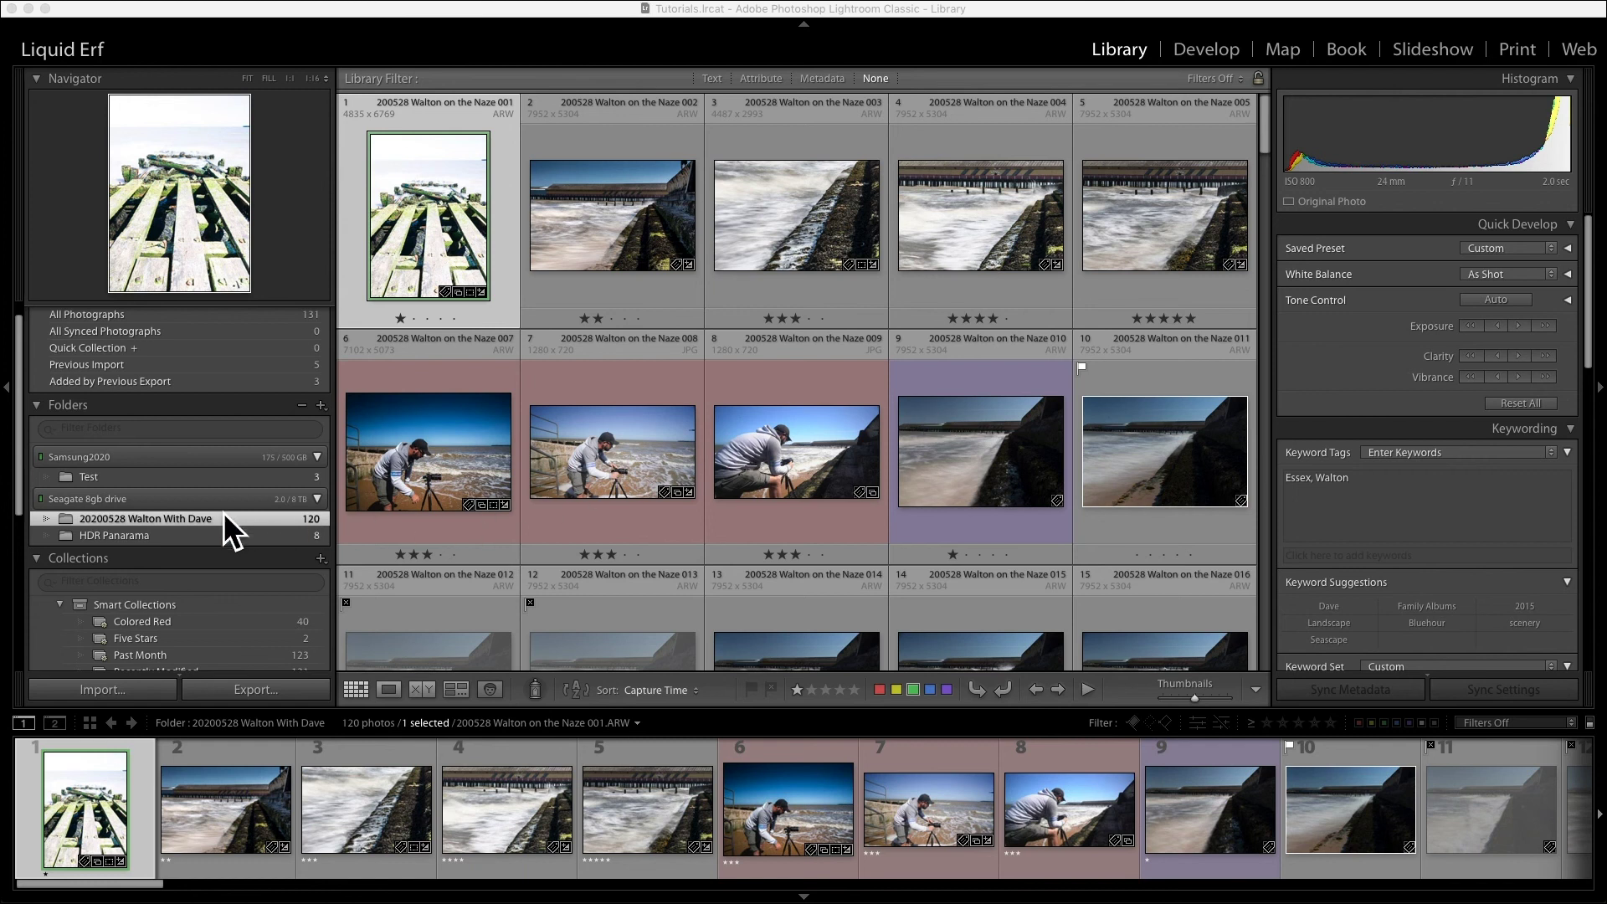
pyautogui.click(124, 538)
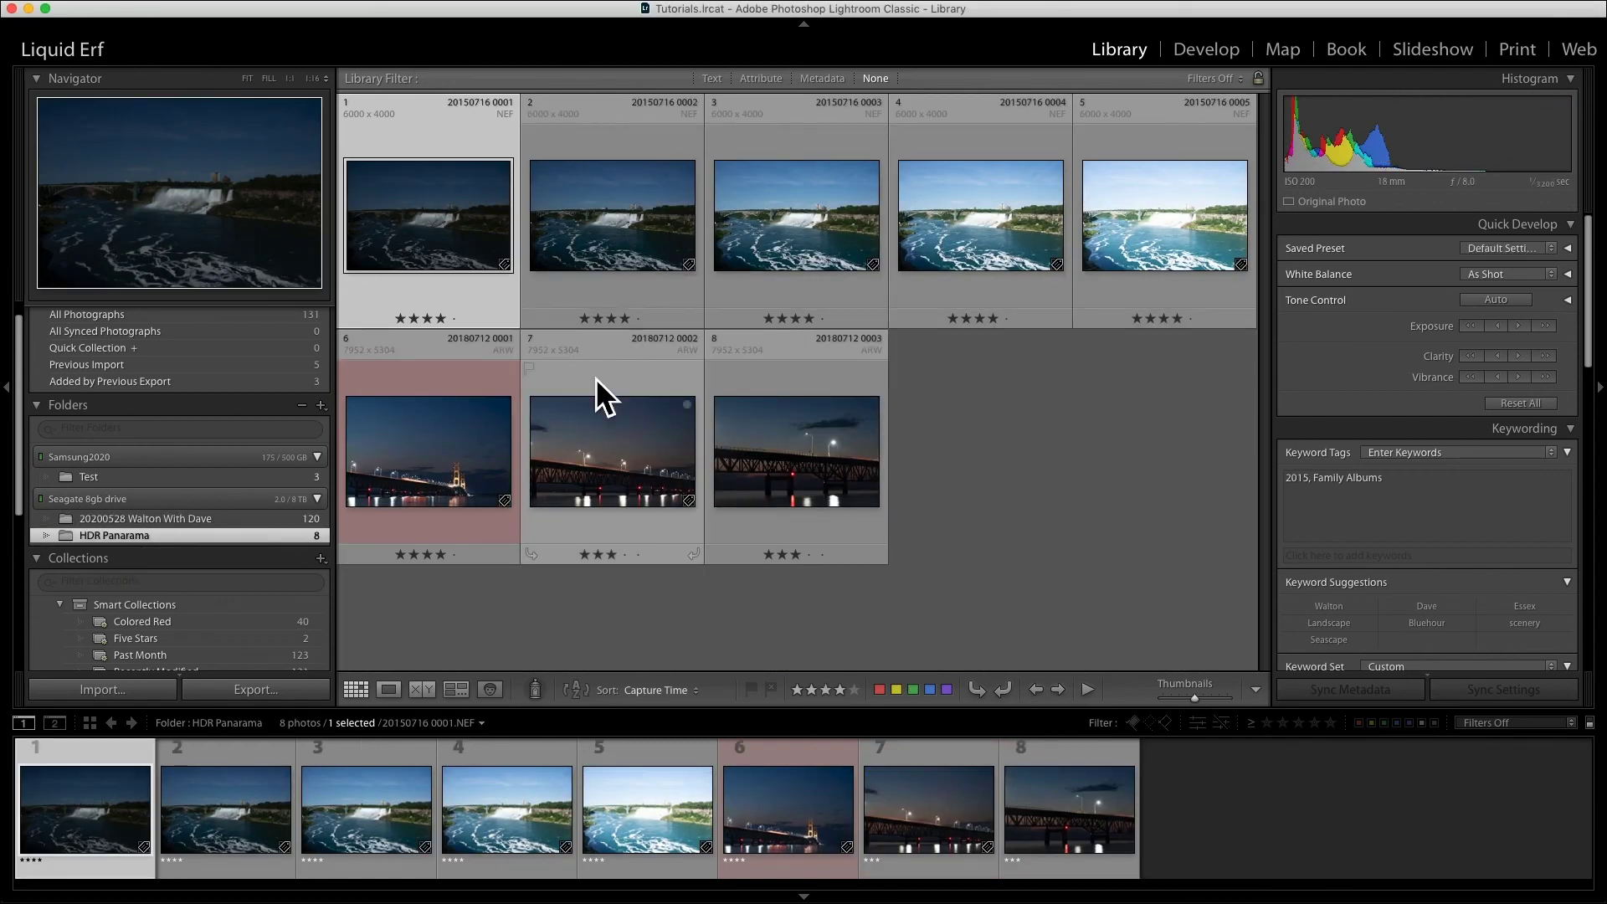
pyautogui.click(428, 146)
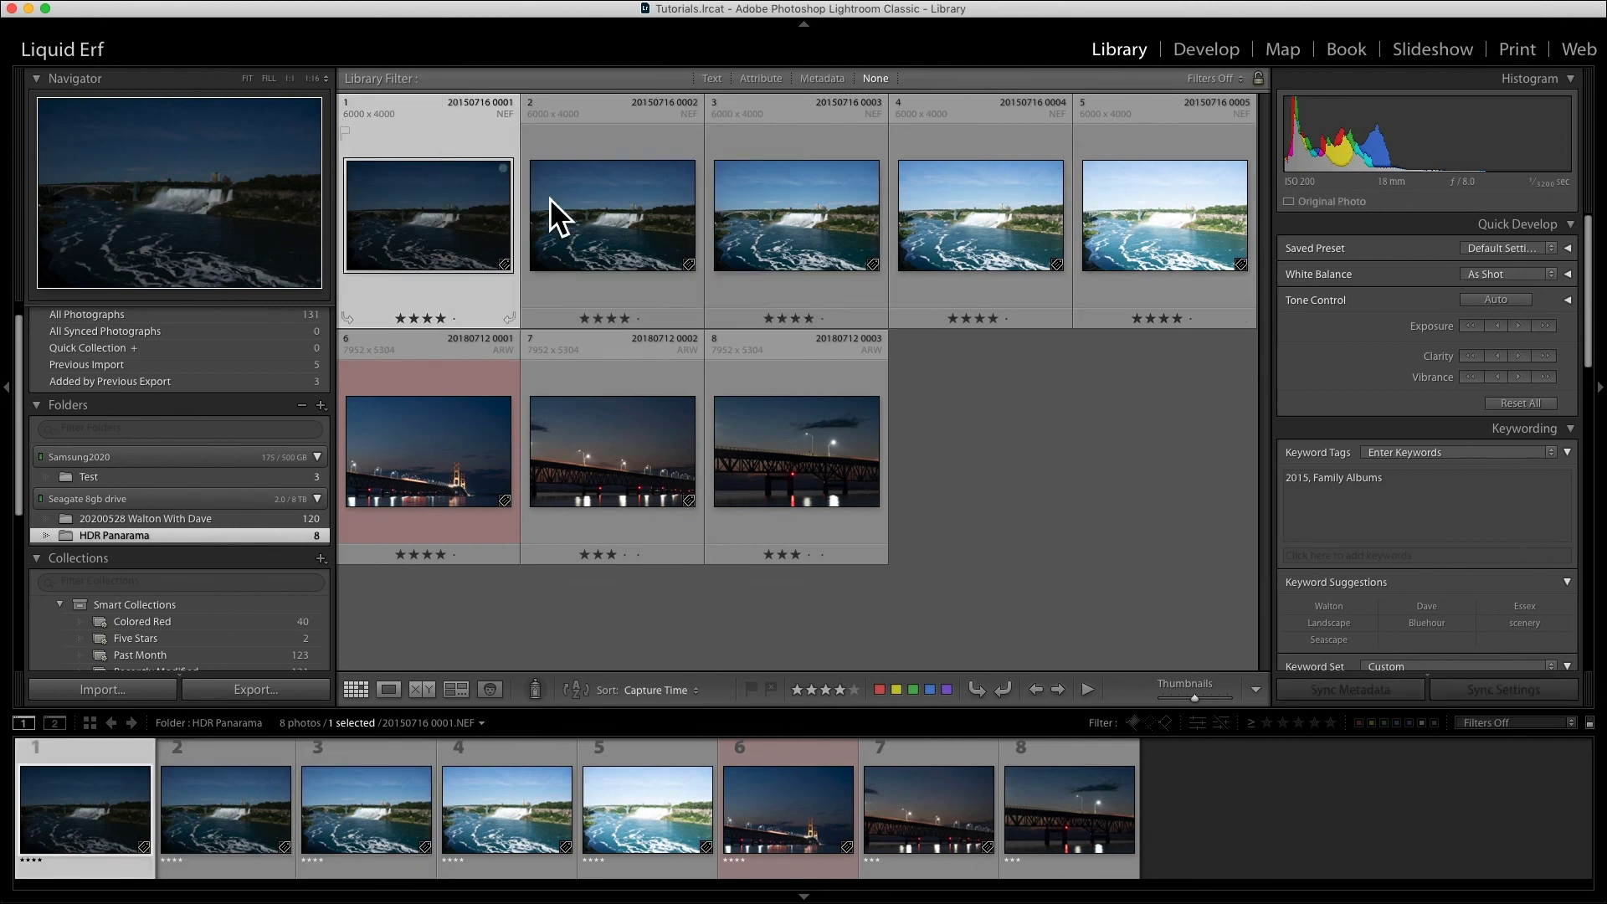
pyautogui.keyDown('super'); pyautogui.click(801, 221); pyautogui.keyUp('super')
pyautogui.keyDown('super'); pyautogui.click(1163, 214); pyautogui.keyUp('super')
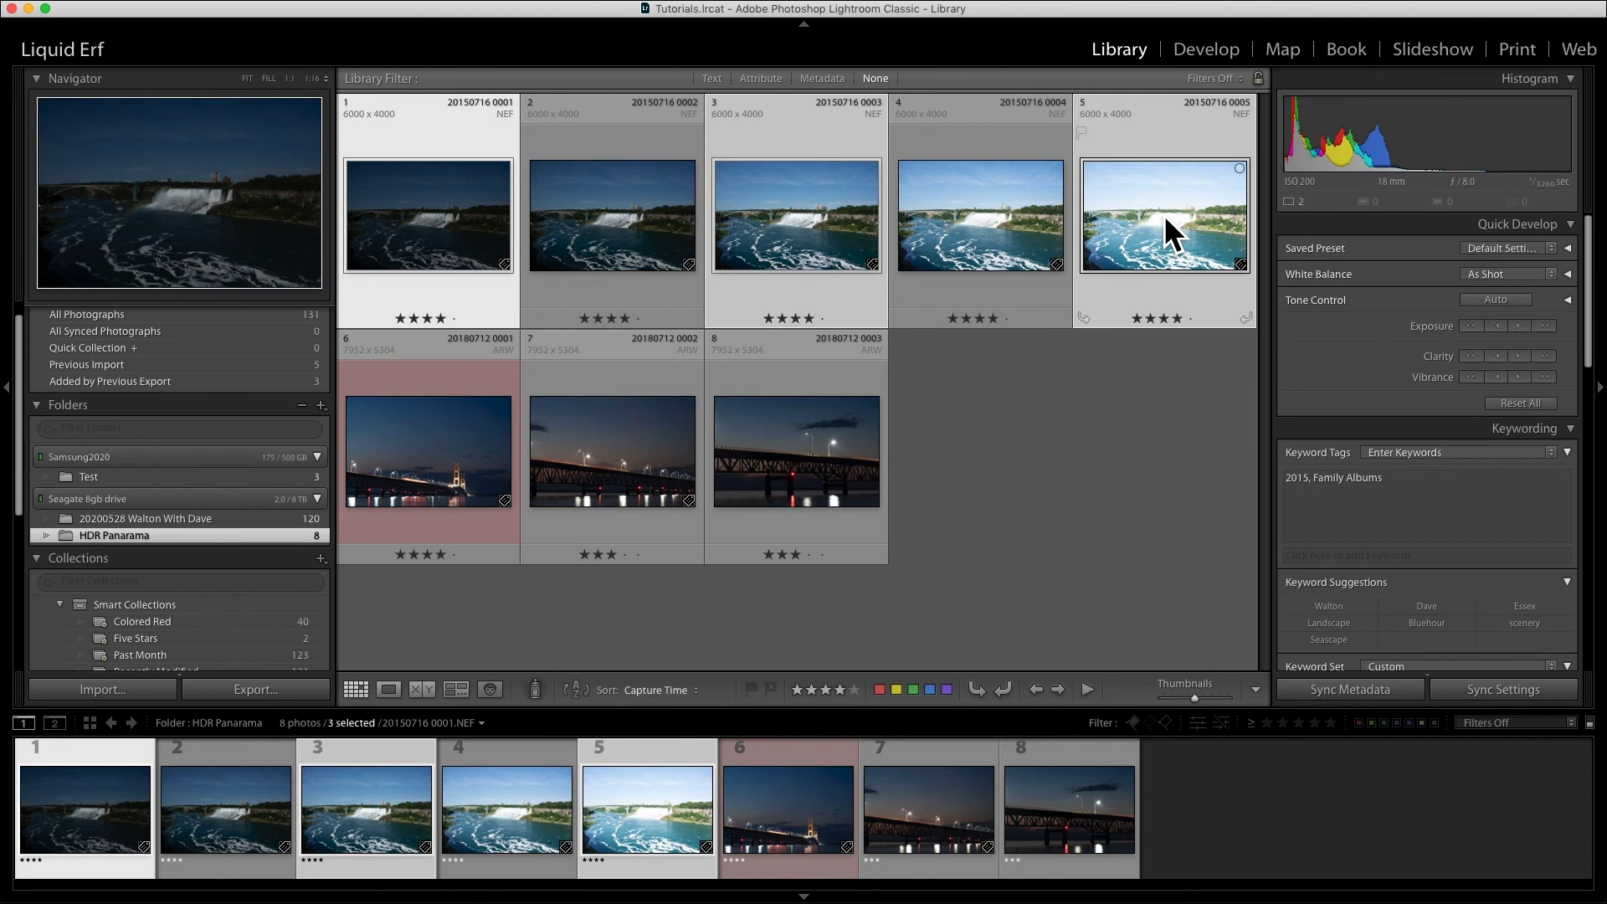
pyautogui.rightClick(812, 223)
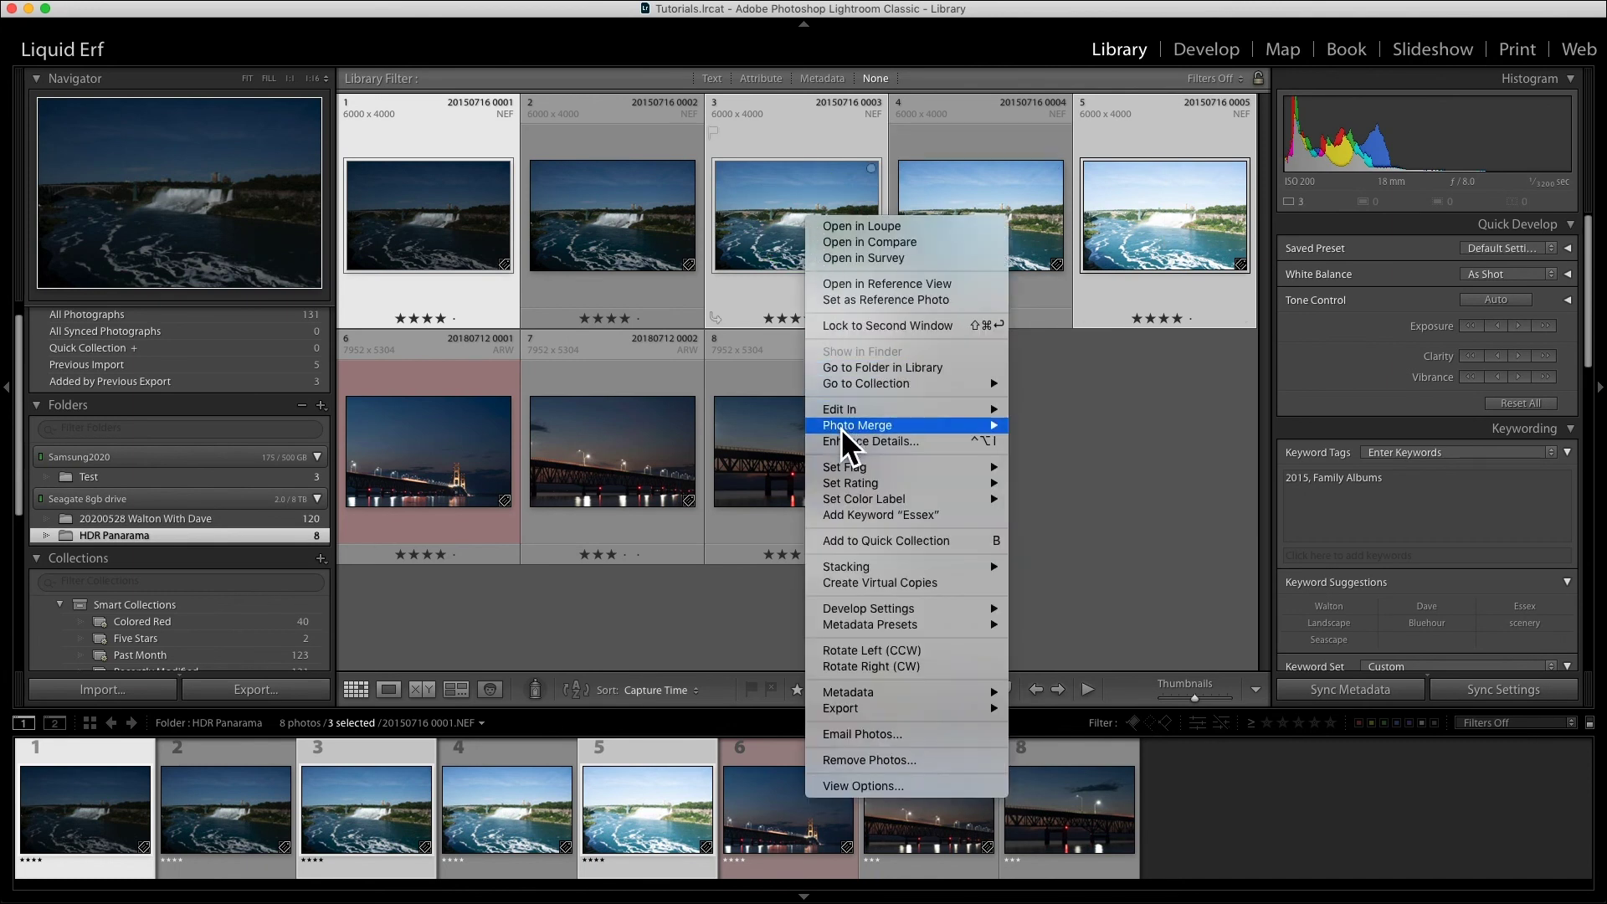
pyautogui.moveTo(995, 425)
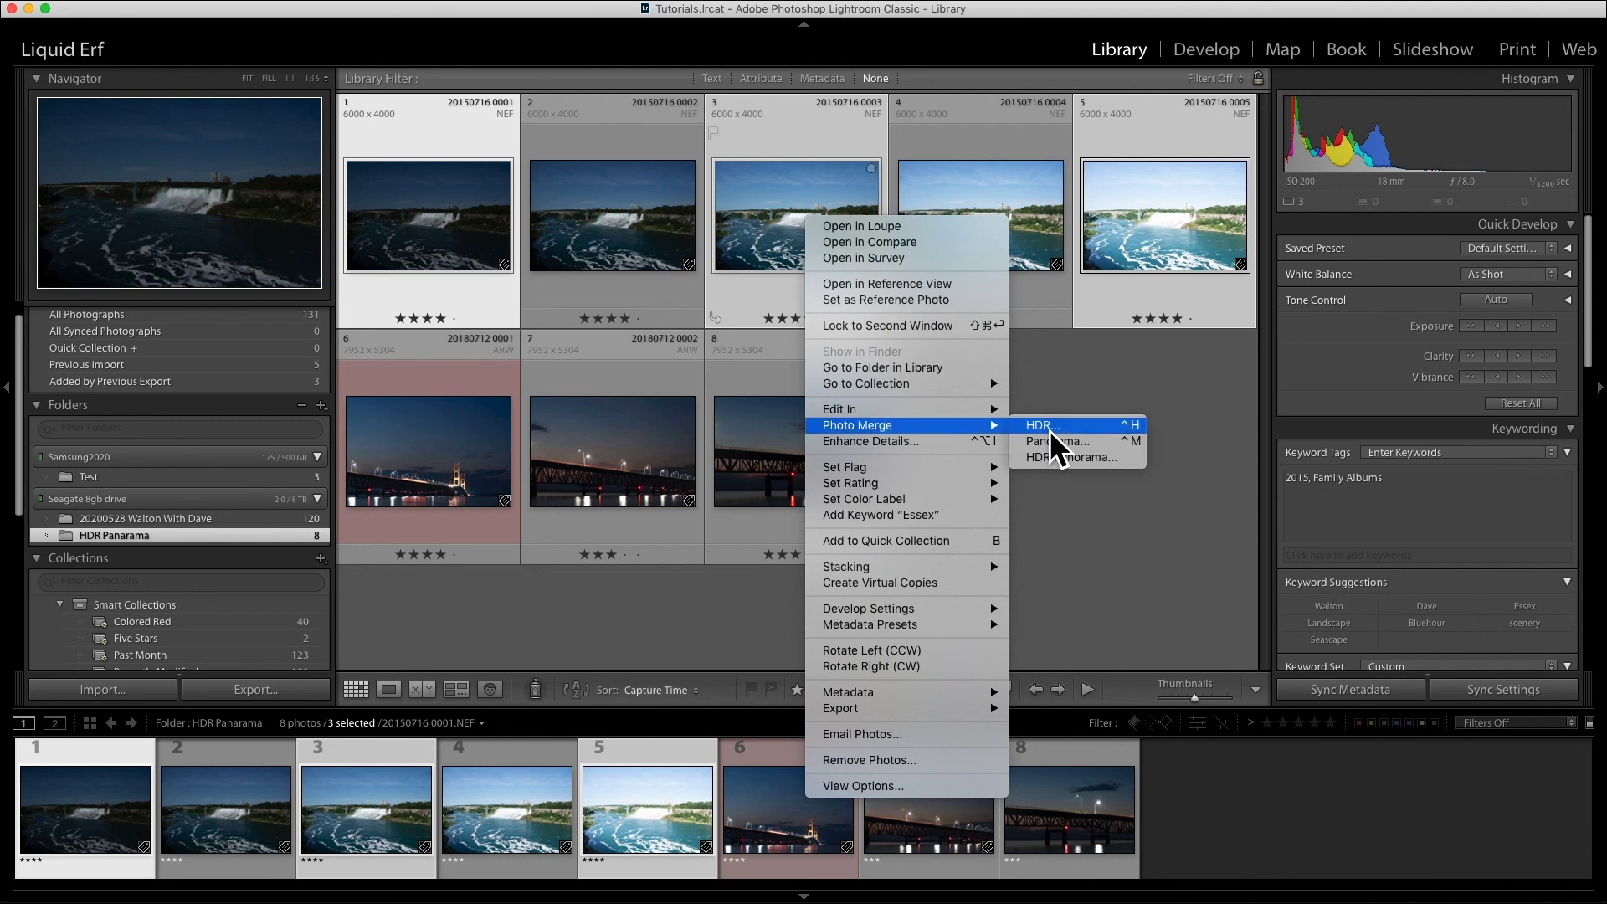
pyautogui.click(1049, 428)
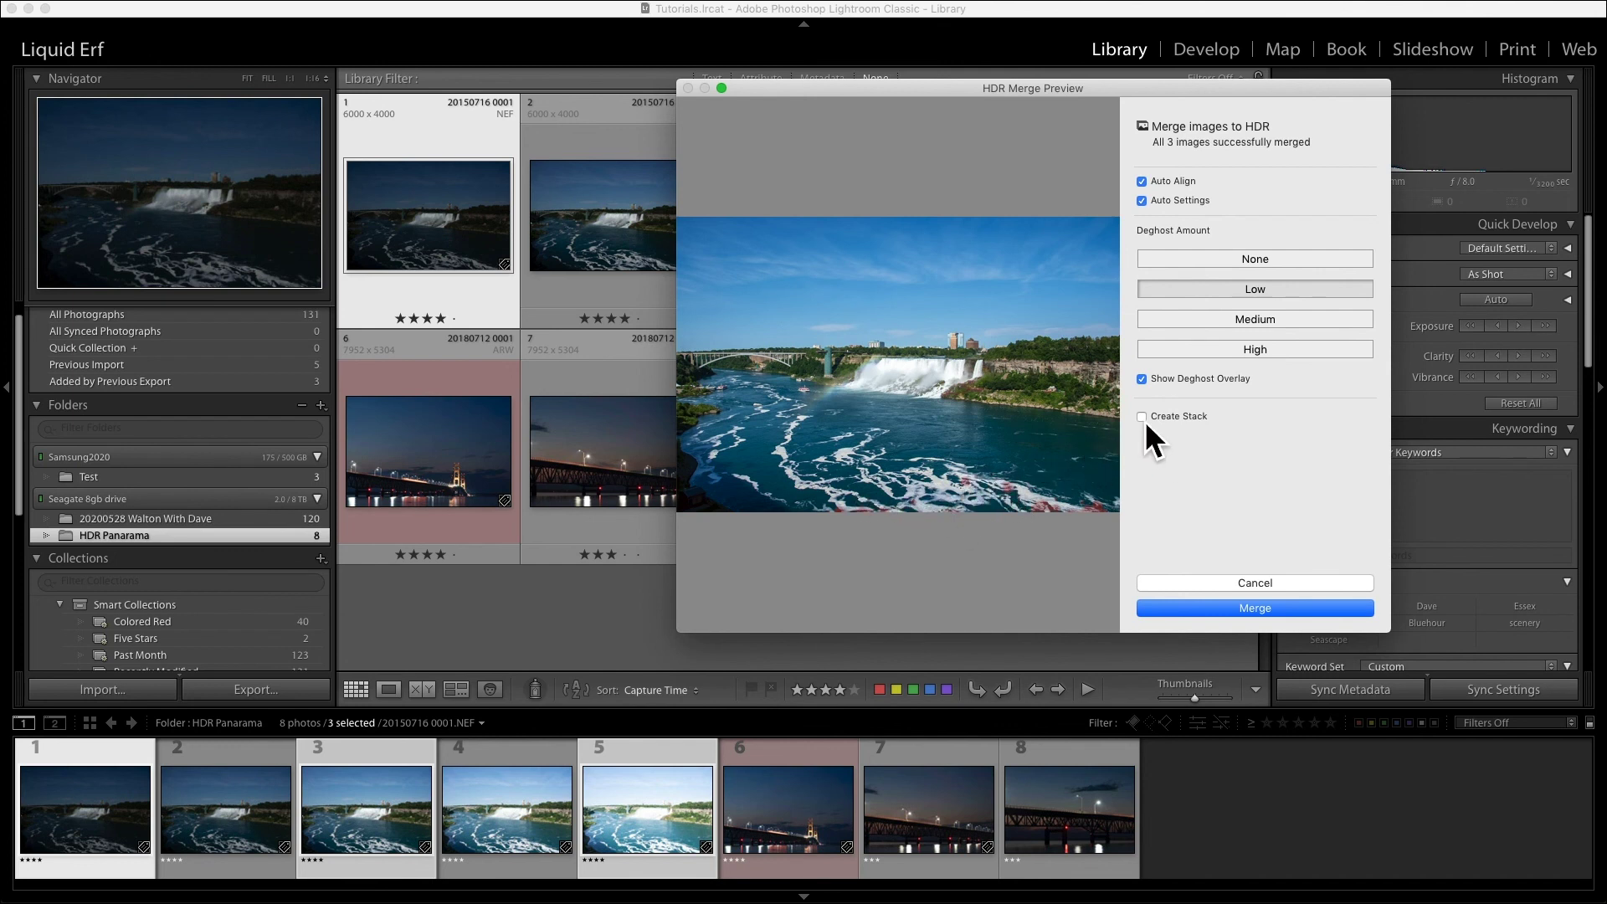
pyautogui.click(1268, 609)
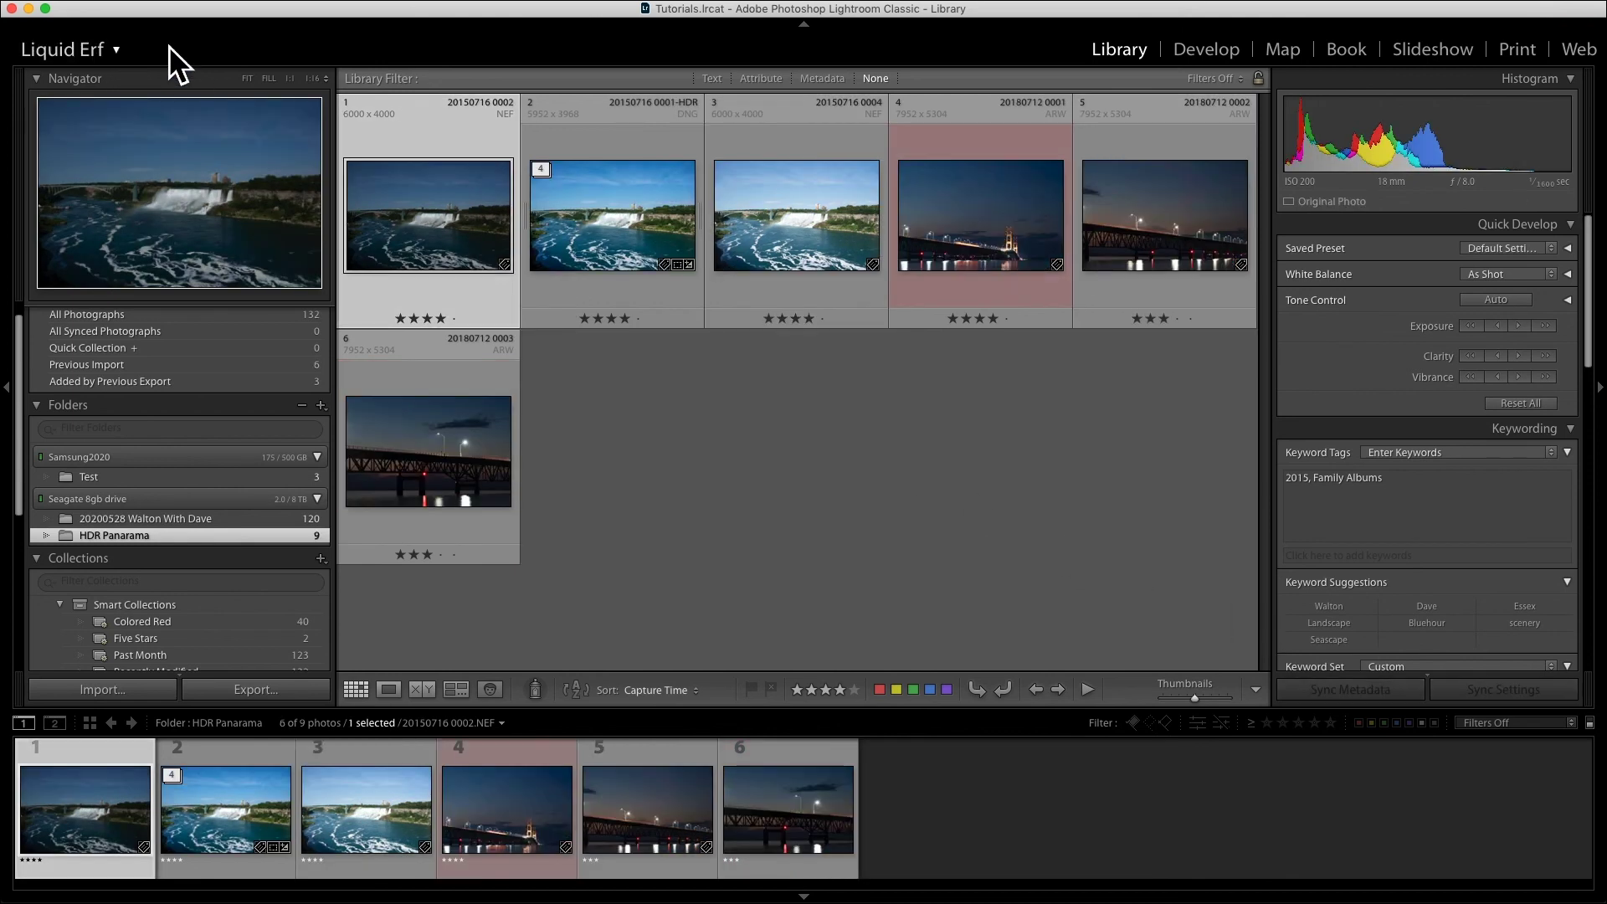
# - Expand the stack holding the merged HDR waterfall photo and open that photo in Develop
pyautogui.click(545, 177)
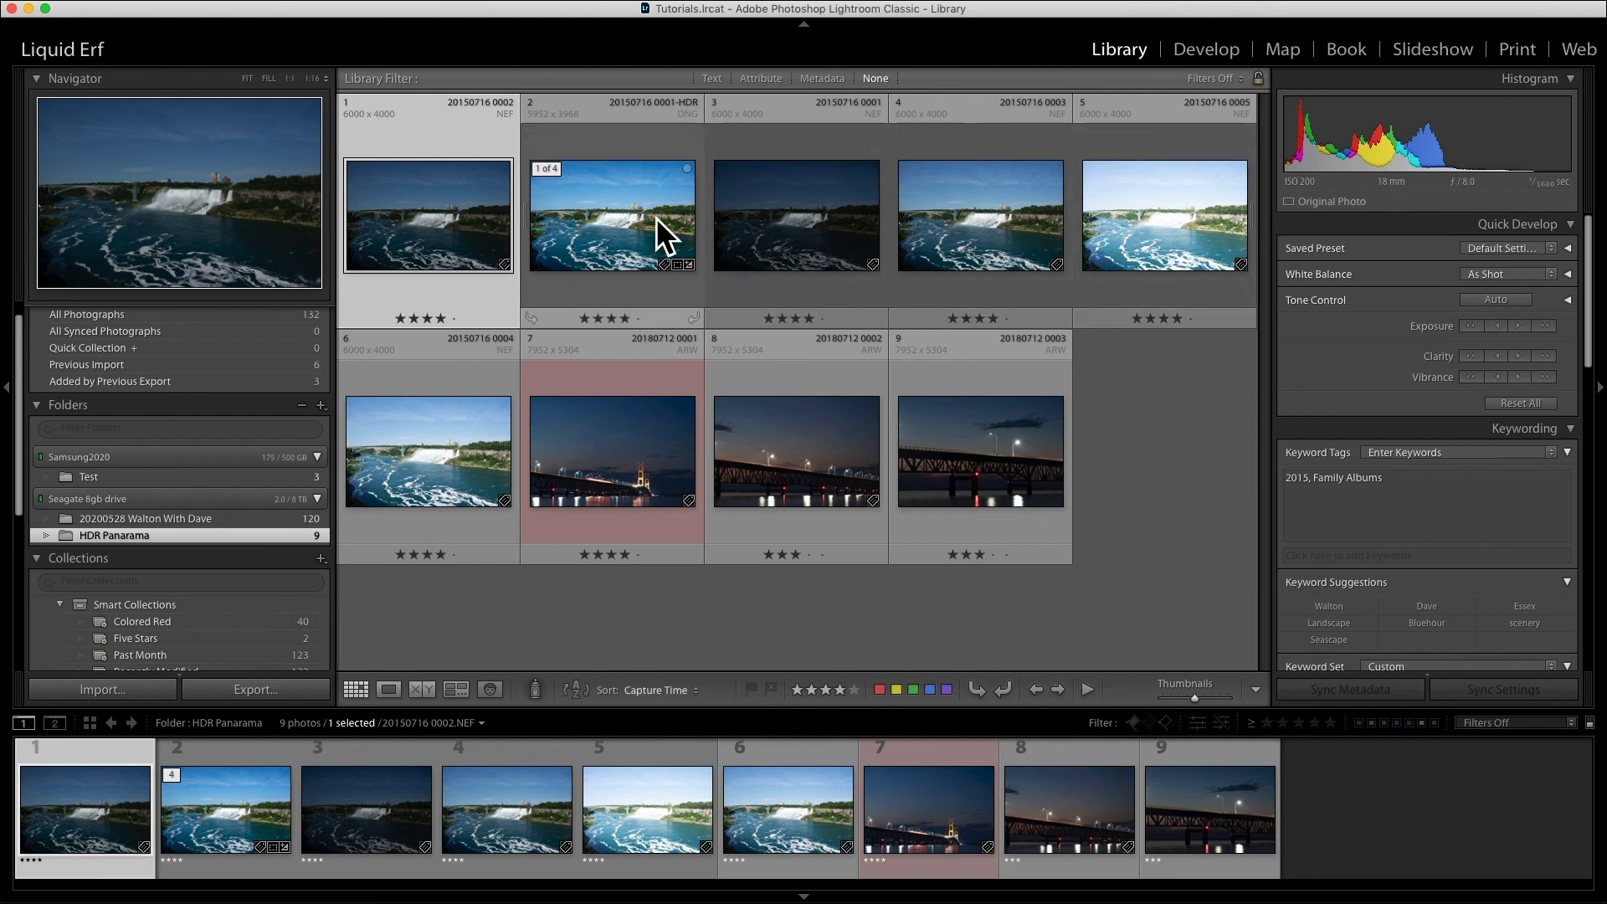
pyautogui.click(621, 193)
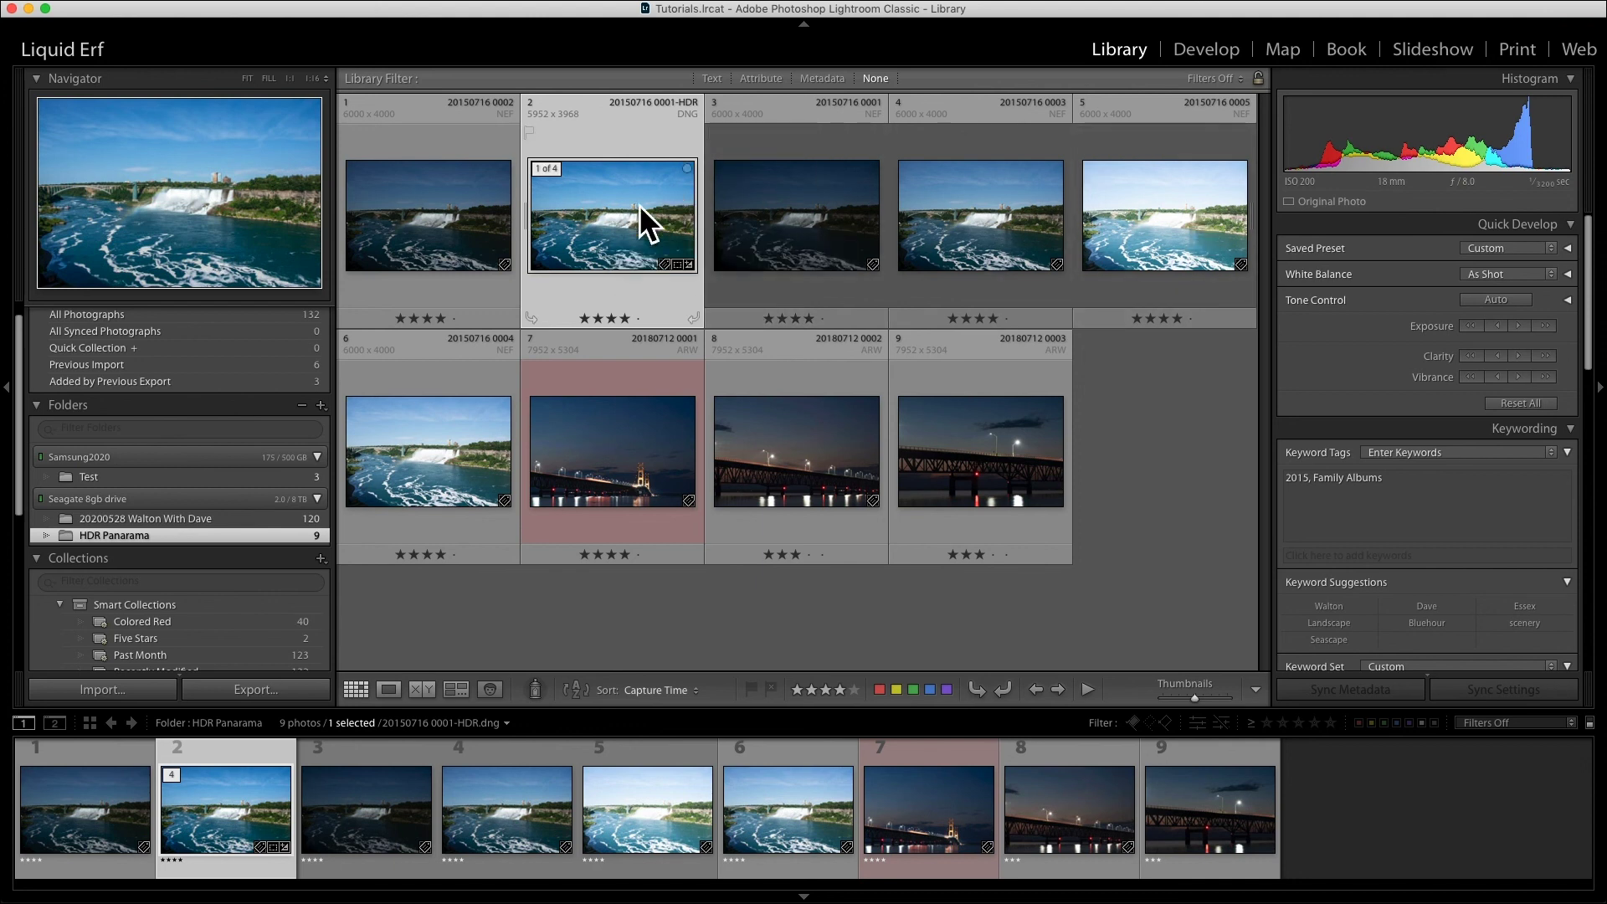
pyautogui.press('d')
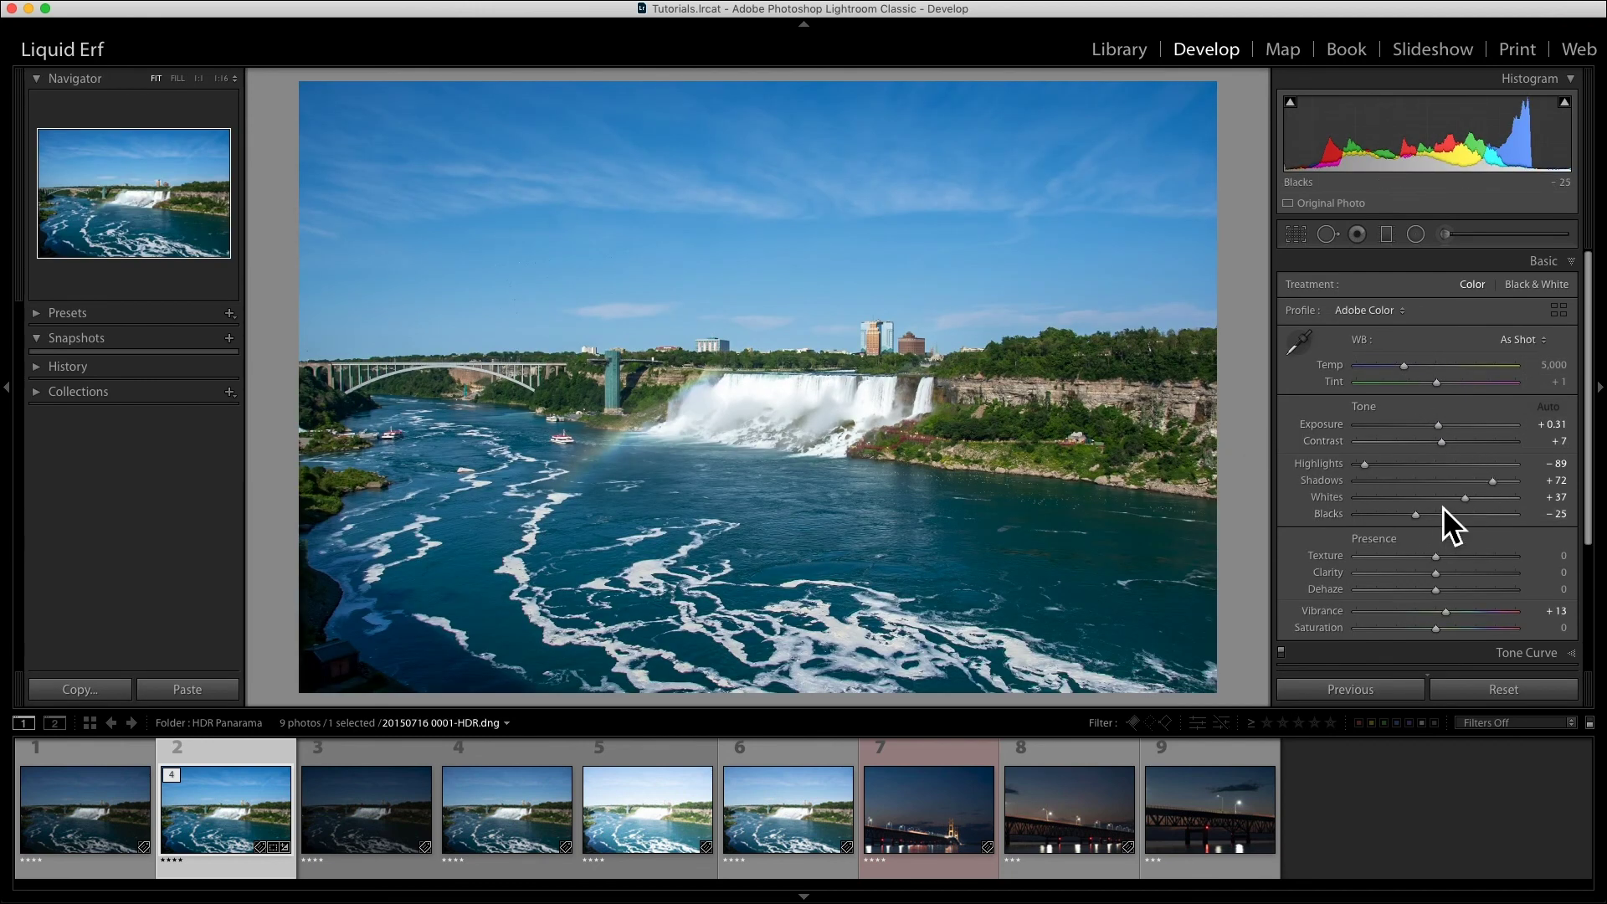
# - Reset the HDR photo's Develop adjustments for comparison, and undo the reset
pyautogui.click(1505, 691)
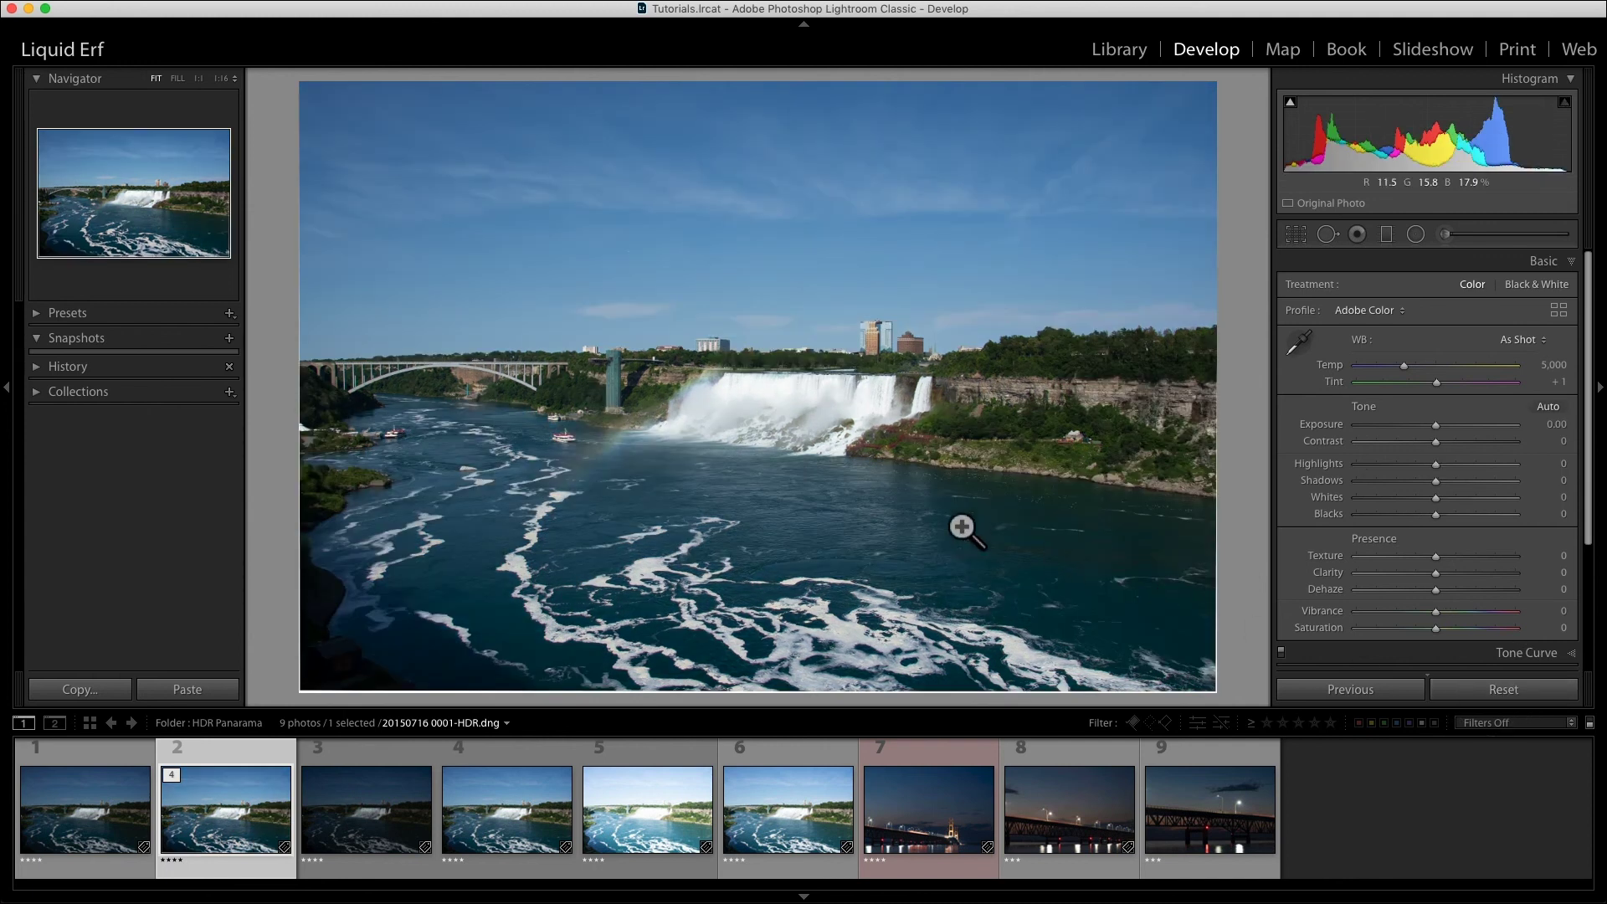
pyautogui.press('super+z')
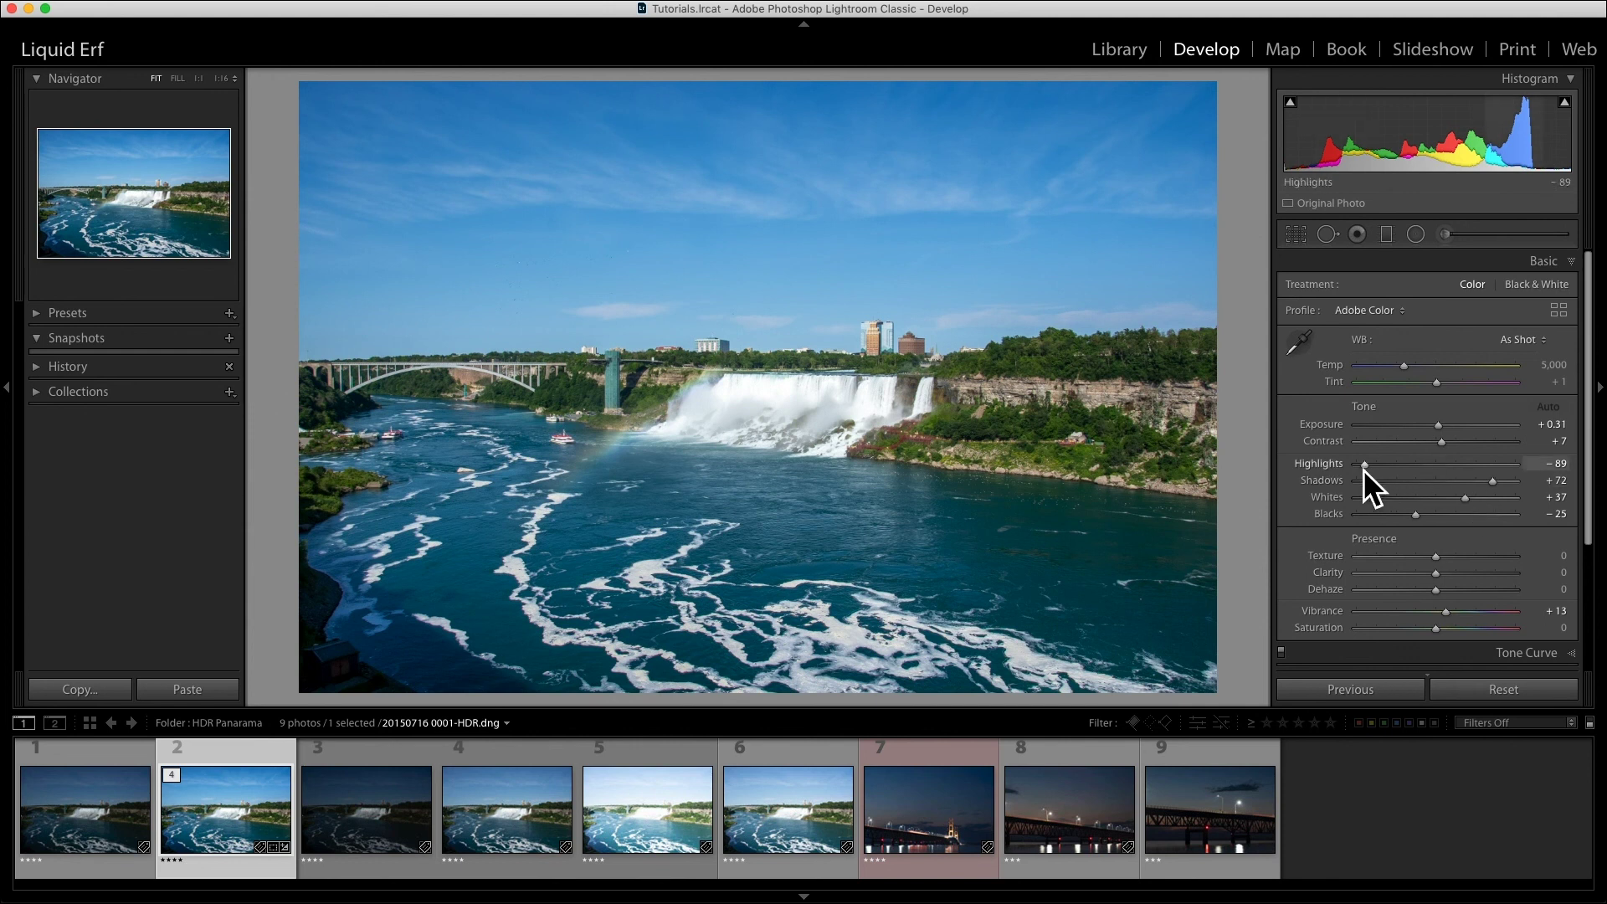
# - Set the HDR photo's Exposure to +0.50 and Highlights to −100, and raise its Shadows slightly
pyautogui.moveTo(1373, 470); pyautogui.dragTo(1390, 472)
pyautogui.moveTo(1439, 425); pyautogui.dragTo(1448, 434)
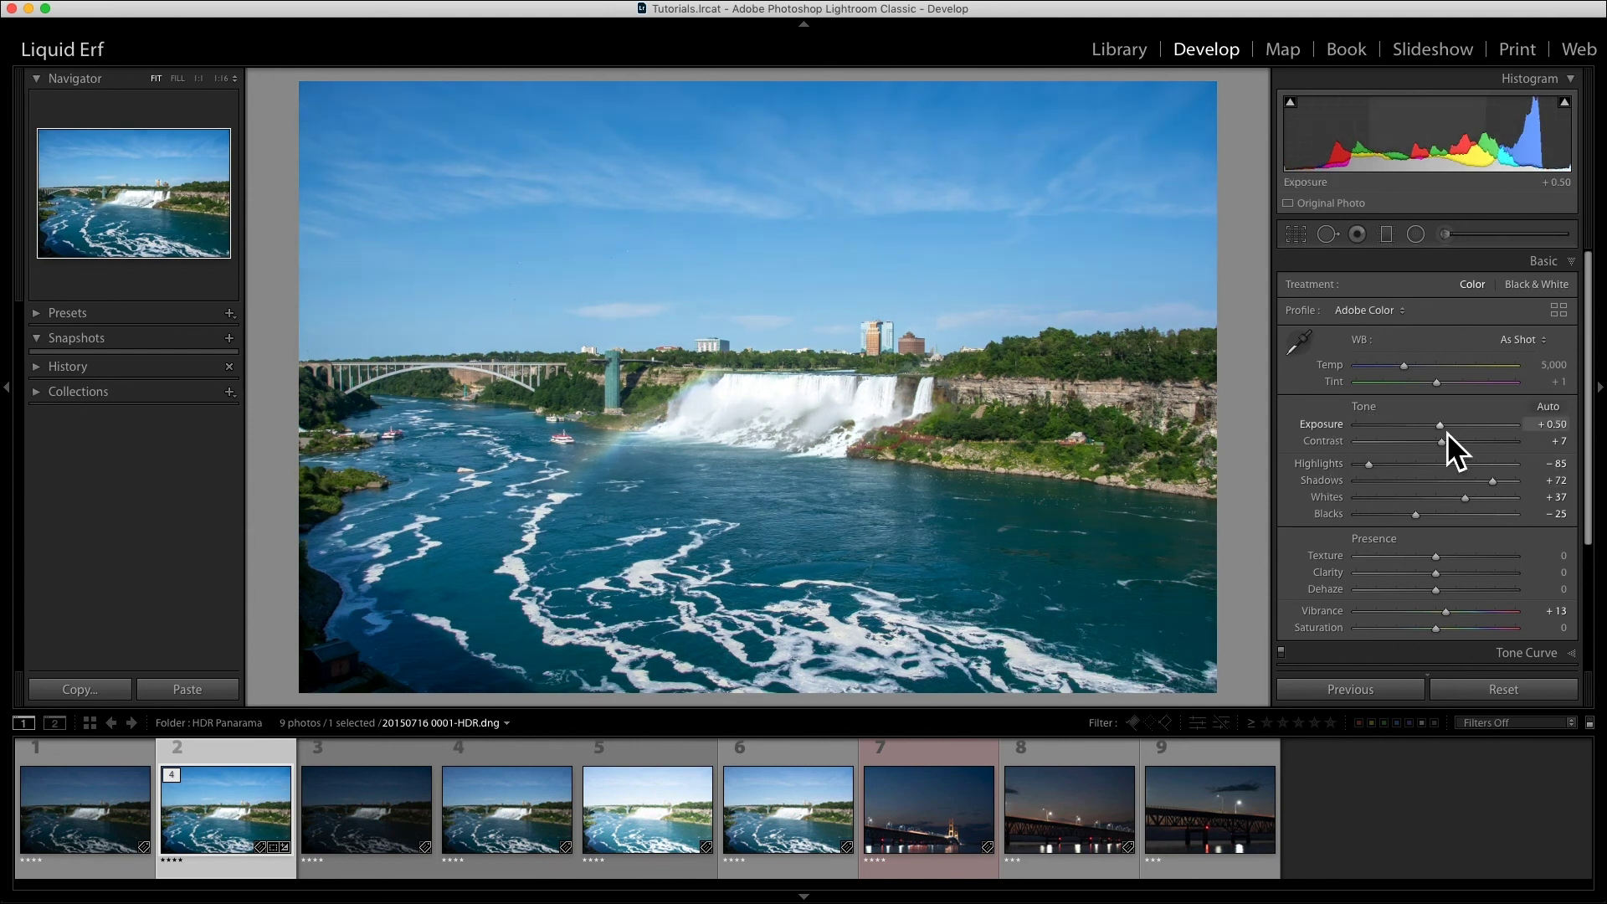
pyautogui.click(1375, 471)
pyautogui.moveTo(1374, 470); pyautogui.dragTo(1327, 474)
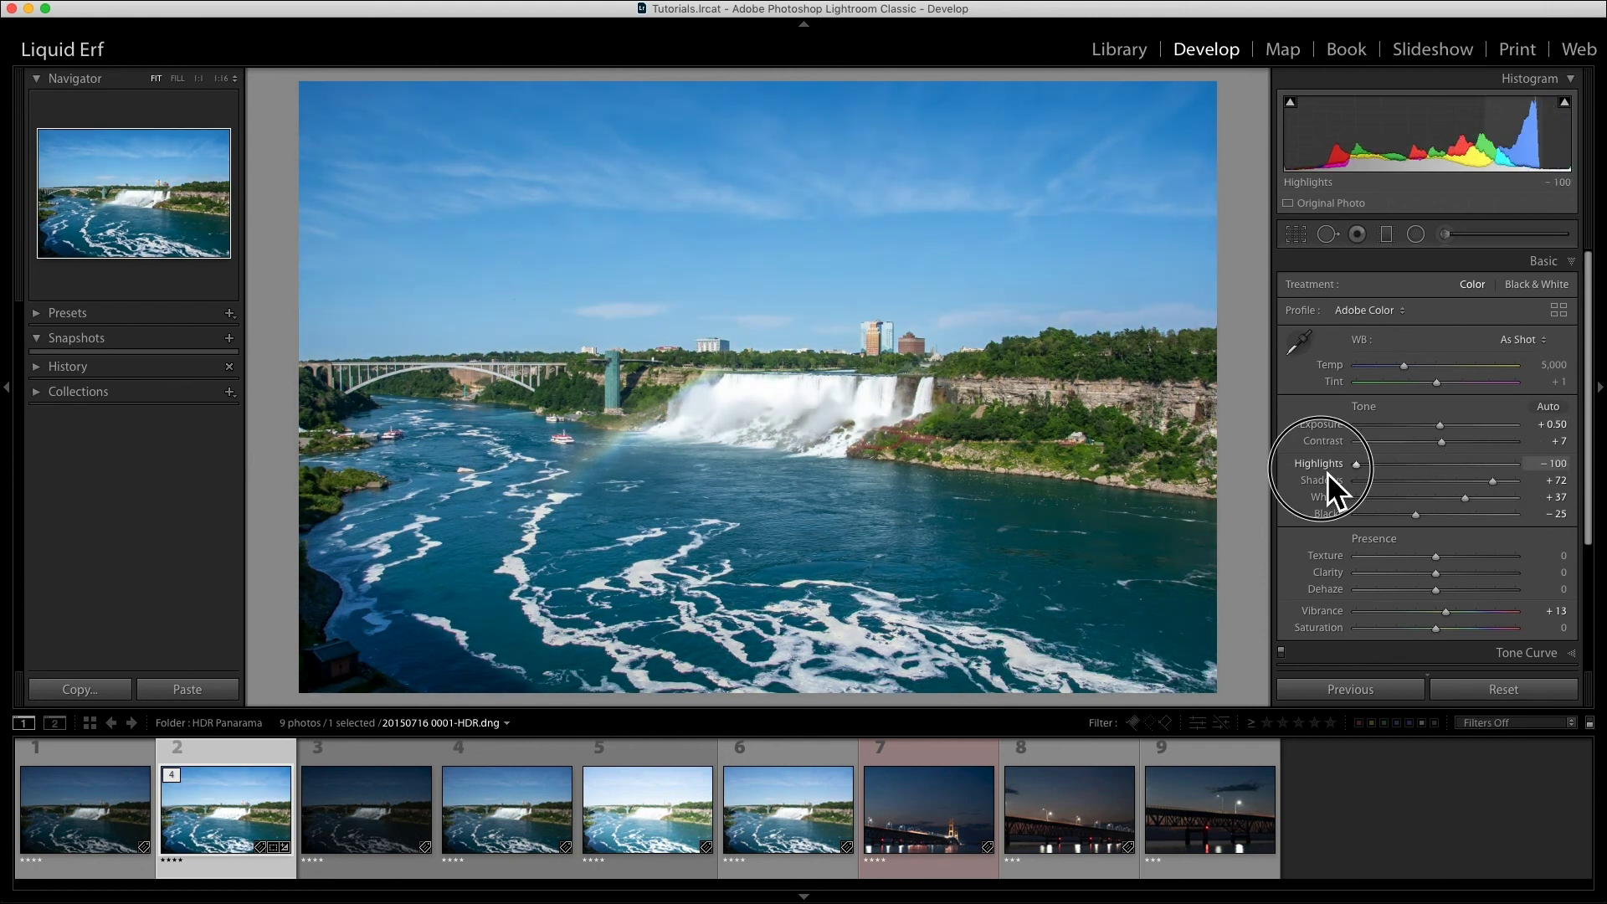
pyautogui.moveTo(1494, 482); pyautogui.dragTo(1505, 489)
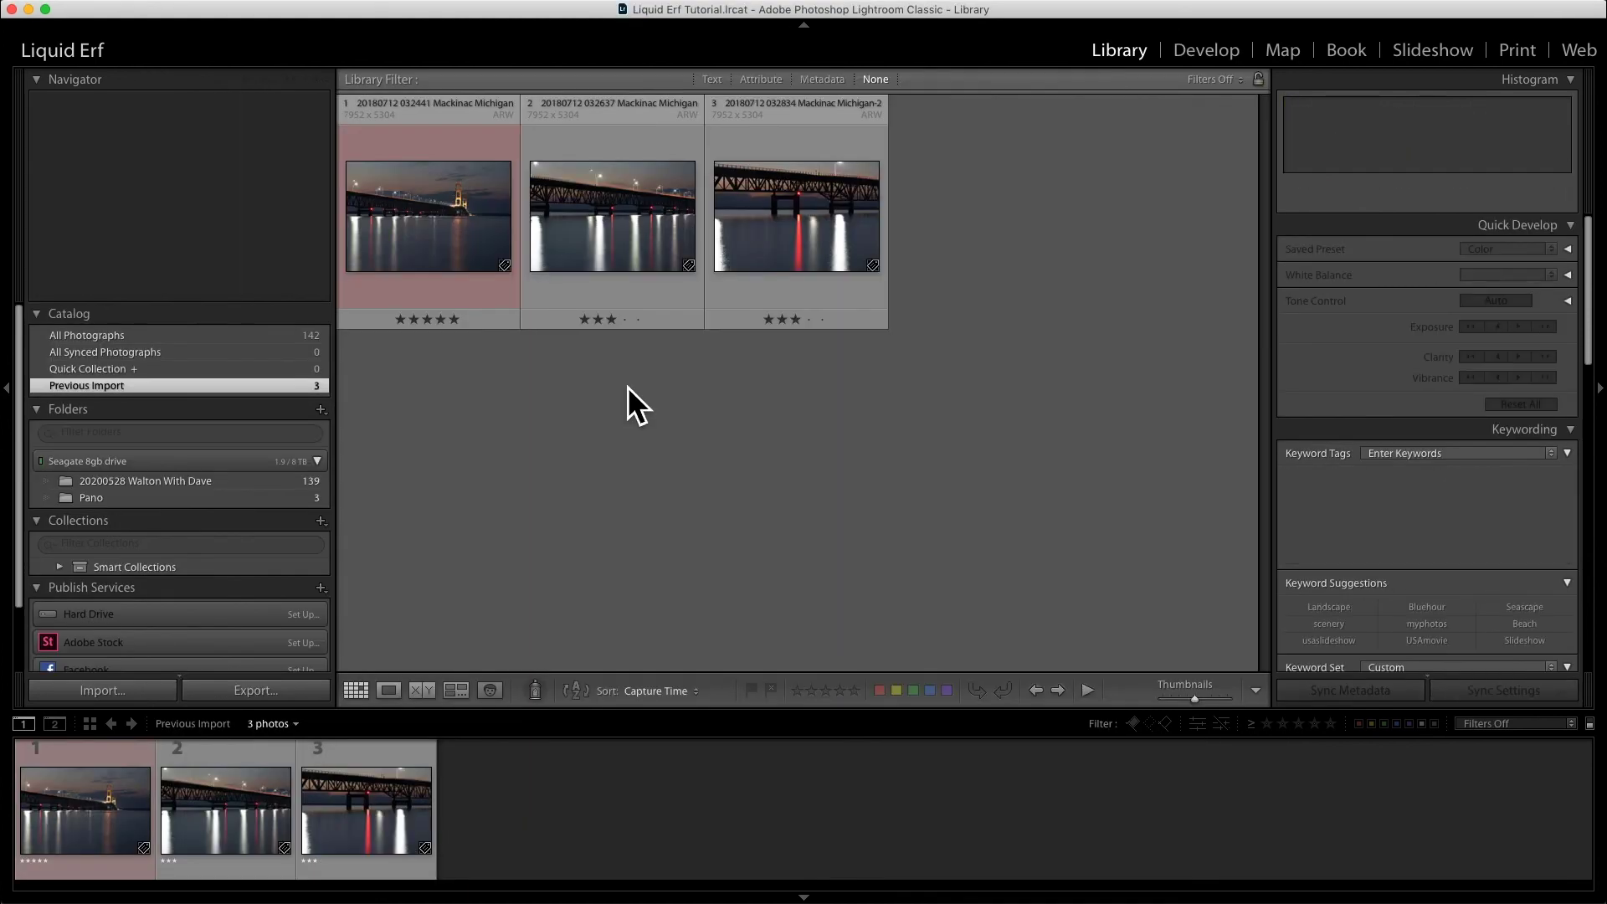
# - Merge the three Mackinac bridge photos into a stacked panorama with Perspective projection and Boundary Warp at its maximum
pyautogui.click(459, 219)
pyautogui.press('super+a')
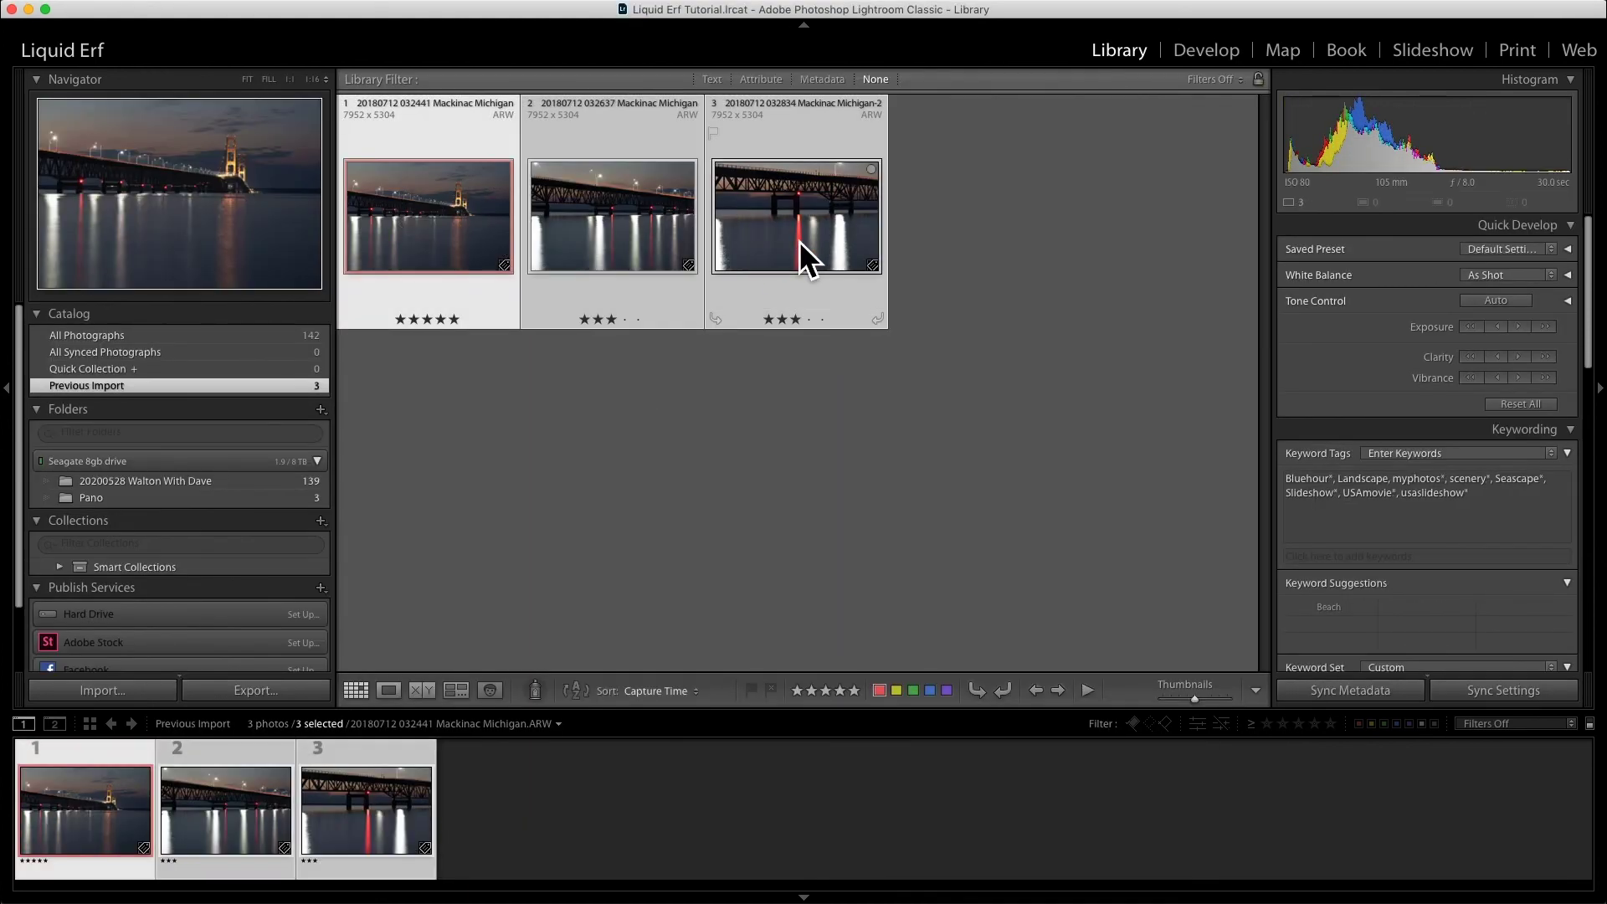
pyautogui.rightClick(800, 241)
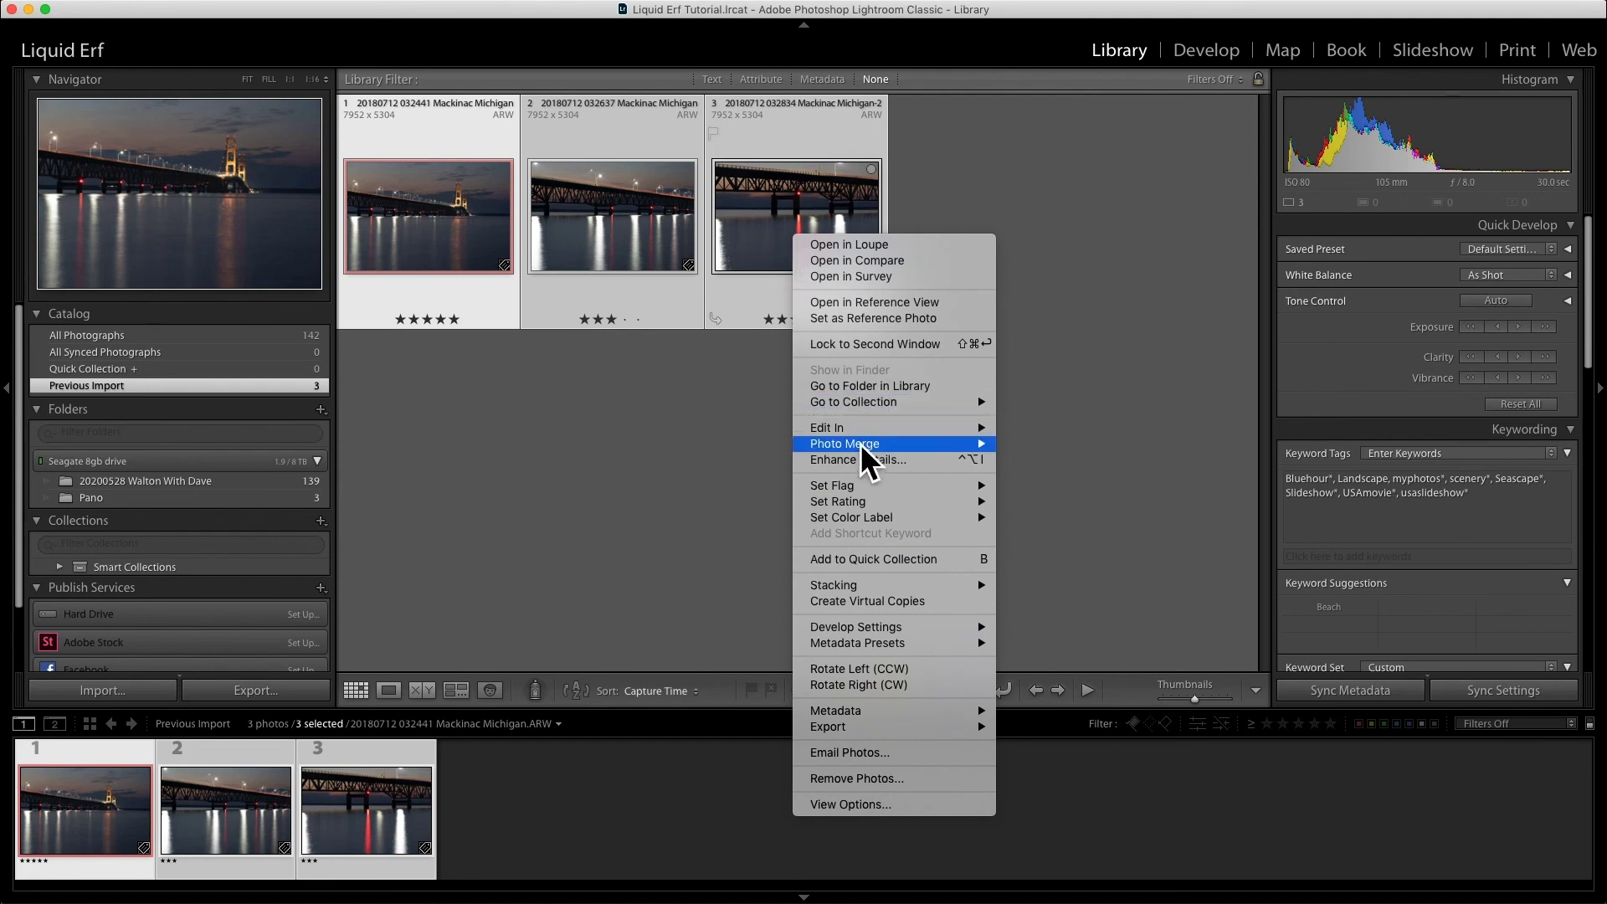
pyautogui.moveTo(860, 443)
pyautogui.click(1042, 459)
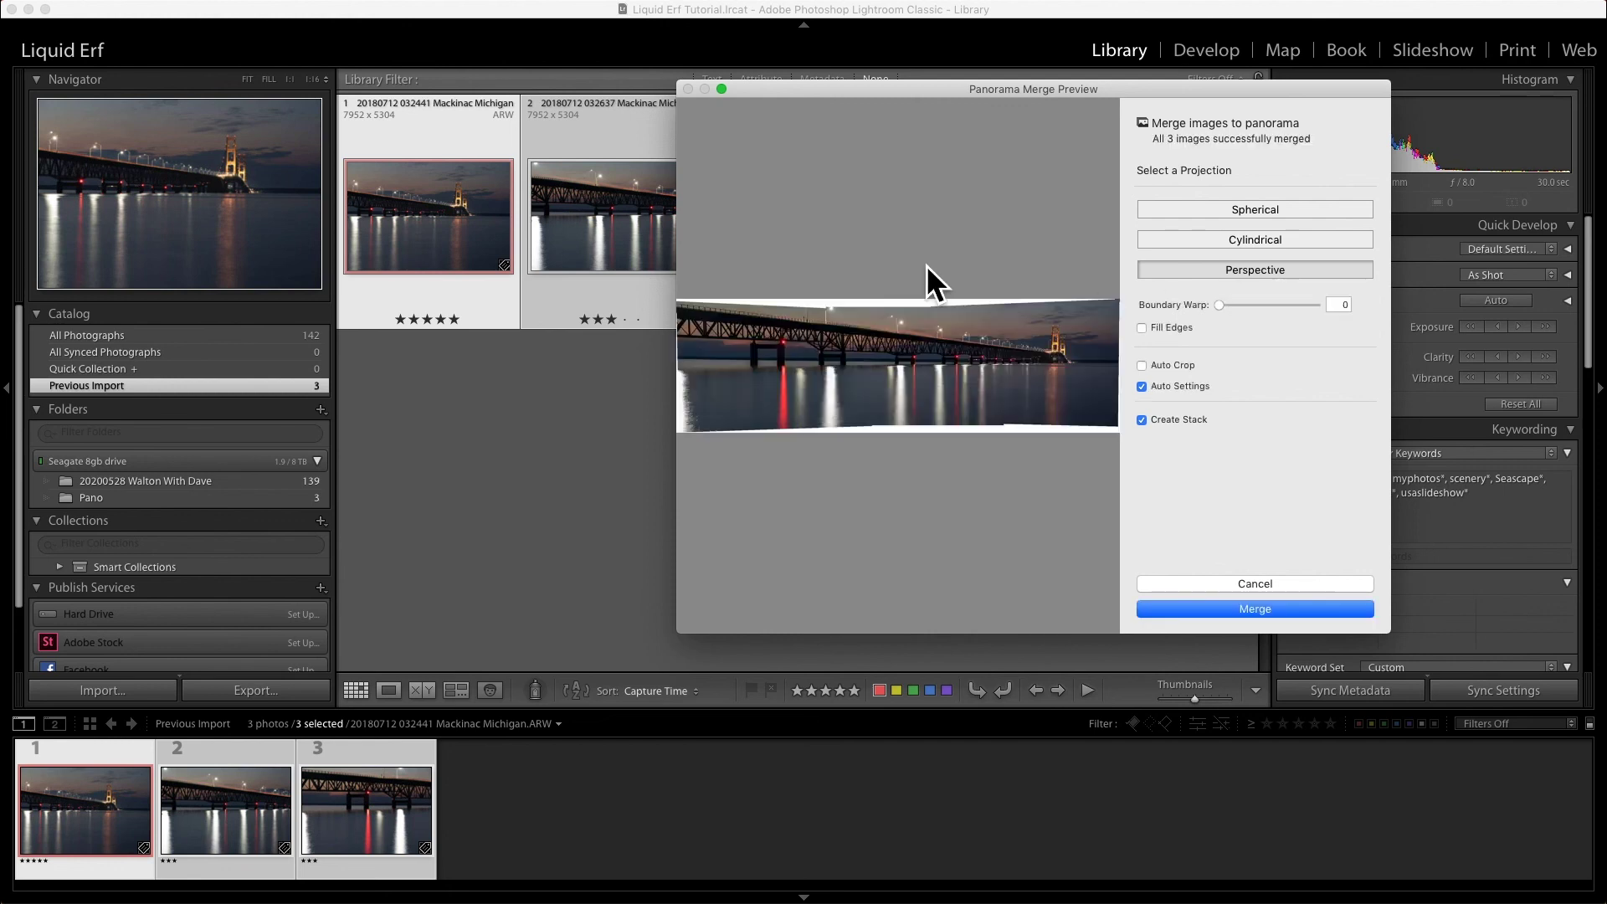
pyautogui.moveTo(1224, 306); pyautogui.dragTo(1329, 310)
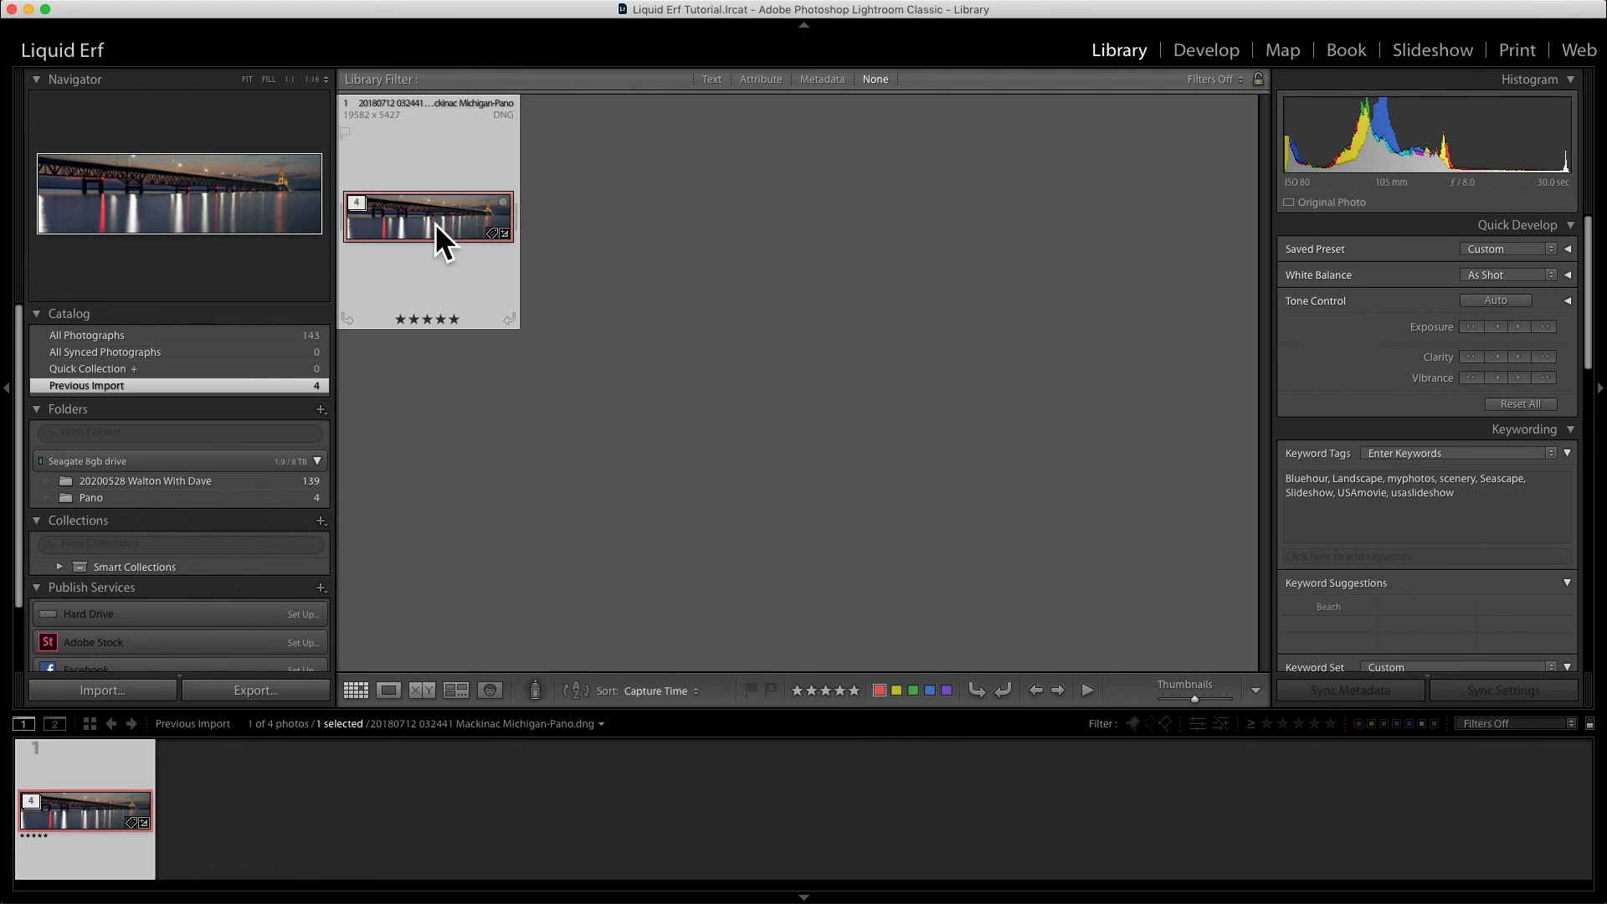
# - Expand the panorama's stack, view the merged image enlarged, and open it in Develop to review its Basic adjustments
pyautogui.click(360, 205)
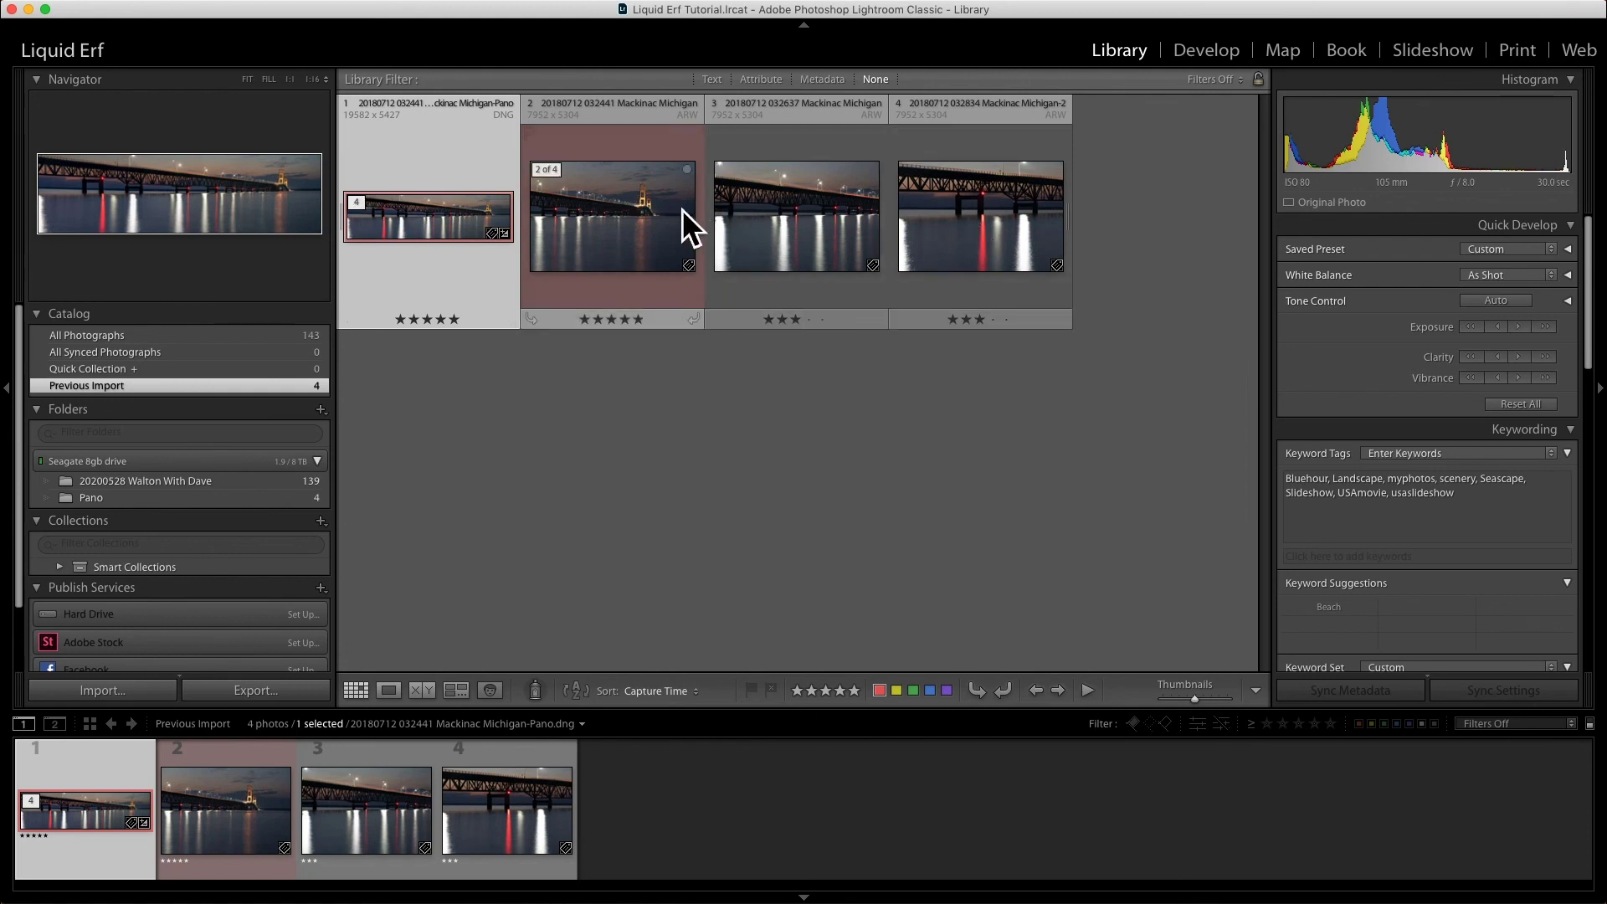
pyautogui.doubleClick(463, 218)
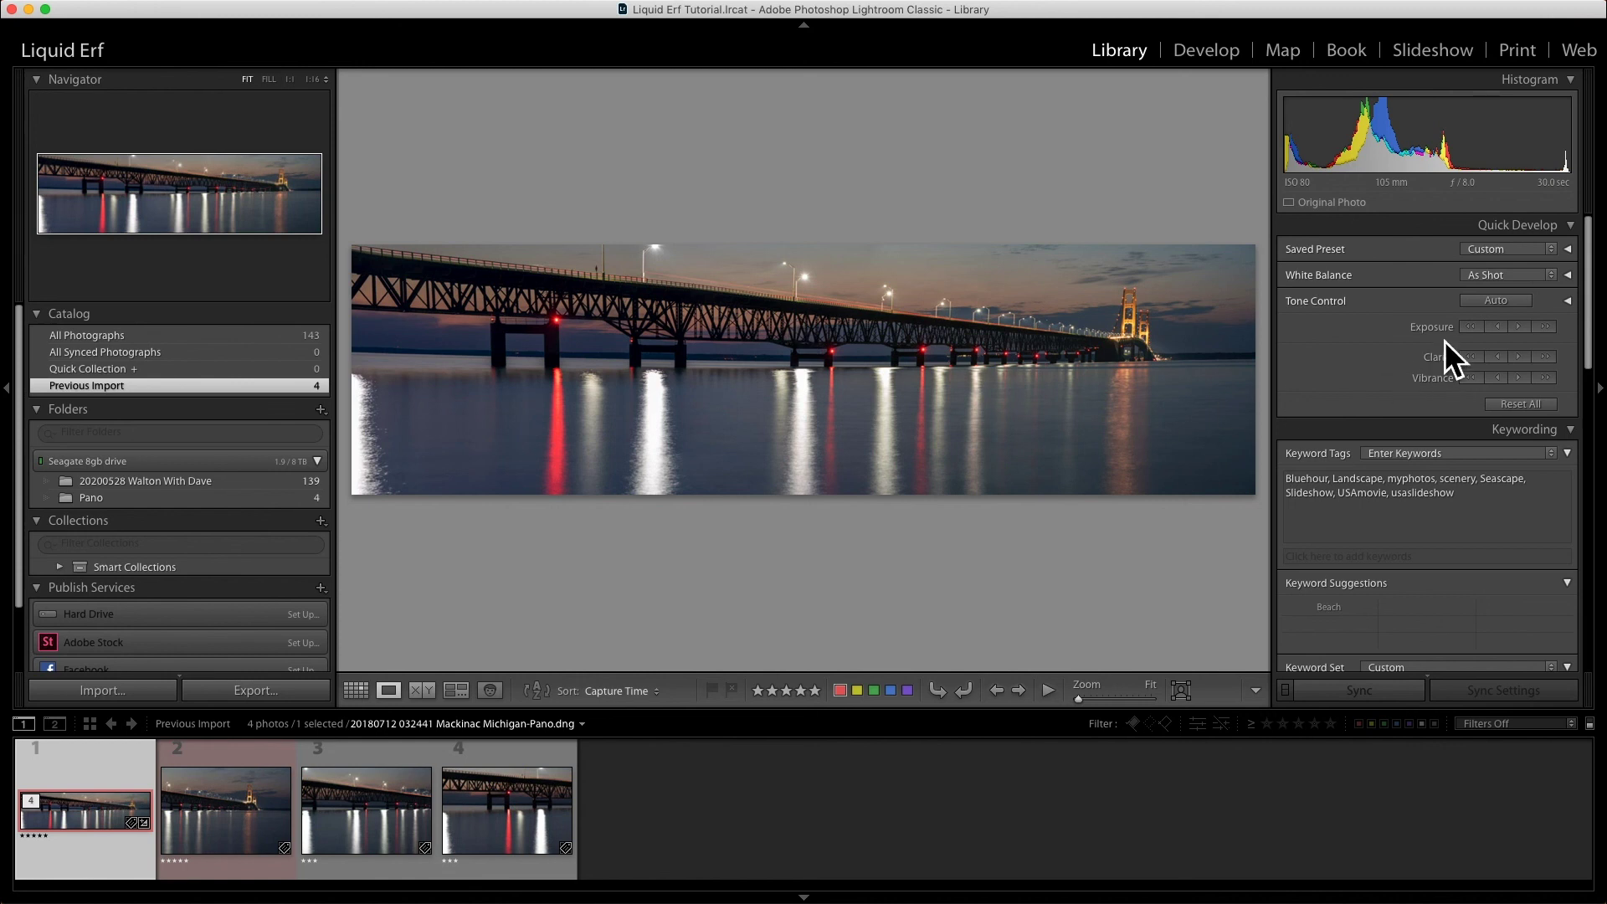
pyautogui.click(1205, 50)
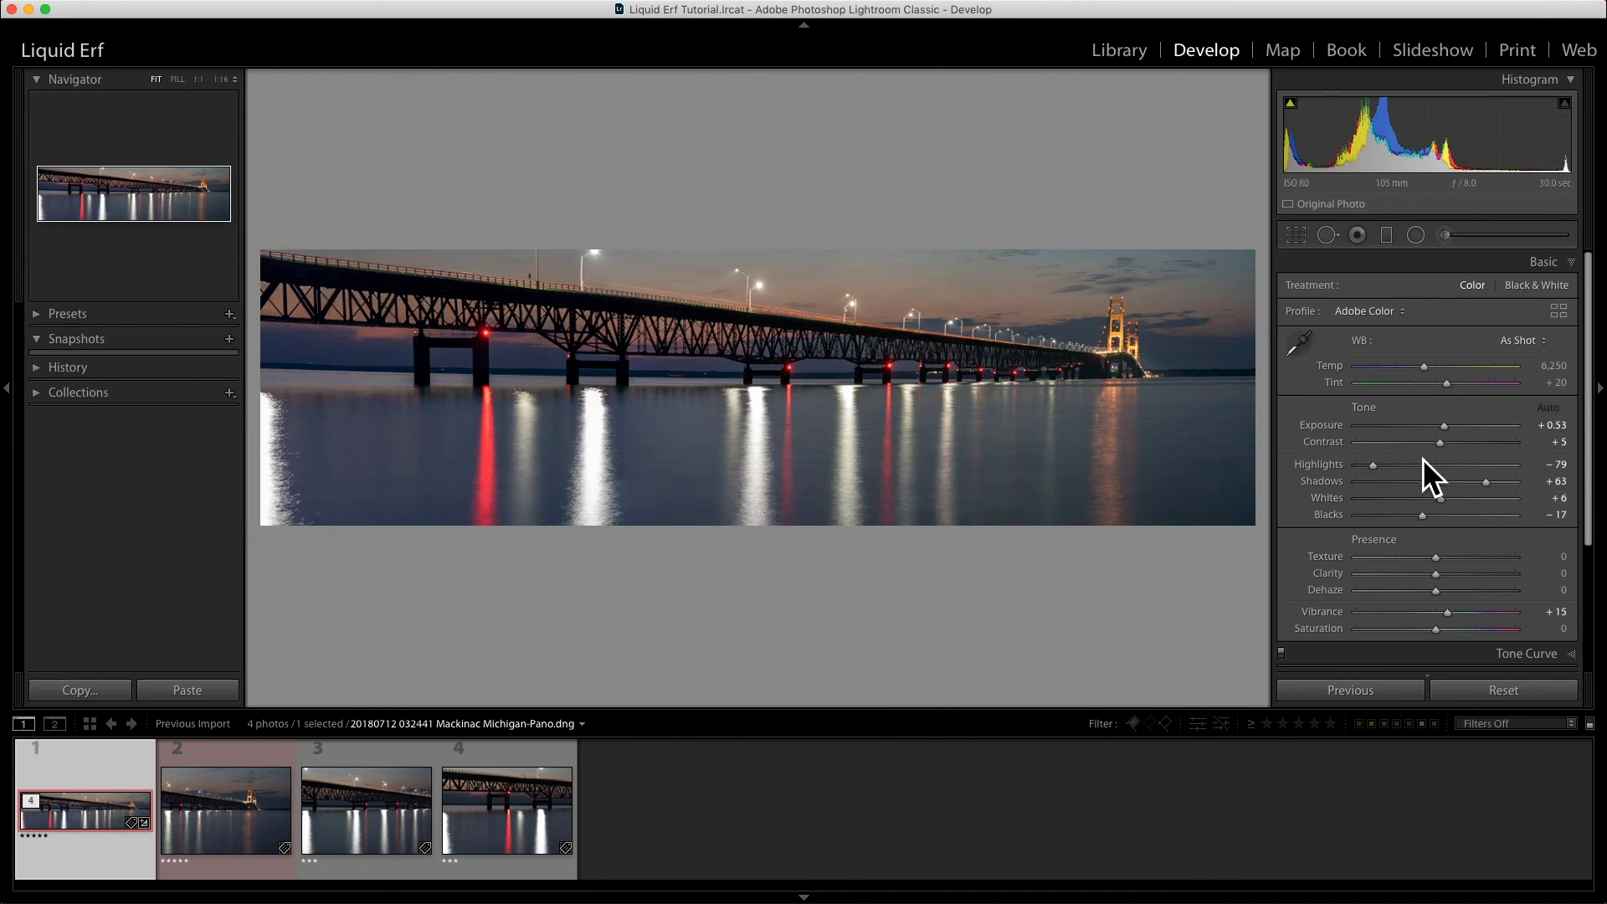
pyautogui.scroll(-3, 1458, 453)
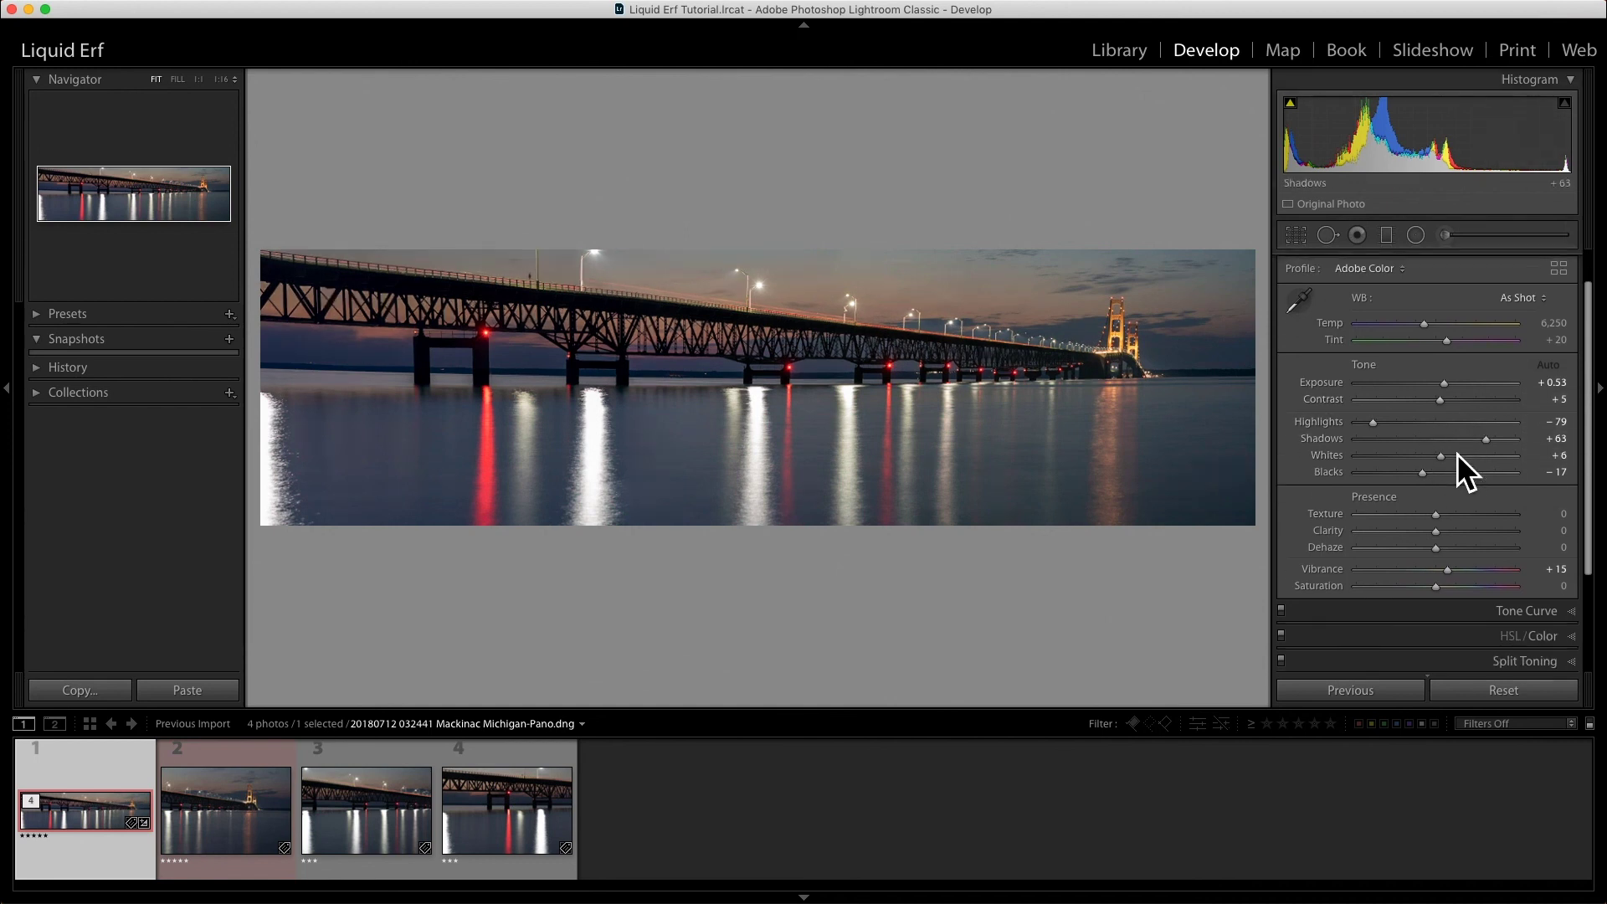